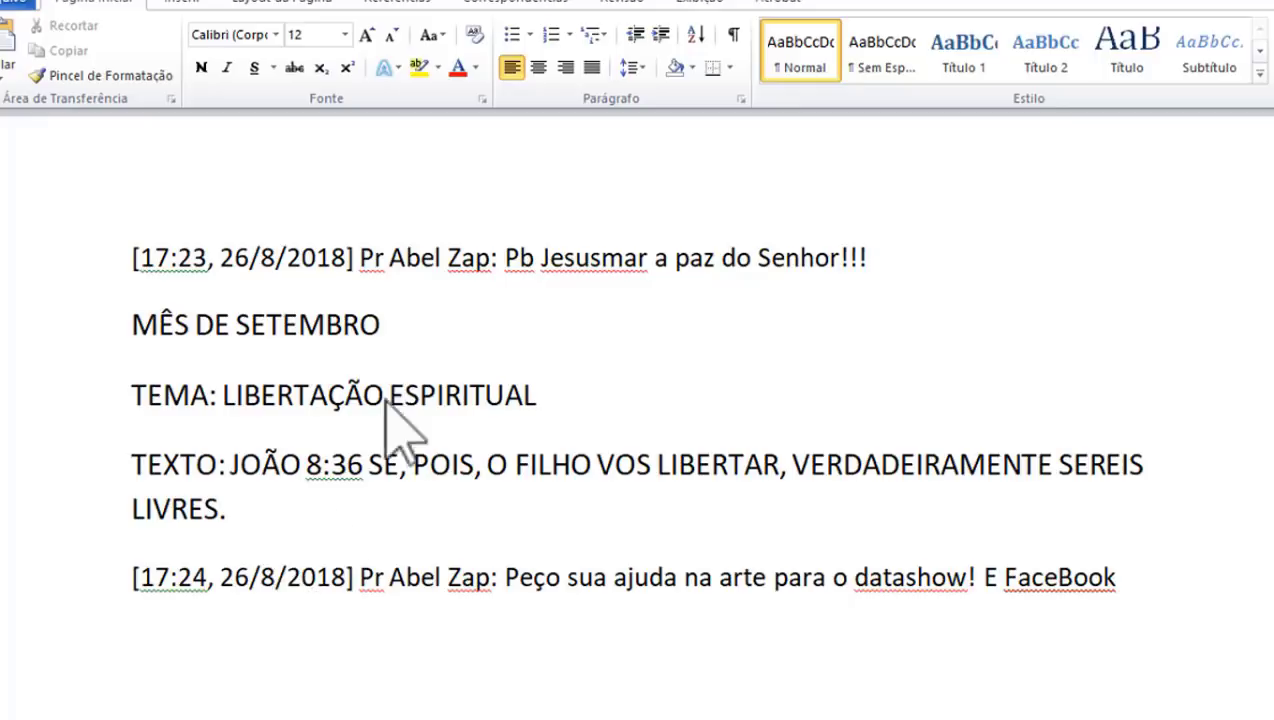
Step: Switch to the PowerPoint presentation and open its Configurar Página slide size settings
left_click(514, 290)
left_click(274, 598)
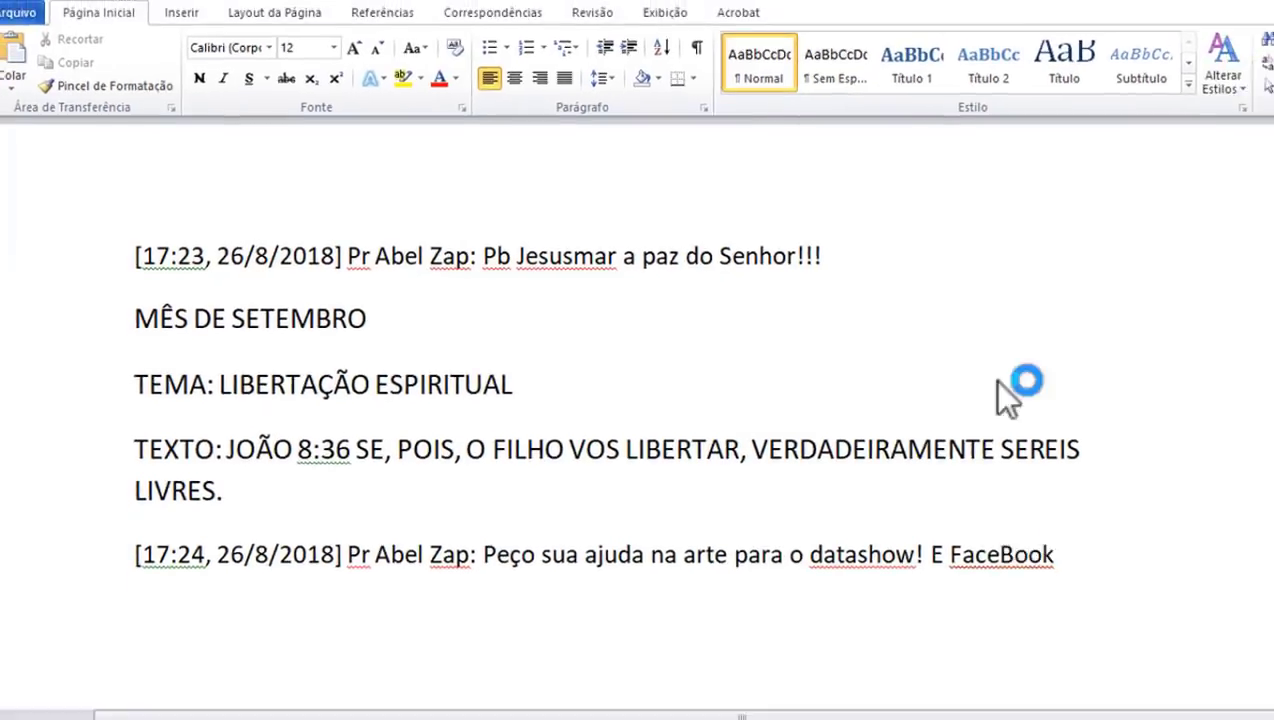
mouse_move(884, 702)
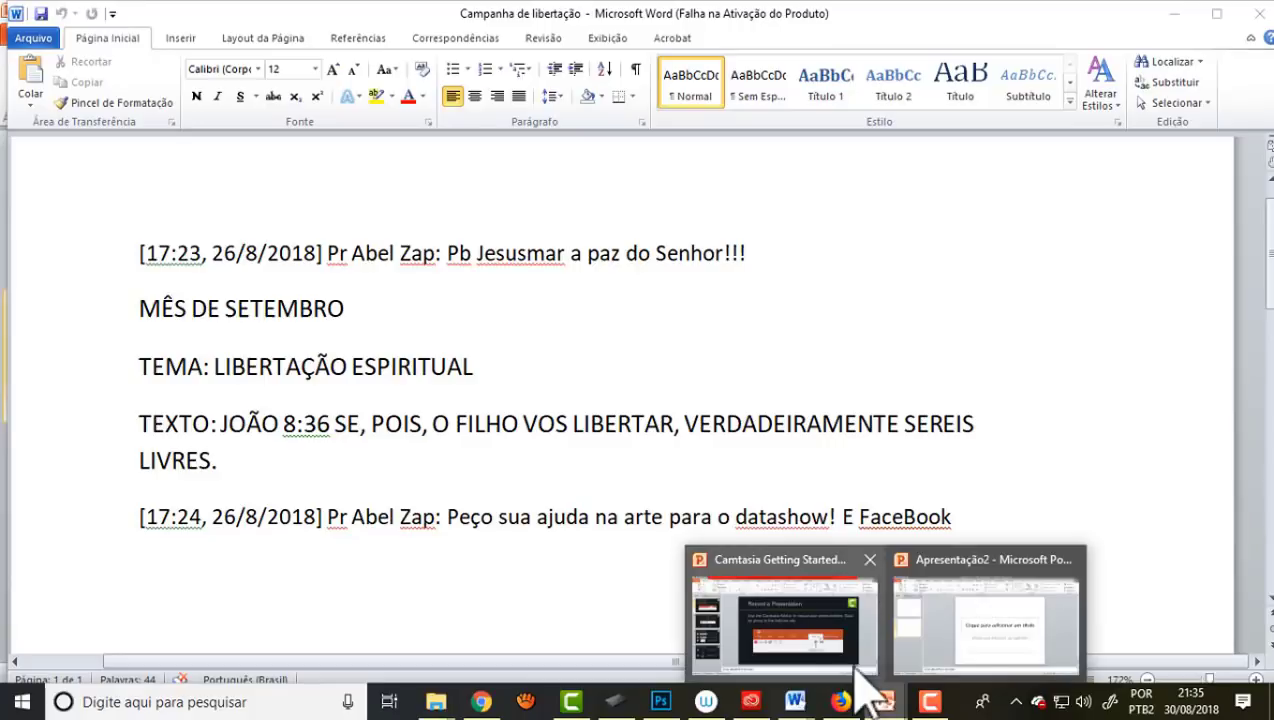
left_click(965, 660)
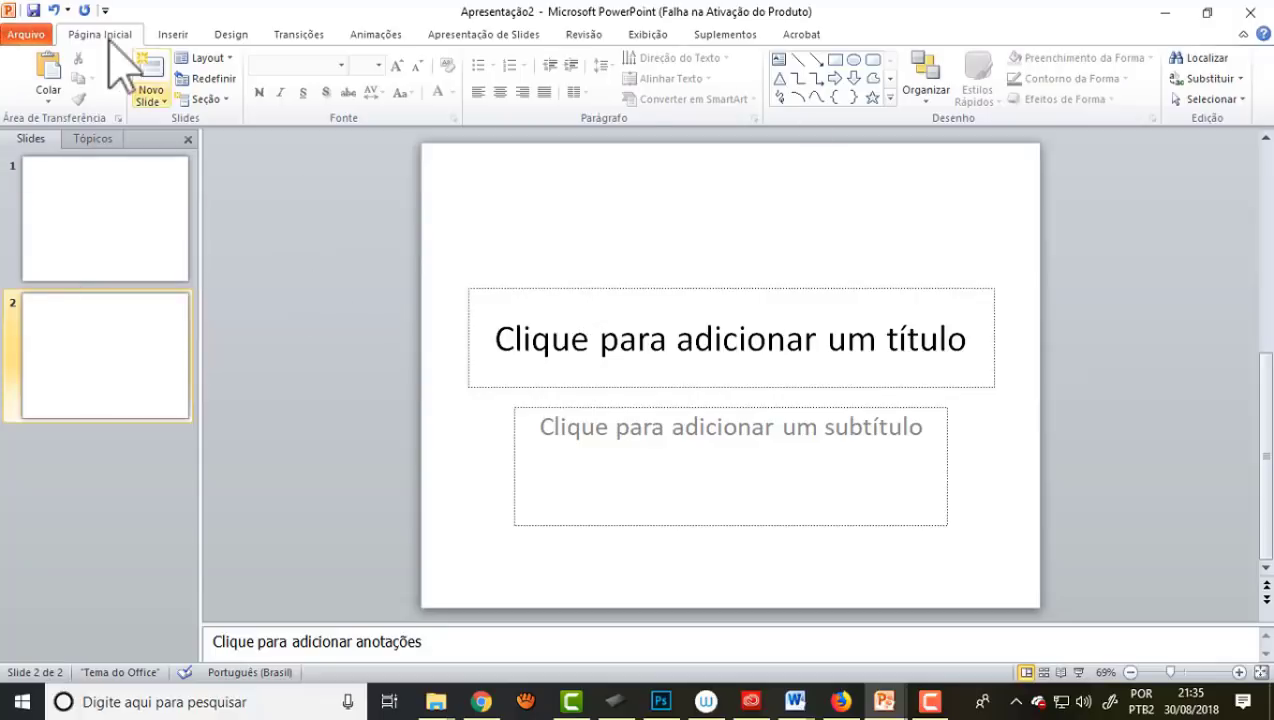
left_click(227, 36)
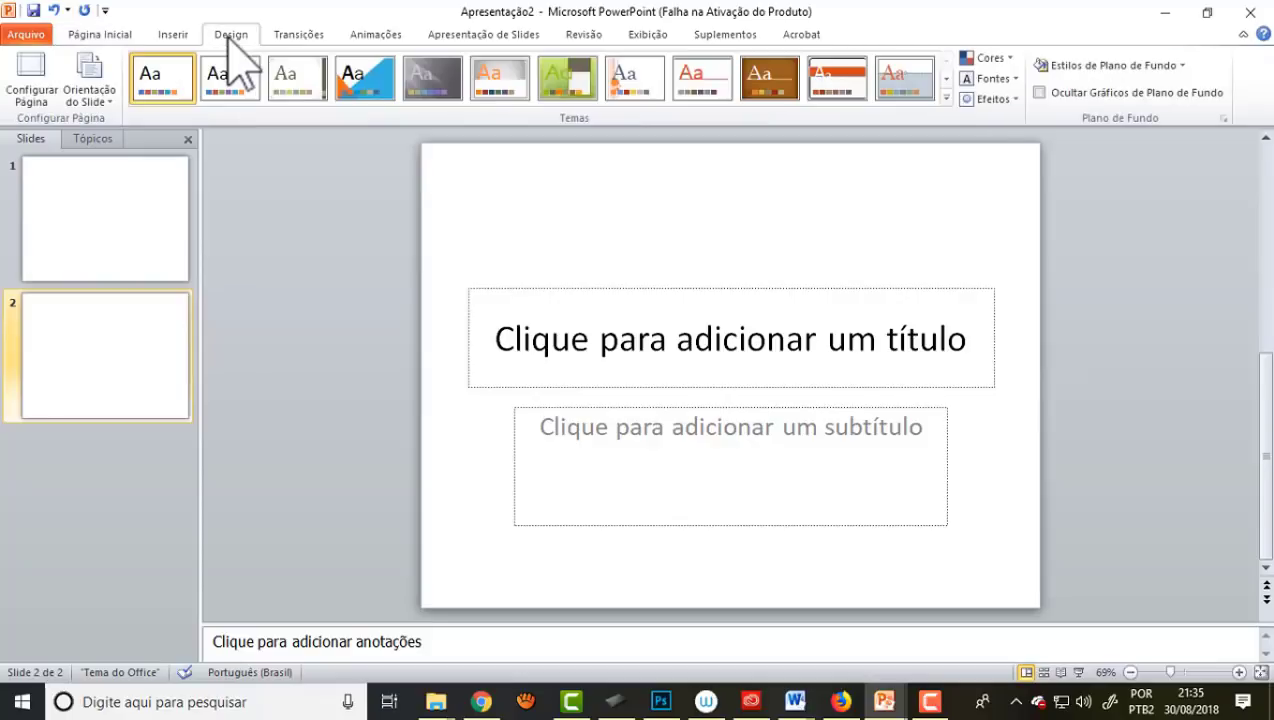
left_click(31, 86)
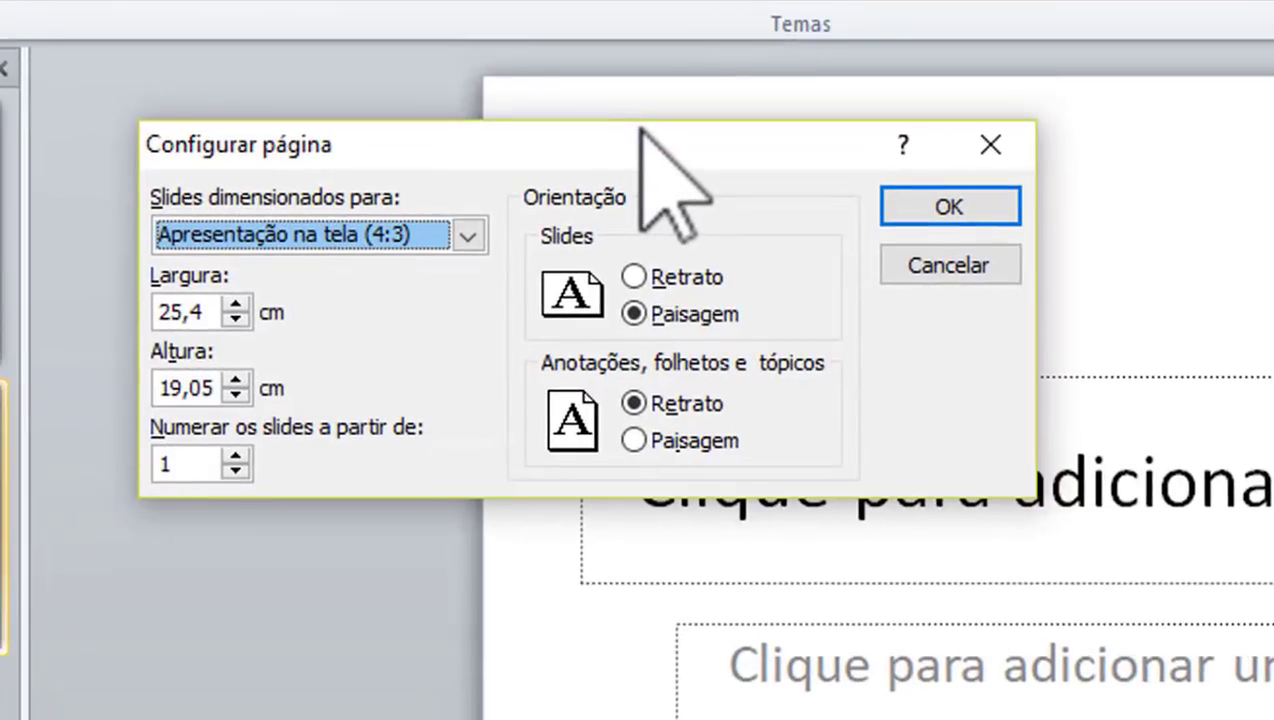
Step: Highlight the 25,4 cm slide width and 19,05 cm height, moving the dialog aside
left_click_drag(641, 127, 594, 115)
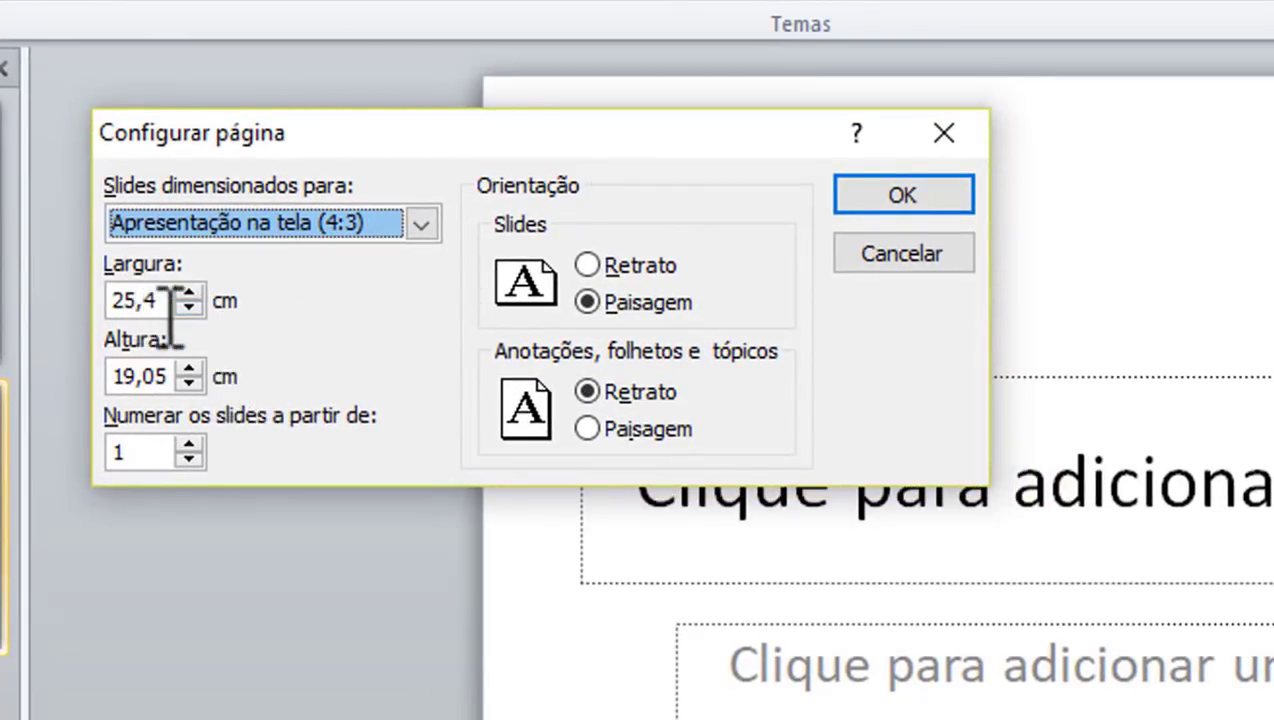
left_click_drag(162, 300, 104, 300)
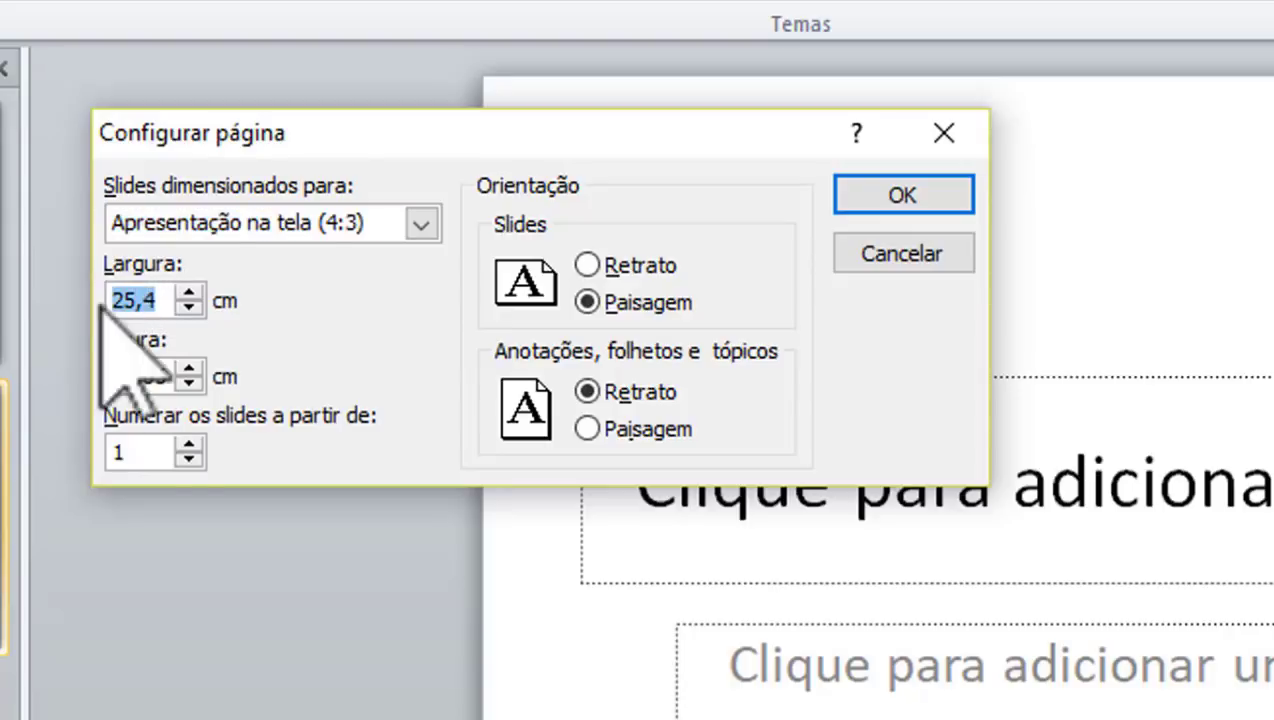
left_click_drag(168, 376, 120, 378)
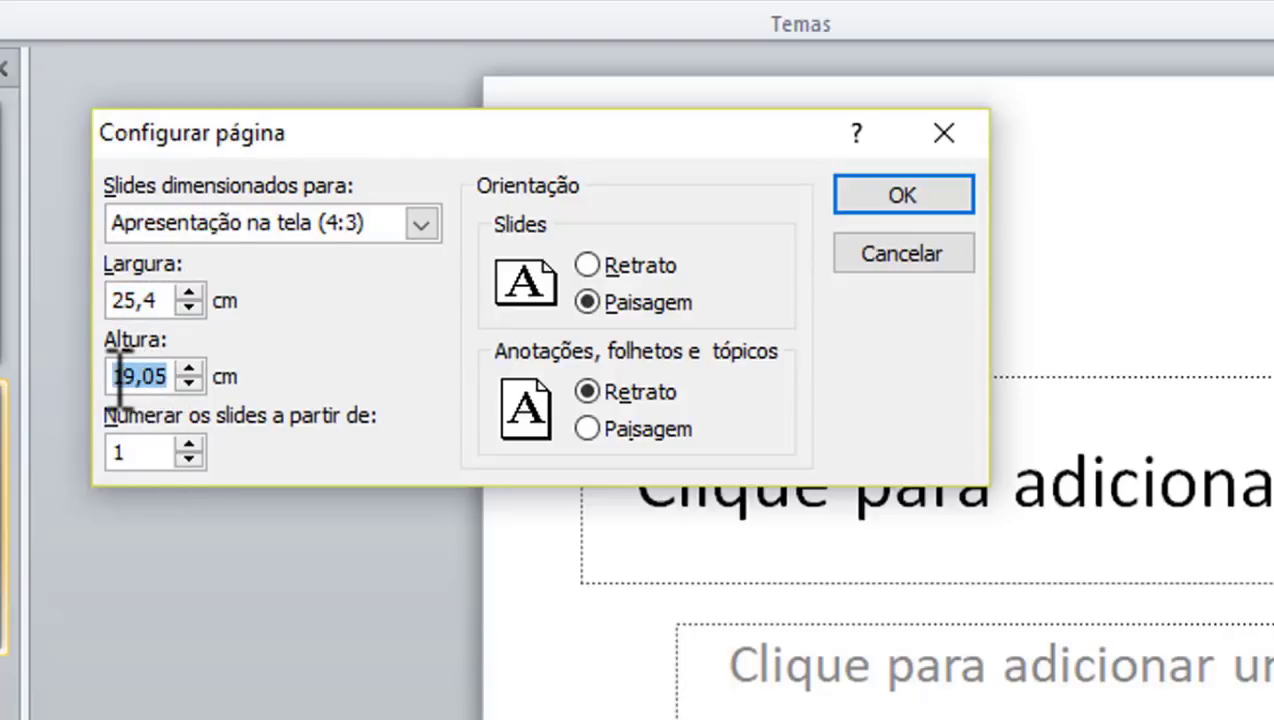
left_click_drag(432, 137, 0, 100)
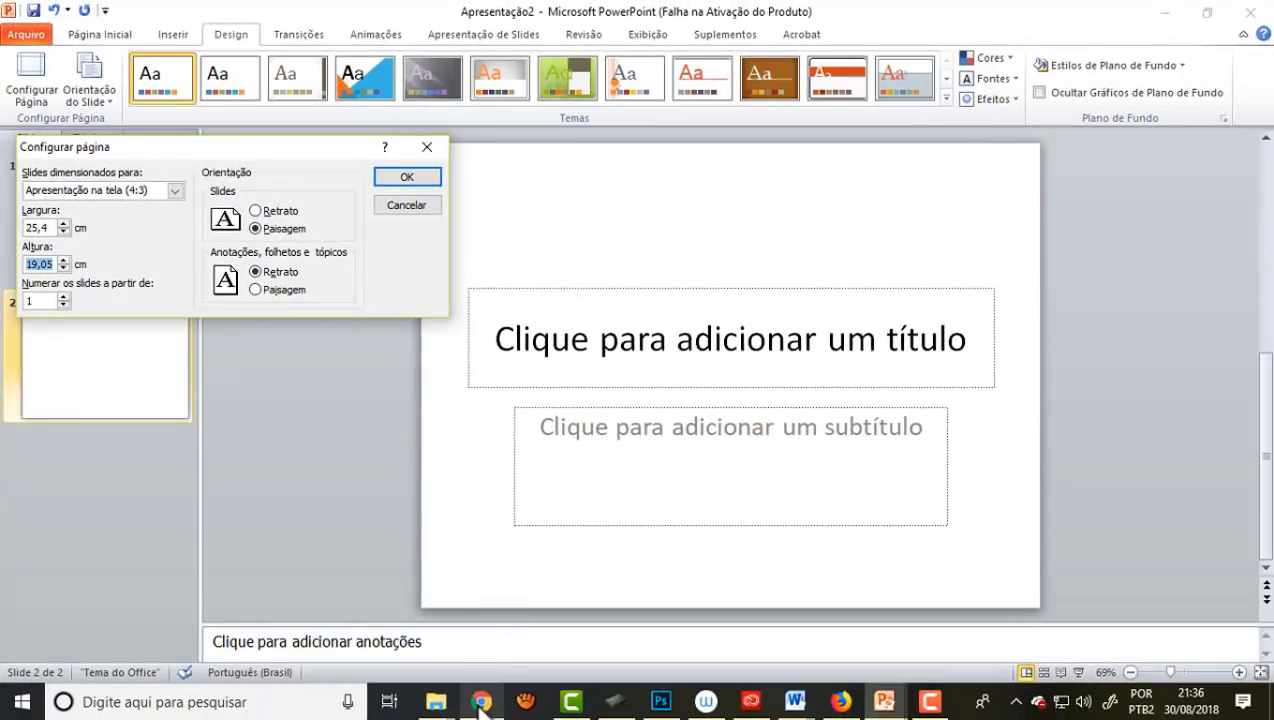
Step: Scroll the Facebook ads guide to the feed image proportion range 9:16 to 16:9
left_click(480, 702)
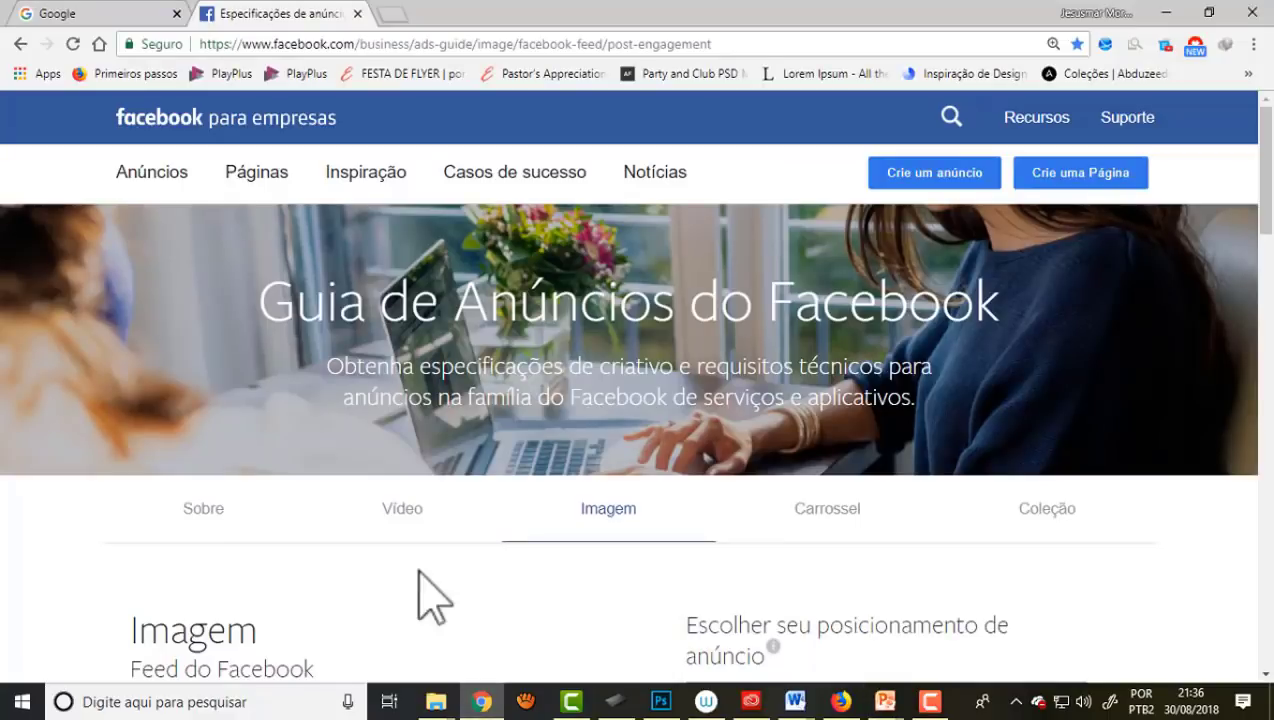
scroll(240, 554, "down", 3)
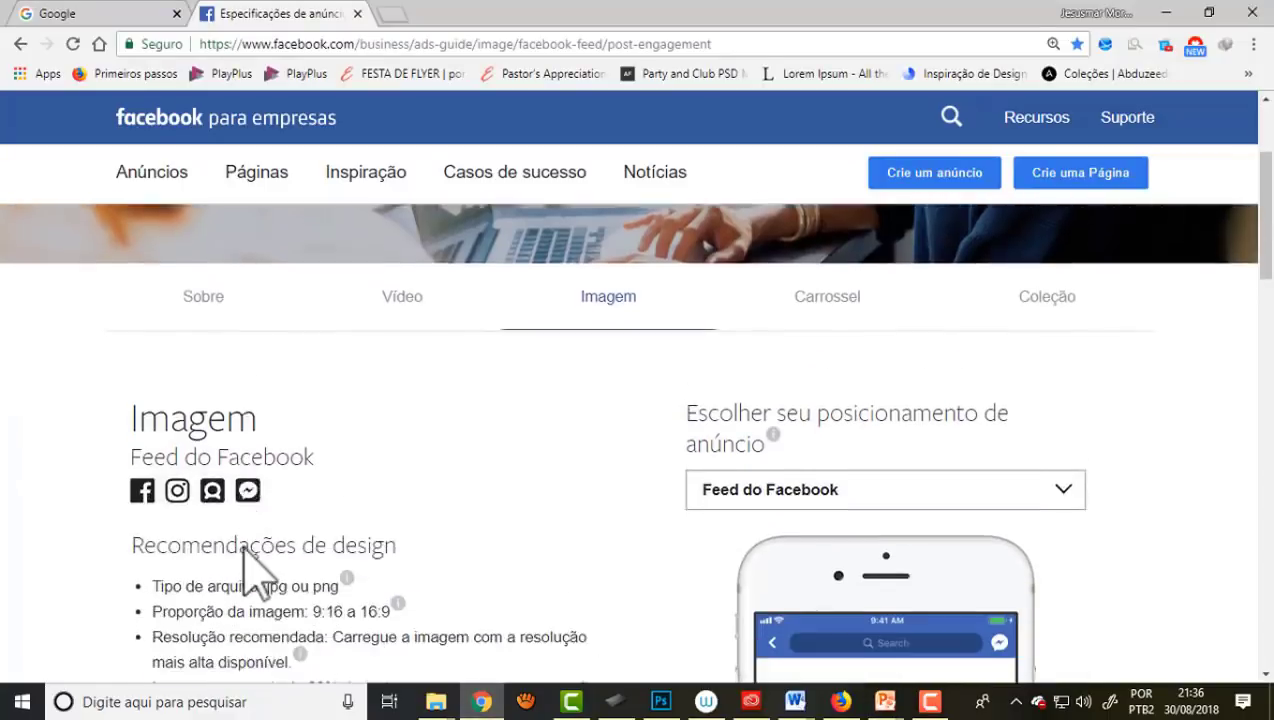
scroll(246, 555, "down", 2)
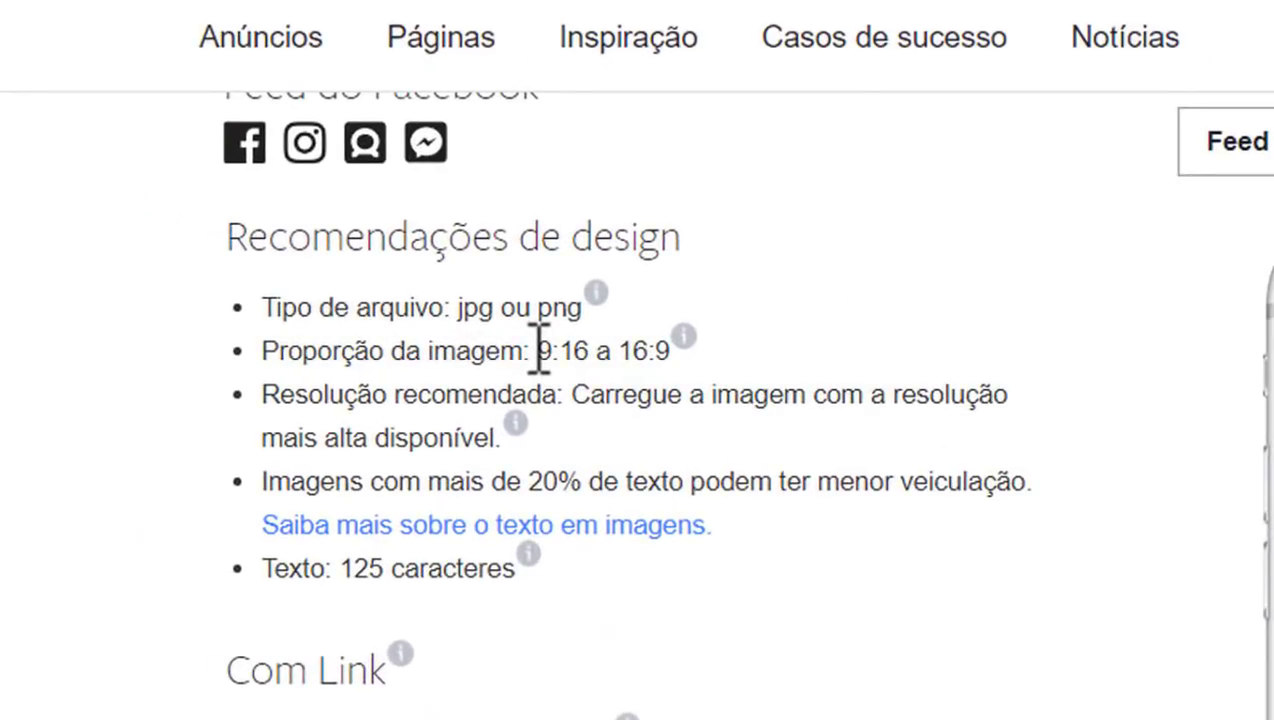
left_click_drag(538, 350, 671, 352)
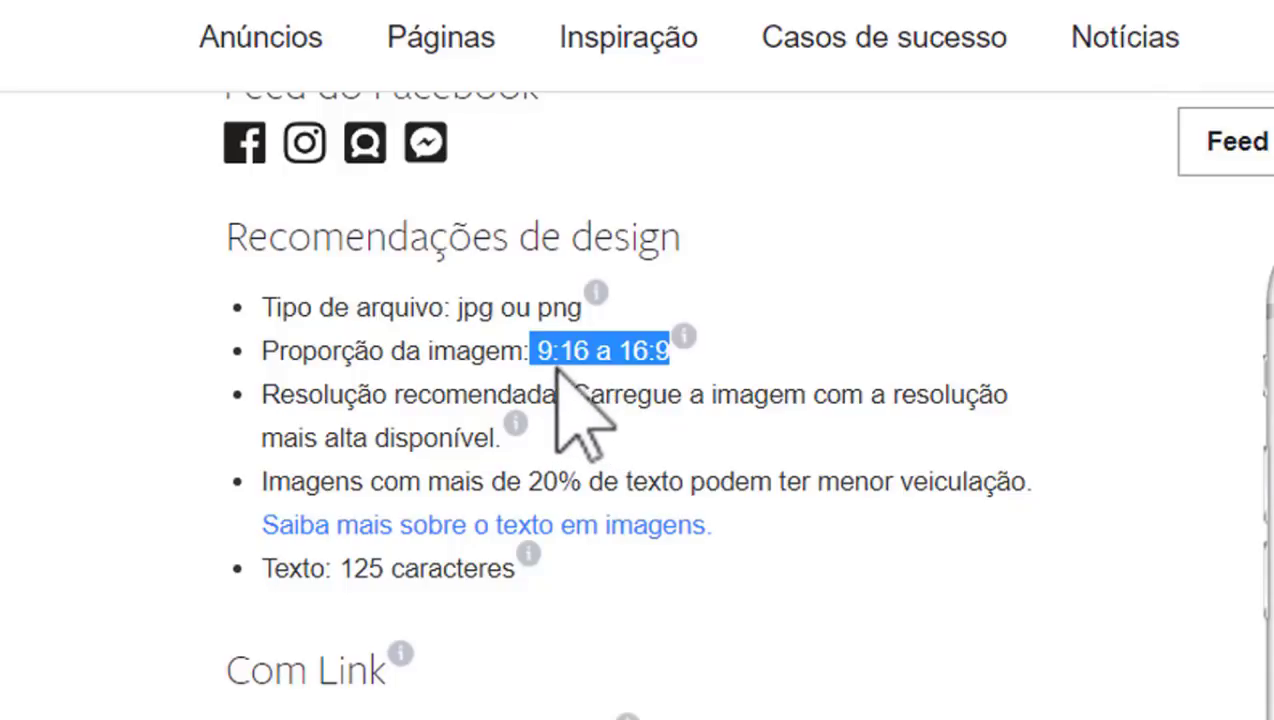
left_click_drag(597, 350, 537, 352)
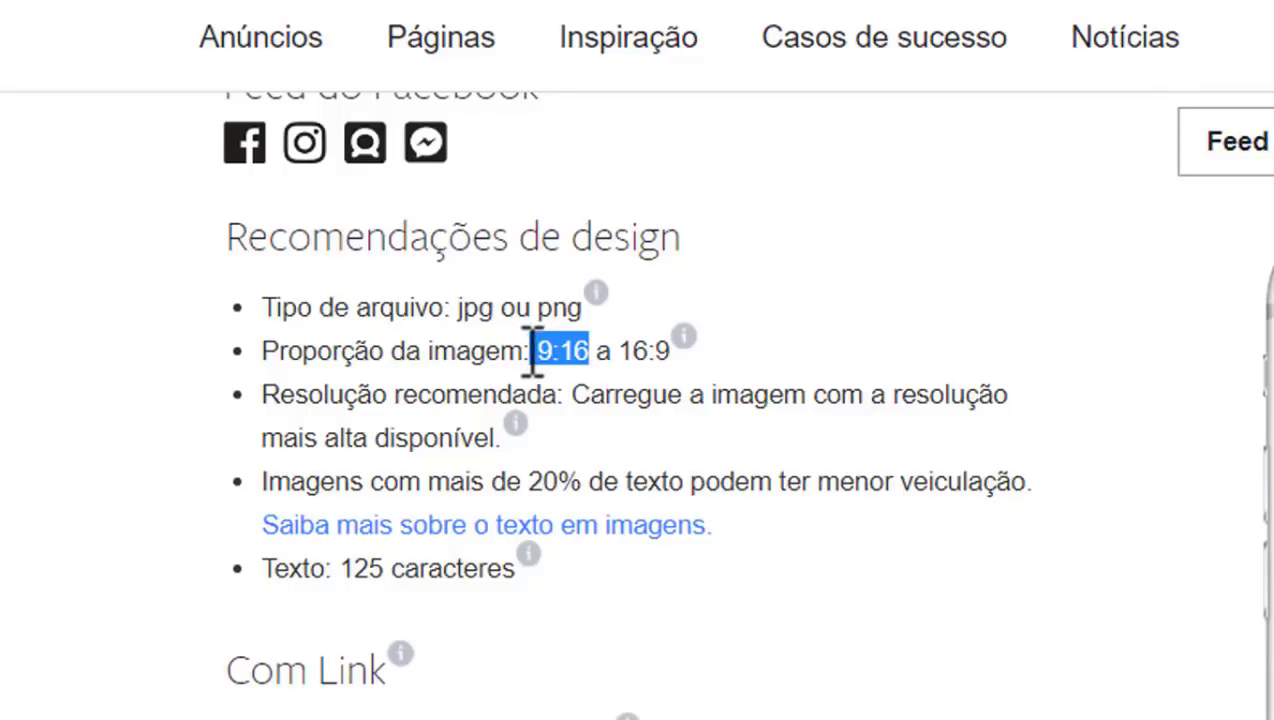
Step: Highlight the 9:16 and 16:9 proportions individually, then the full range
left_click(698, 364)
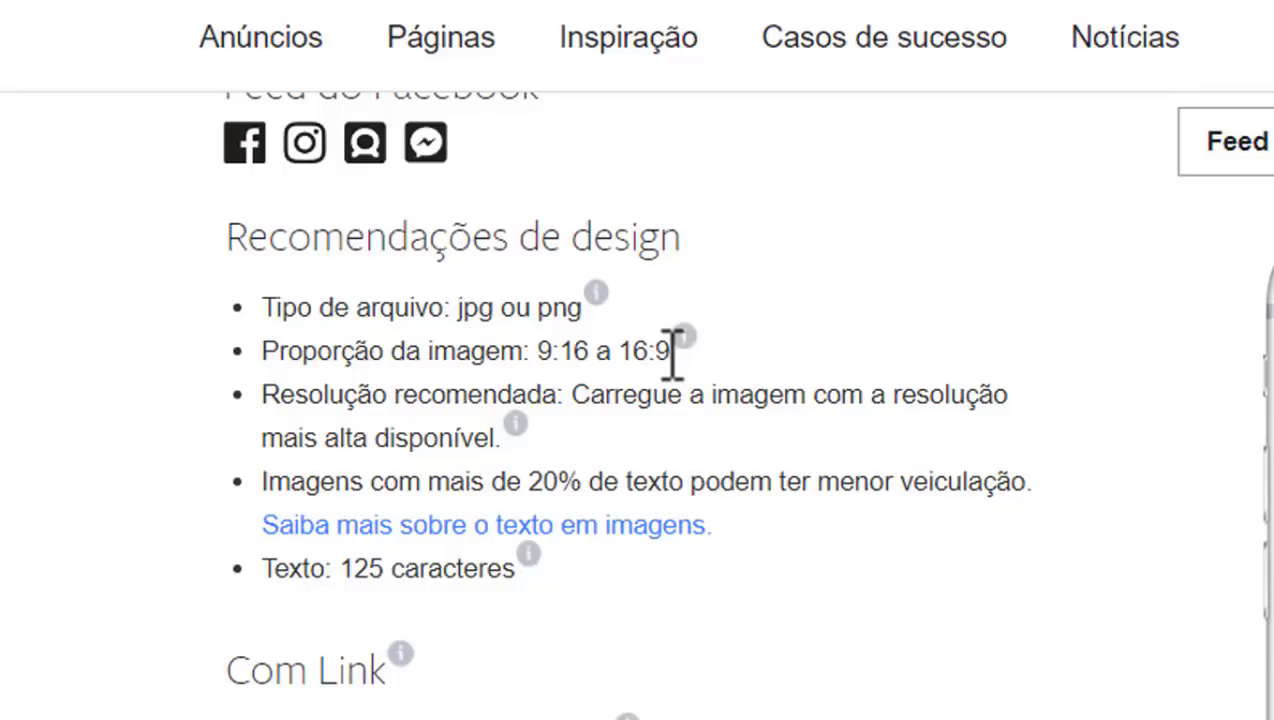
left_click_drag(670, 352, 622, 352)
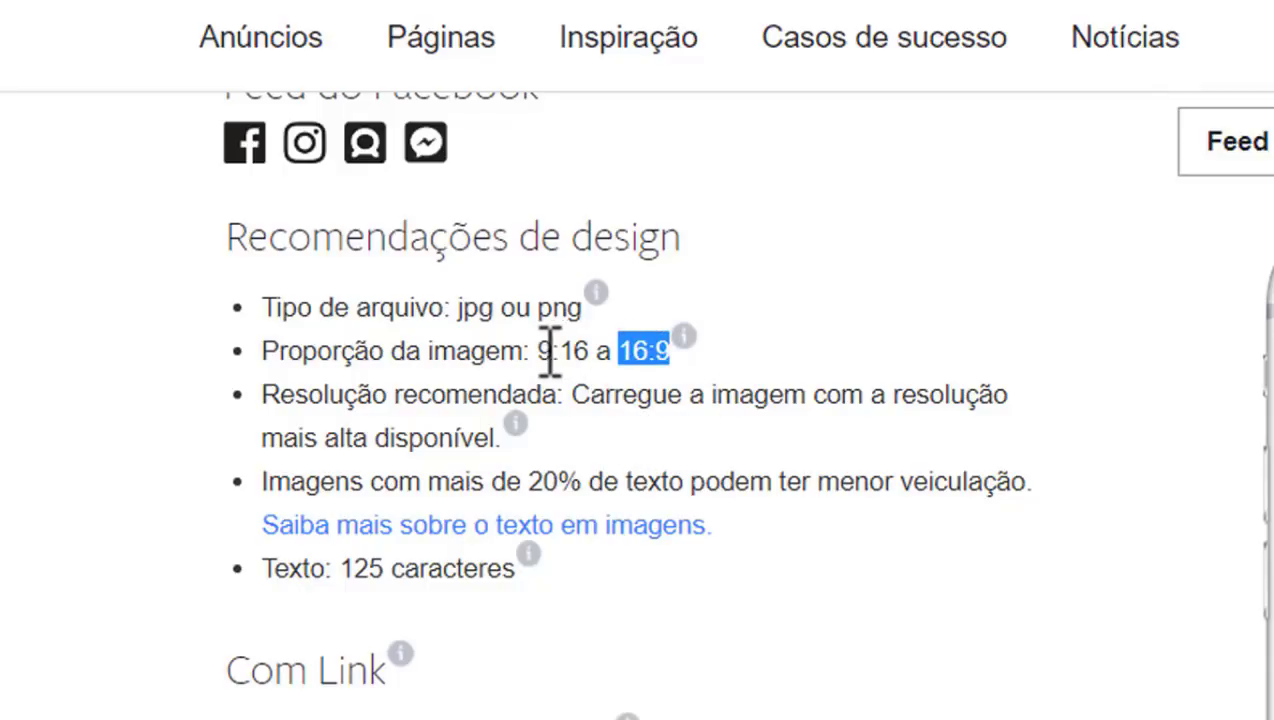
left_click_drag(538, 351, 676, 355)
left_click(627, 352)
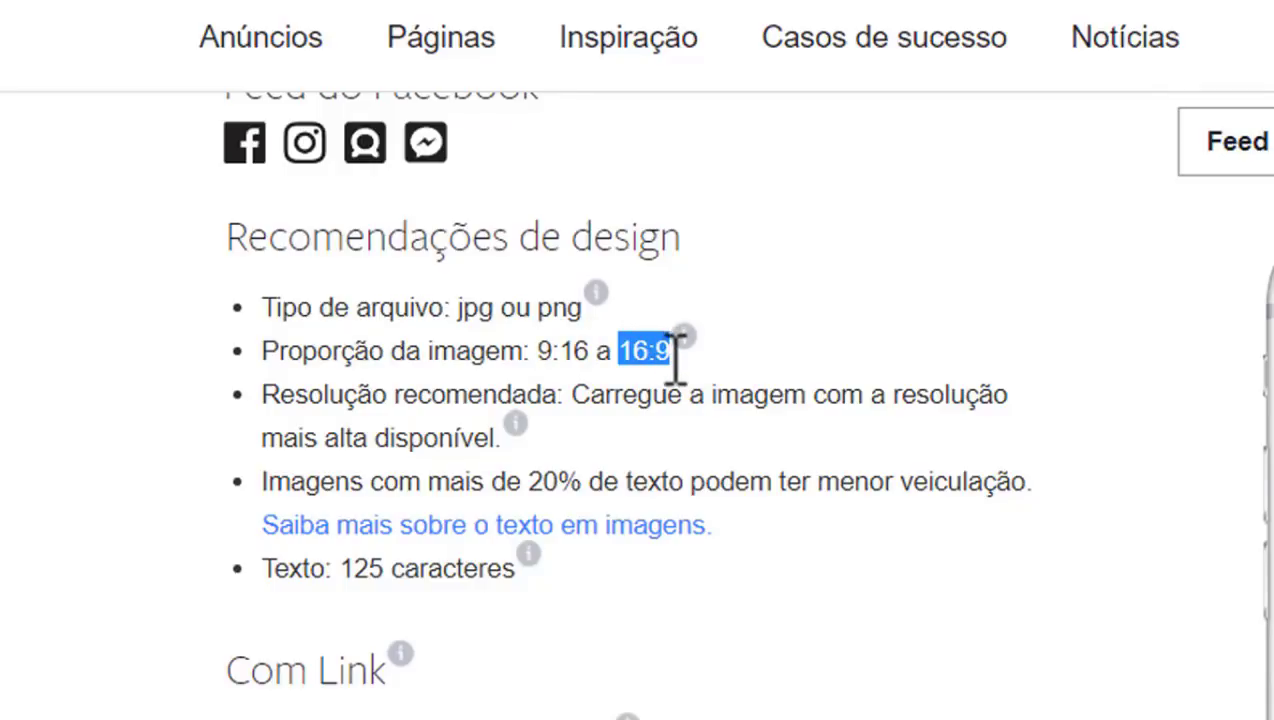
left_click(118, 372)
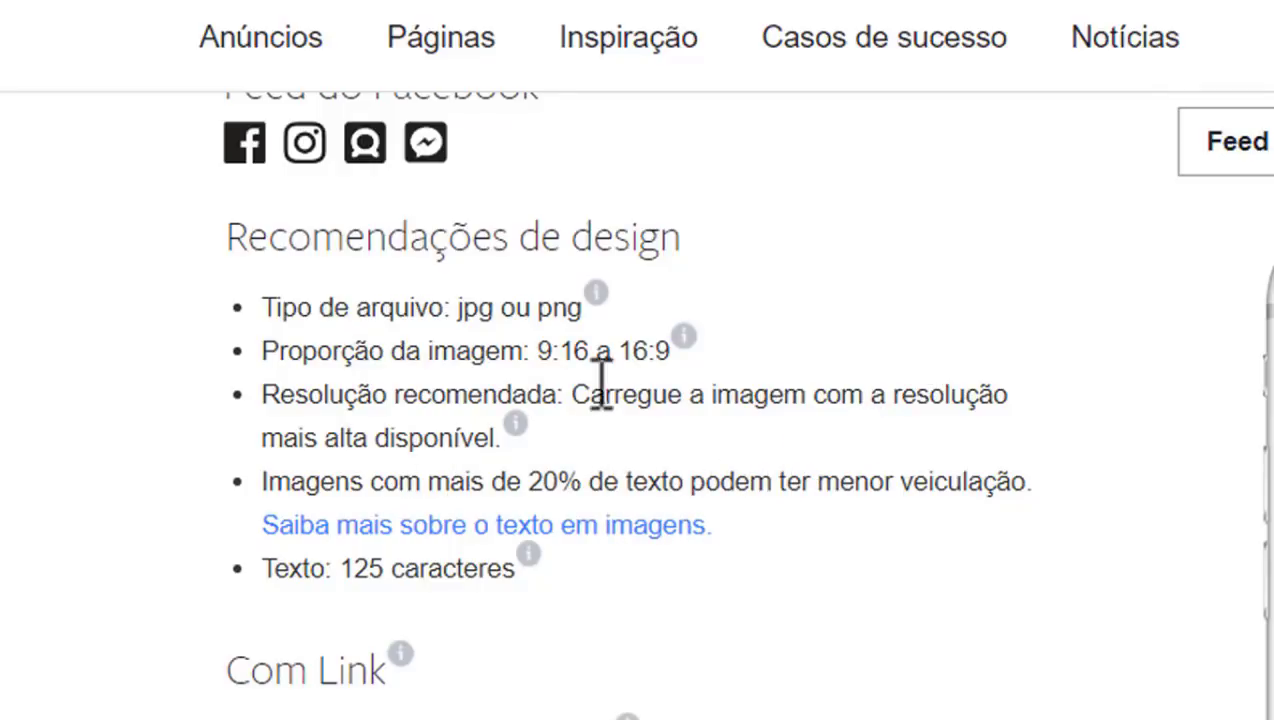
left_click_drag(539, 352, 586, 352)
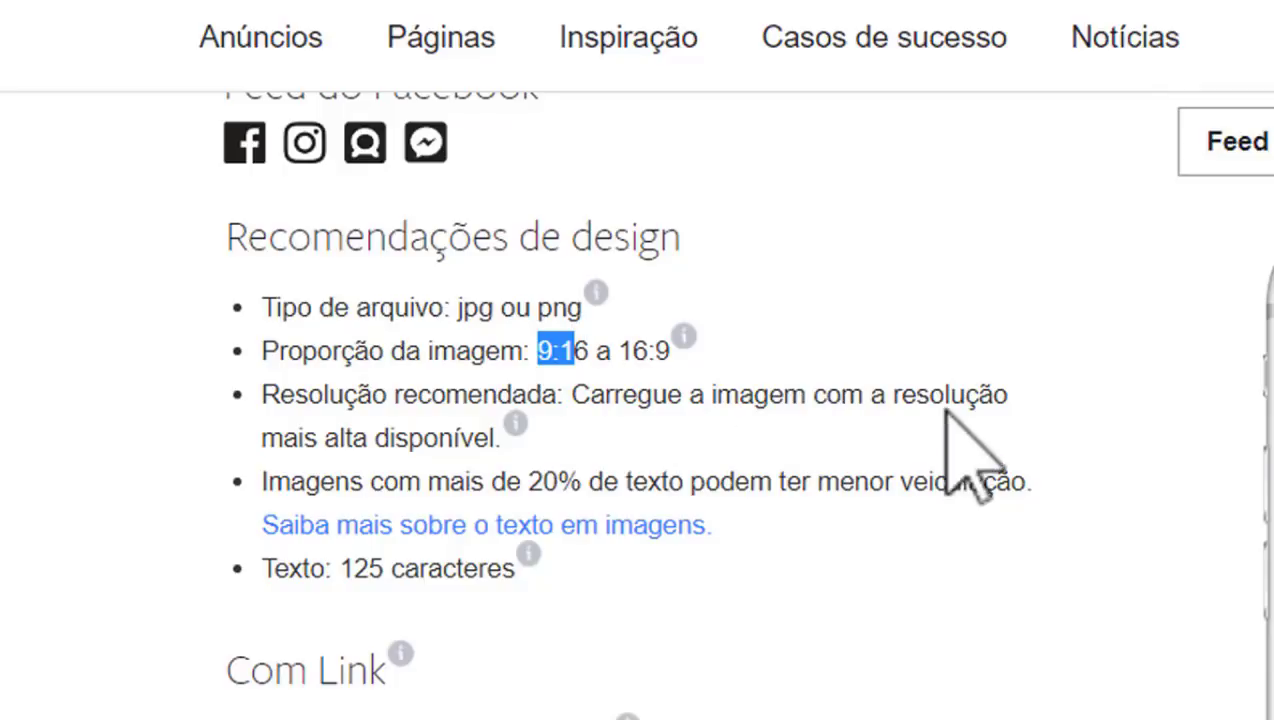
left_click(548, 365)
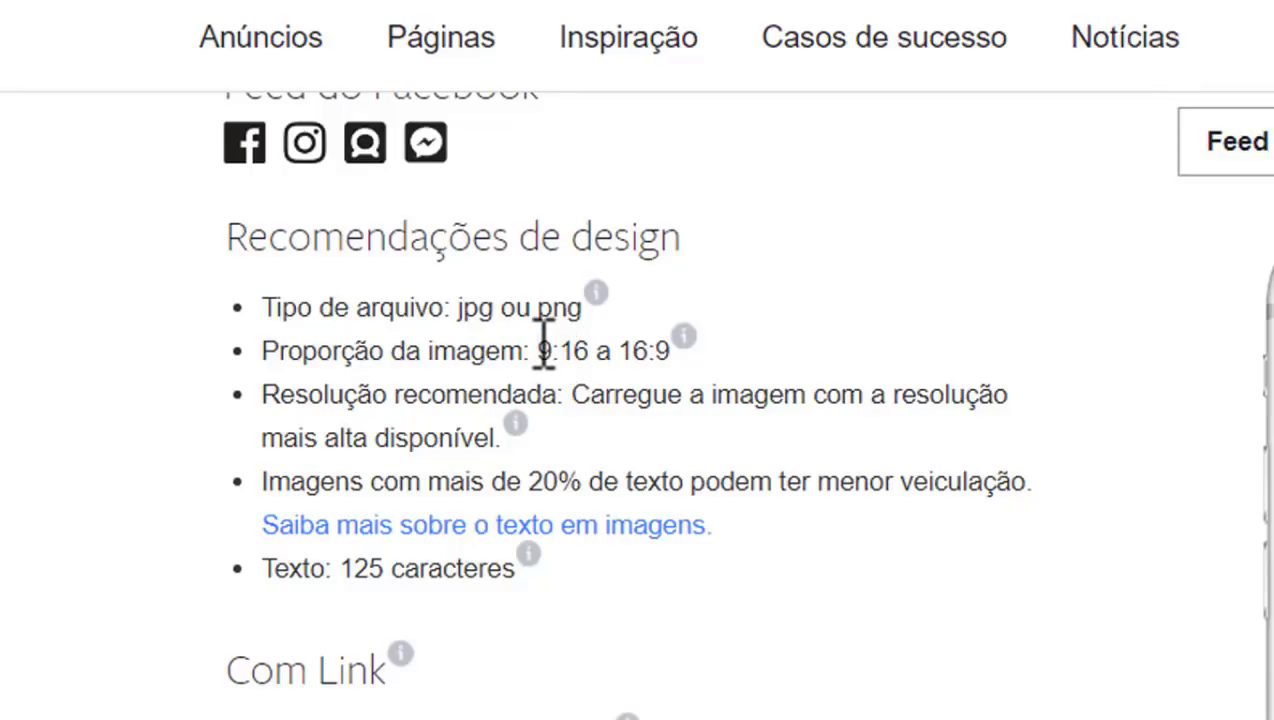
left_click_drag(553, 348, 638, 365)
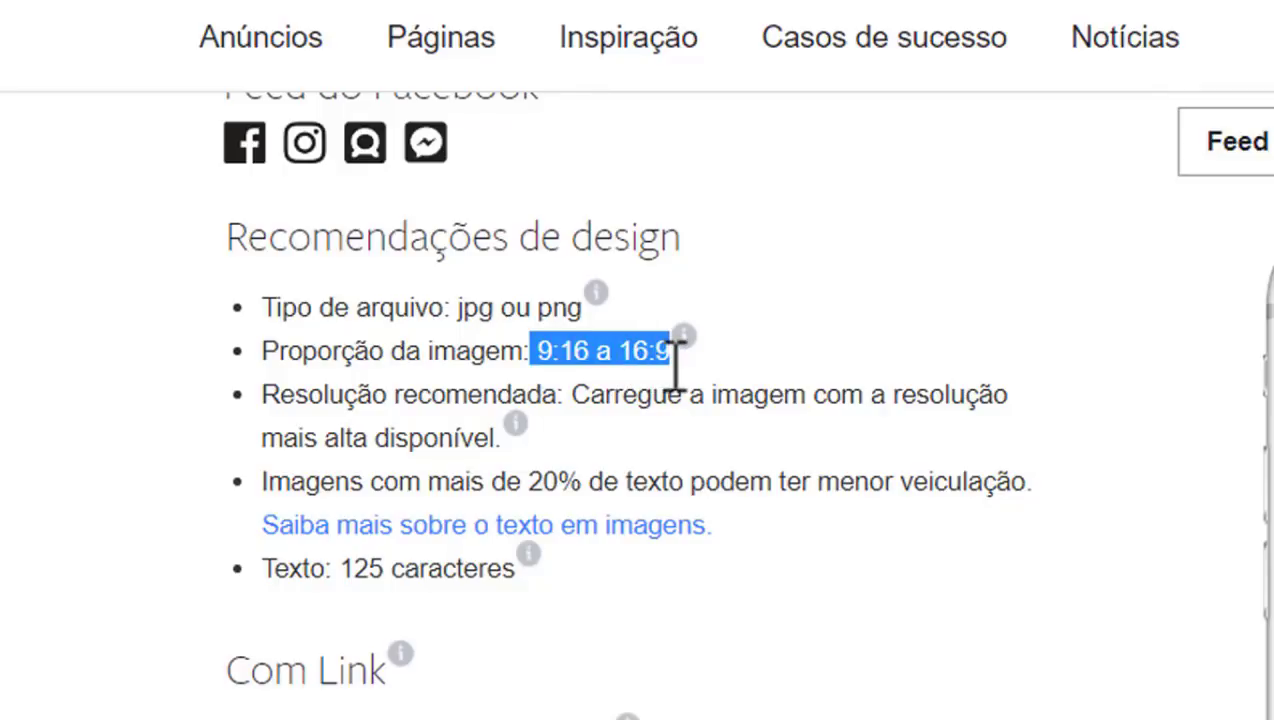
left_click(157, 418)
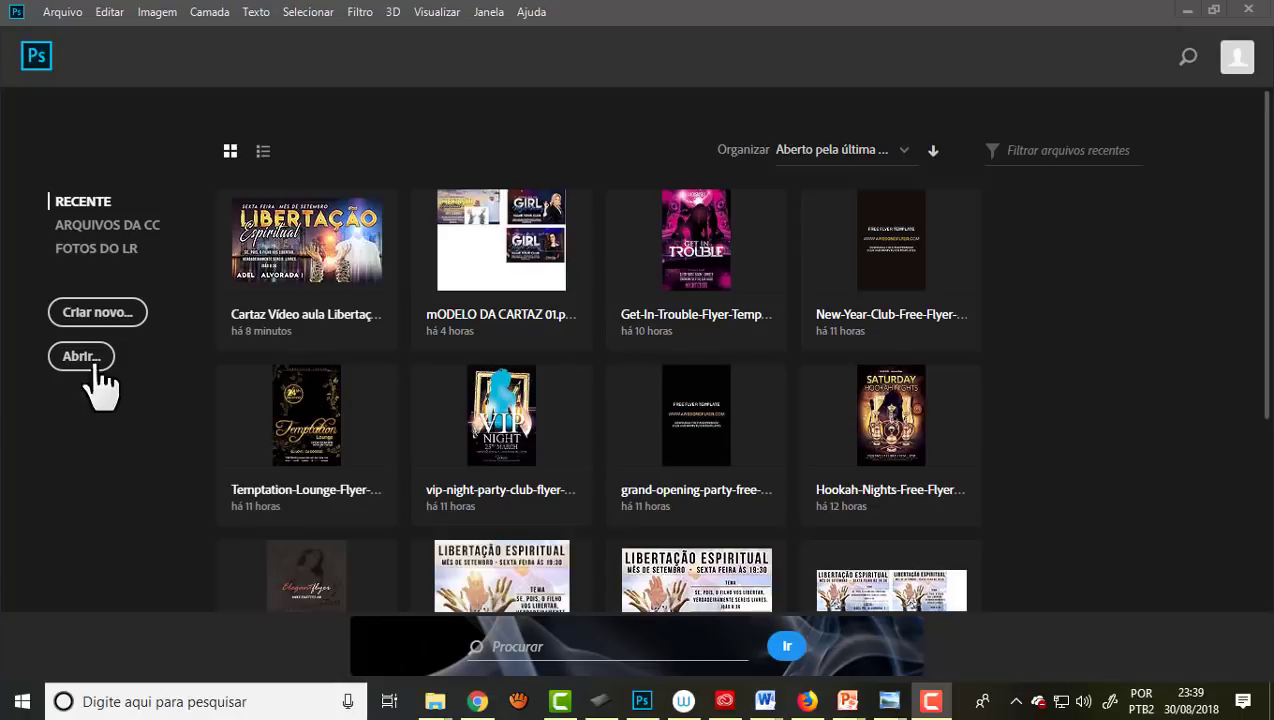
Step: Create a blank 1920 × 1080 Grande - Web canvas, then start another new document
left_click(88, 315)
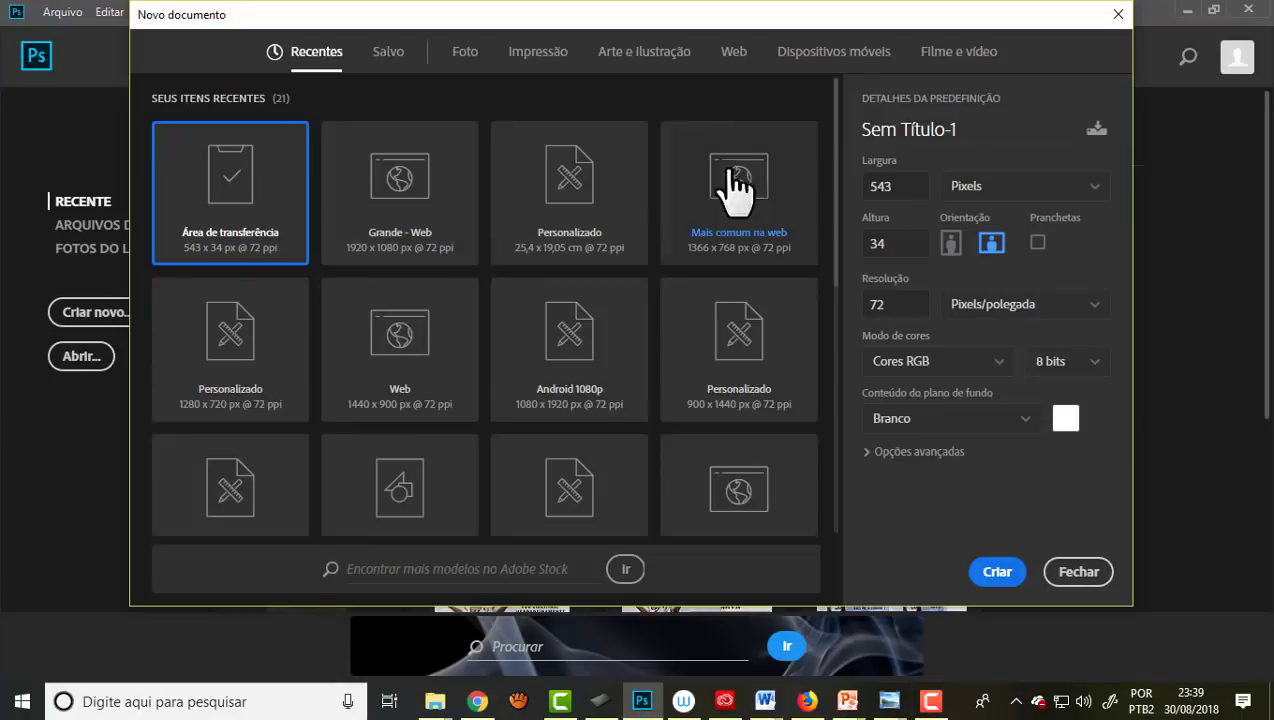
left_click(737, 60)
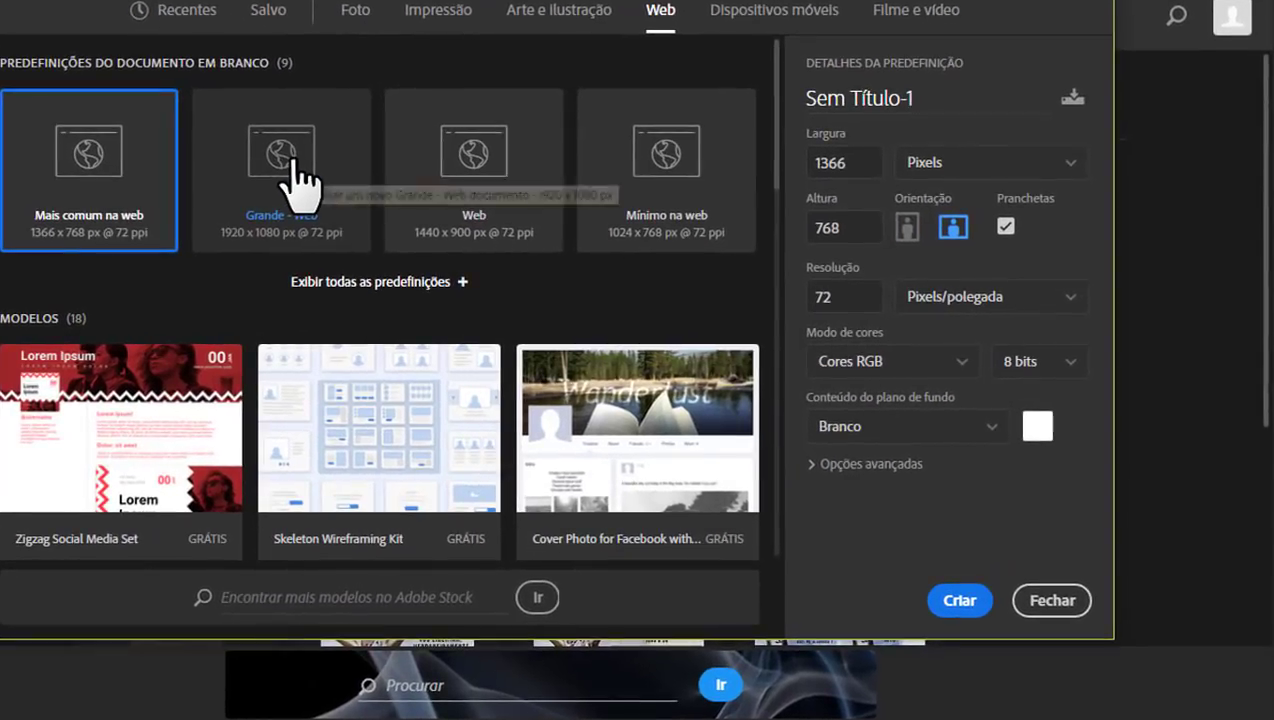
left_click(293, 170)
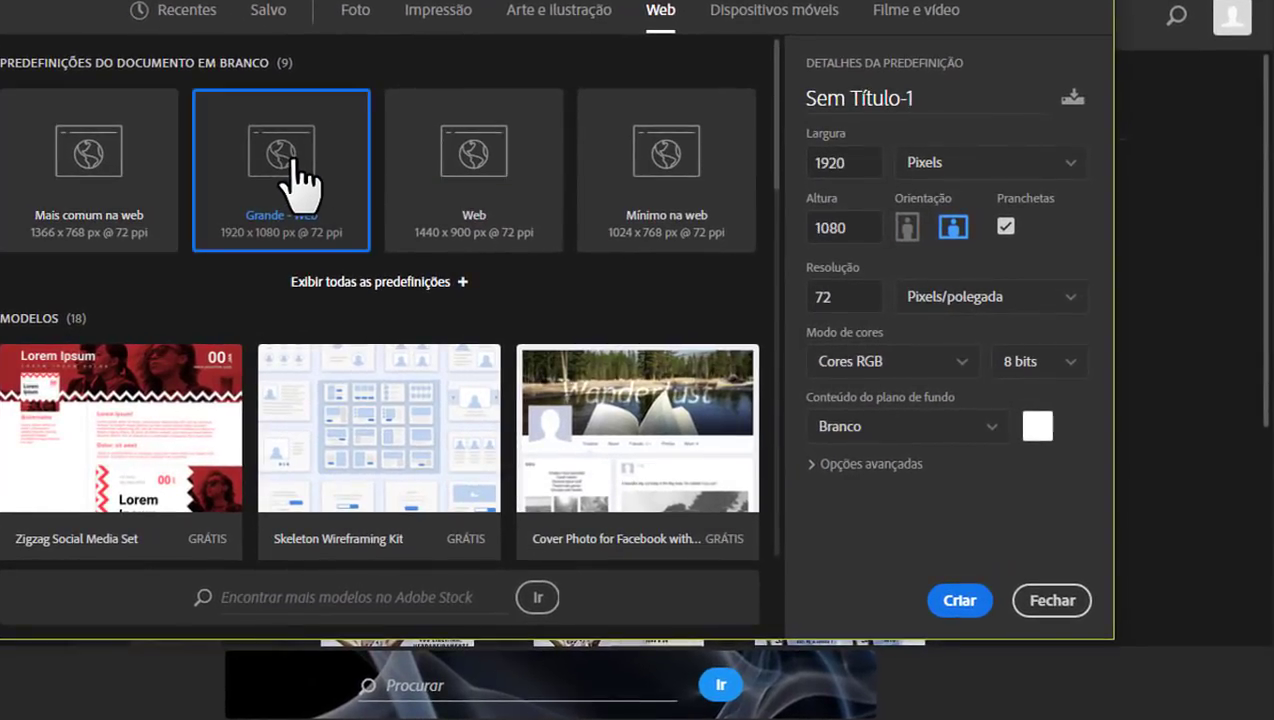
left_click(962, 602)
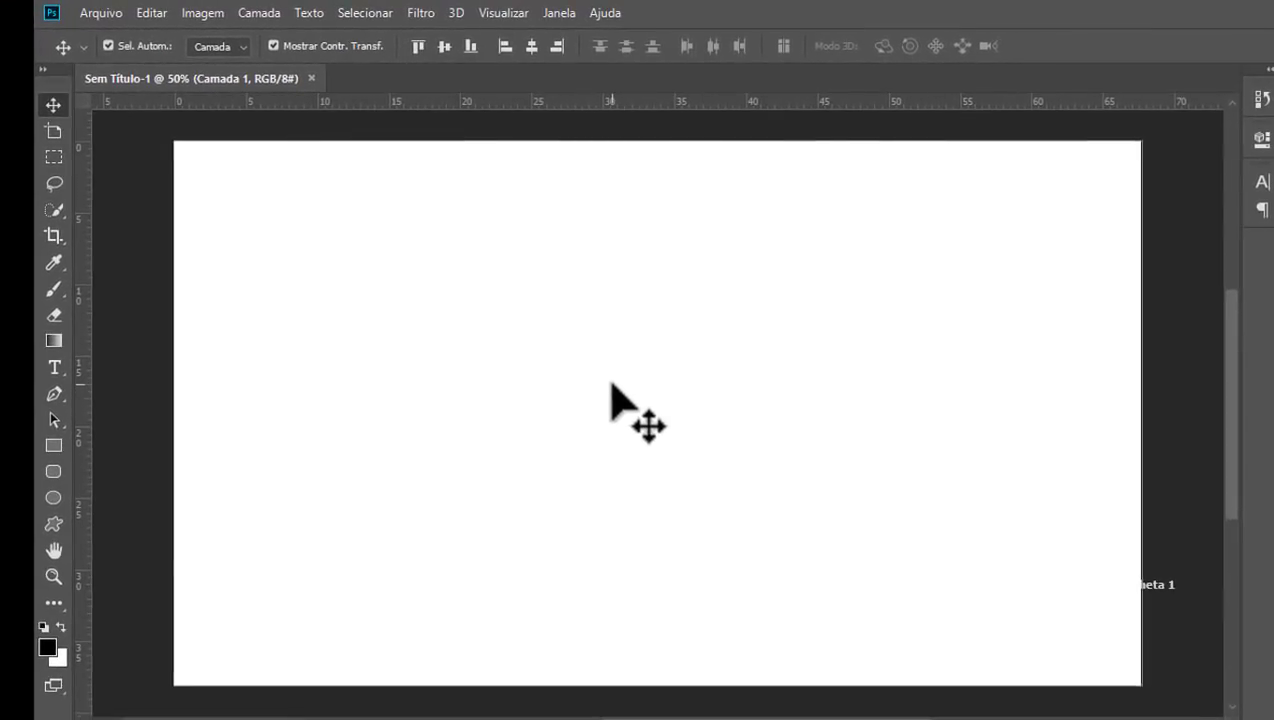
left_click(110, 14)
left_click(124, 36)
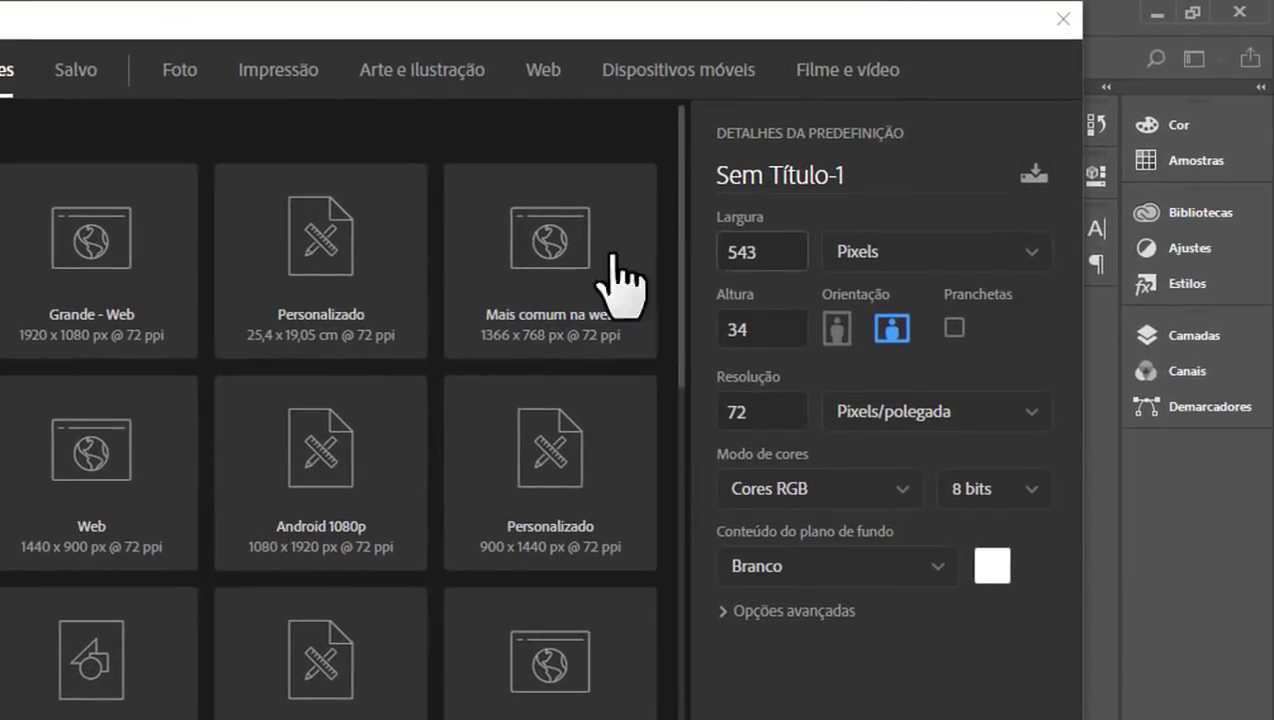
Step: Pick the Grande - Web preset and verify 1920 × 1080 pixels at 72 ppi
left_click(120, 285)
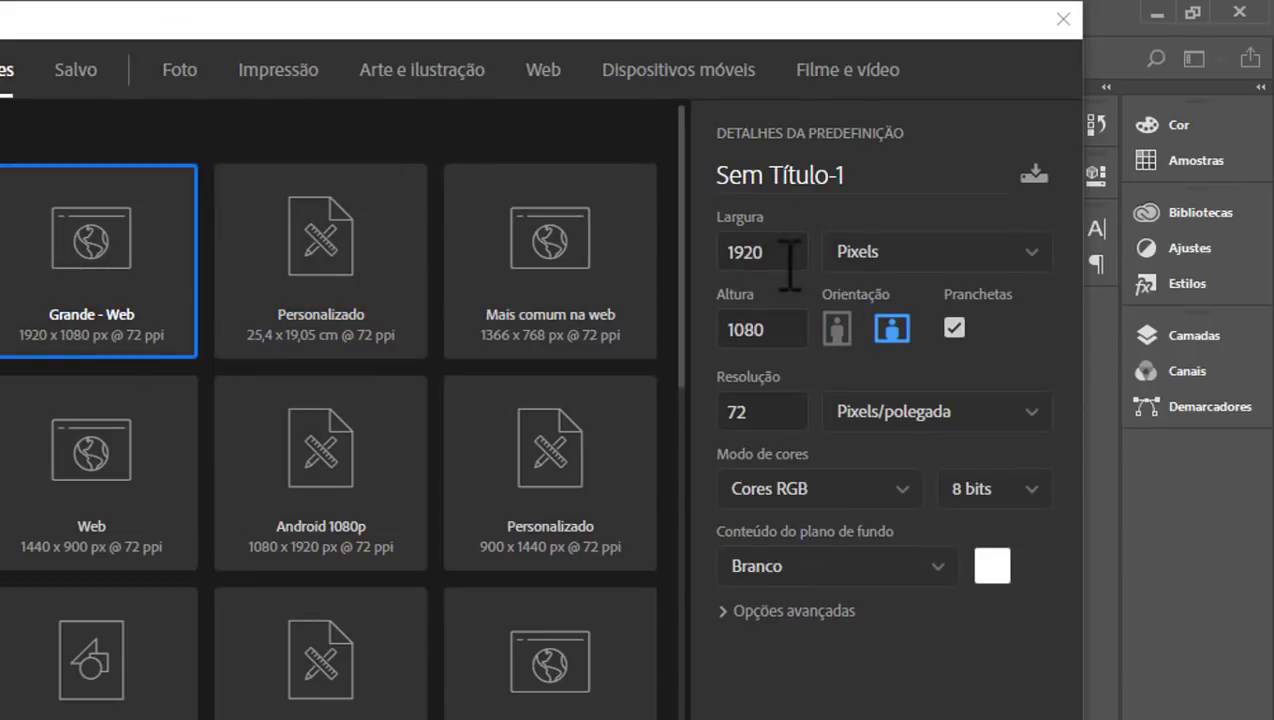
left_click(762, 251)
left_click(780, 329)
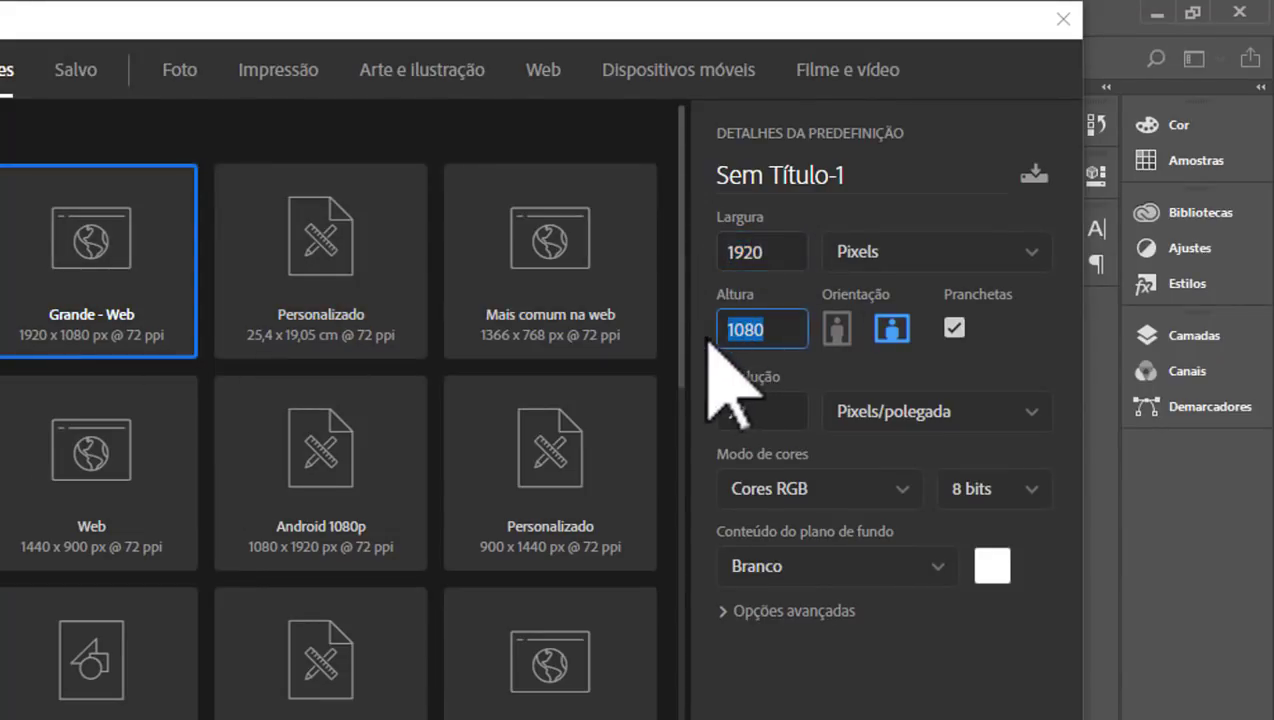
left_click(1030, 254)
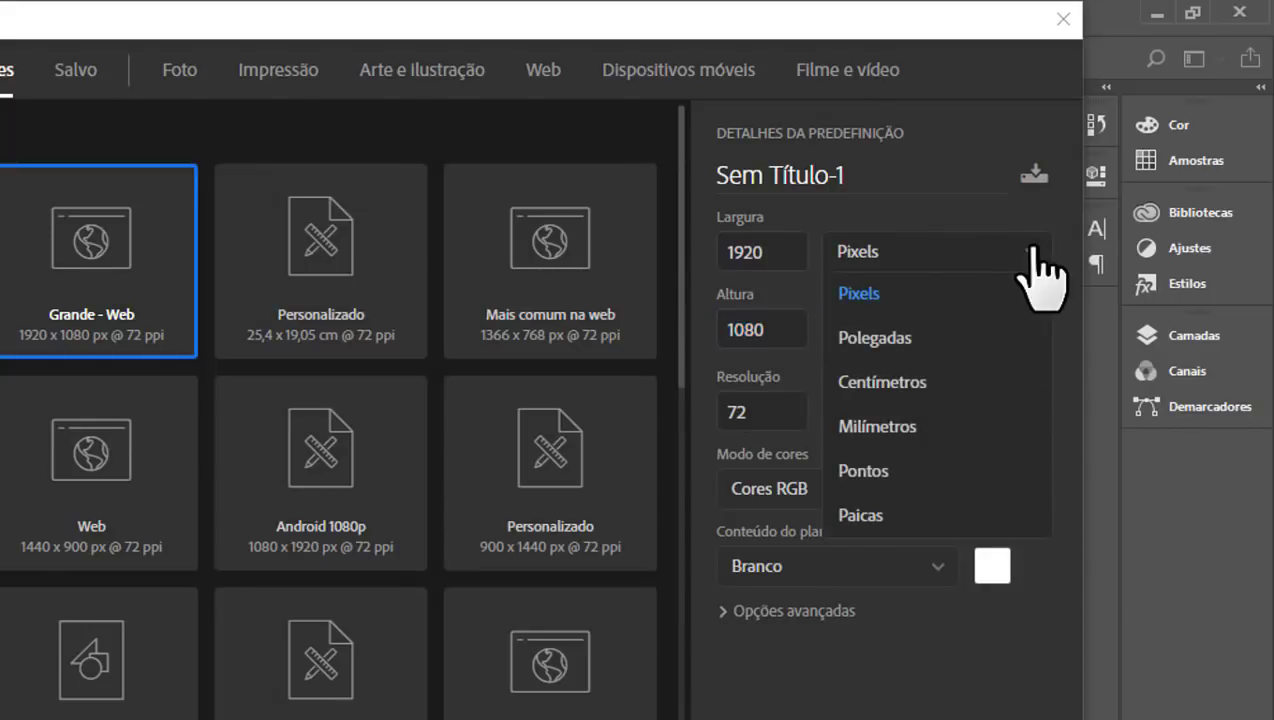
left_click(865, 300)
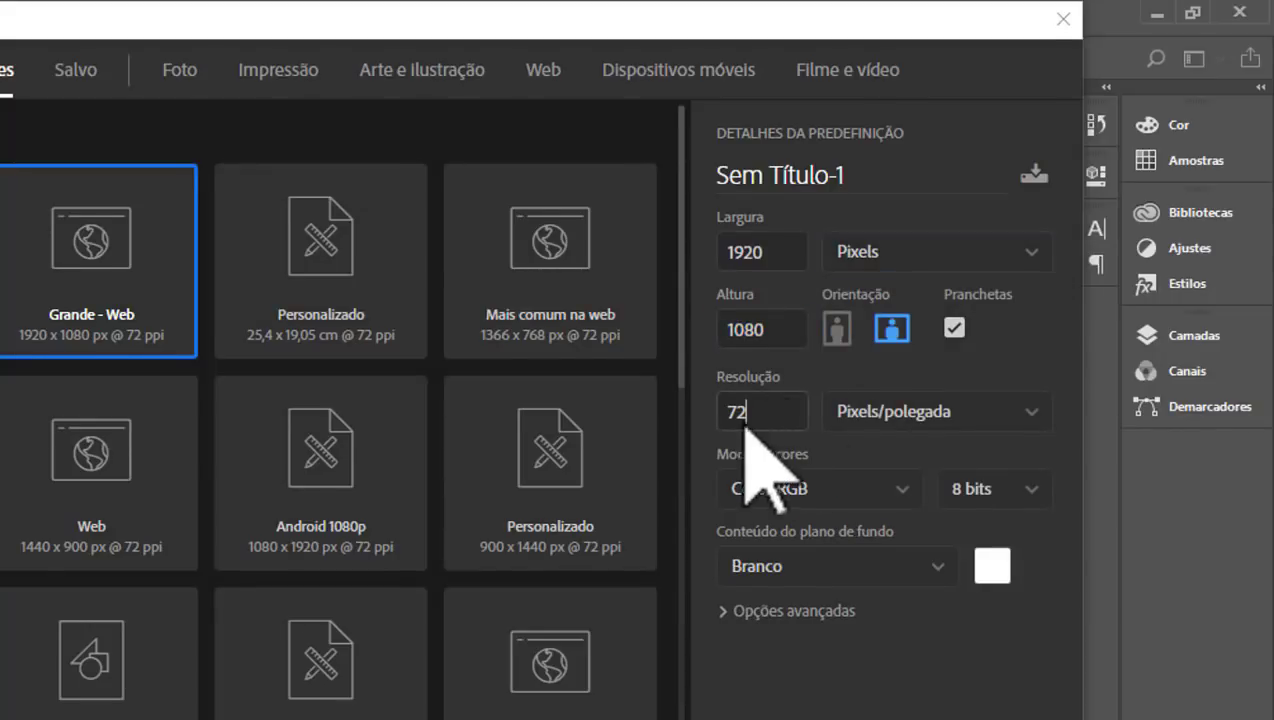
left_click(762, 412)
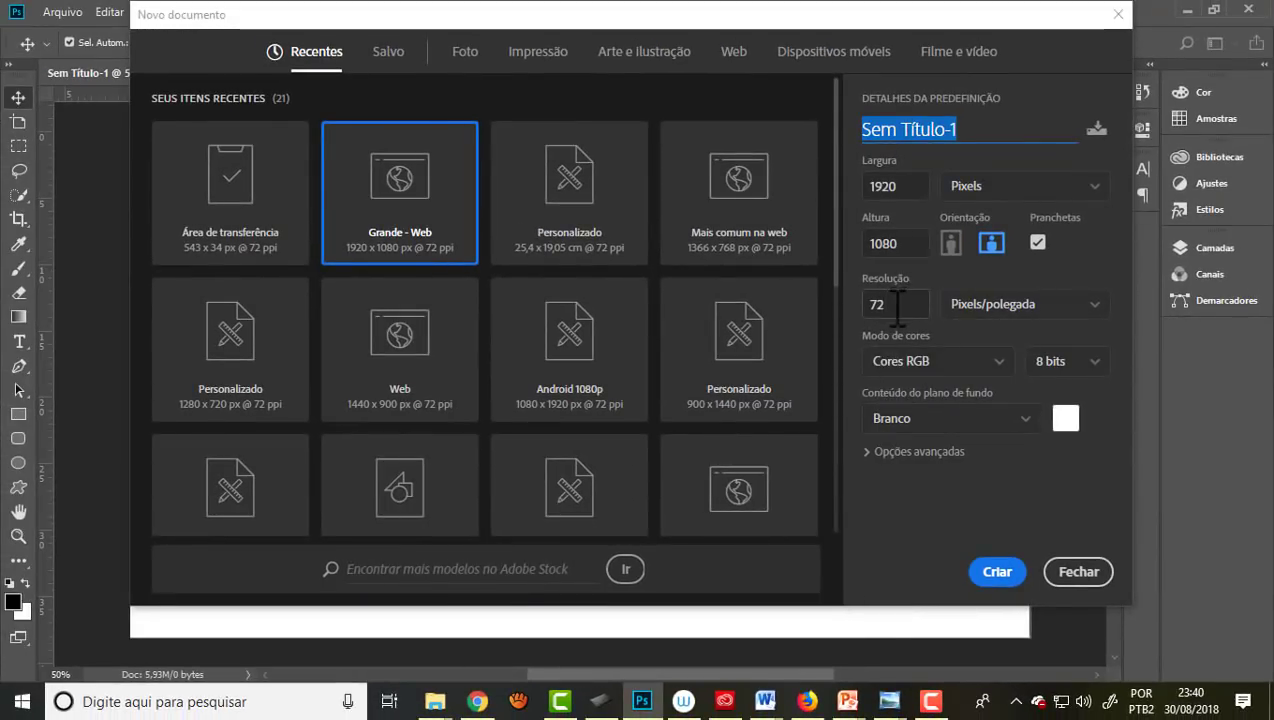
left_click(895, 186)
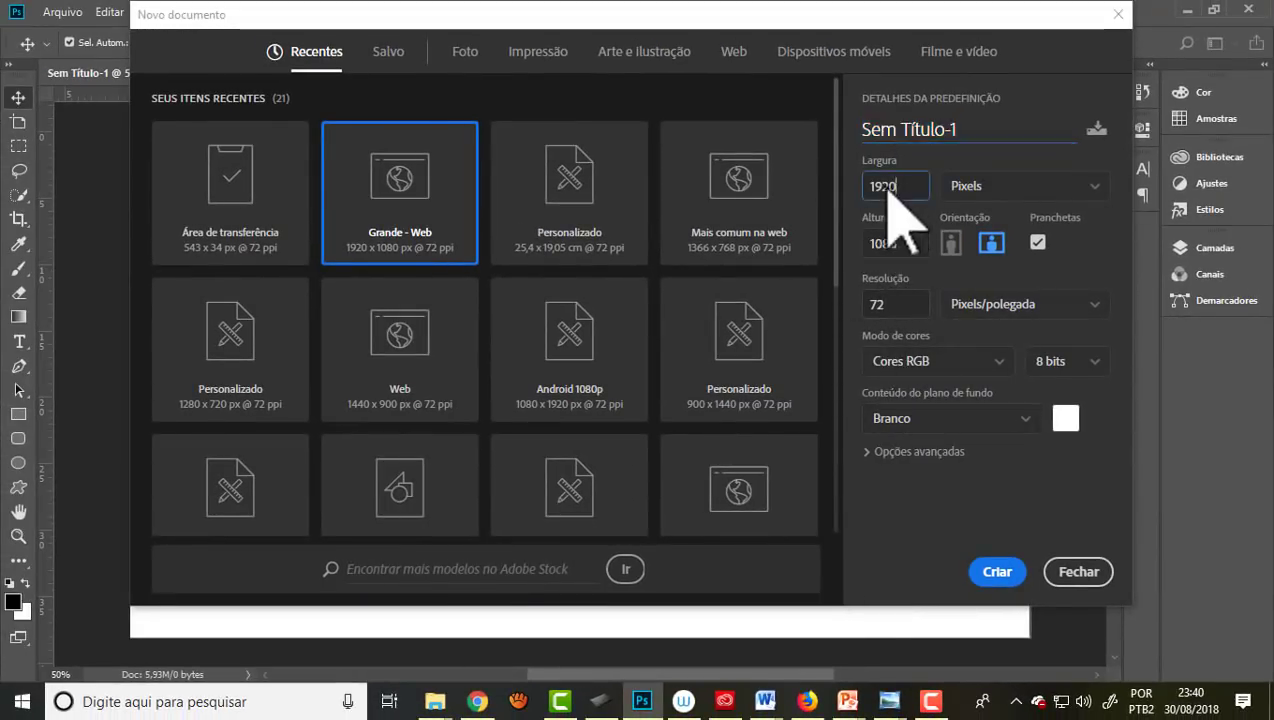
left_click(890, 244)
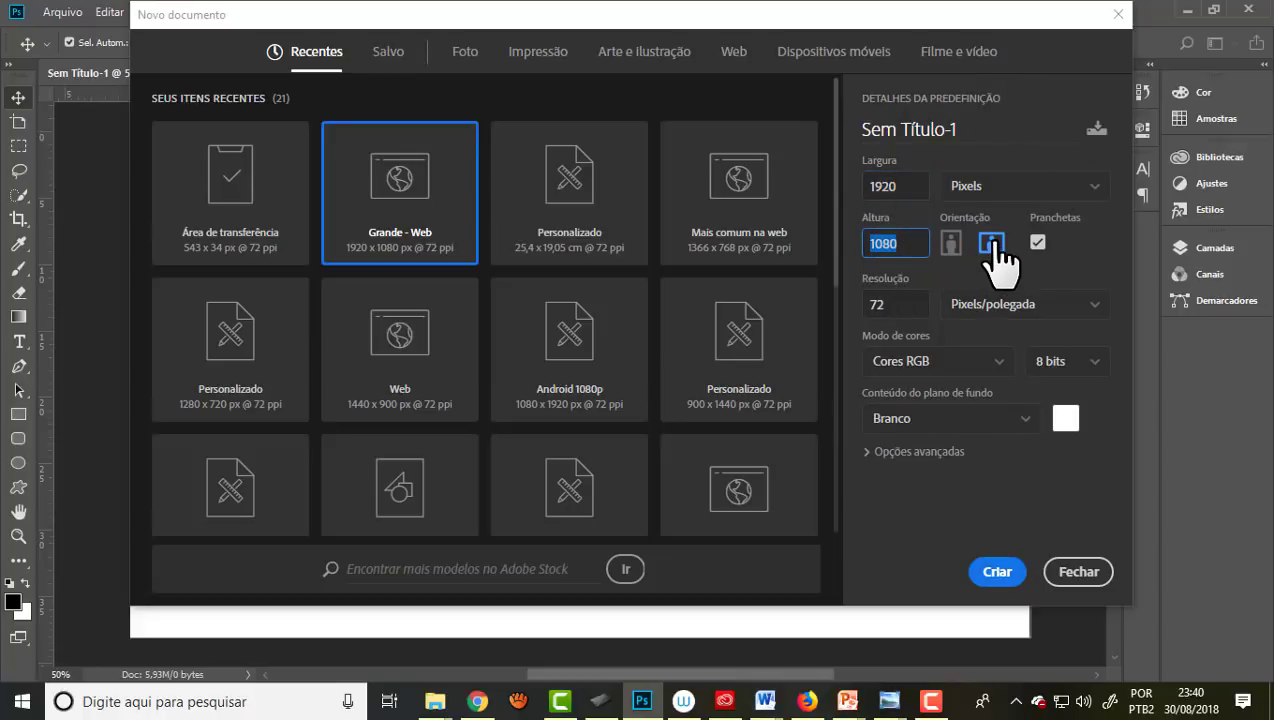
left_click(997, 573)
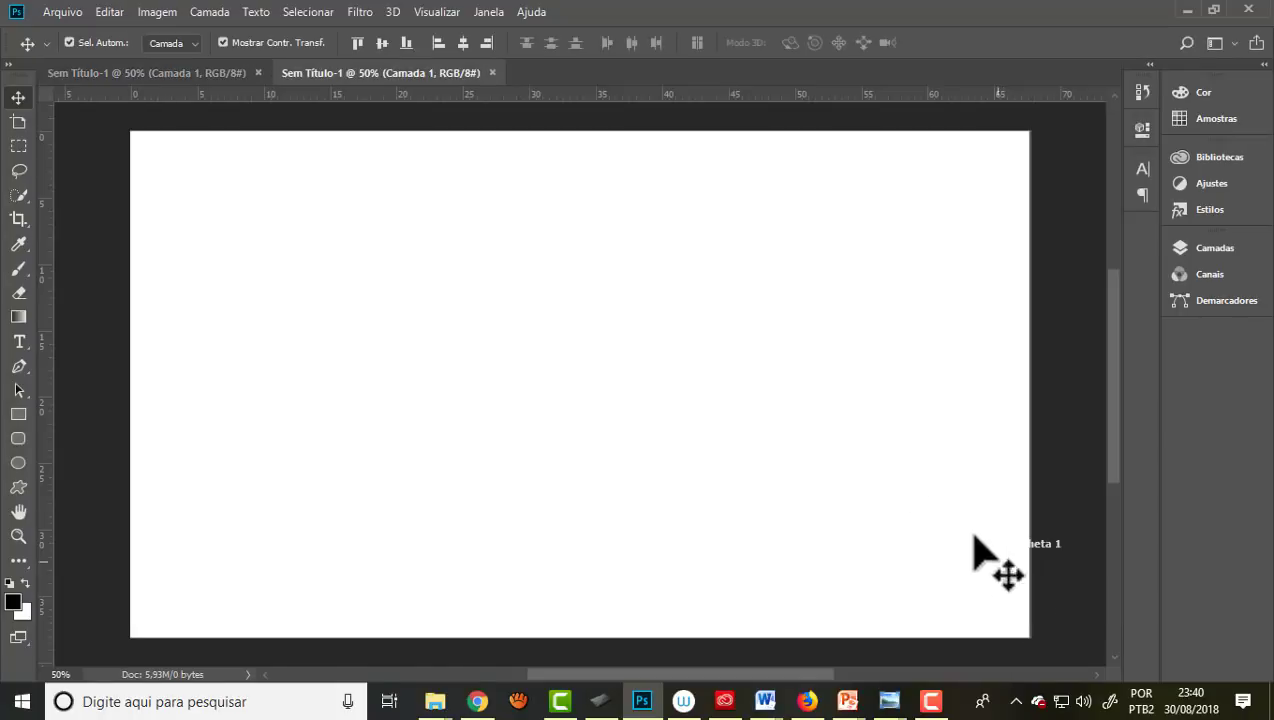
scroll(521, 250, "down", 3)
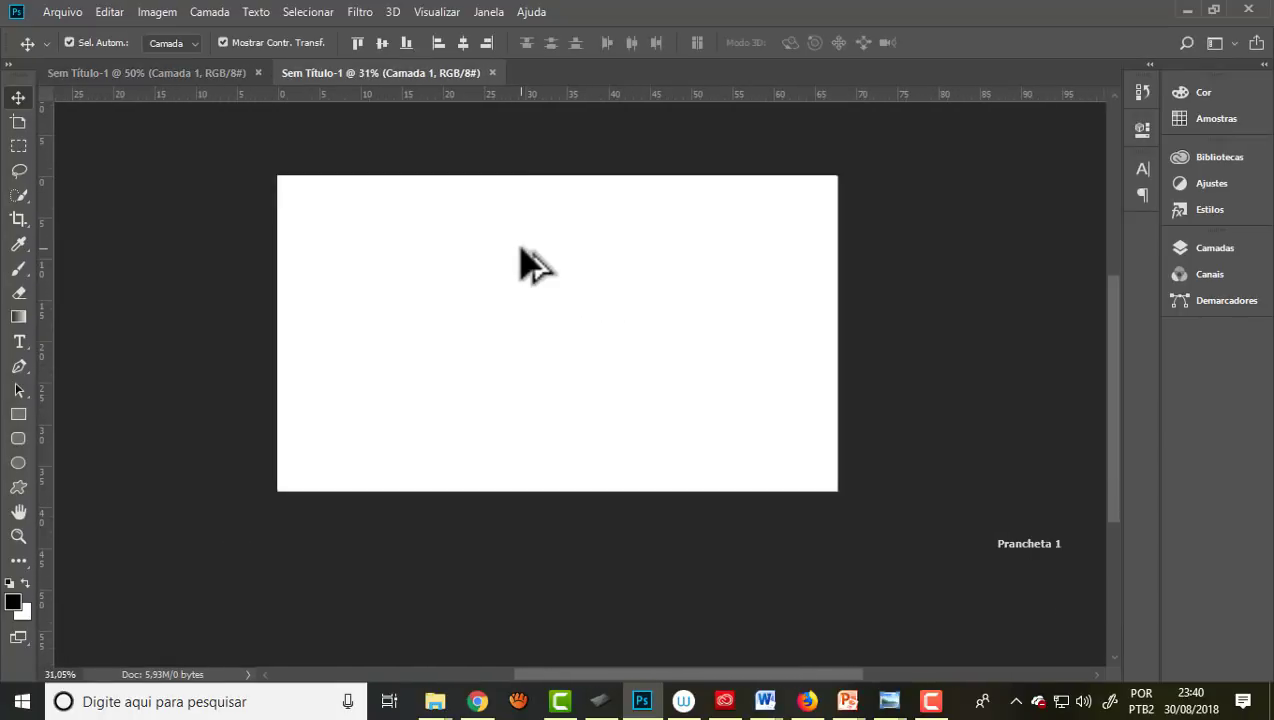
scroll(521, 250, "up", 1)
scroll(521, 250, "up", 1)
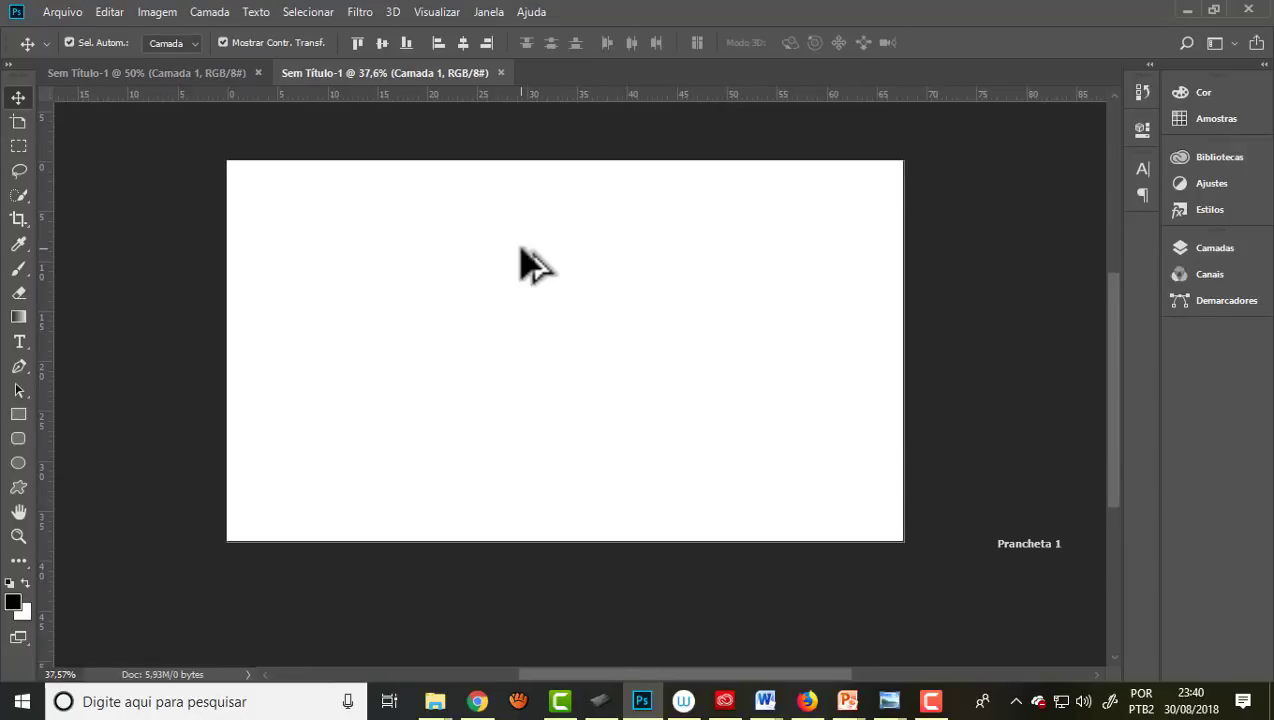
scroll(521, 250, "up", 1)
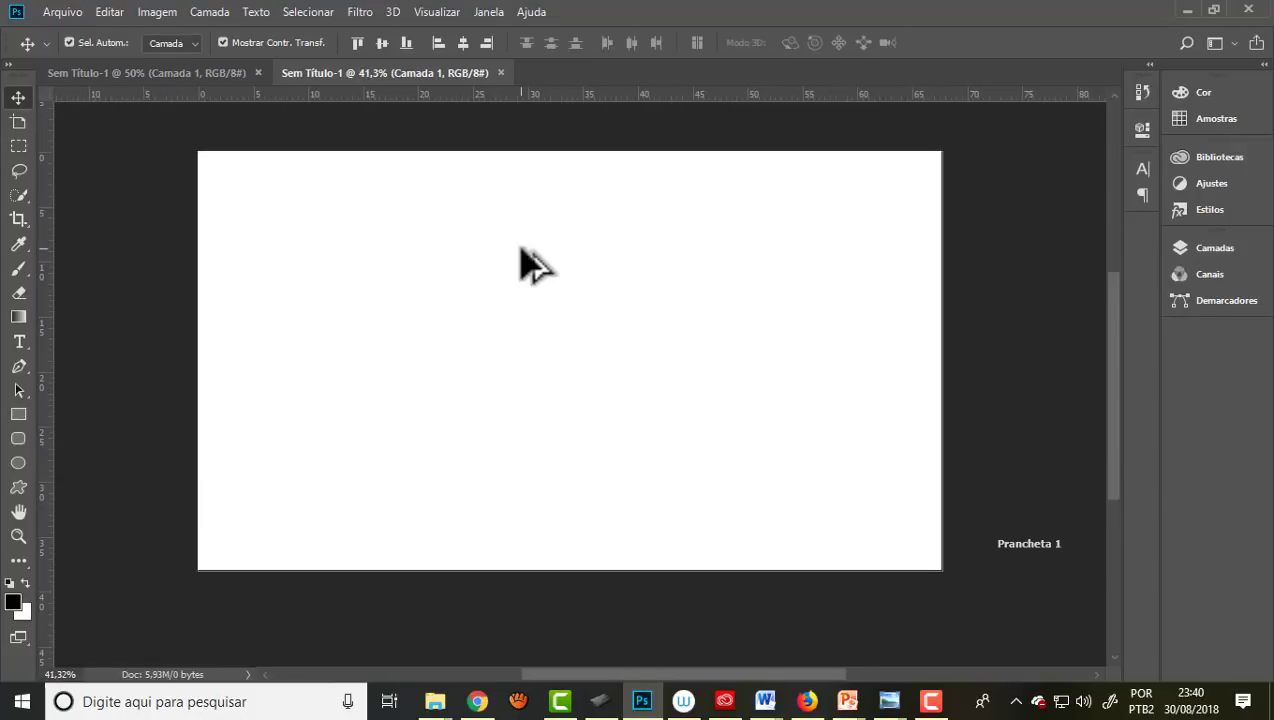
scroll(521, 250, "down", 1)
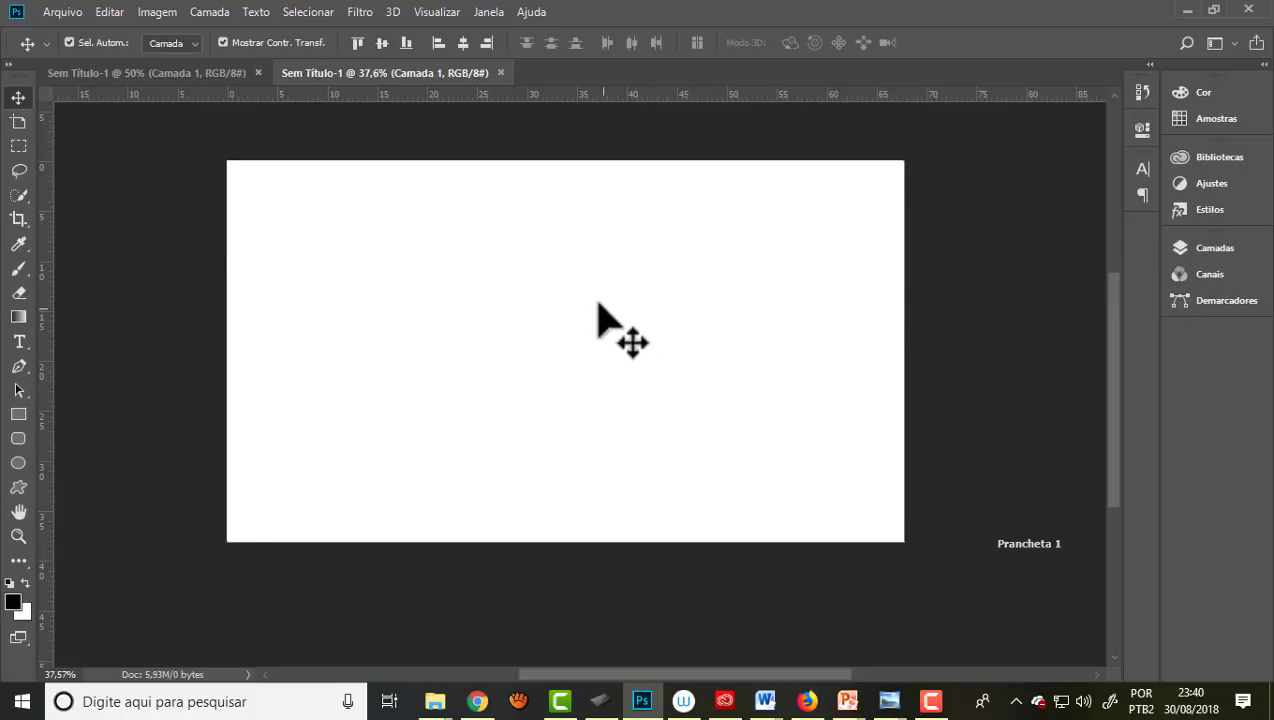
scroll(561, 295, "down", 1)
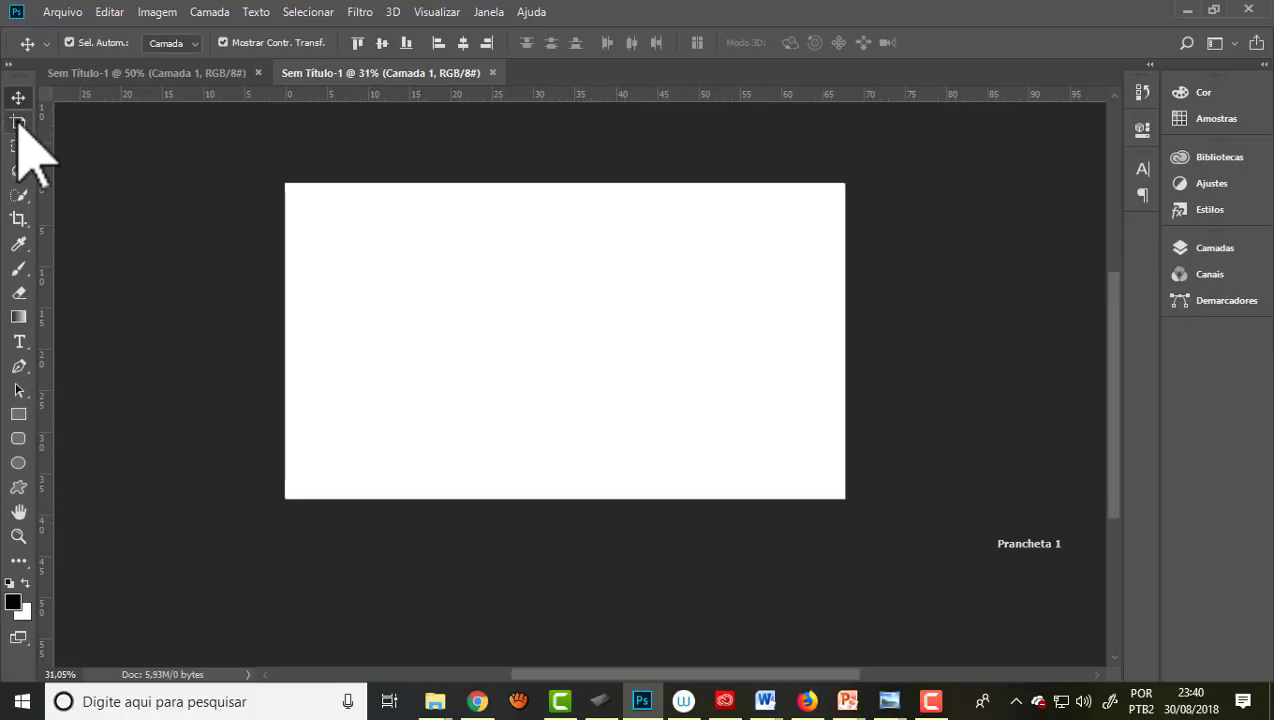
scroll(637, 411, "up", 1)
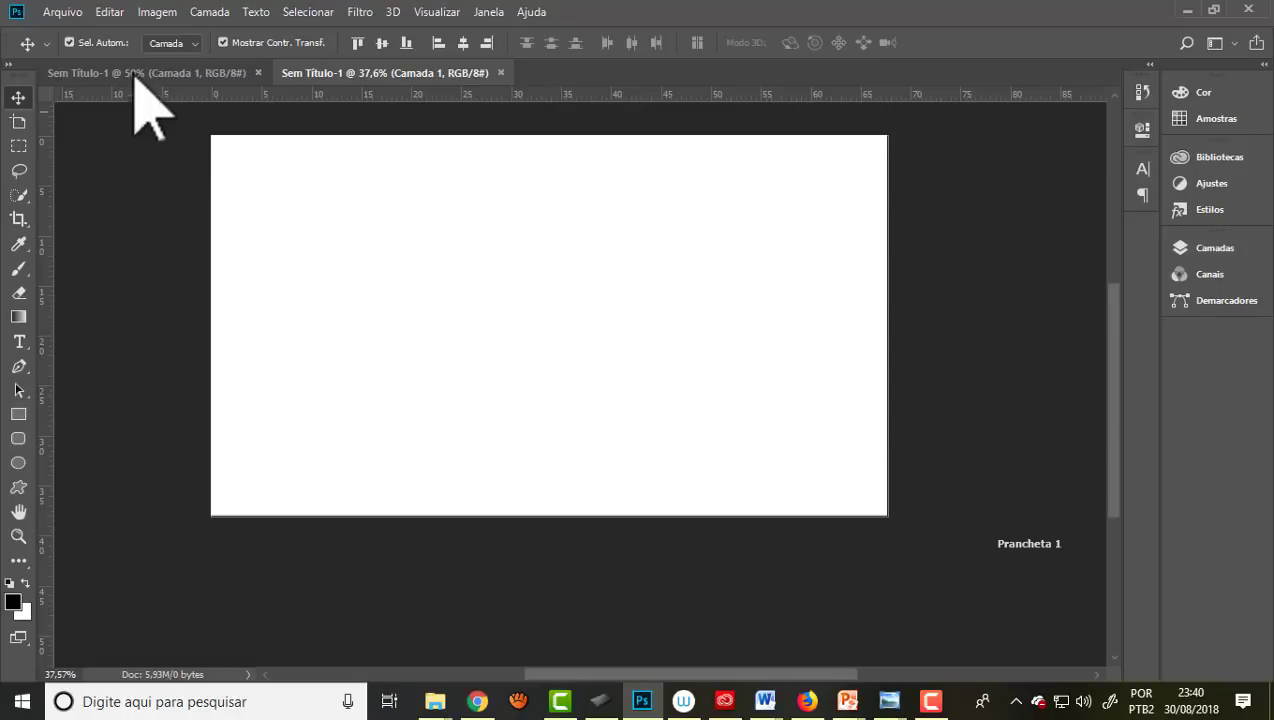
Step: Create a new Web document sized 24,4 × 19,05 centimetres
left_click(58, 13)
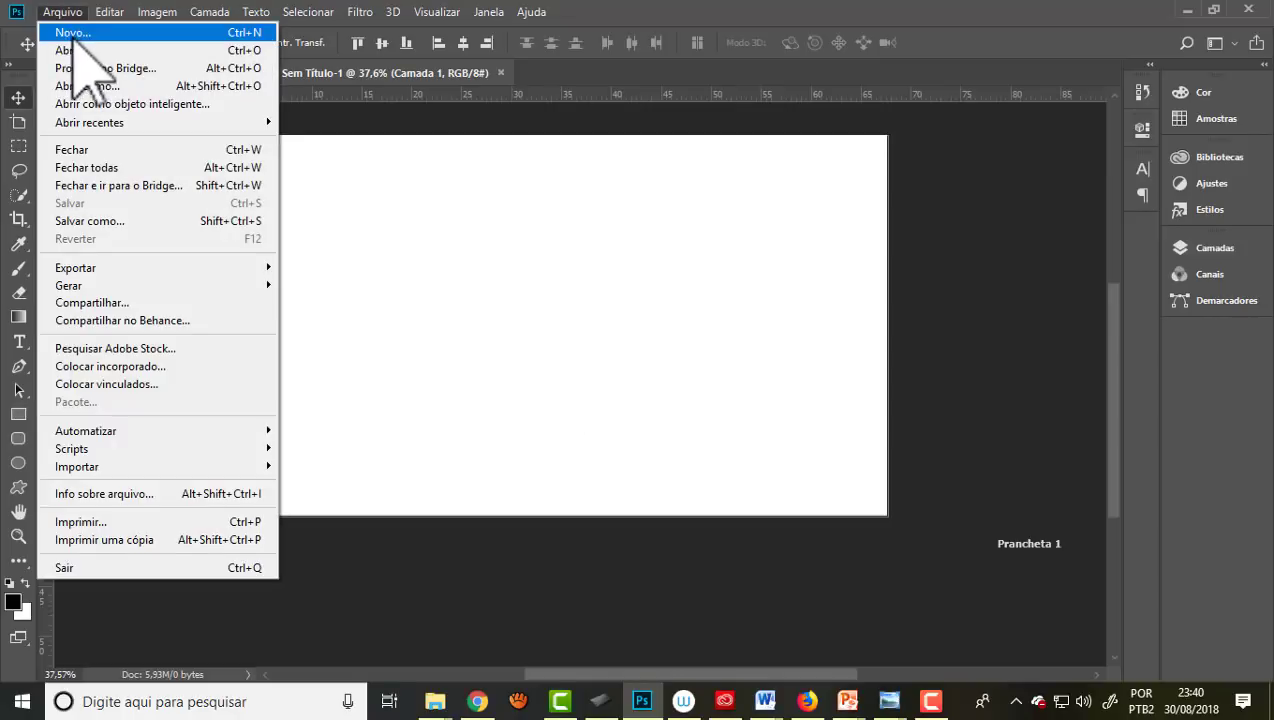
left_click(74, 36)
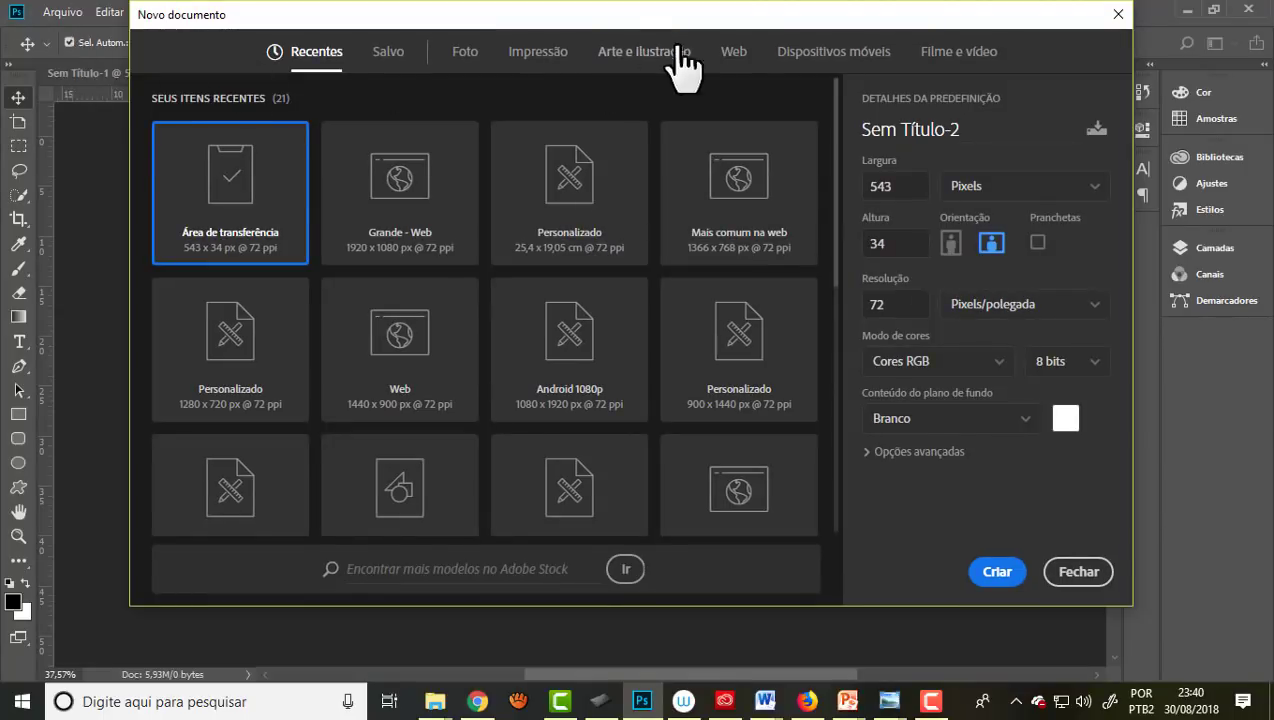
left_click(734, 52)
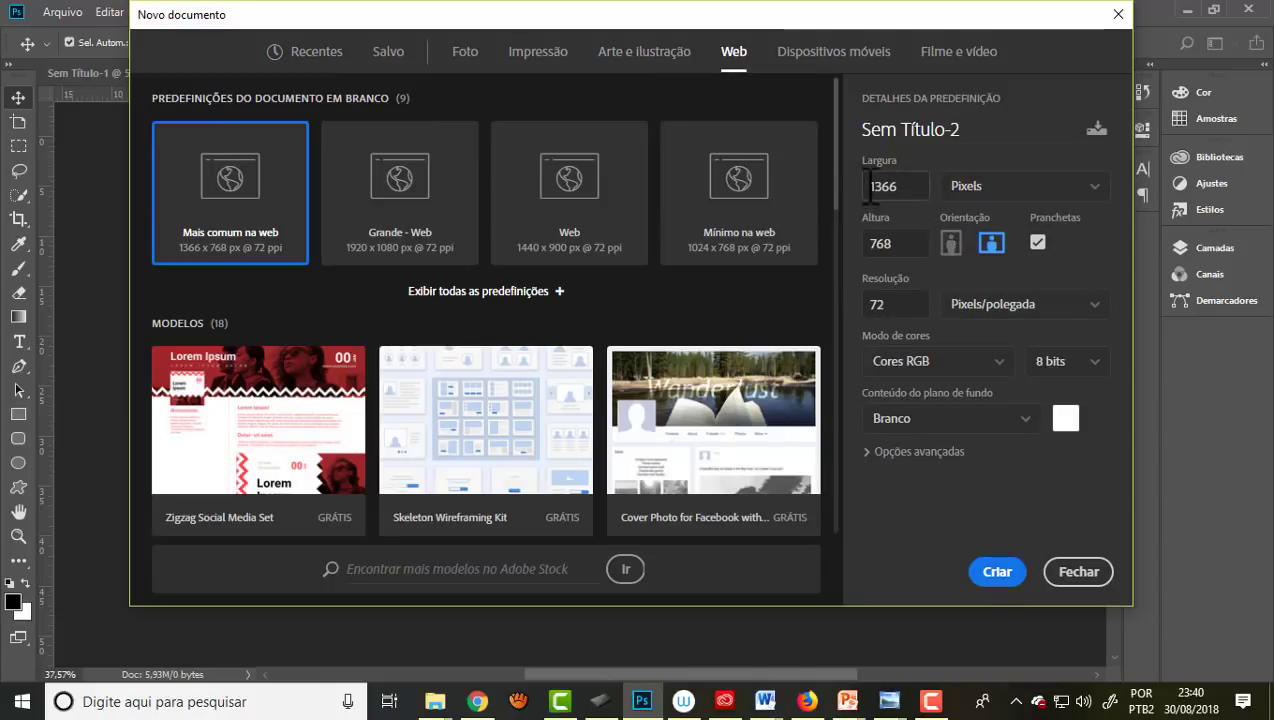
left_click(1094, 187)
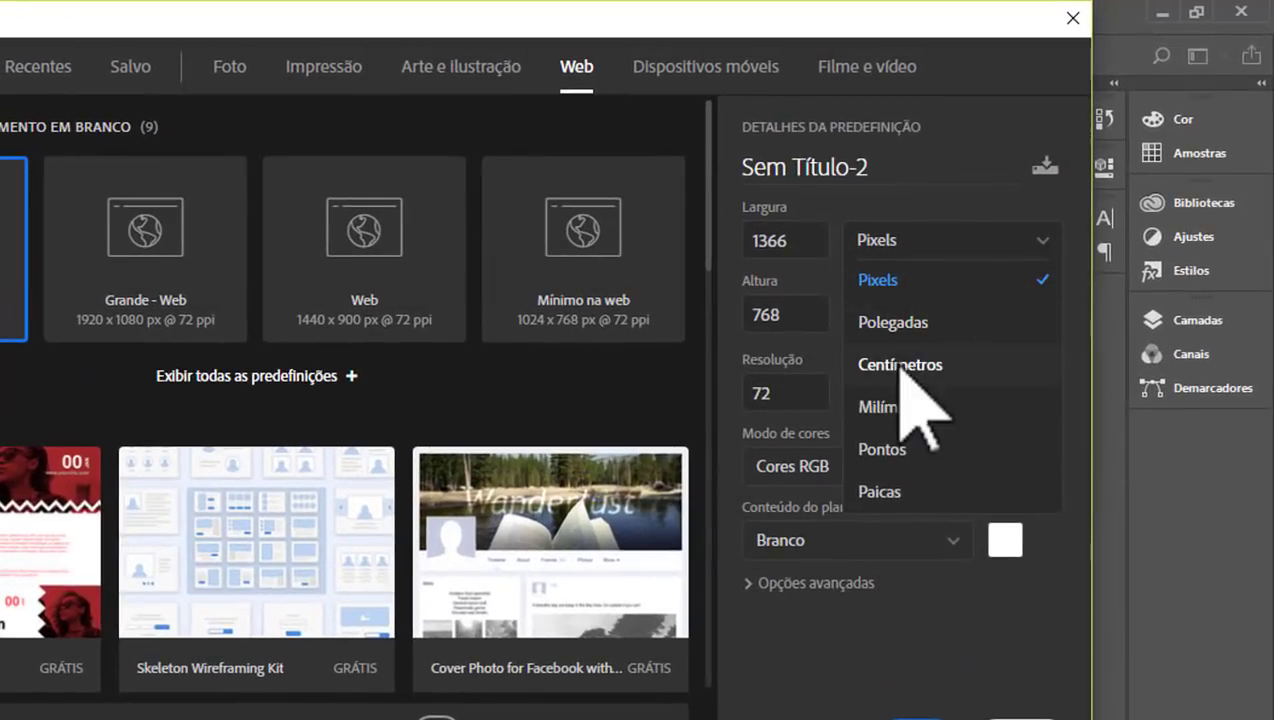
left_click(900, 366)
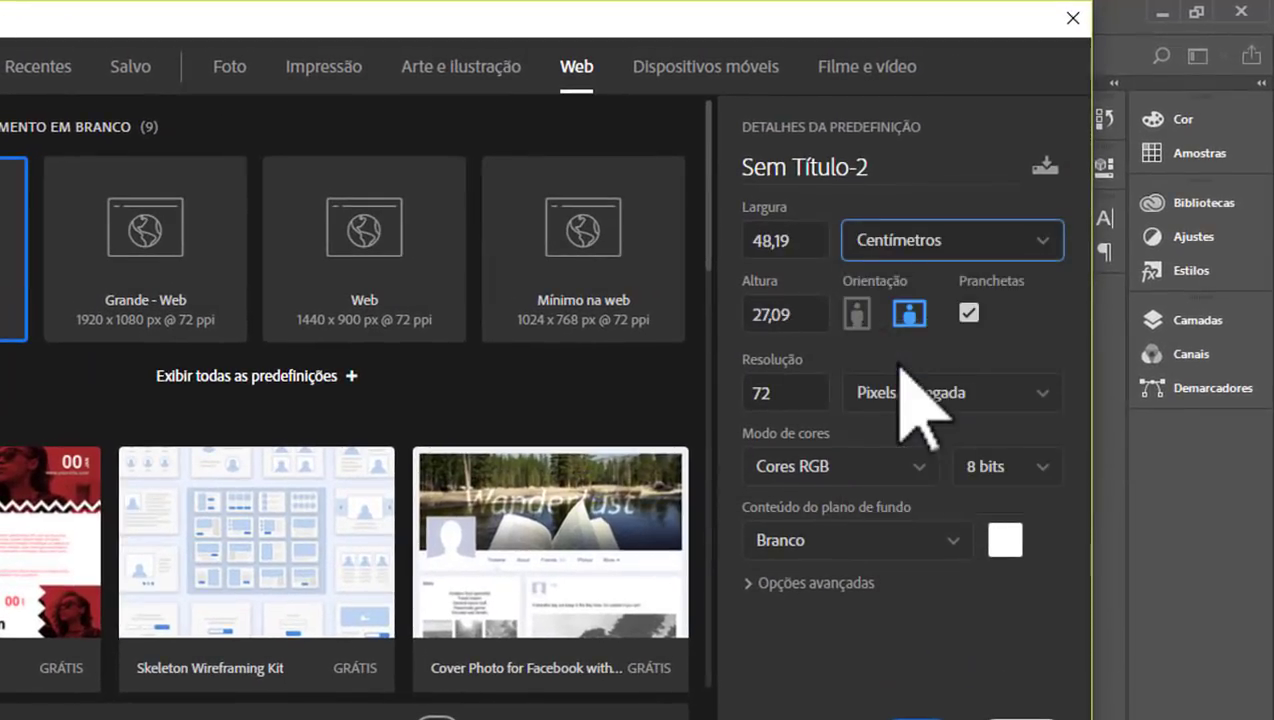
double_click(805, 240)
type("24,4")
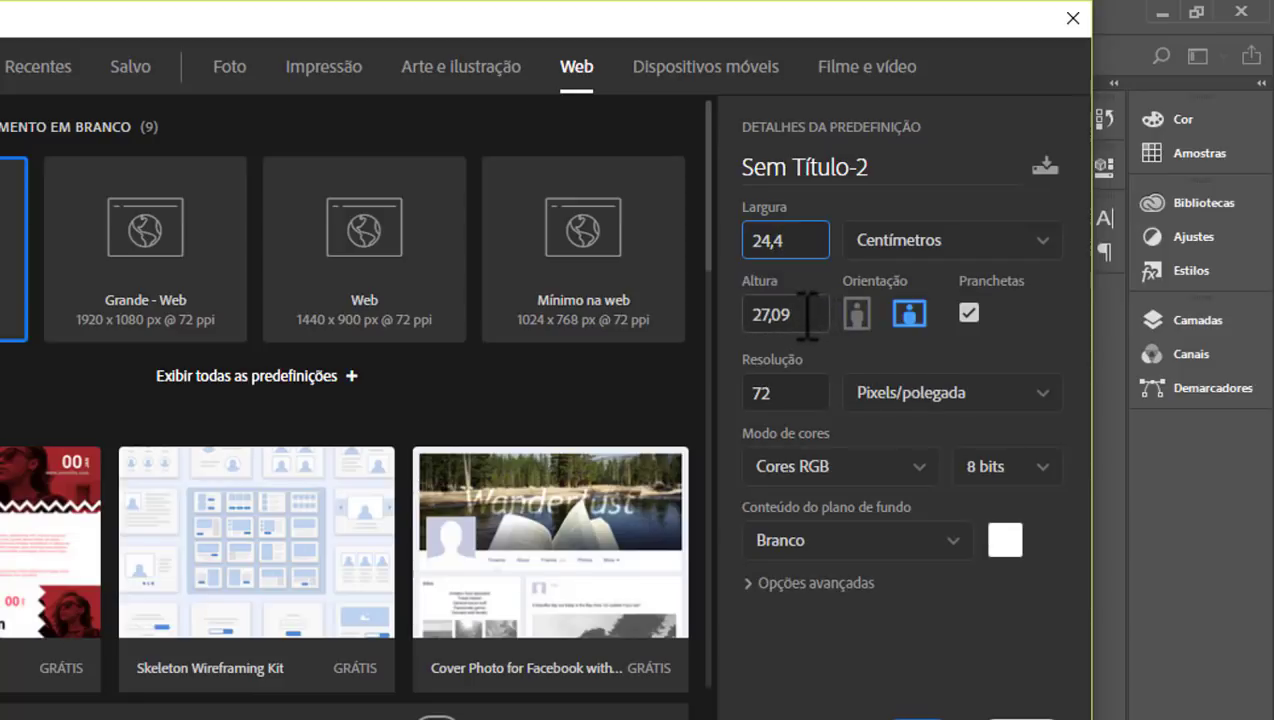
left_click(808, 314)
type("19,05")
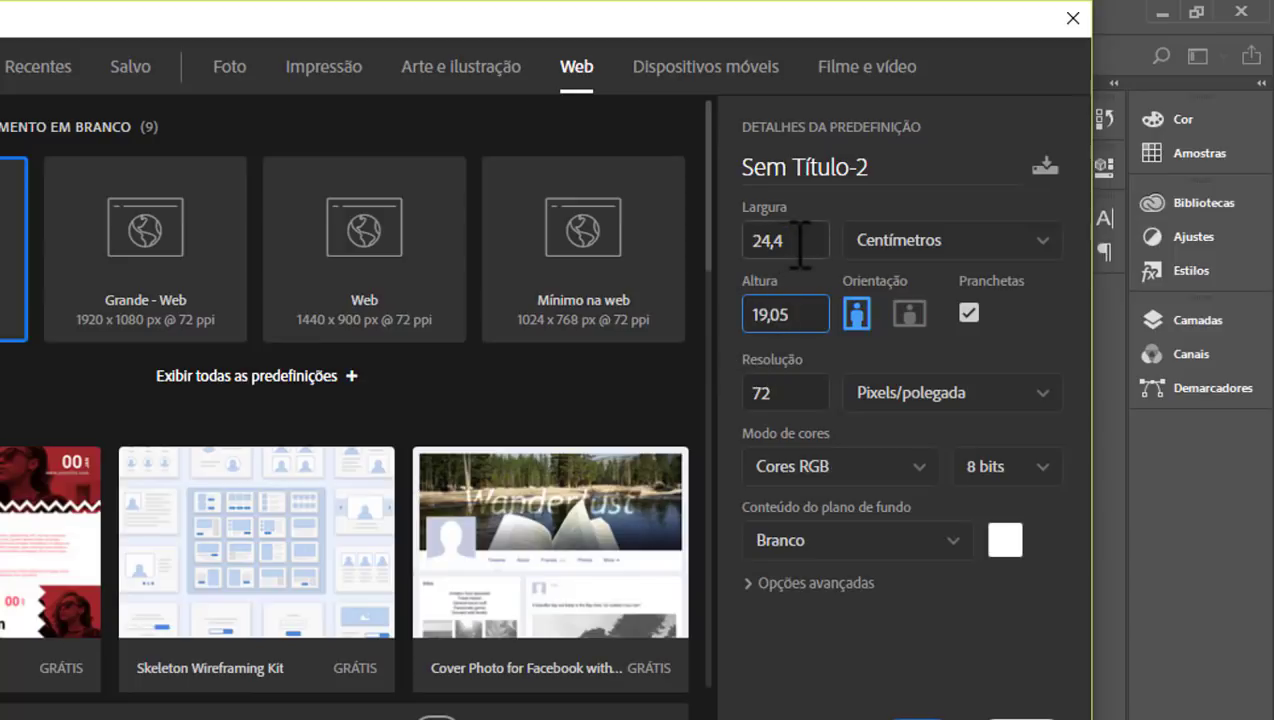
left_click(800, 240)
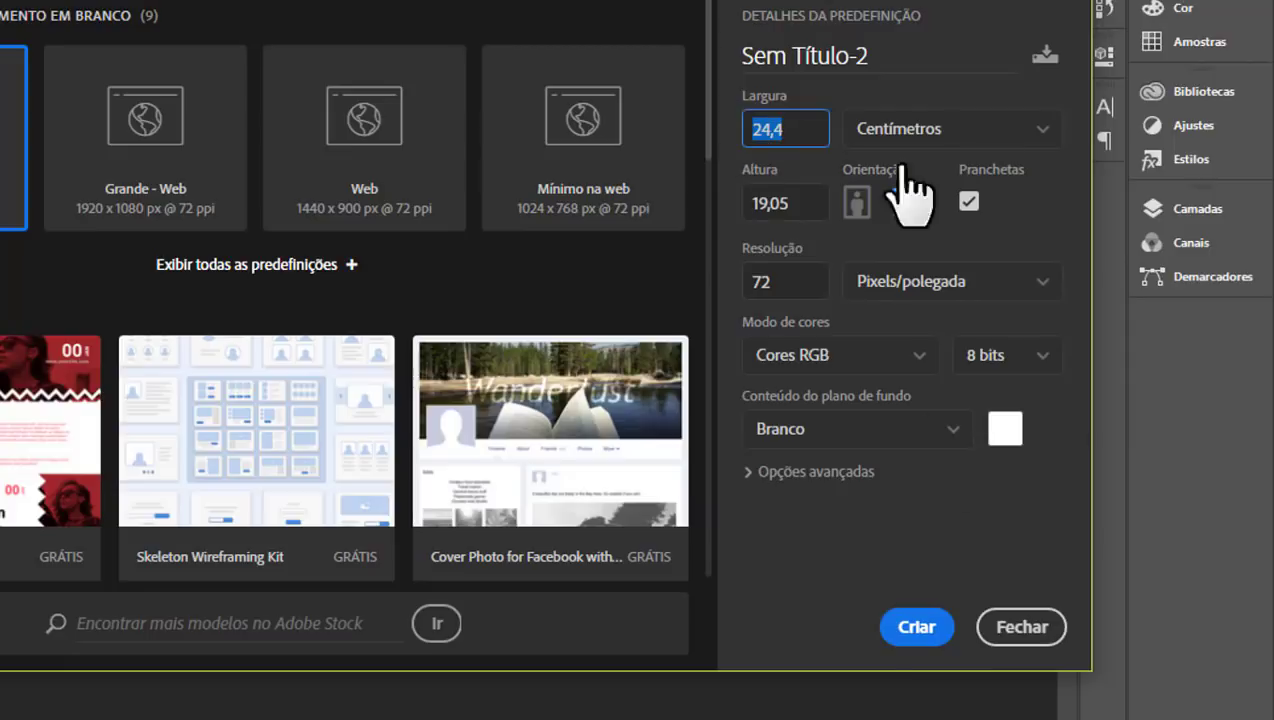
left_click(912, 628)
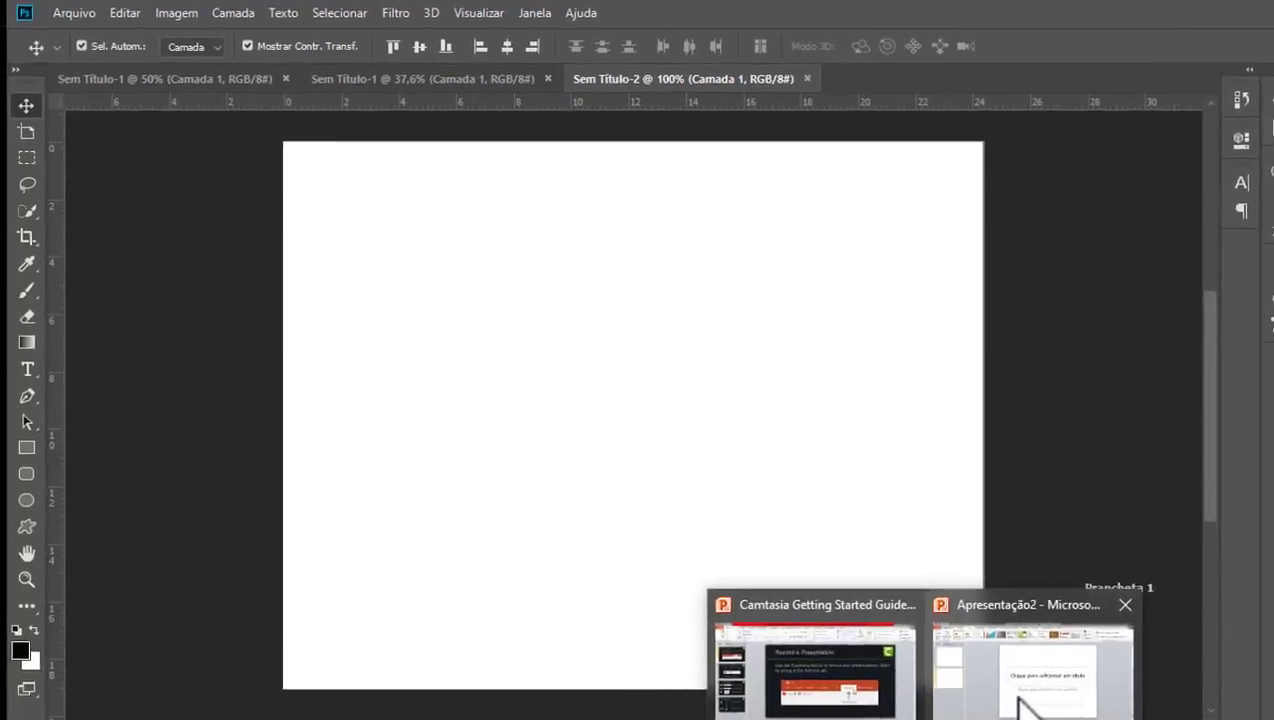
left_click(953, 640)
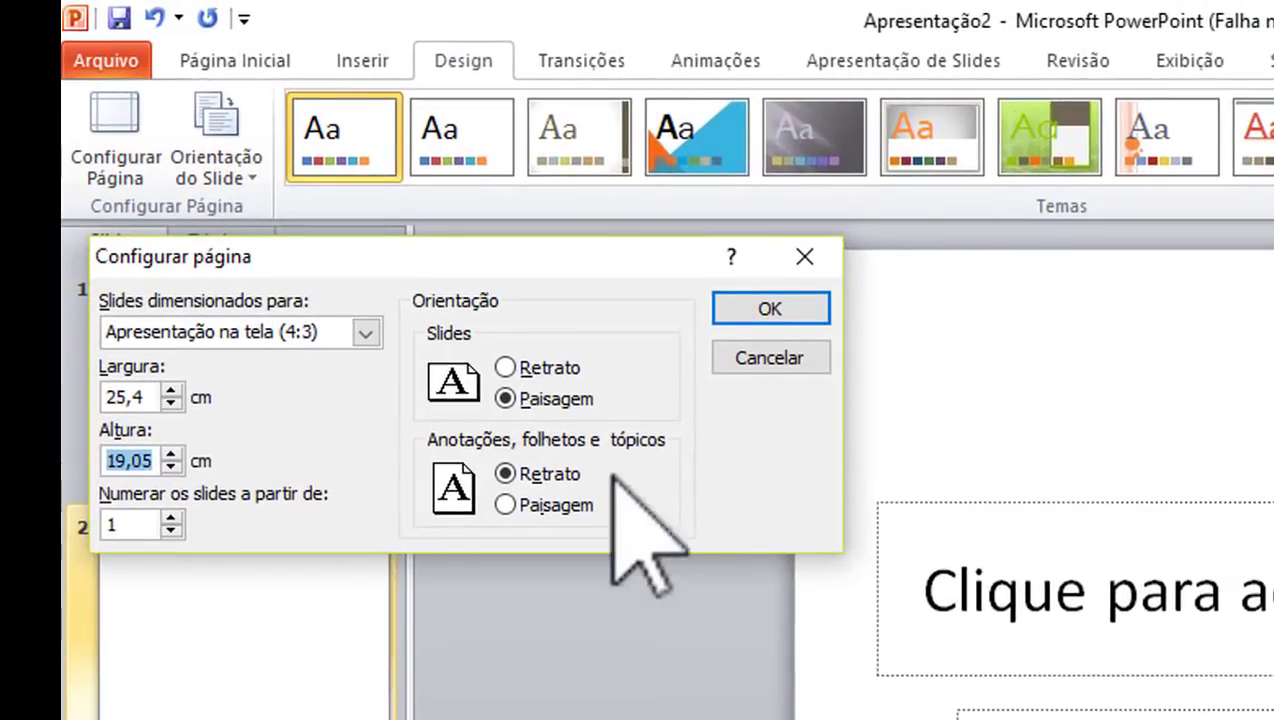
left_click_drag(603, 250, 1268, 283)
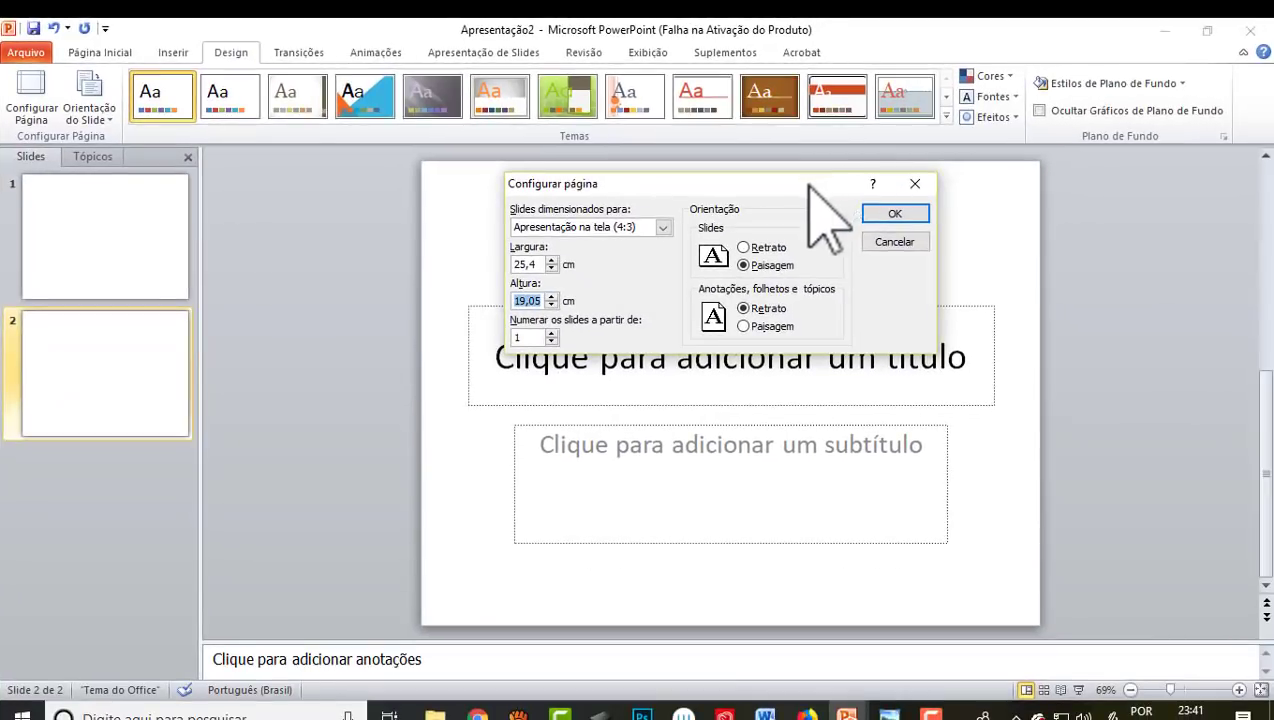
left_click_drag(835, 190, 351, 153)
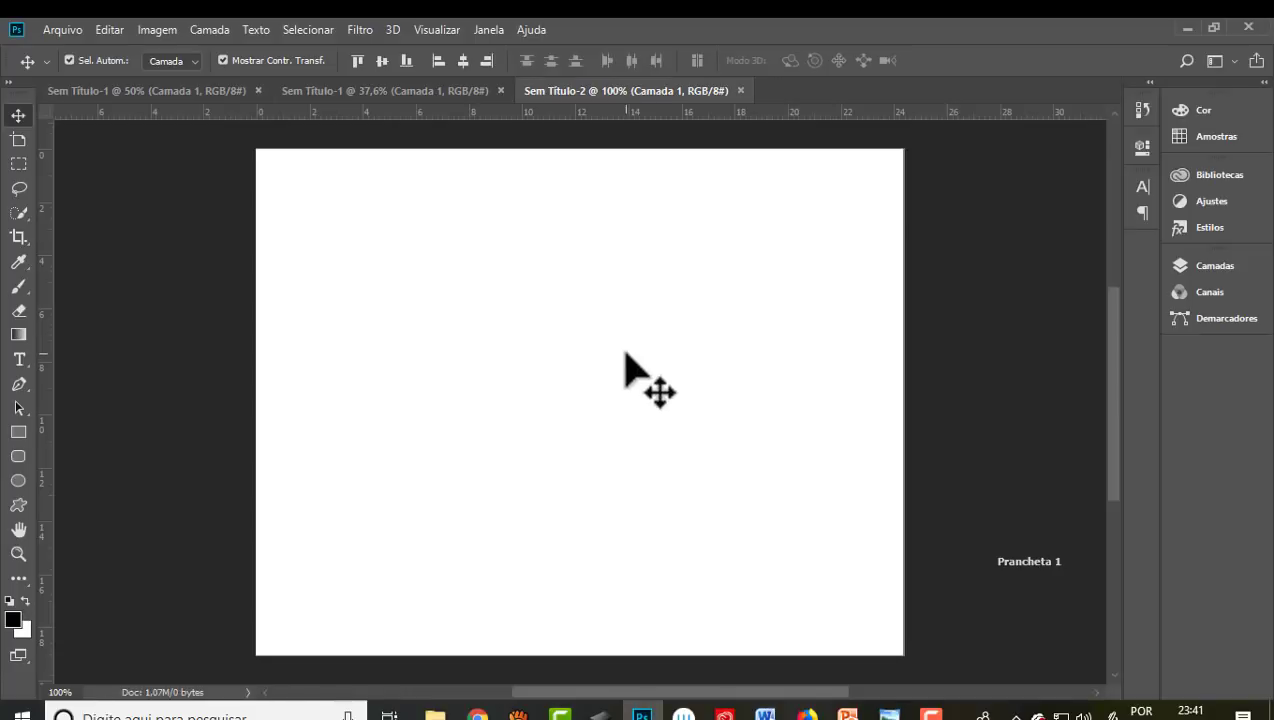
Step: Close the duplicate Sem Título-1 document with Ctrl+W
left_click(313, 91)
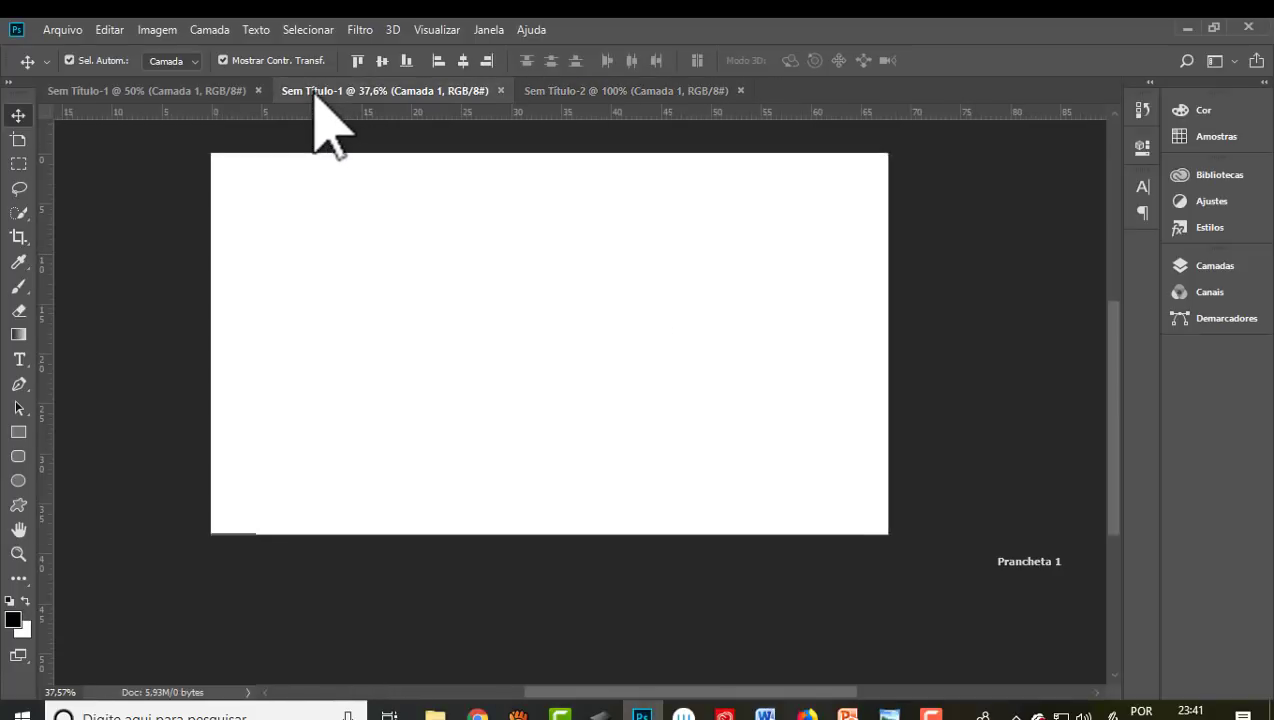
left_click(186, 95)
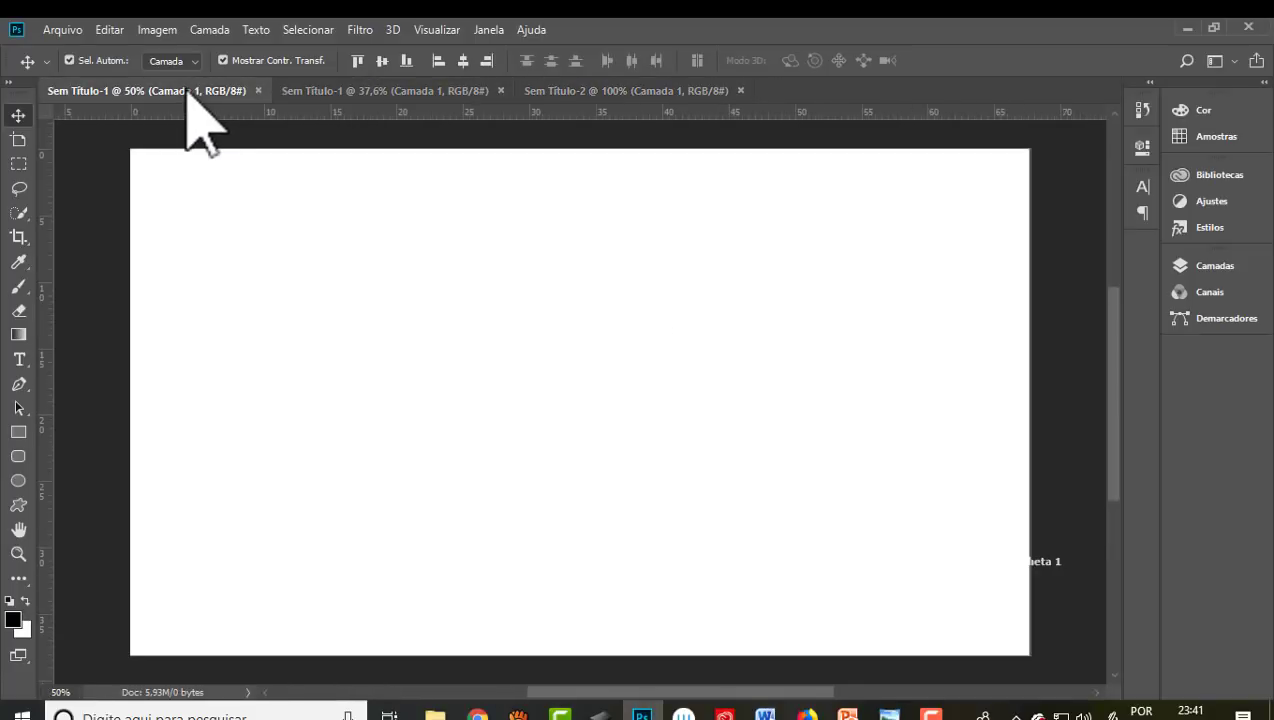
left_click(345, 92)
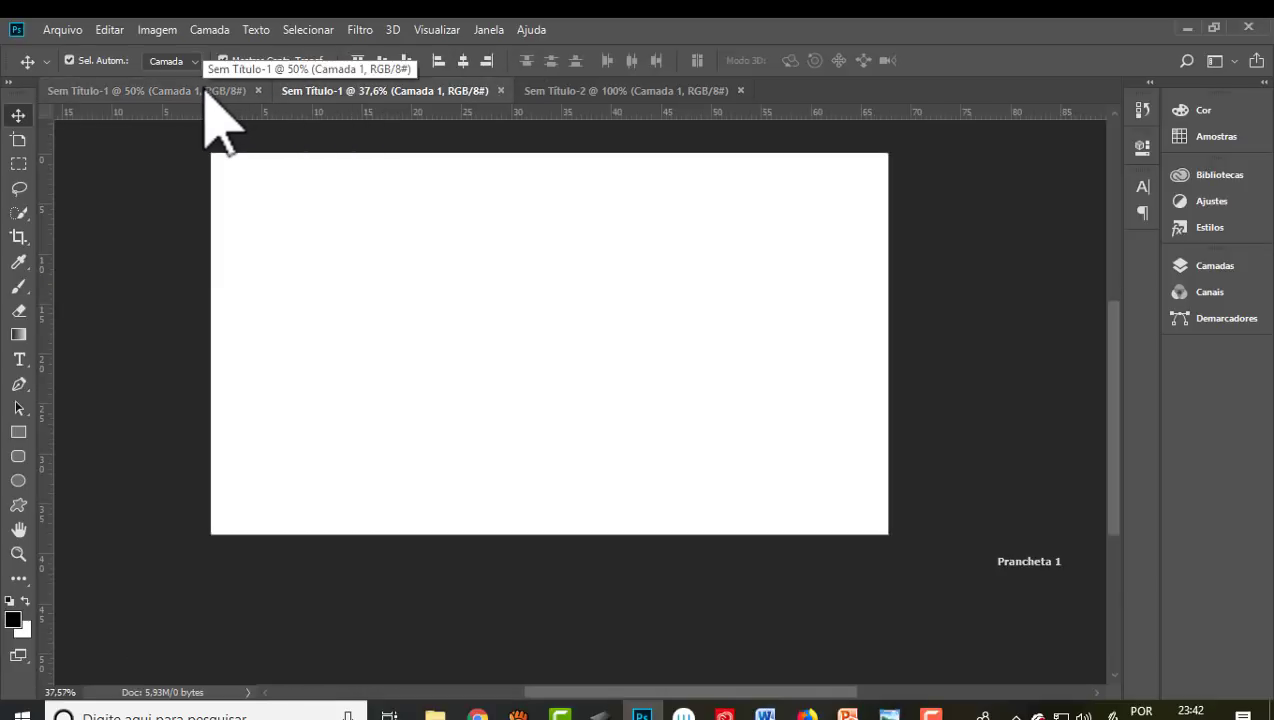
key("ctrl+w")
scroll(337, 318, "up", 1)
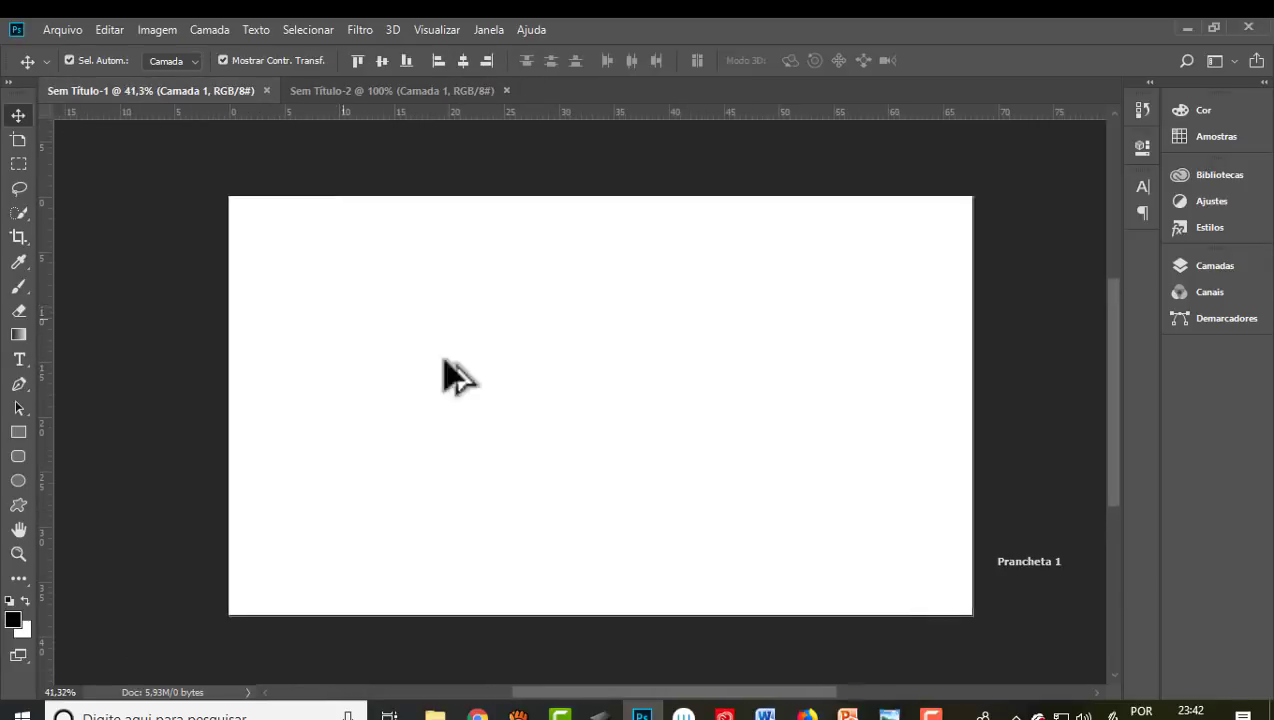
Step: Add a 2-column guide layout with 1,27 cm margins to the canvas
left_click(437, 29)
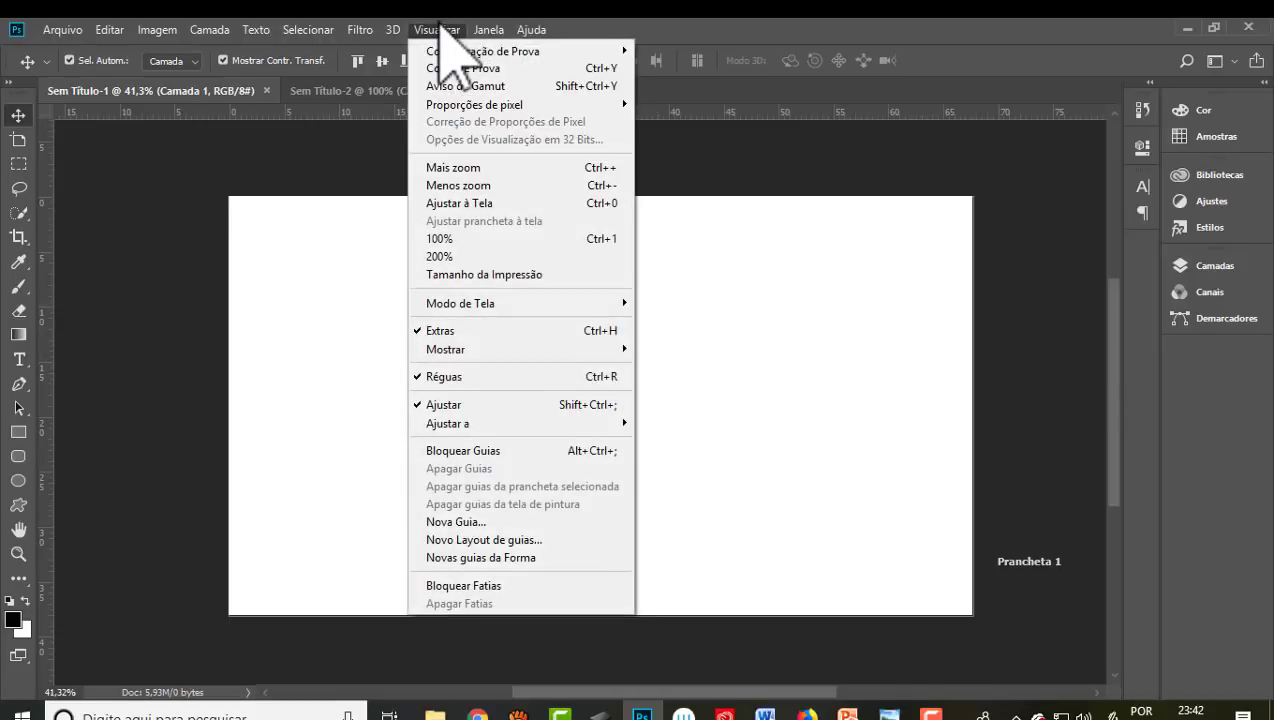
left_click(484, 540)
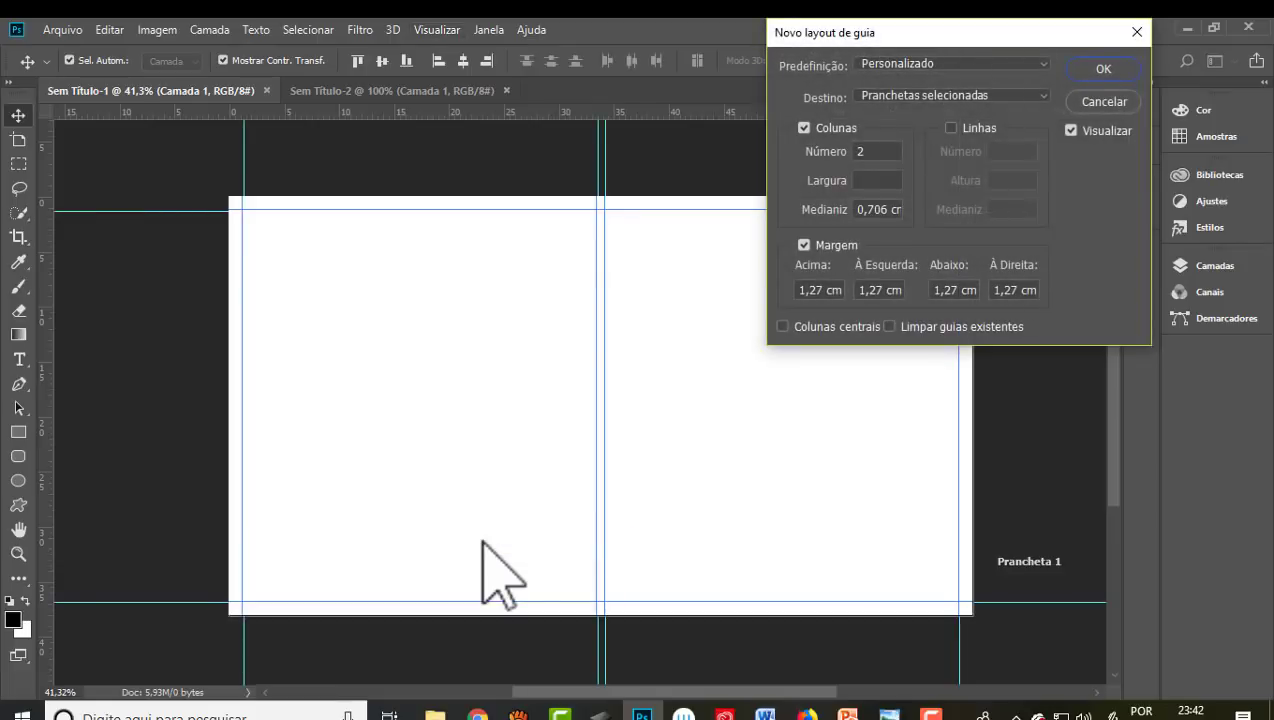
mouse_move(923, 38)
left_mouse_down()
mouse_move(990, 547)
mouse_move(952, 85)
left_mouse_up()
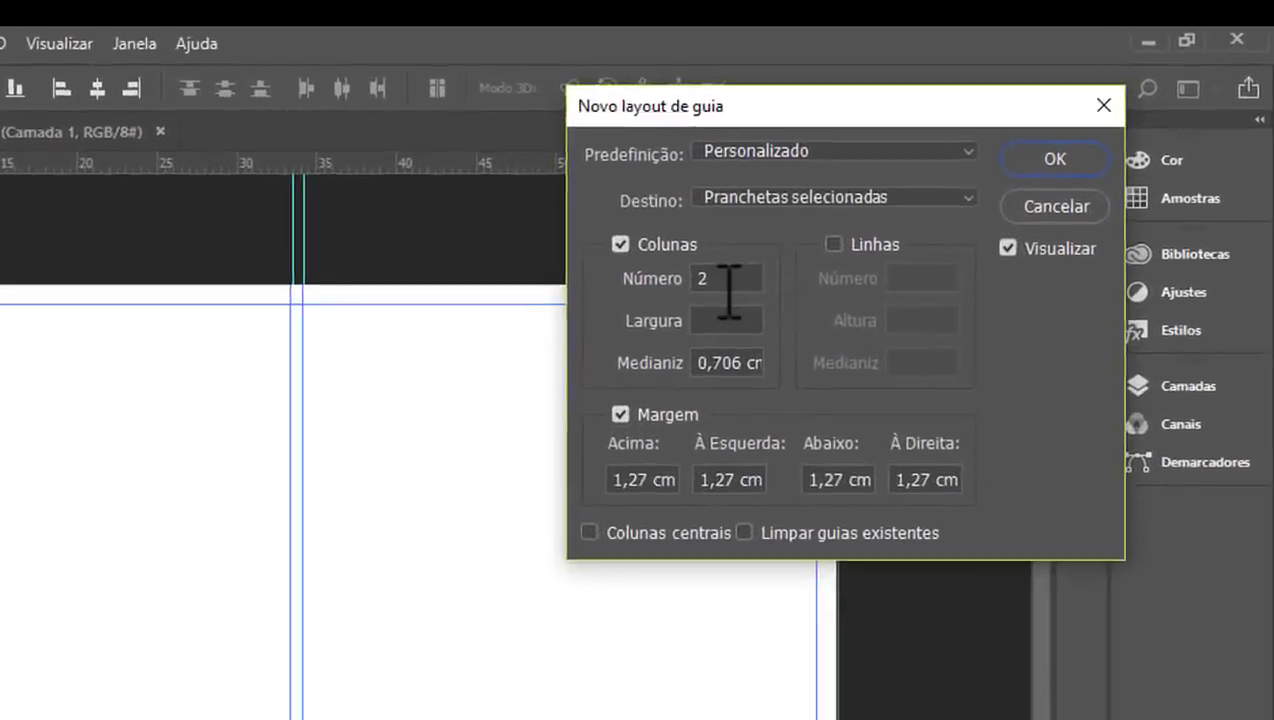
double_click(728, 290)
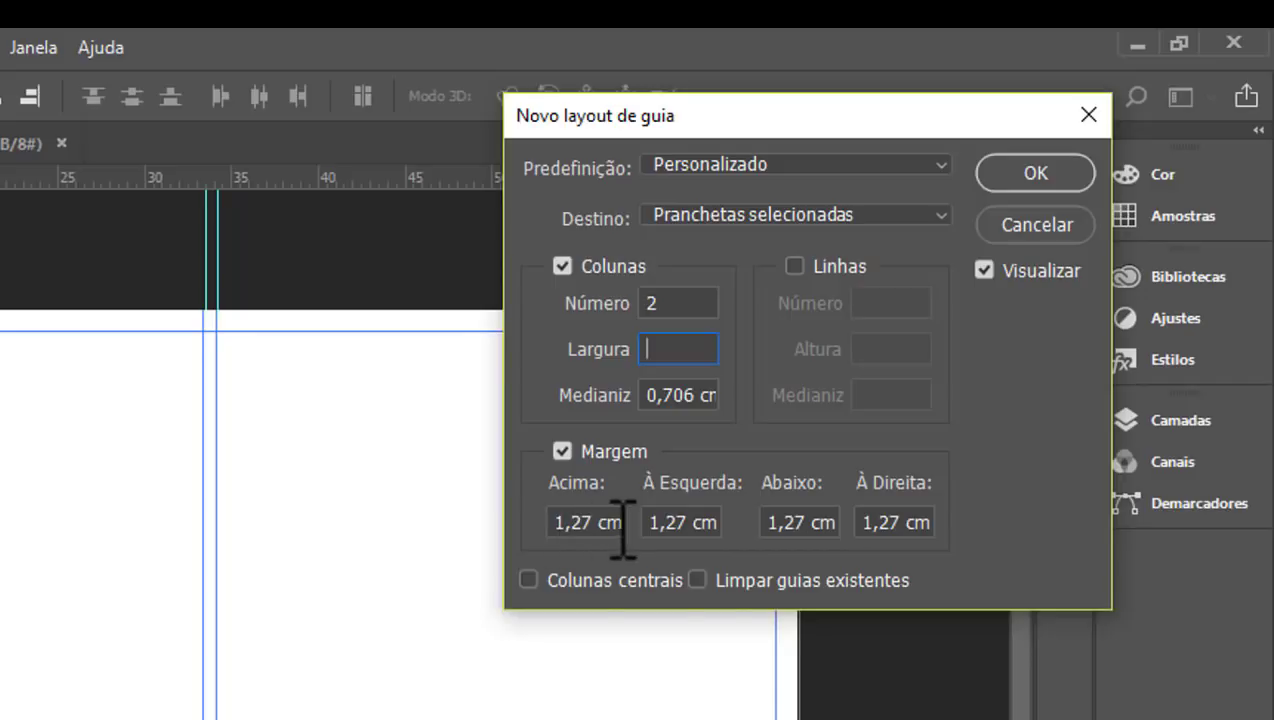
left_click(1030, 180)
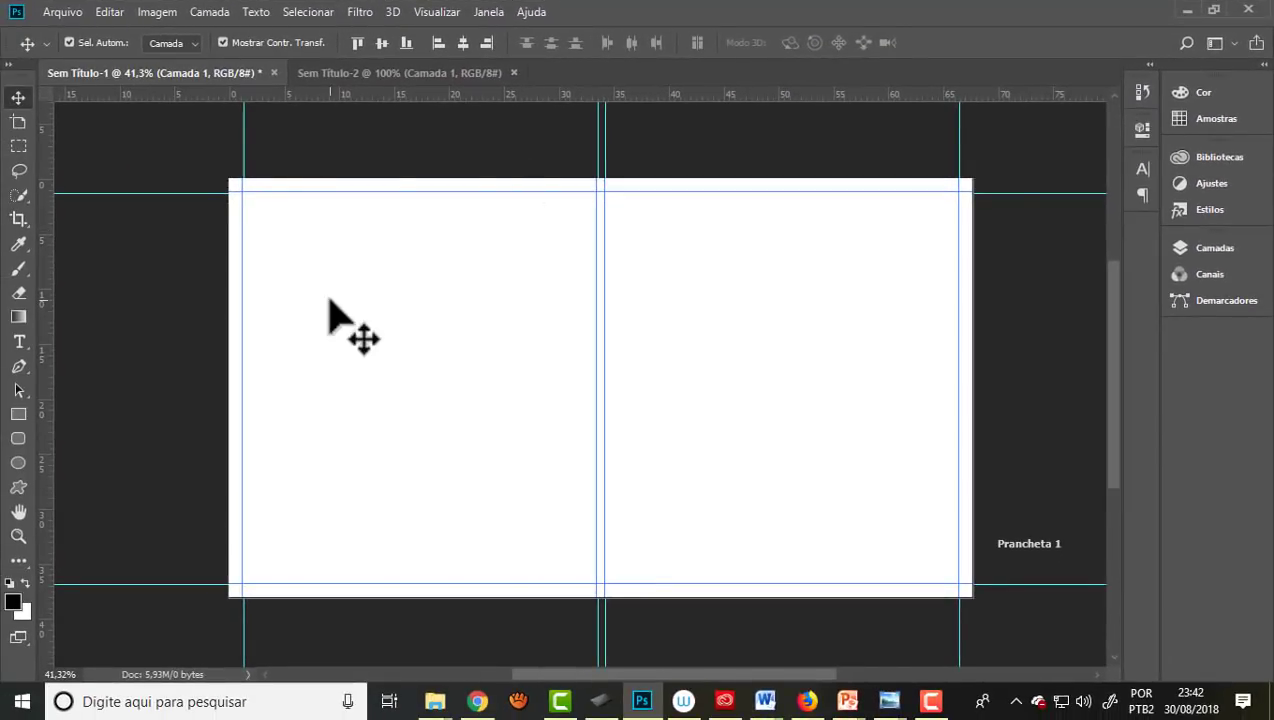
Step: Embed pexels-photo-311012 and scale it to about 153% to fill the artboard
left_click(62, 14)
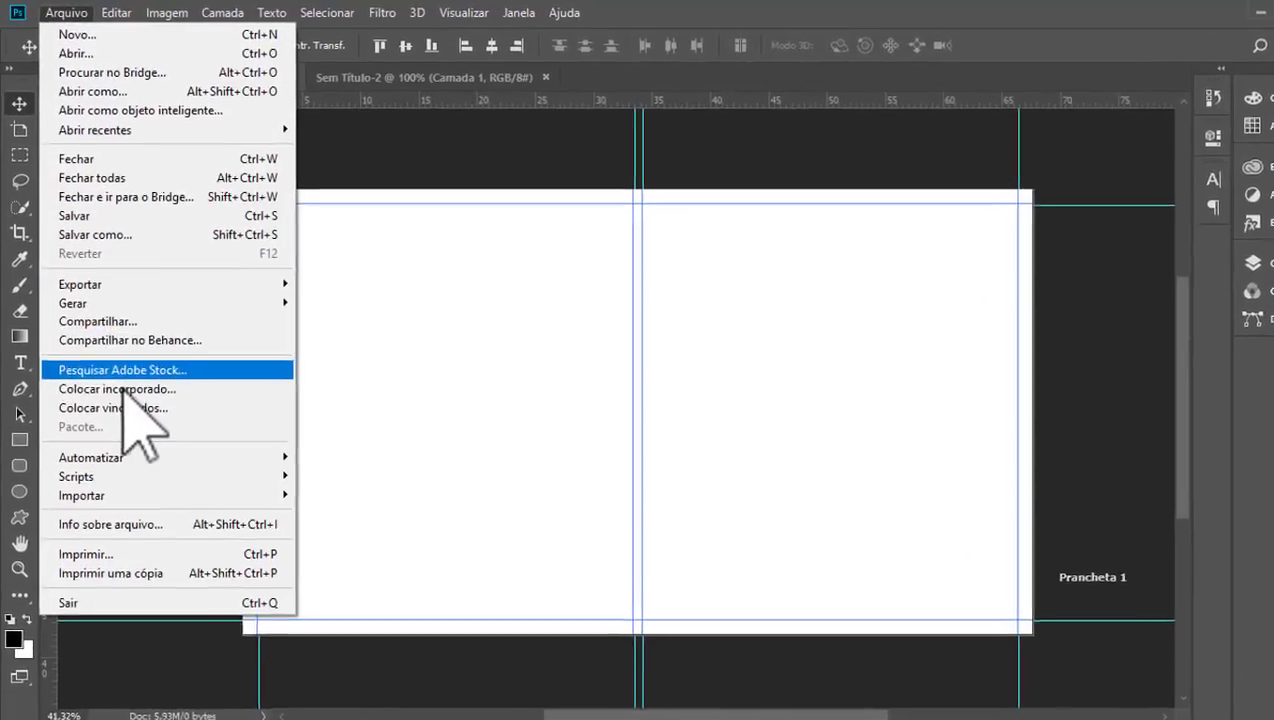
left_click(160, 368)
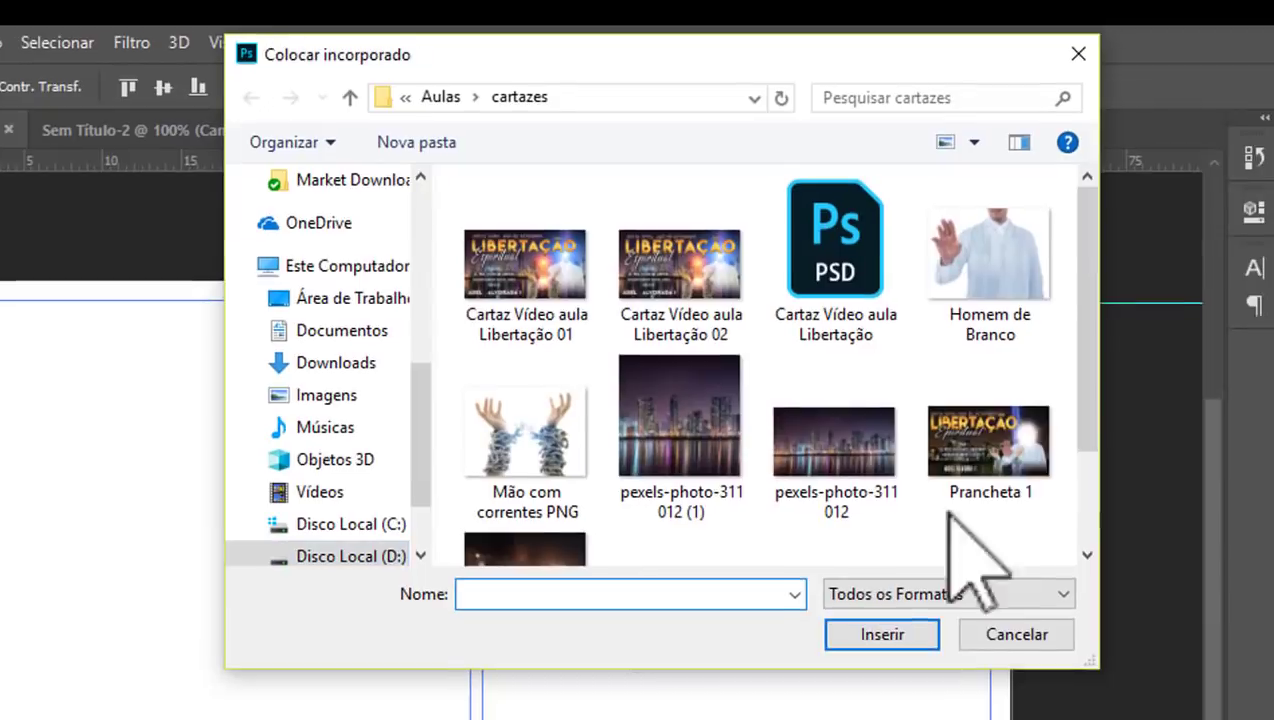
scroll(1080, 340, "down", 3)
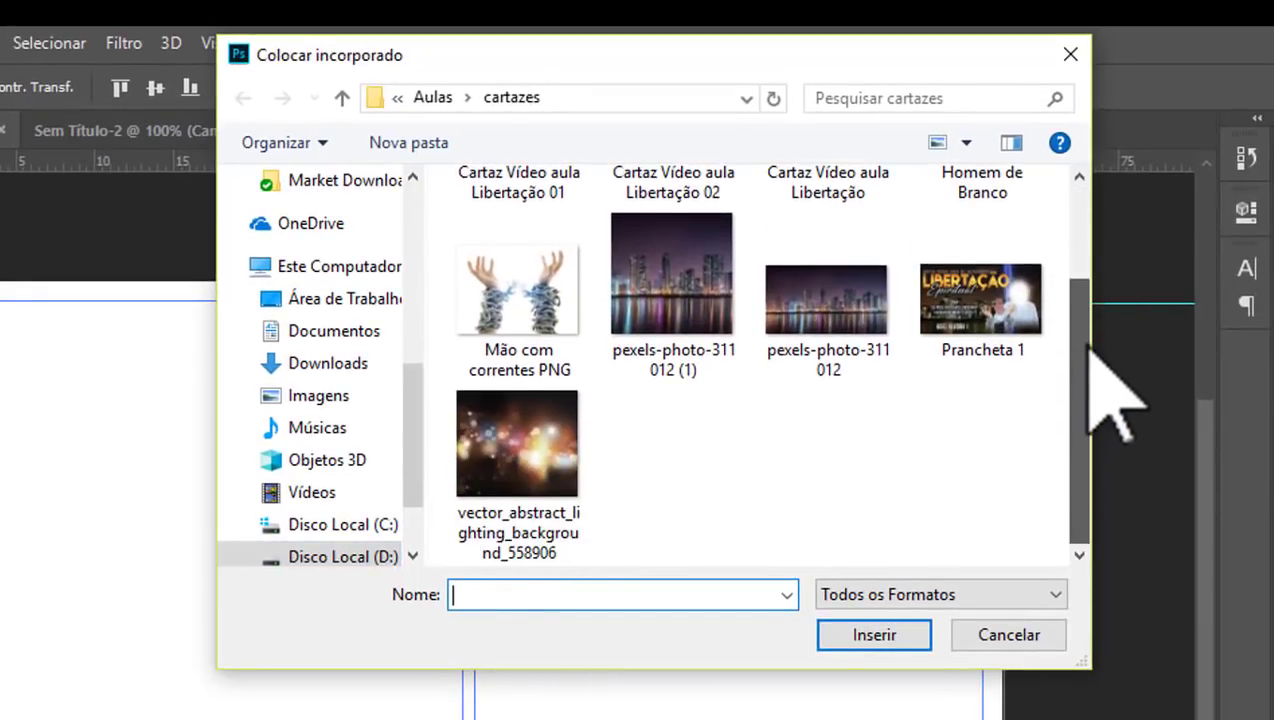
scroll(1092, 312, "up", 1)
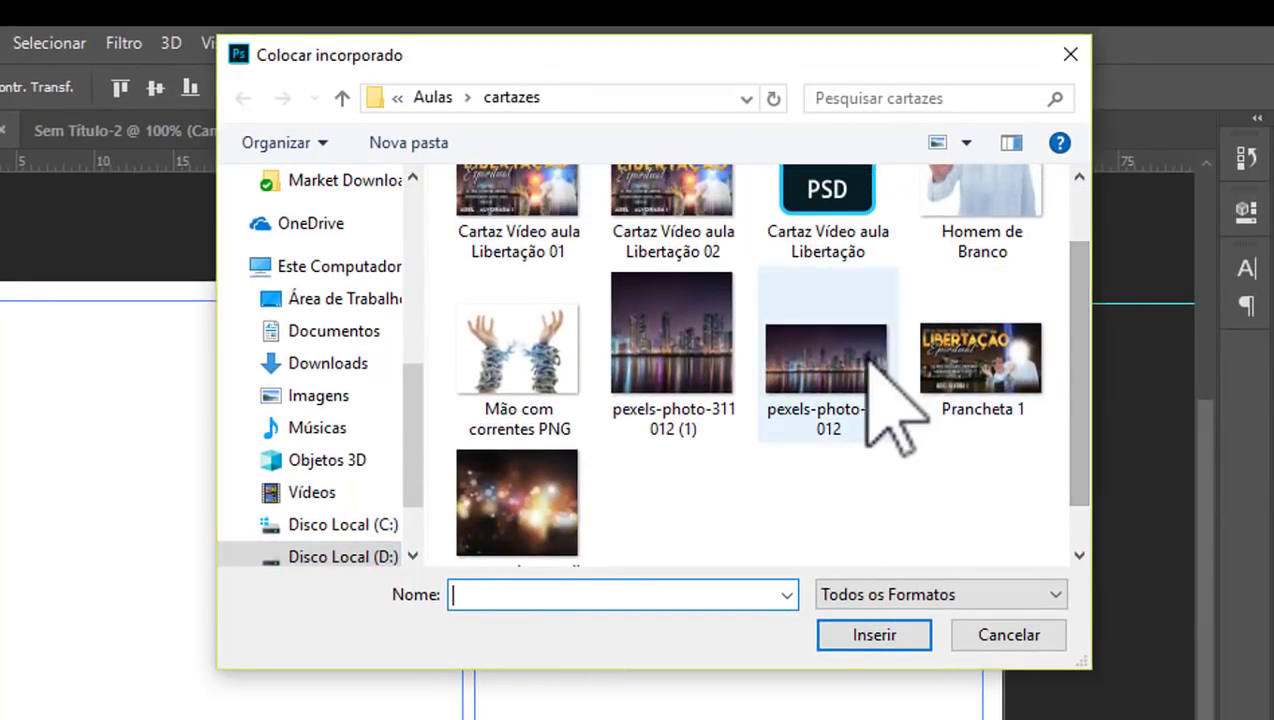
left_click(856, 350)
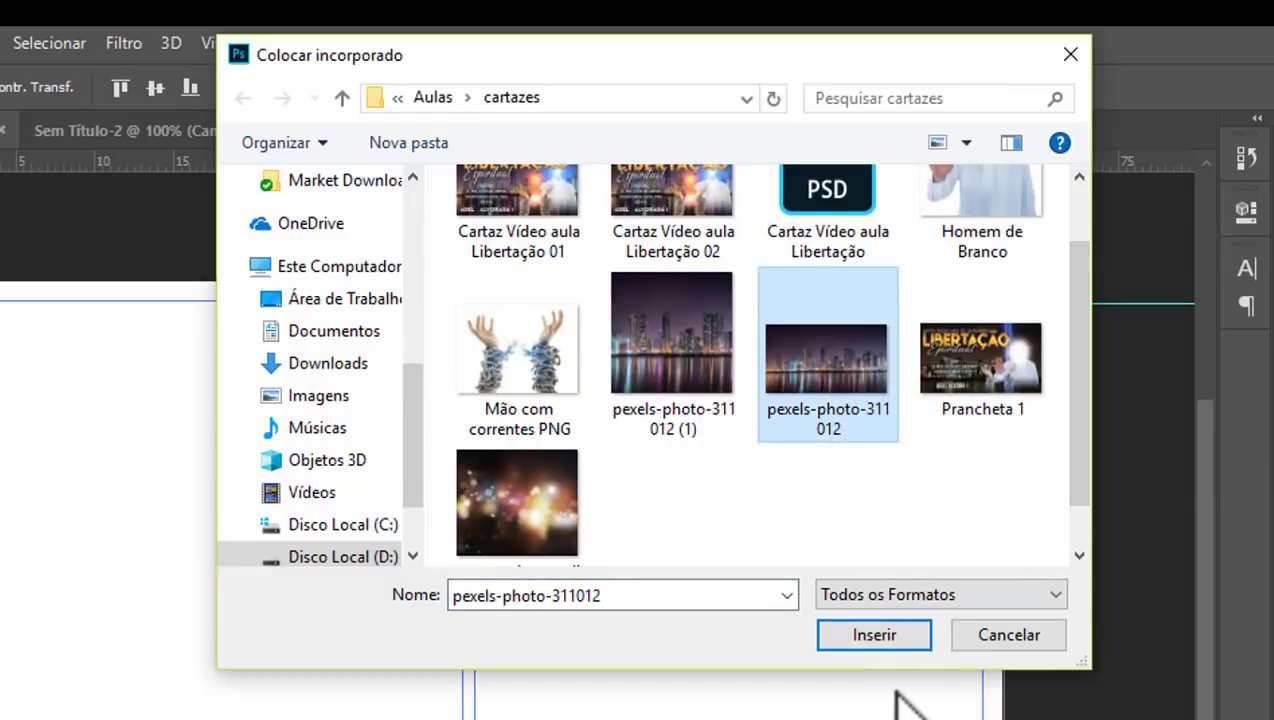
left_click(872, 636)
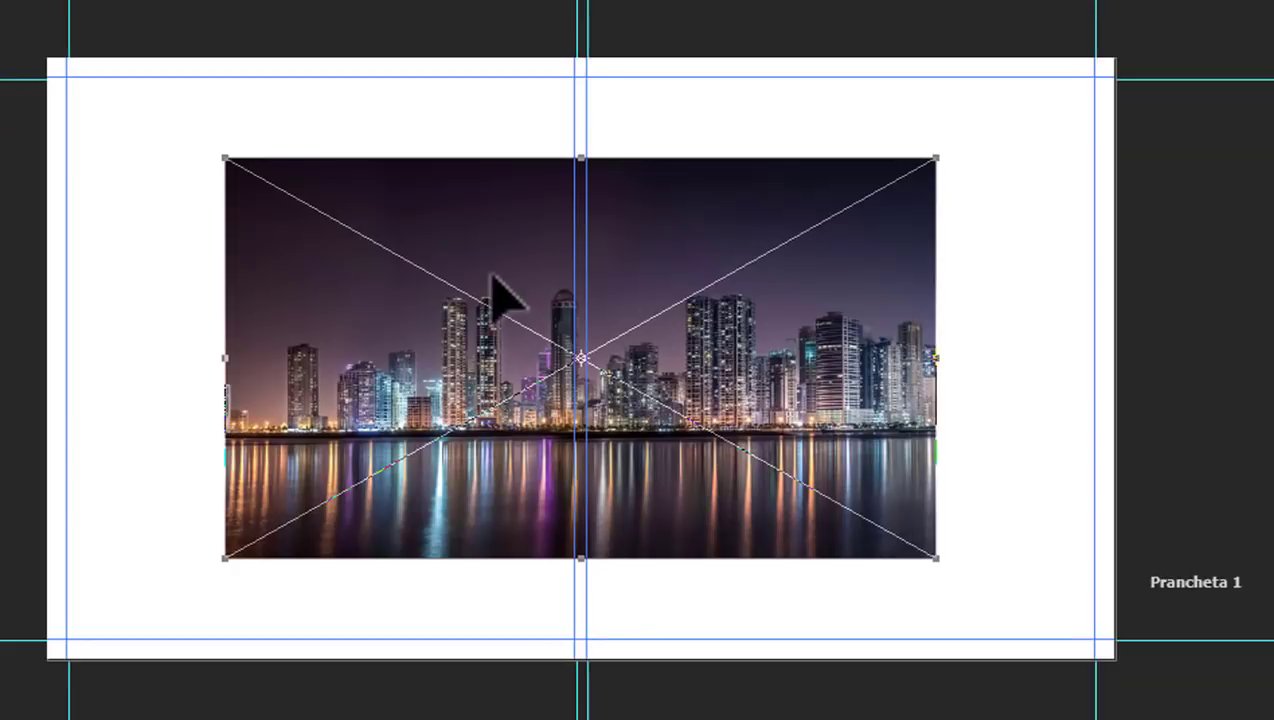
mouse_move(215, 150)
left_mouse_down()
mouse_move(32, 32)
mouse_move(48, 58)
left_mouse_up()
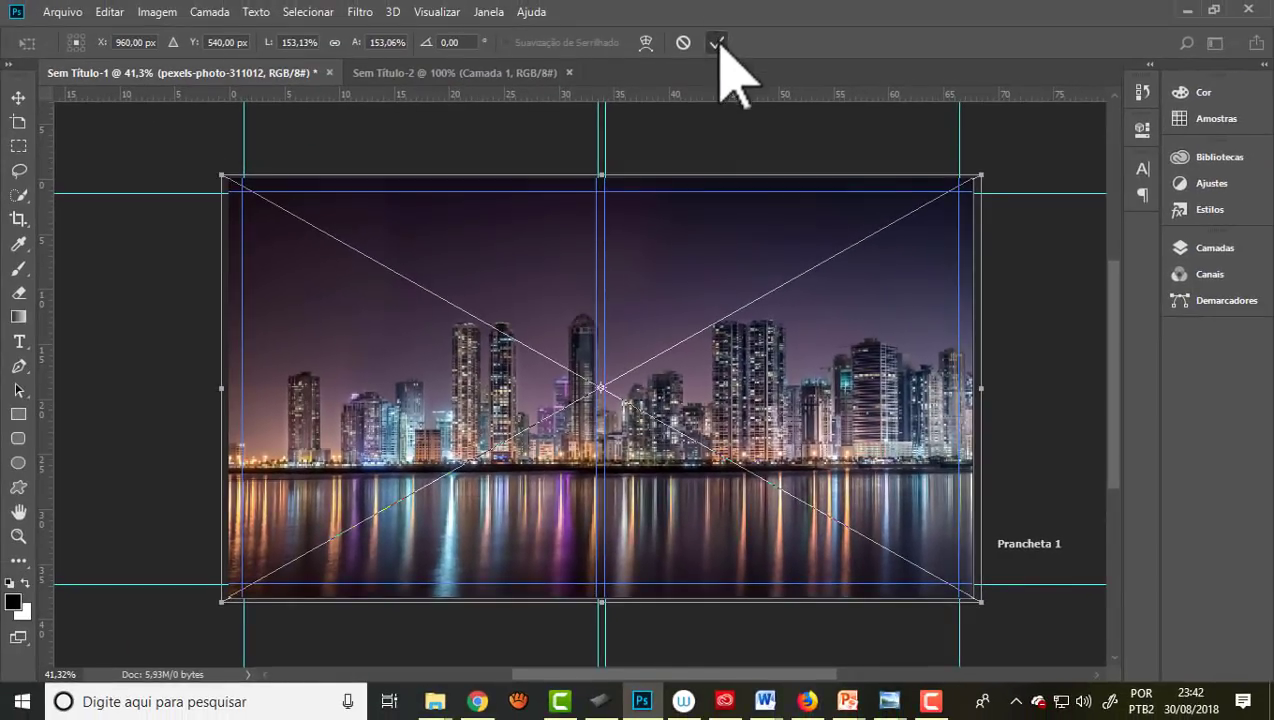
left_click(716, 43)
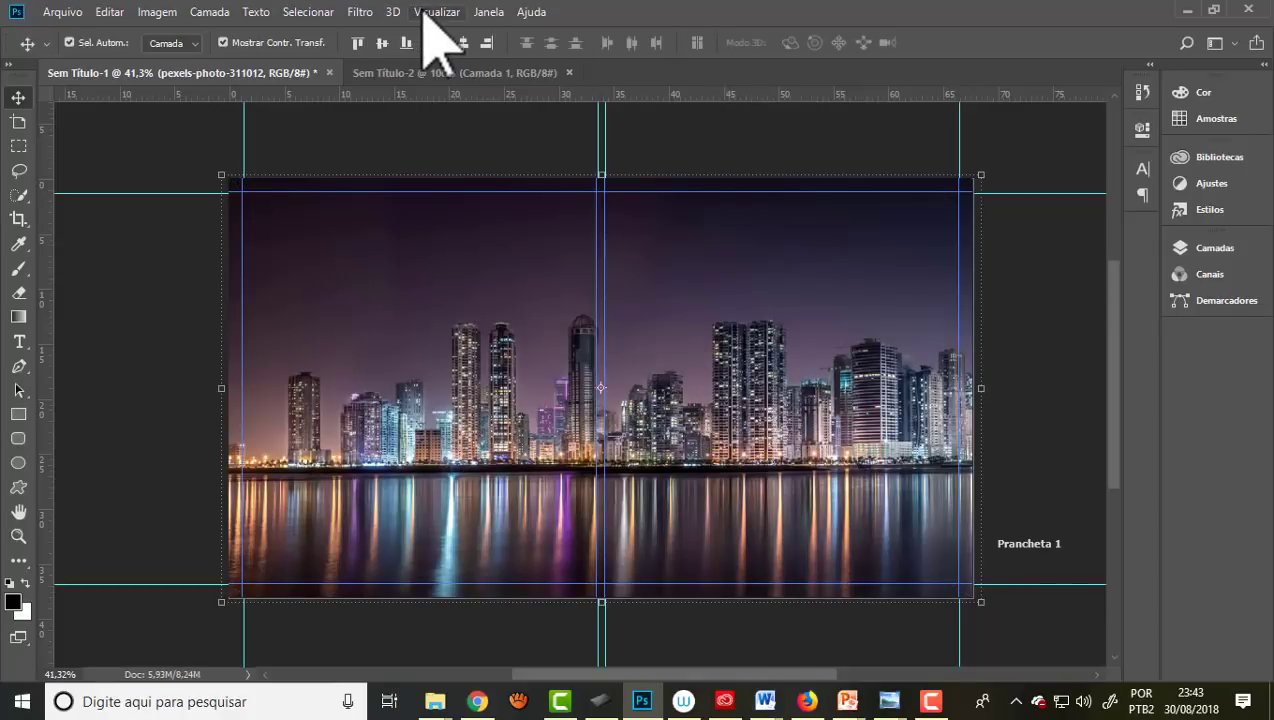
Step: Apply a 3,1-pixel Gaussian blur to the skyline photo
left_click(359, 14)
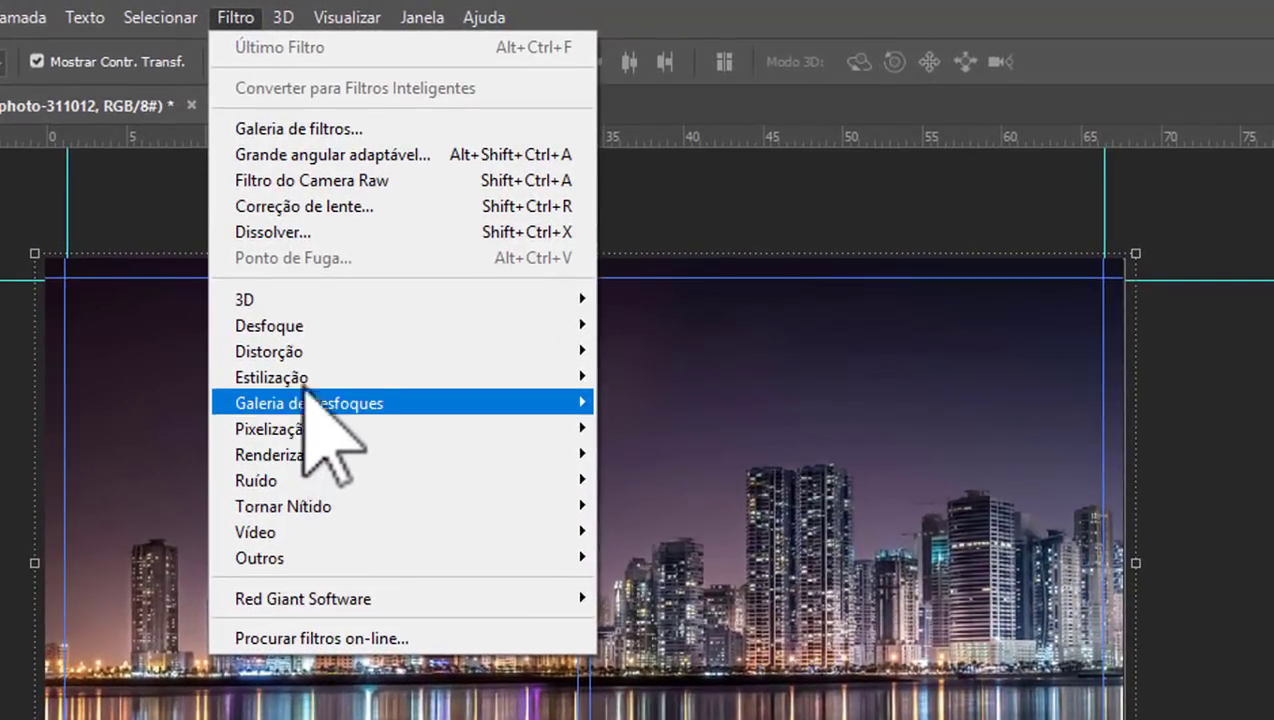
left_click(312, 334)
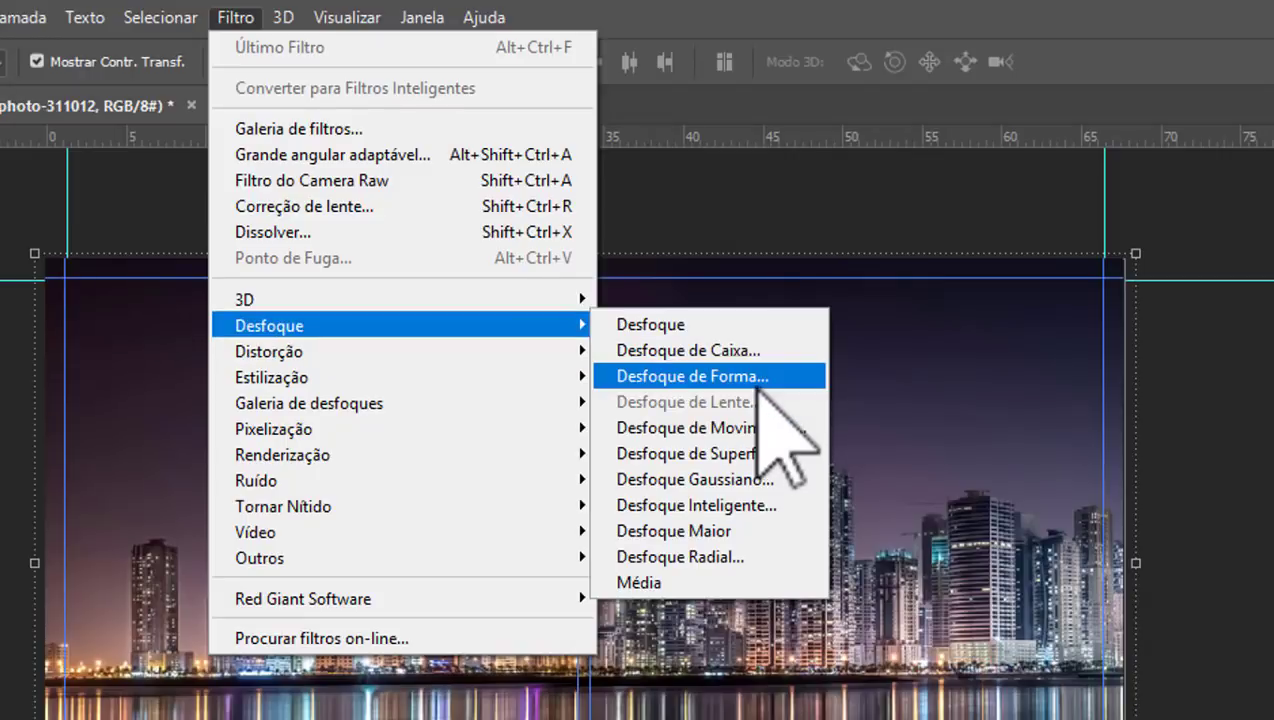
left_click(745, 479)
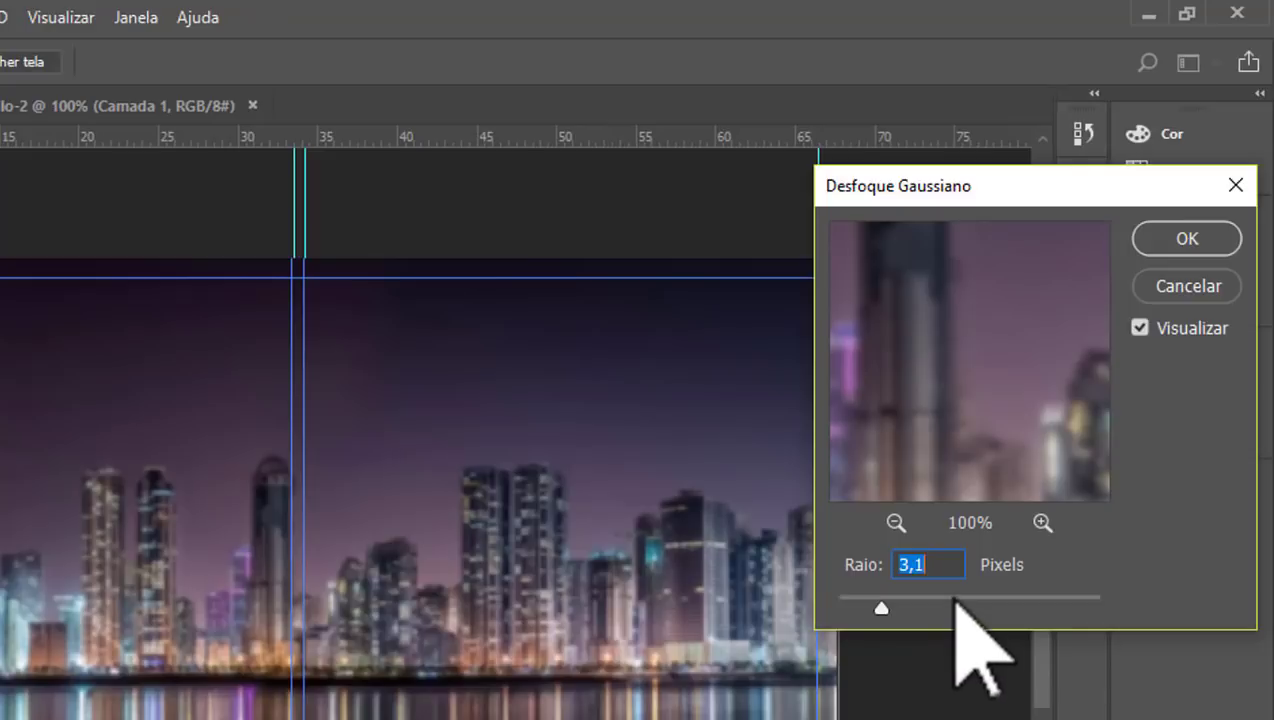
left_click(1186, 240)
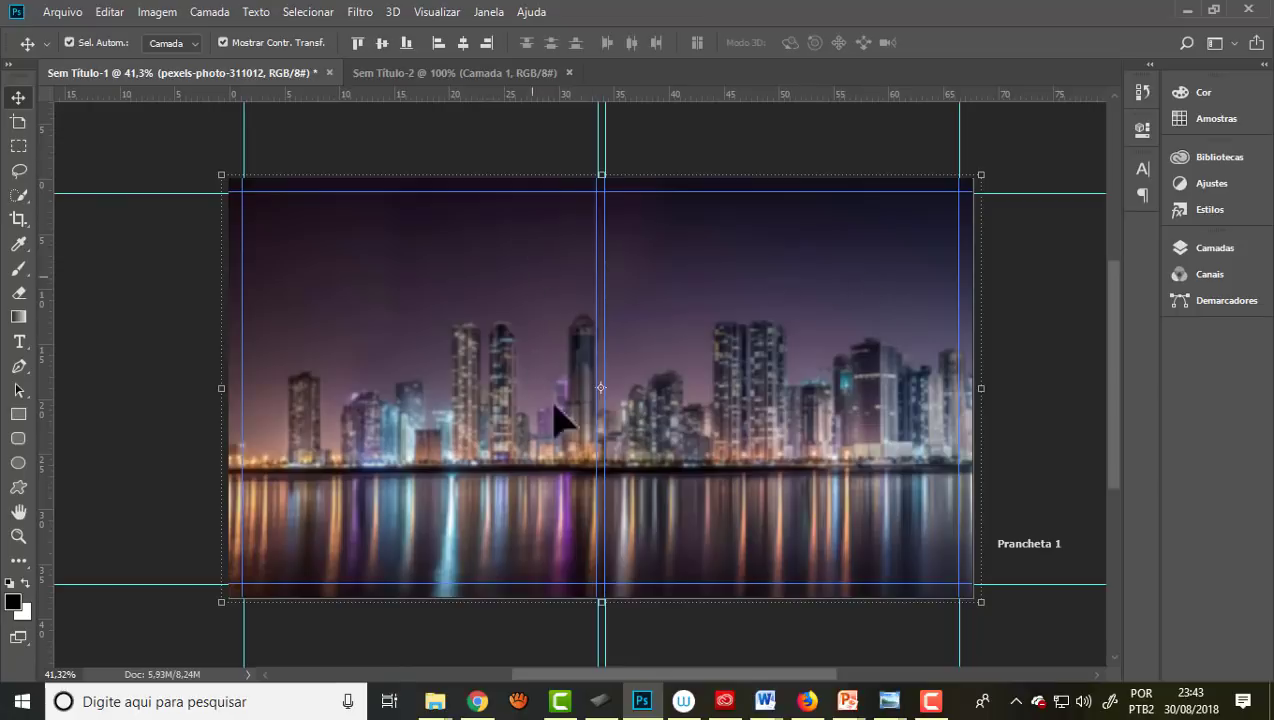
left_click(64, 12)
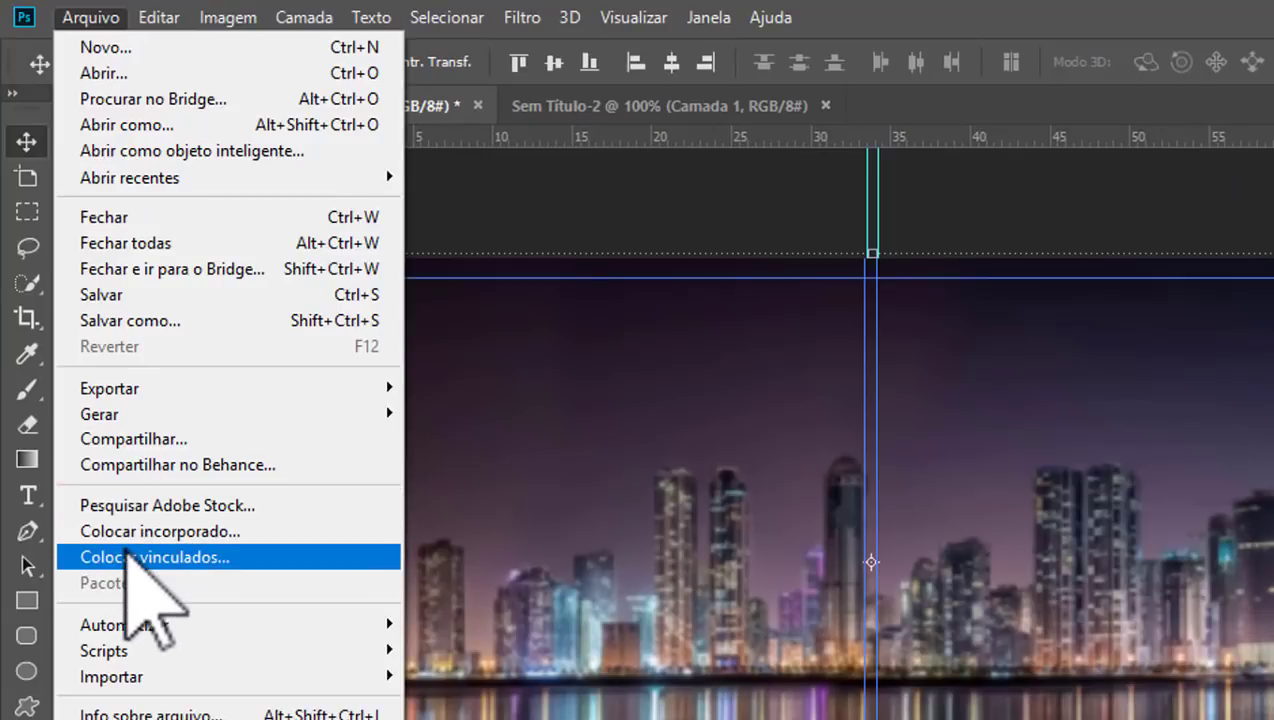
Step: Embed the Homem de Branco photo and move it to the poster's right side
left_click(147, 531)
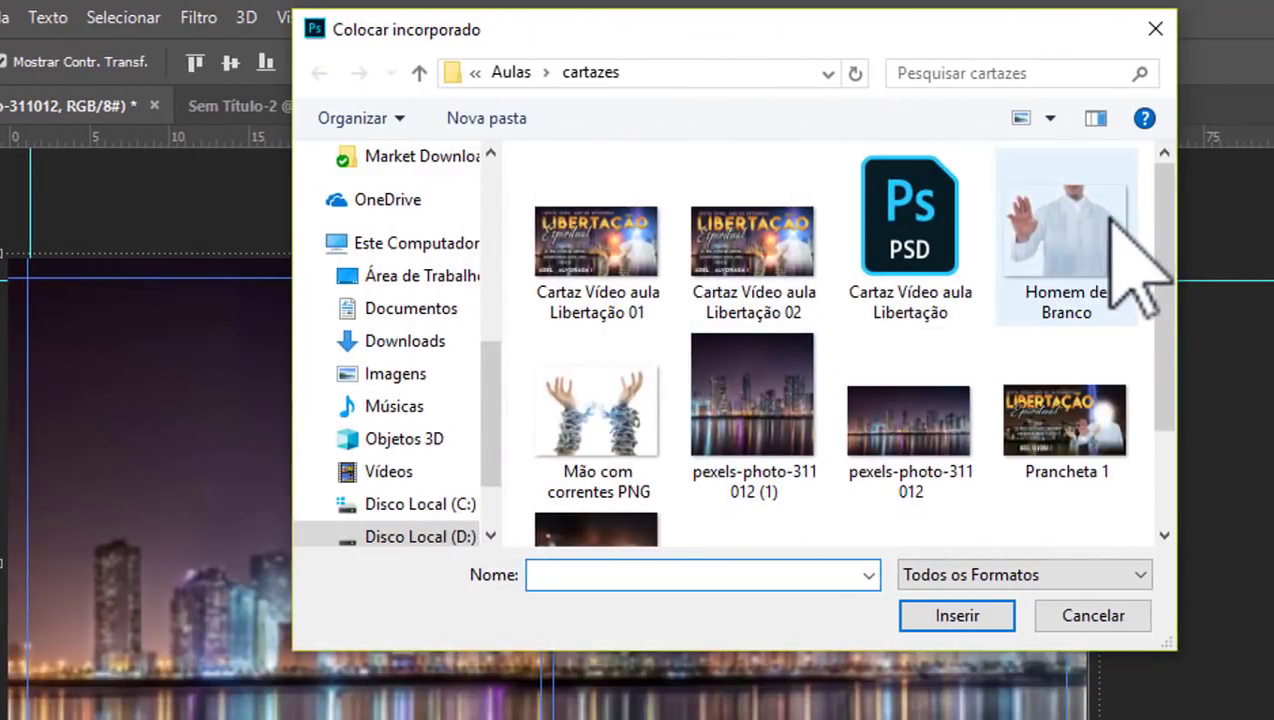
left_click(1113, 215)
left_click(962, 612)
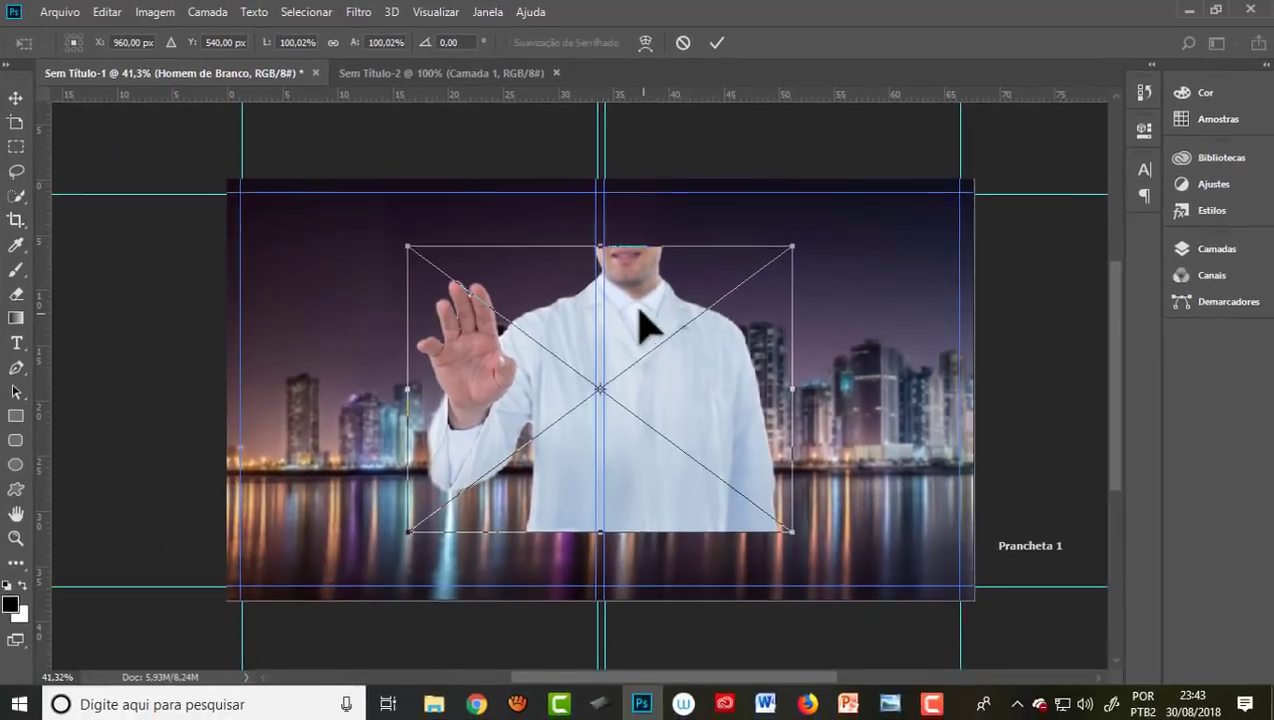
mouse_move(632, 309)
left_mouse_down()
mouse_move(802, 282)
mouse_move(805, 350)
left_mouse_up()
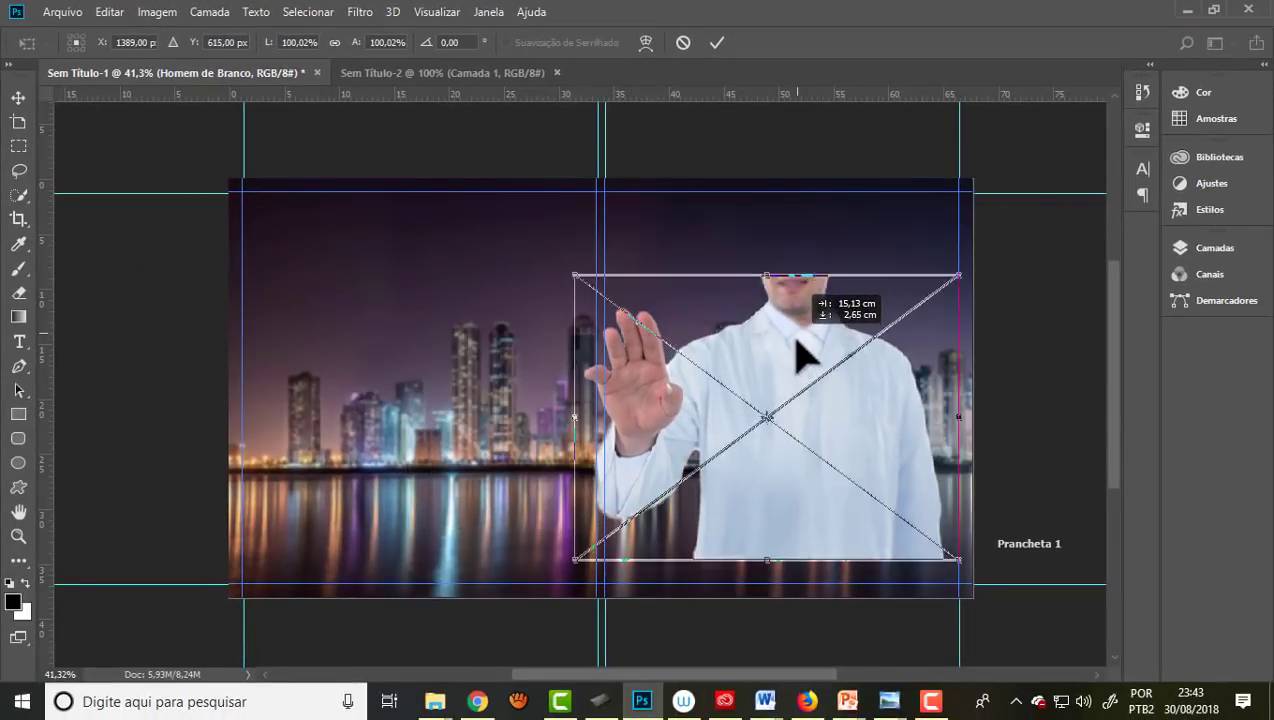
left_click(718, 43)
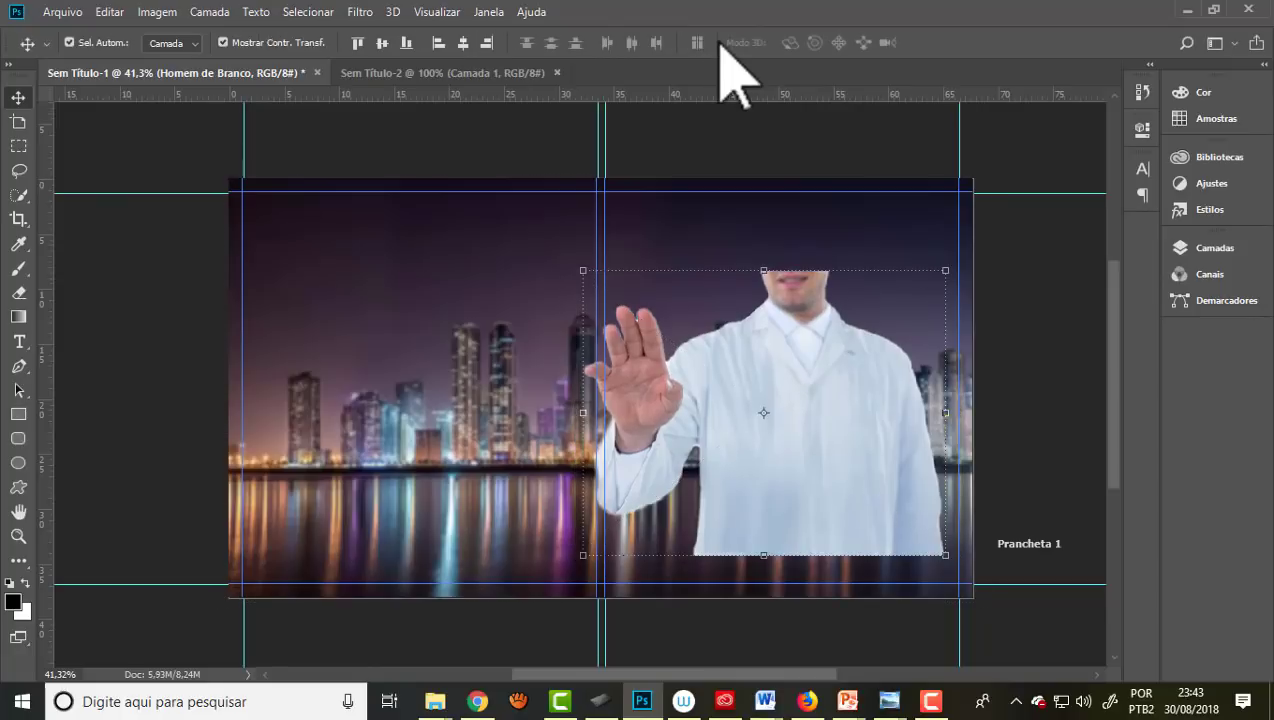
left_click(1214, 248)
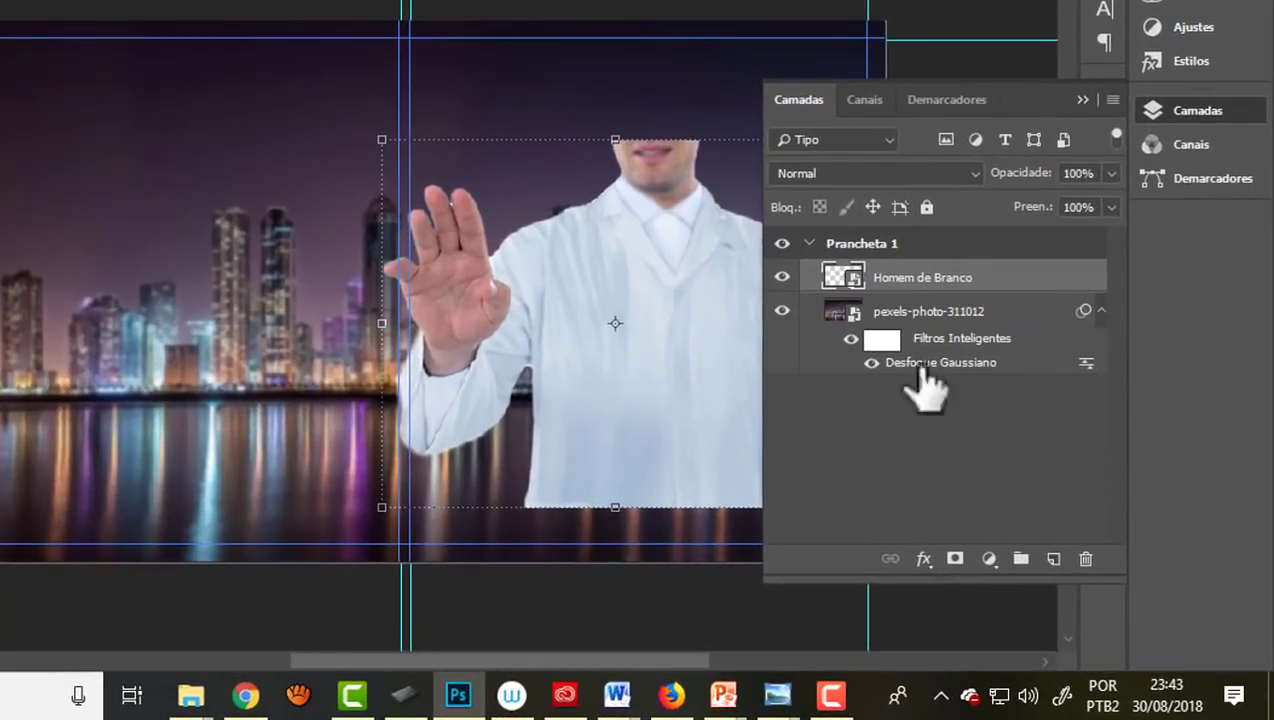
Step: Mask Homem de Branco and fade his lower body with a white-to-black gradient
left_click(955, 561)
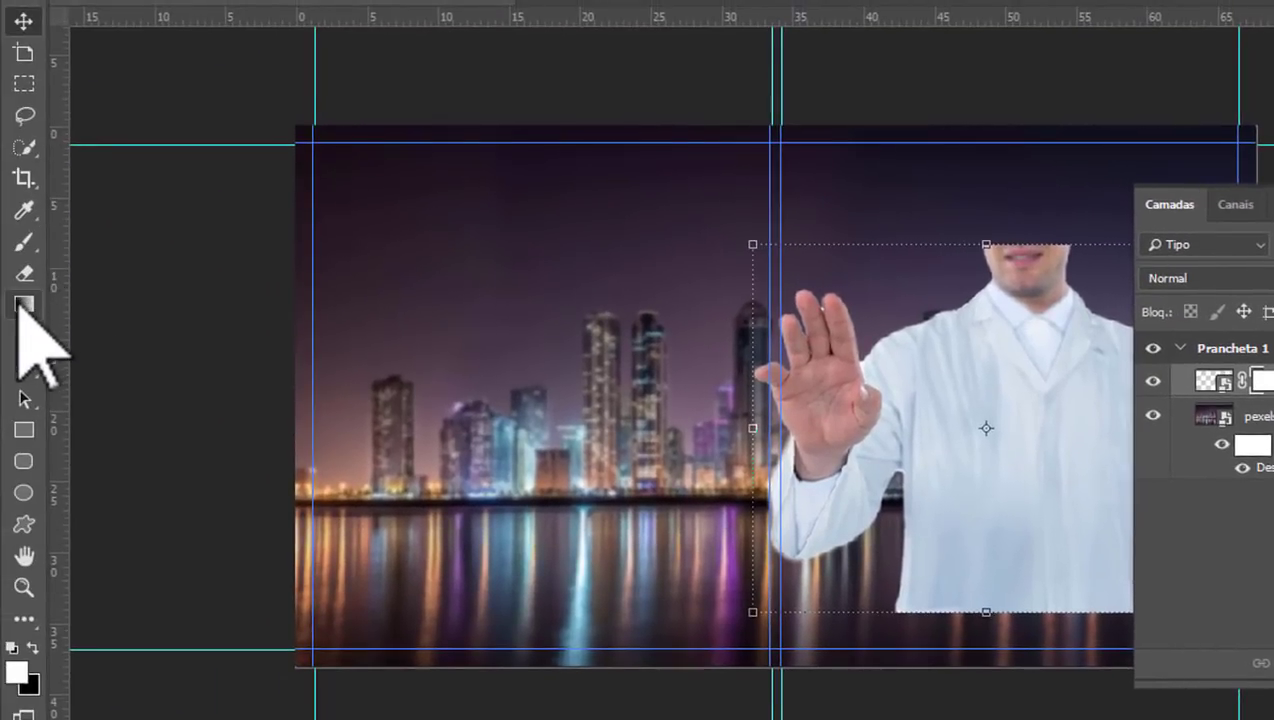
left_click(25, 305)
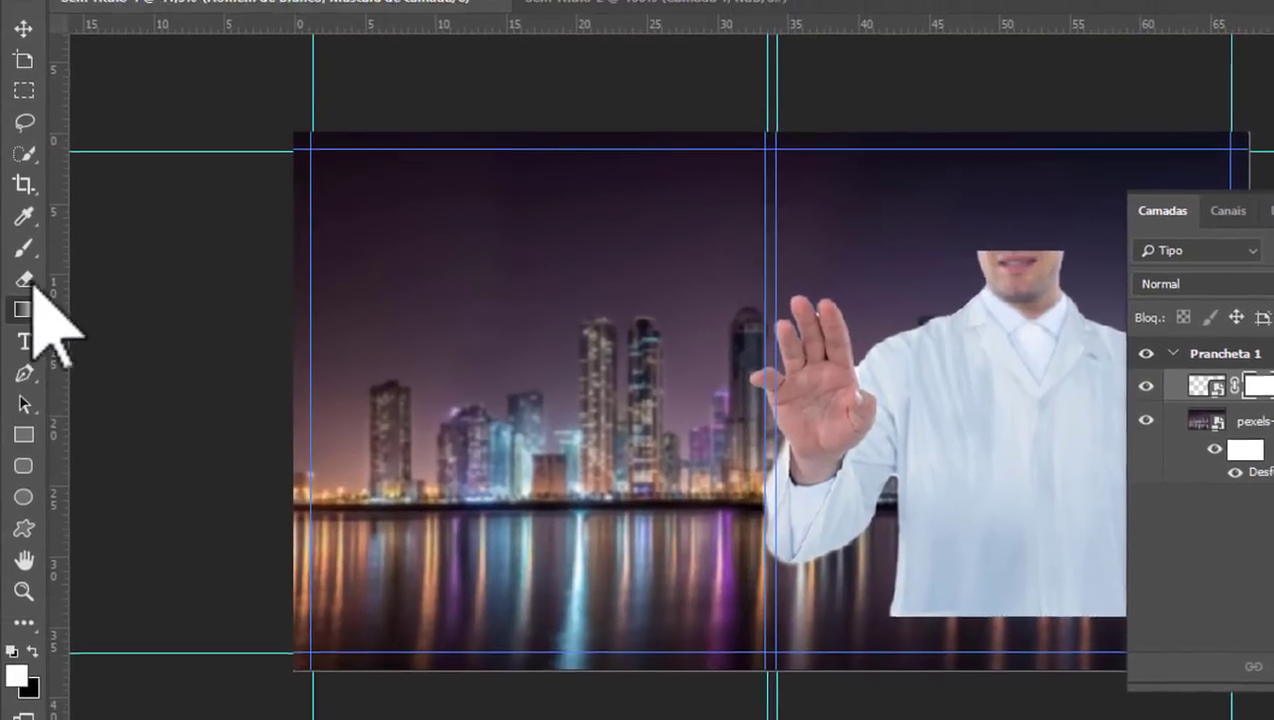
left_click(140, 88)
left_click(60, 140)
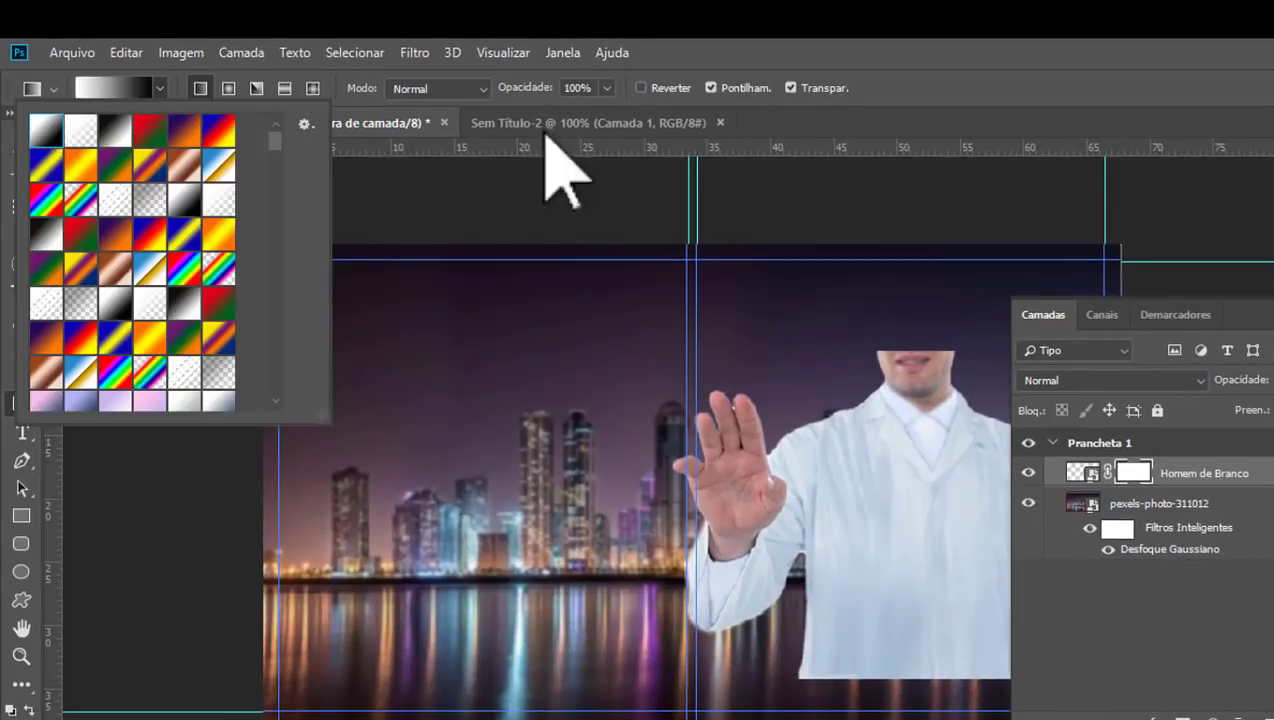
left_click(898, 128)
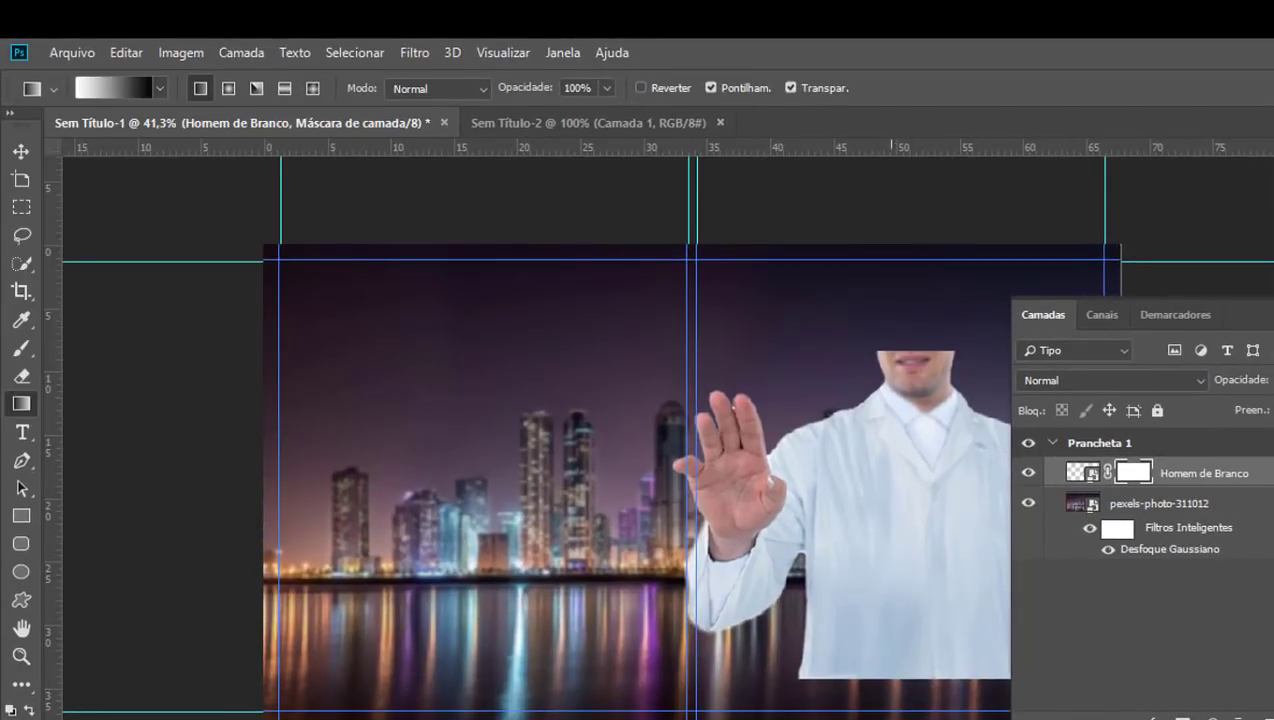
scroll(540, 430, "right", 5)
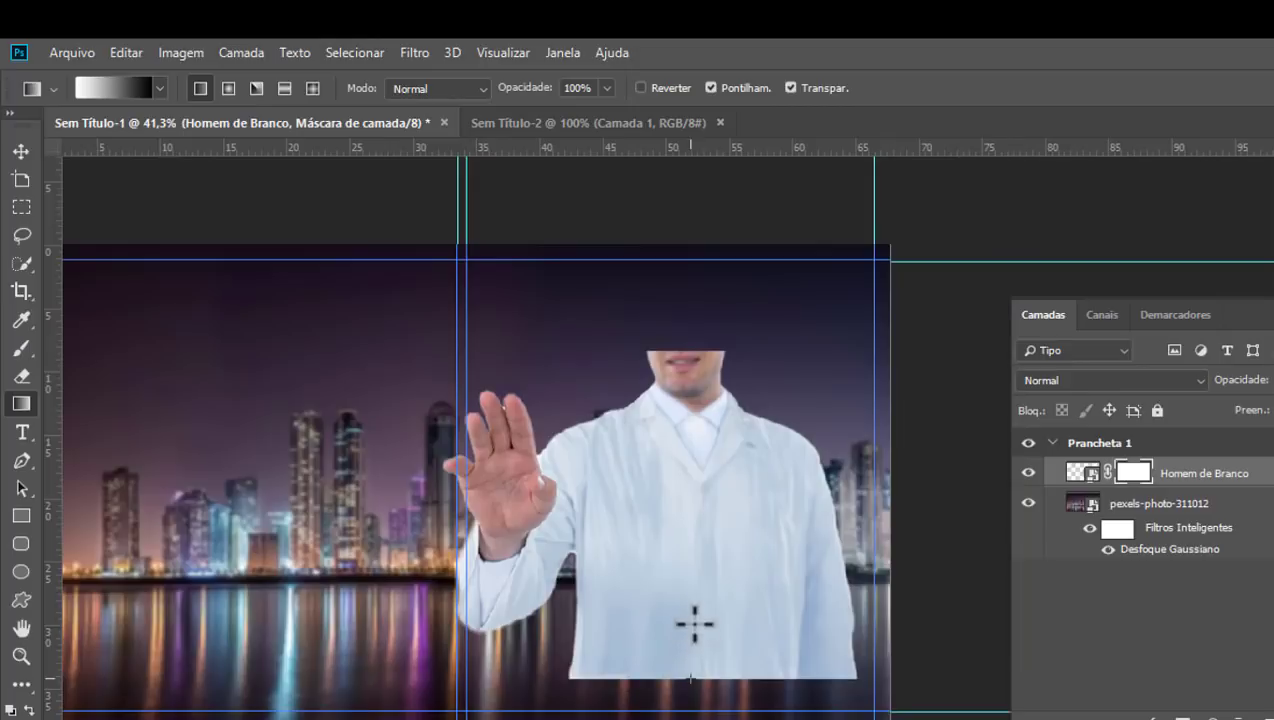
left_click_drag(695, 590, 695, 585)
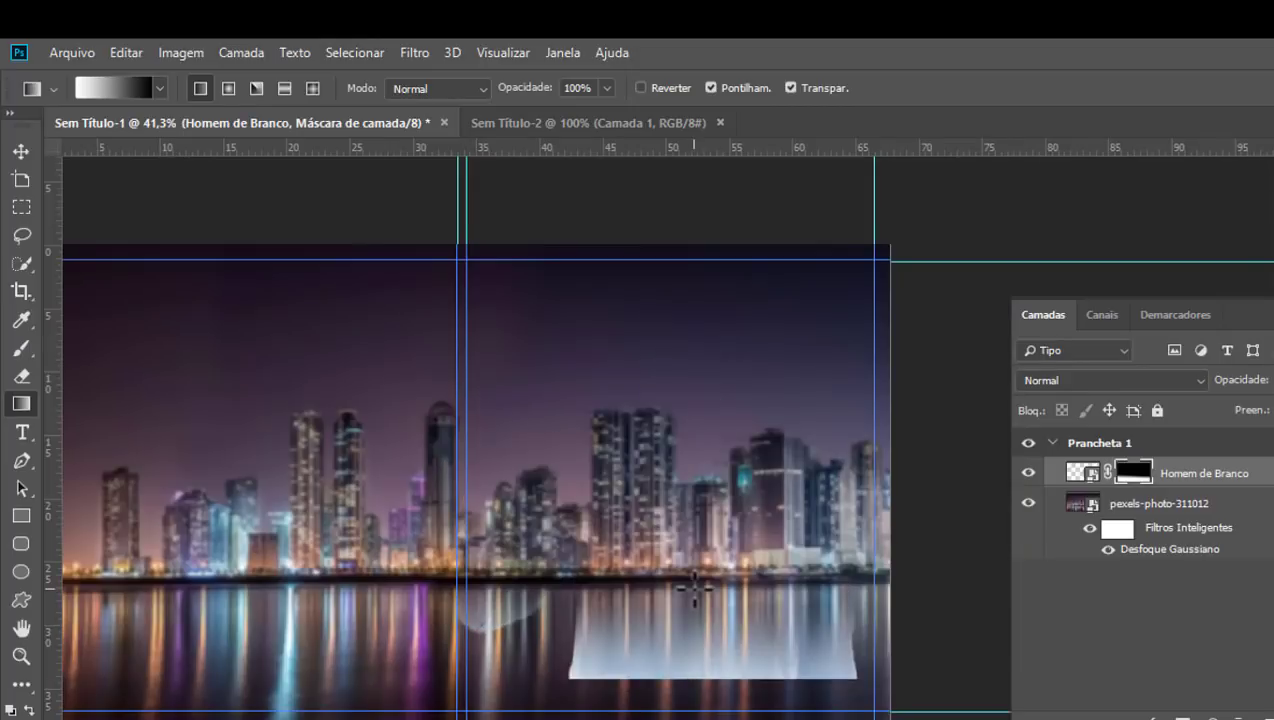
key("ctrl+z")
left_click_drag(686, 690, 686, 693)
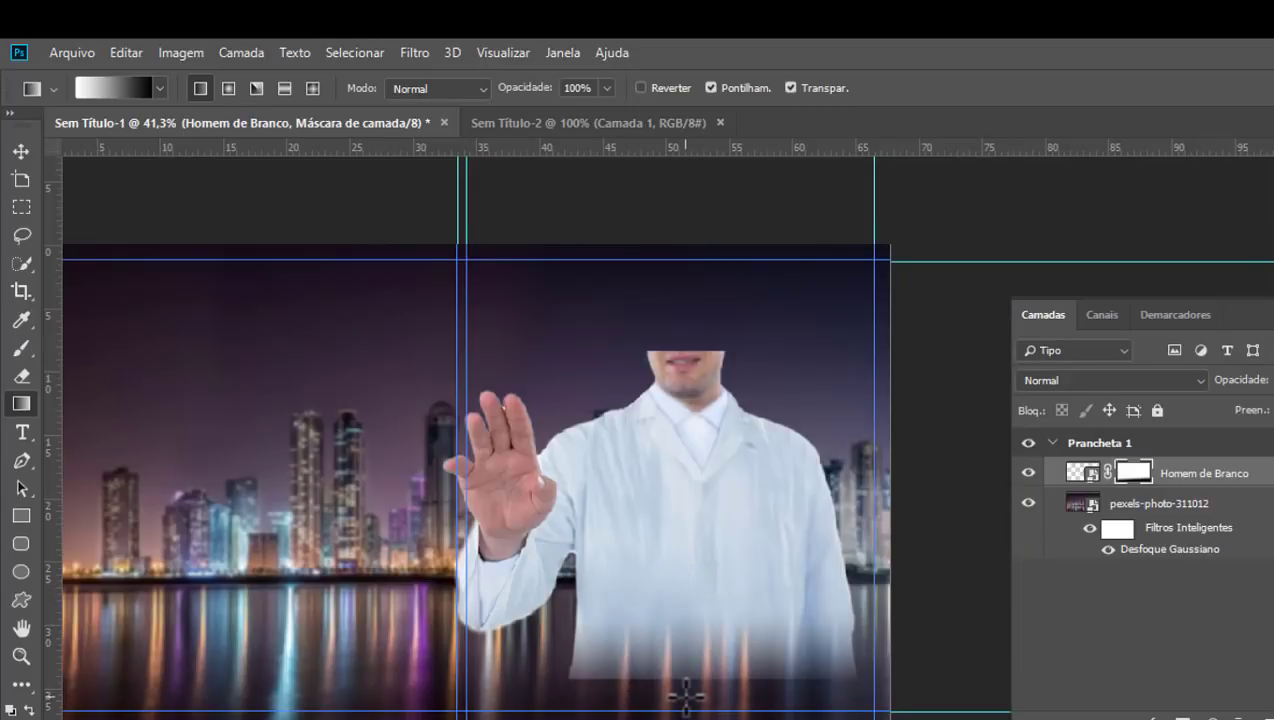
mouse_move(675, 578)
left_mouse_down()
mouse_move(675, 655)
mouse_move(703, 637)
mouse_move(690, 678)
left_mouse_up()
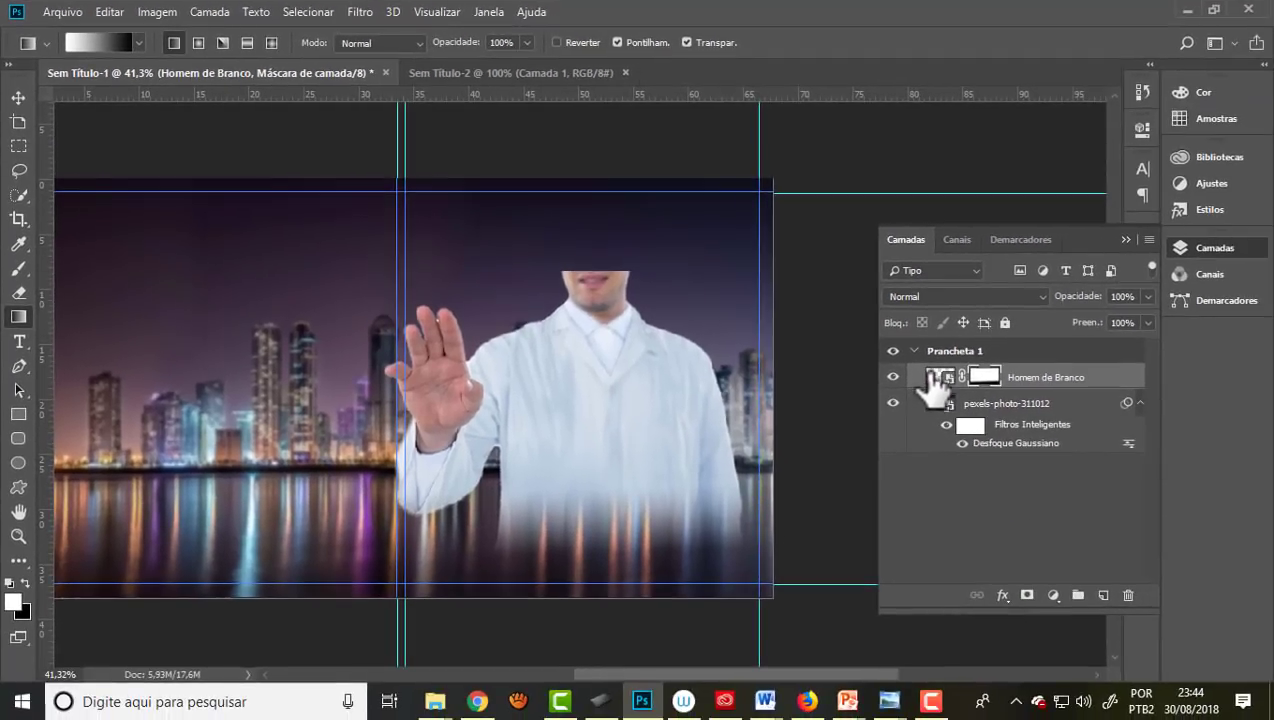
Step: Nudge the man slightly right and down, then deselect his layer
left_click(937, 377)
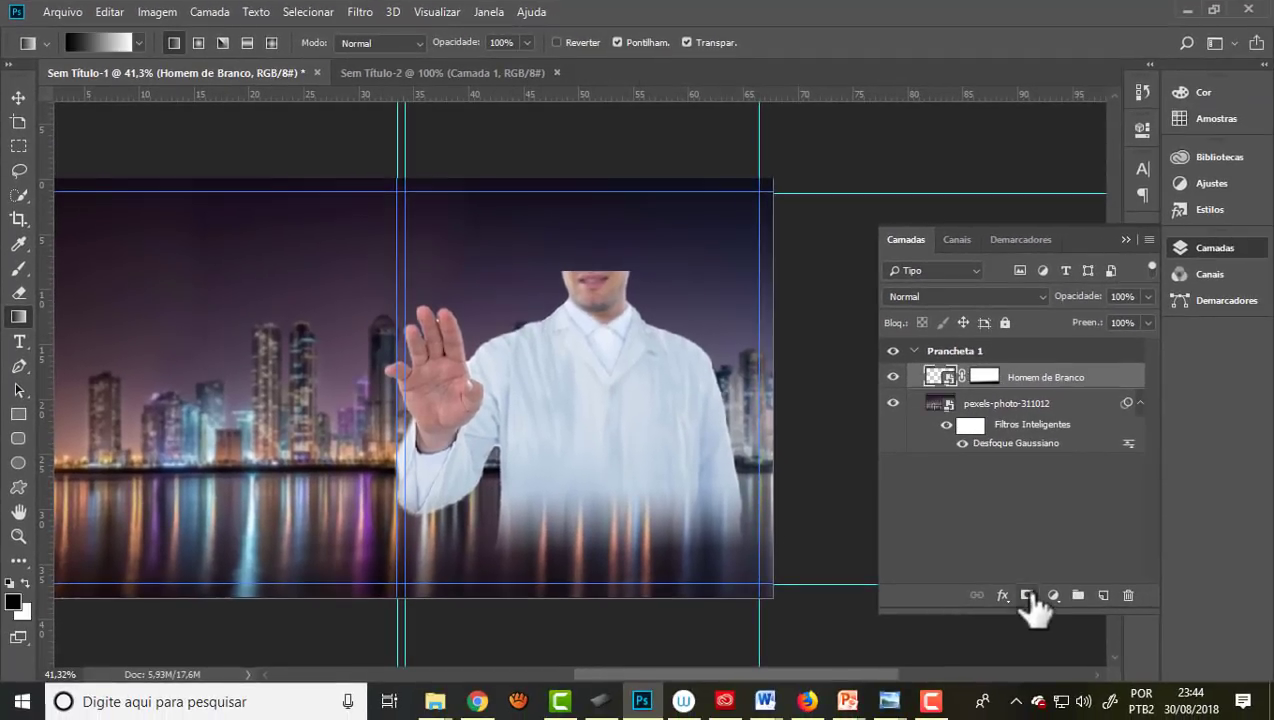
left_click(984, 379)
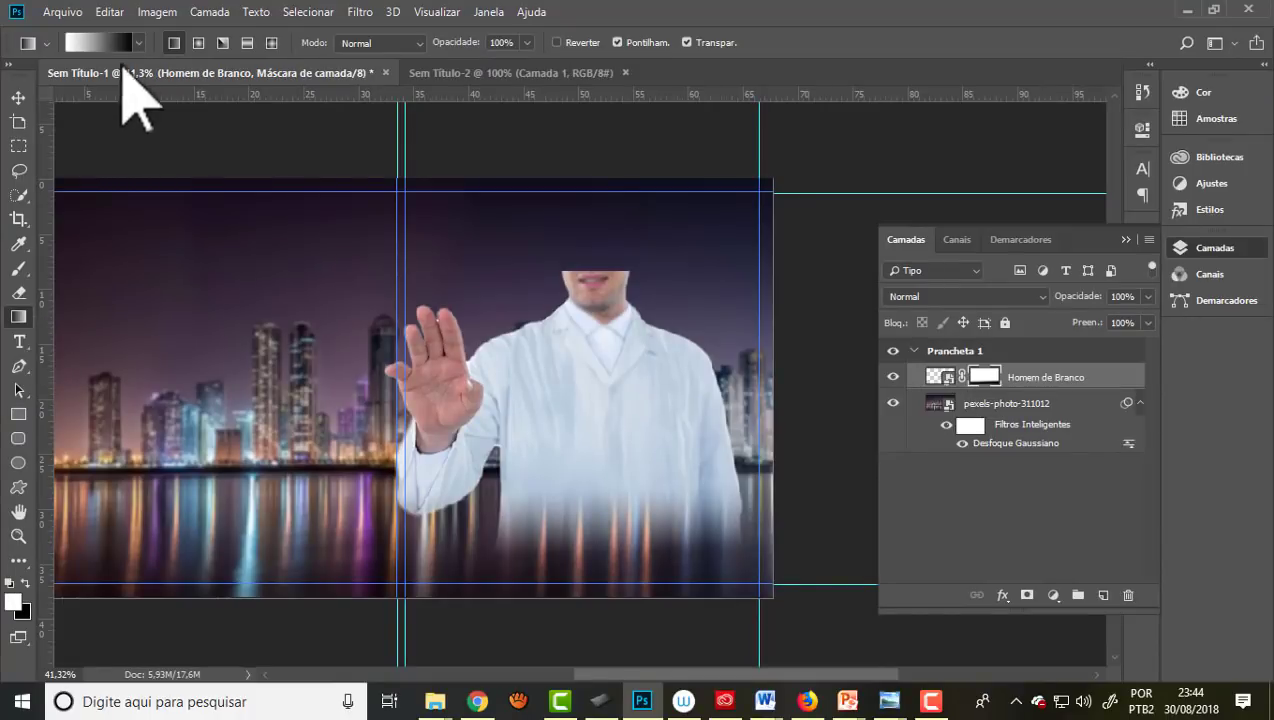
left_click(18, 97)
left_click_drag(595, 353, 605, 378)
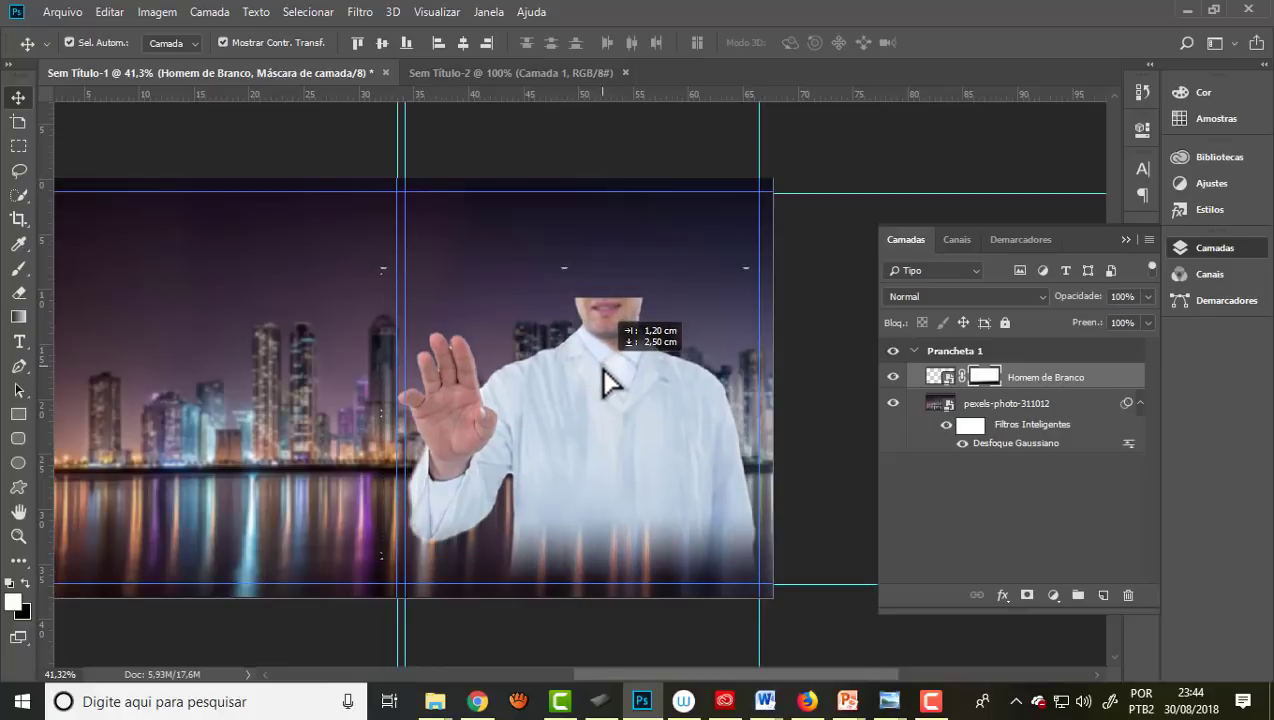
scroll(670, 390, "down", 2)
left_click(774, 346)
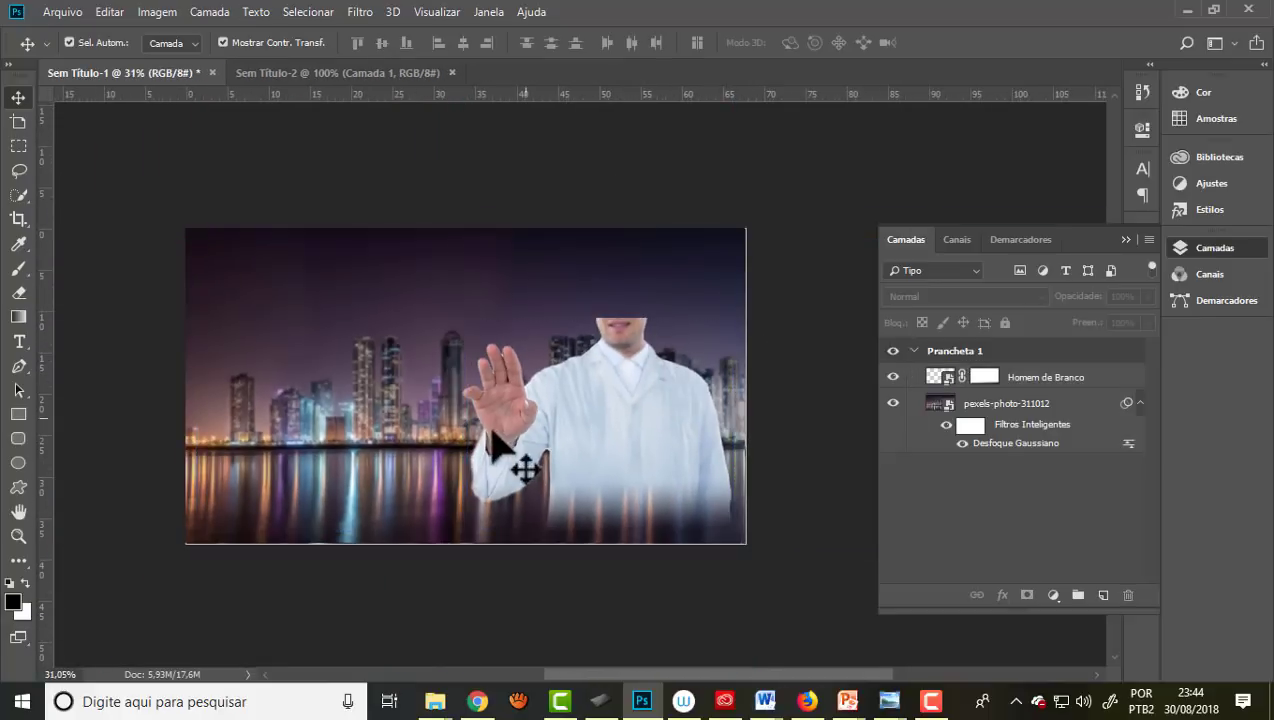
scroll(492, 432, "up", 2)
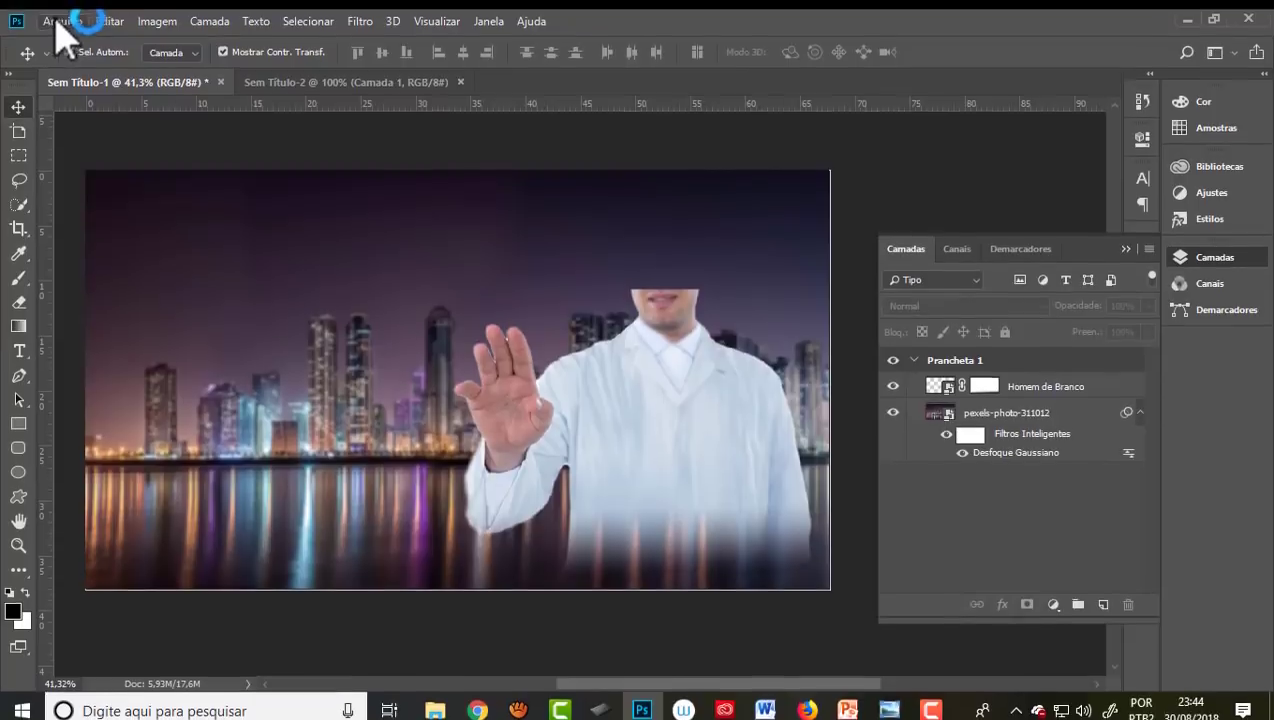
Step: Close the loading Adobe sign-in tab in Chrome and return to the Photoshop poster
left_click(62, 12)
left_click(140, 384)
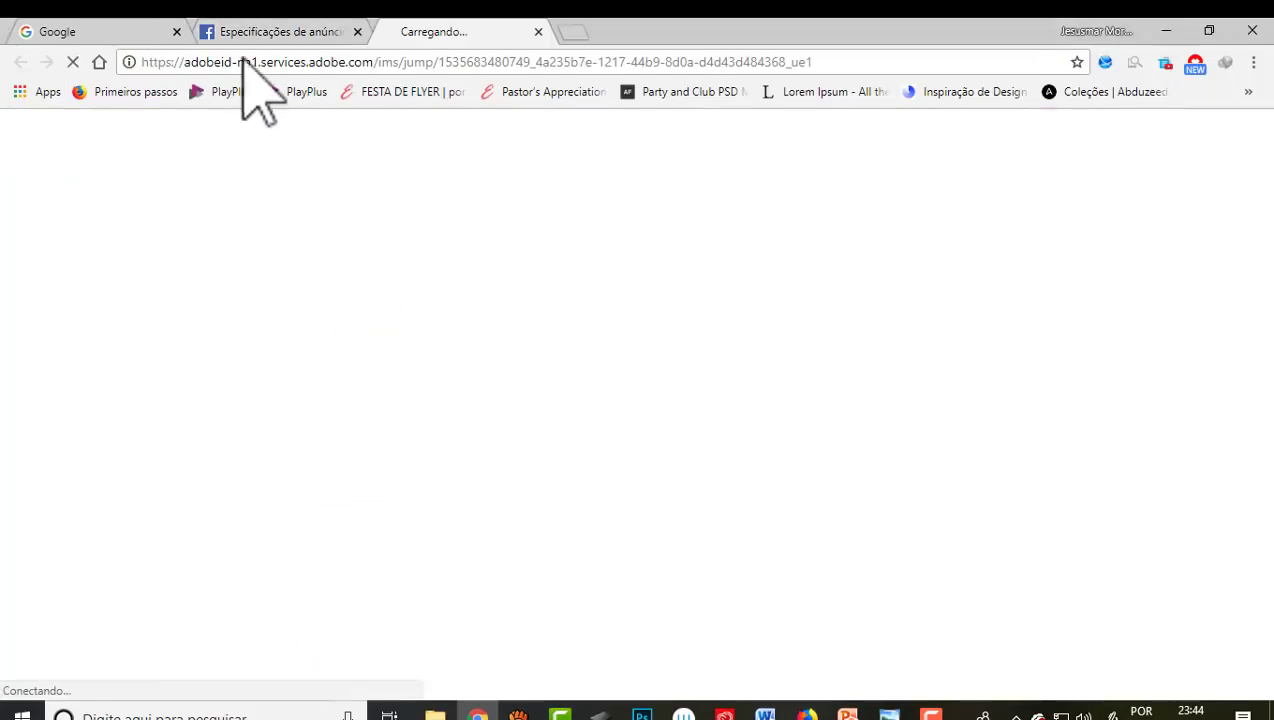
left_click(538, 32)
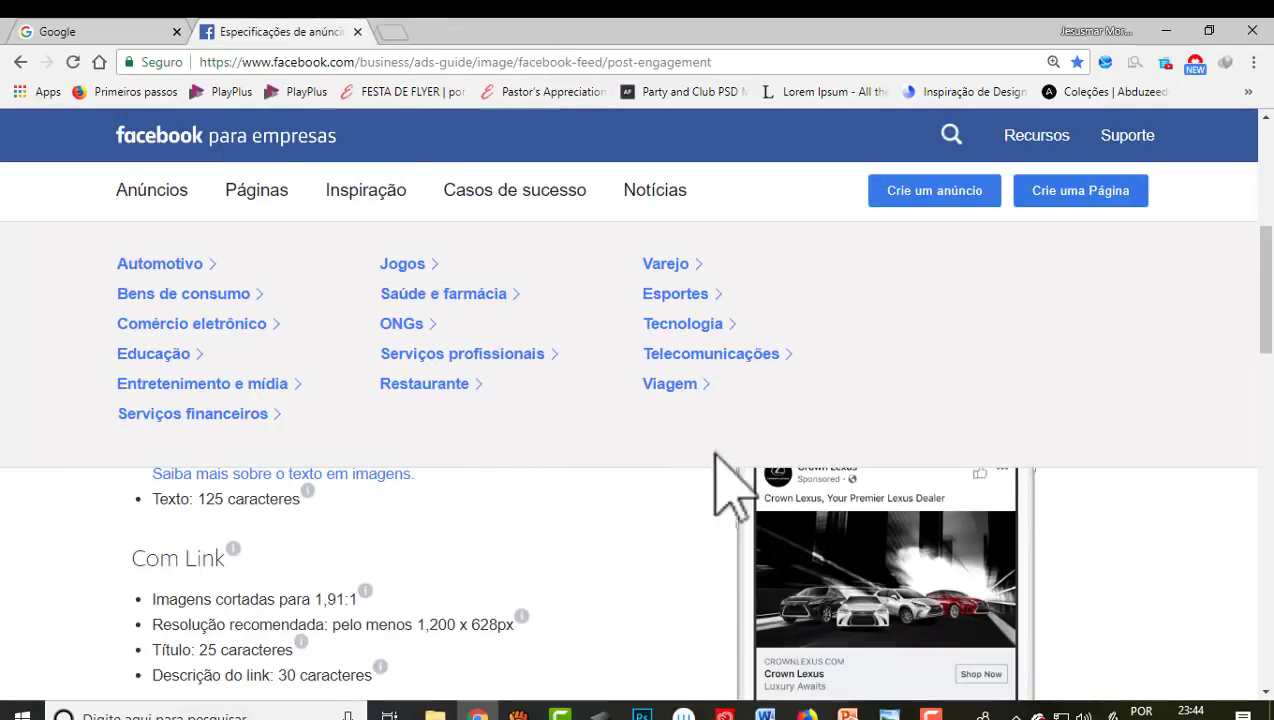
left_click(643, 714)
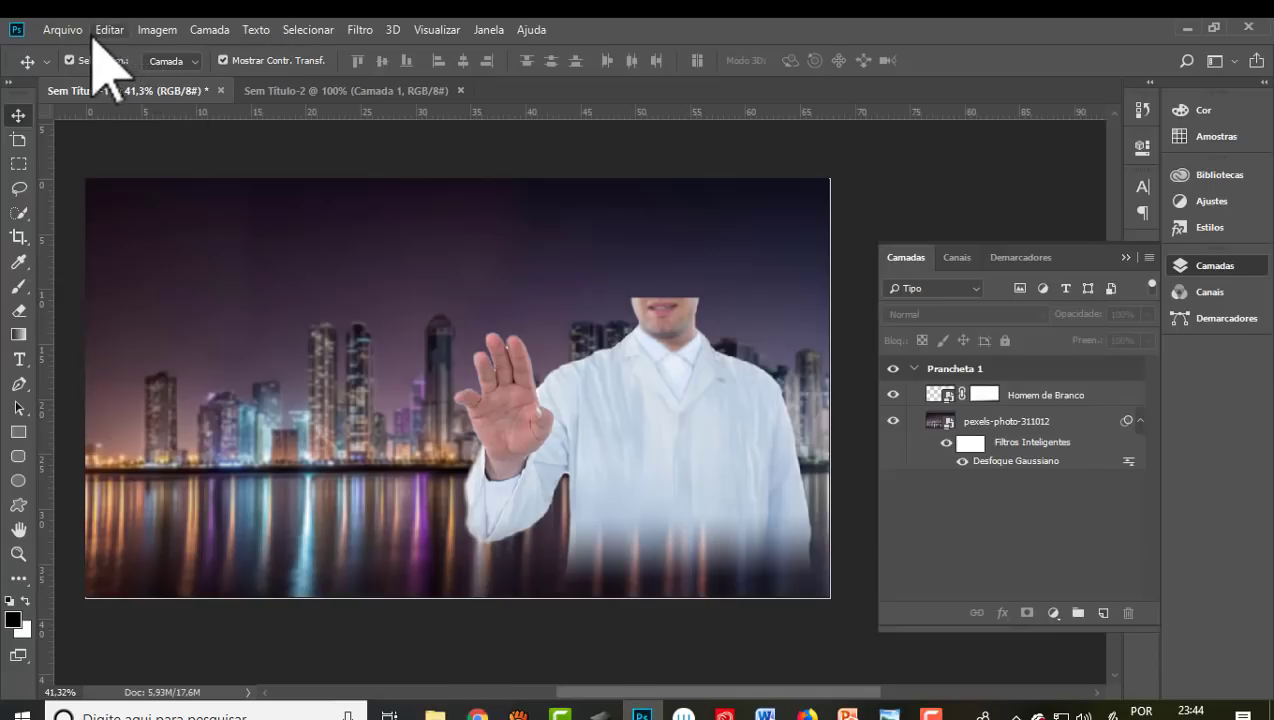
Step: Place 'Mão com correntes PNG' into the poster as an embedded image
left_click(55, 30)
left_click(125, 384)
left_click(646, 316)
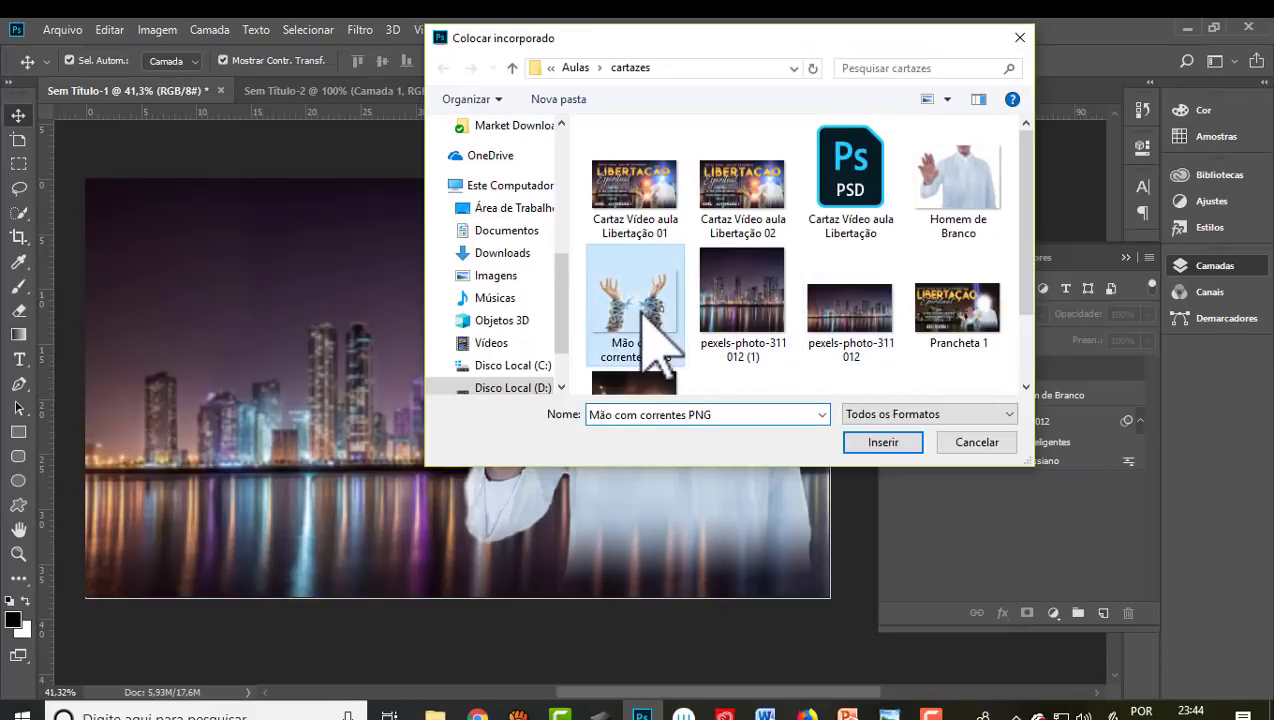
left_click(888, 442)
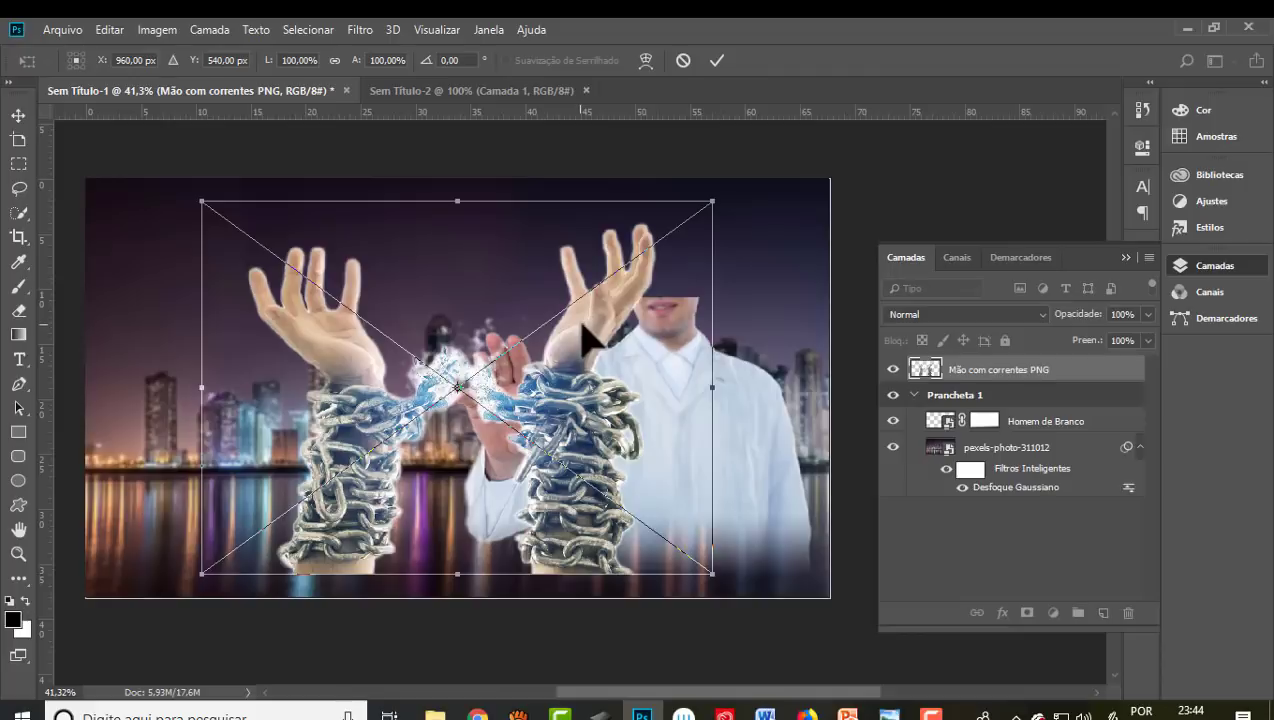
Step: Shrink the chained hands to about 55% and set them at the lower centre
mouse_move(583, 341)
left_mouse_down()
mouse_move(770, 360)
mouse_move(770, 347)
mouse_move(737, 350)
left_mouse_up()
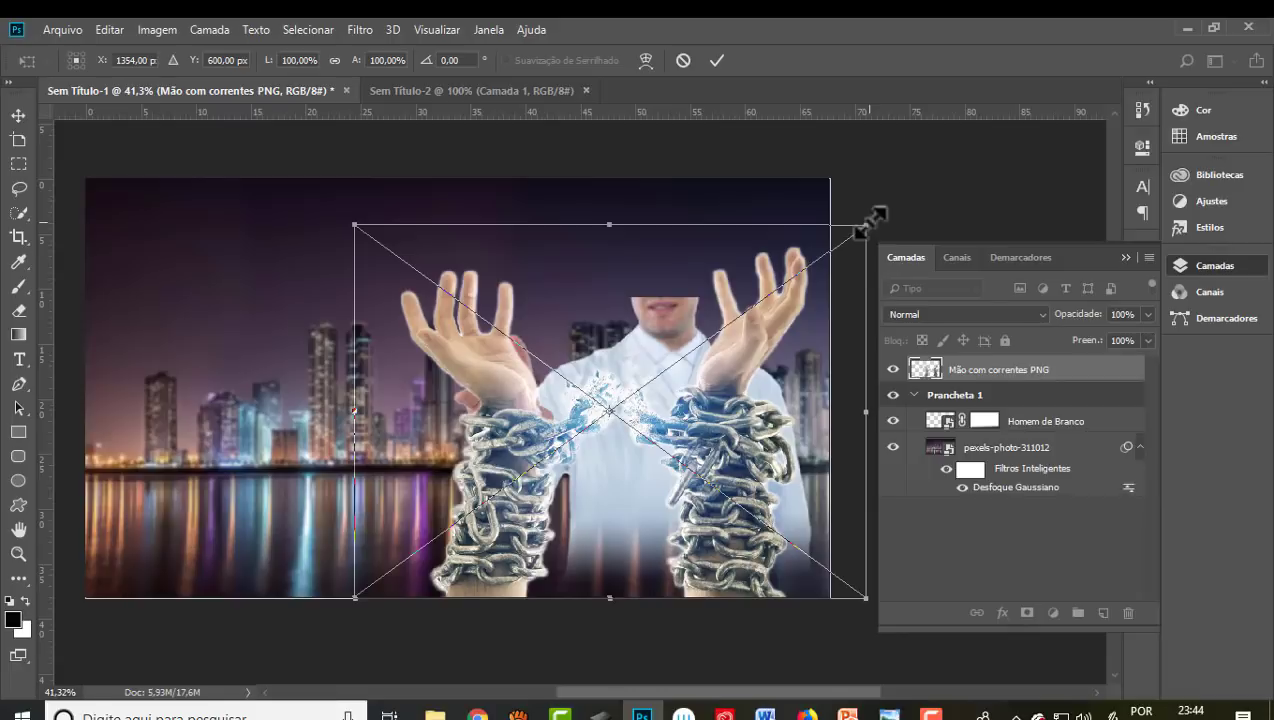
left_click_drag(866, 224, 660, 412)
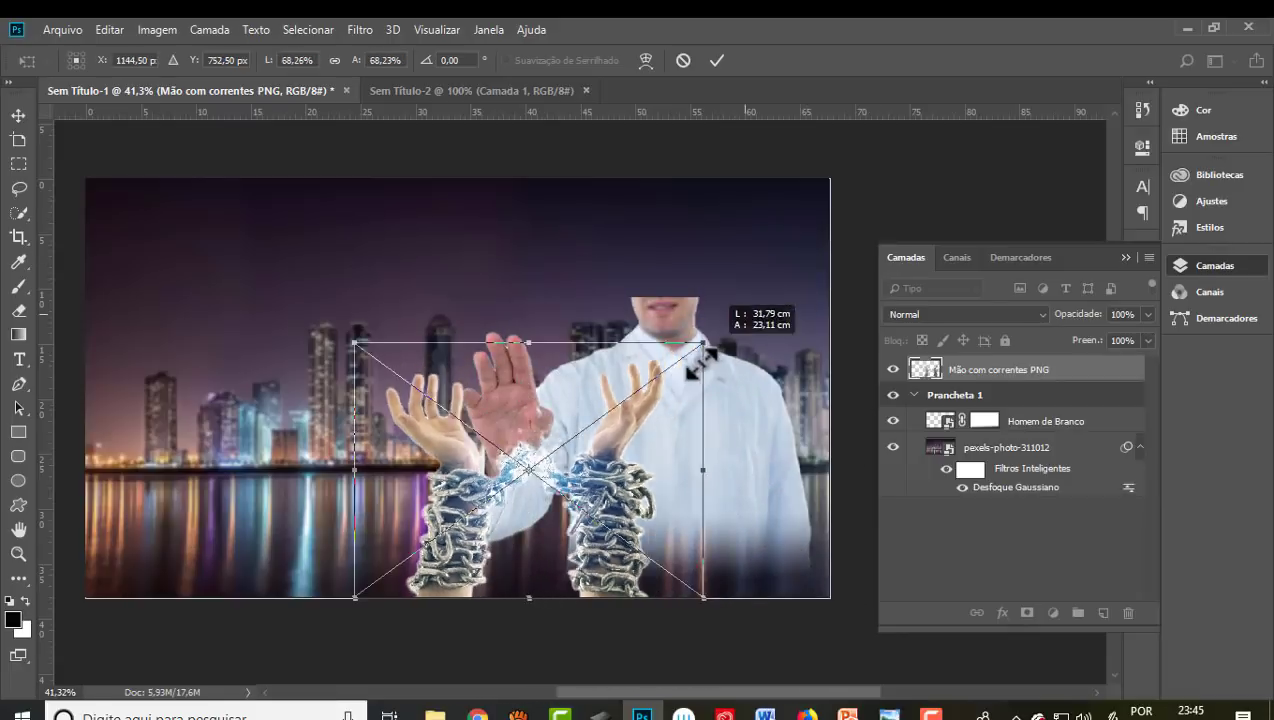
left_click_drag(548, 452, 553, 452)
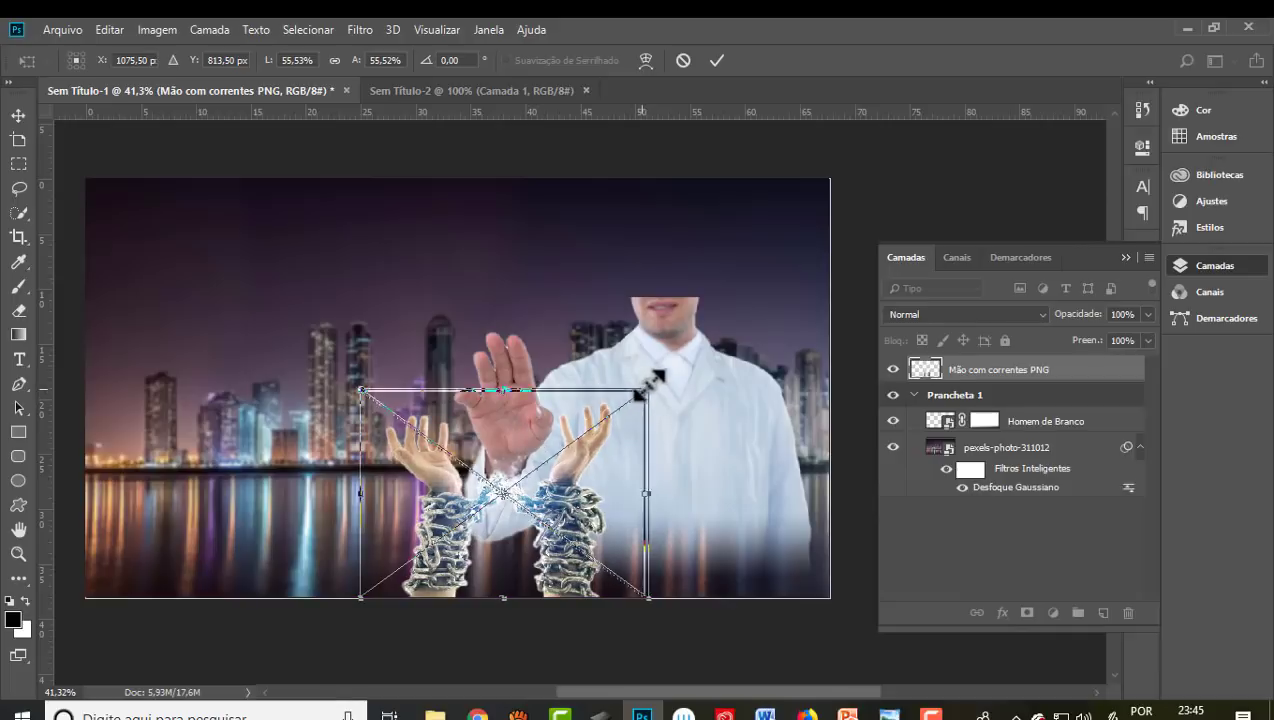
left_click(716, 60)
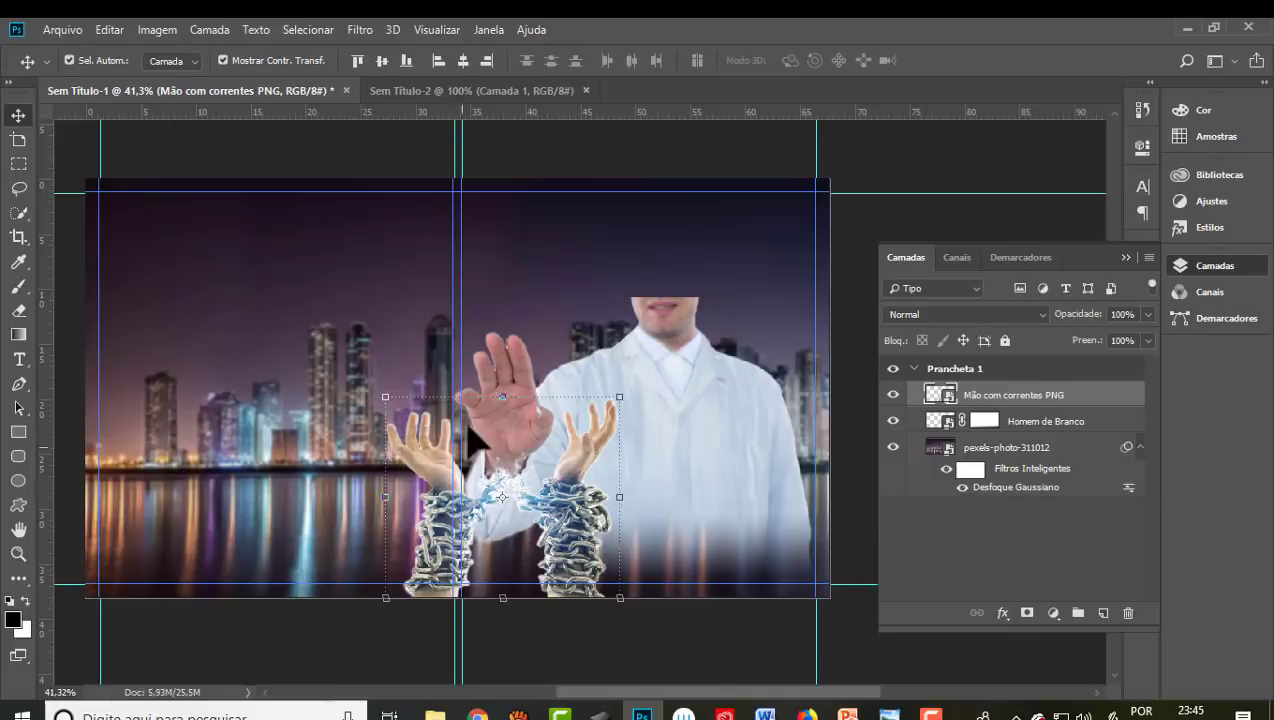
Step: Shift the chained hands right and scale the man in white to about 88.6% behind them
mouse_move(572, 492)
left_mouse_down()
mouse_move(648, 494)
mouse_move(602, 480)
left_mouse_up()
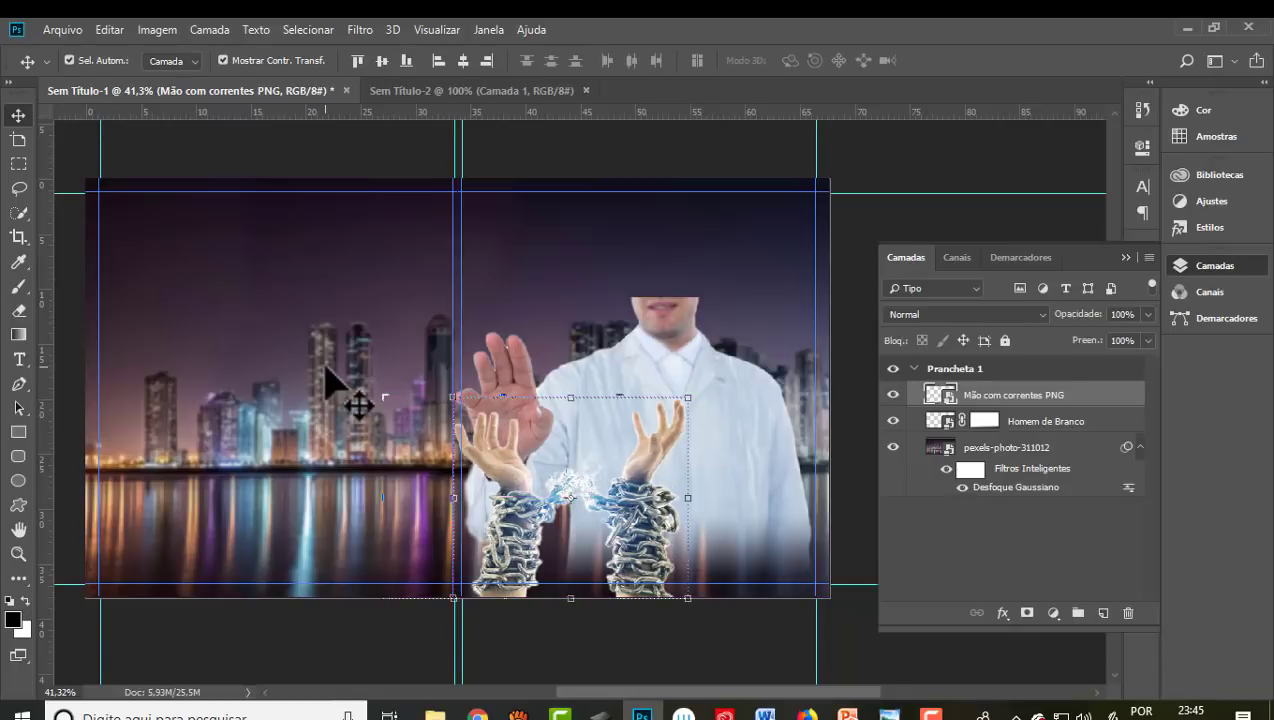
left_click(682, 323)
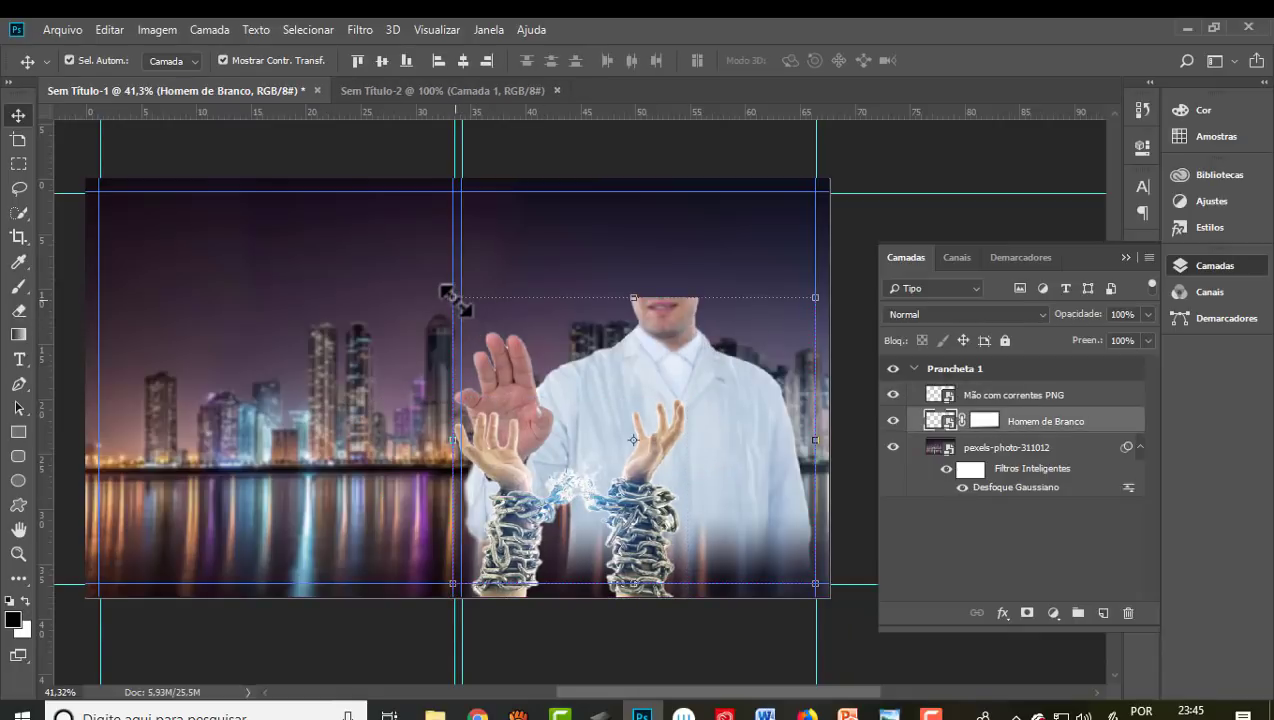
left_click_drag(453, 298, 497, 340)
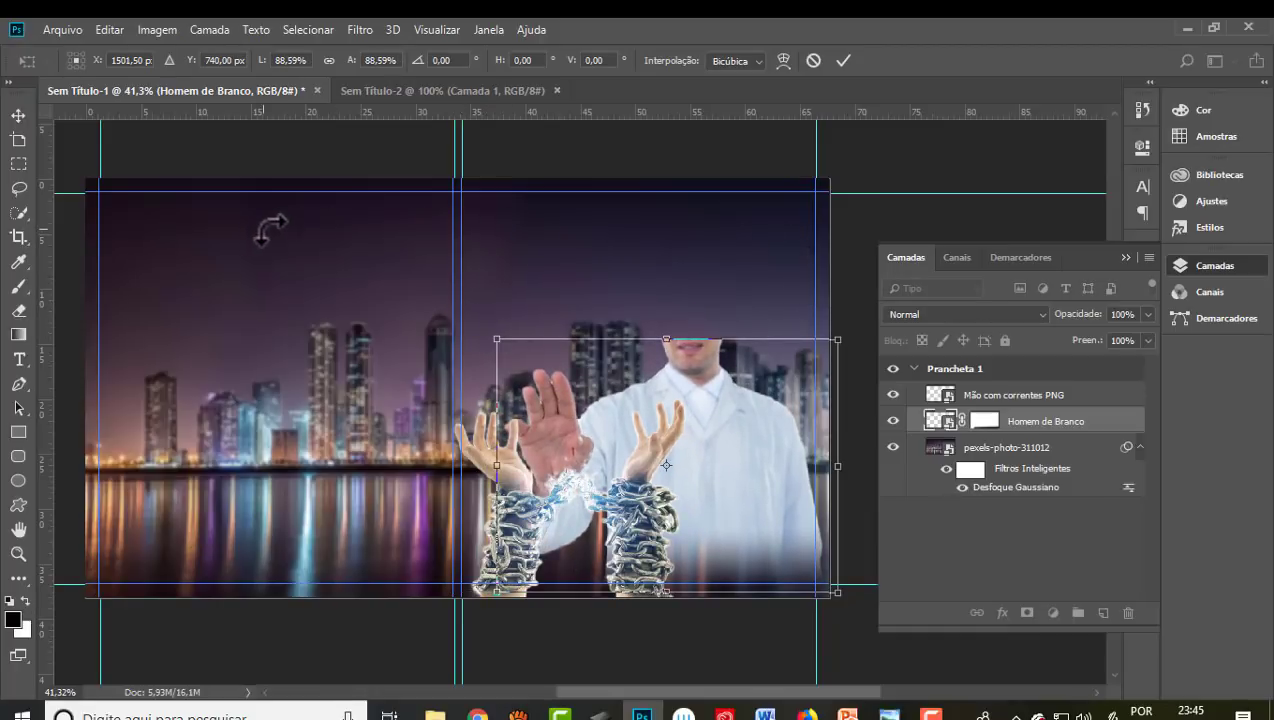
left_click_drag(703, 366, 688, 360)
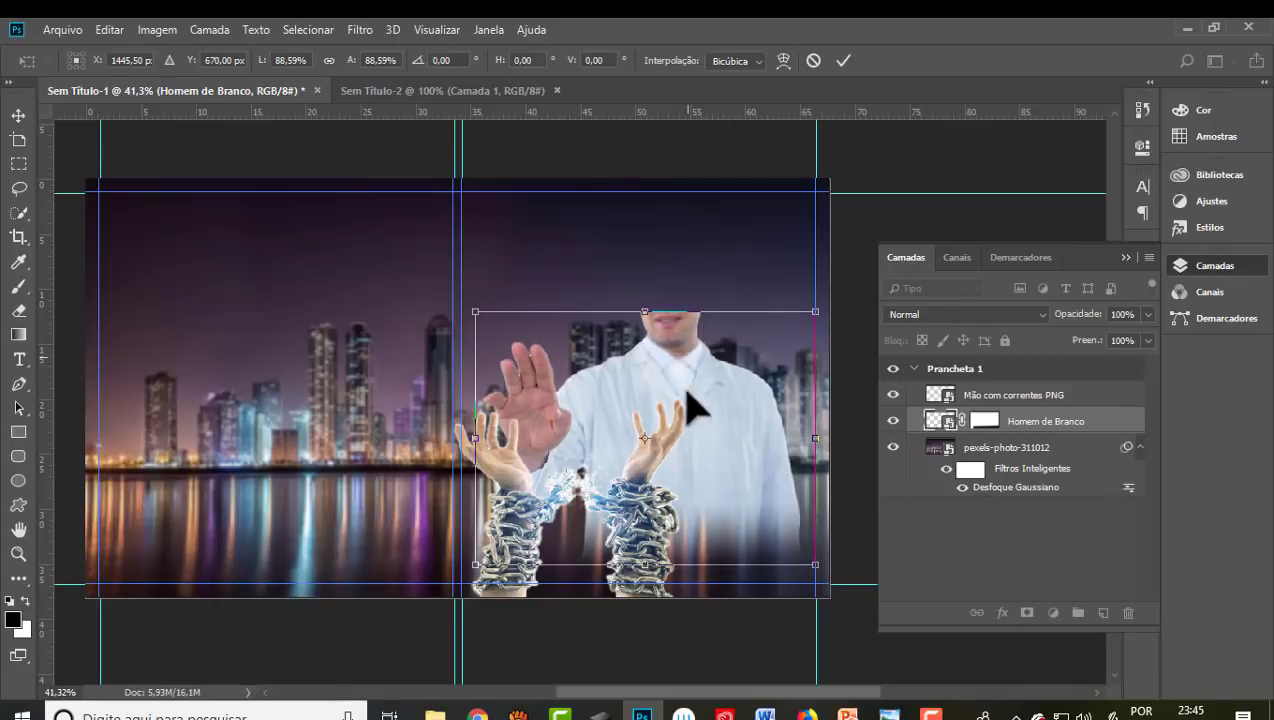
left_click_drag(680, 368, 710, 368)
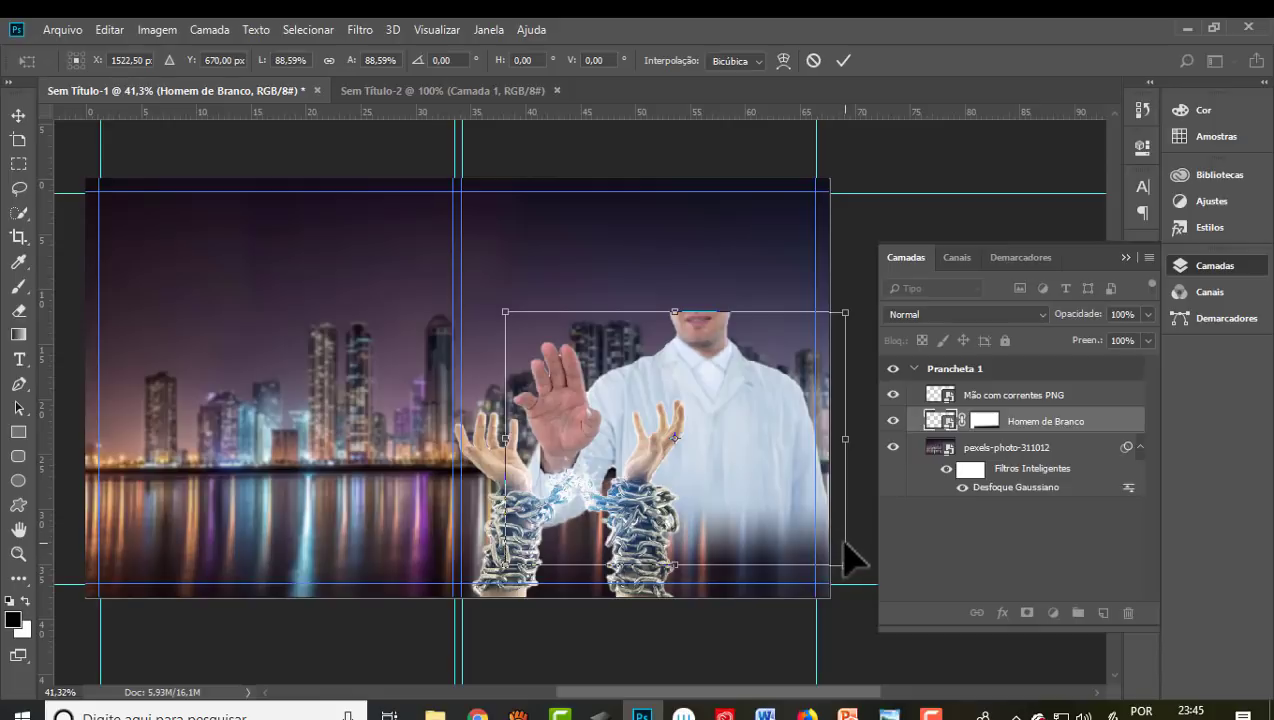
left_click(843, 60)
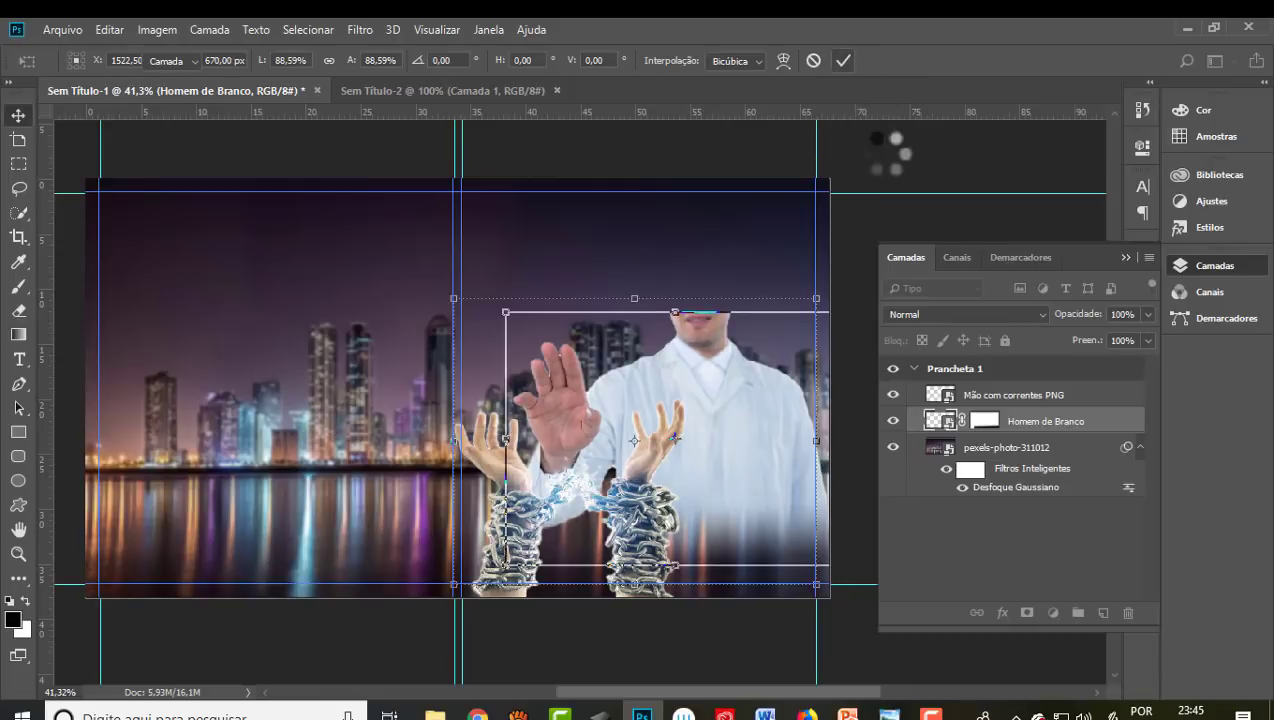
scroll(712, 335, "up", 1)
Step: Rasterize the Homem de Branco layer from its layer context menu
scroll(720, 332, "up", 1)
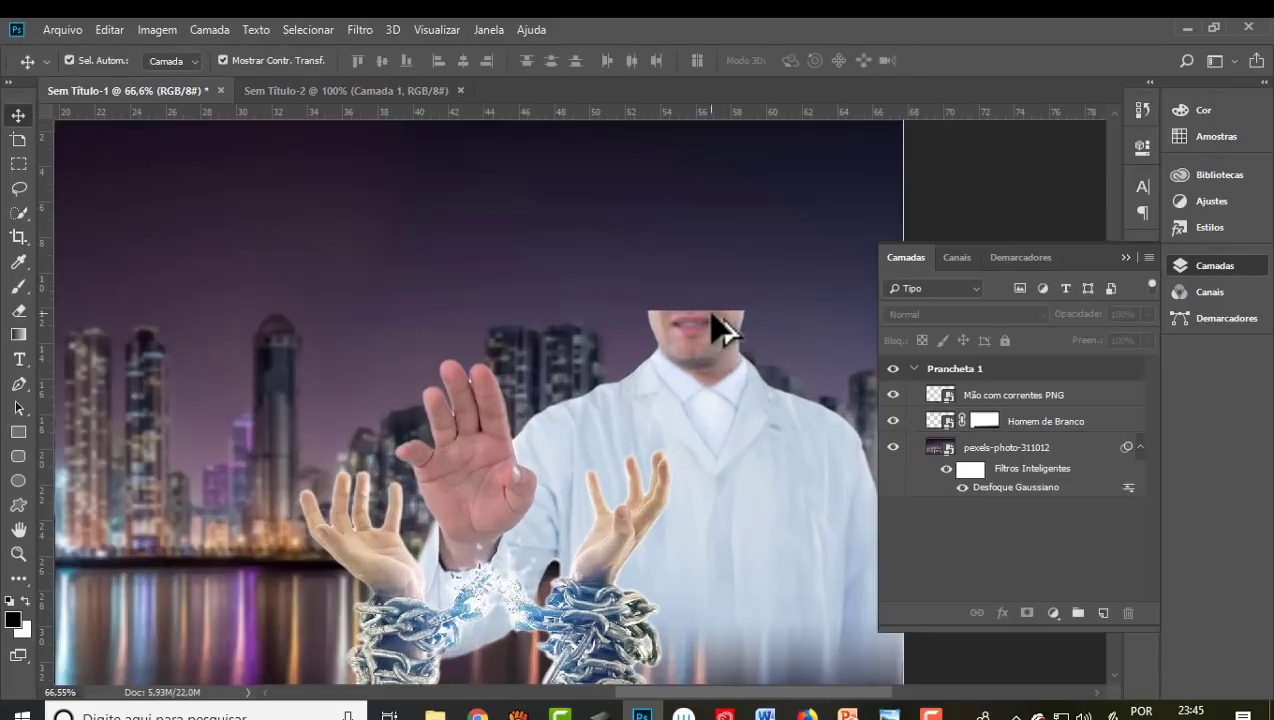
left_click(1025, 425)
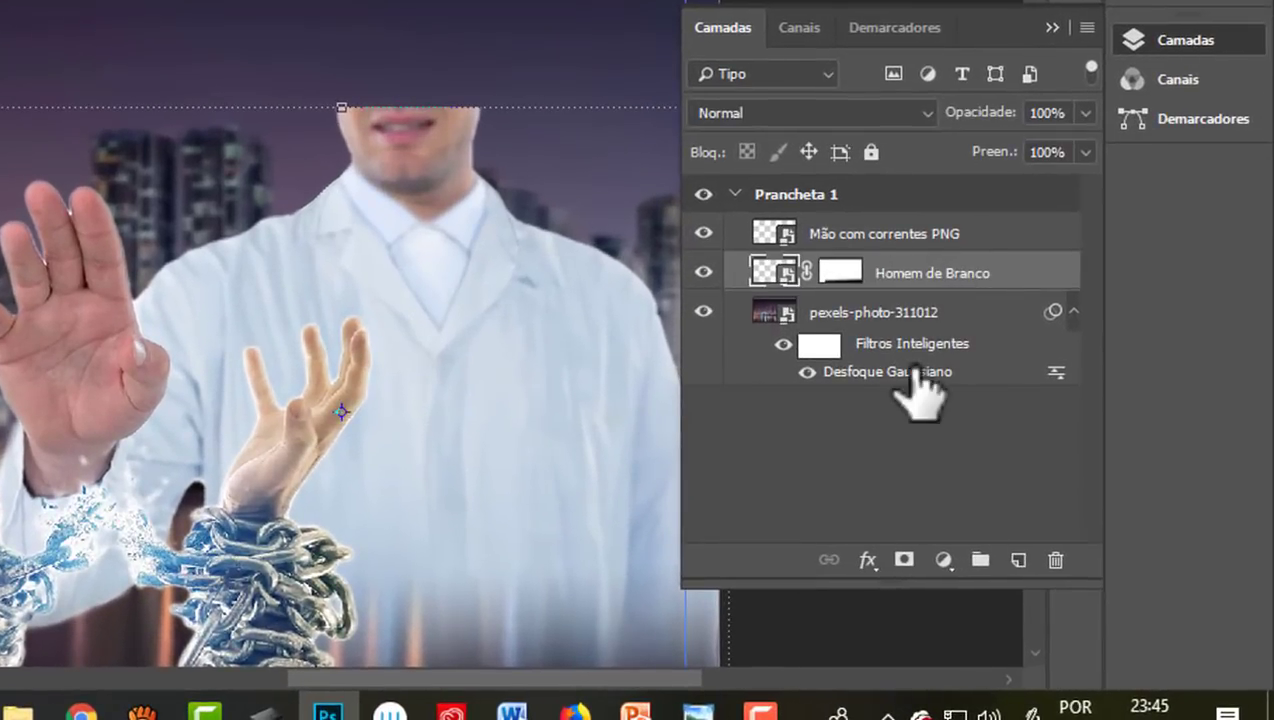
right_click(762, 278)
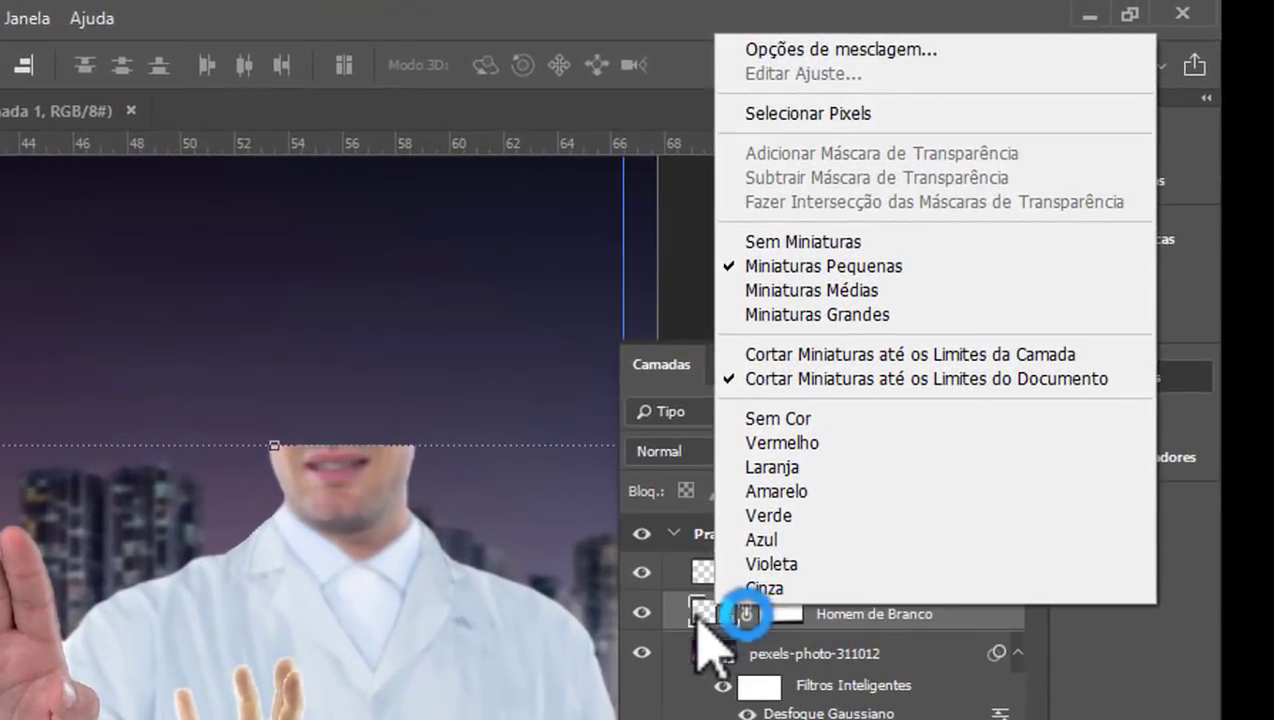
left_click(699, 622)
right_click(711, 617)
left_click(733, 625)
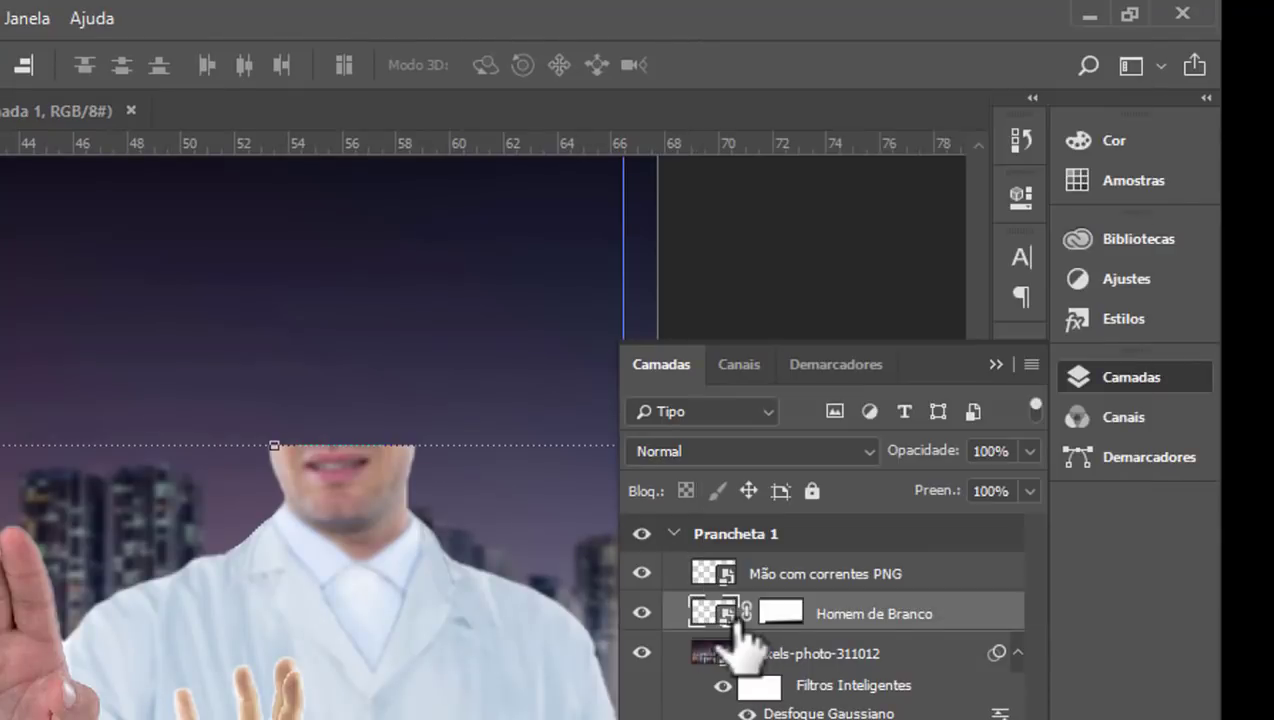
right_click(733, 617)
left_click(835, 622)
right_click(866, 627)
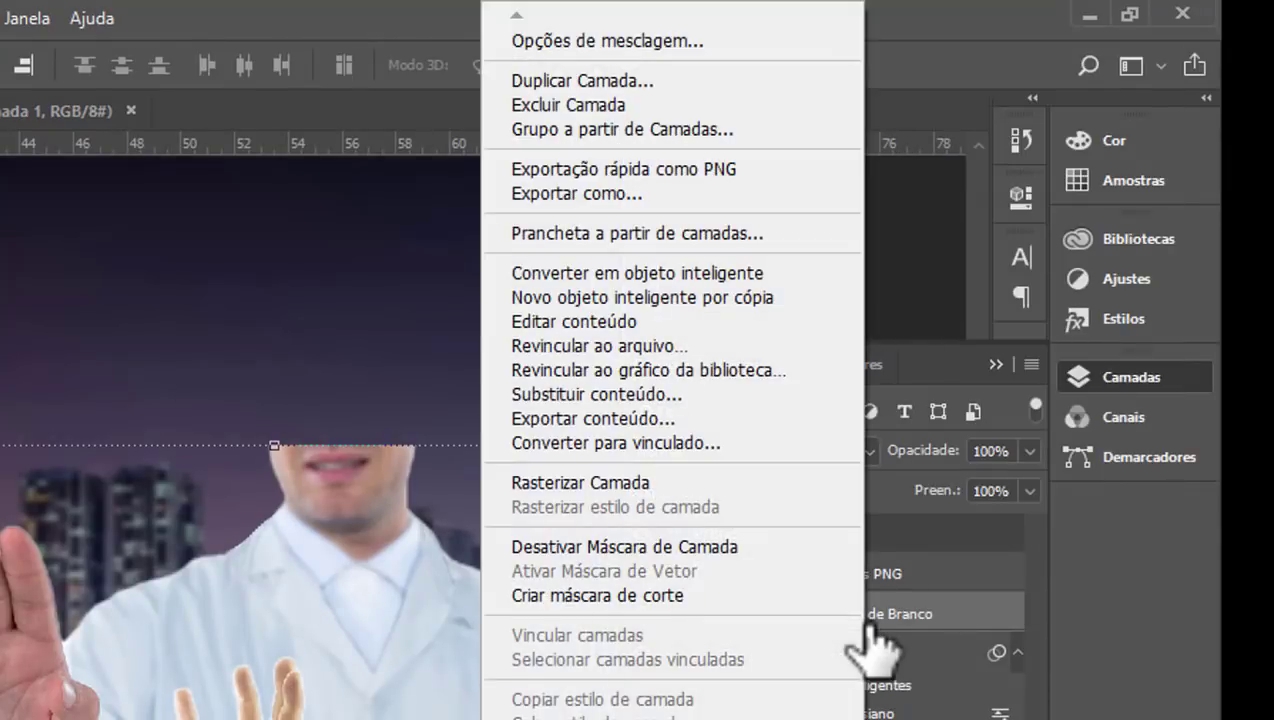
left_click(640, 485)
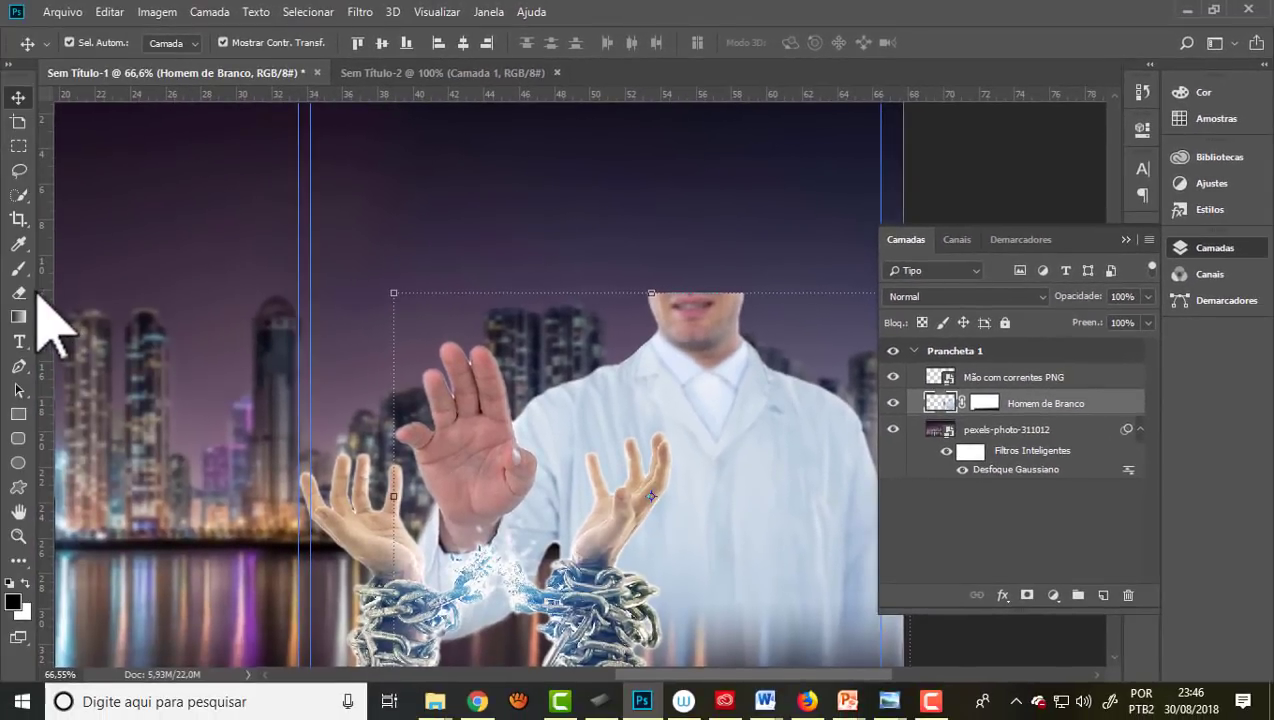
Step: Erase the man's head with a 200 px soft round eraser at 0% hardness
left_click(19, 293)
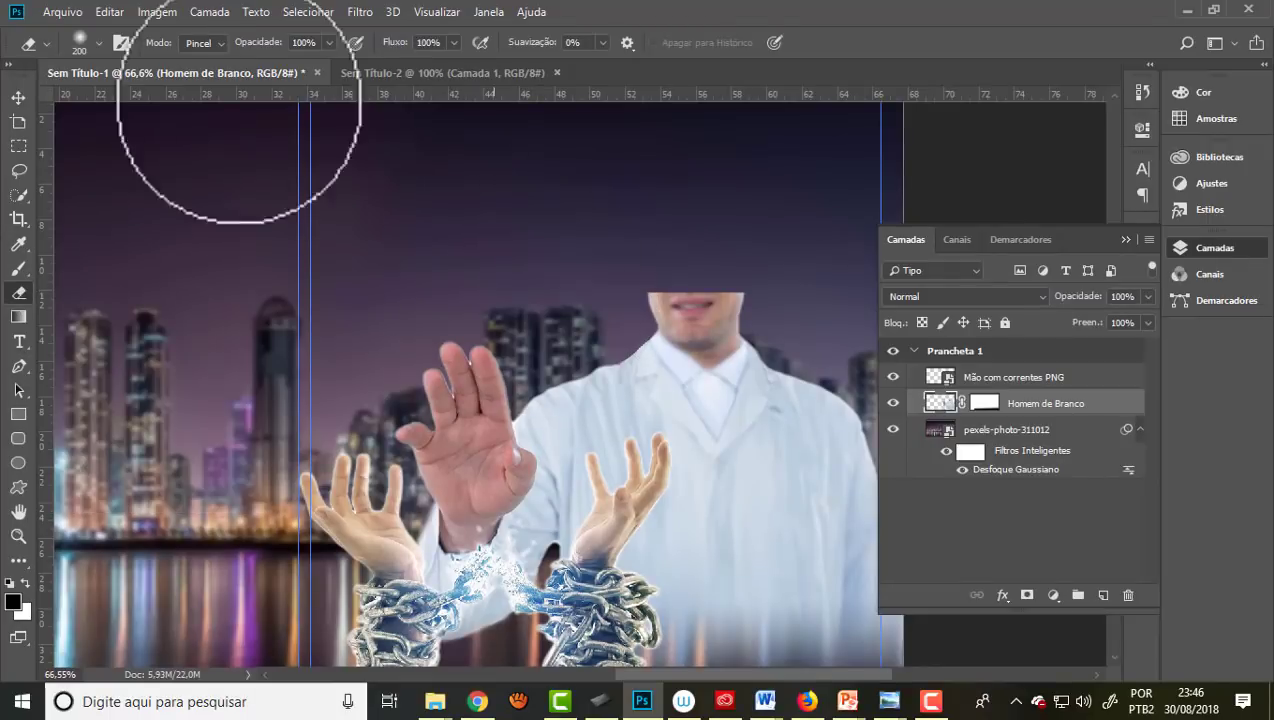
left_click(100, 43)
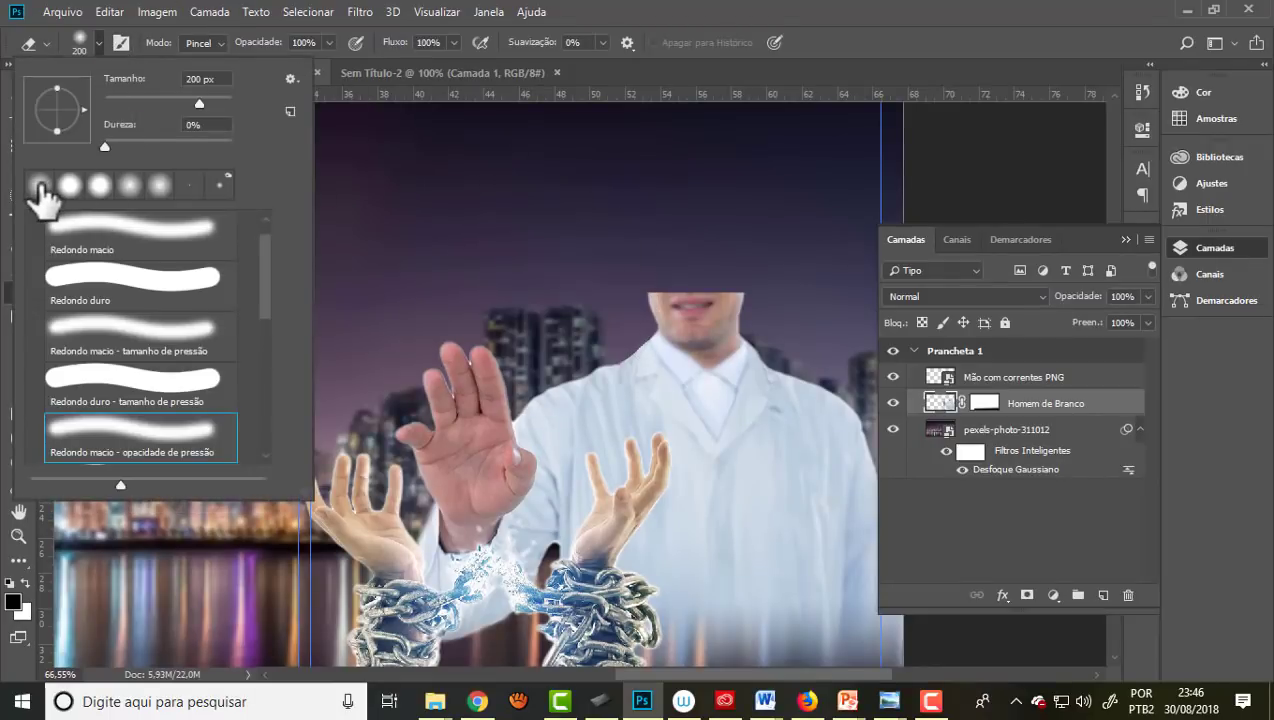
left_click(660, 239)
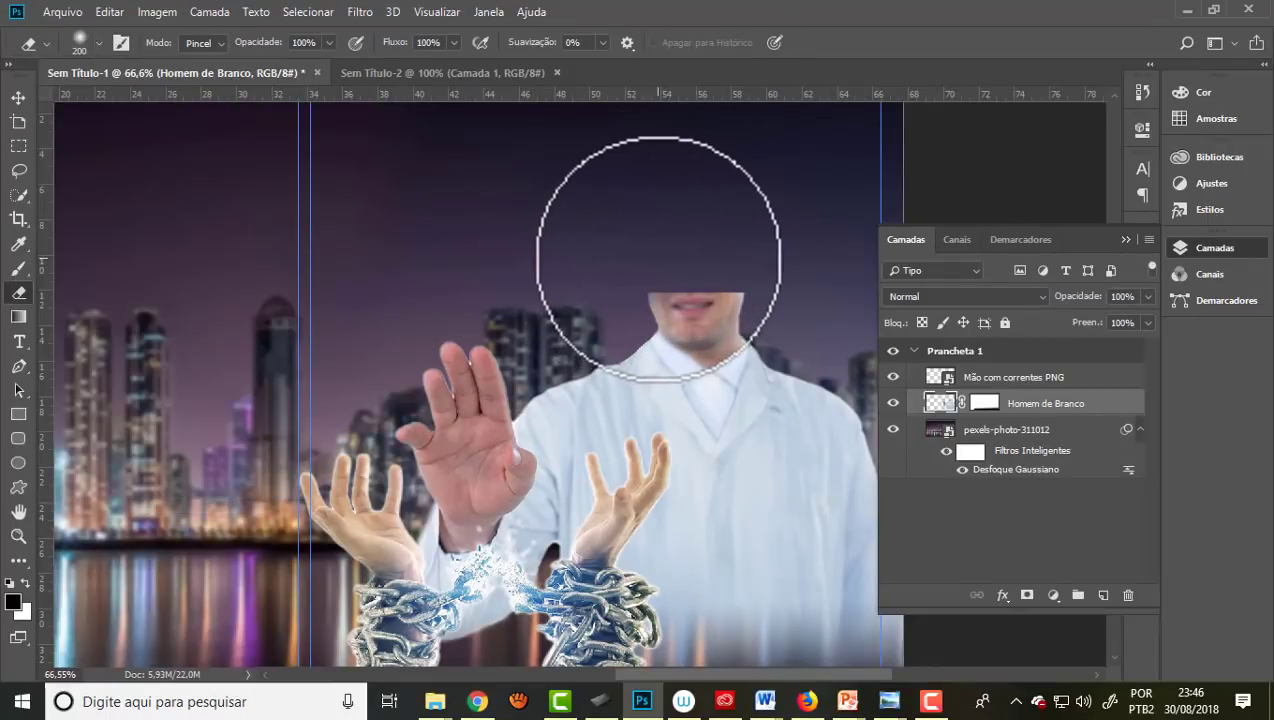
left_click_drag(659, 258, 750, 242)
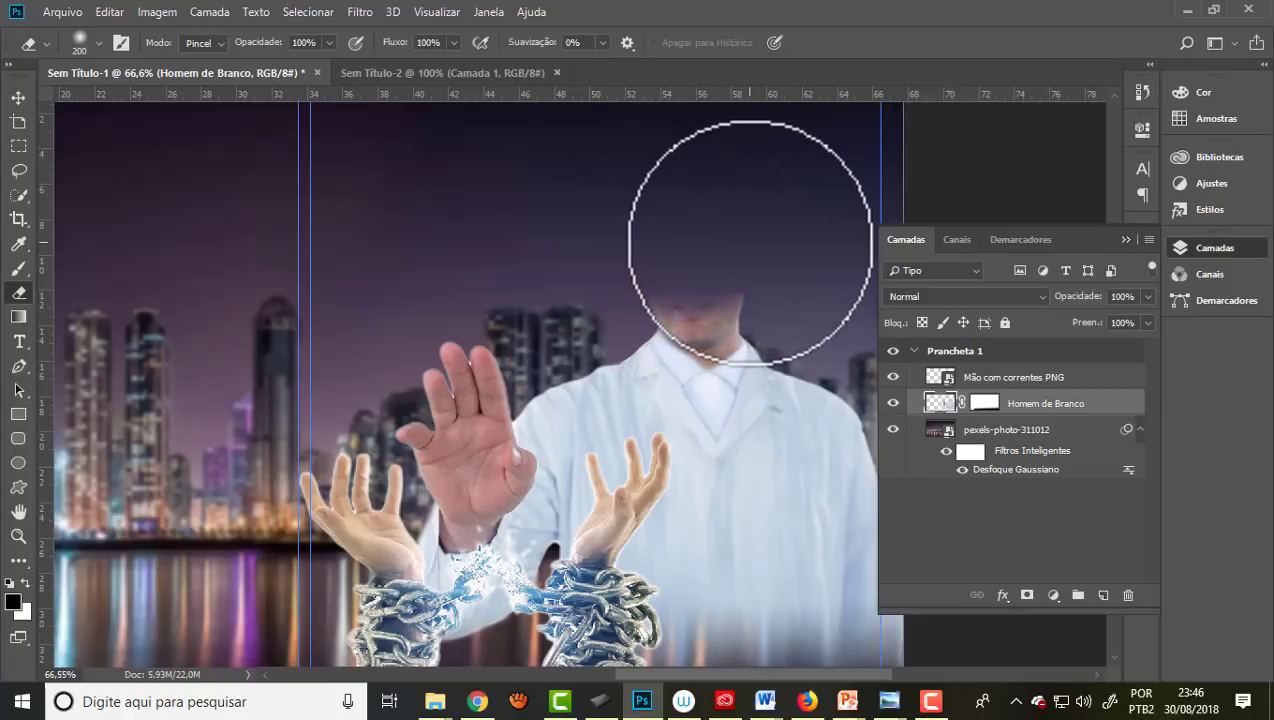
left_click_drag(750, 242, 755, 244)
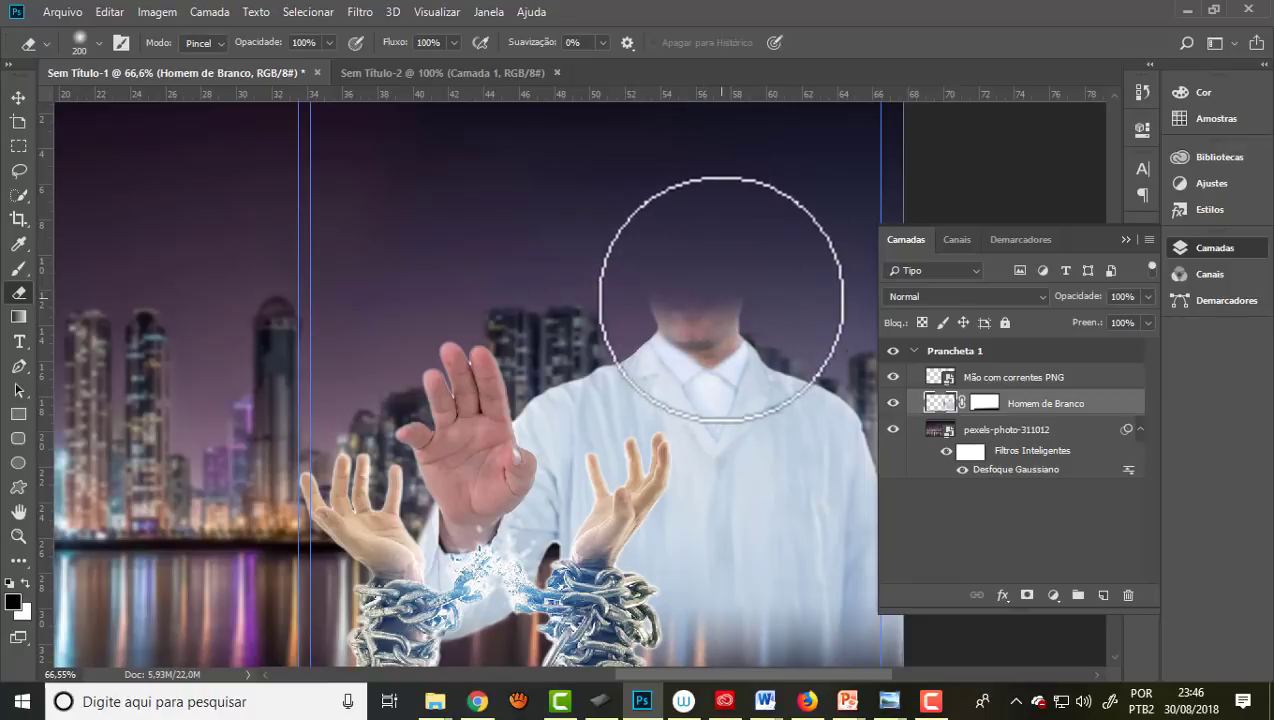
scroll(721, 300, "down", 2)
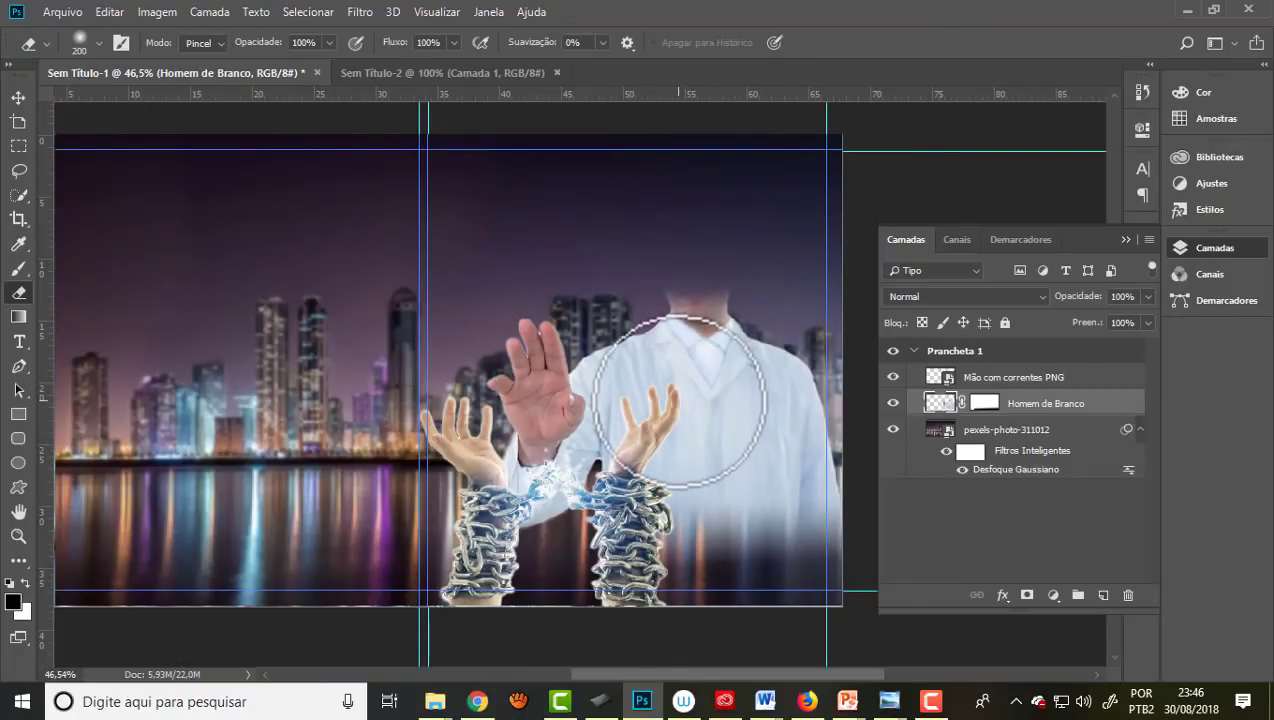
scroll(620, 360, "down", 3)
key("v")
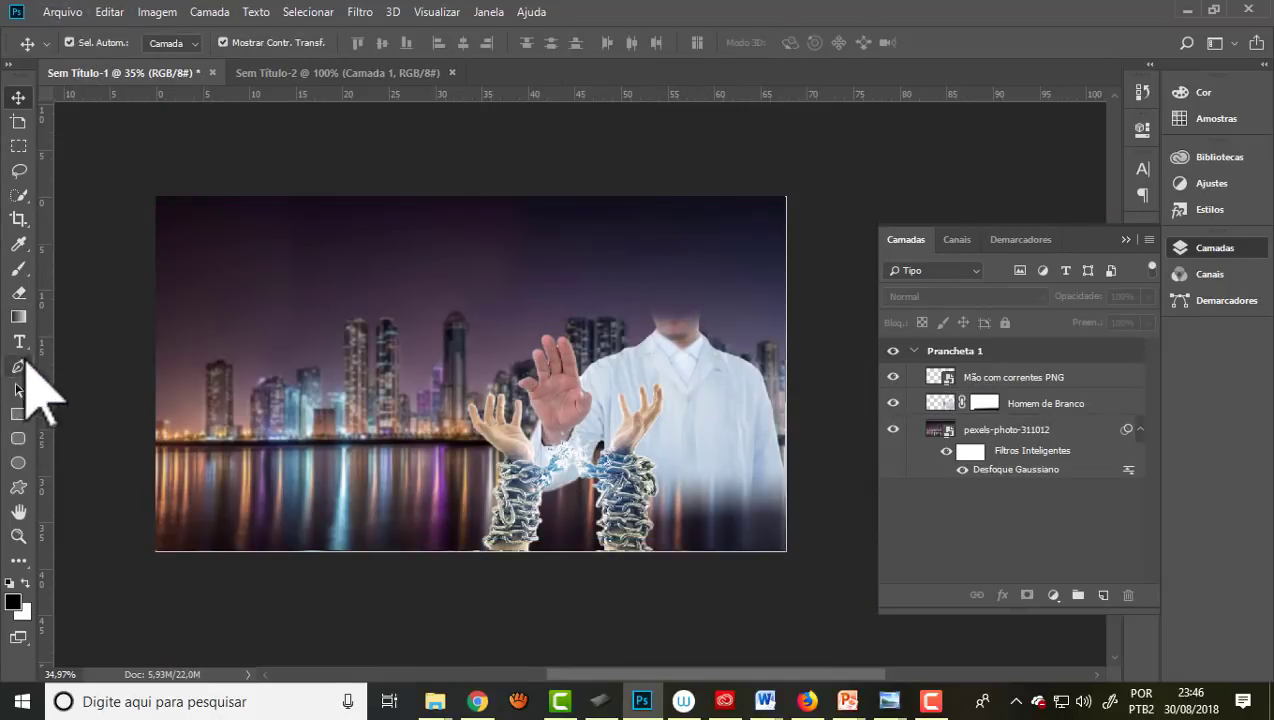
Step: Add an empty Lemon/Milk light italic 45 pt text layer in the upper-left sky
left_click(19, 342)
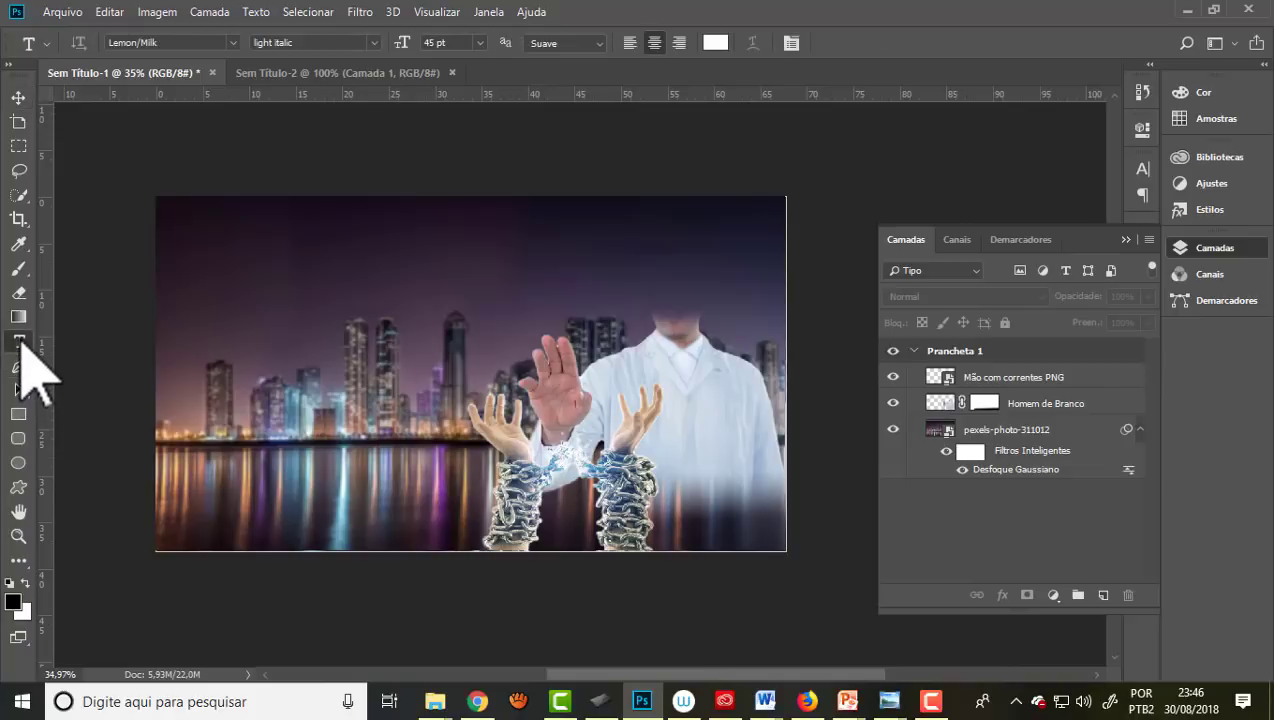
left_click(220, 283)
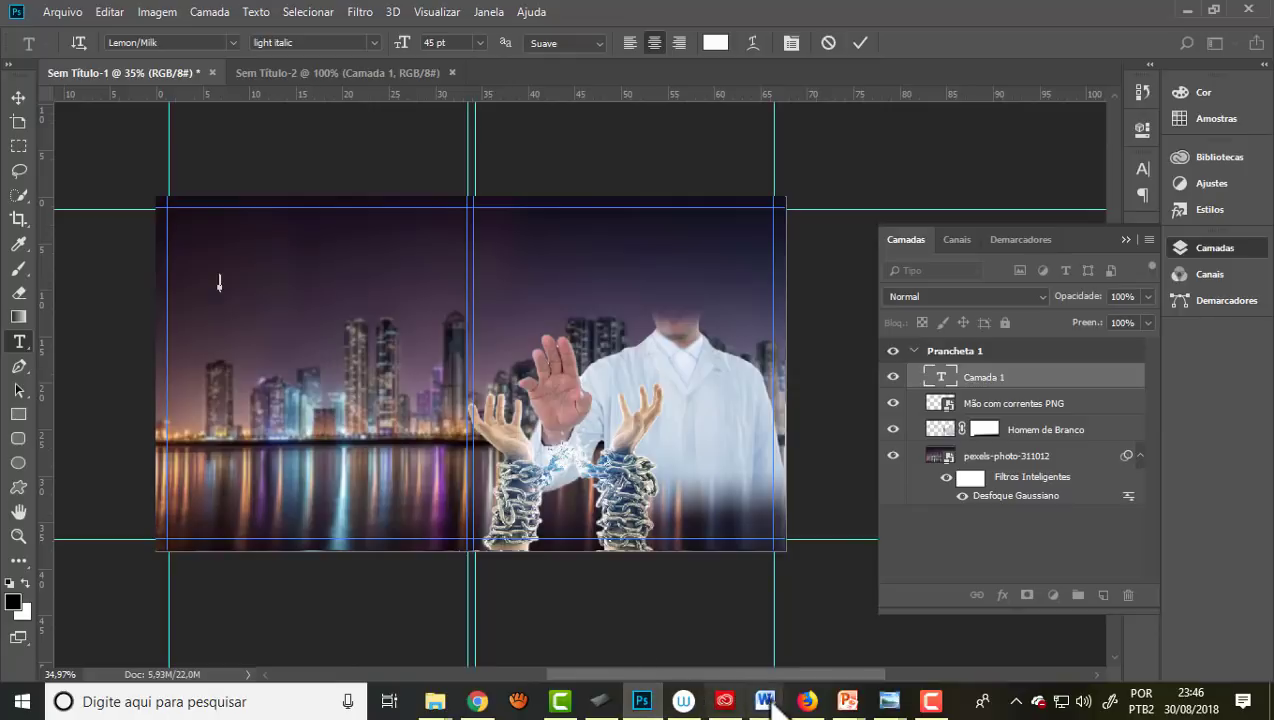
Step: Copy 'LIBERTAÇÃO ESPIRITUAL' from the Word document and return to Photoshop
mouse_move(765, 701)
left_click(805, 640)
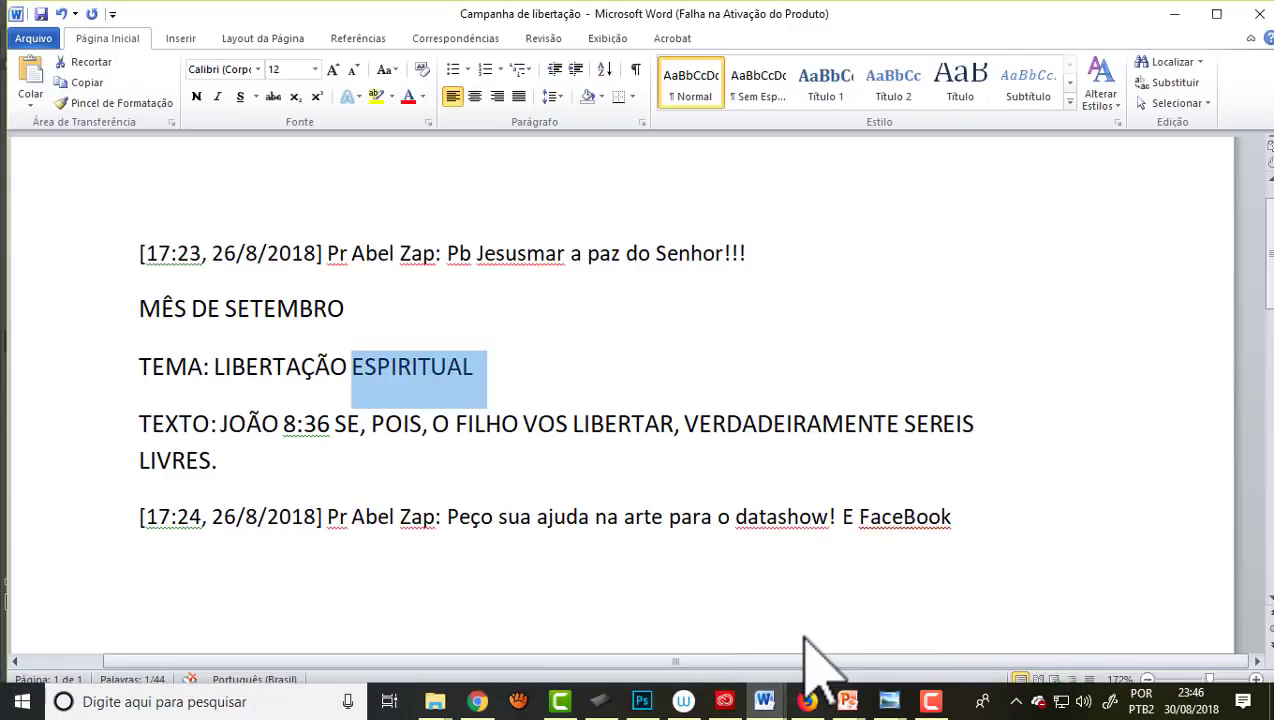
left_click(86, 313)
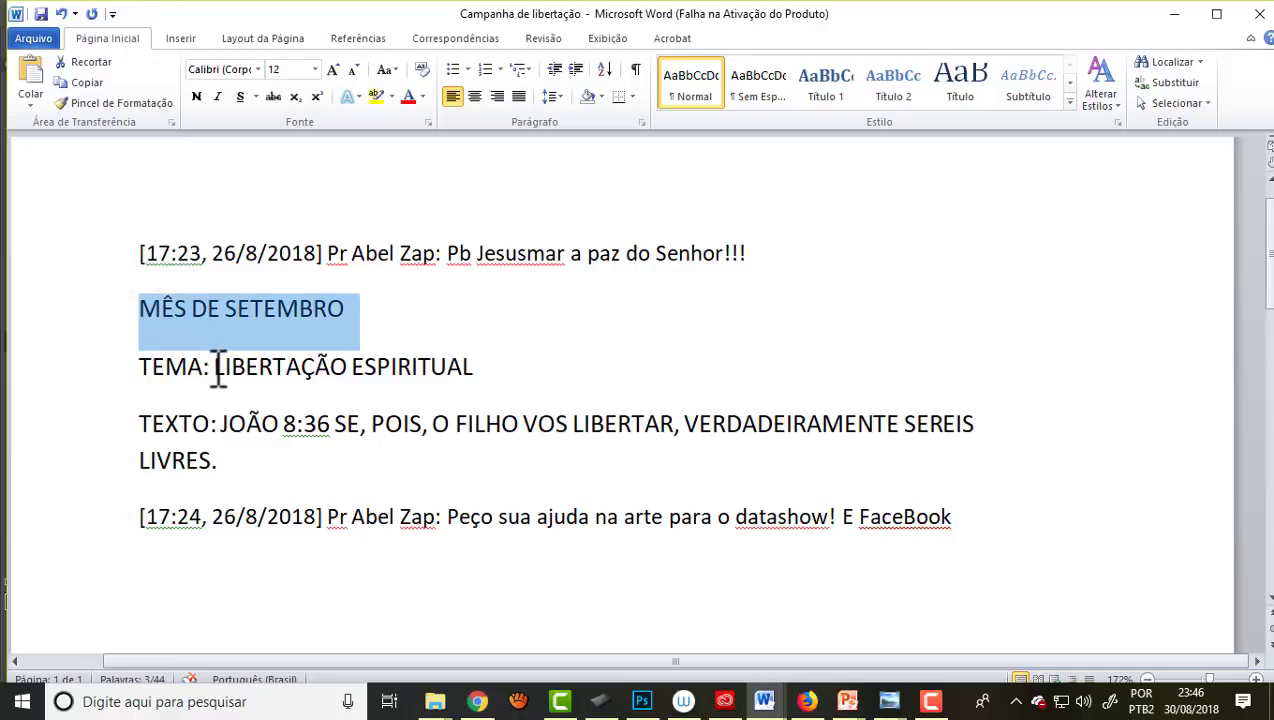
left_click_drag(216, 362, 470, 375)
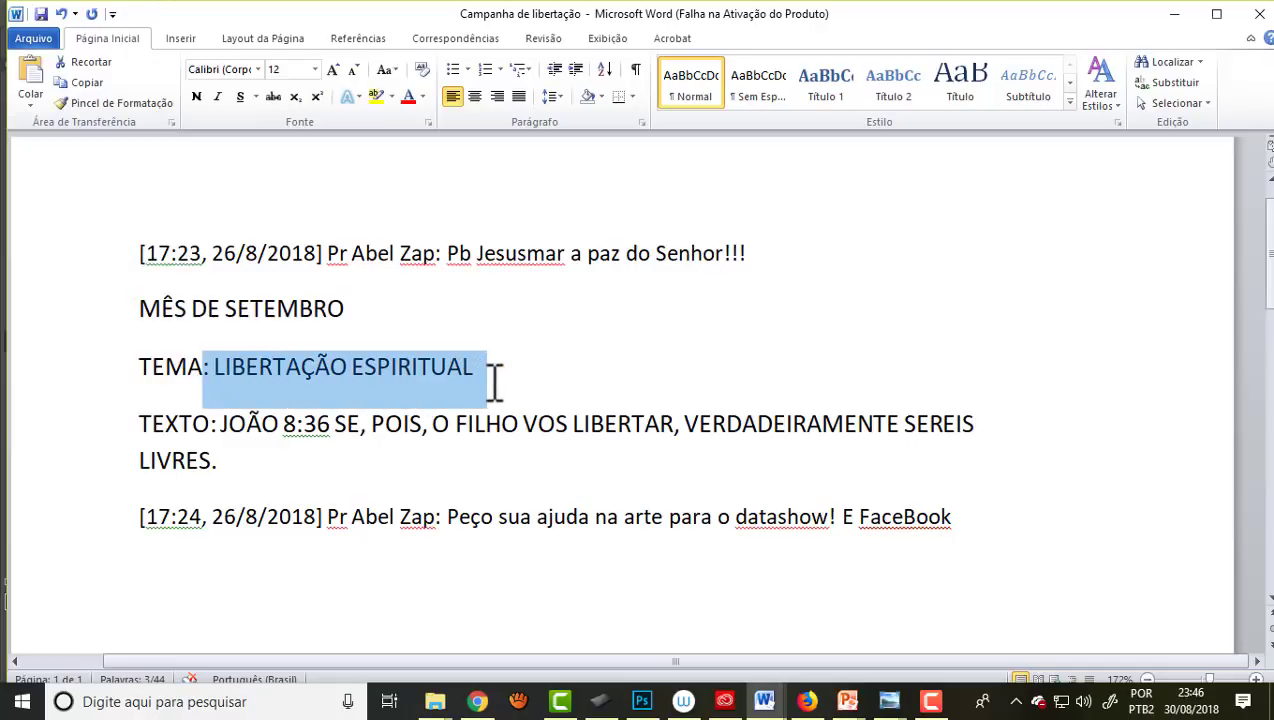
right_click(445, 378)
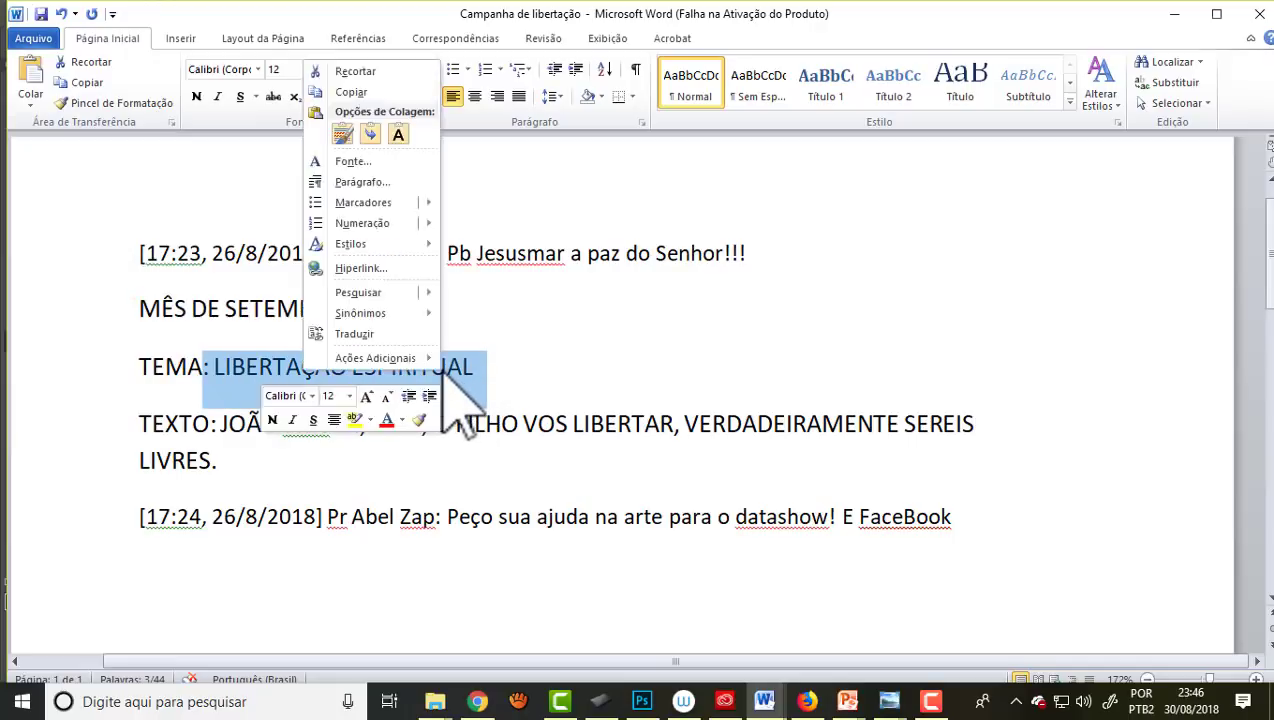
left_click(367, 92)
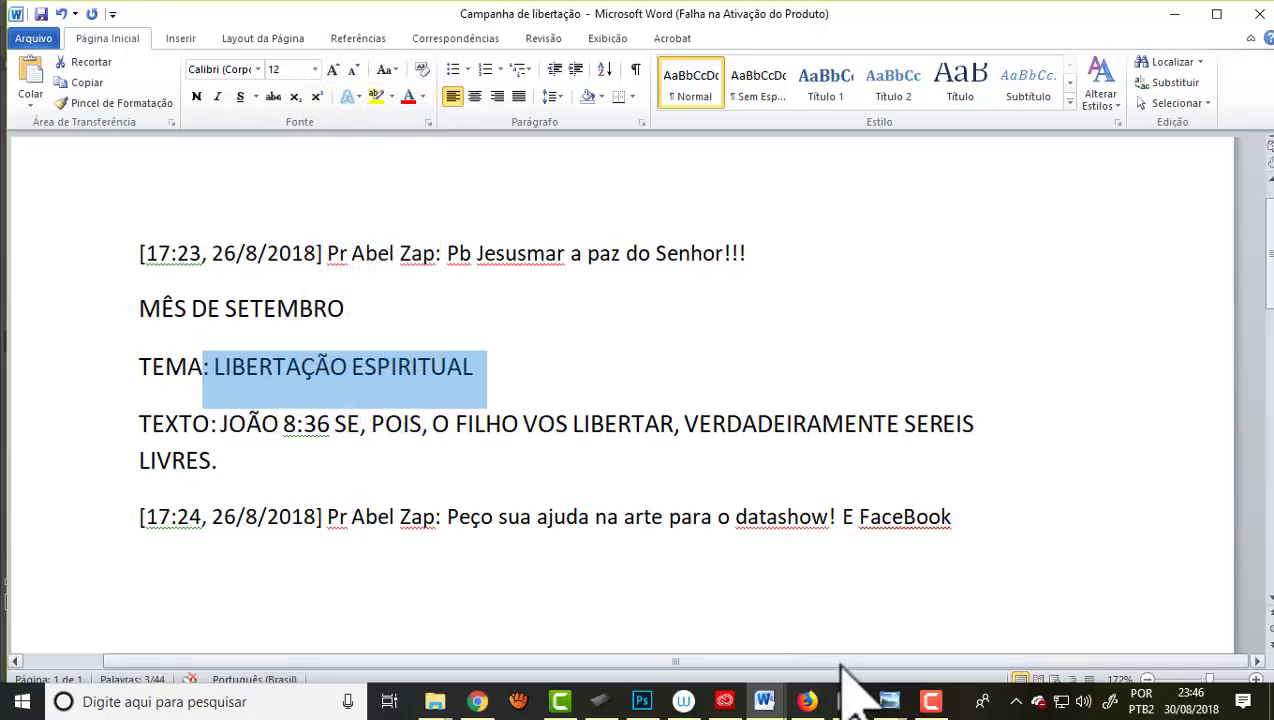
left_click(645, 700)
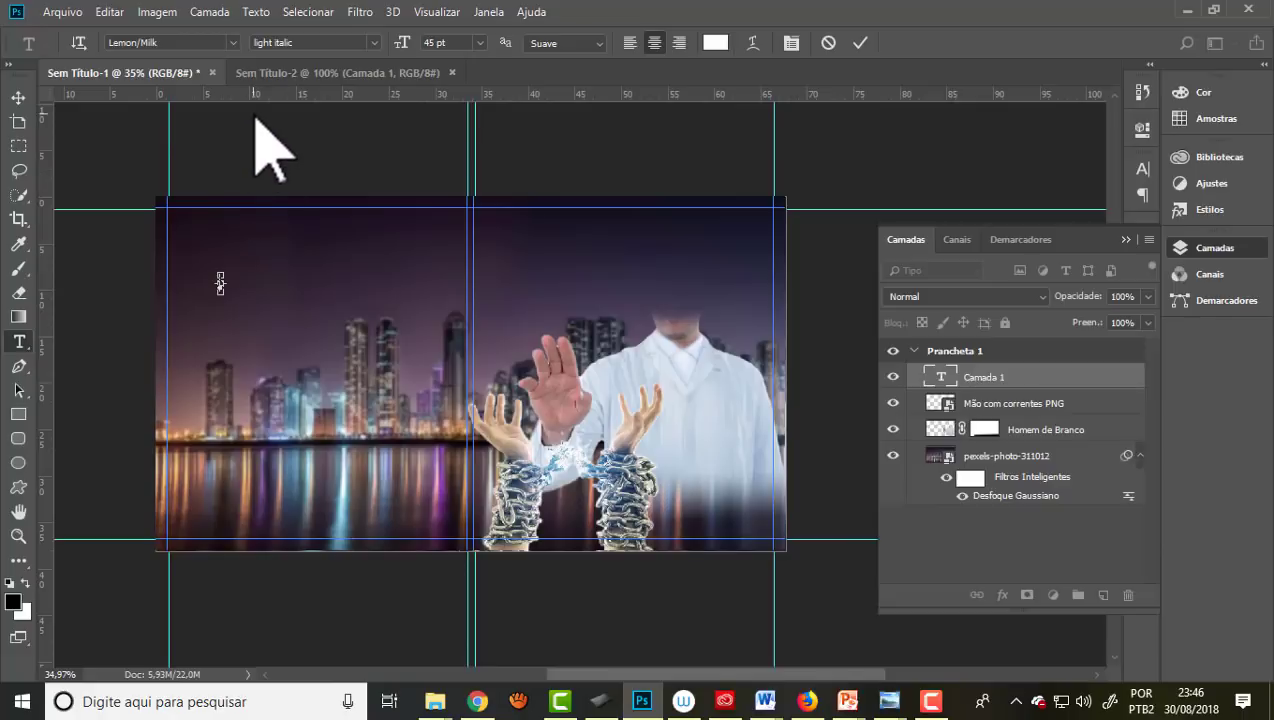
Step: Paste ': LIBERTAÇÃO ESPIRITUAL' as the title, move it into the upper sky, and select it
key("ctrl+v")
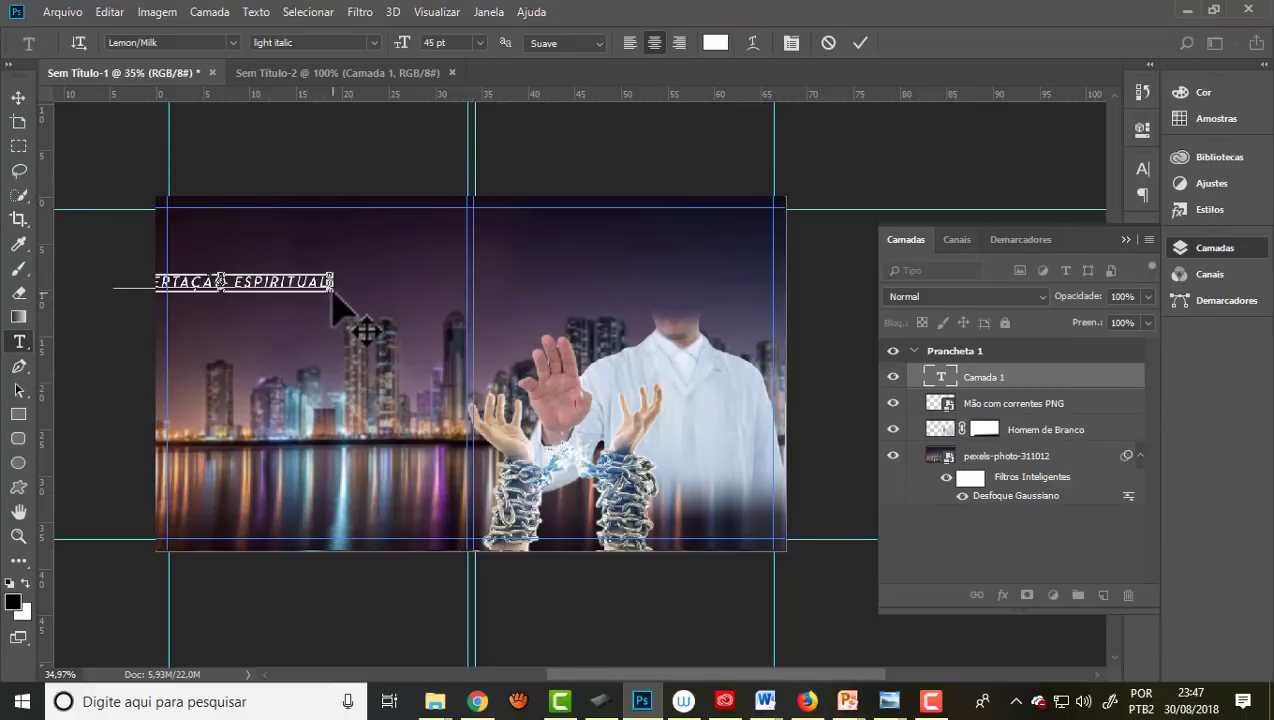
left_click(18, 97)
left_click_drag(250, 292, 407, 273)
left_click(19, 342)
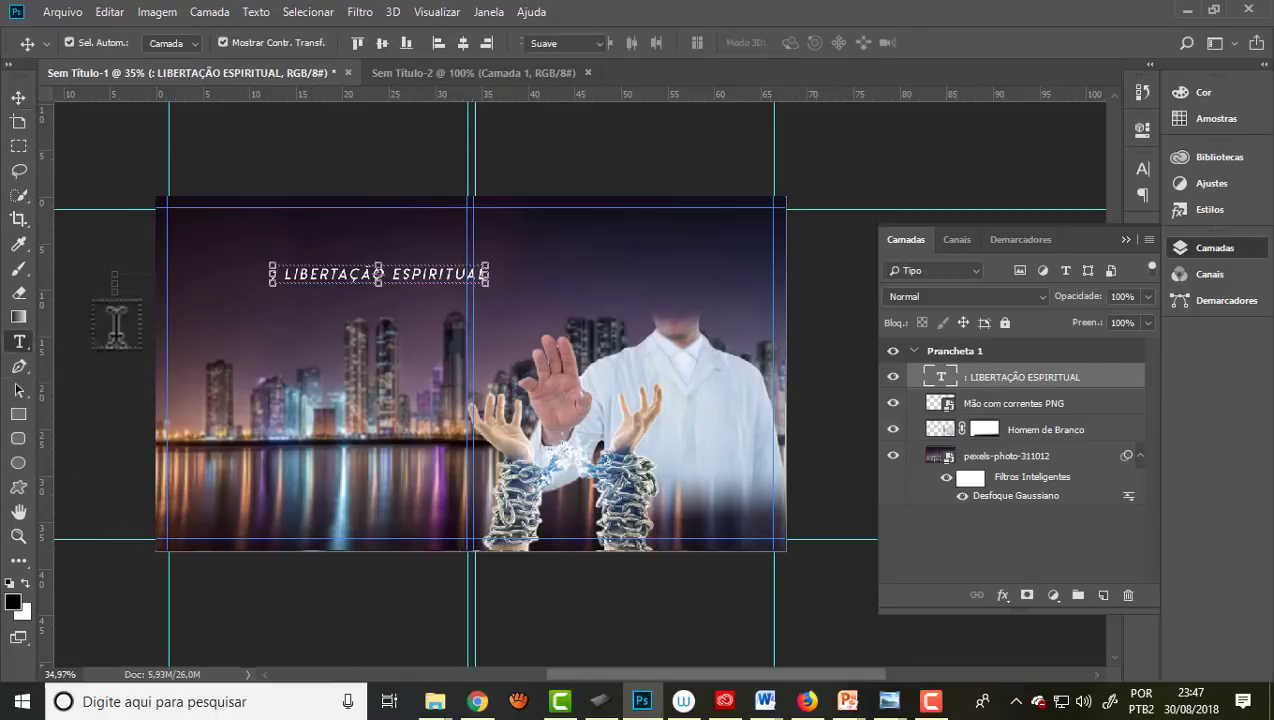
left_click_drag(285, 273, 554, 268)
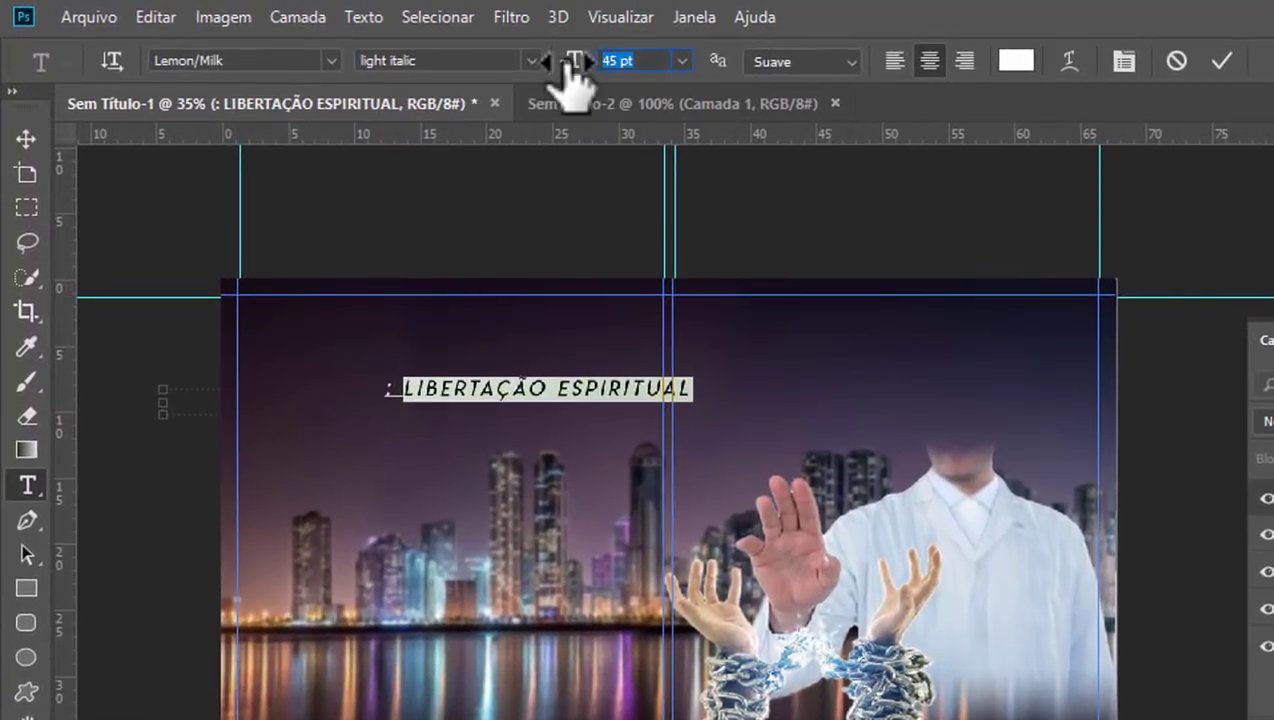
Step: Enlarge the title text from 45 pt through 60 and 72 pt to 103 pt
left_click(682, 61)
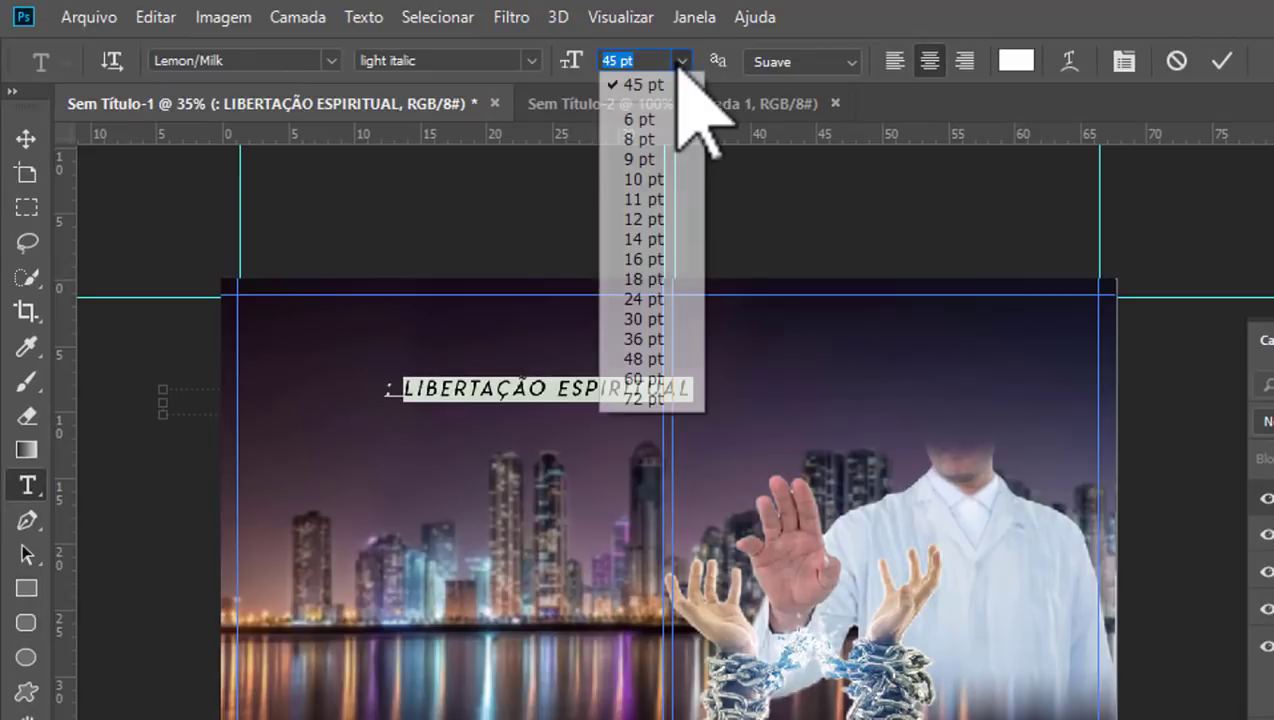
left_click(646, 379)
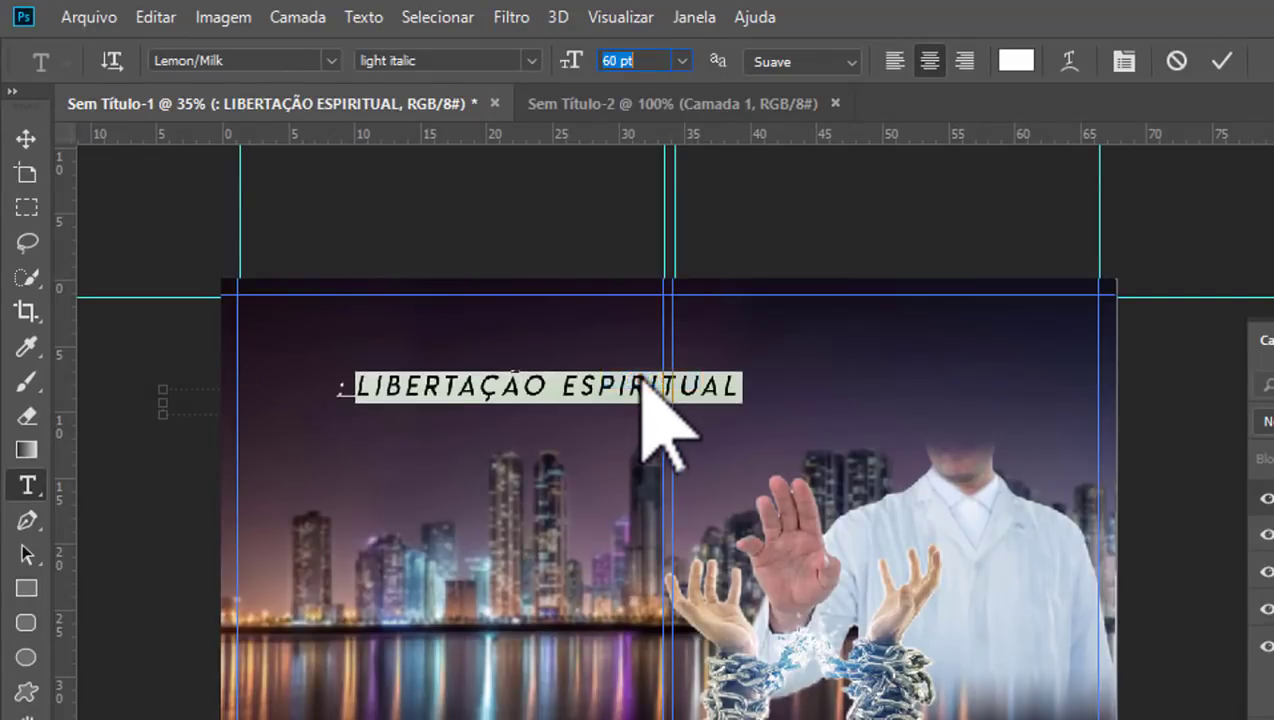
left_click(682, 61)
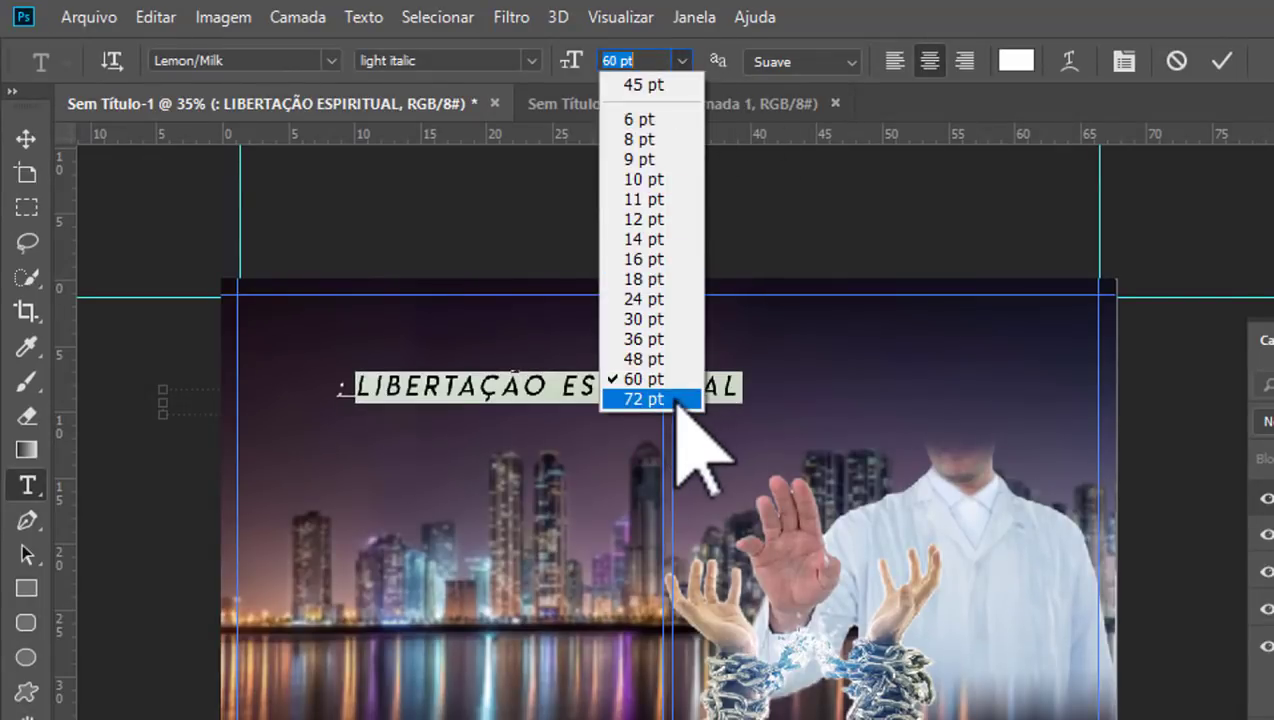
left_click(676, 398)
type("73")
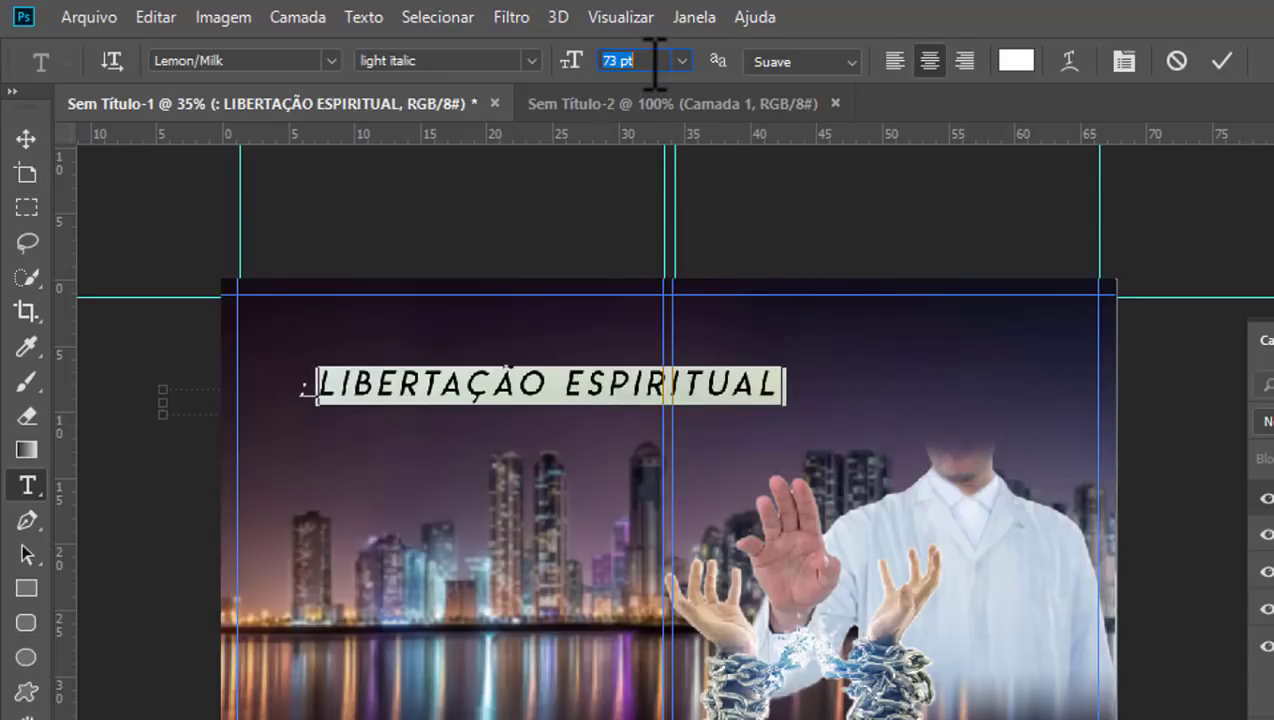
scroll(652, 61, "up", 2)
scroll(652, 61, "up", 3)
scroll(652, 61, "up", 5)
scroll(652, 61, "up", 7)
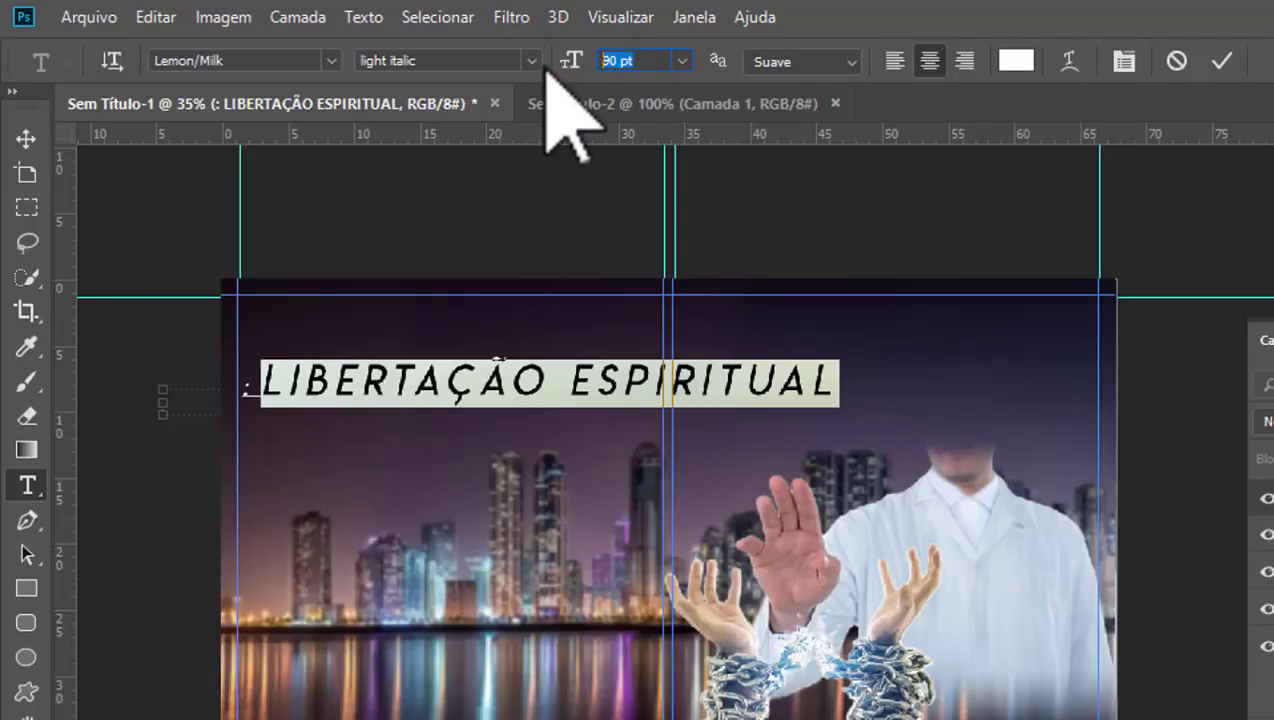
key("Up")
key("Up")
key("Up")
key("Up")
key("Up")
key("Up")
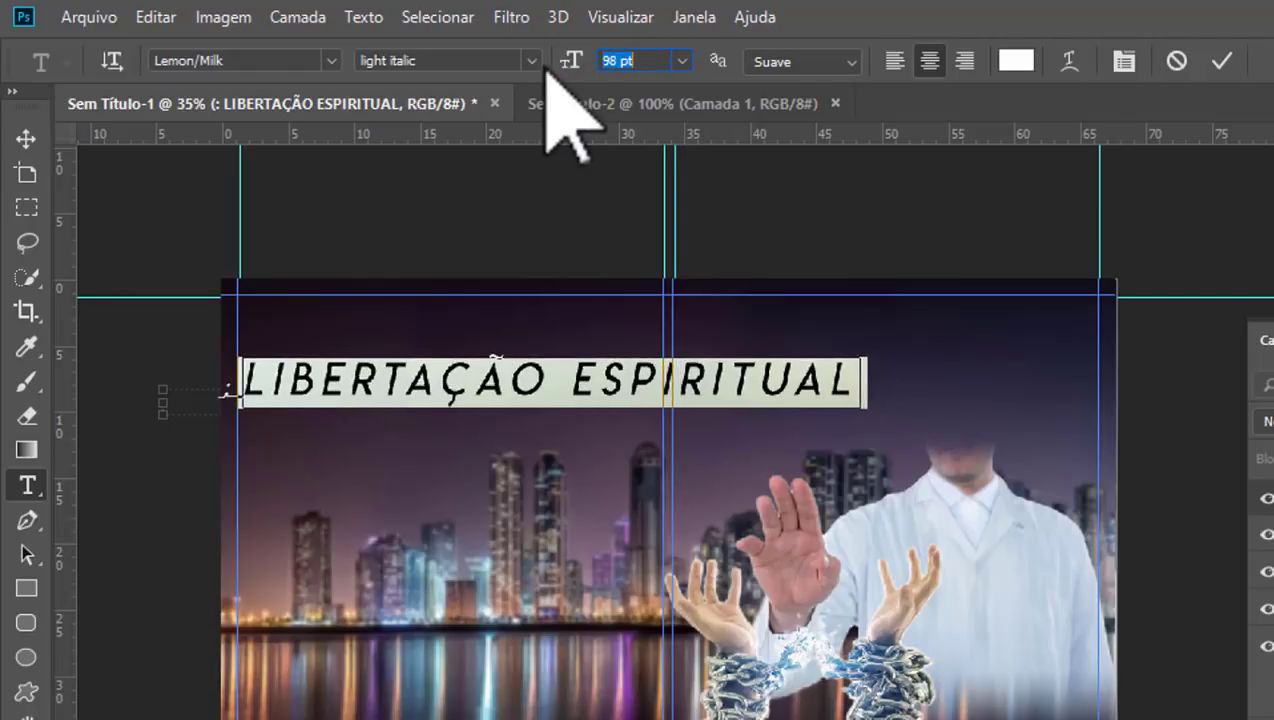
key("Up")
key("Up")
key("Up")
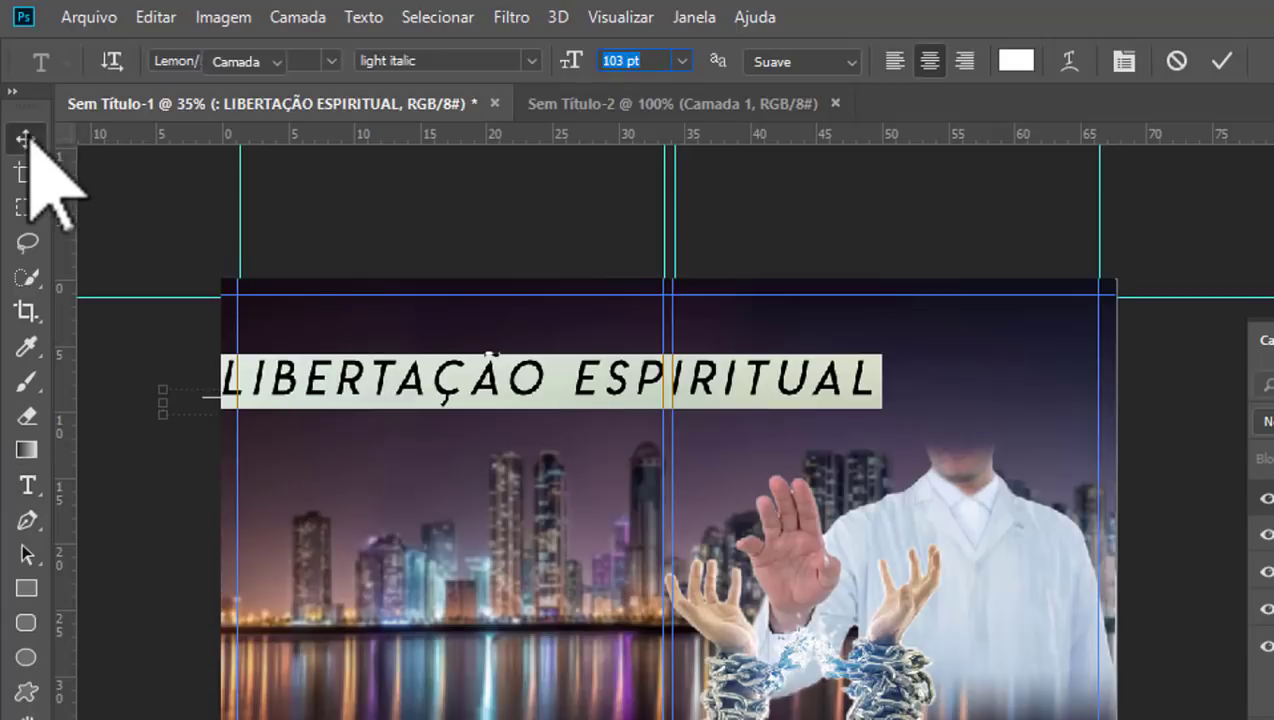
Step: Move the 103 pt title up and right, then reselect its text
left_click(26, 138)
left_click_drag(440, 390, 486, 366)
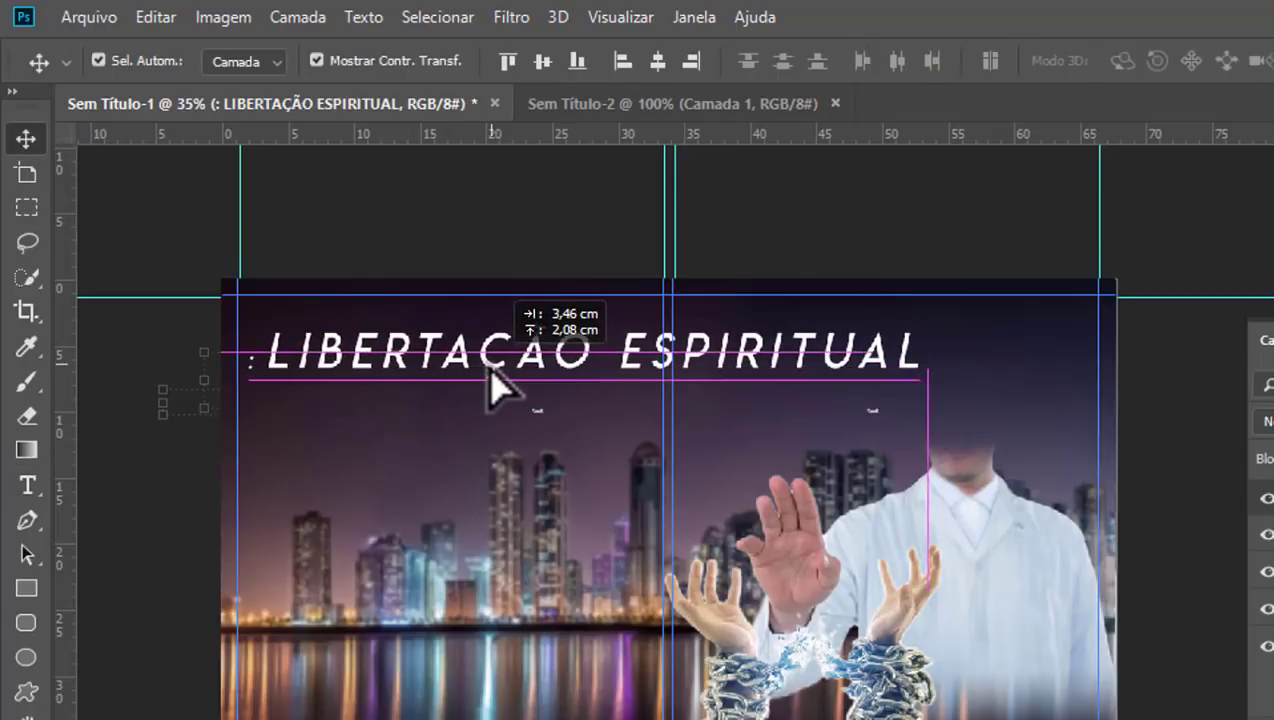
left_click(27, 485)
left_click_drag(268, 352, 985, 340)
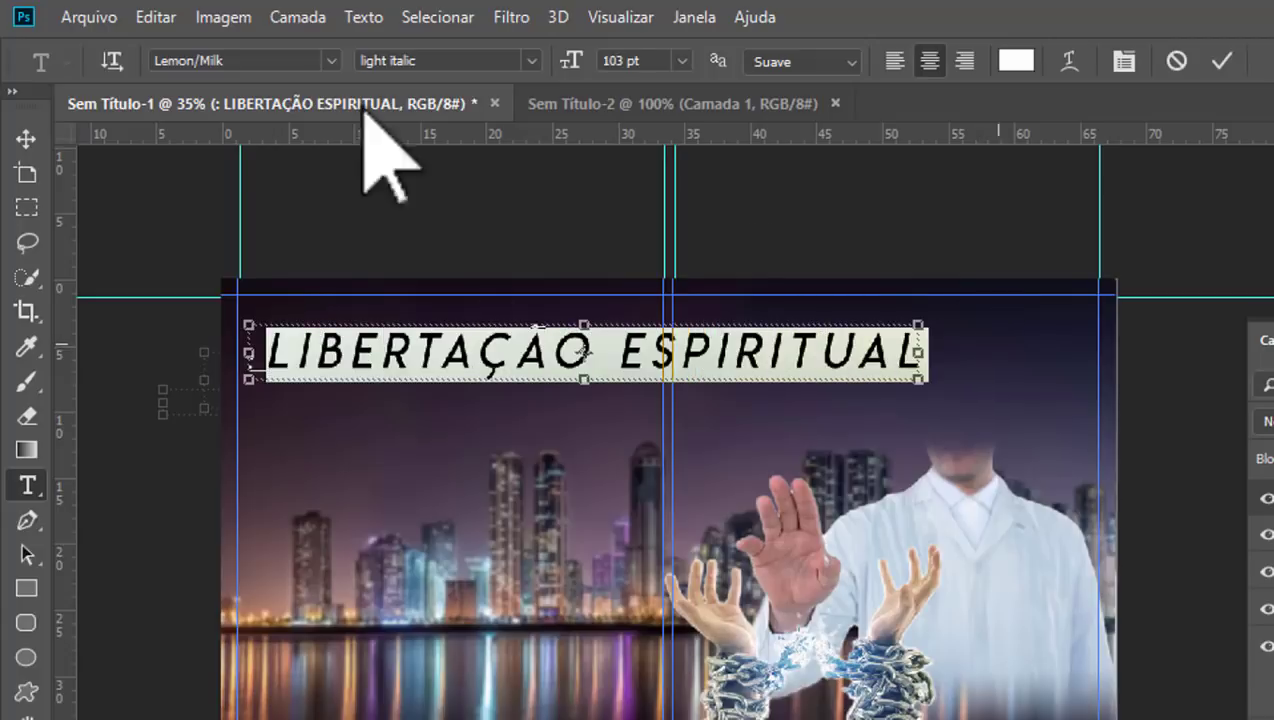
left_click(331, 62)
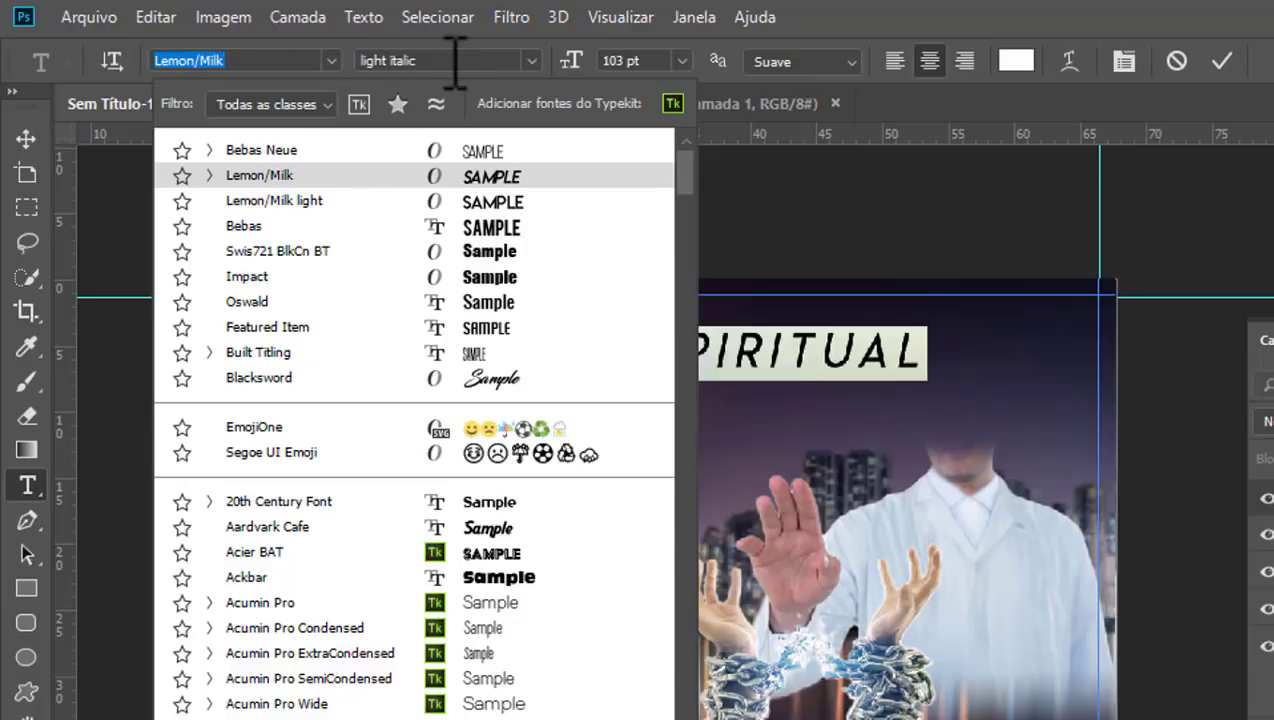
Step: Set the title to Lemon/Milk Bold and centre it across the poster top
left_click(540, 62)
left_click(533, 61)
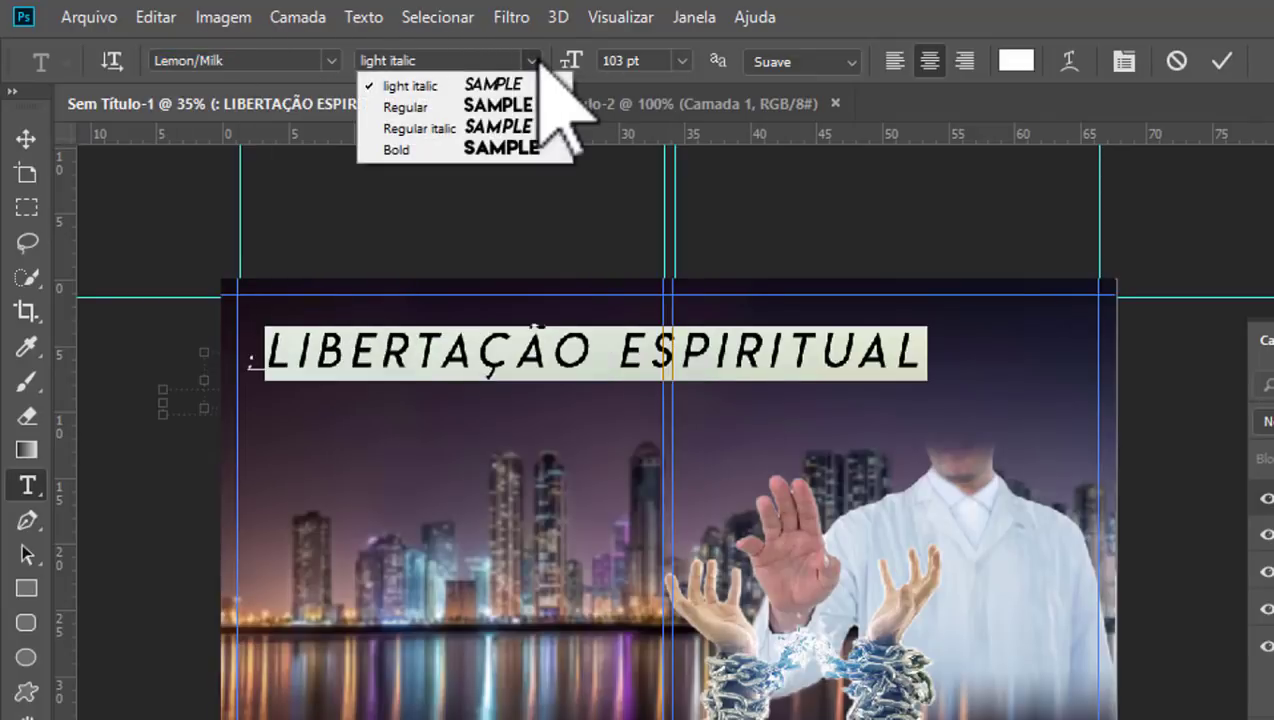
left_click(513, 155)
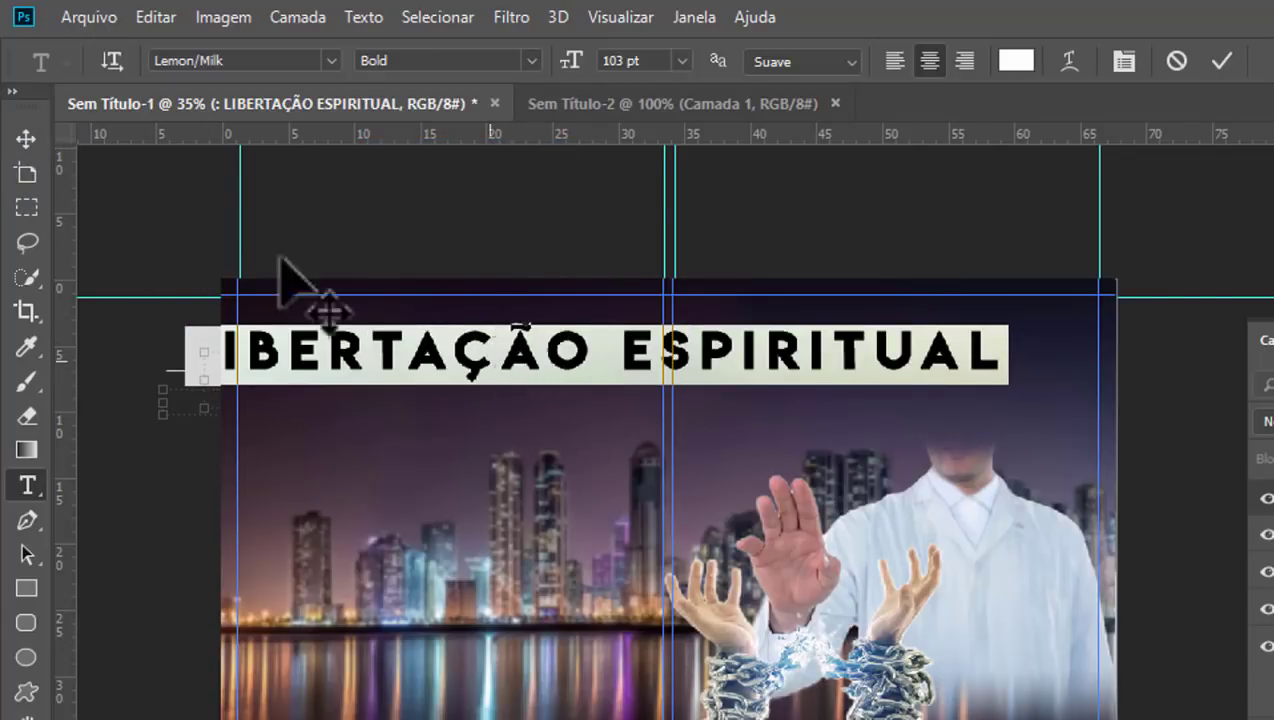
left_click(26, 138)
mouse_move(525, 390)
left_mouse_down()
mouse_move(580, 365)
mouse_move(595, 372)
left_mouse_up()
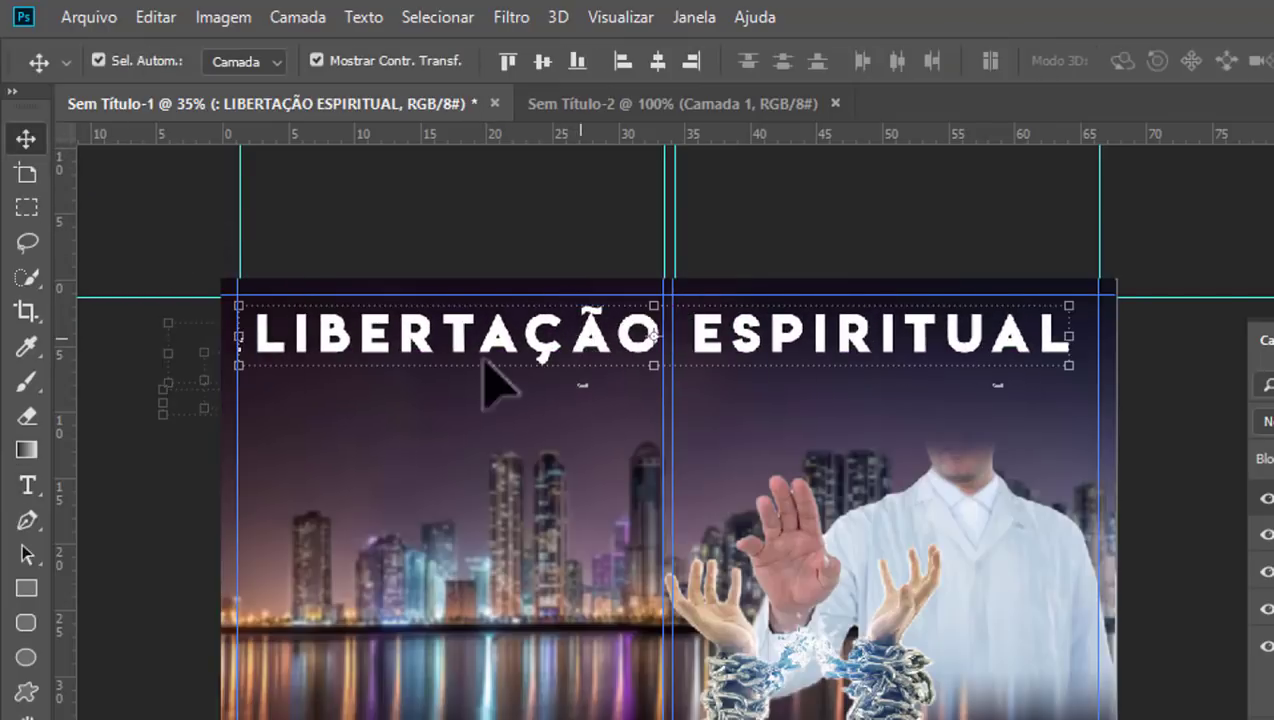
left_click(27, 486)
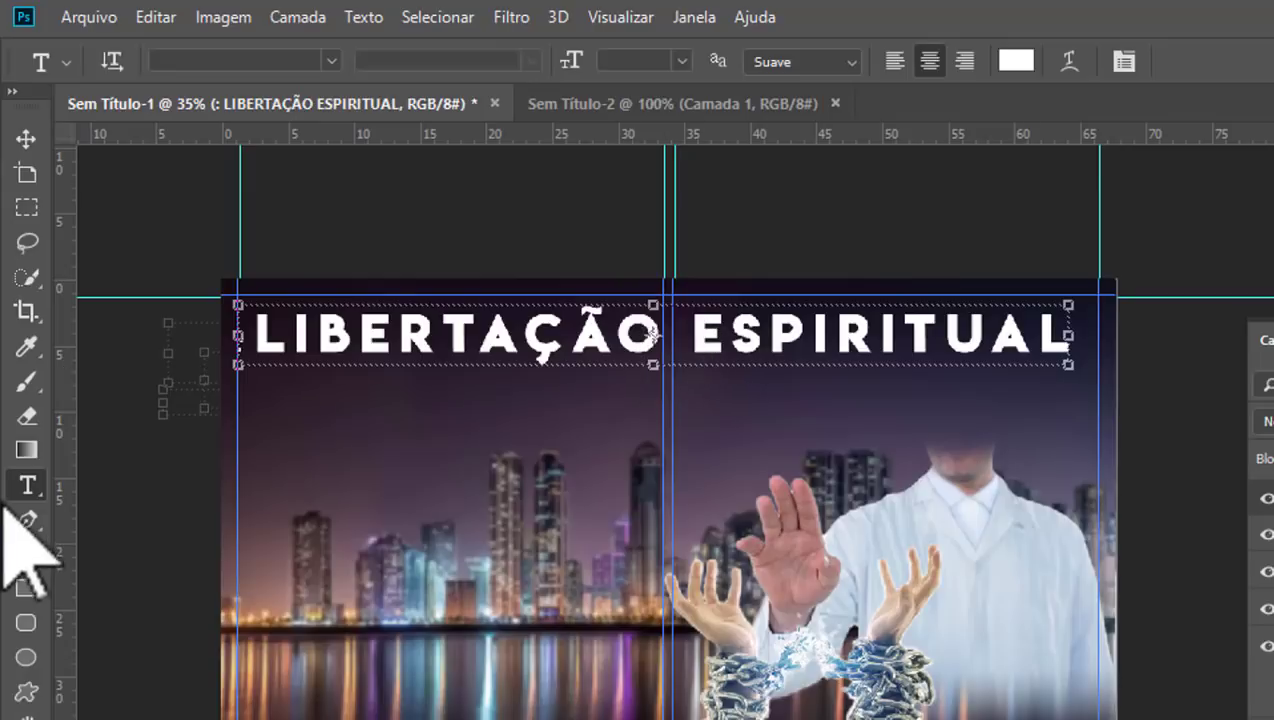
Step: Delete ESPIRITUAL so the title reads just LIBERTAÇÃO
left_click_drag(690, 328, 1210, 393)
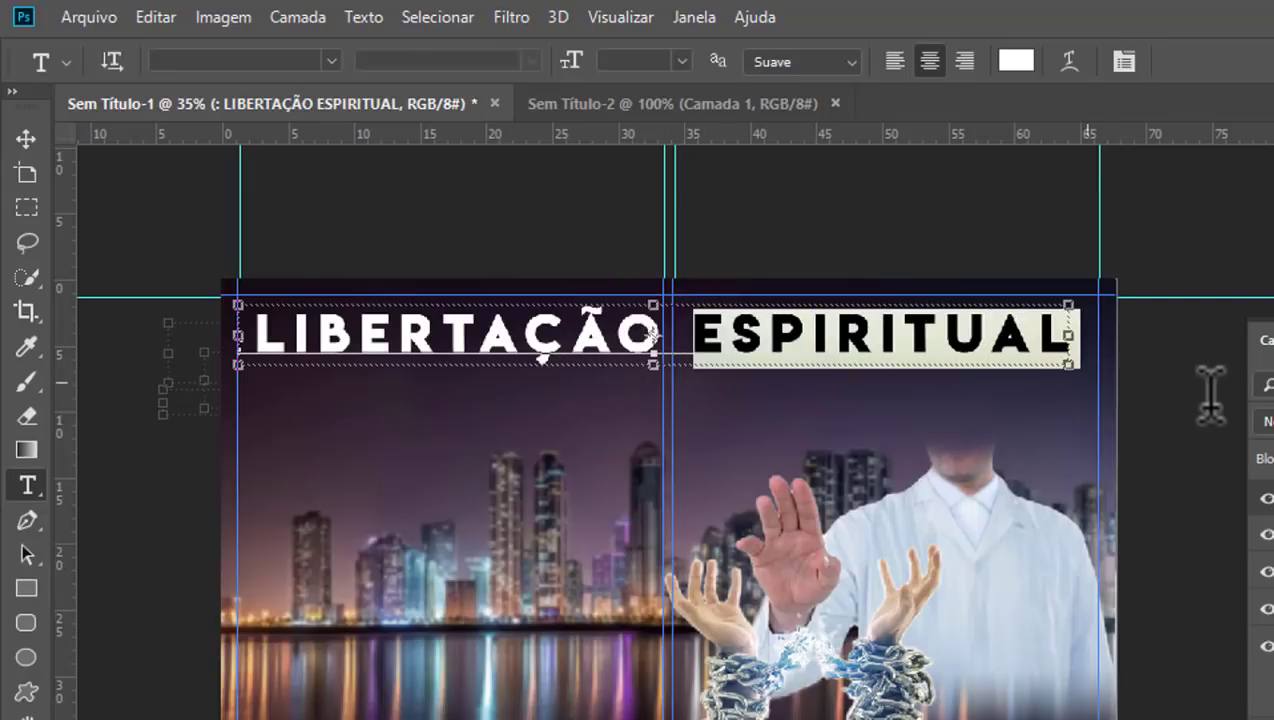
key("BackSpace")
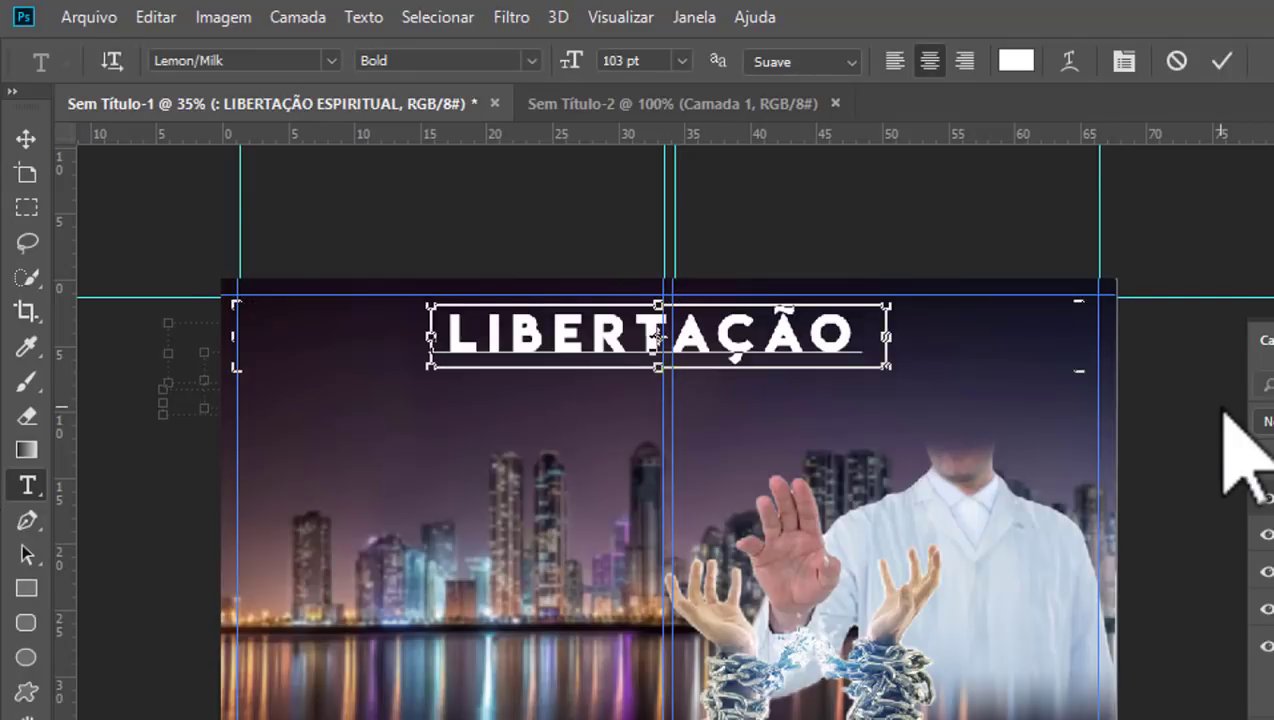
left_click(26, 138)
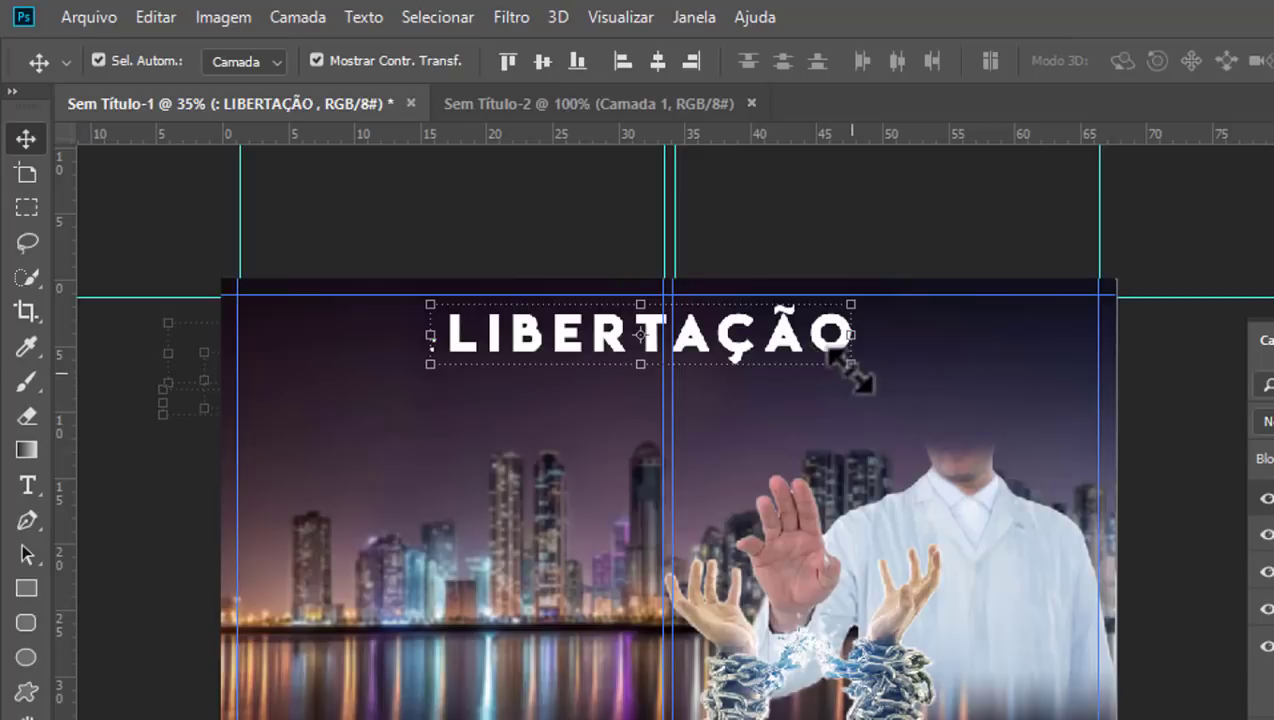
Step: Move LIBERTAÇÃO right and scale it up to about 184%
left_click_drag(850, 362, 1060, 455)
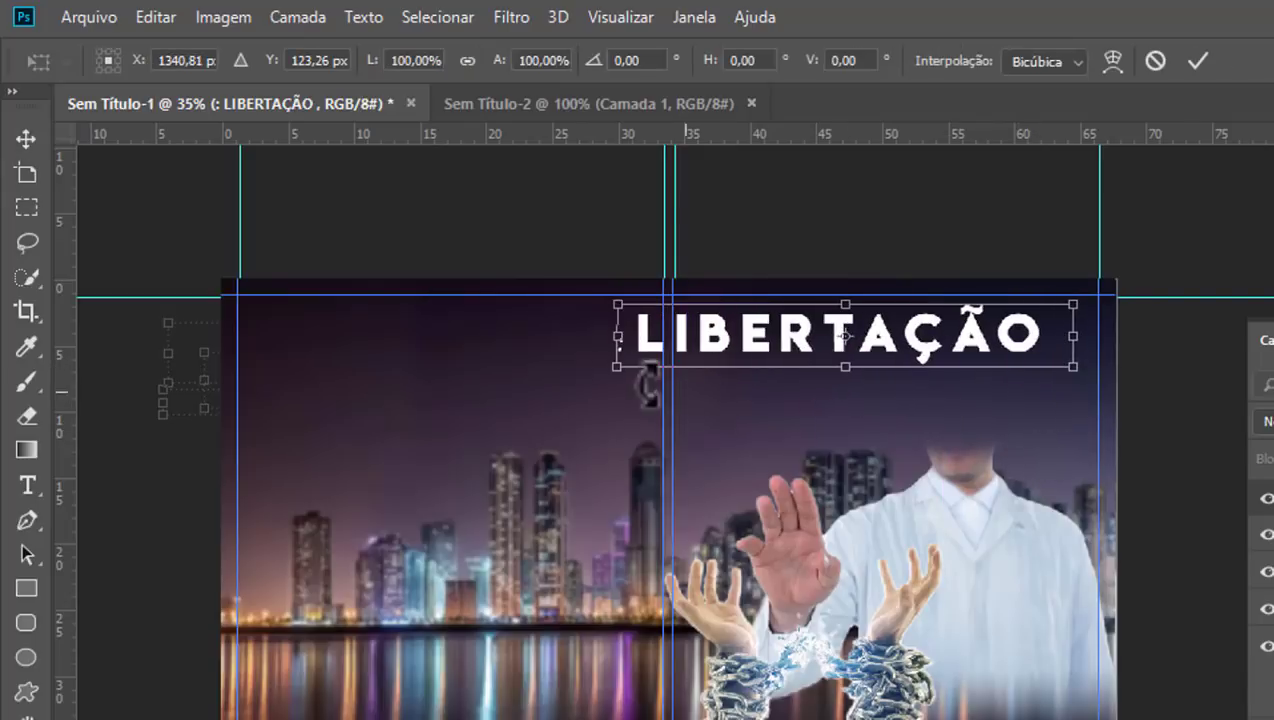
left_click_drag(610, 376, 310, 448)
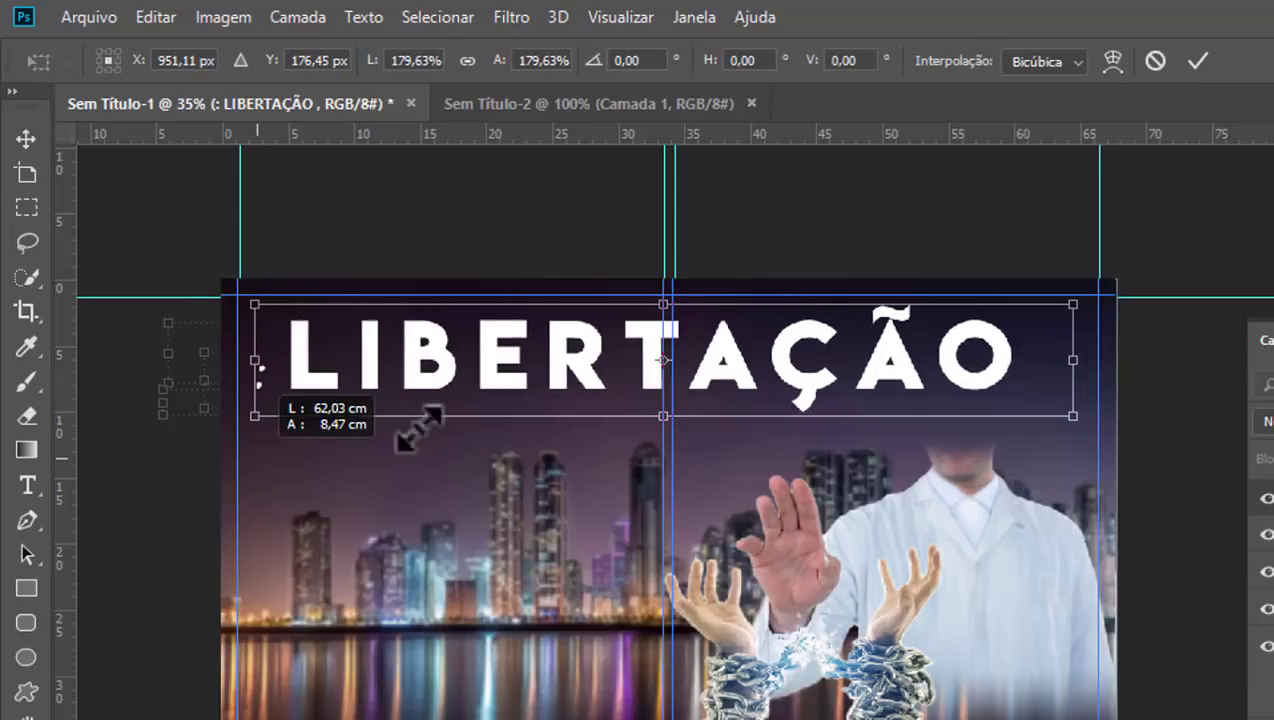
left_click_drag(310, 448, 300, 445)
left_click_drag(1070, 415, 1090, 420)
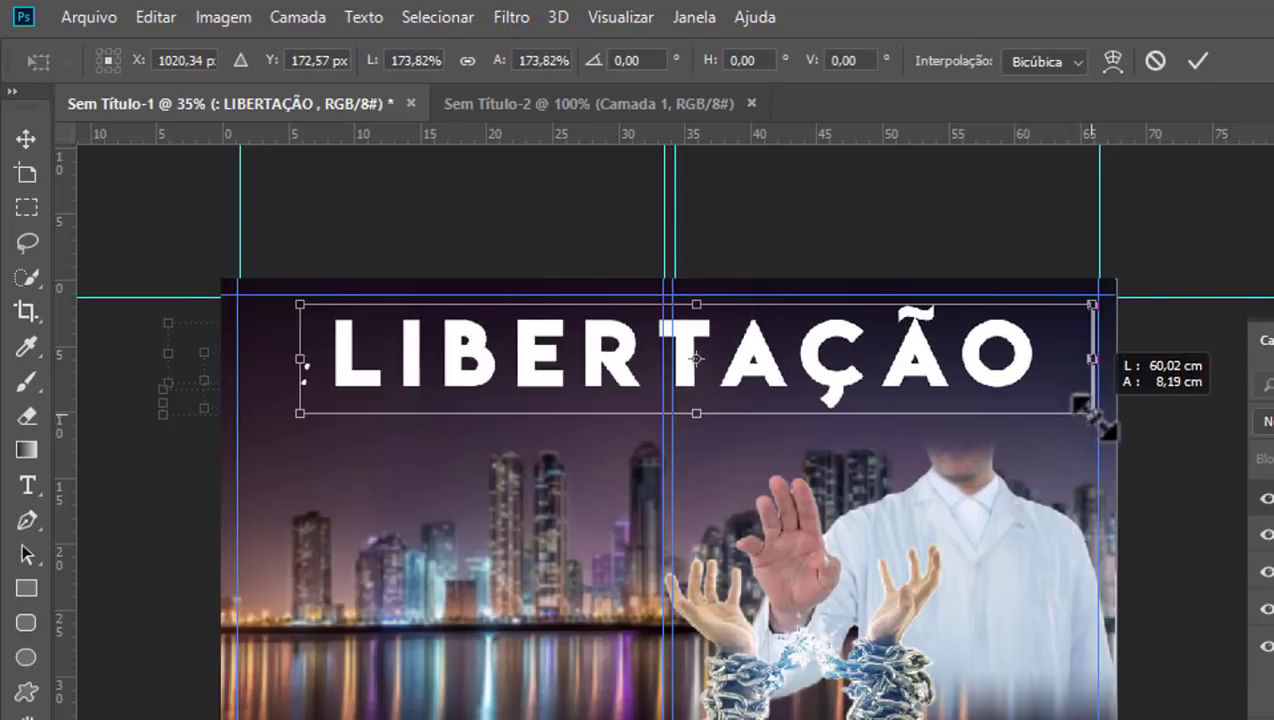
left_click_drag(301, 421, 257, 440)
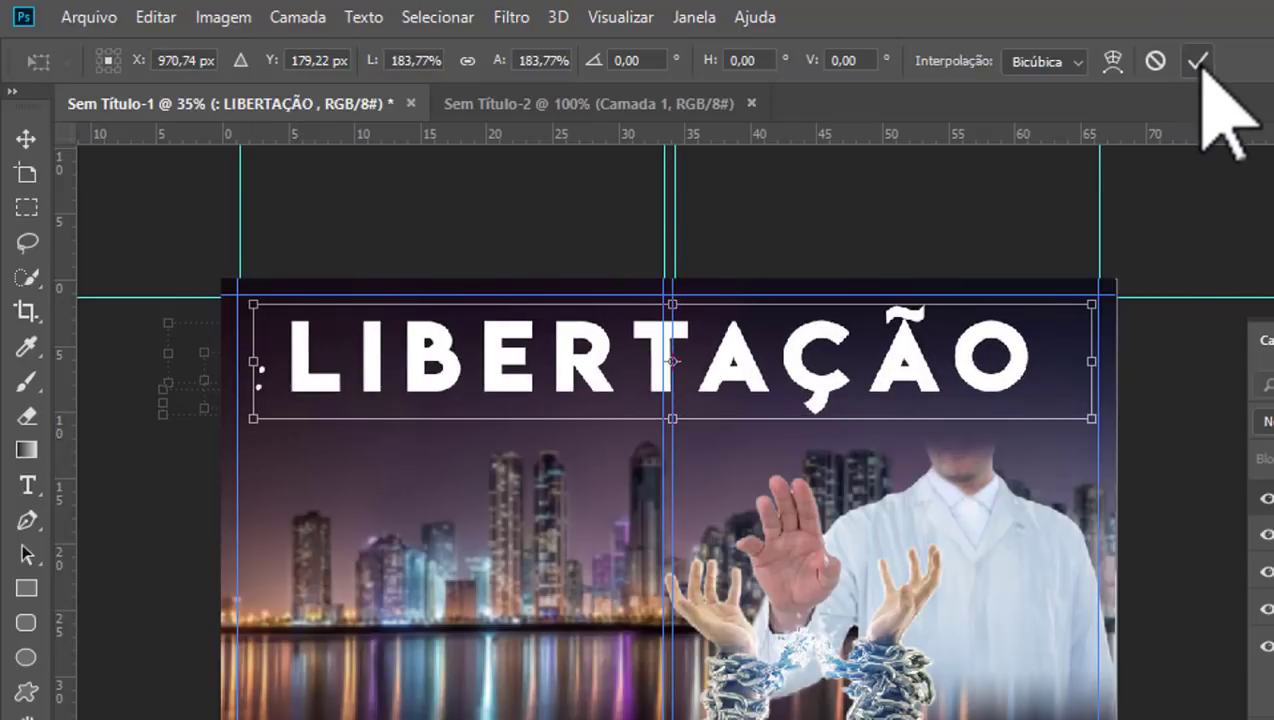
left_click(1197, 62)
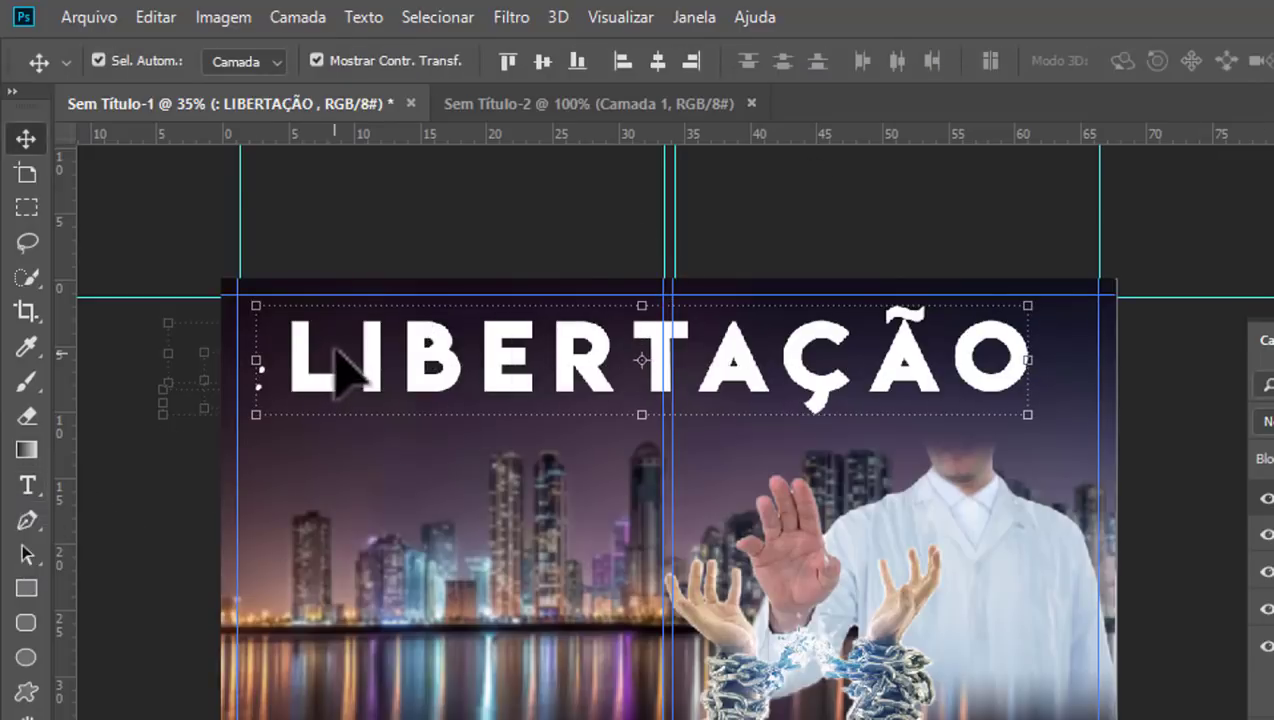
Step: Scale LIBERTAÇÃO again to about 106% so it spans the poster top
left_click(27, 485)
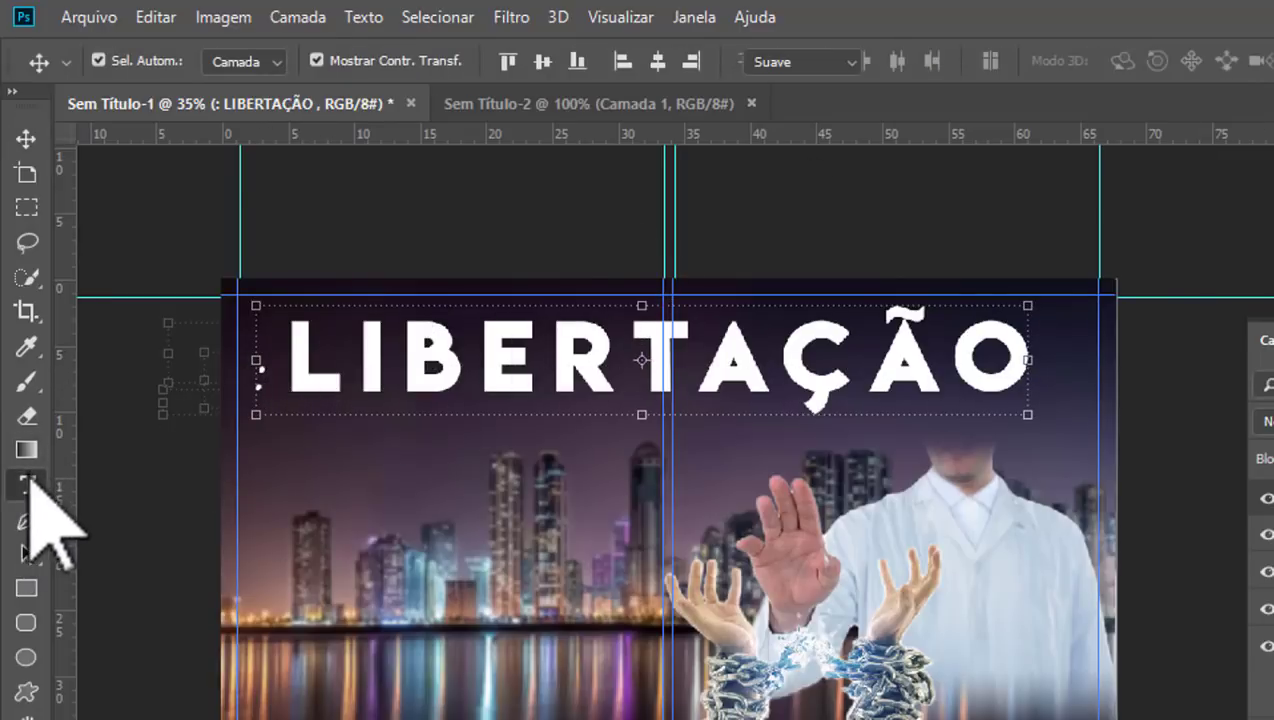
left_click(245, 376)
key("Escape")
key("v")
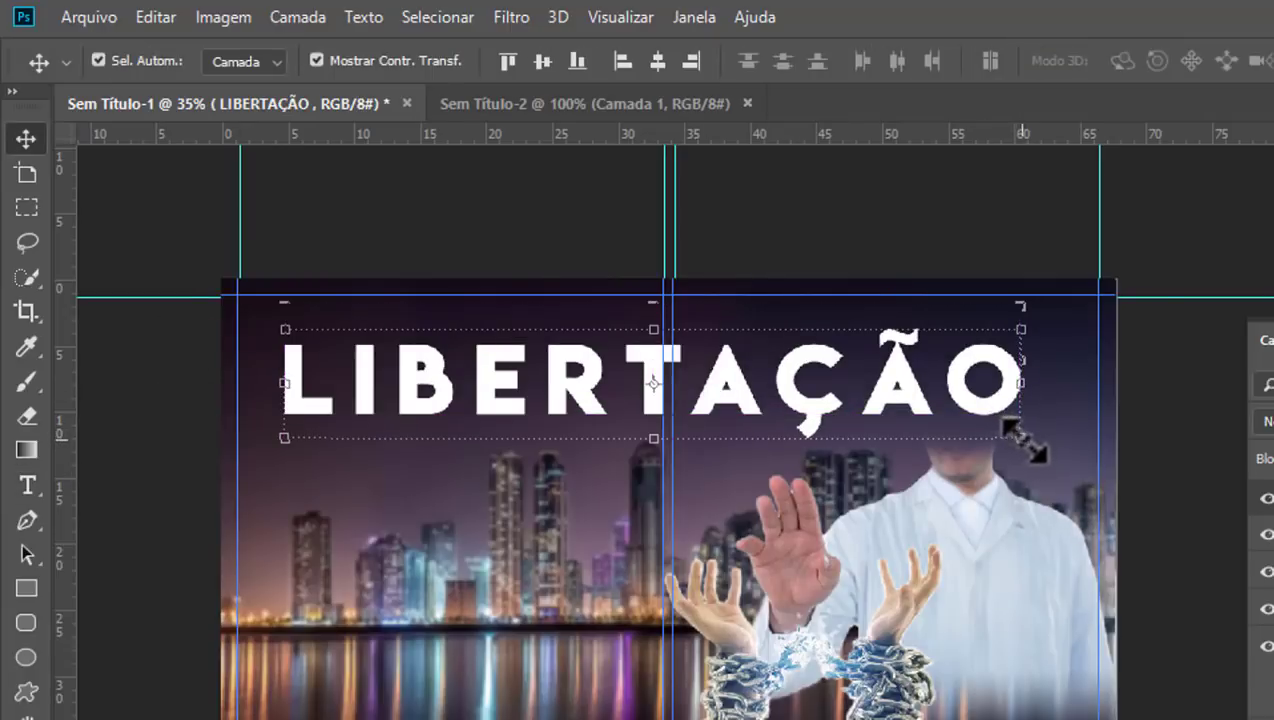
left_click_drag(1025, 440, 1060, 470)
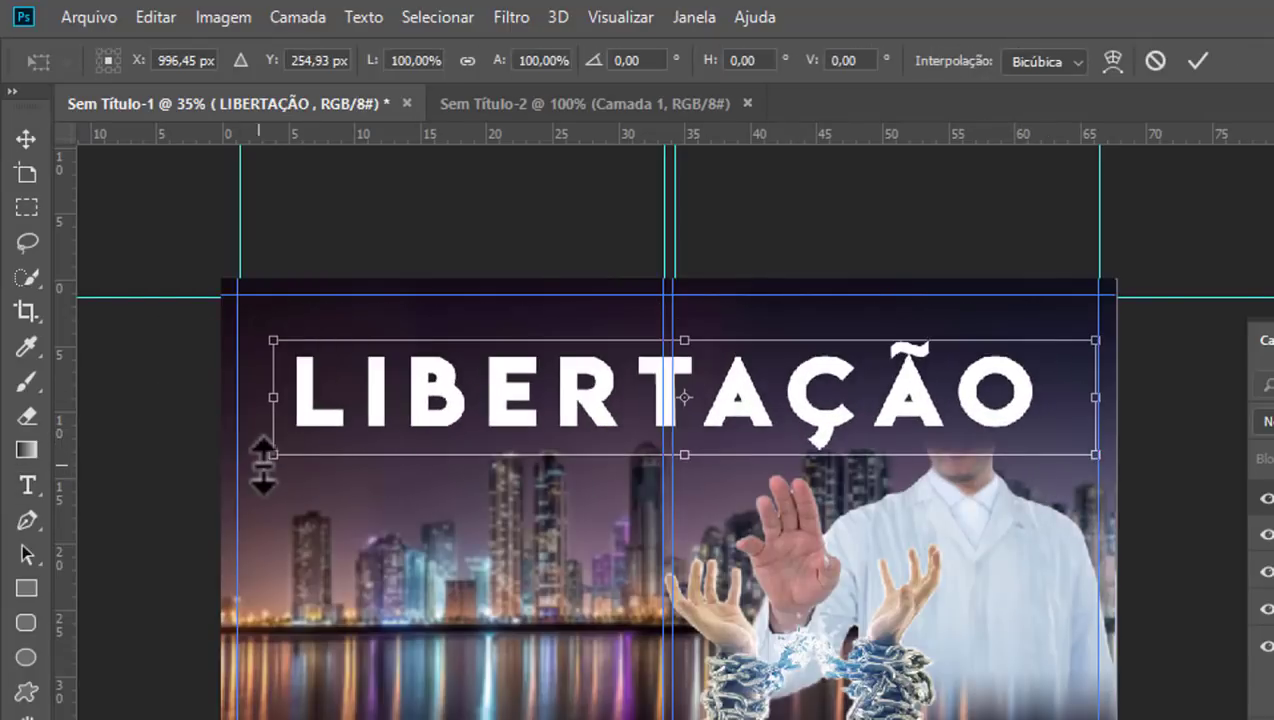
left_click_drag(271, 462, 229, 477)
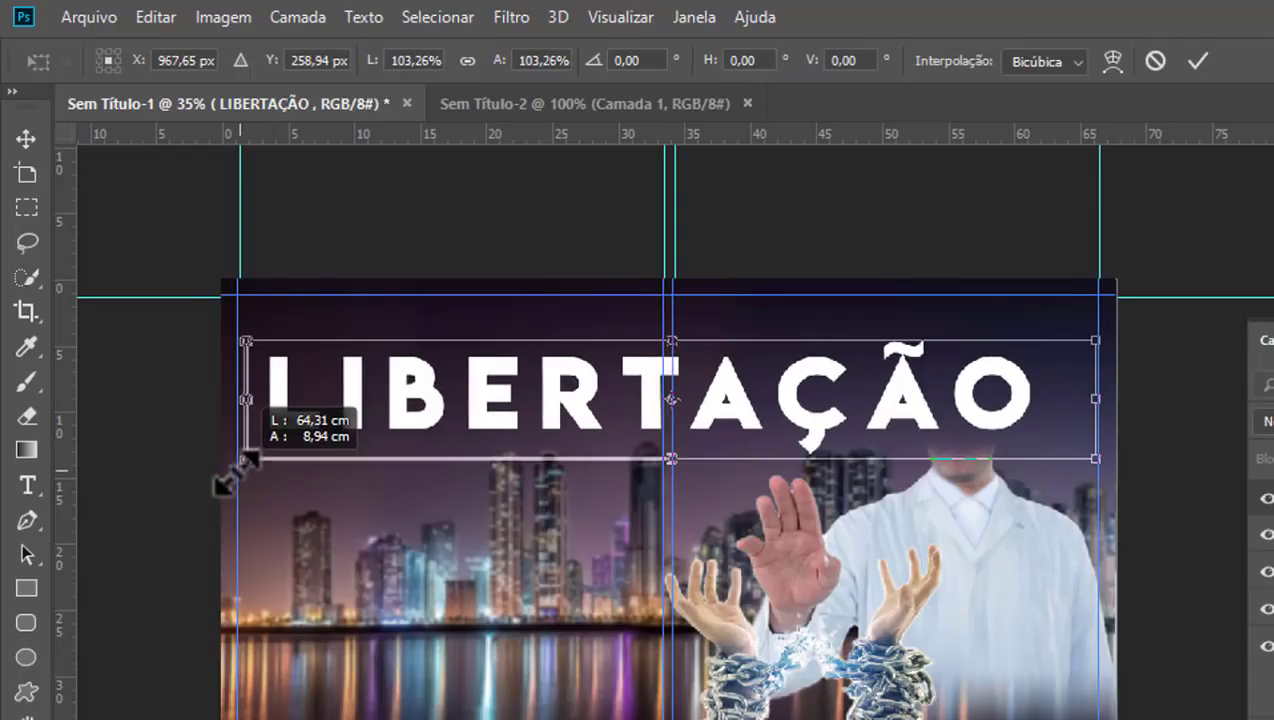
left_click_drag(229, 477, 215, 477)
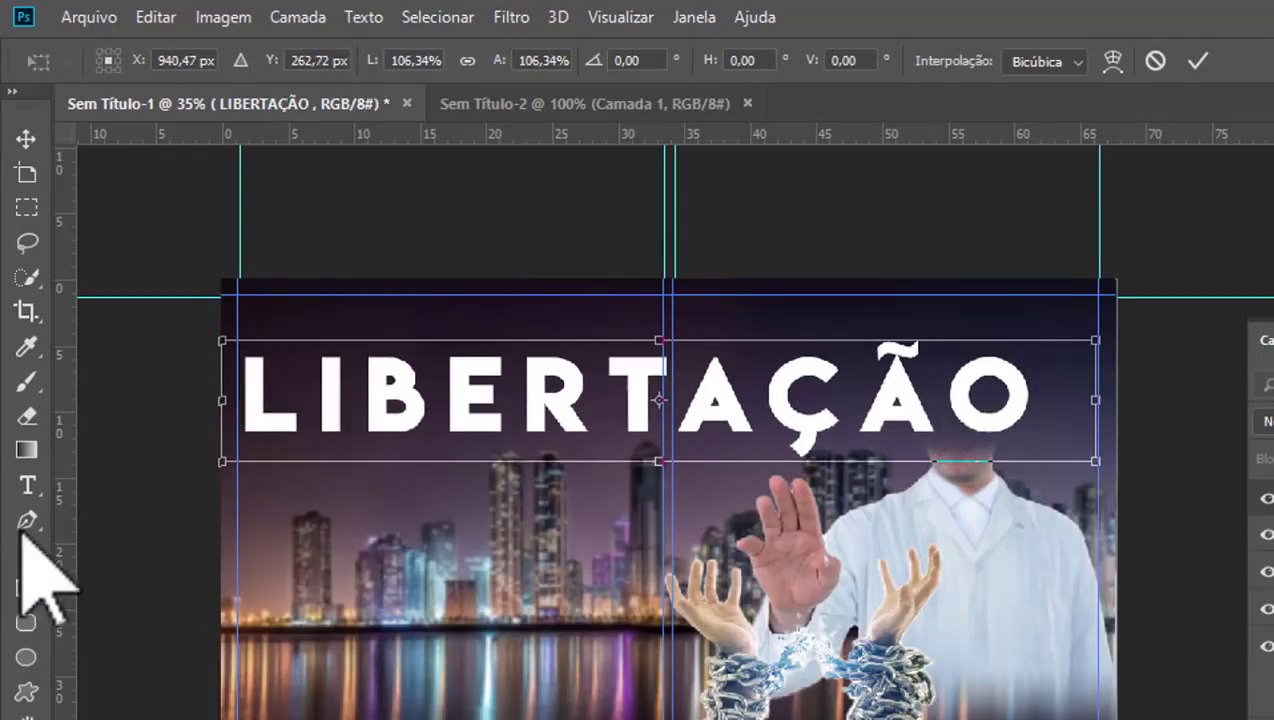
left_click(1197, 61)
left_click(27, 485)
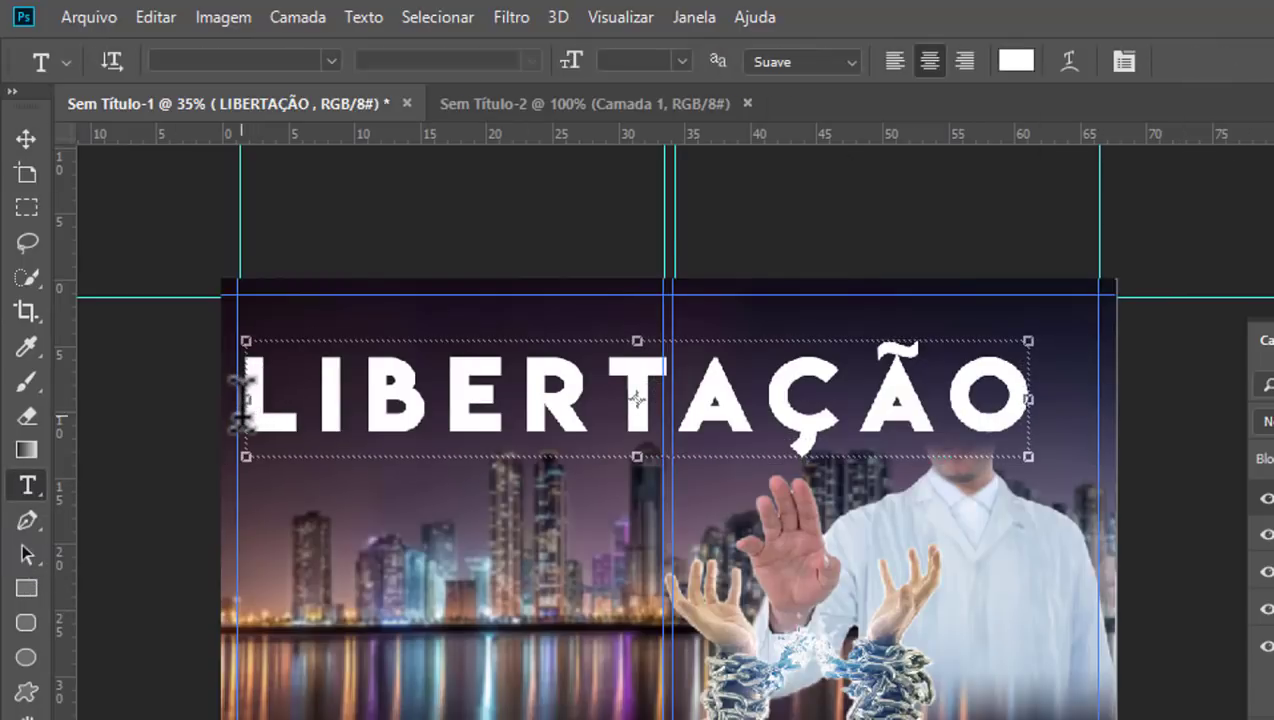
Step: Select all letters of the LIBERTAÇÃO title and bring up the Character panel
left_click_drag(243, 400, 1088, 405)
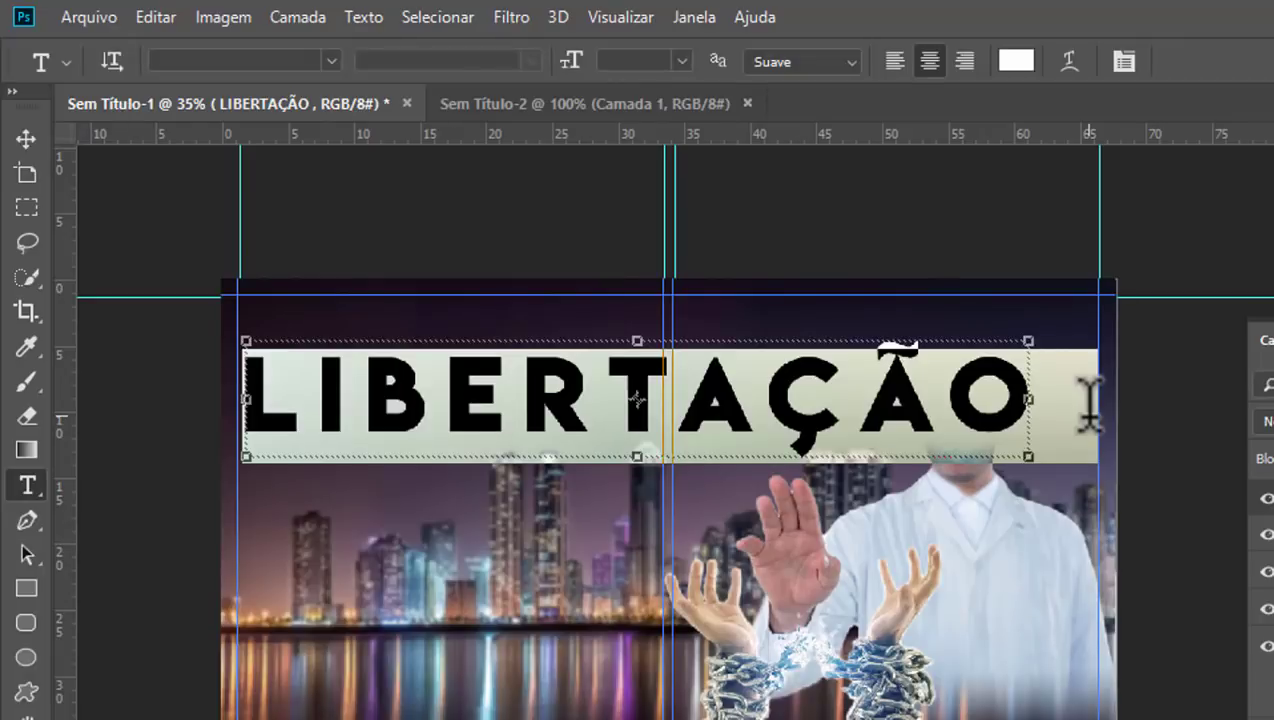
left_click(1088, 405)
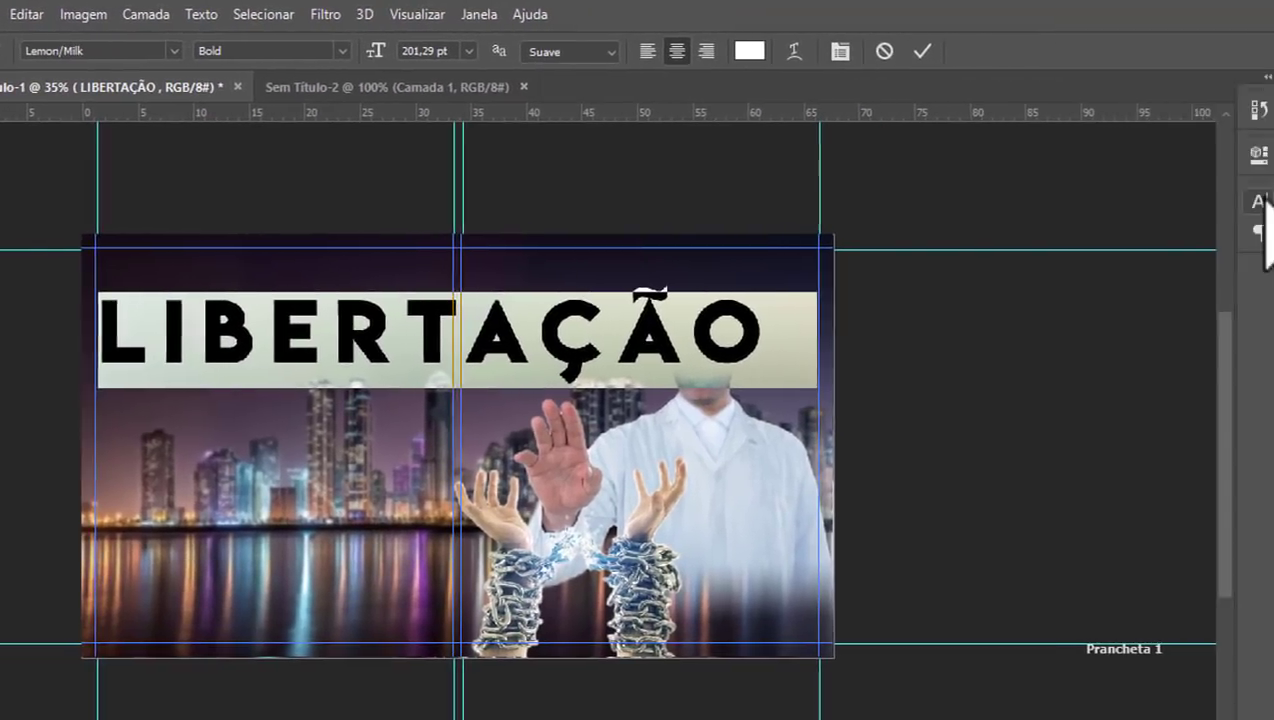
left_click(1237, 202)
left_click(1237, 202)
left_click(457, 14)
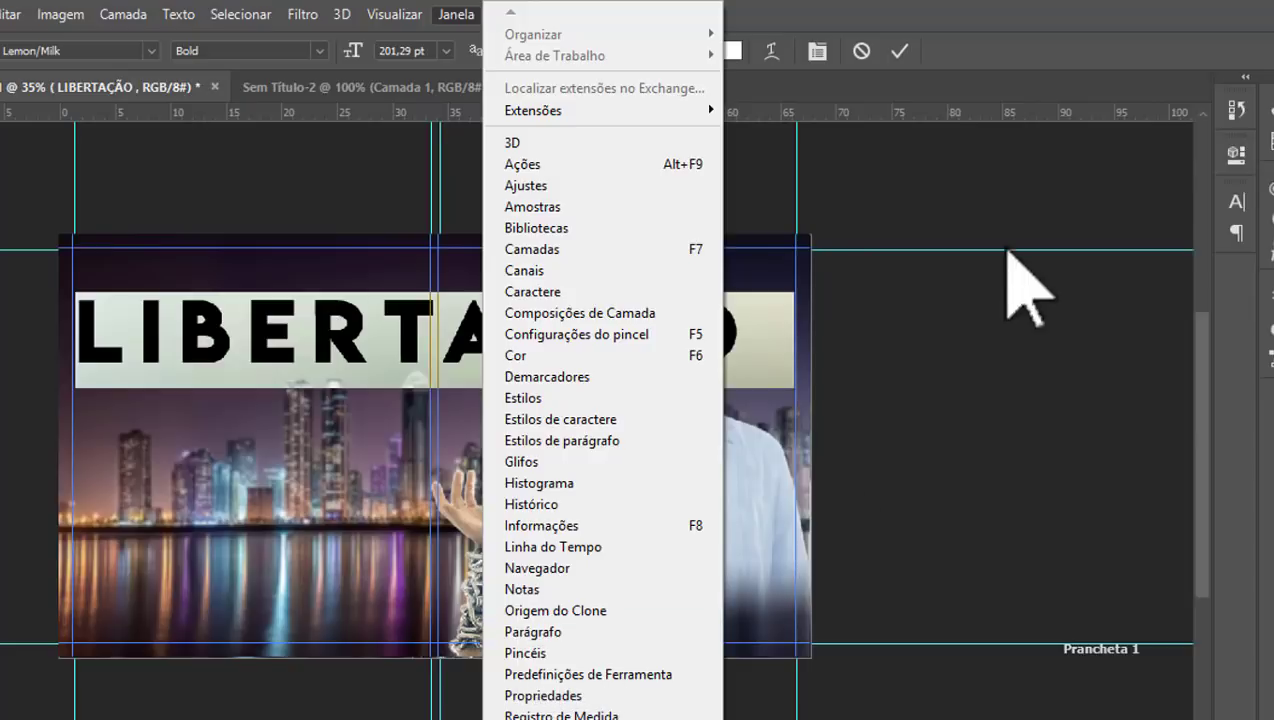
left_click(1242, 197)
left_click(1242, 197)
type("210")
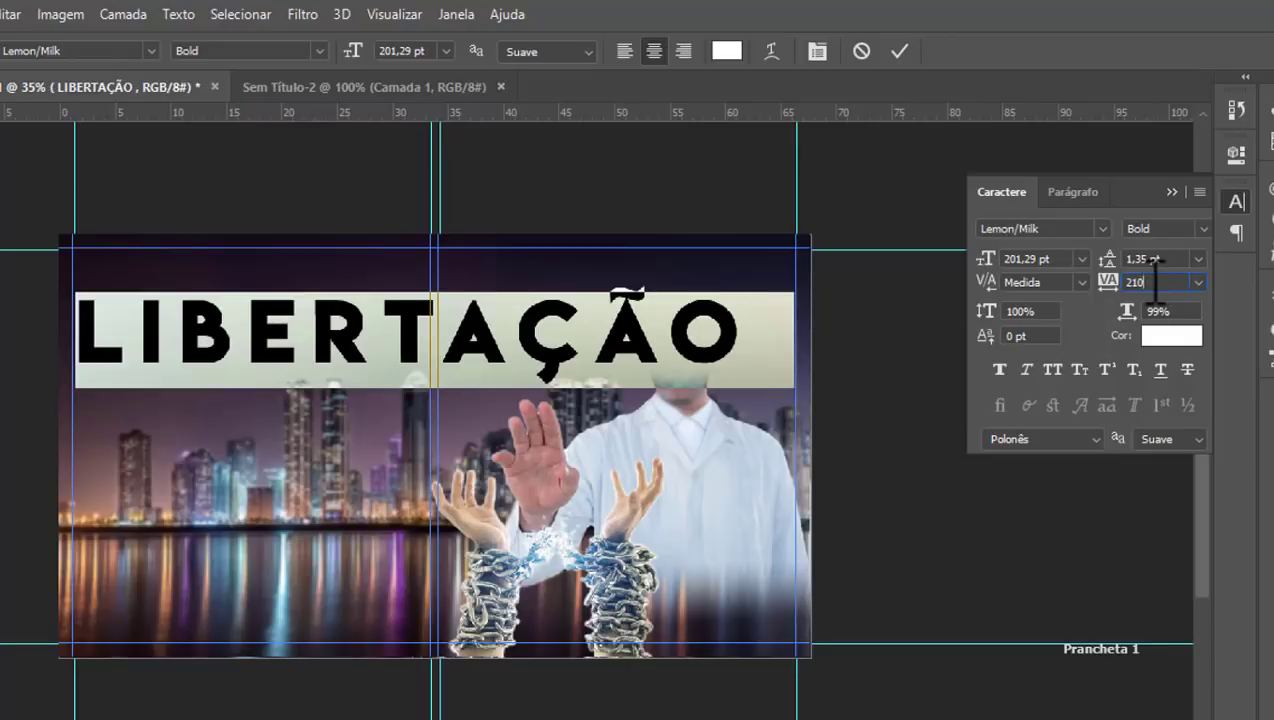
Step: Lower the title's tracking from 210 to -30 and commit the edit
key("Return")
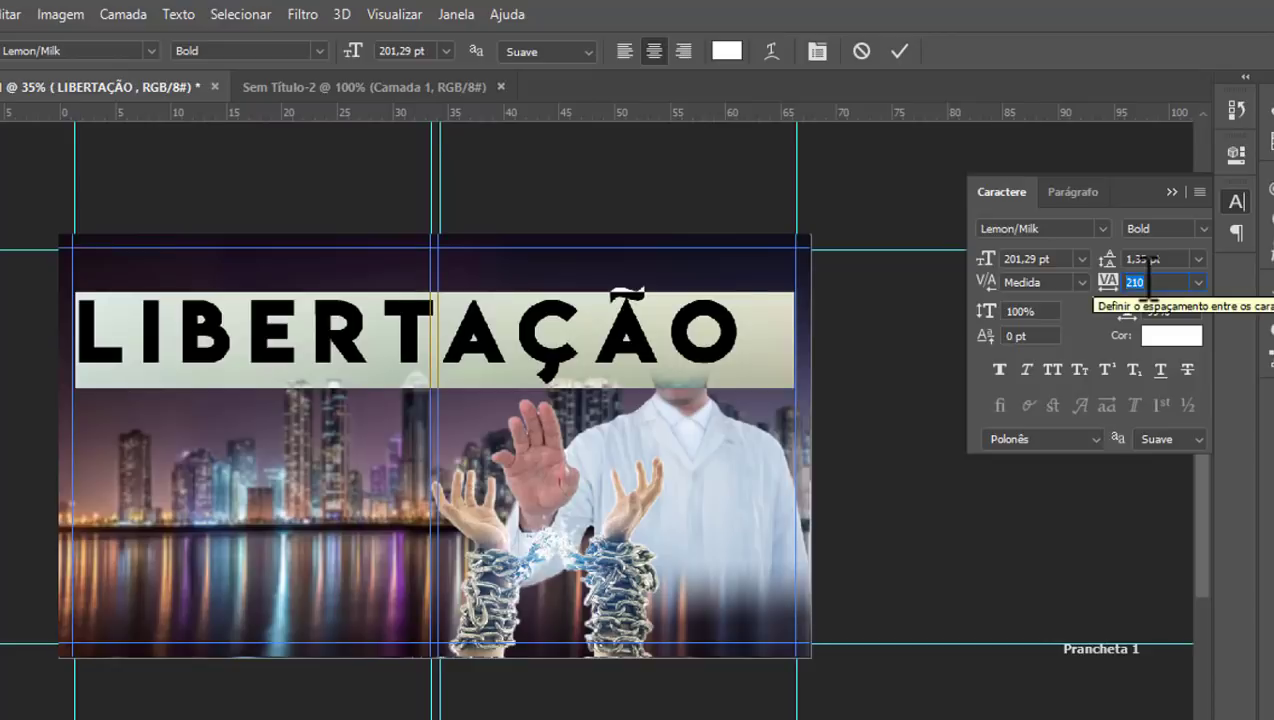
scroll(1148, 285, "down", 3)
scroll(1148, 285, "down", 4)
scroll(1148, 285, "down", 3)
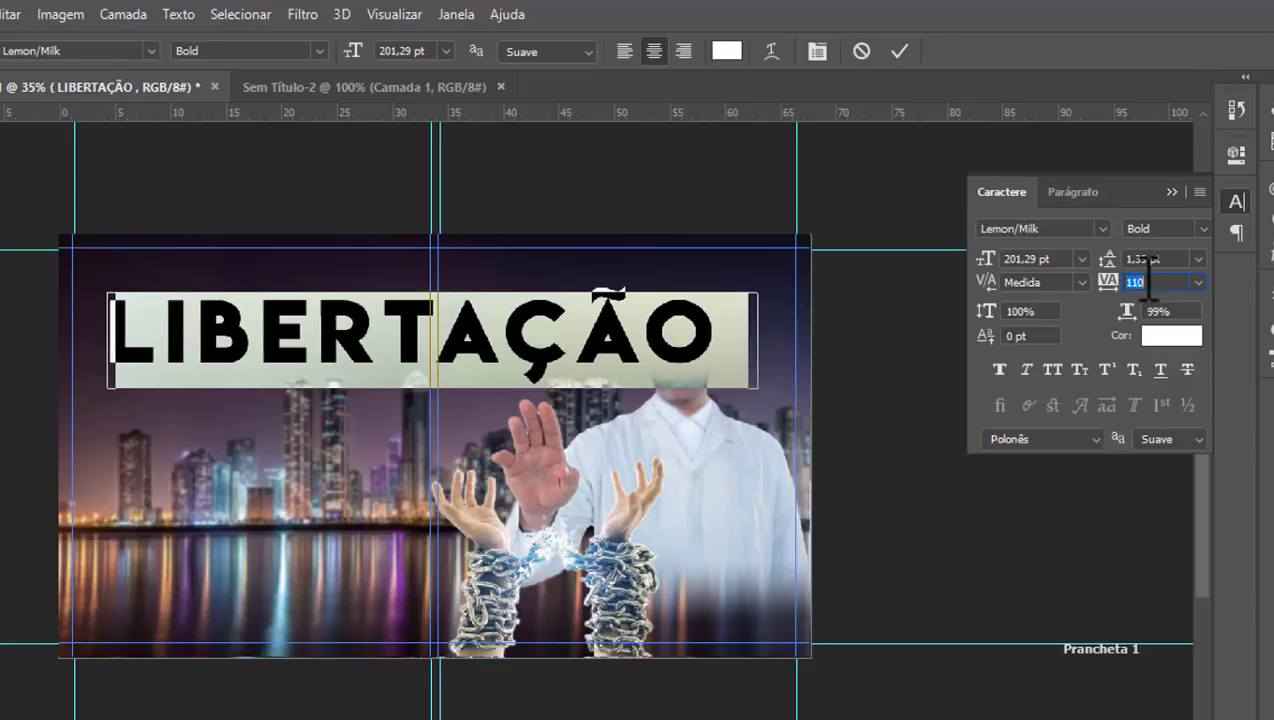
scroll(1148, 285, "down", 4)
scroll(1148, 285, "down", 4)
scroll(1148, 285, "down", 2)
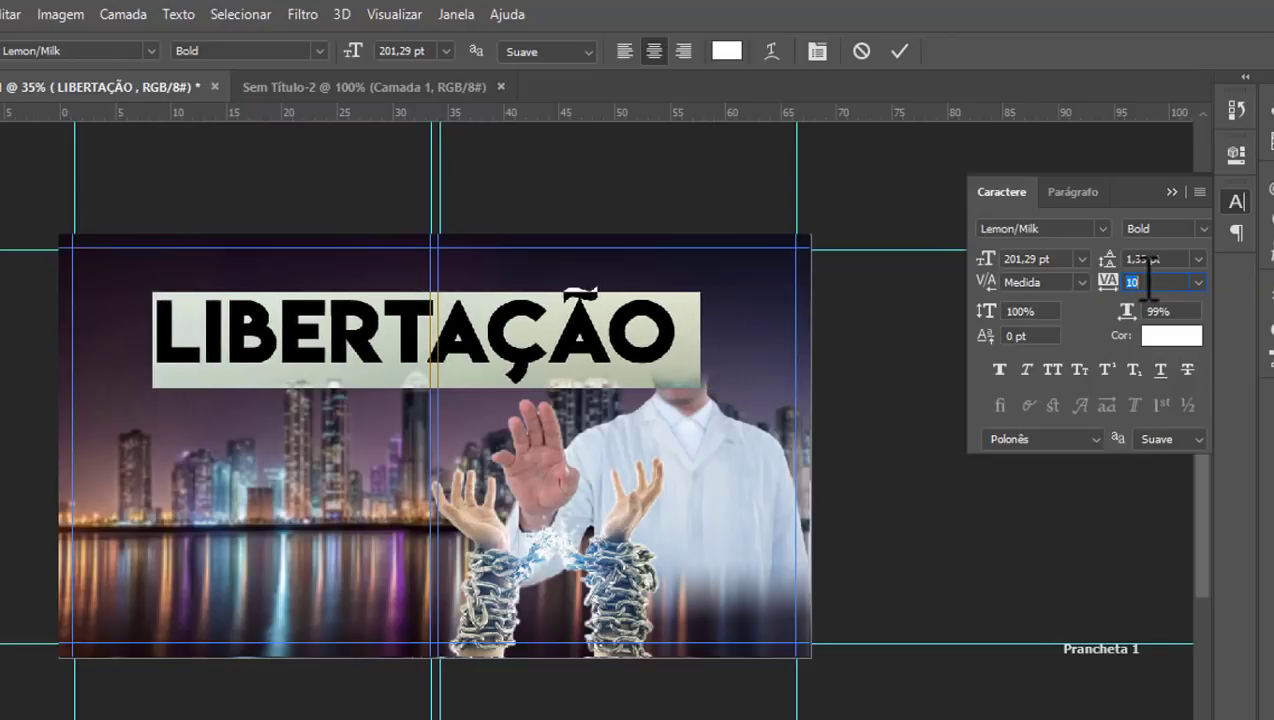
scroll(1148, 285, "down", 2)
scroll(1148, 285, "down", 2)
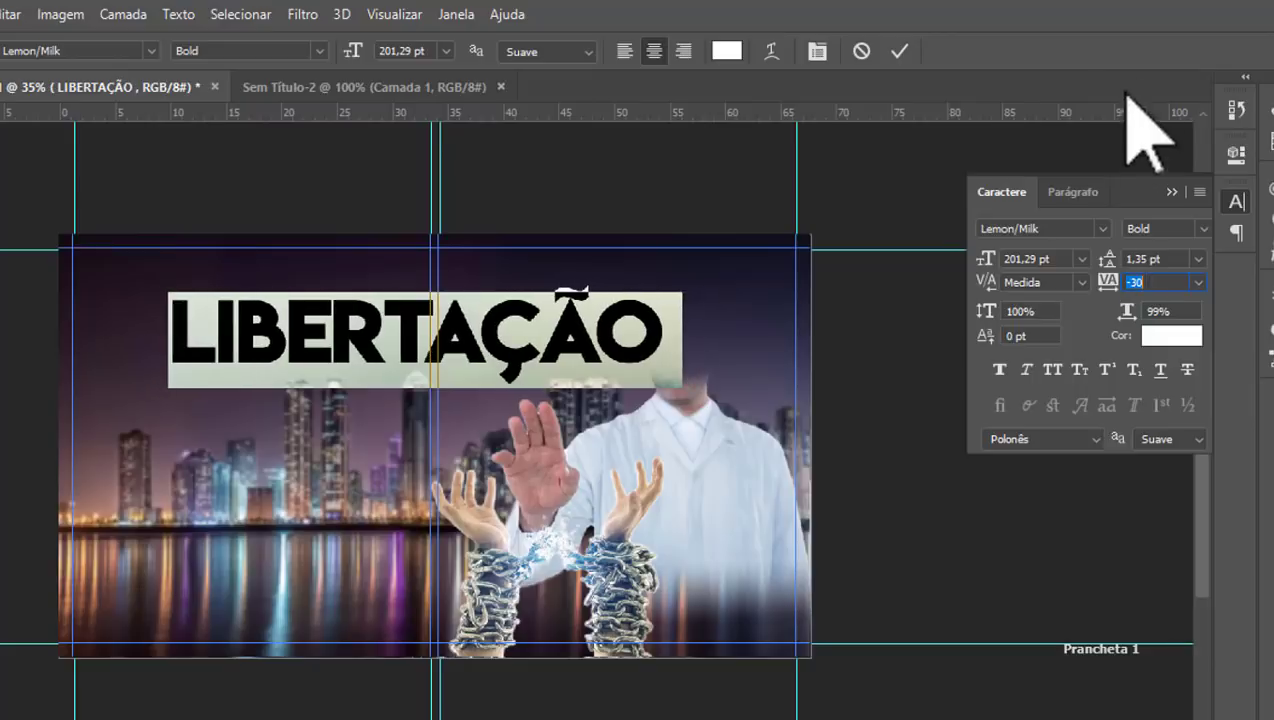
left_click(901, 52)
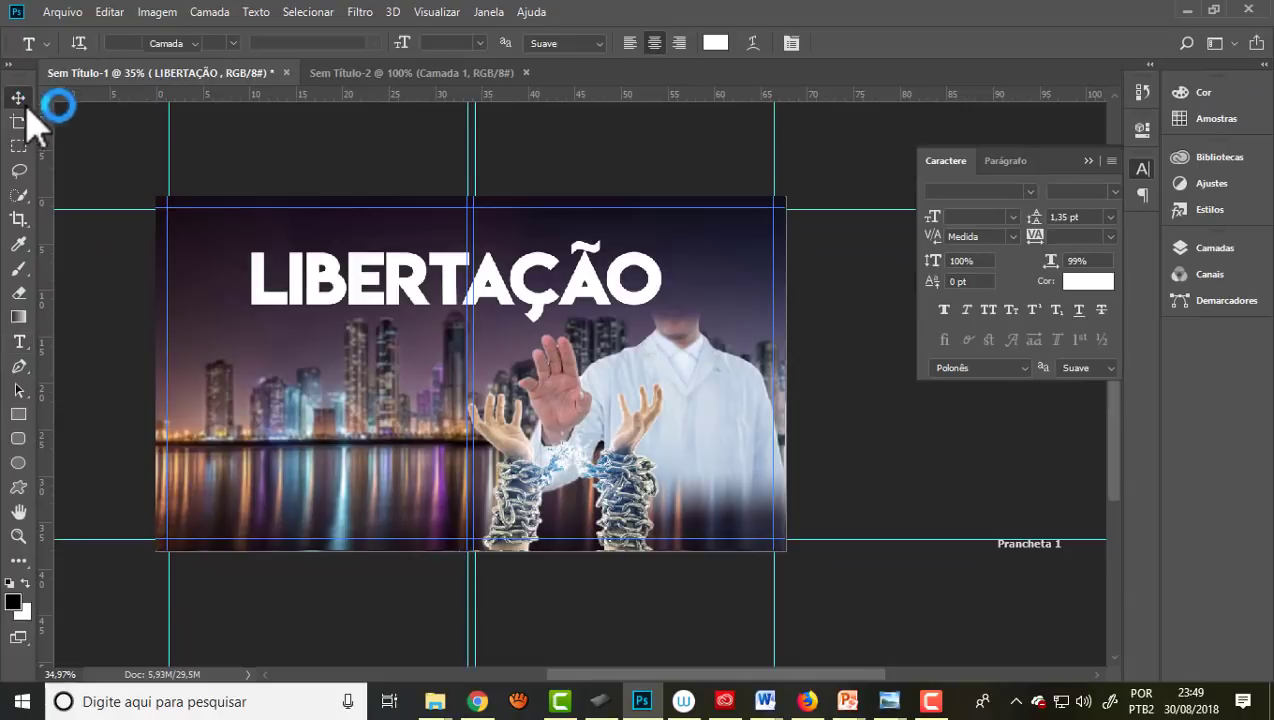
Step: Scale the LIBERTAÇÃO title to about 129% and raise it toward the top of the poster
left_click(22, 100)
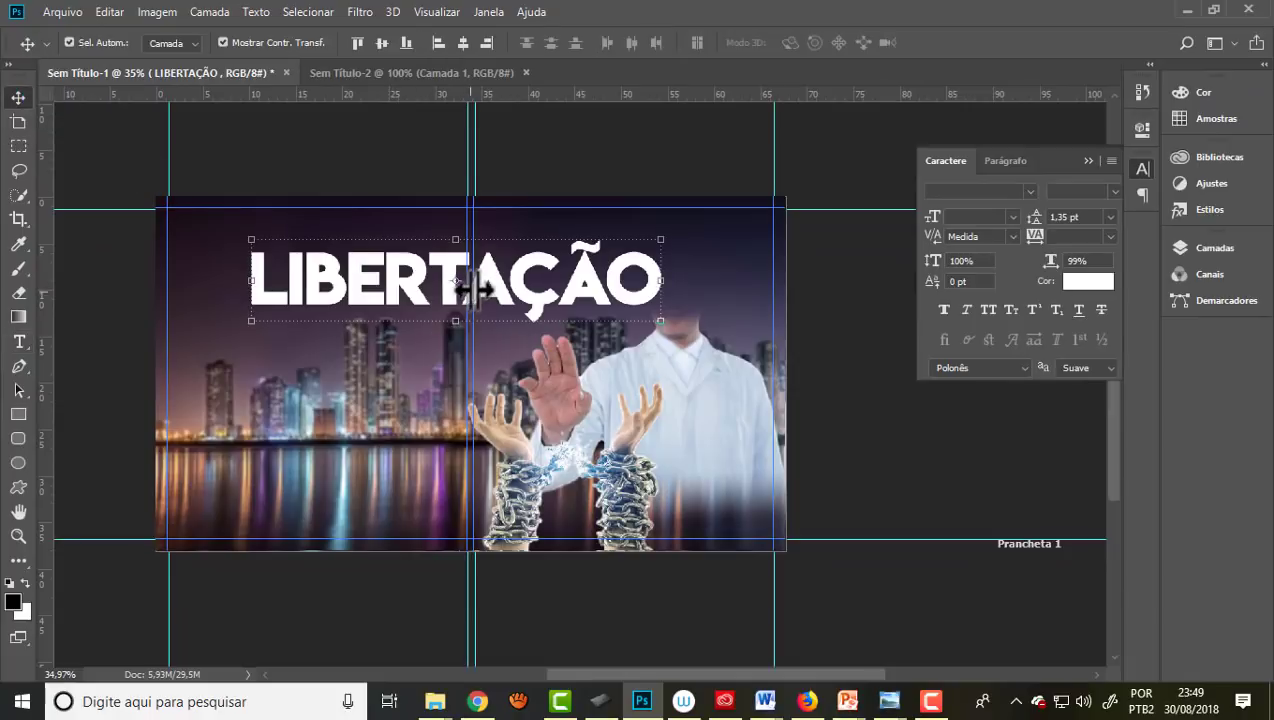
mouse_move(495, 286)
left_mouse_down()
mouse_move(492, 270)
mouse_move(498, 292)
left_mouse_up()
left_click_drag(666, 240, 720, 214)
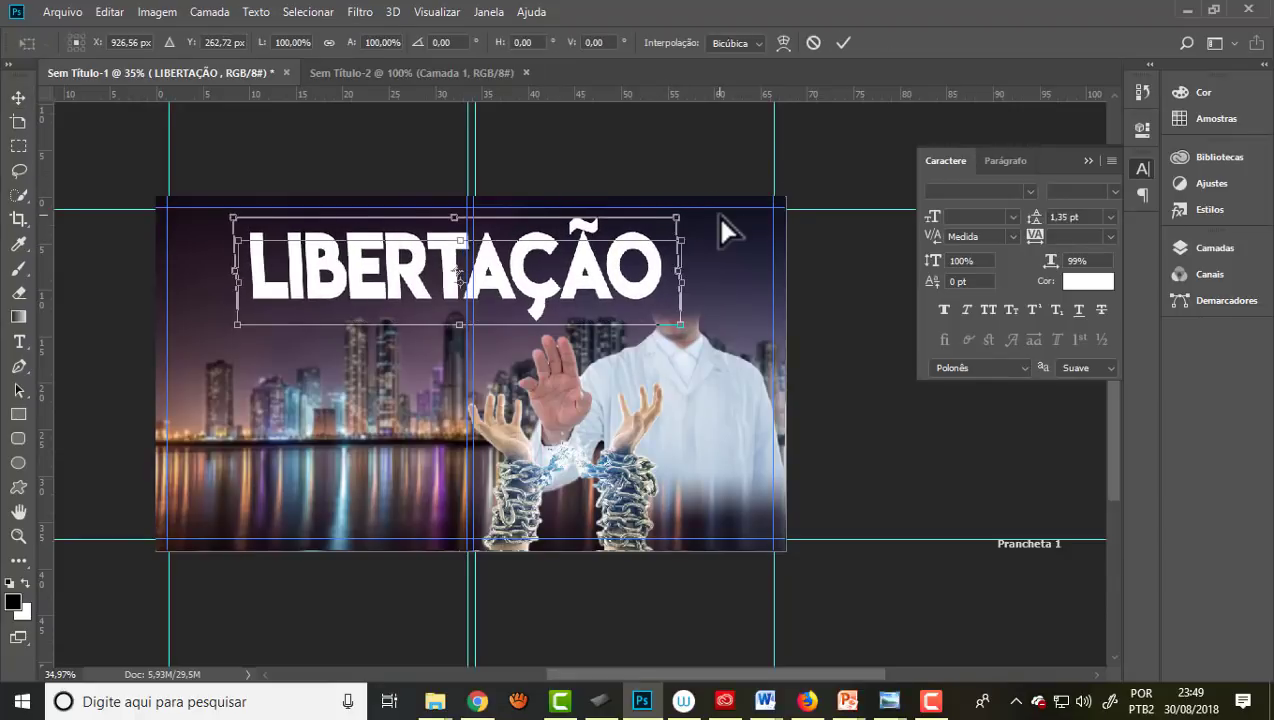
key("ctrl+z")
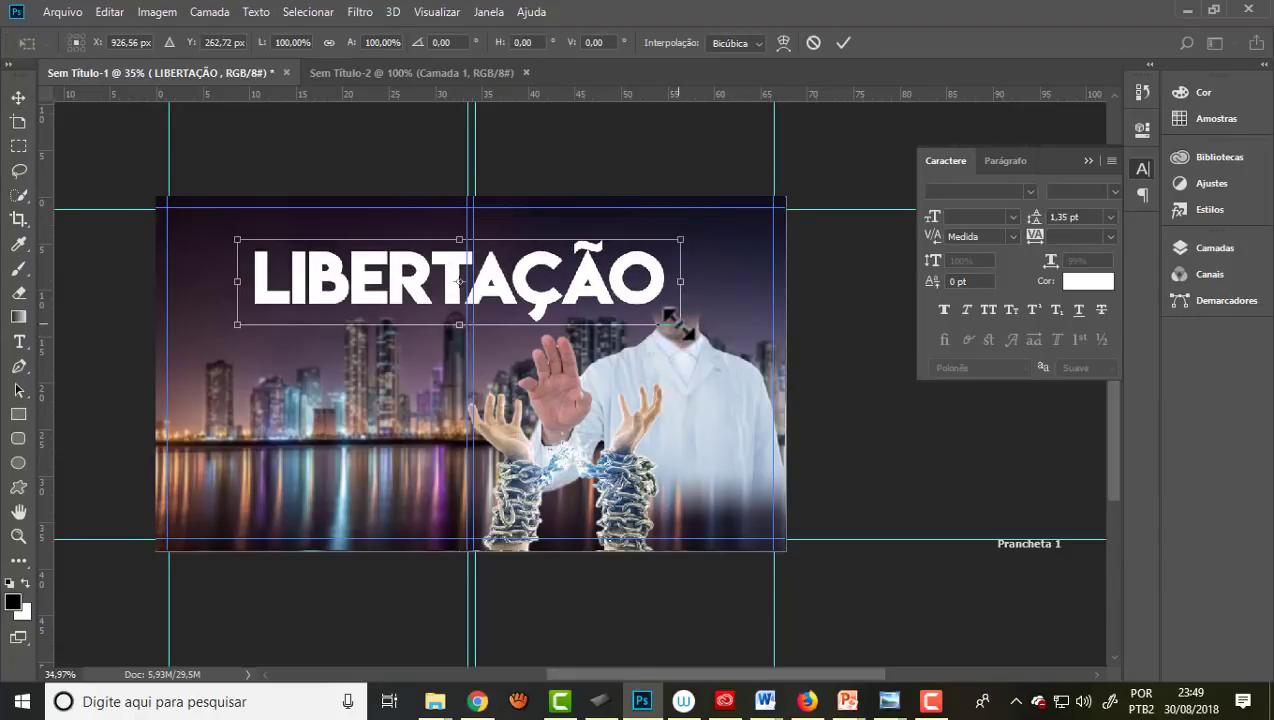
left_click_drag(680, 324, 755, 339)
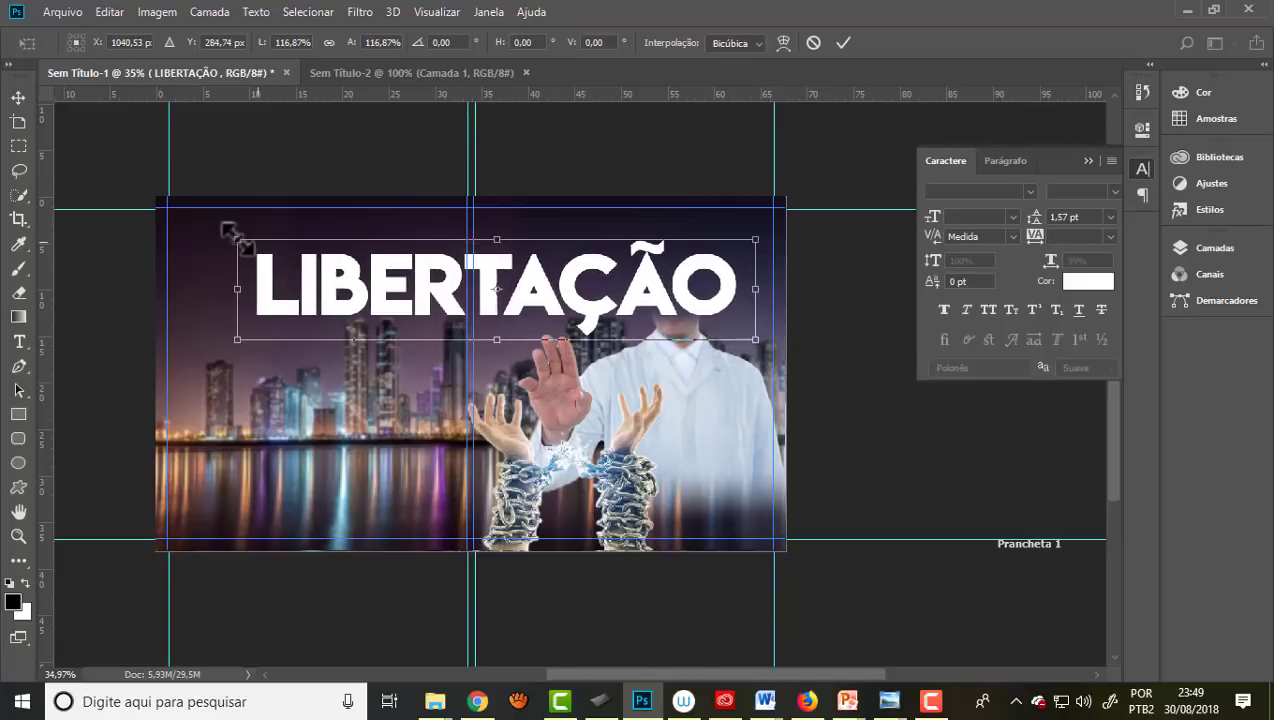
left_click_drag(230, 236, 188, 222)
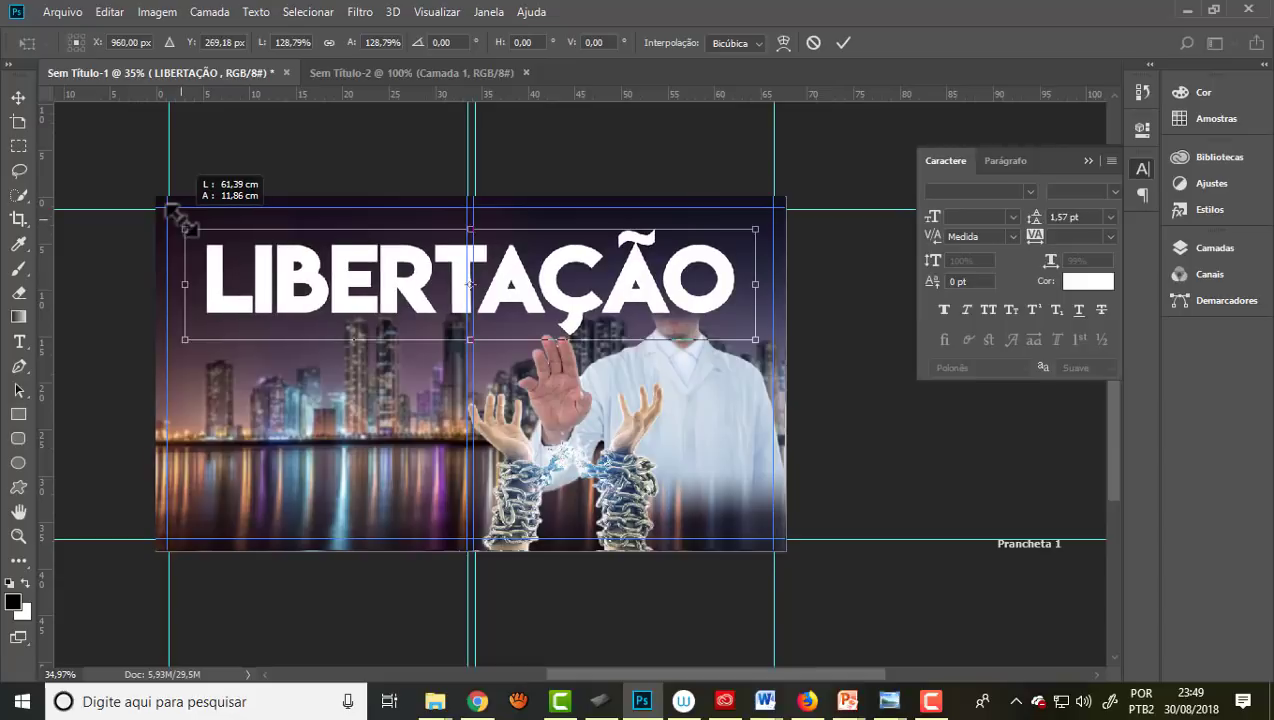
left_click_drag(188, 222, 177, 220)
mouse_move(385, 273)
left_mouse_down()
mouse_move(383, 261)
mouse_move(380, 285)
mouse_move(394, 276)
left_mouse_up()
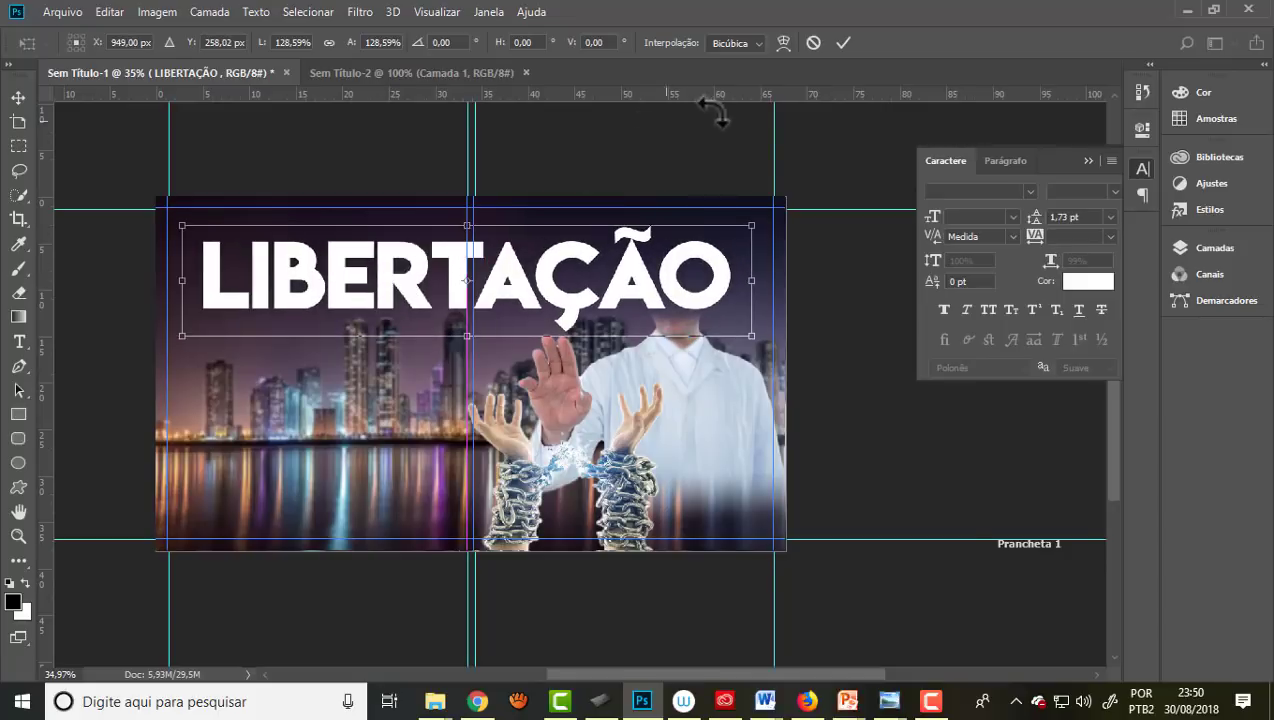
left_click(844, 43)
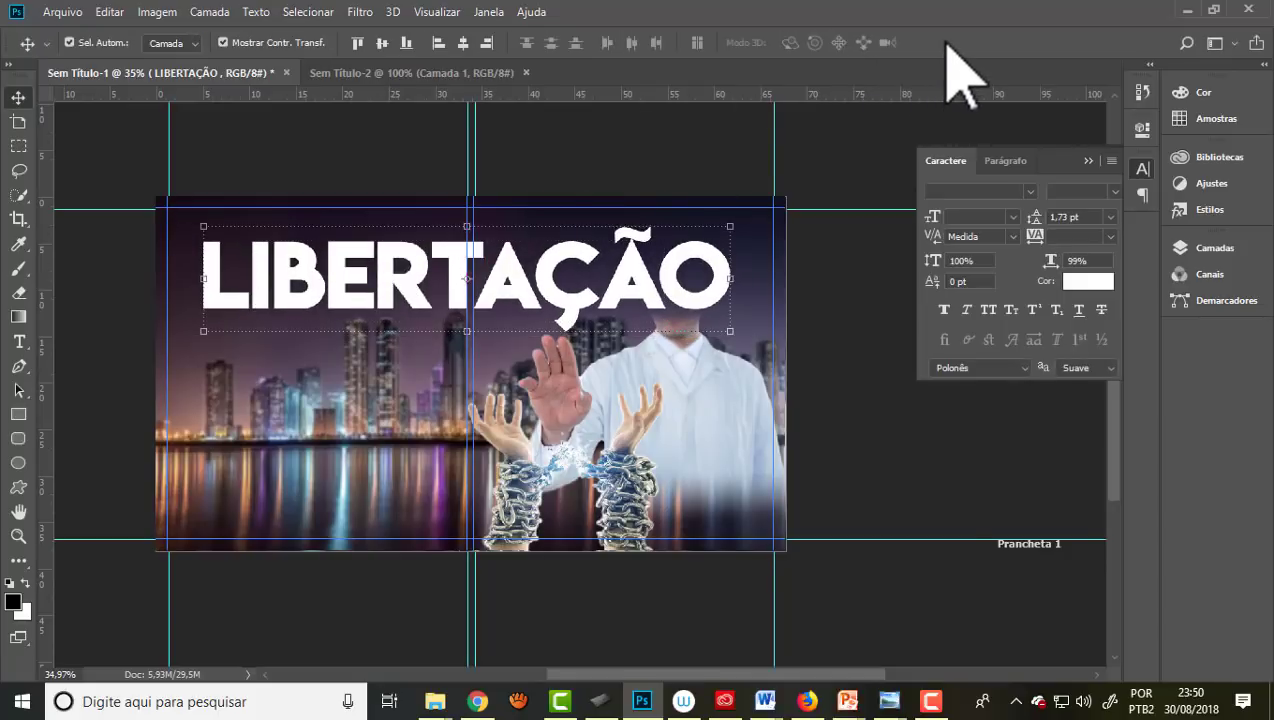
left_click(702, 447)
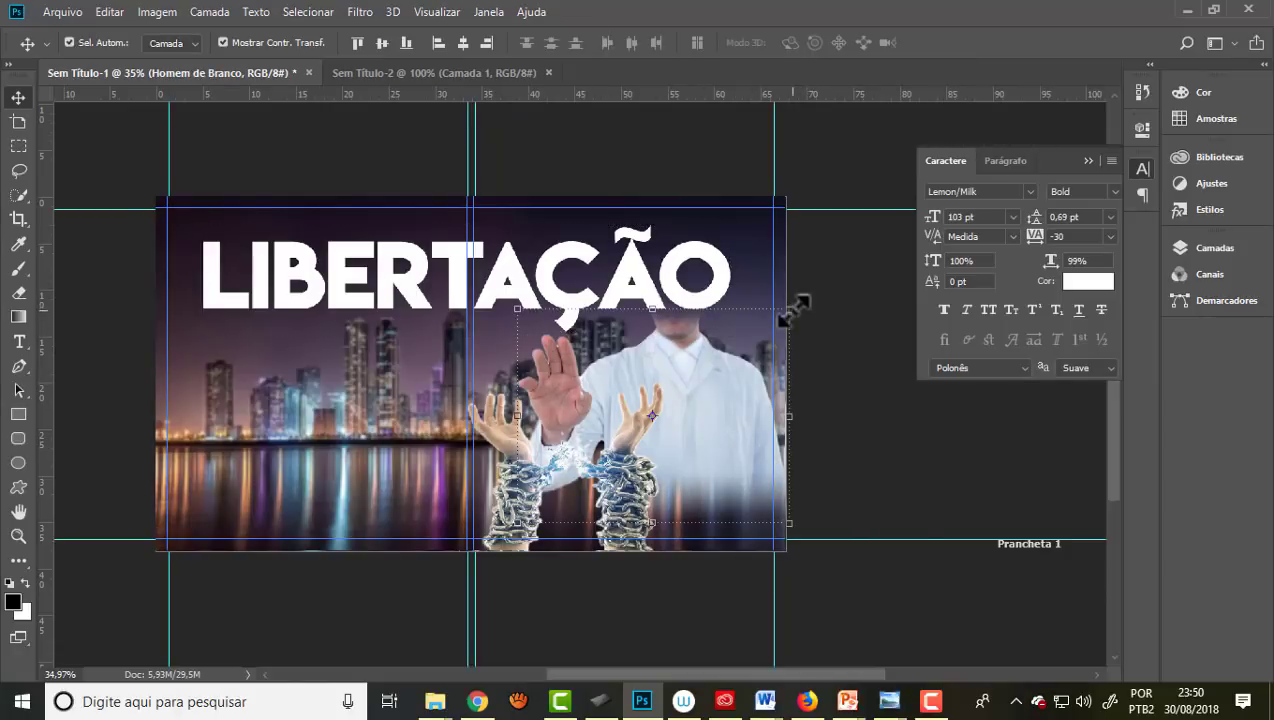
Step: Shrink the Homem de Branco figure to about 88.7%, shift it slightly right, and commit
left_click_drag(796, 309, 749, 342)
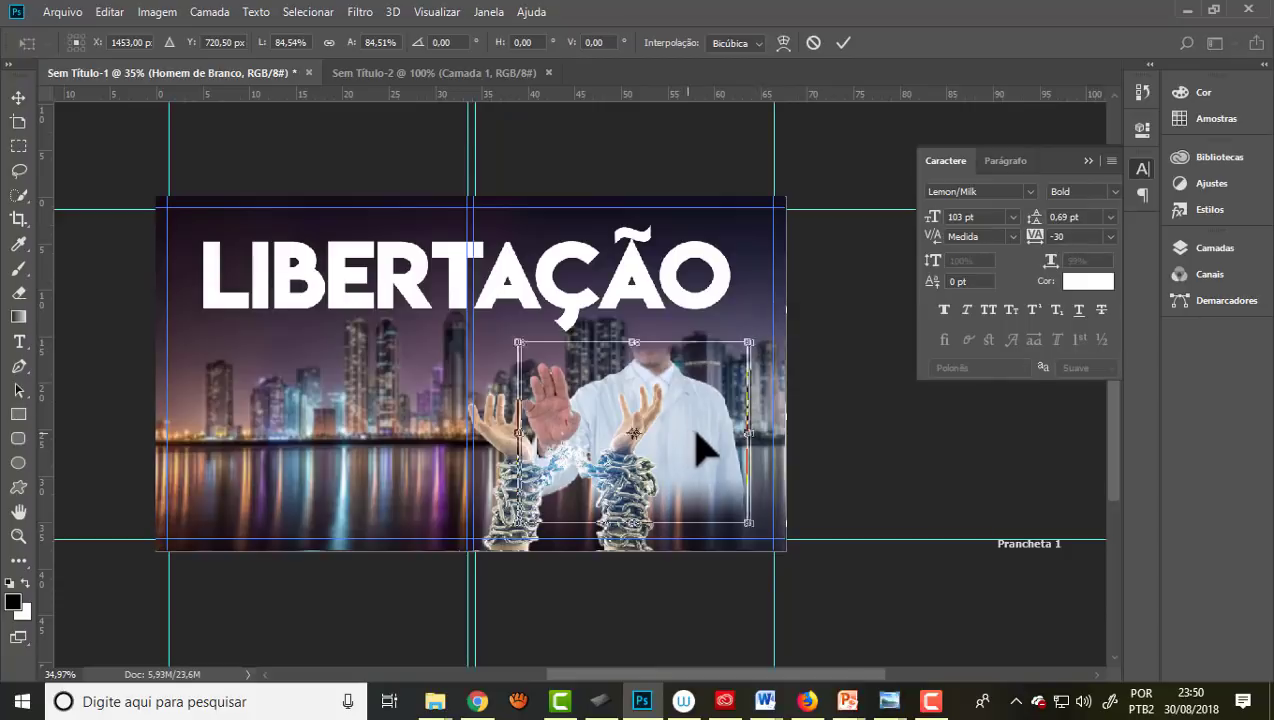
left_click_drag(697, 433, 707, 432)
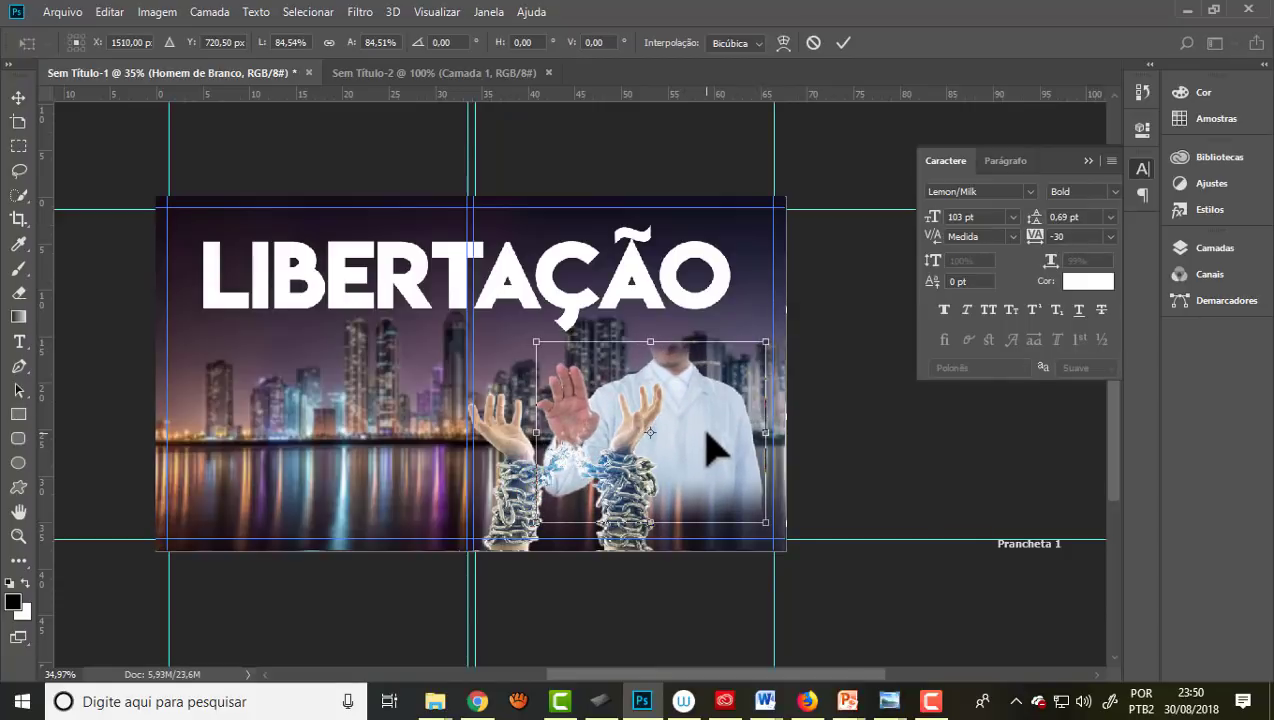
left_click_drag(766, 342, 773, 331)
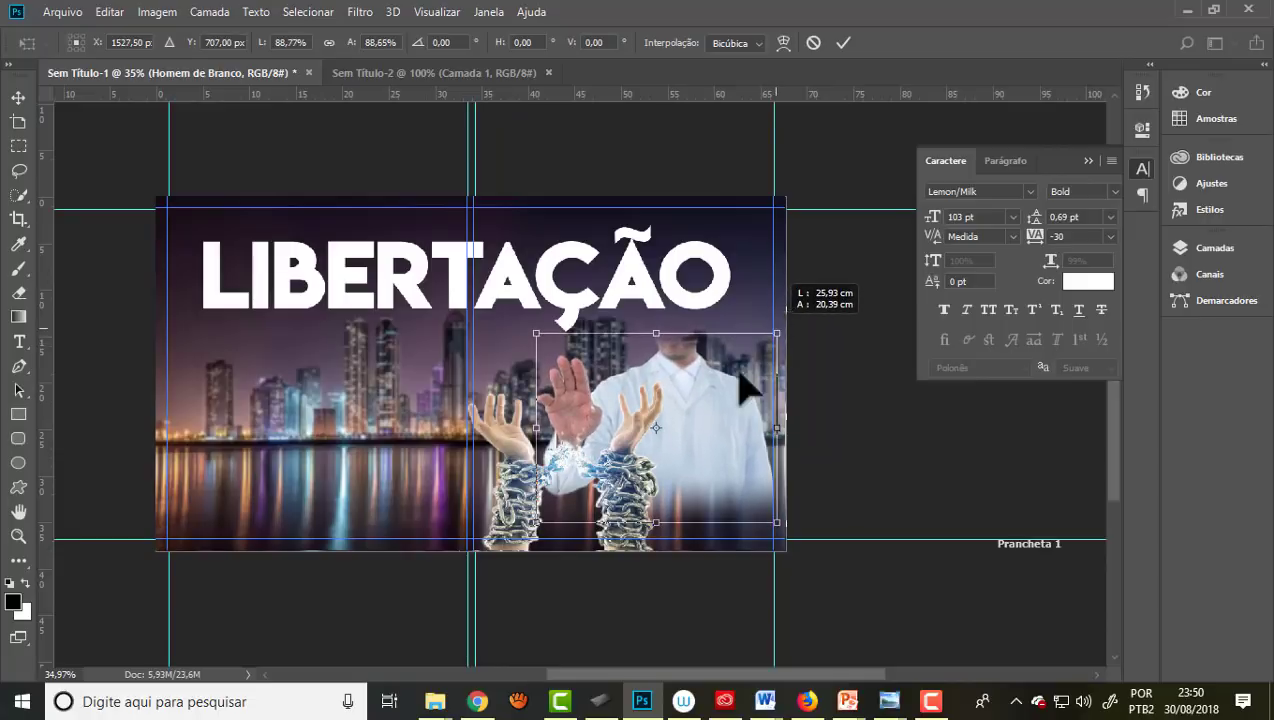
left_click(843, 42)
left_click(838, 403)
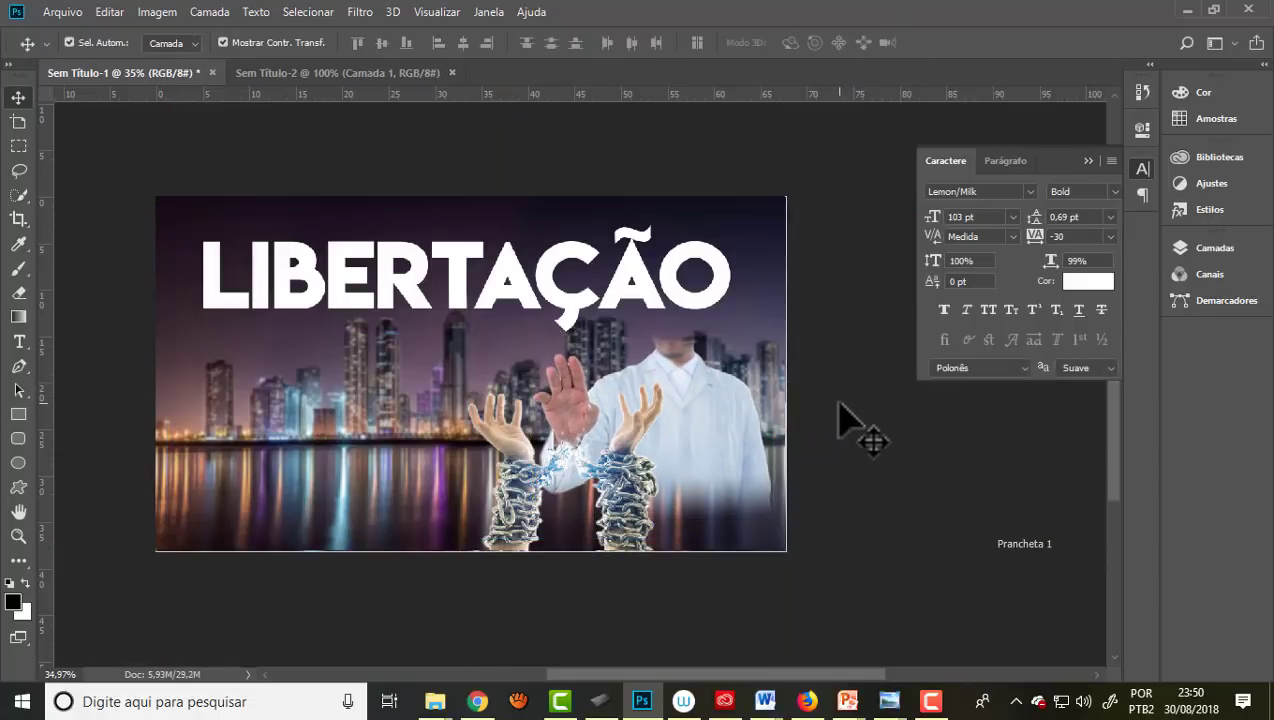
scroll(615, 345, "down", 1)
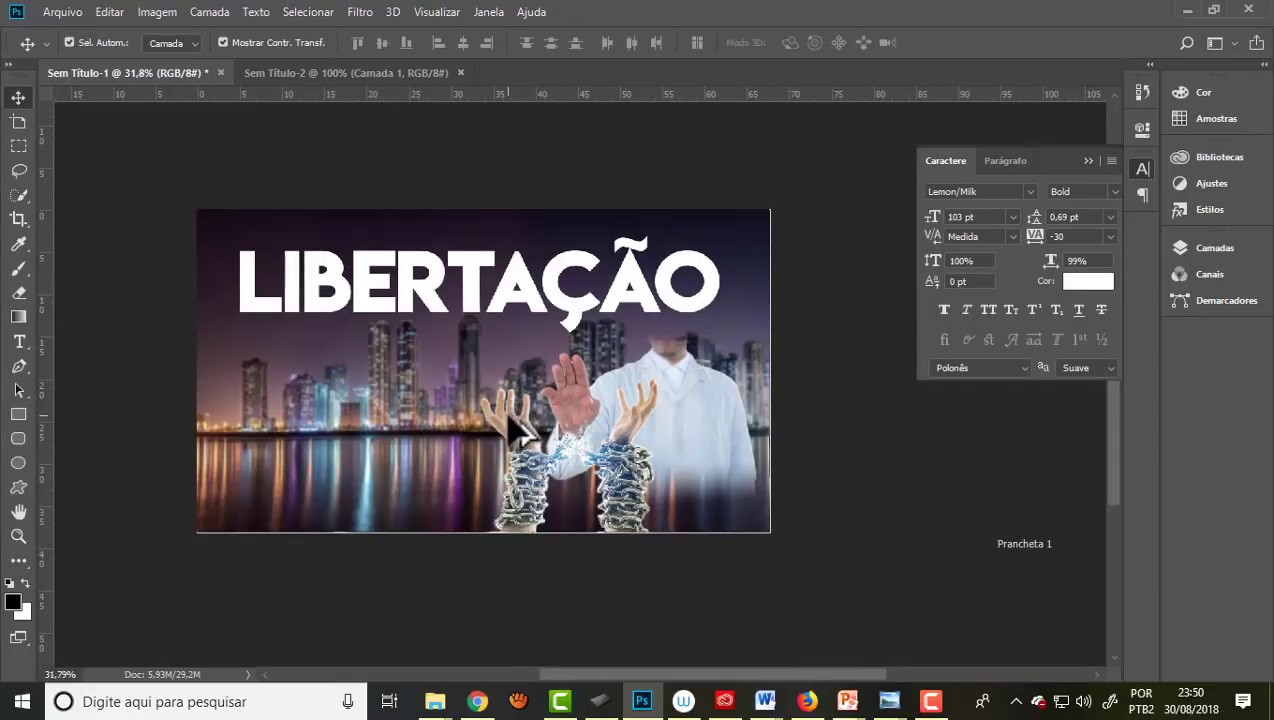
scroll(510, 425, "up", 1)
left_click(465, 410)
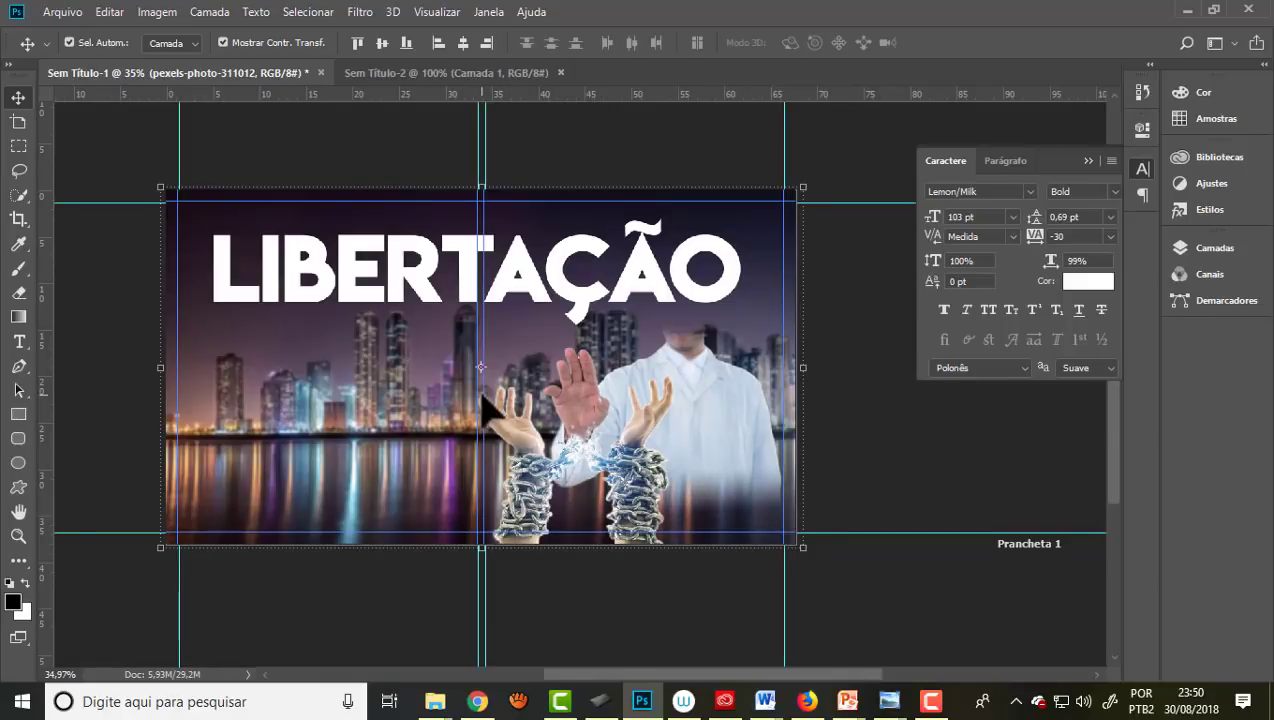
scroll(495, 368, "up", 2)
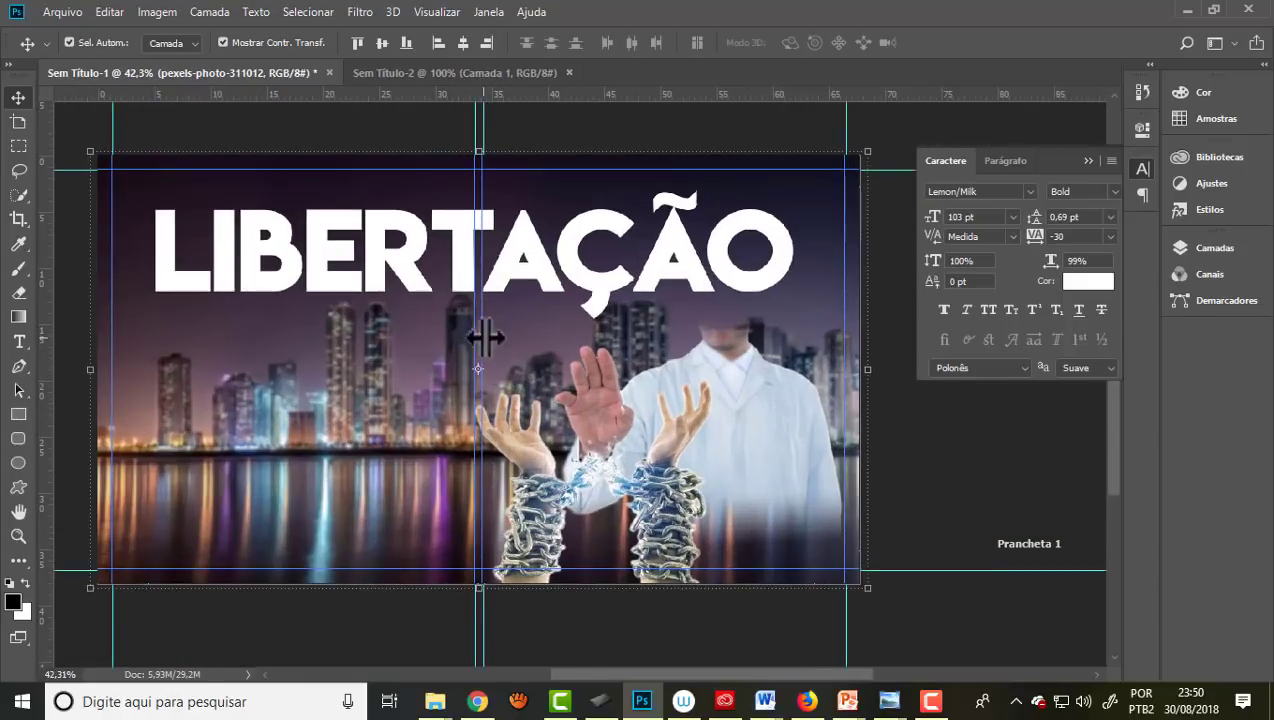
scroll(600, 340, "down", 1)
scroll(585, 336, "down", 1)
left_click(845, 438)
key("ctrl+semicolon")
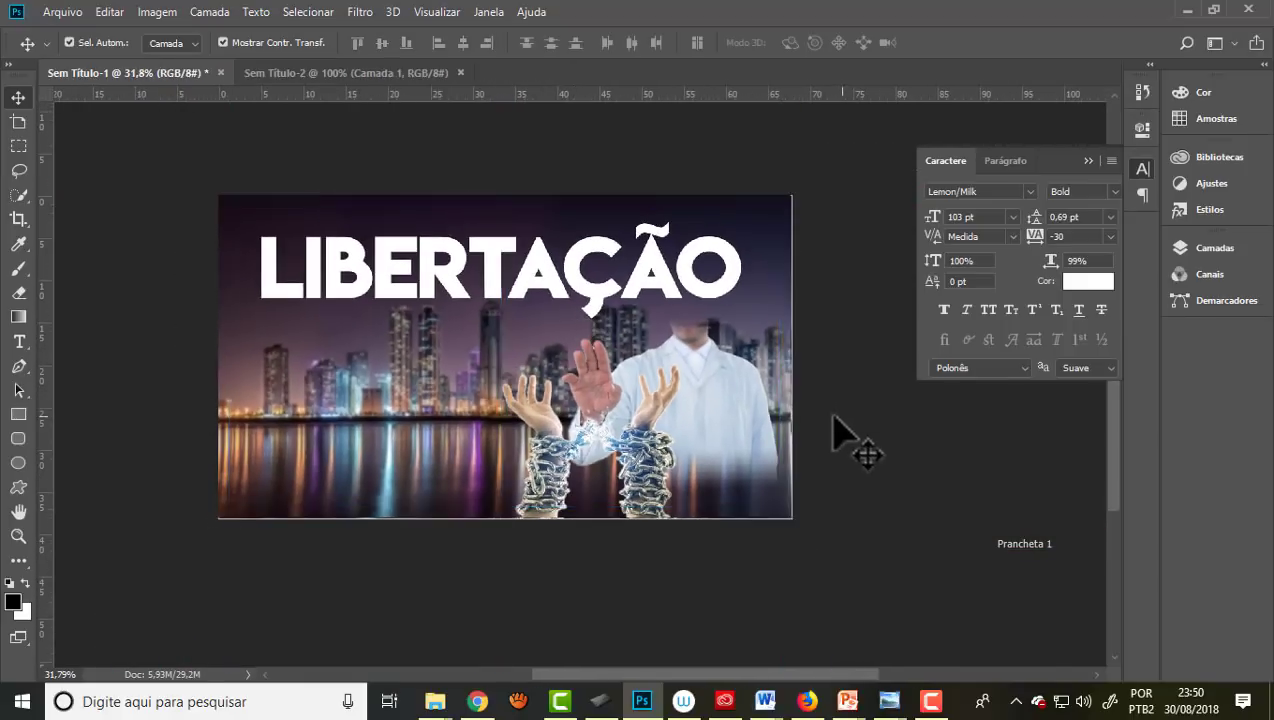
scroll(386, 282, "up", 1)
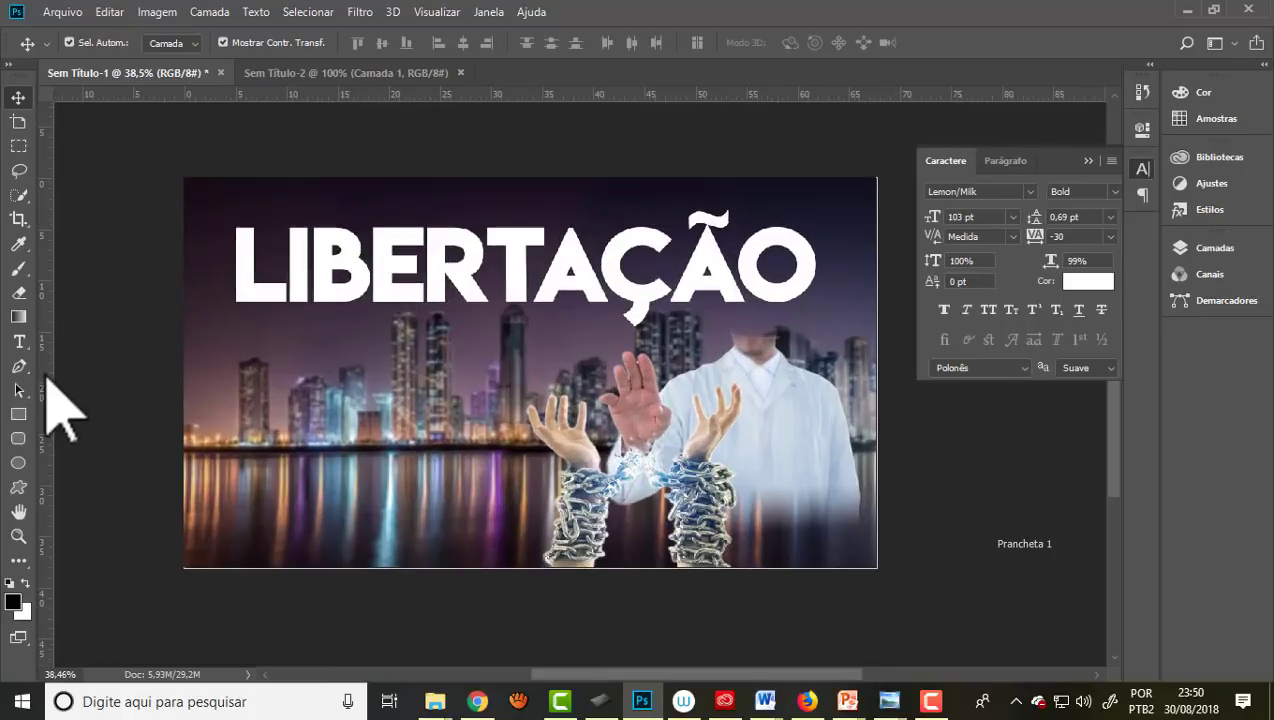
Step: Paste the word ESPIRITUAL, place it below LIBERTAÇÃO, and select it for a font change
left_click(18, 343)
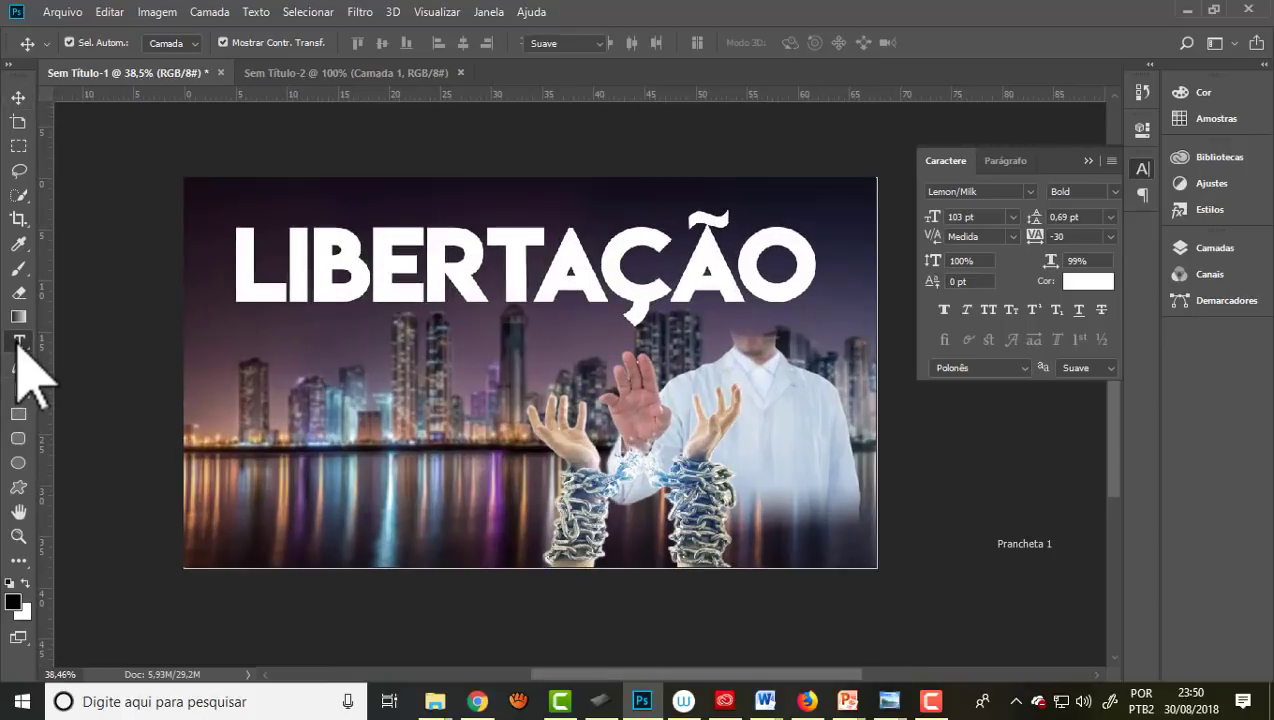
left_click(241, 348)
key("ctrl+v")
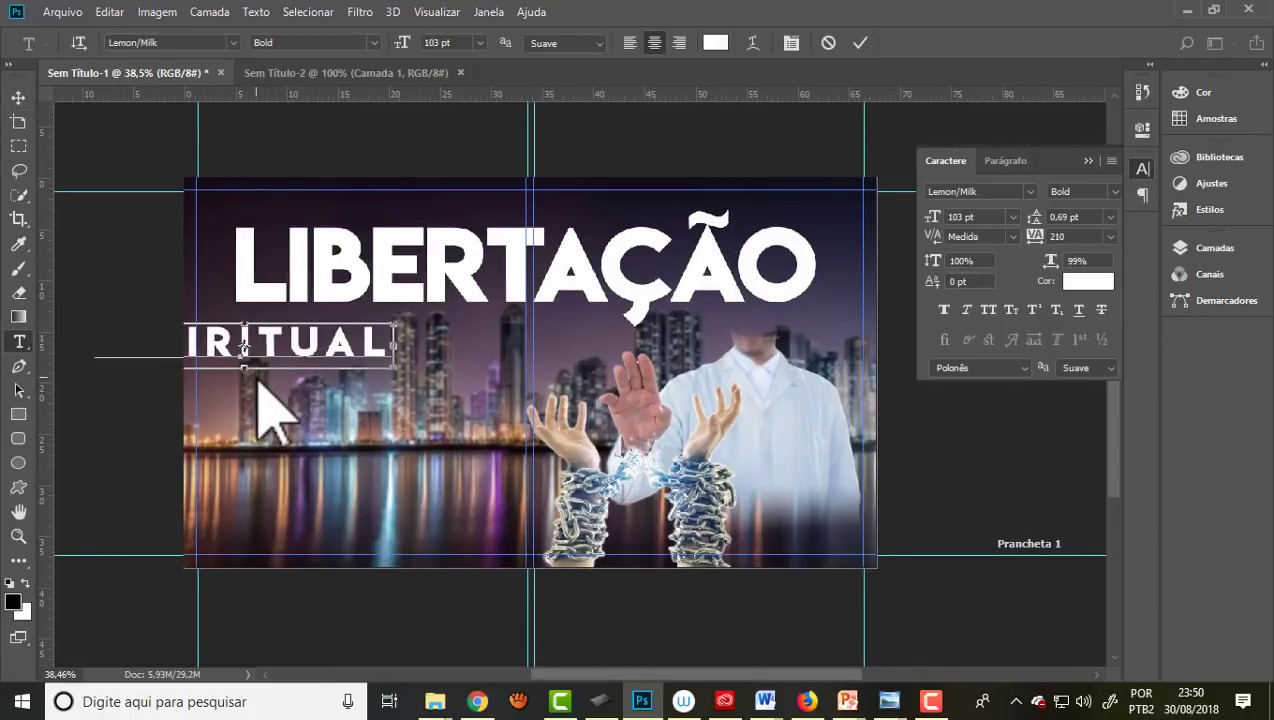
left_click(18, 97)
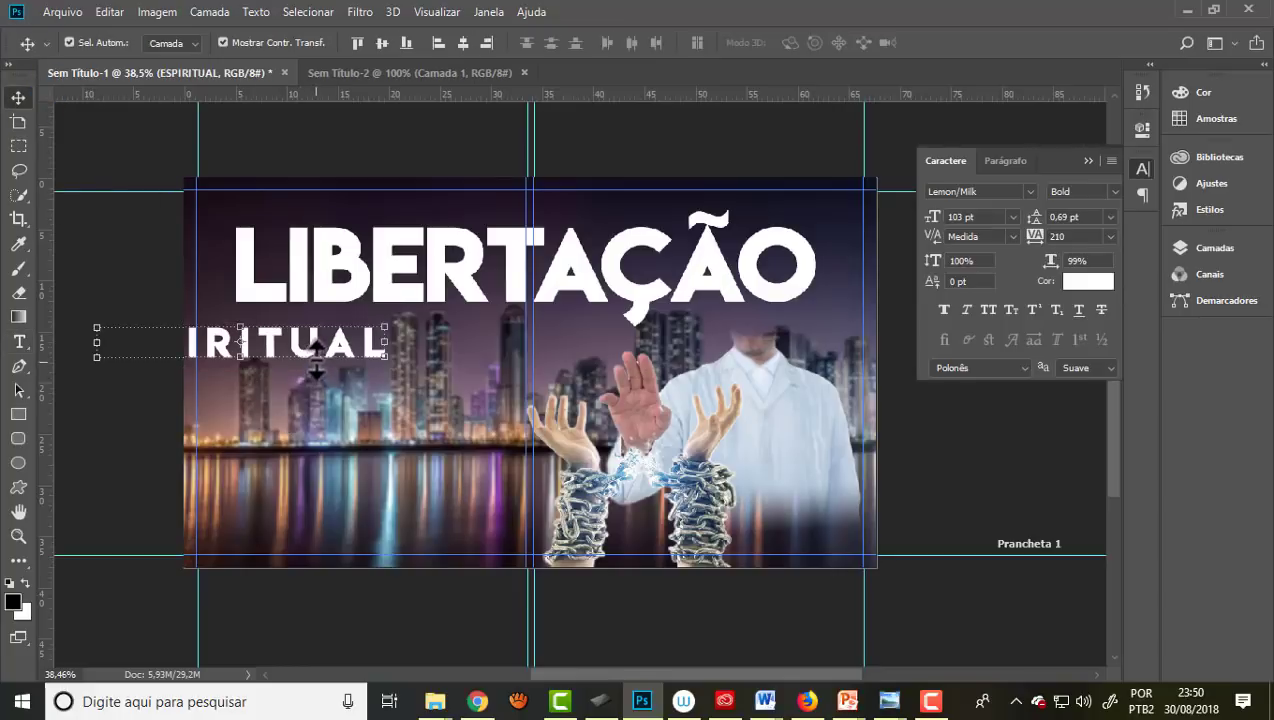
left_click_drag(313, 365, 447, 340)
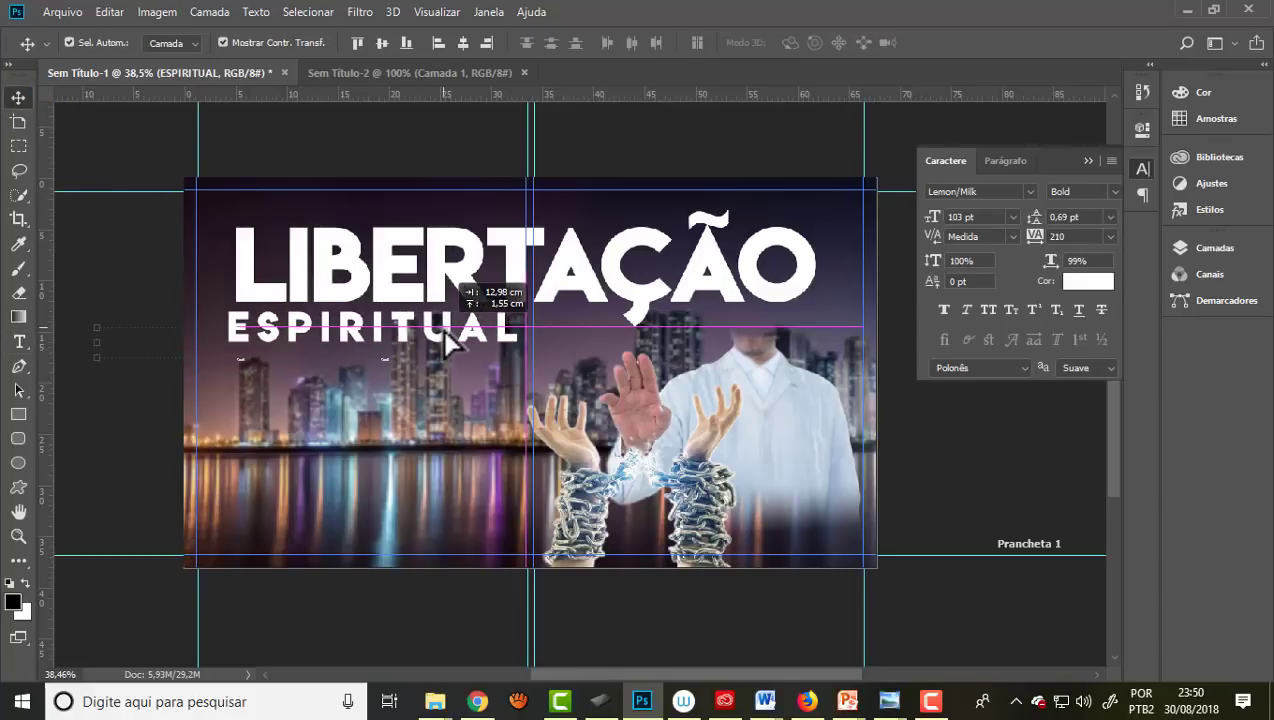
left_click(18, 341)
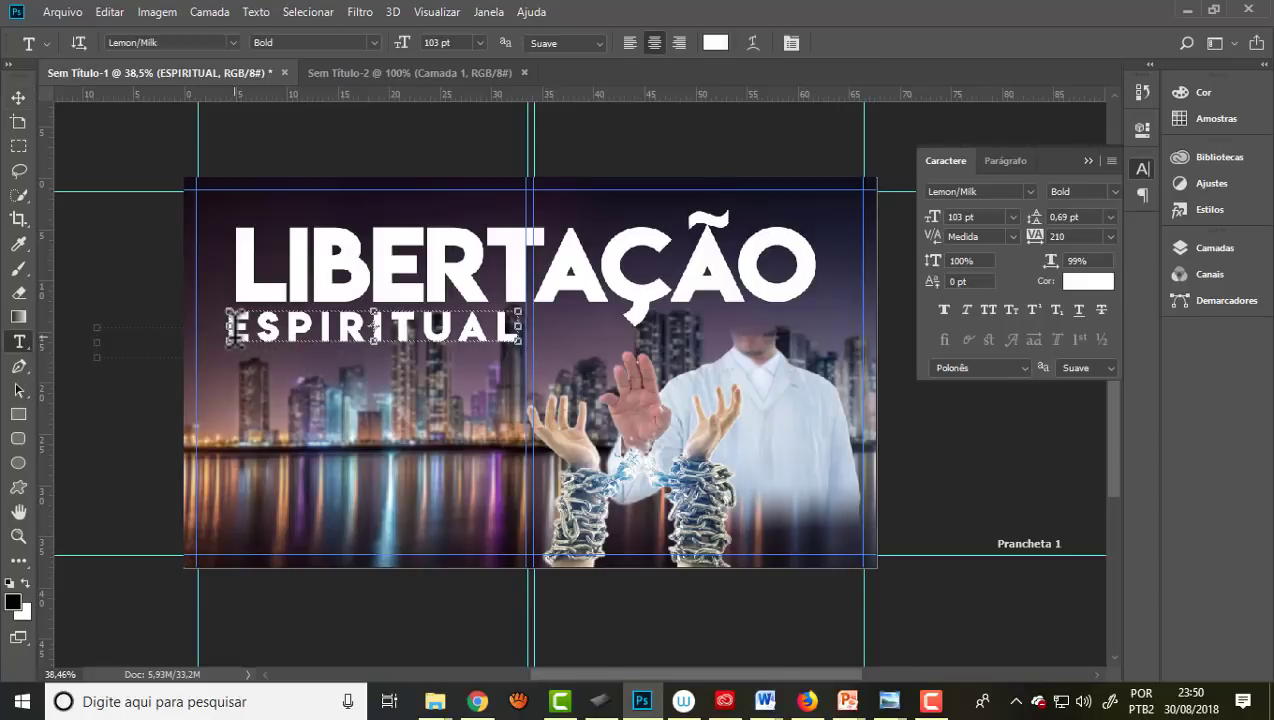
left_click_drag(232, 326, 632, 330)
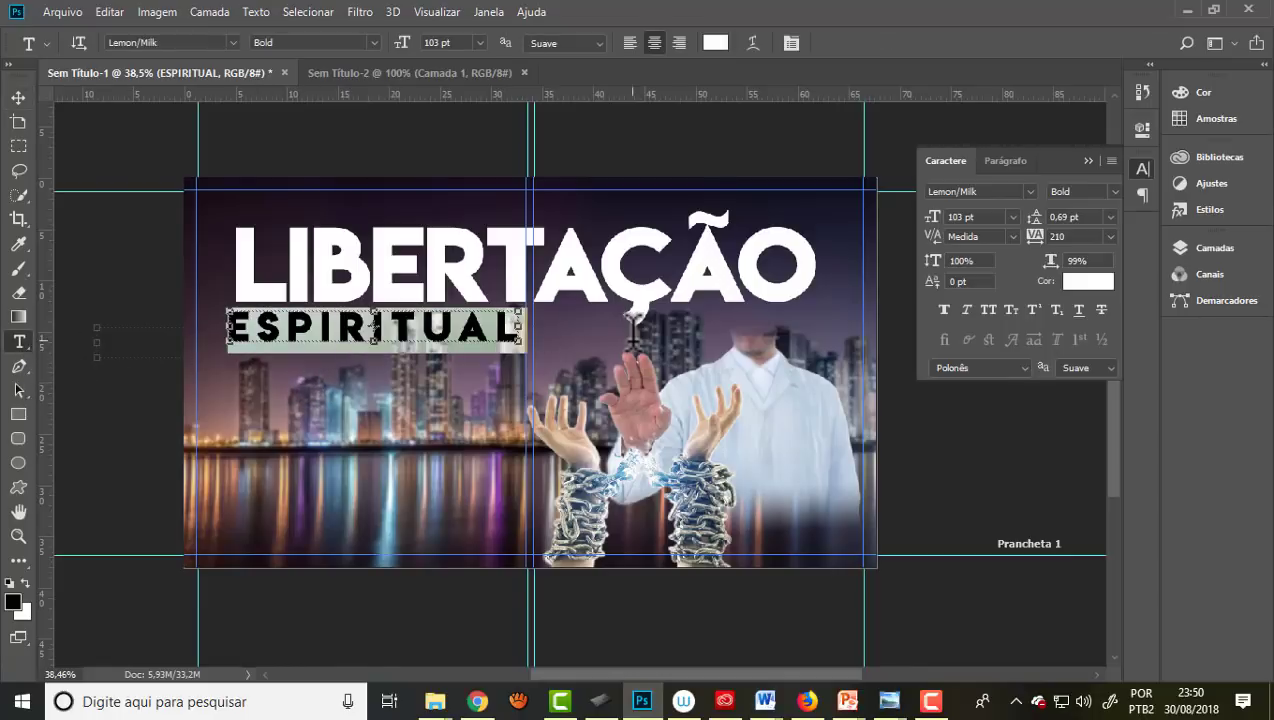
left_click(233, 43)
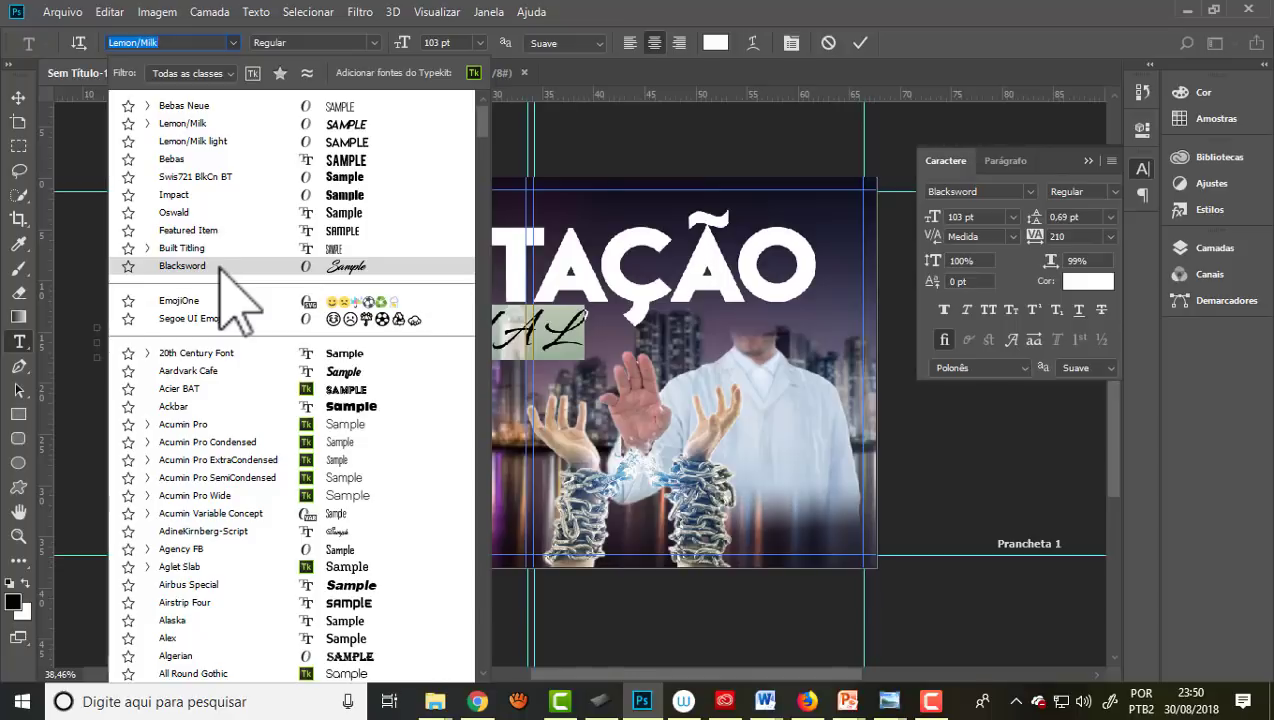
Step: Apply the Blacksword font to ESPIRITUAL and nudge it slightly right and down
left_click(221, 268)
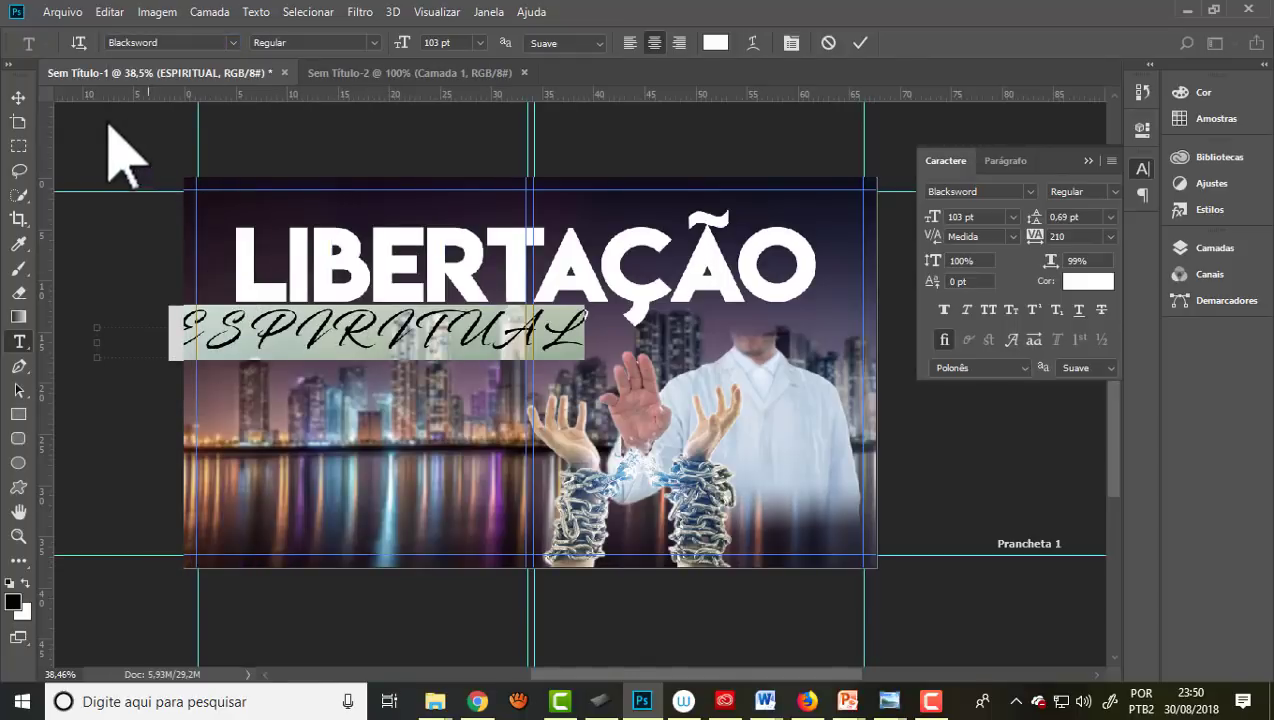
left_click(18, 97)
left_click_drag(320, 343, 348, 353)
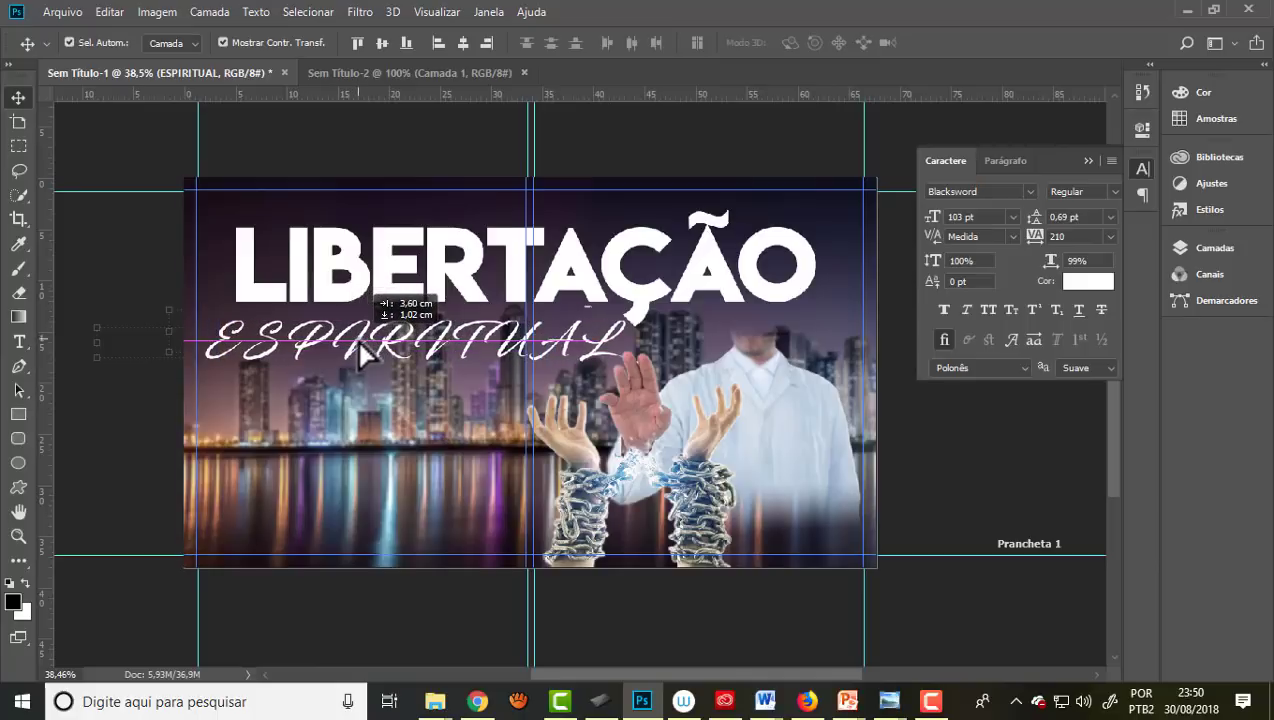
Step: Retype the word in lowercase as 'Espiritual' and move it left under the title's start
left_click(18, 341)
left_click_drag(238, 346, 698, 345)
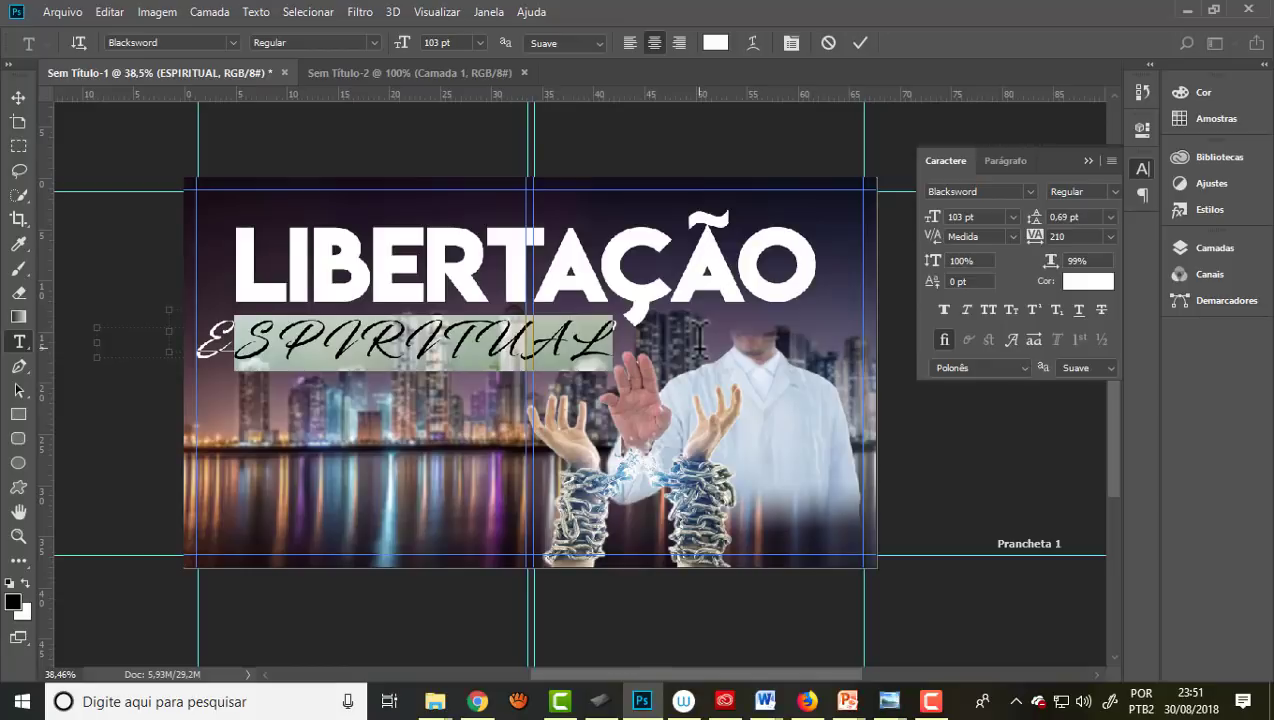
type("spiritual")
left_click(18, 97)
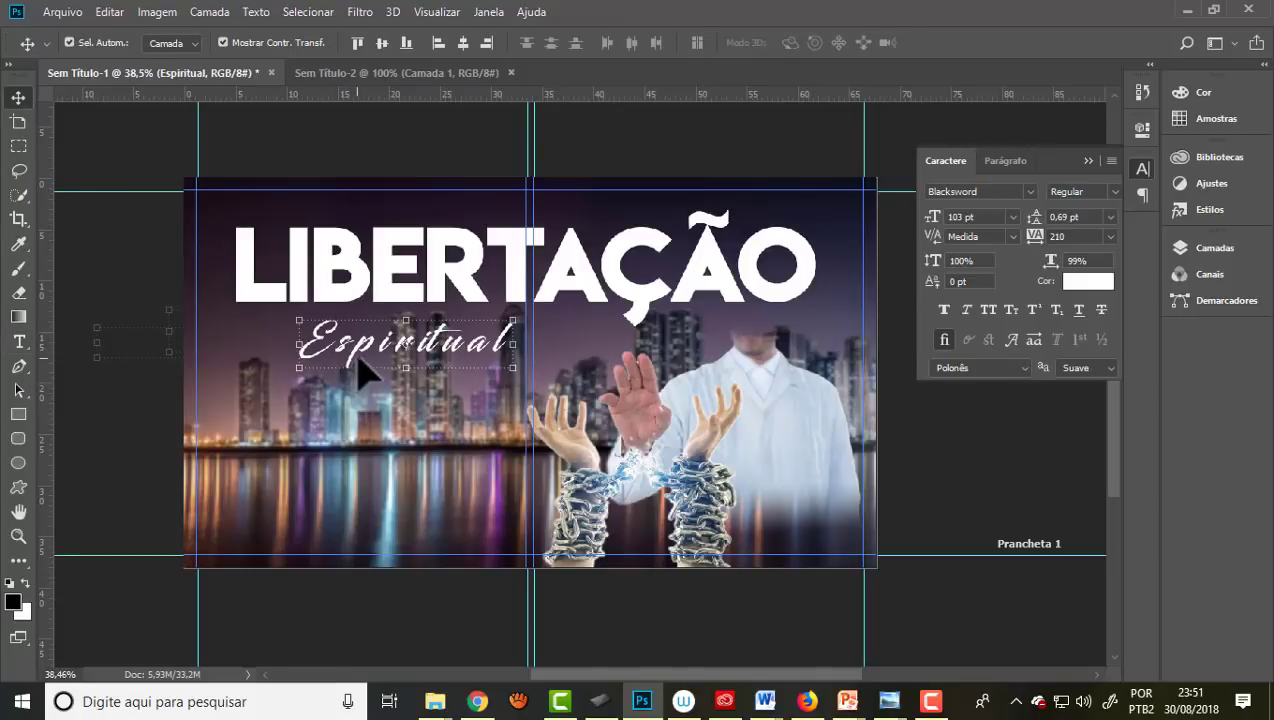
left_click_drag(359, 363, 293, 356)
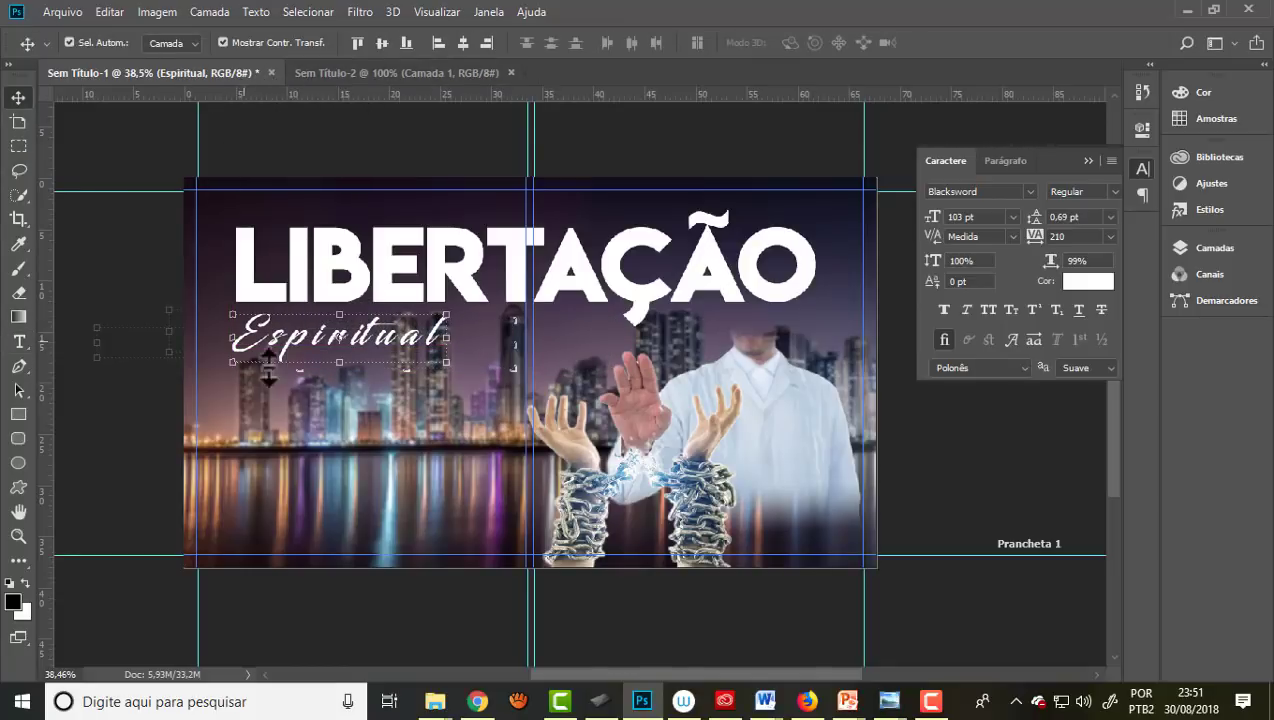
Step: Reselect the Espiritual text, checking its font style, and select the font size field
left_click(18, 341)
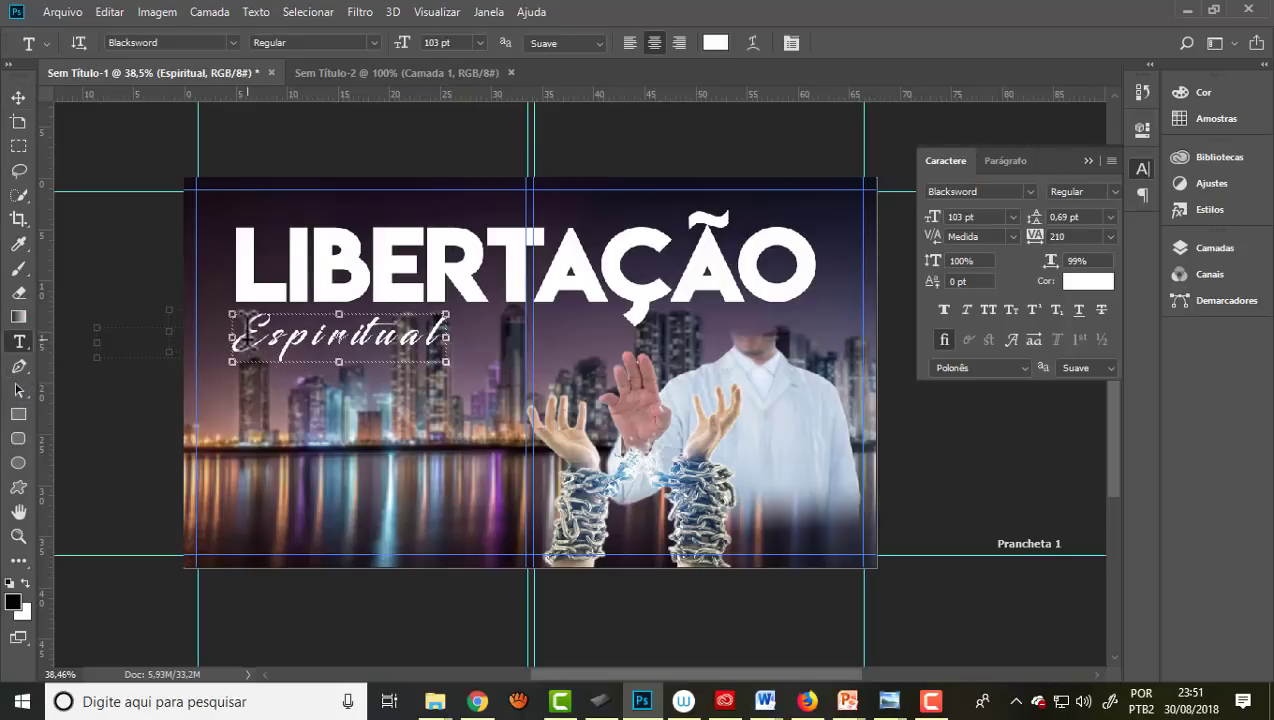
double_click(340, 337)
left_click(375, 43)
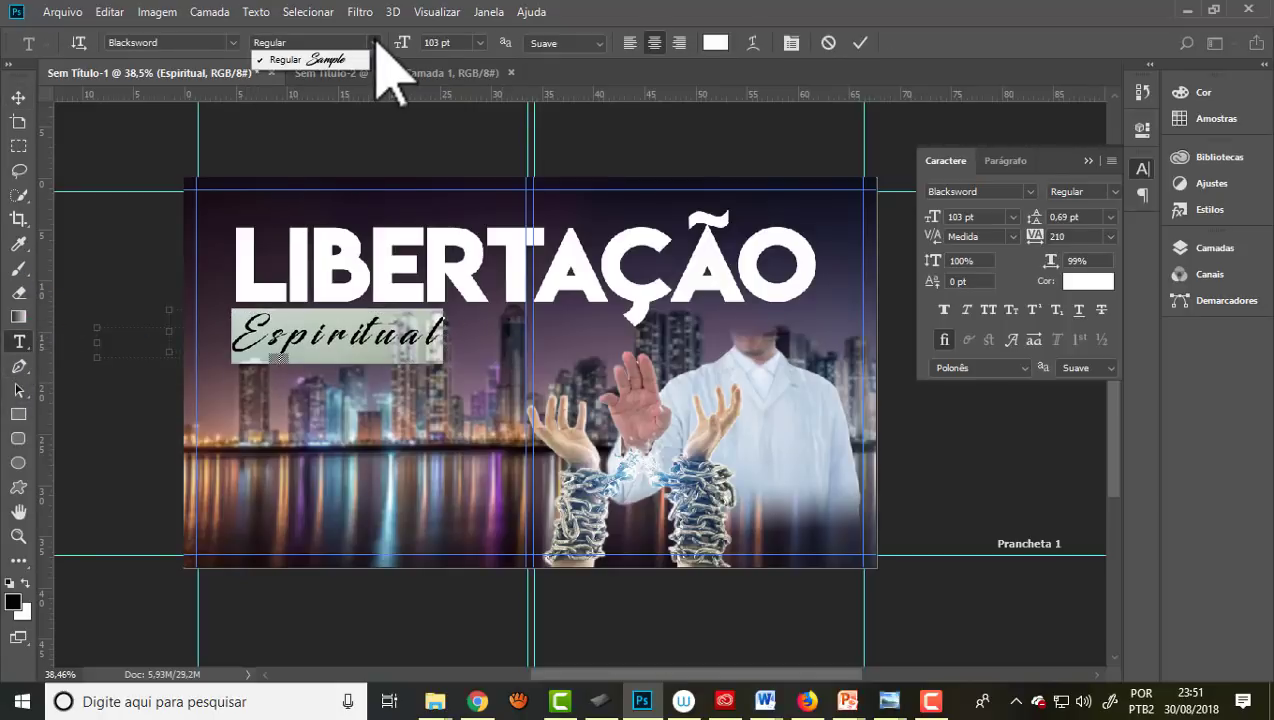
left_click(378, 45)
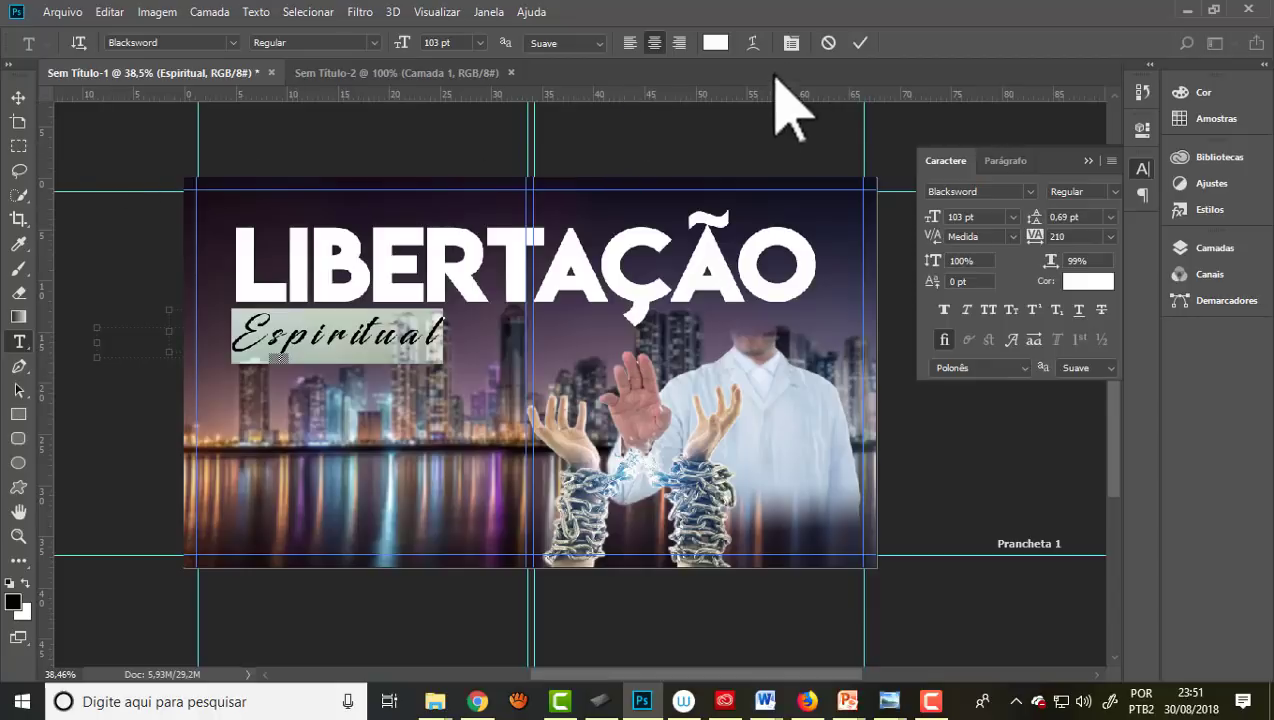
left_click(860, 44)
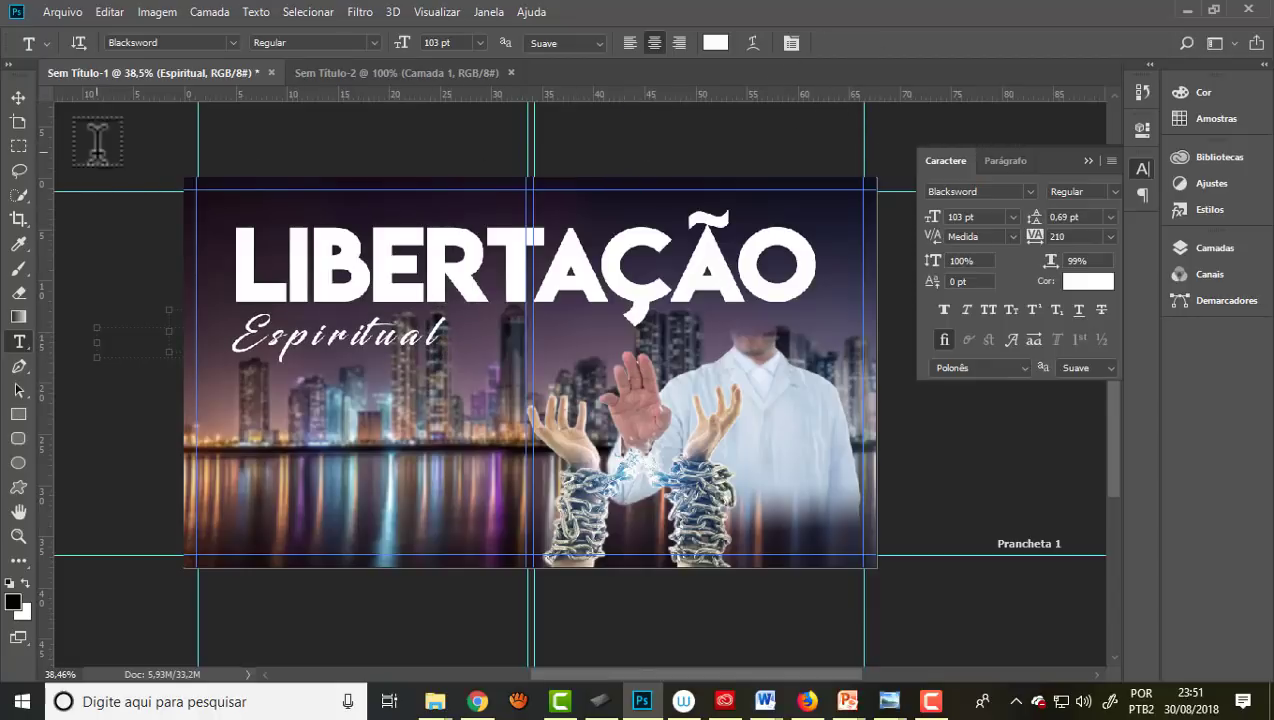
left_click(18, 97)
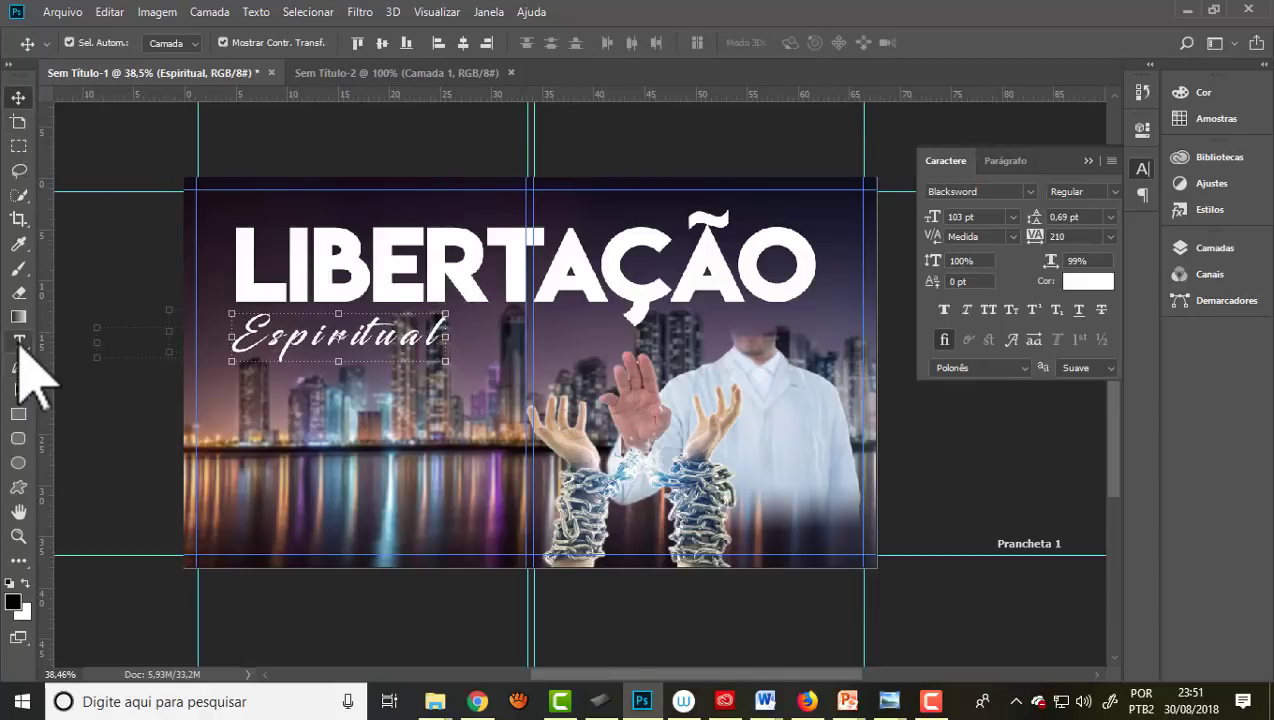
left_click(18, 341)
double_click(340, 335)
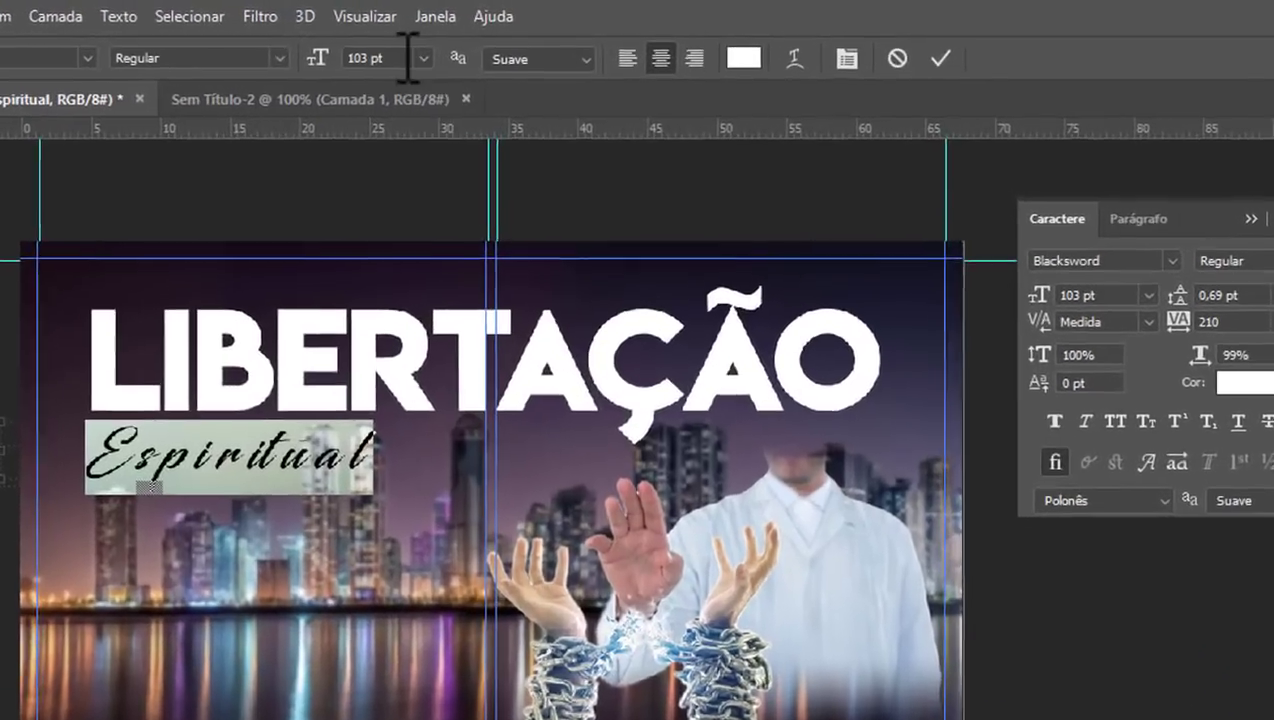
left_click(409, 57)
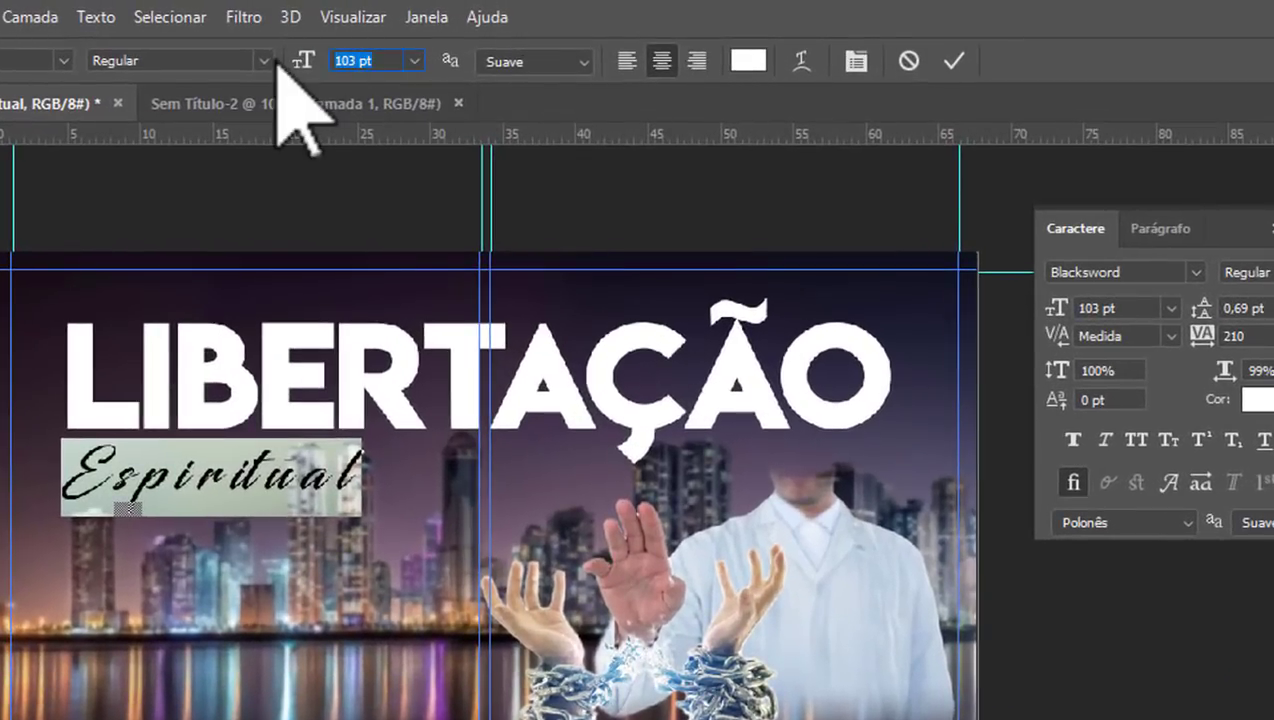
Step: Raise the Espiritual font size from 103 pt to 156 pt and drag it beneath LIBERTAÇÃO
key("Up")
key("Up")
key("Up")
key("Up")
key("Up")
key("Up")
key("Up")
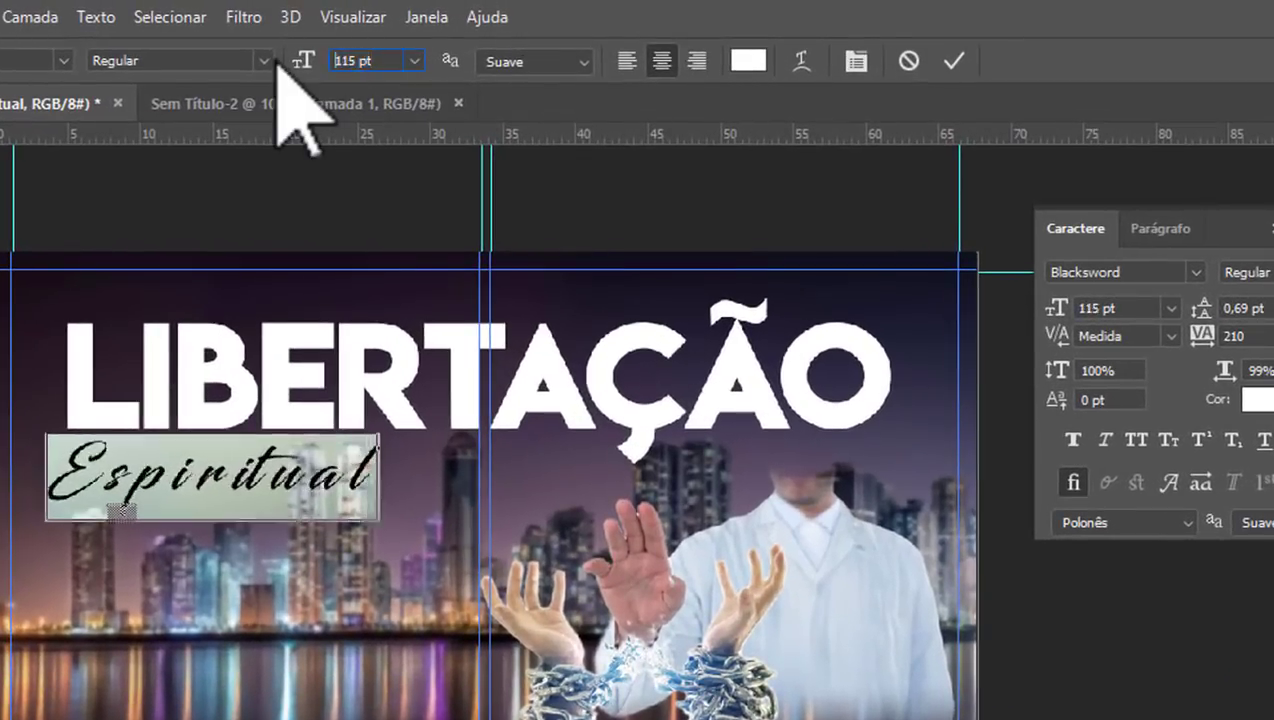
key("Up")
key("Up")
key("Up")
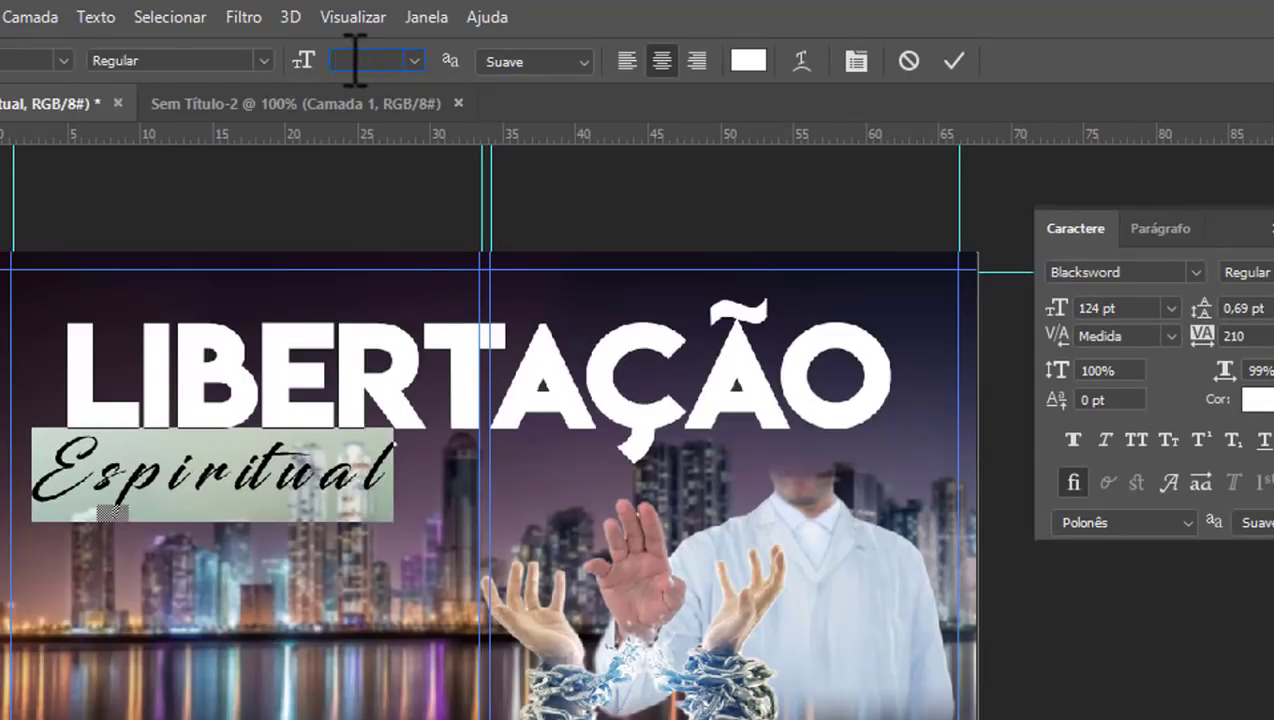
key("Up")
key("Up")
key("Up")
key("Up")
key("Up")
key("Up")
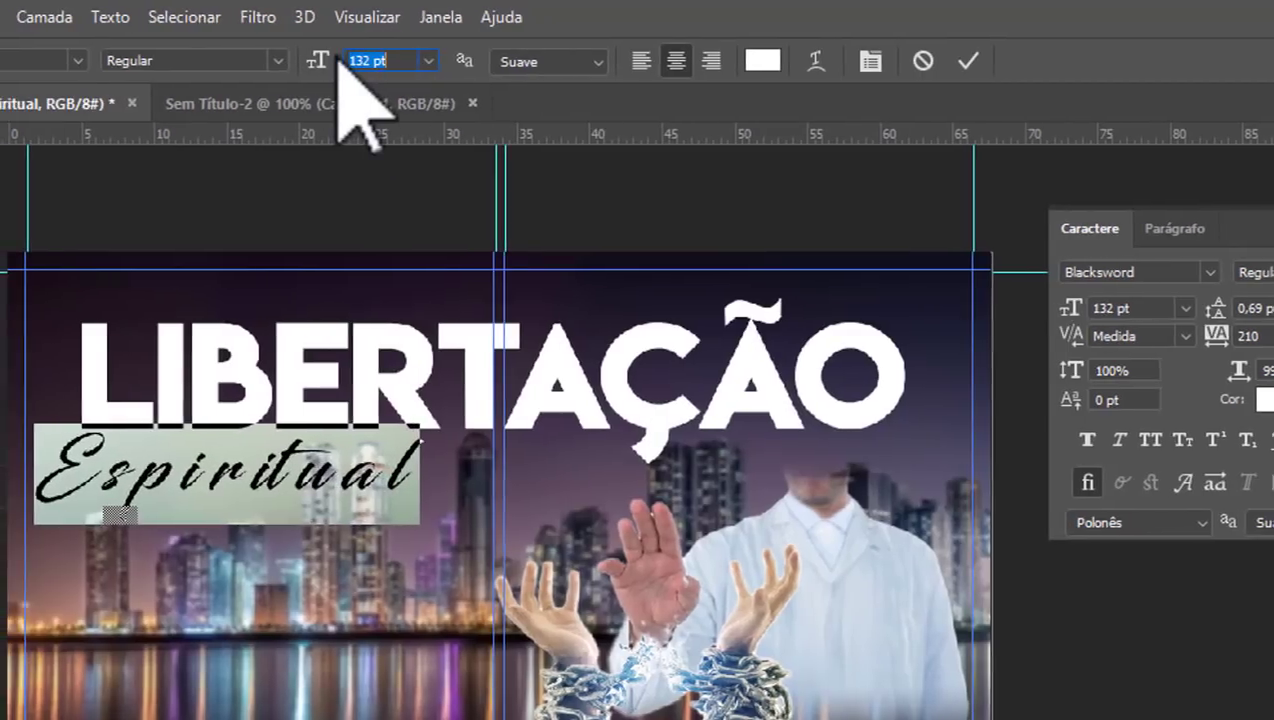
key("Up")
key("Up")
key("Up")
key("Up")
key("Up")
key("Up")
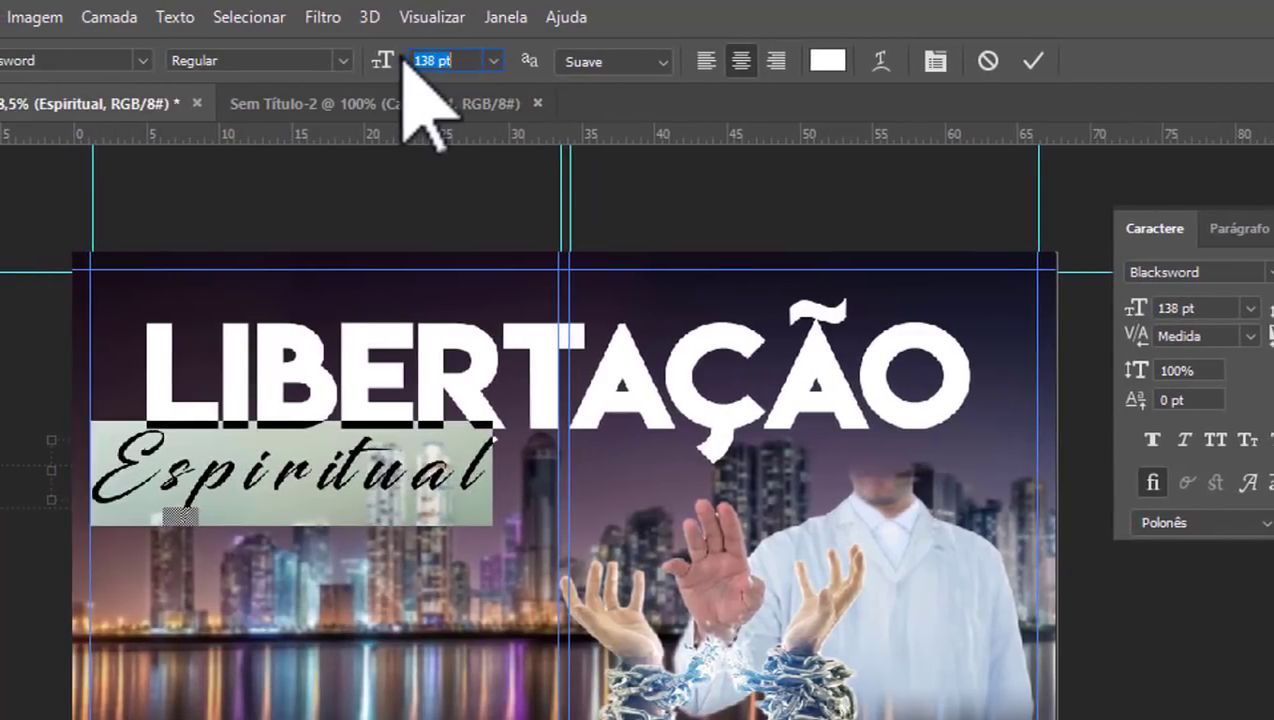
key("Up")
key("Up")
key("Up")
key("Up")
key("Up")
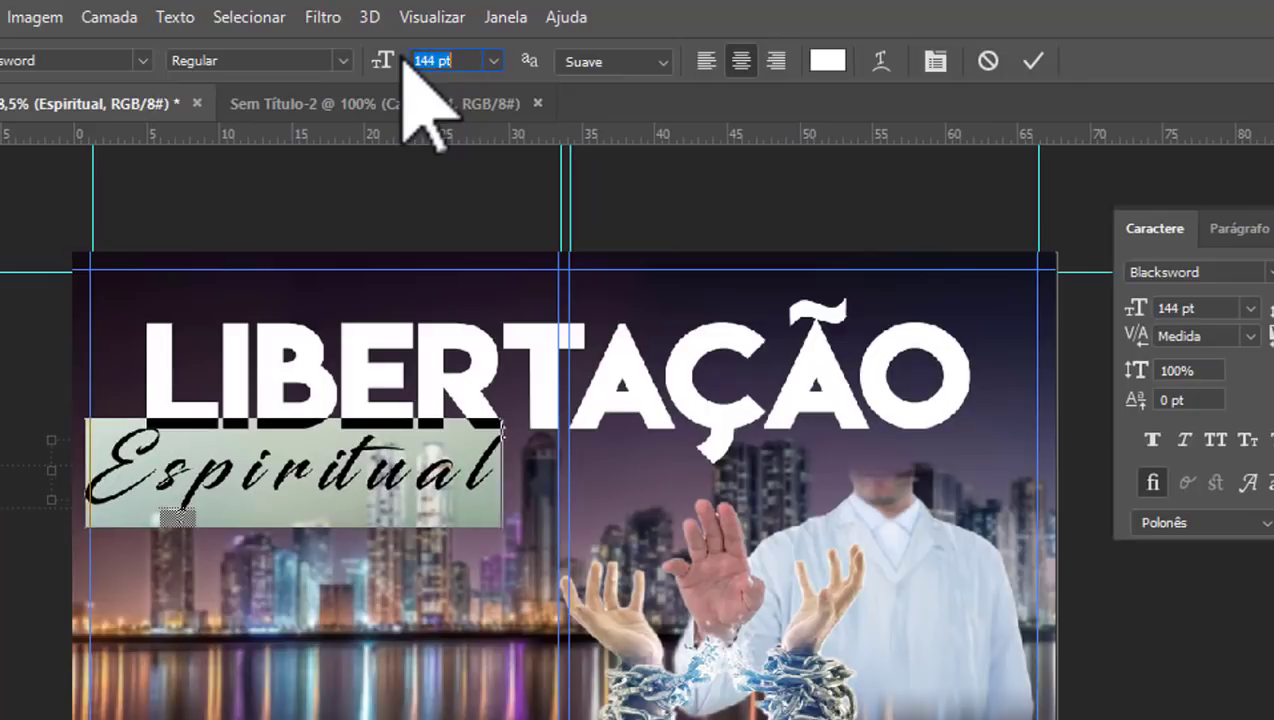
key("Up")
key("Up")
key("Up")
key("Up")
key("Up")
key("Up")
key("Up")
key("Up")
key("Up")
key("Up")
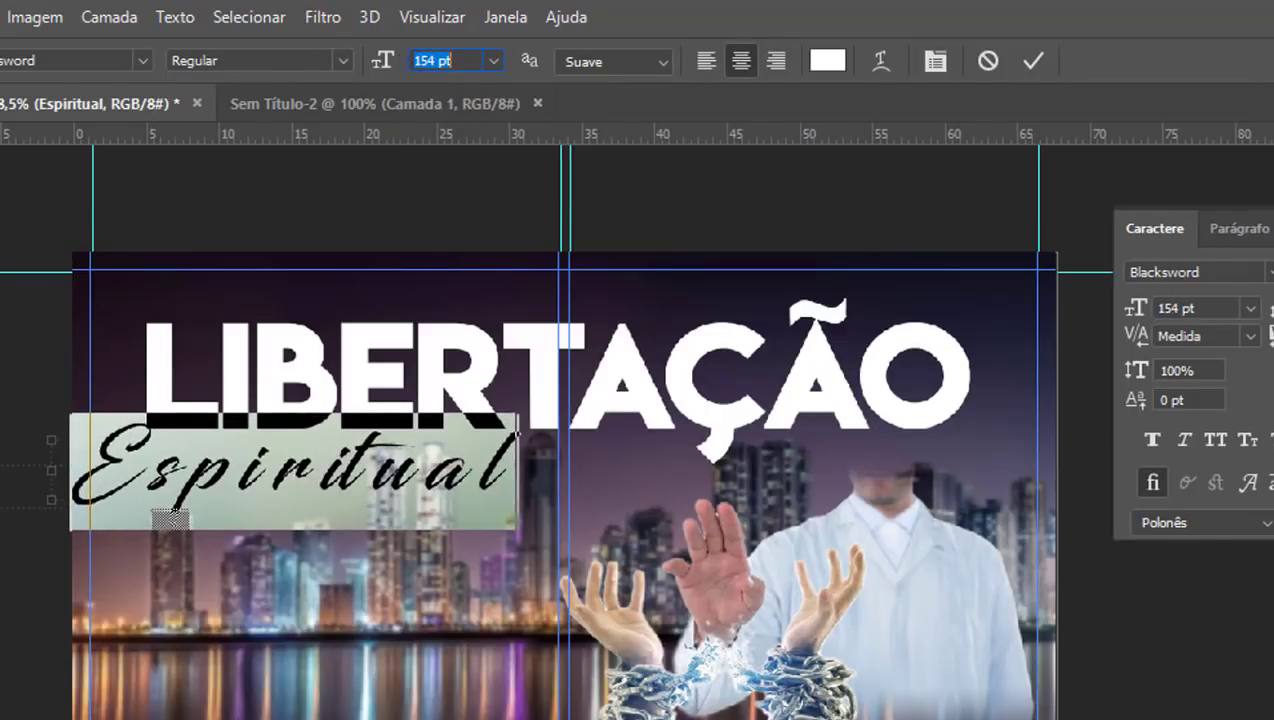
key("Up")
key("Up")
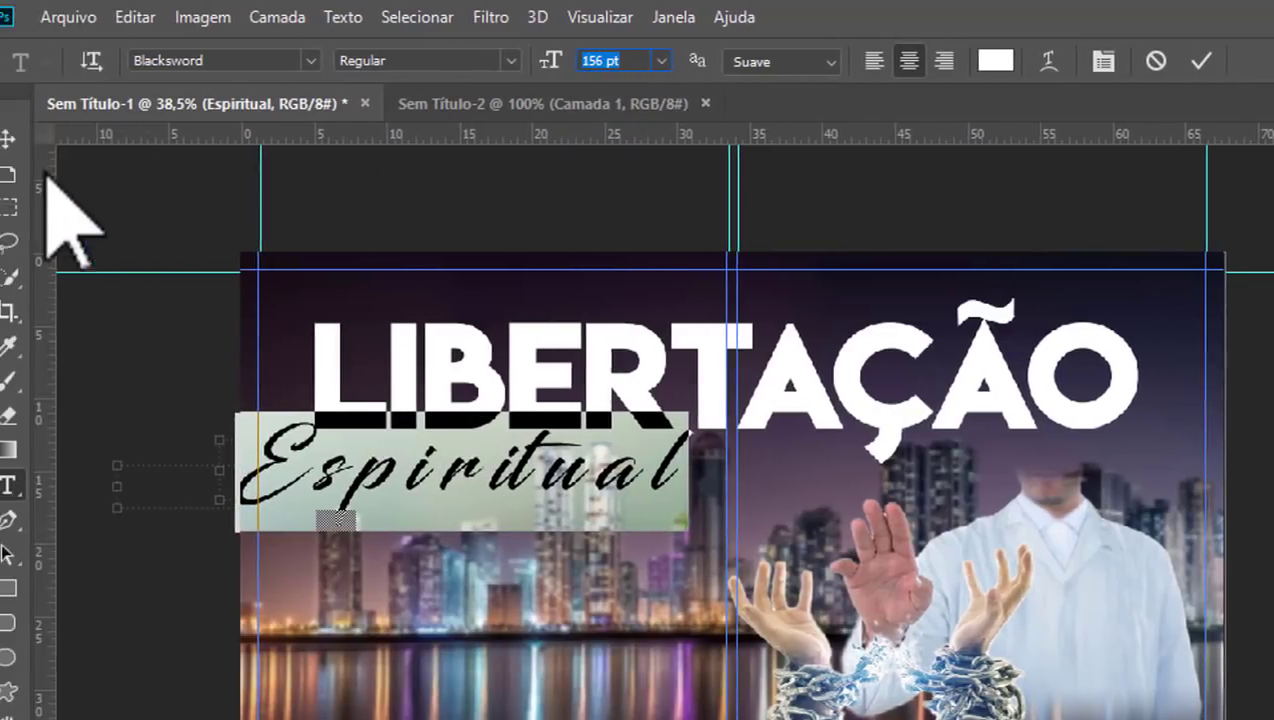
key("ctrl+Return")
key("v")
mouse_move(498, 489)
left_mouse_down()
mouse_move(518, 477)
mouse_move(470, 503)
left_mouse_up()
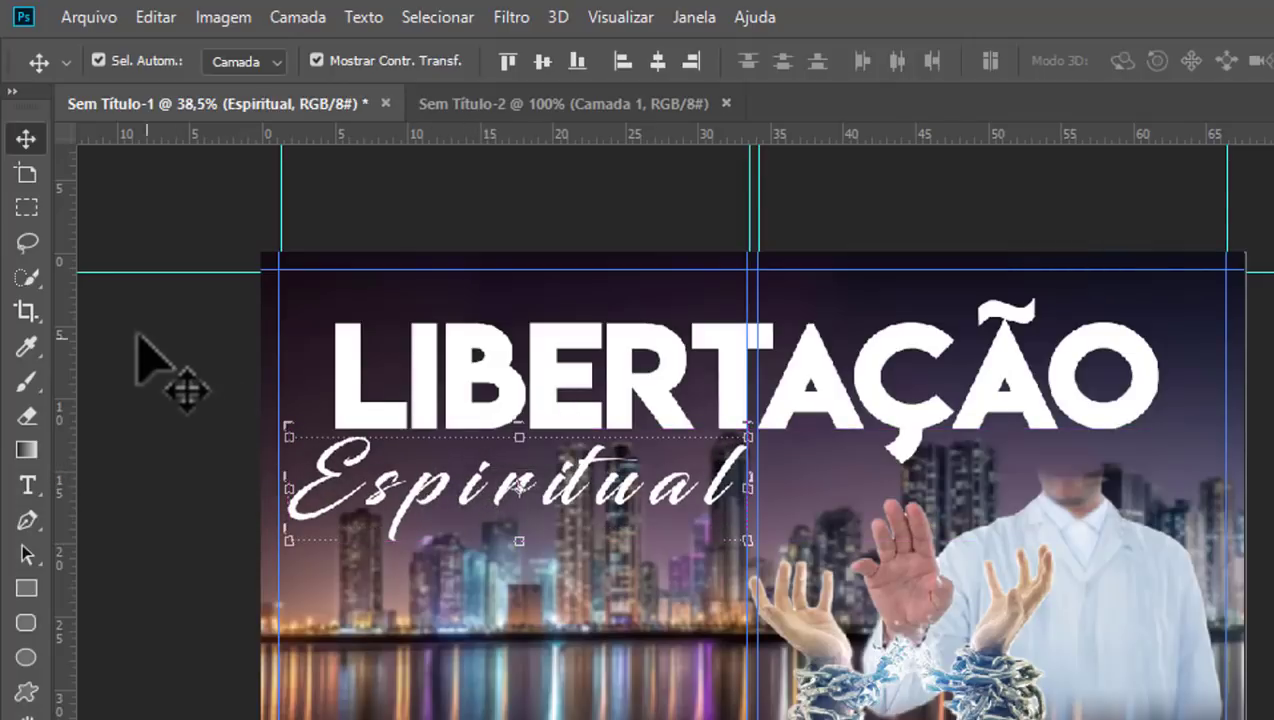
left_click(185, 365)
Step: Tighten the Espiritual letter spacing to 10
scroll(445, 525, "up", 2)
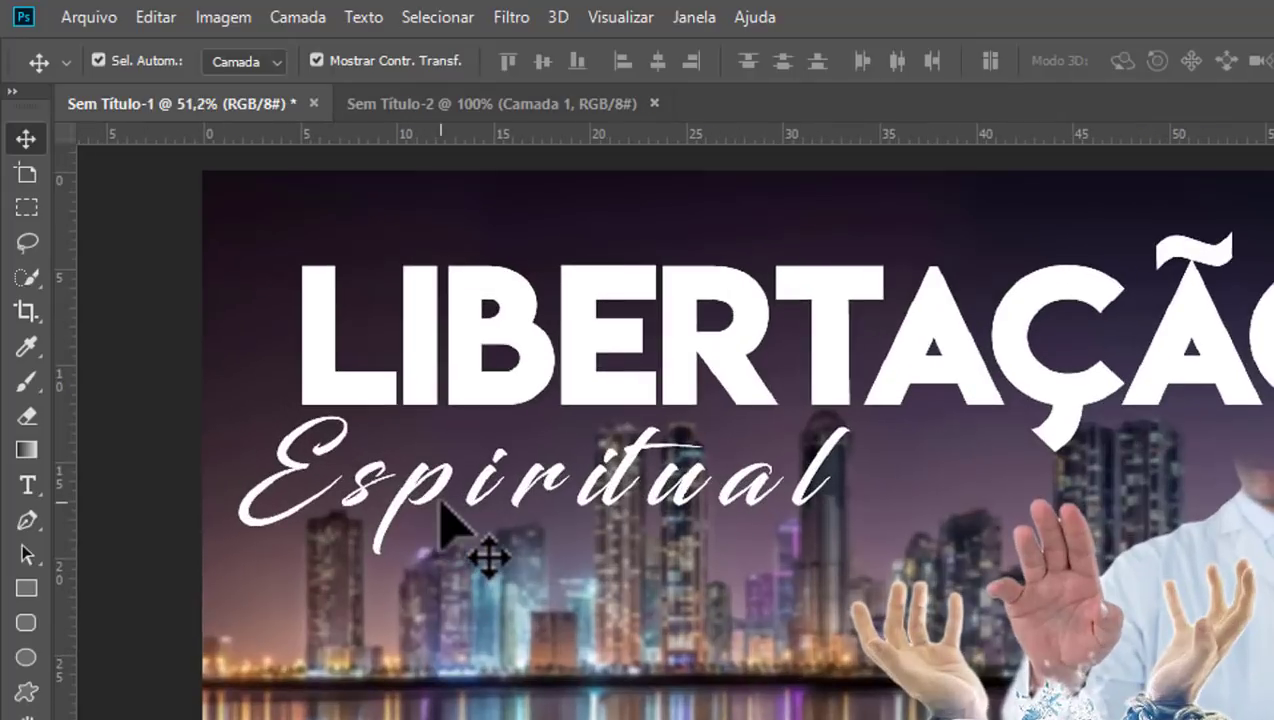
left_click(441, 512)
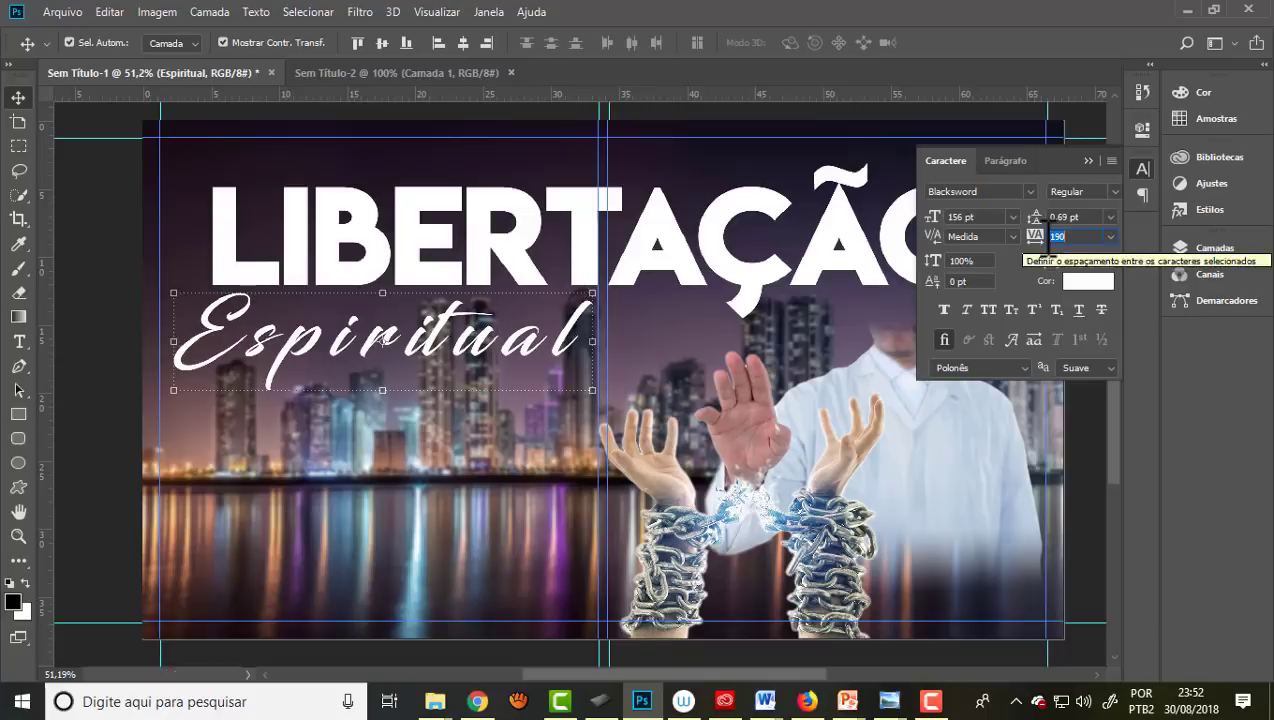
left_click_drag(1050, 236, 1040, 255)
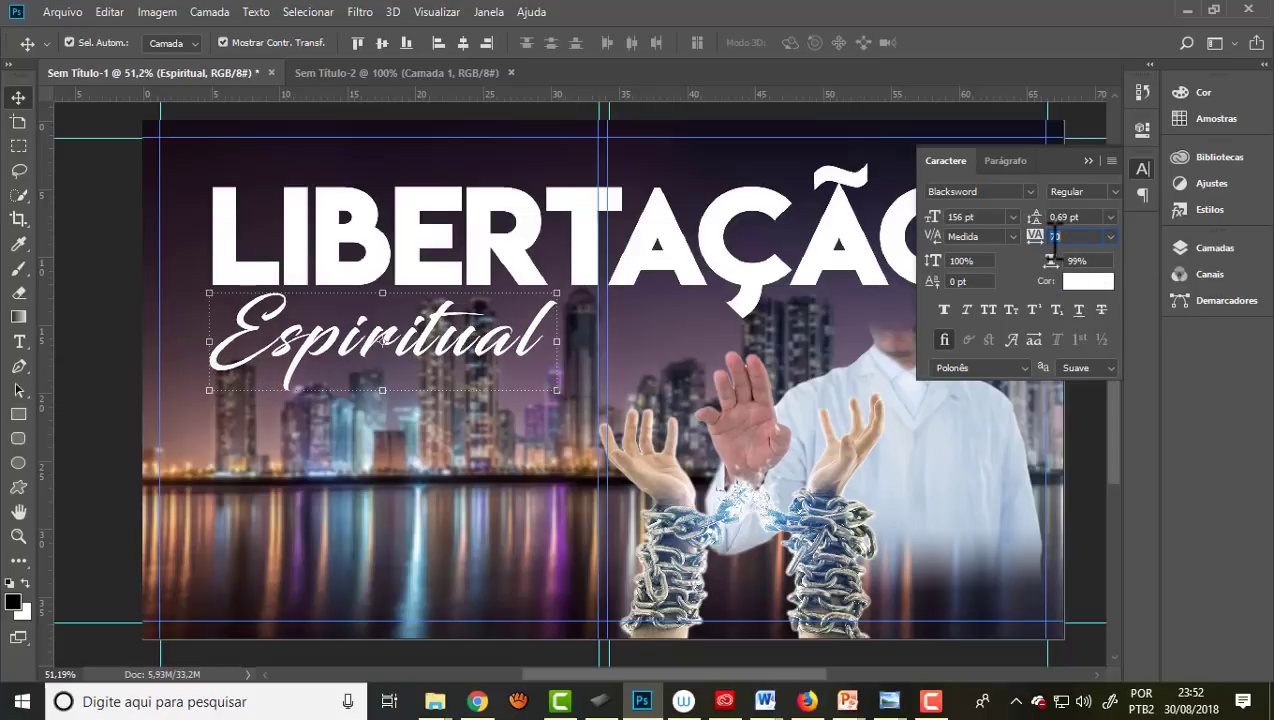
left_click_drag(1055, 246, 1040, 258)
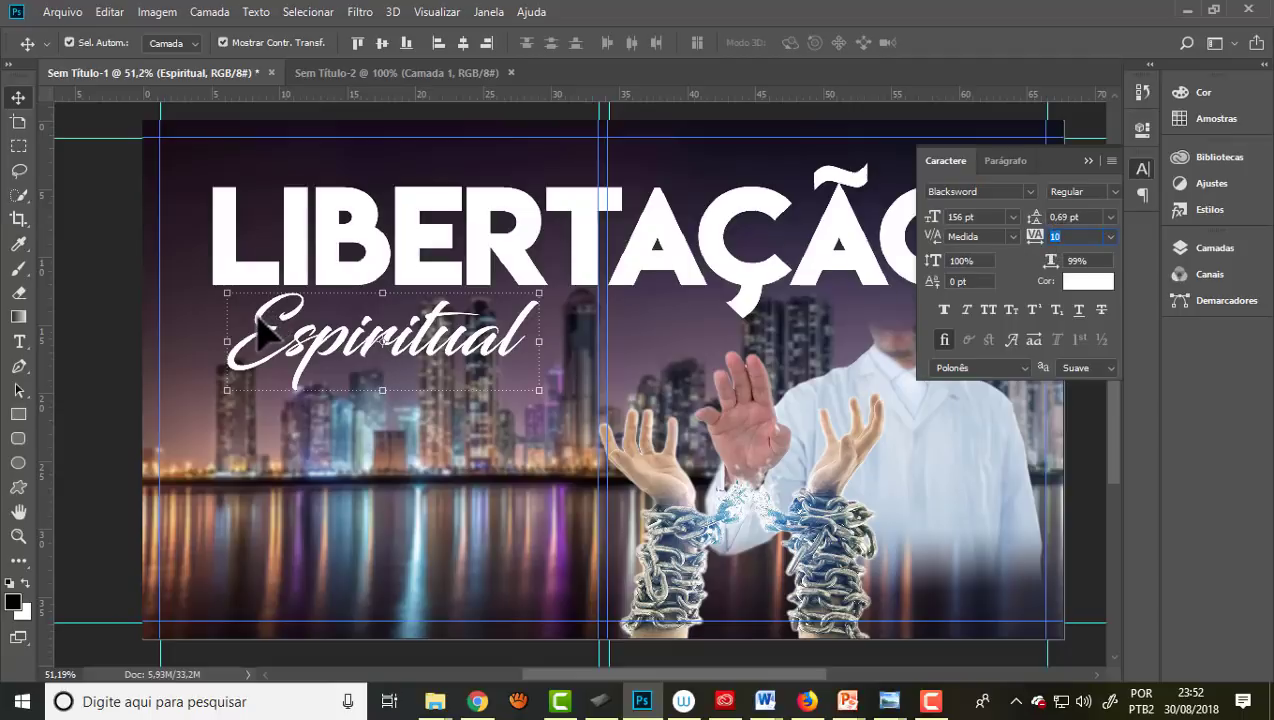
Step: Move Espiritual up against LIBERTAÇÃO's lower edge and close the Character panel
left_click_drag(258, 330, 248, 335)
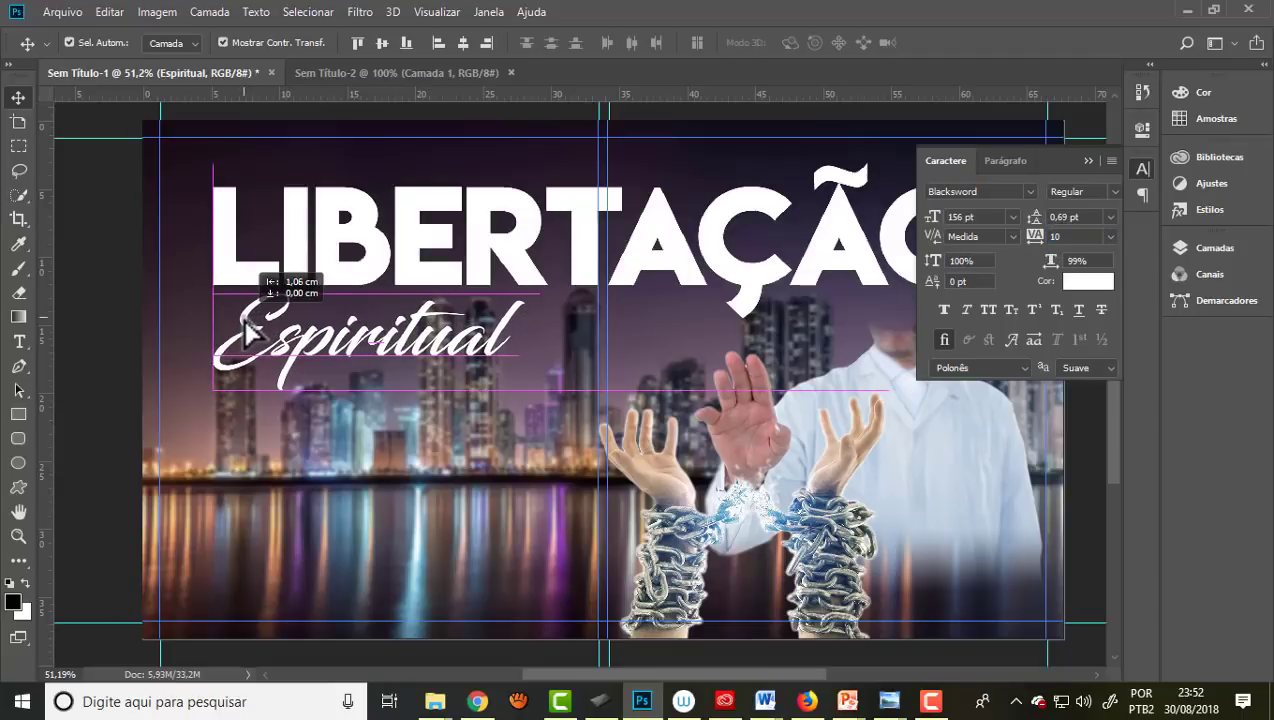
key("ctrl+z")
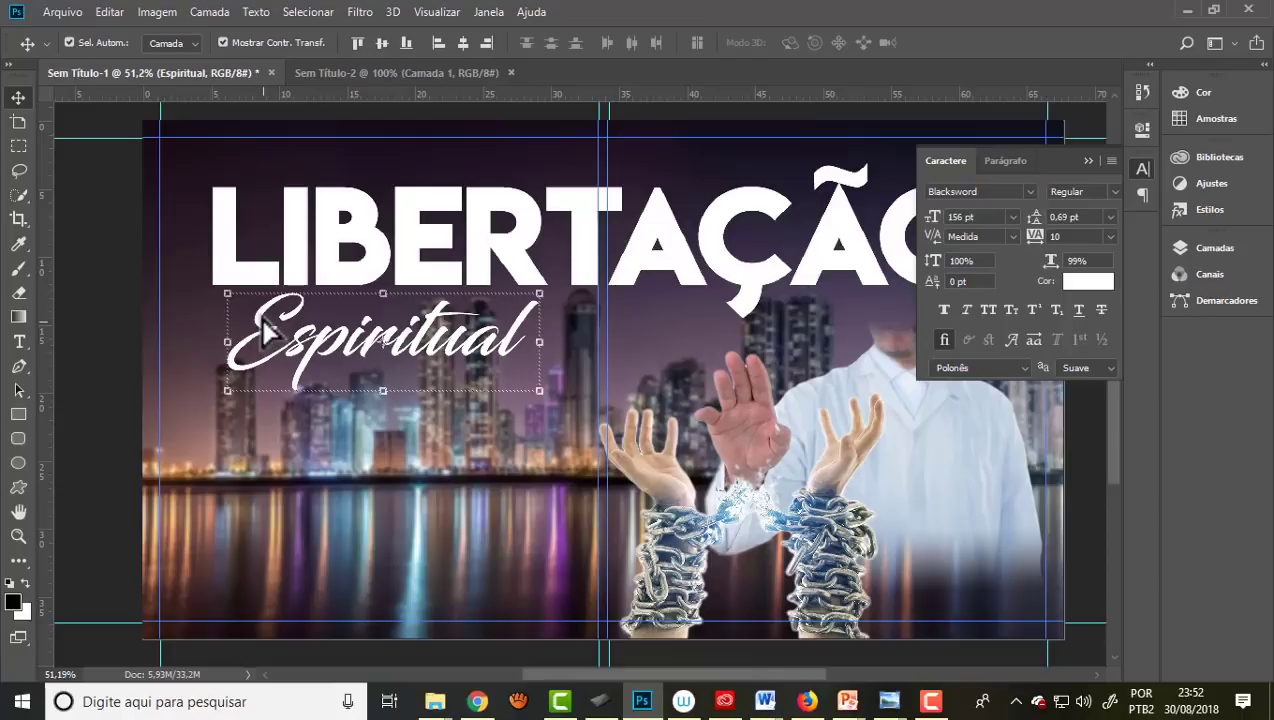
left_click_drag(266, 332, 268, 315)
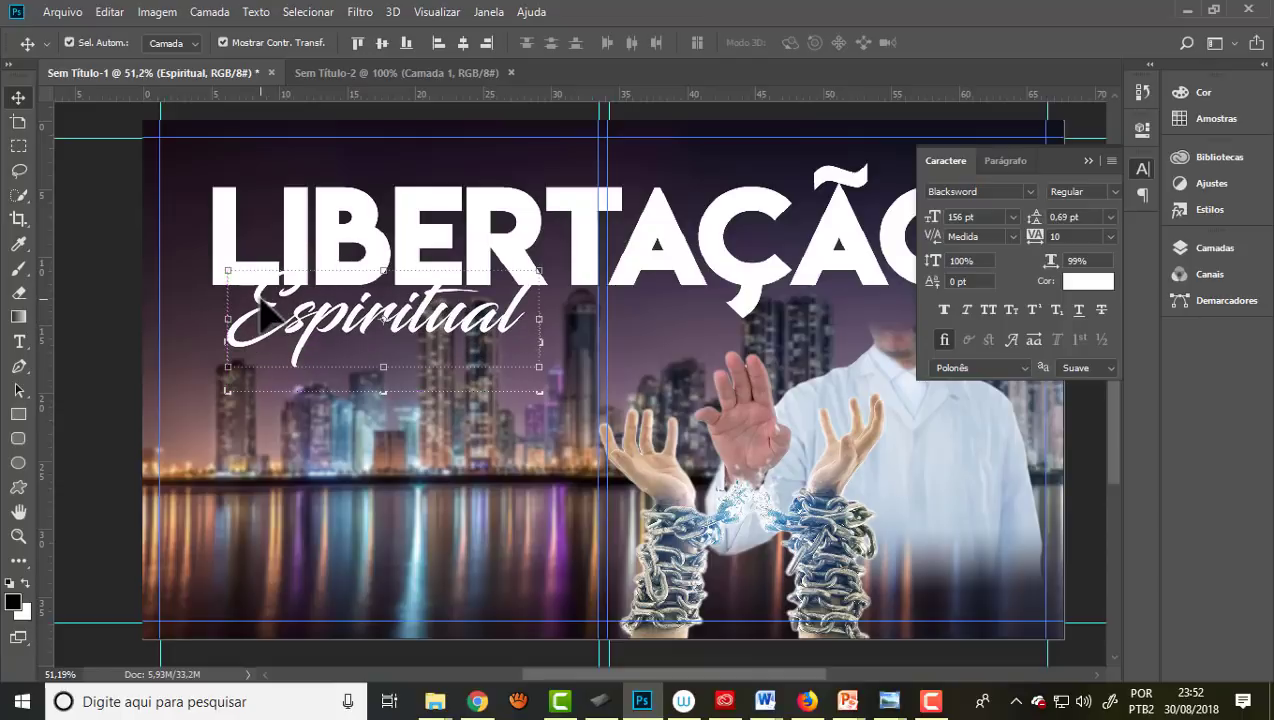
left_click(1088, 161)
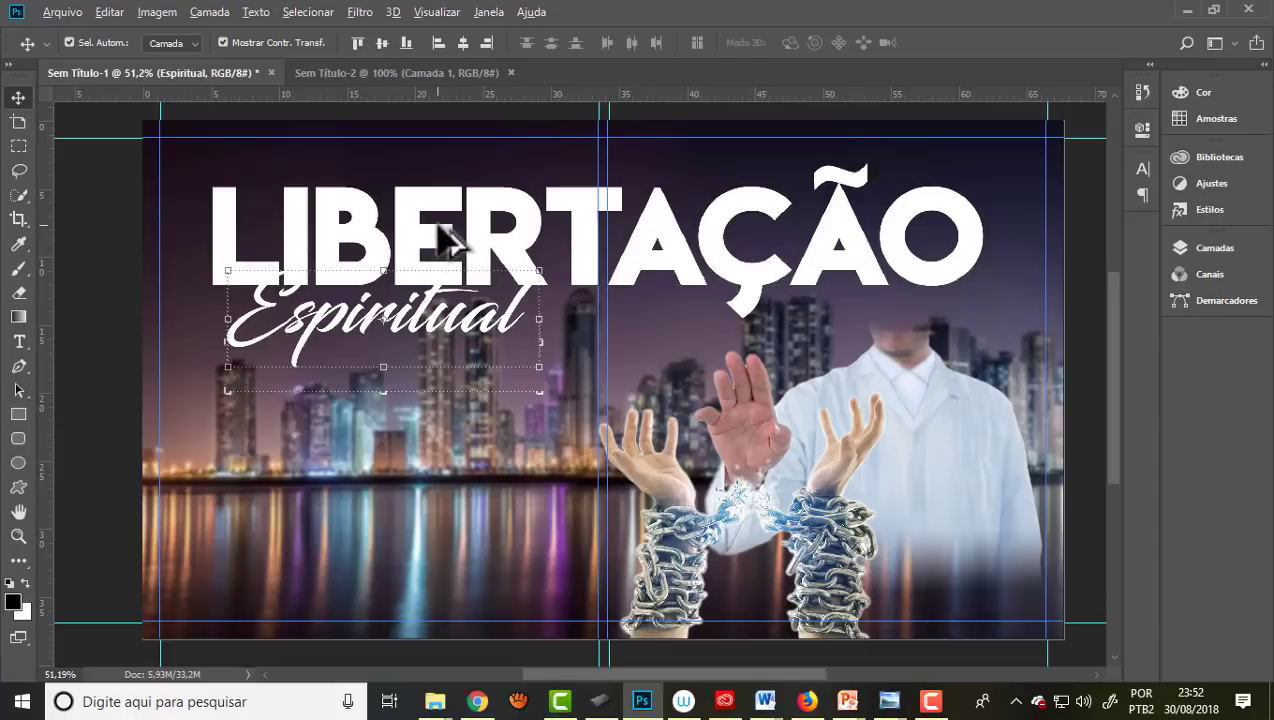
scroll(450, 240, "down", 2)
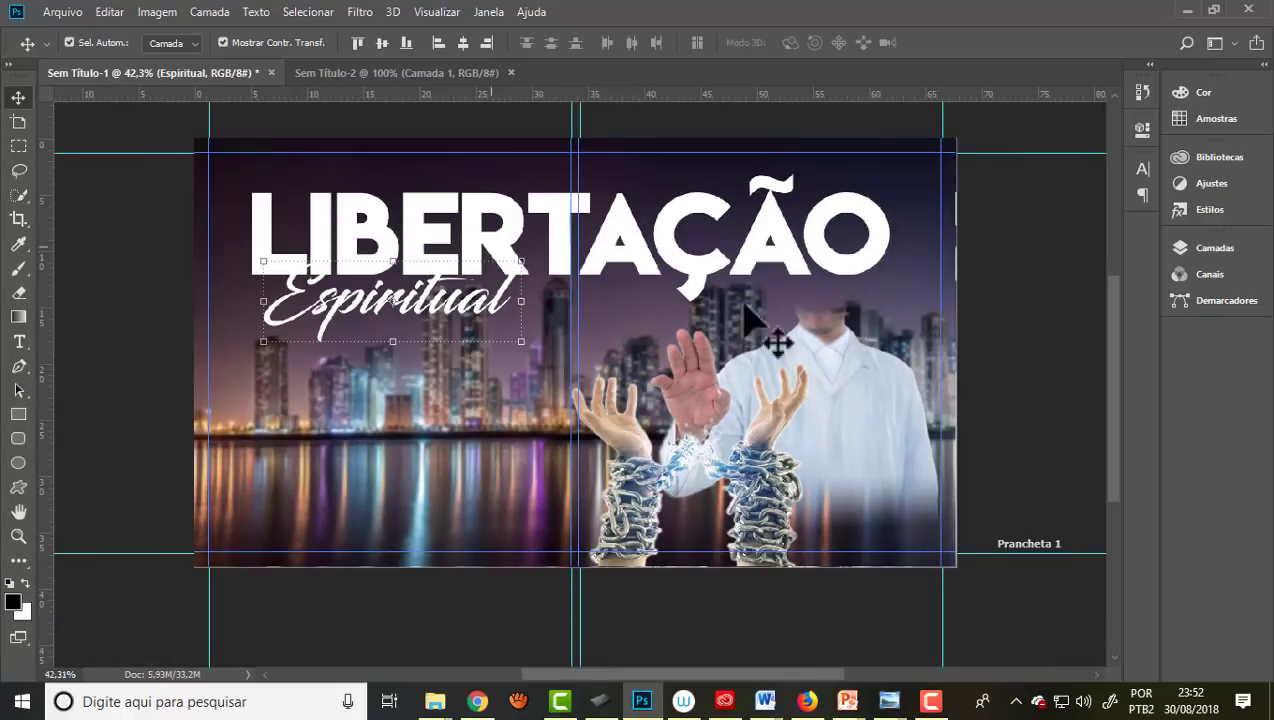
Step: Try several preset styles on Espiritual and settle on the plain white one
left_click(1217, 214)
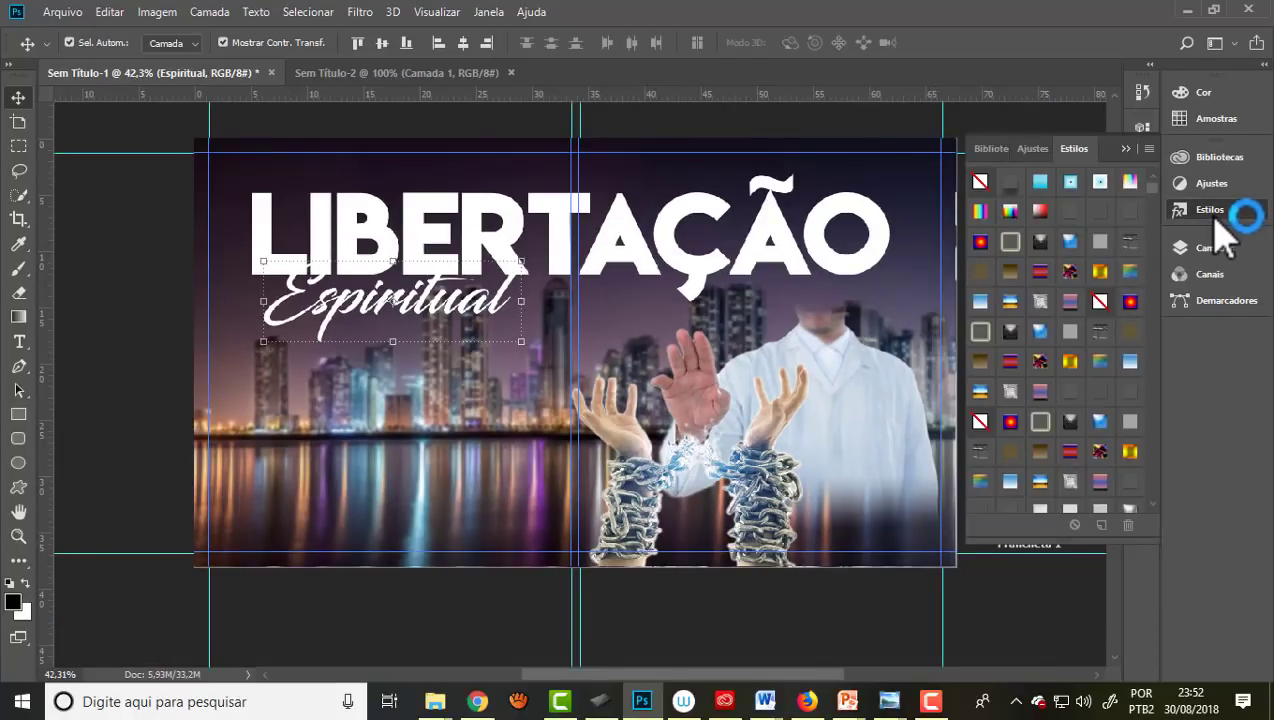
scroll(1068, 276, "down", 2)
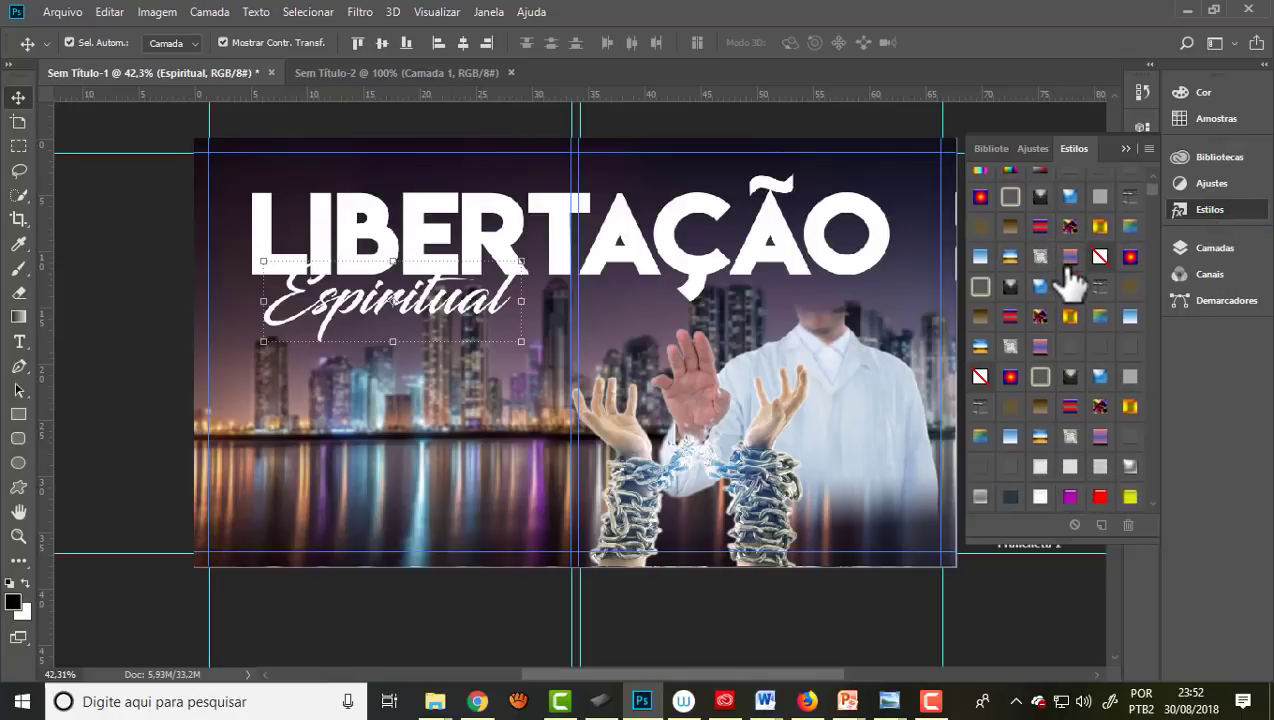
scroll(1070, 283, "down", 2)
scroll(1070, 283, "down", 2)
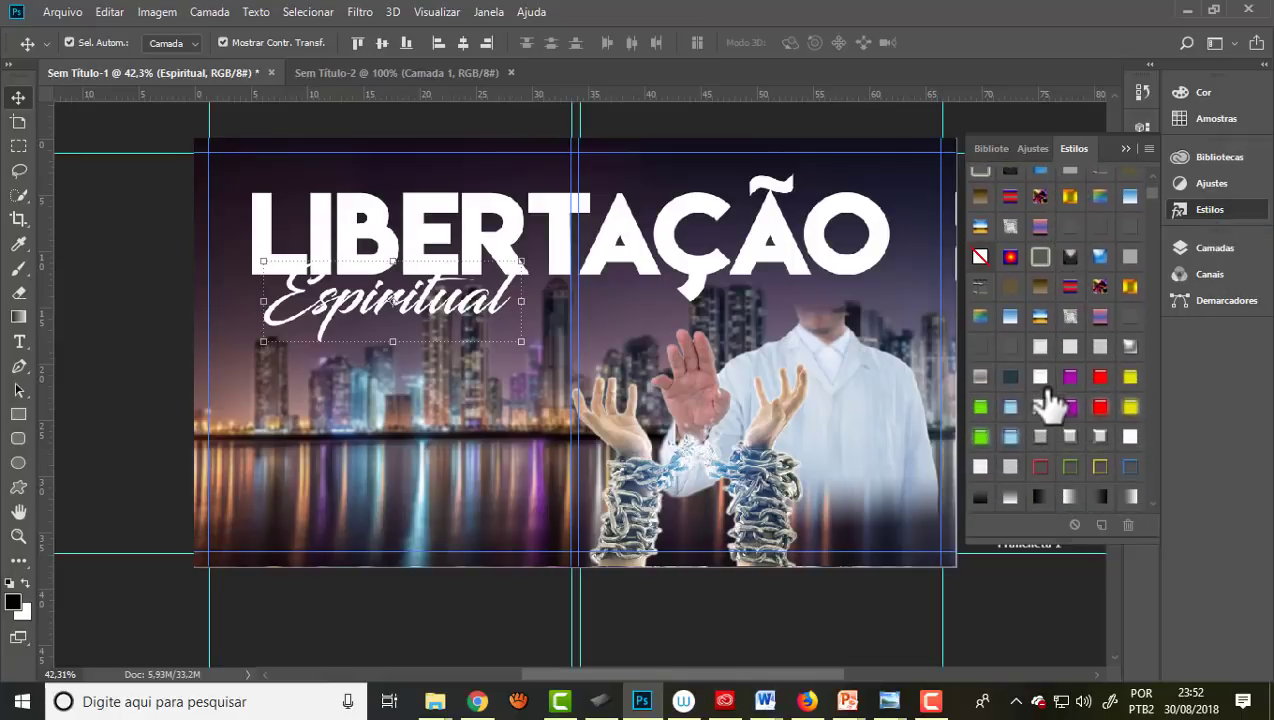
left_click(1131, 436)
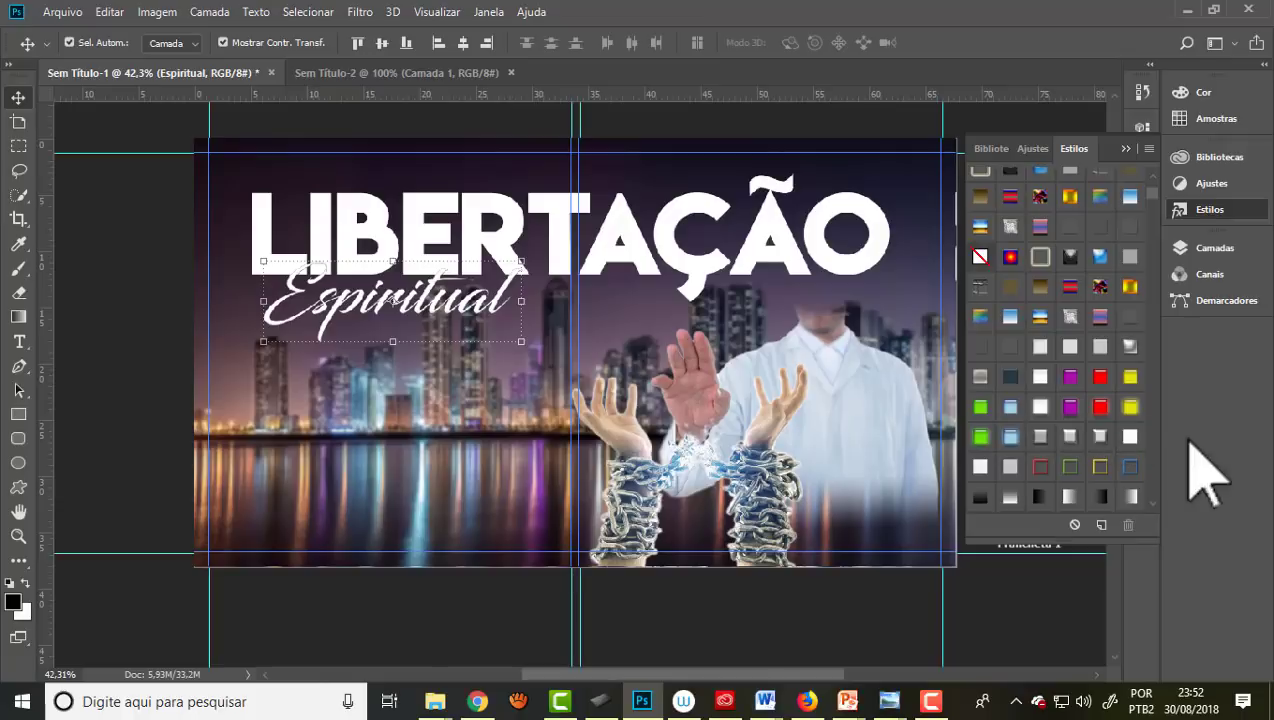
left_click(1040, 376)
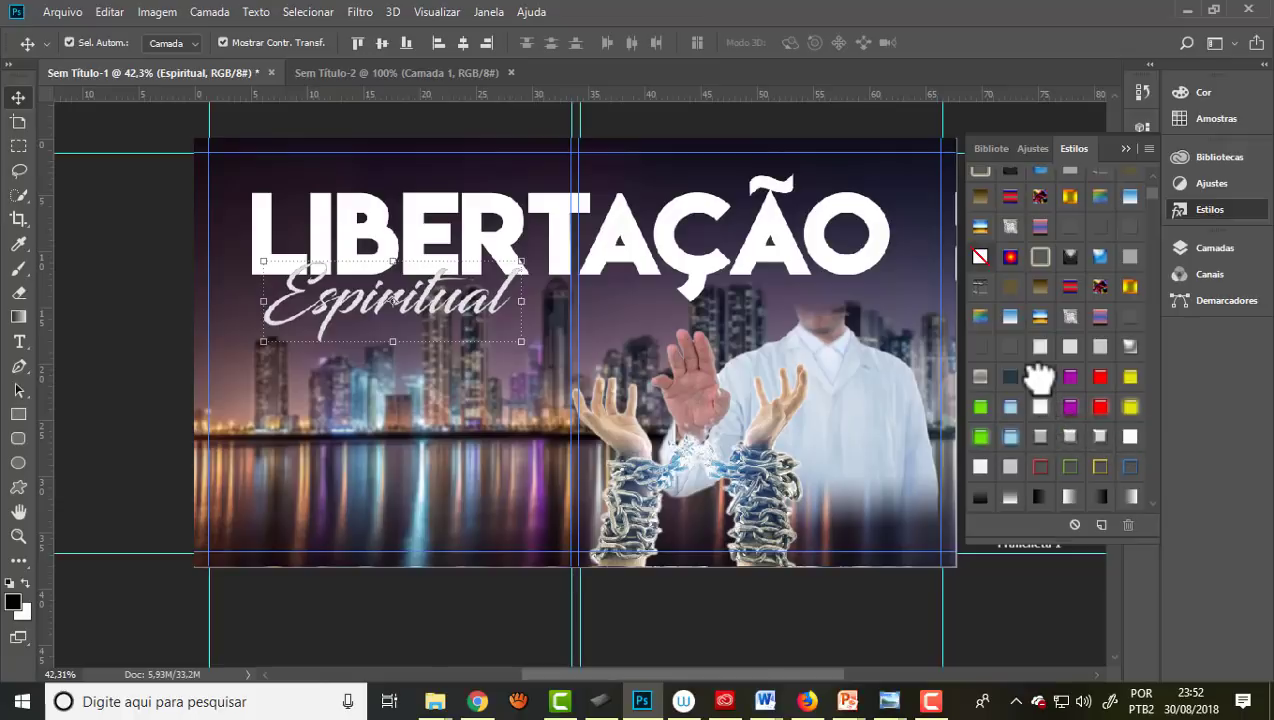
scroll(1045, 372, "down", 1)
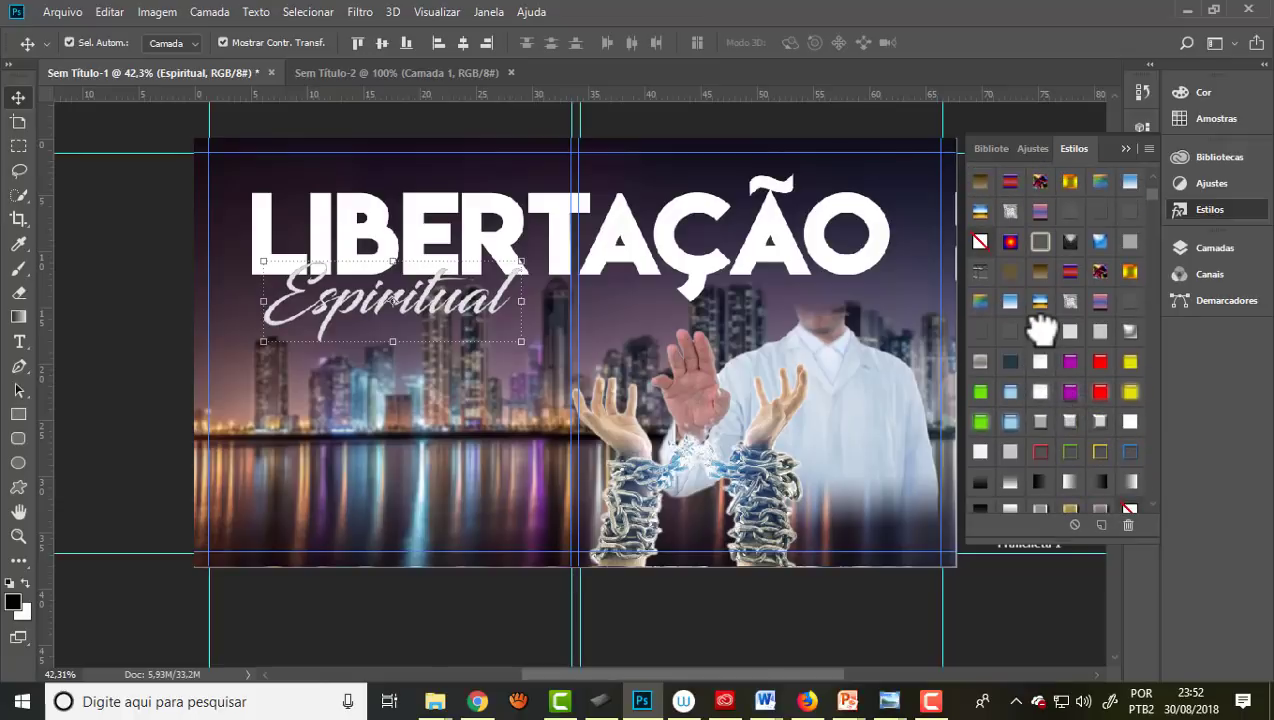
left_click(1040, 330)
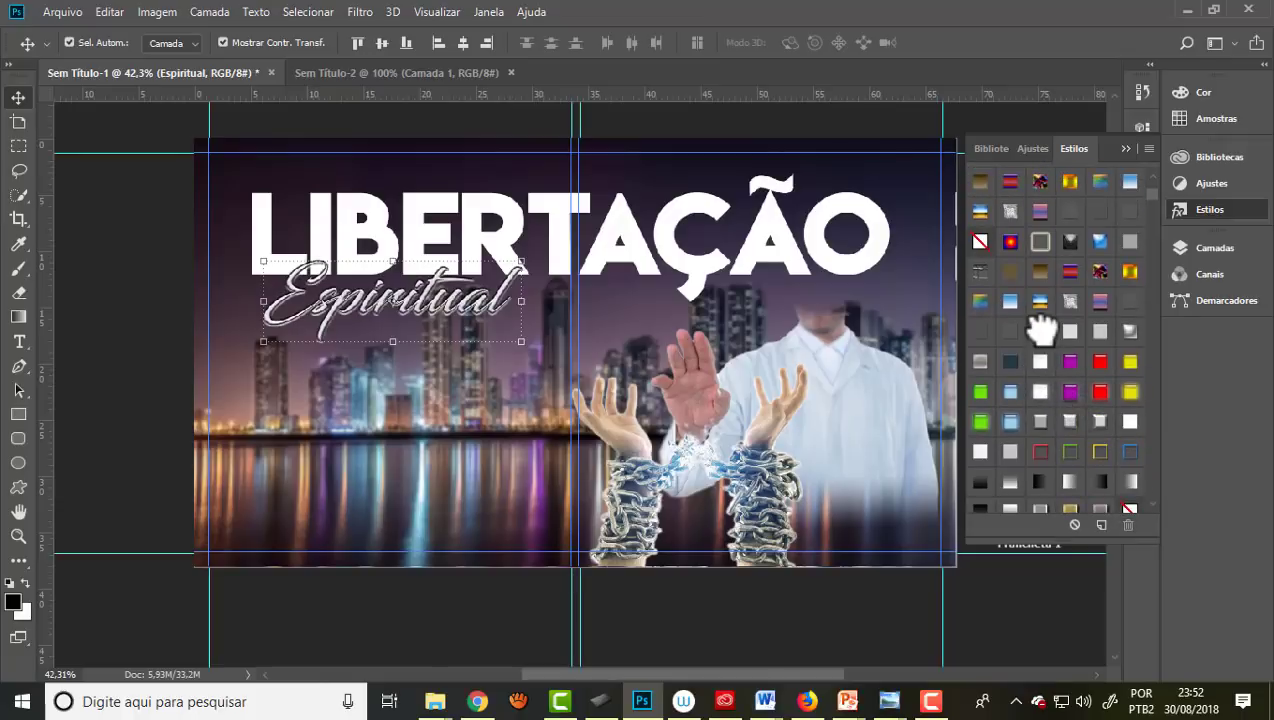
left_click(1128, 423)
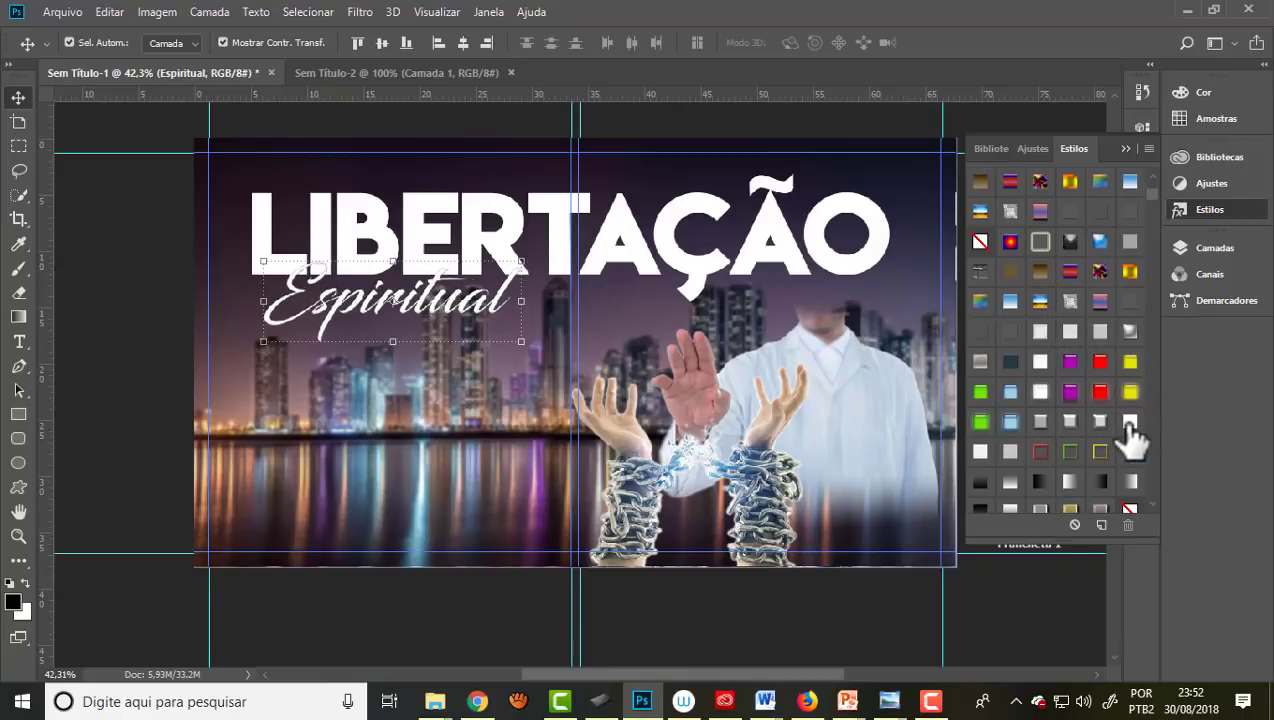
Step: Put away the Styles panel and bring up the Layers panel
left_click(1125, 148)
left_click(1188, 209)
left_click(1125, 148)
left_click(1213, 250)
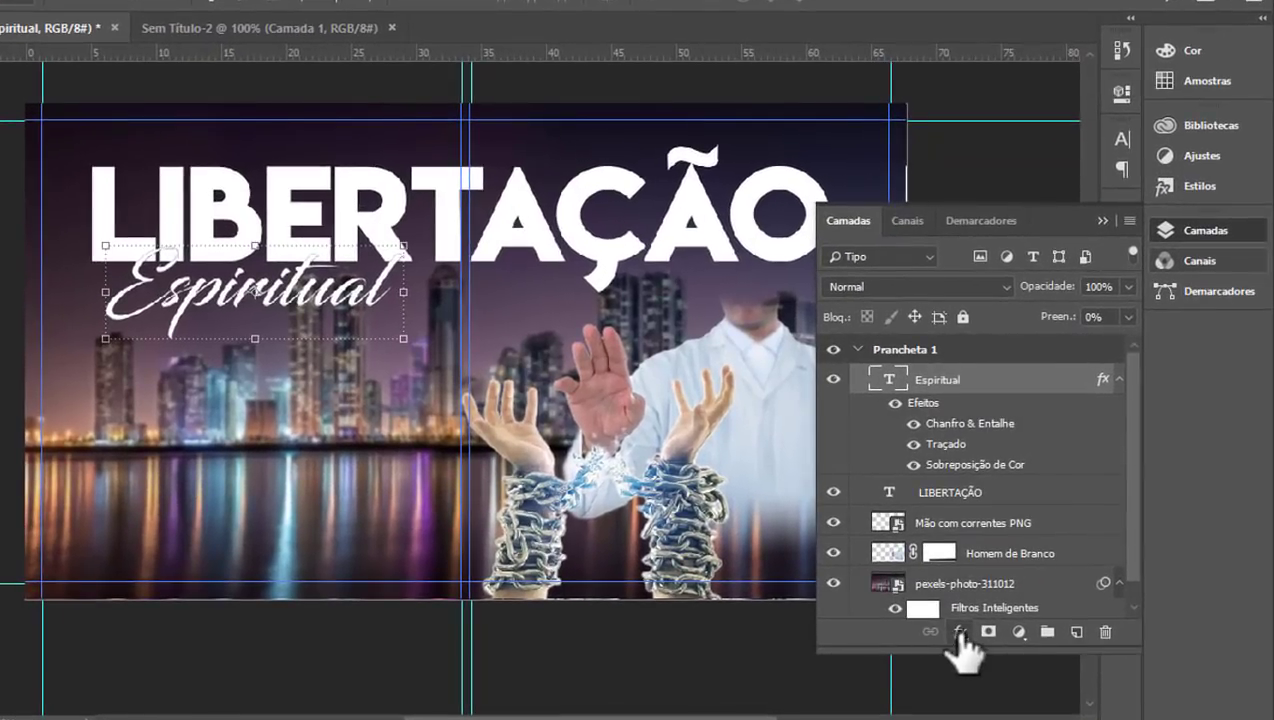
Step: Add a Traçado stroke effect to Espiritual with pure black as its colour
left_click(959, 632)
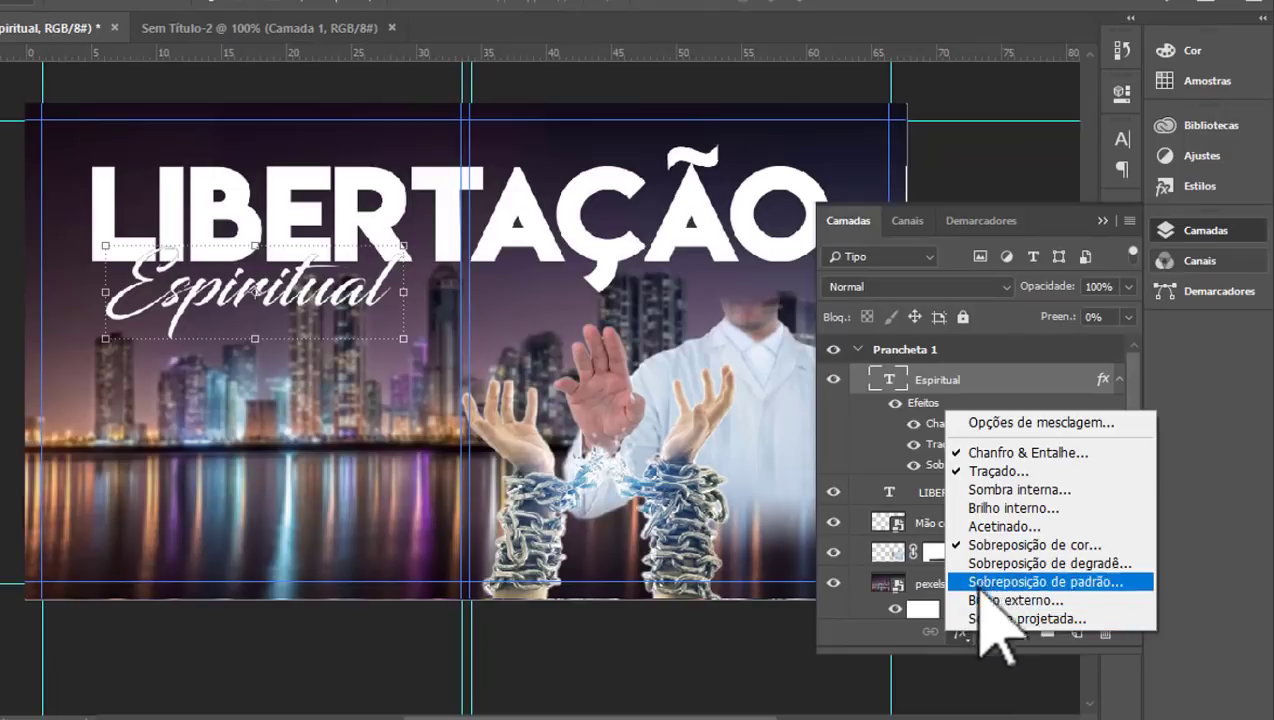
double_click(990, 472)
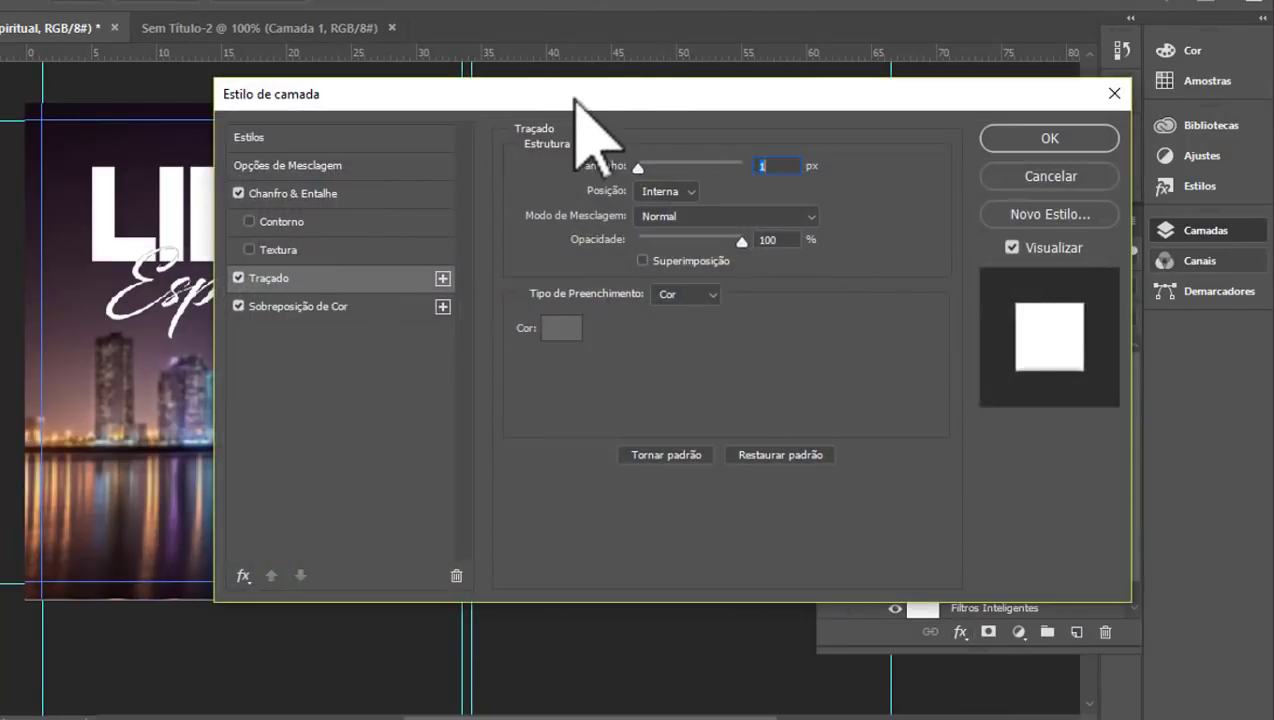
left_click_drag(595, 93, 801, 88)
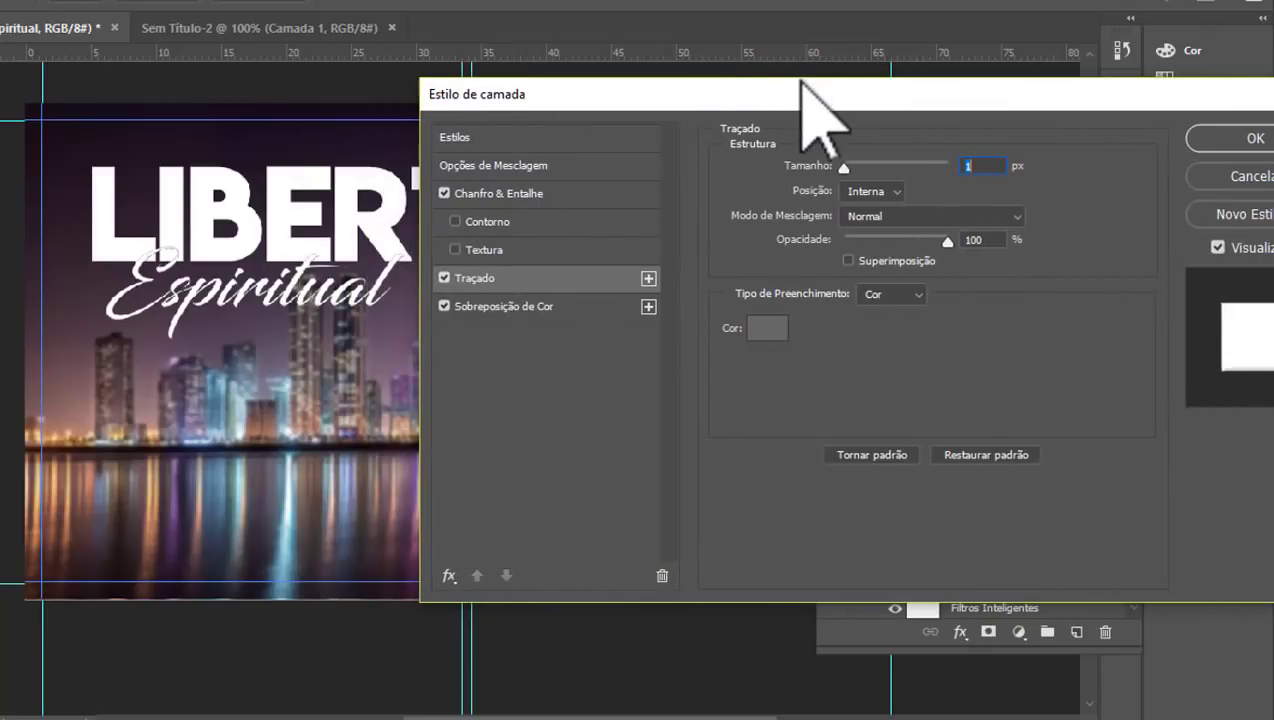
left_click(766, 328)
left_click_drag(766, 324, 967, 427)
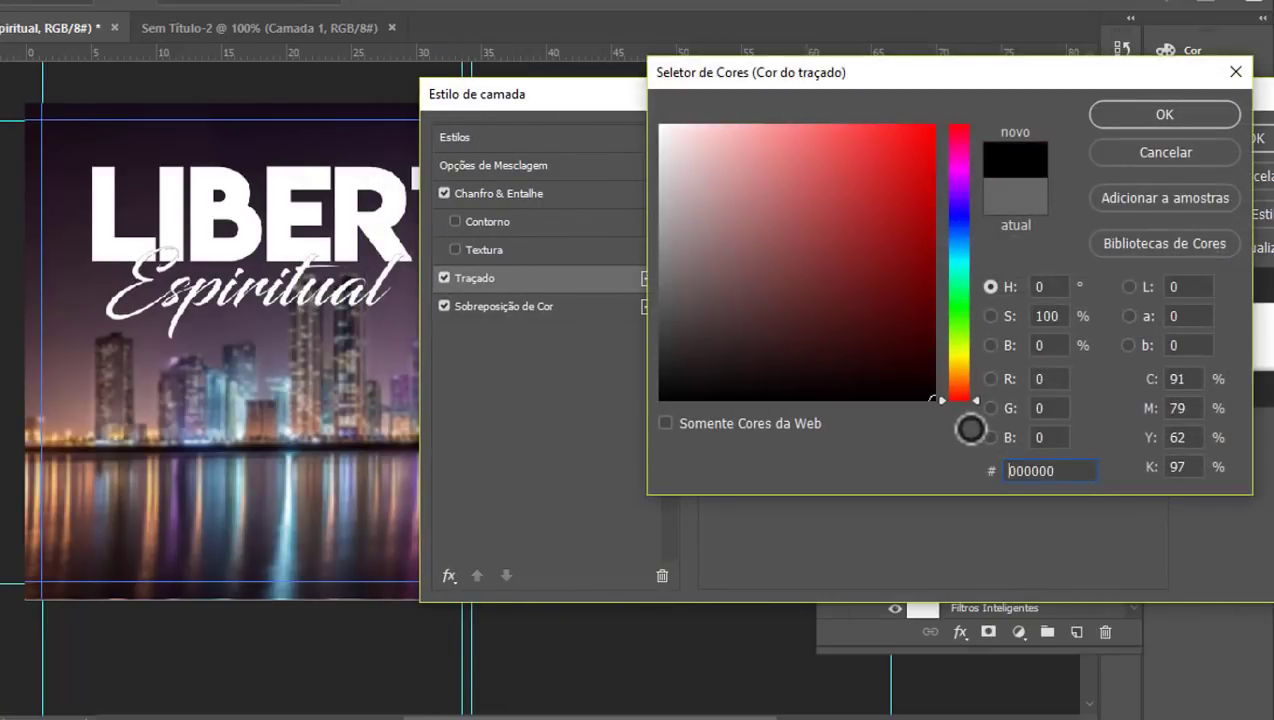
left_click(1128, 122)
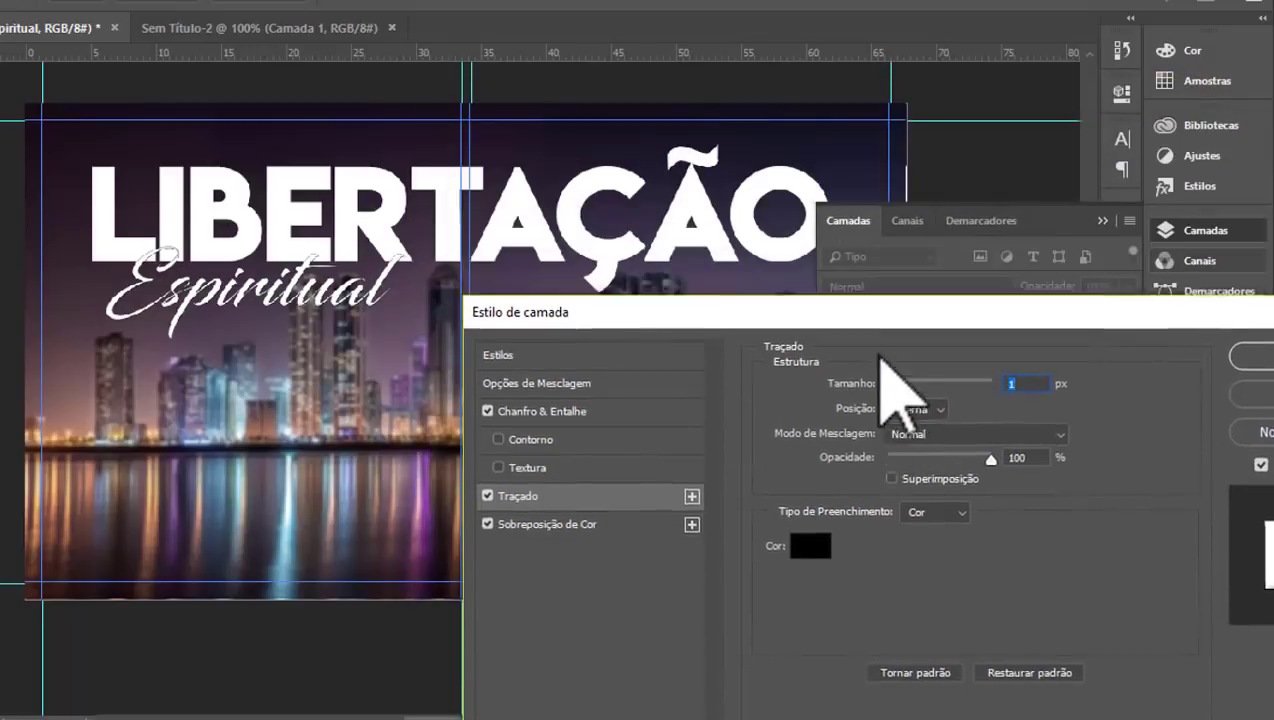
Step: Set the stroke to Posição Externa at 5 px and apply it
mouse_move(879, 354)
left_mouse_down()
mouse_move(778, 192)
mouse_move(802, 205)
left_mouse_up()
type("27")
left_click_drag(699, 129, 883, 115)
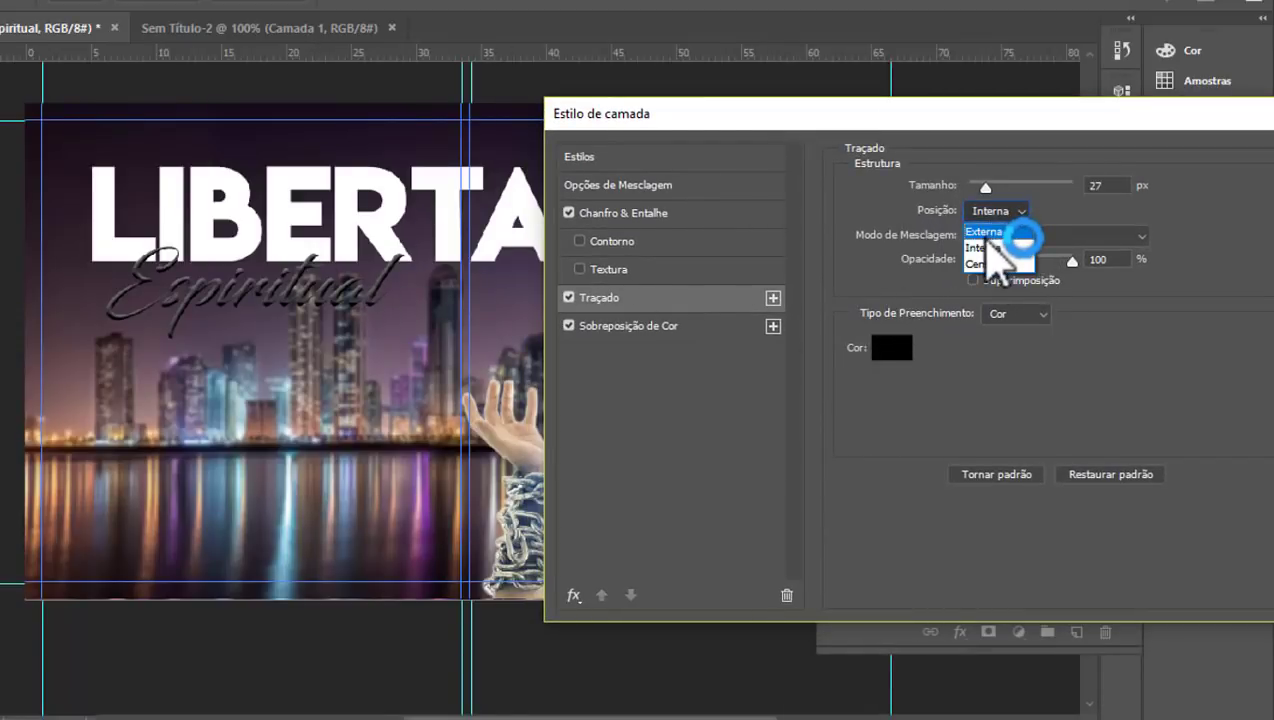
left_click(990, 234)
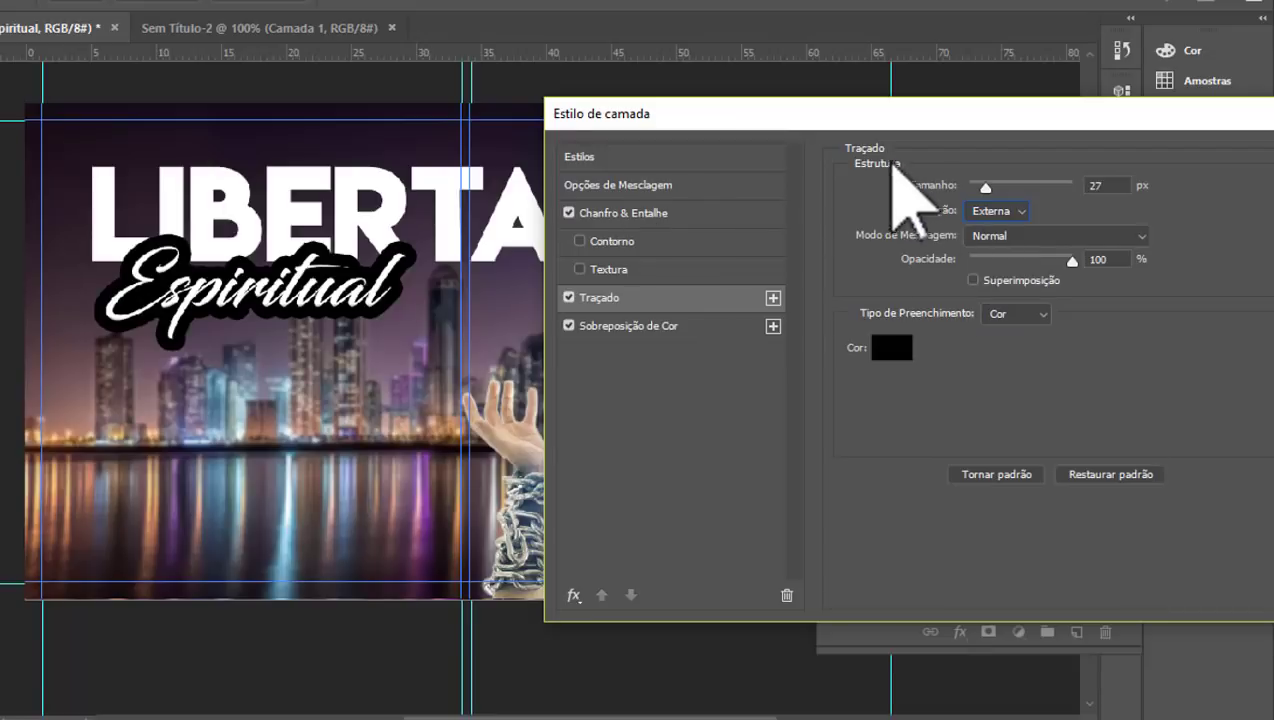
left_click_drag(984, 187, 973, 187)
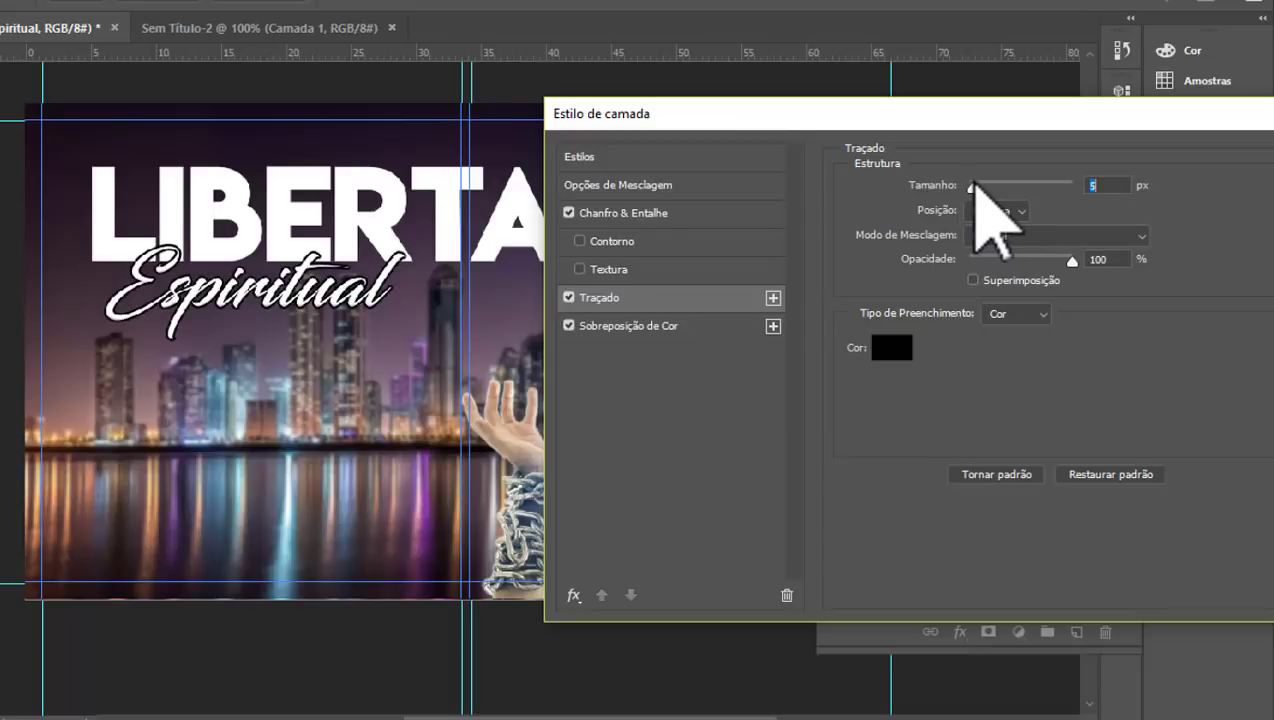
left_click_drag(1064, 115, 764, 60)
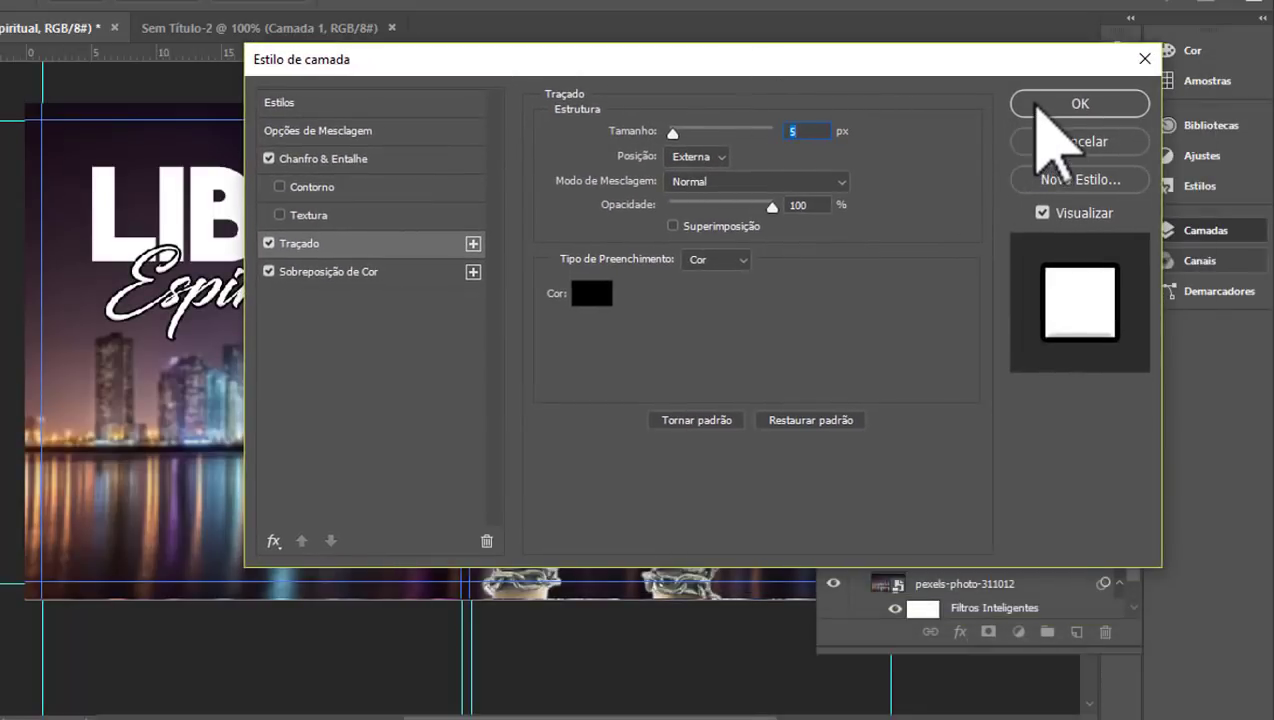
left_click(1040, 108)
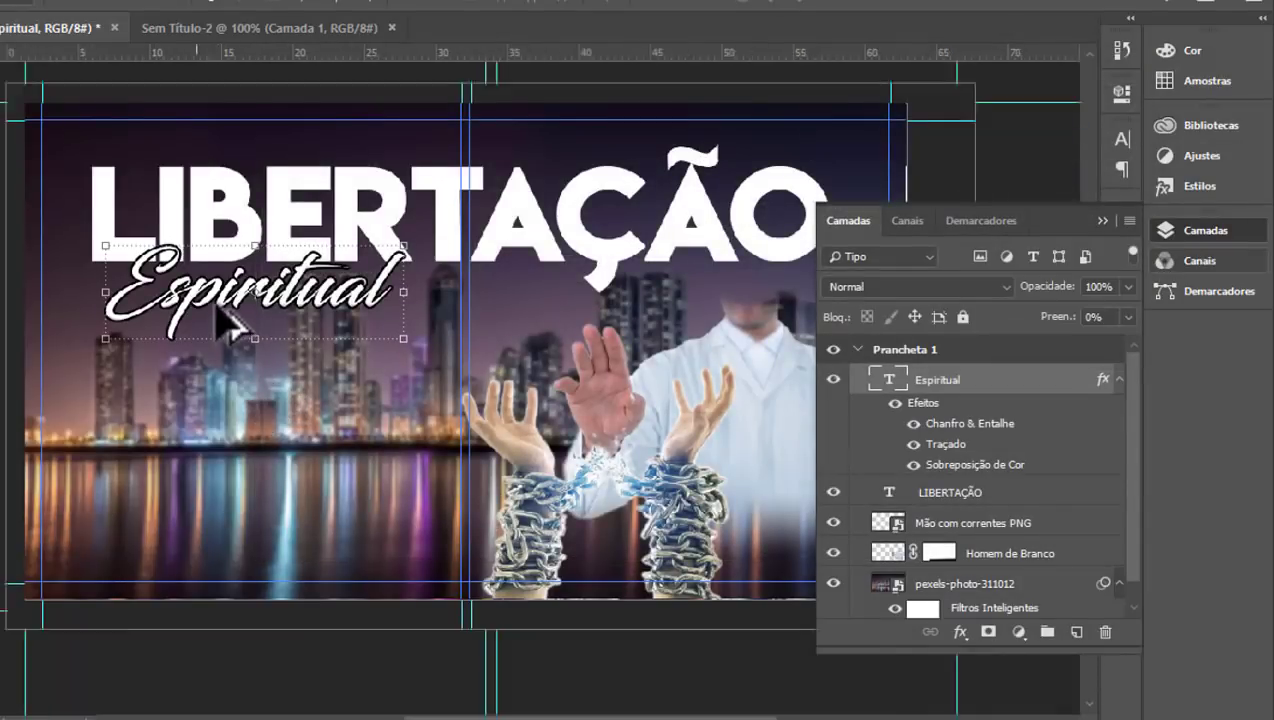
Step: Nudge Espiritual up-left and enlarge it to about 28,54 × 10,06 cm under LIBERTAÇÃO
scroll(230, 322, "up", 1)
left_click_drag(209, 293, 185, 285)
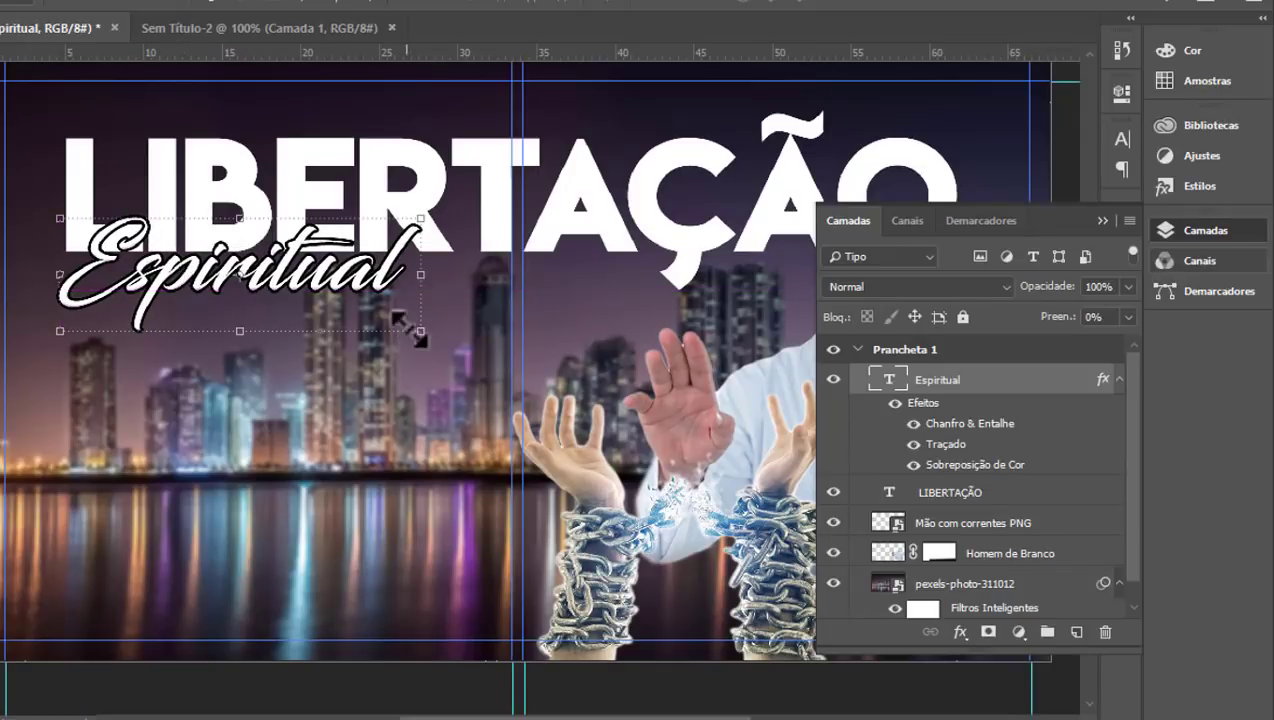
left_click_drag(420, 331, 508, 366)
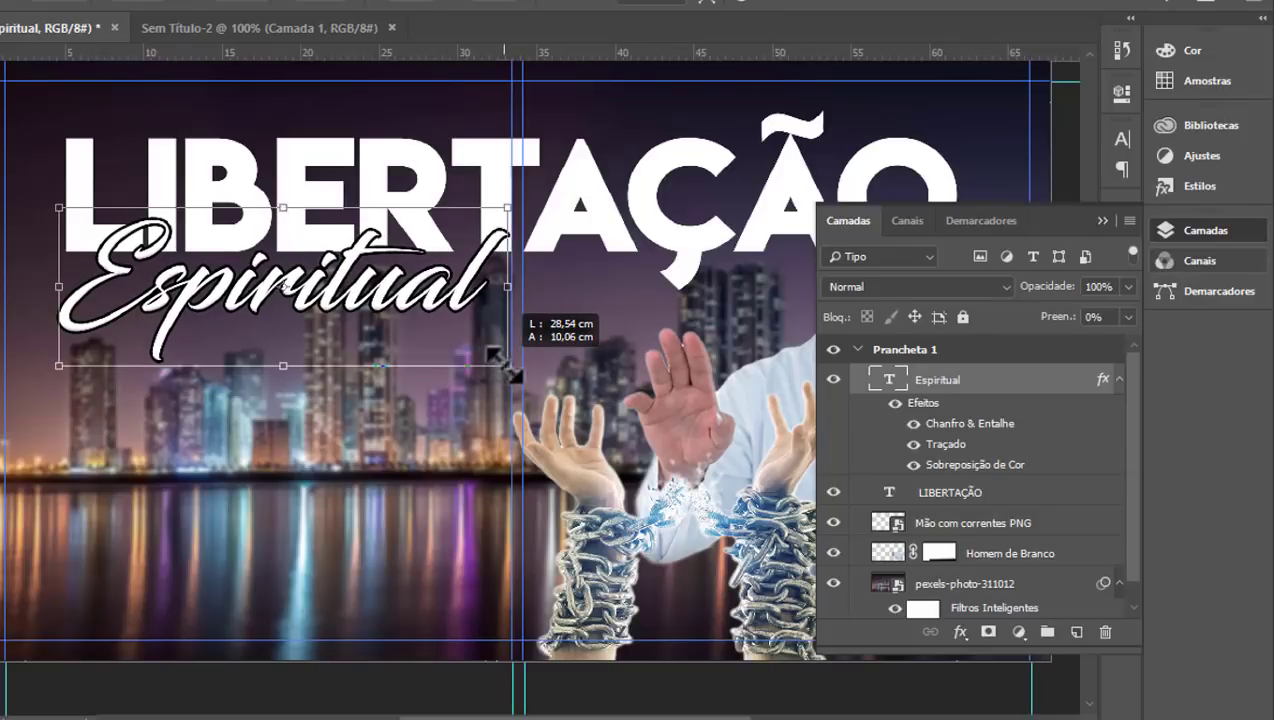
left_click_drag(508, 366, 510, 366)
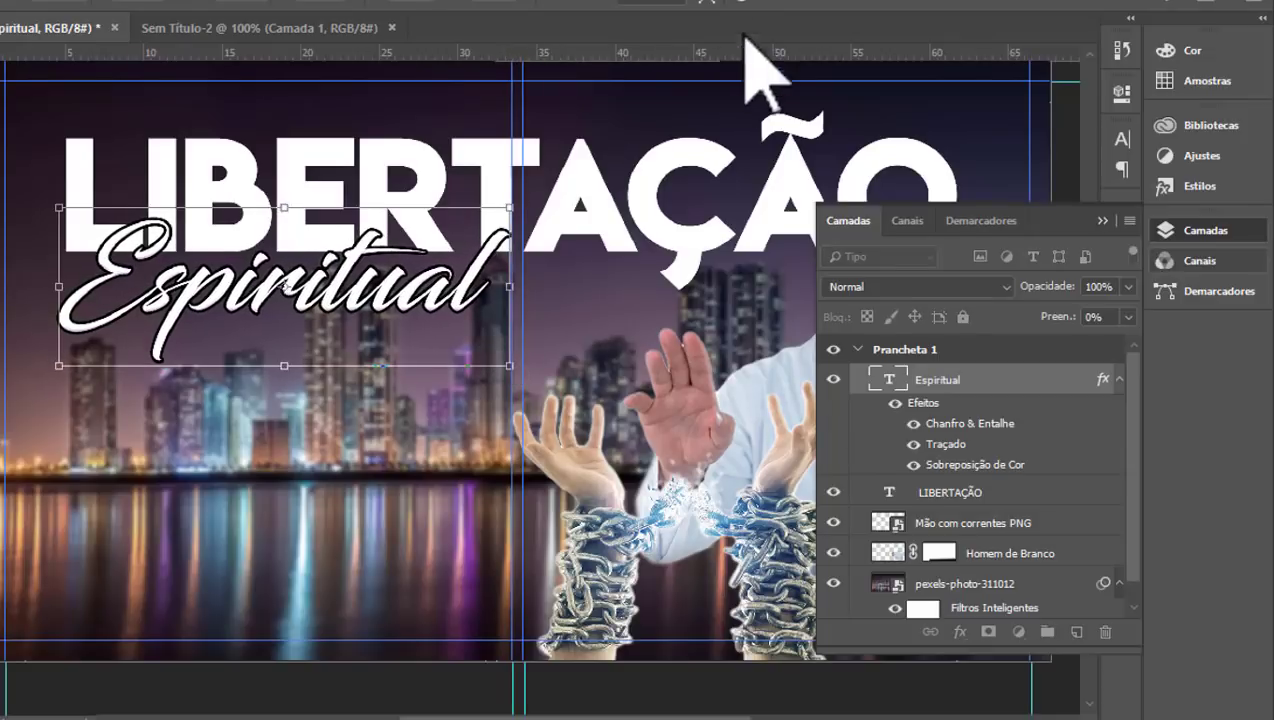
scroll(179, 330, "down", 2)
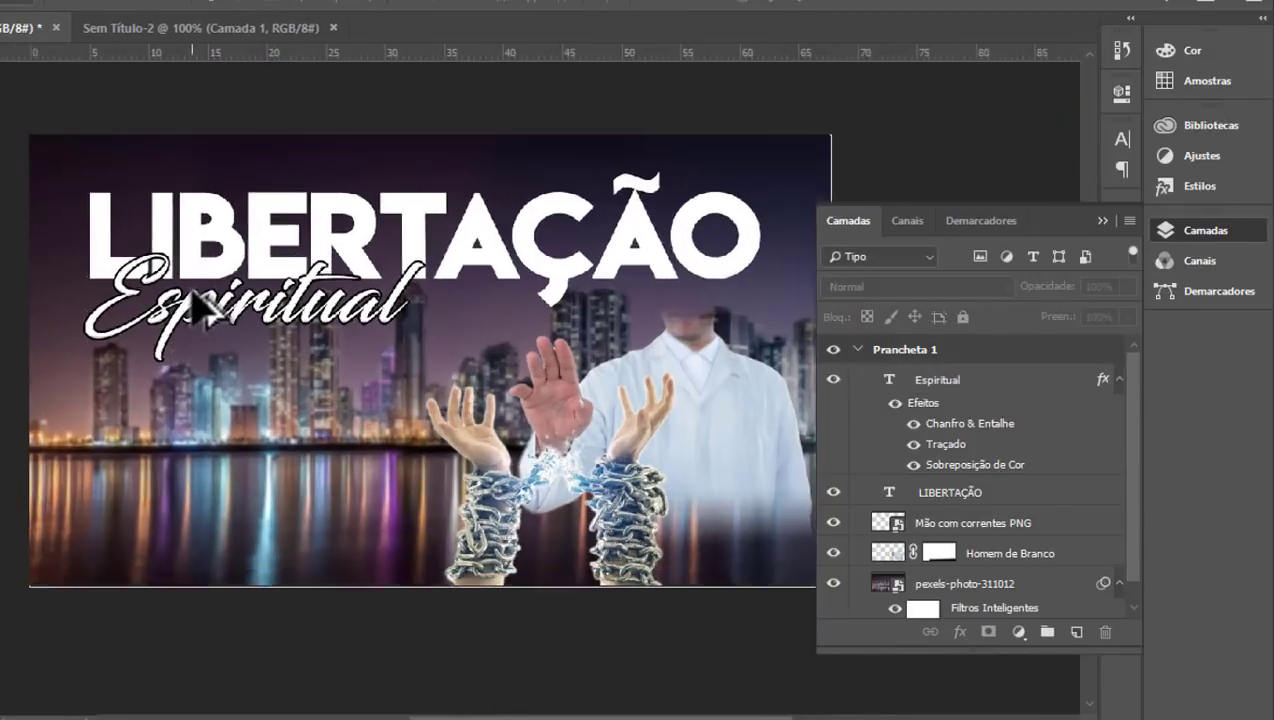
scroll(205, 312, "up", 2)
scroll(128, 261, "down", 1)
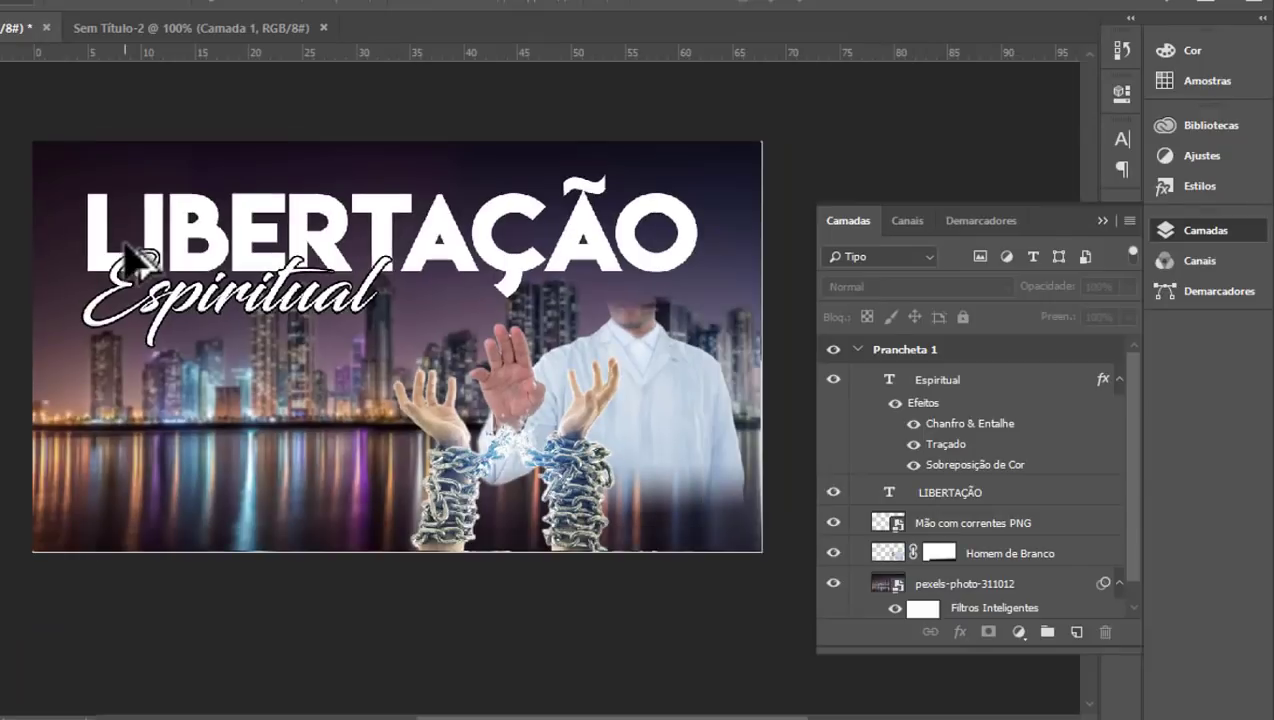
scroll(318, 303, "up", 1)
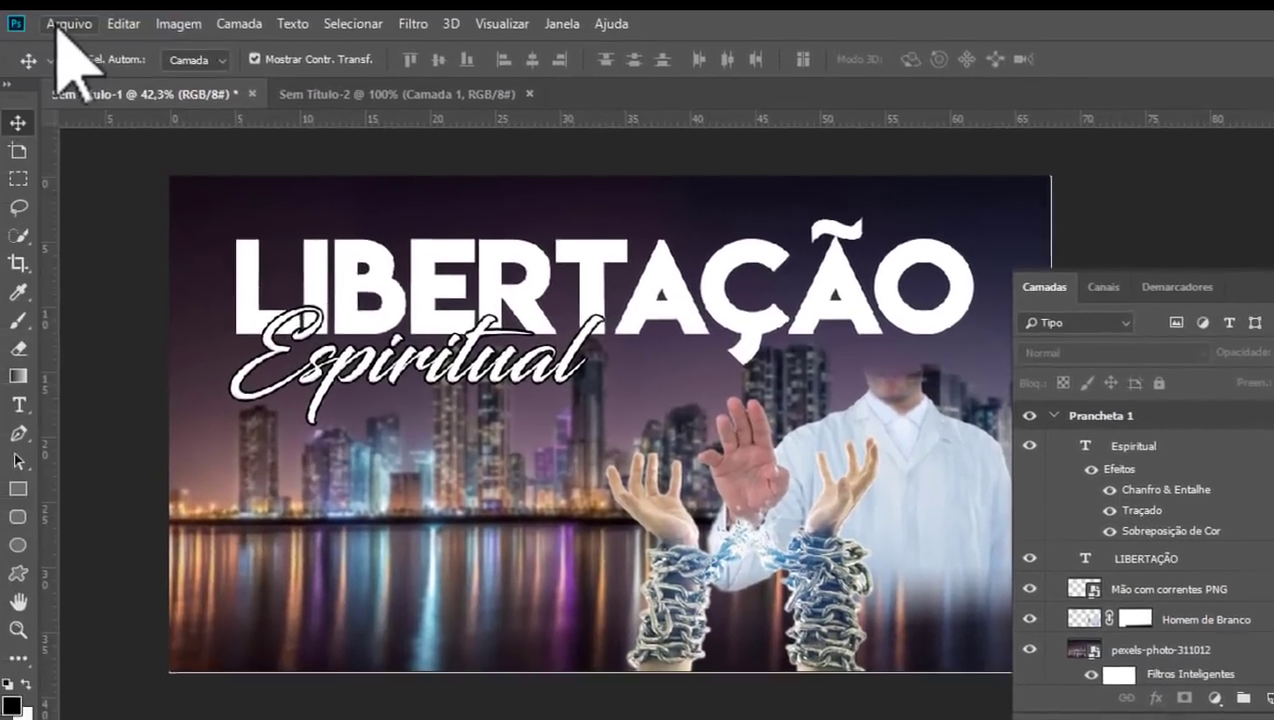
Step: Save the poster as Cartaz para Facebook.psd, accepting the PSD compatibility prompt
left_click(102, 34)
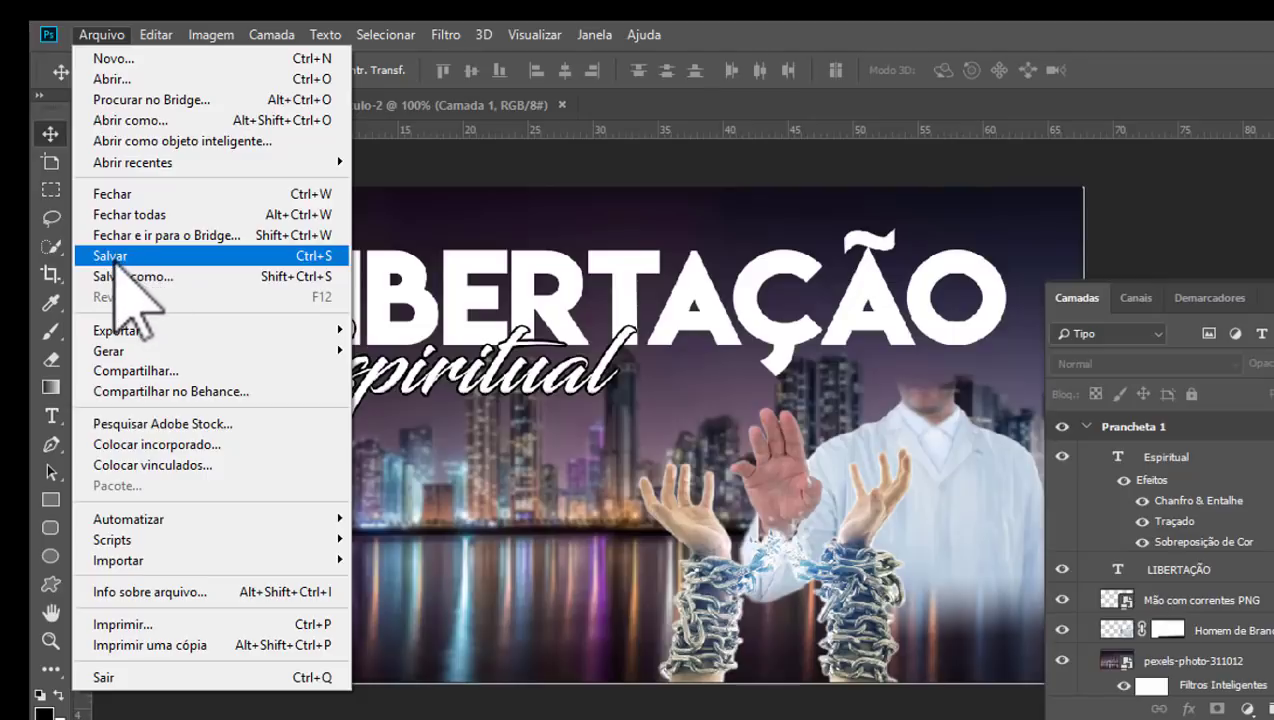
left_click(112, 258)
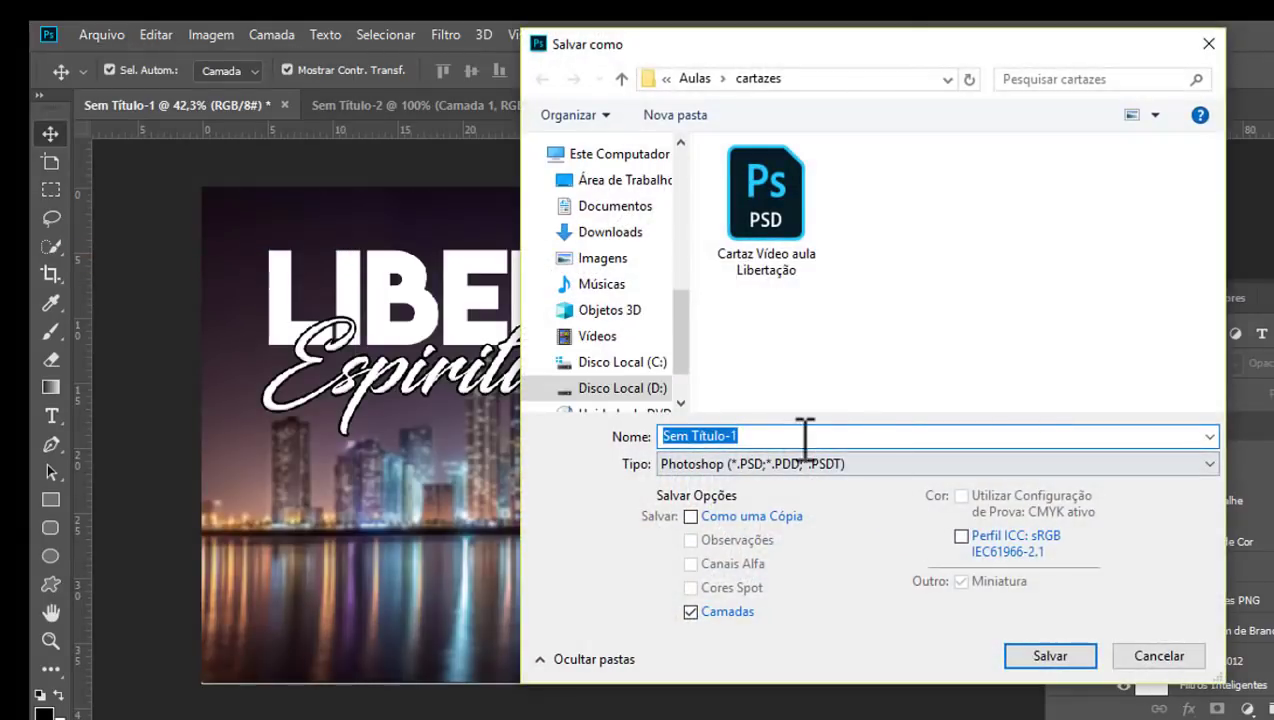
type("Cart")
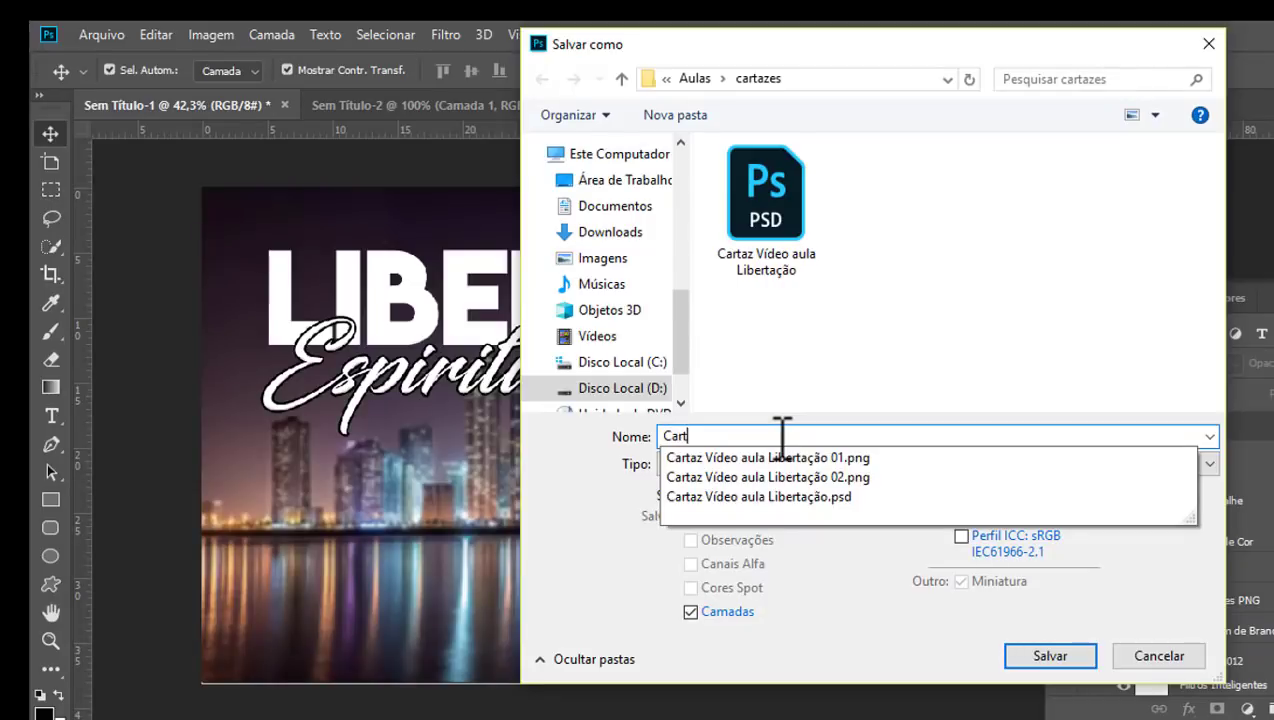
type("az para Facebook")
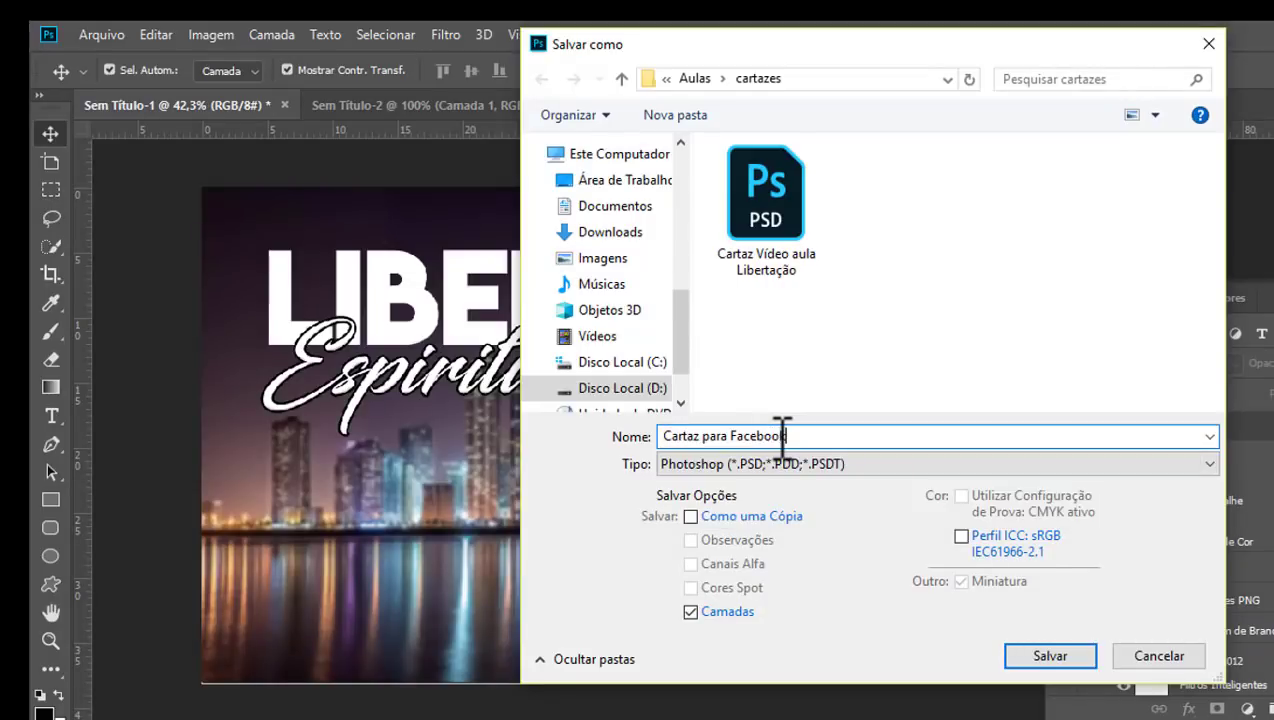
left_click(1045, 660)
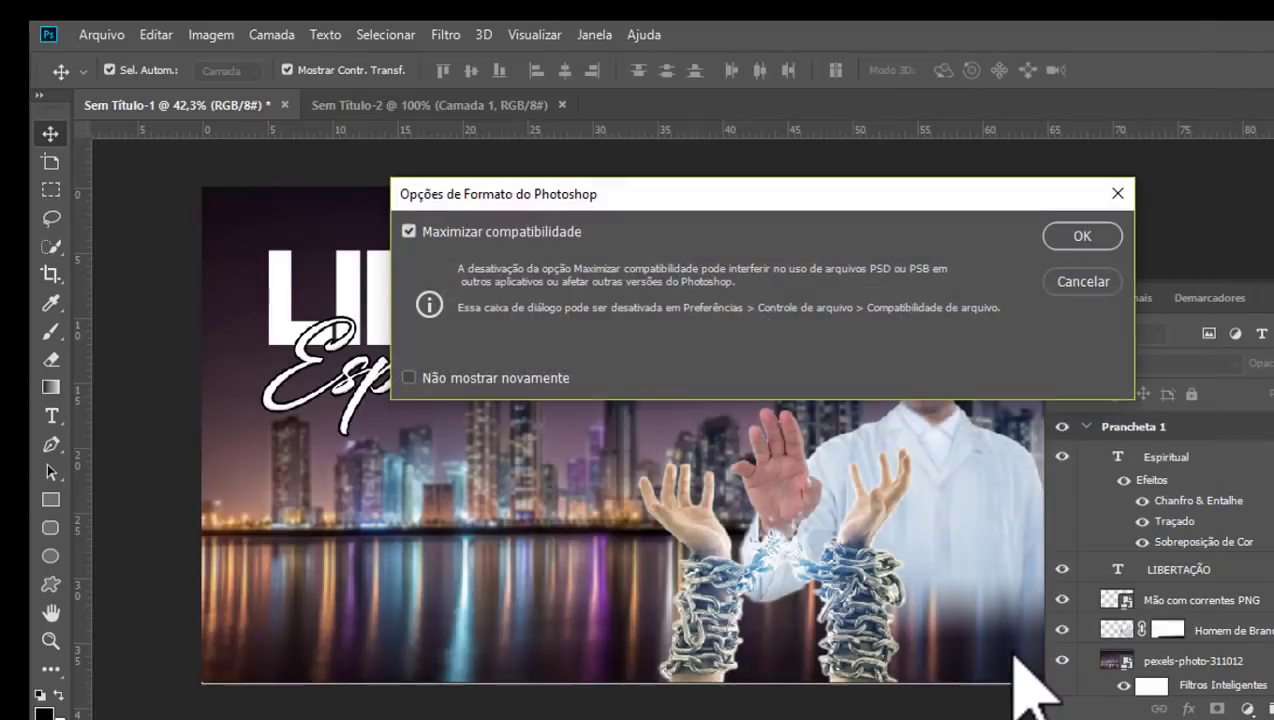
left_click(1080, 236)
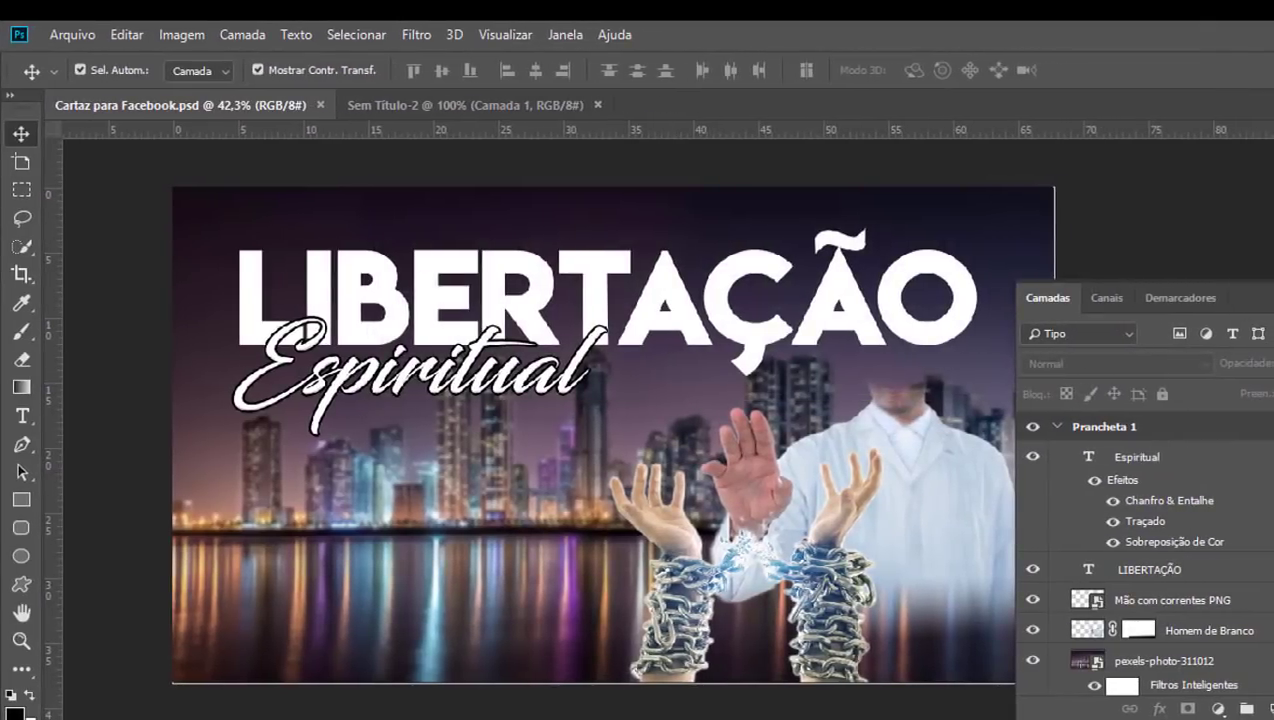
key("shift+Tab")
Step: Commit the LIBERTAÇÃO title text, then bring the Campanha de libertação Word document forward
scroll(654, 356, "down", 1)
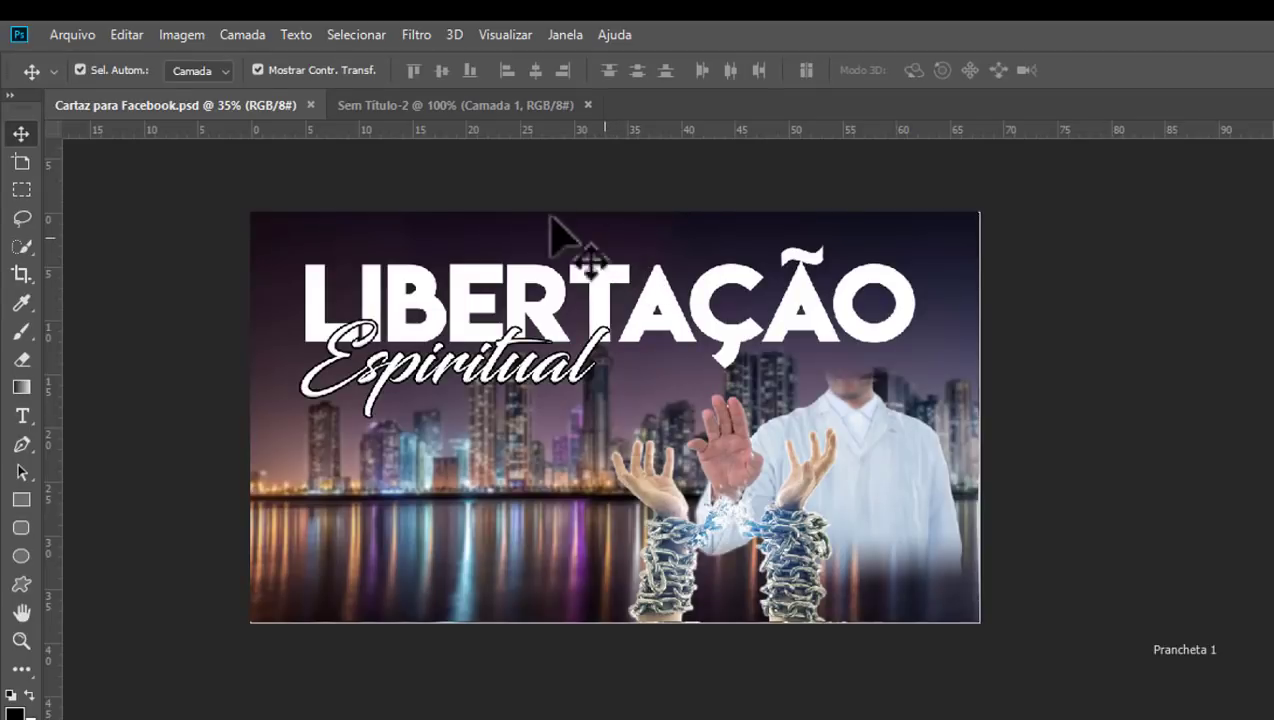
scroll(520, 264, "up", 1)
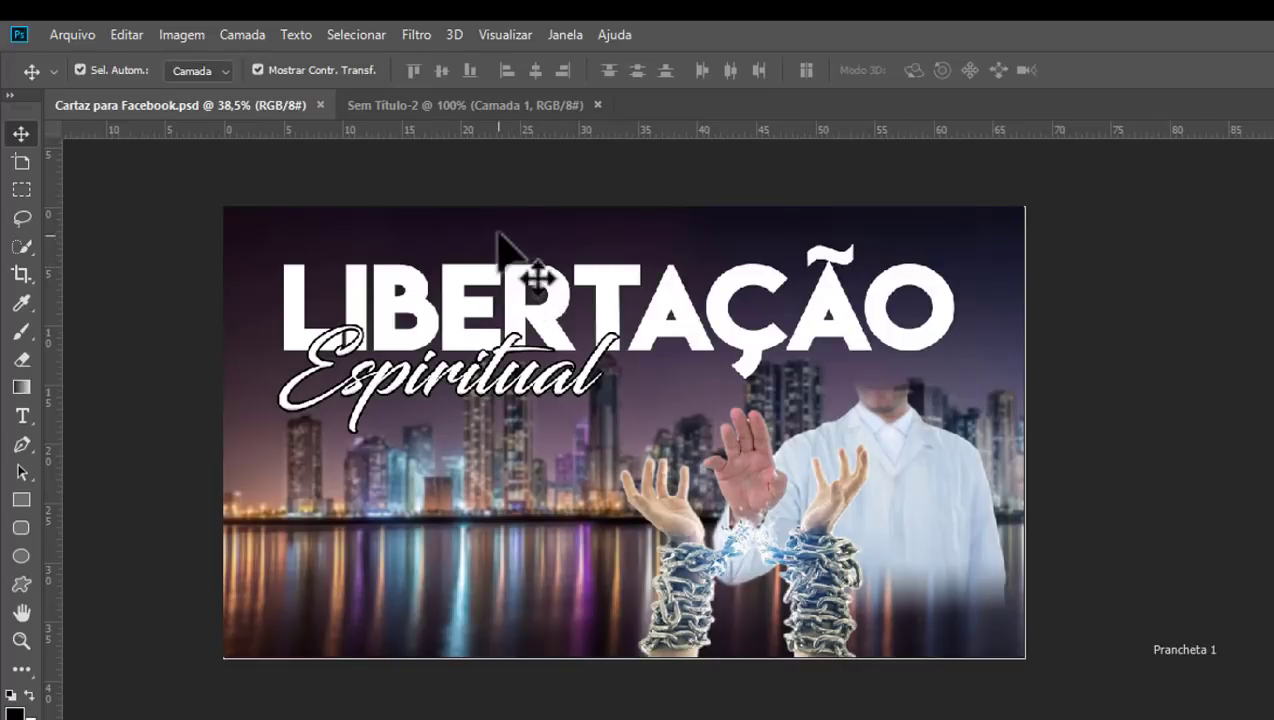
scroll(526, 205, "up", 1)
scroll(469, 256, "up", 1)
left_click(462, 255)
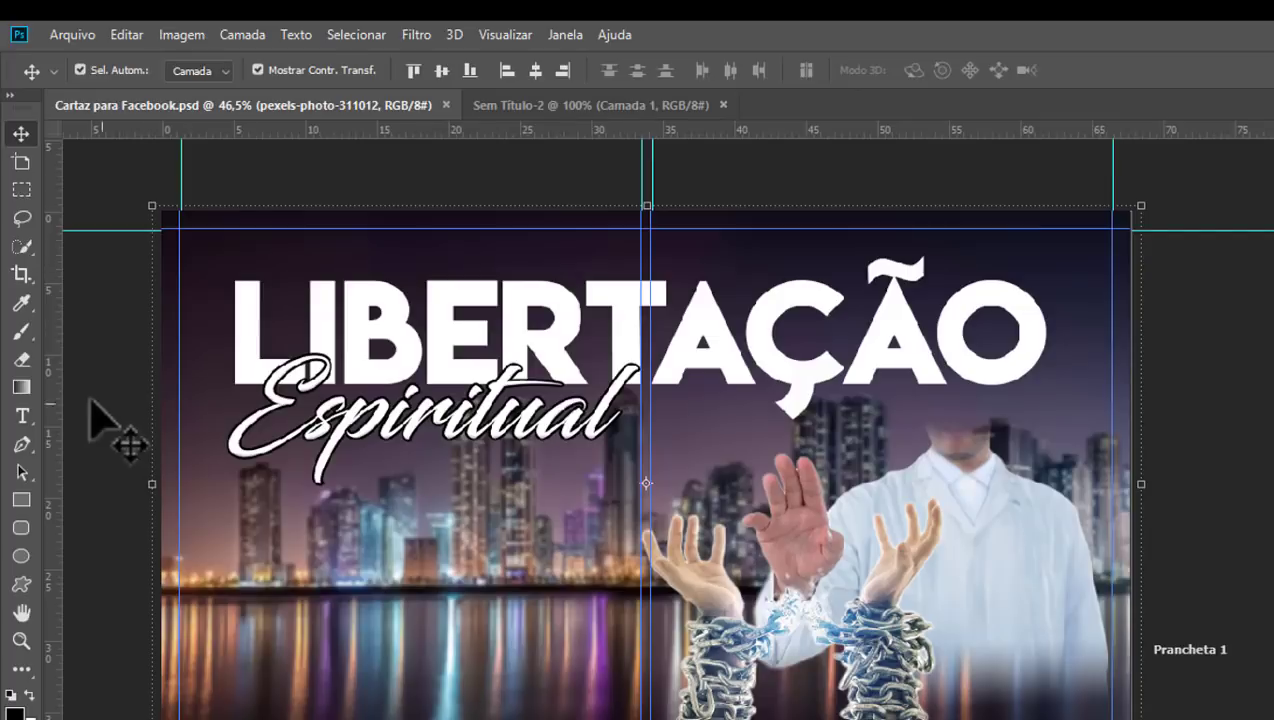
left_click(22, 415)
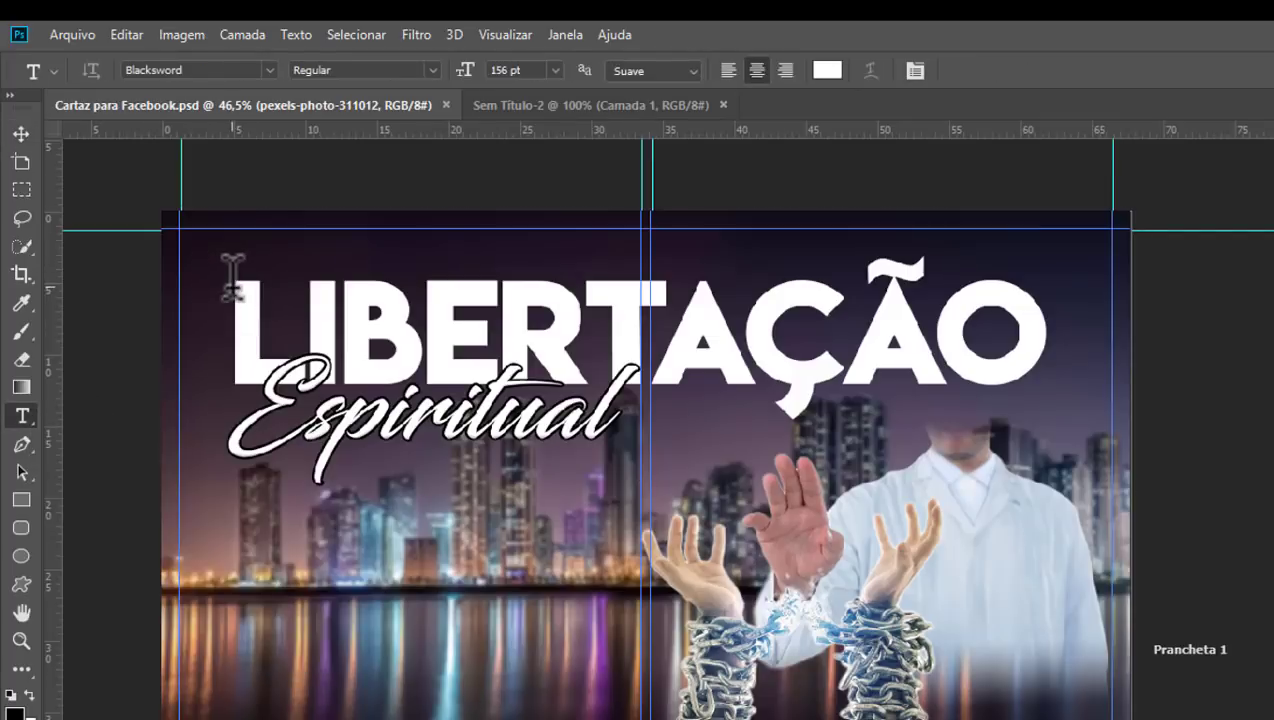
left_click(239, 260)
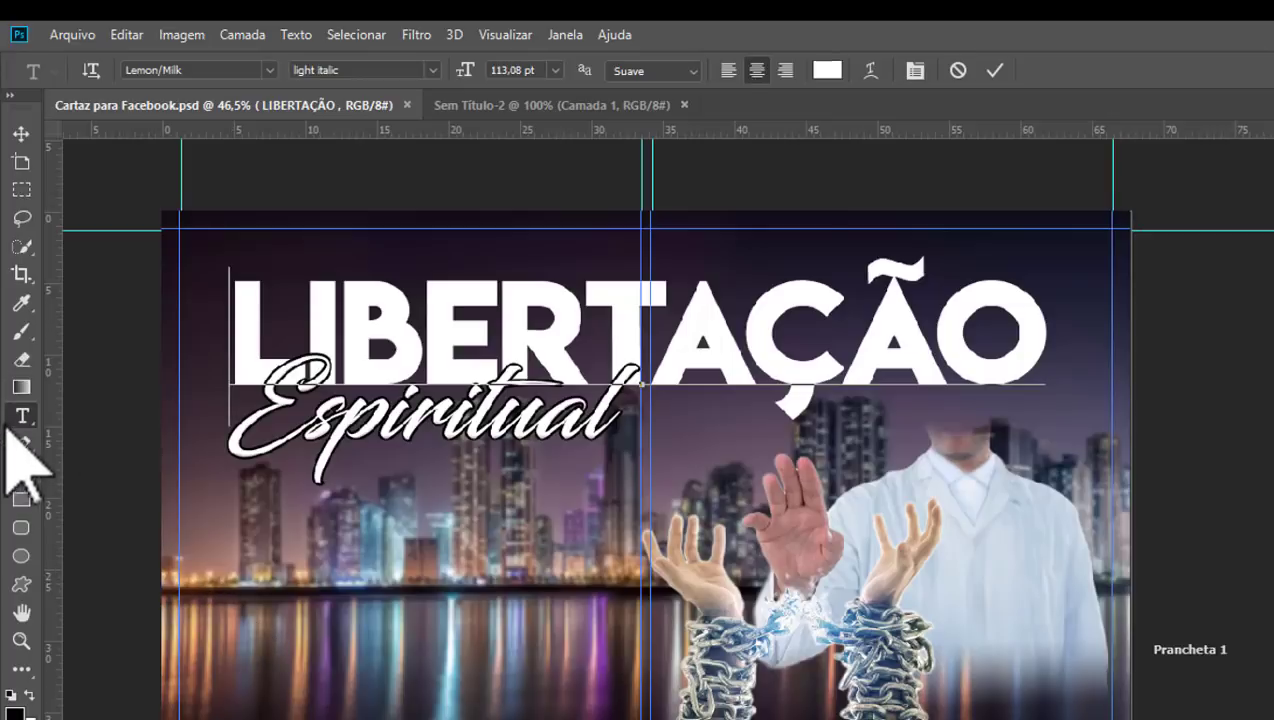
left_click(994, 70)
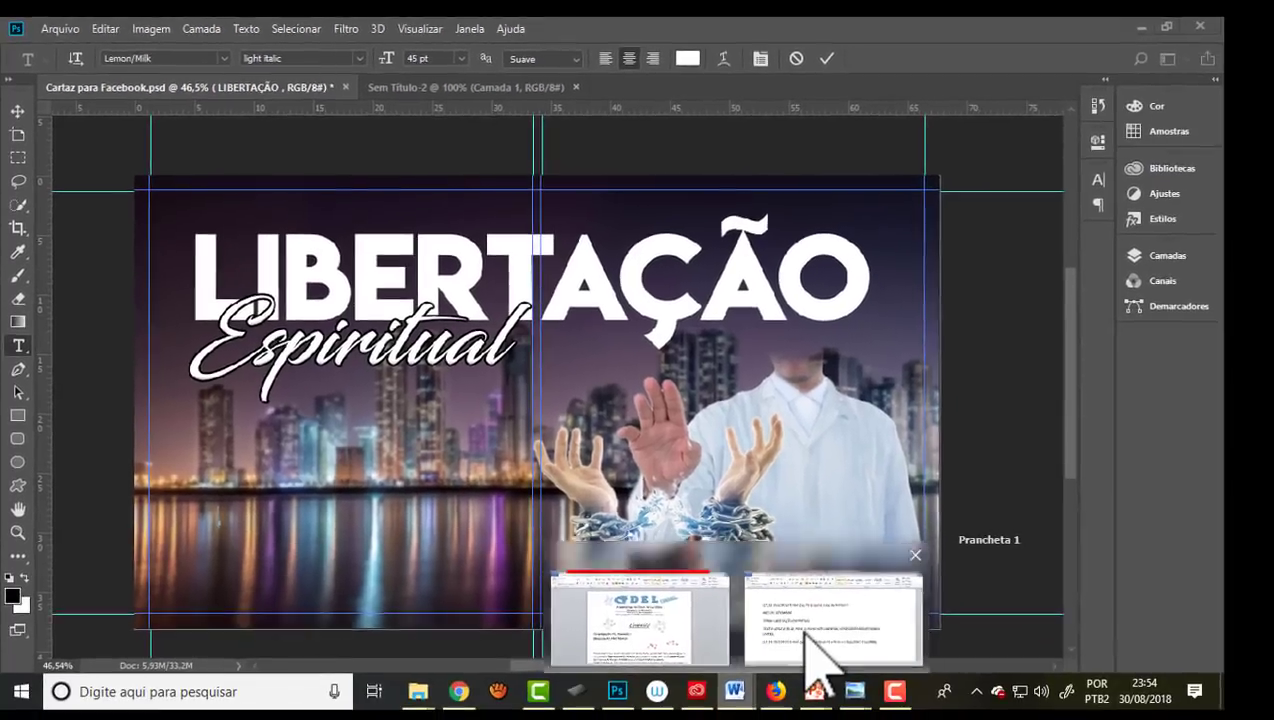
mouse_move(735, 691)
left_click(806, 645)
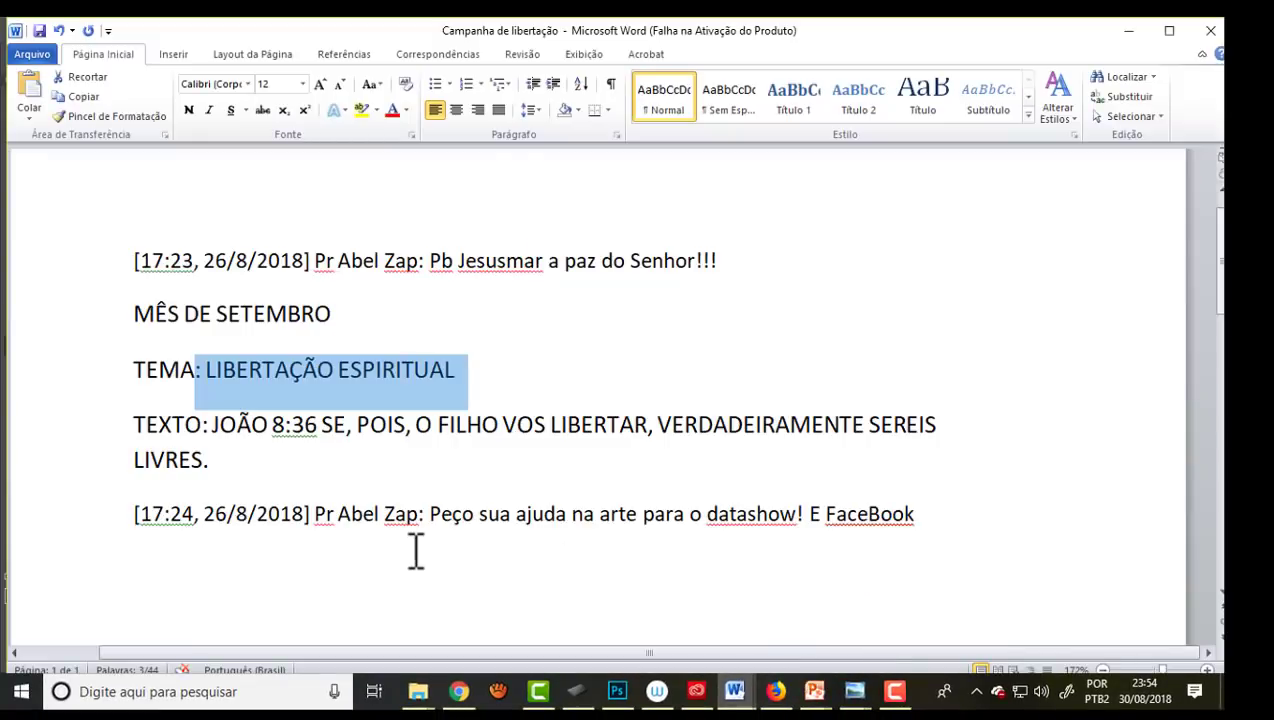
Step: Change the date line to read SEXTA FEIRA - MÊS DE SETEMBRO
left_click(133, 314)
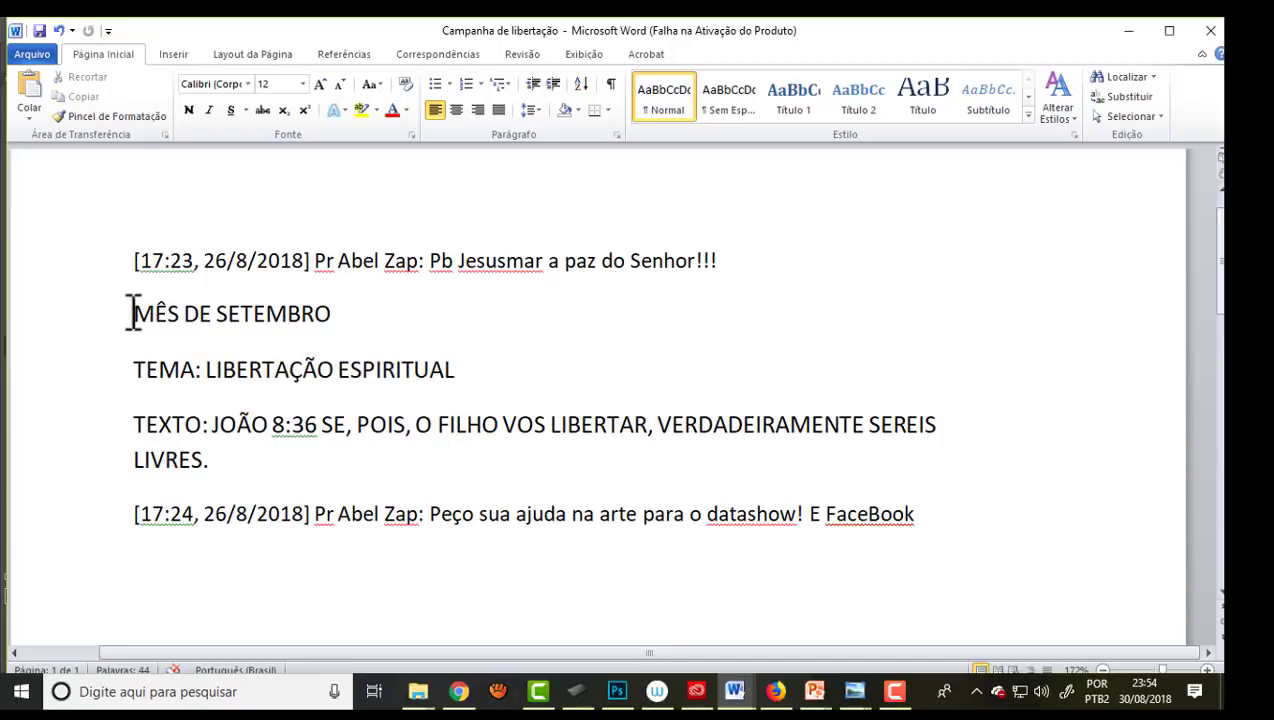
type("SEX")
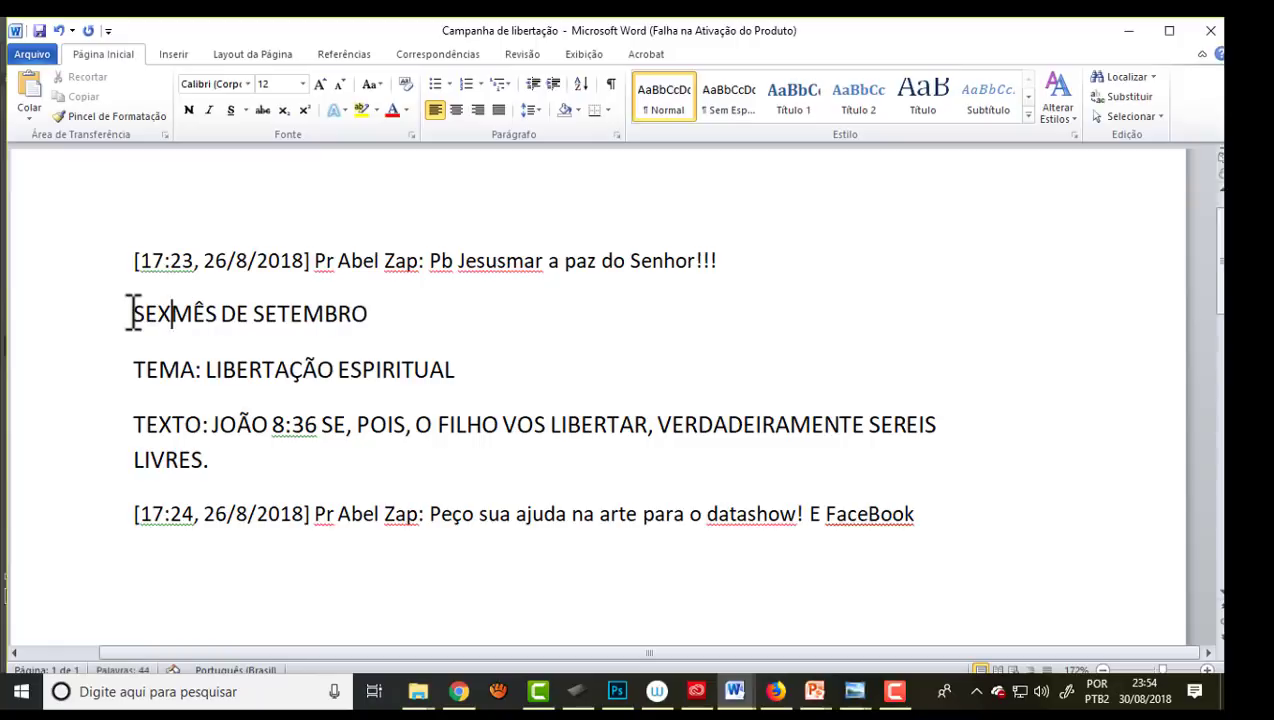
type("TA ")
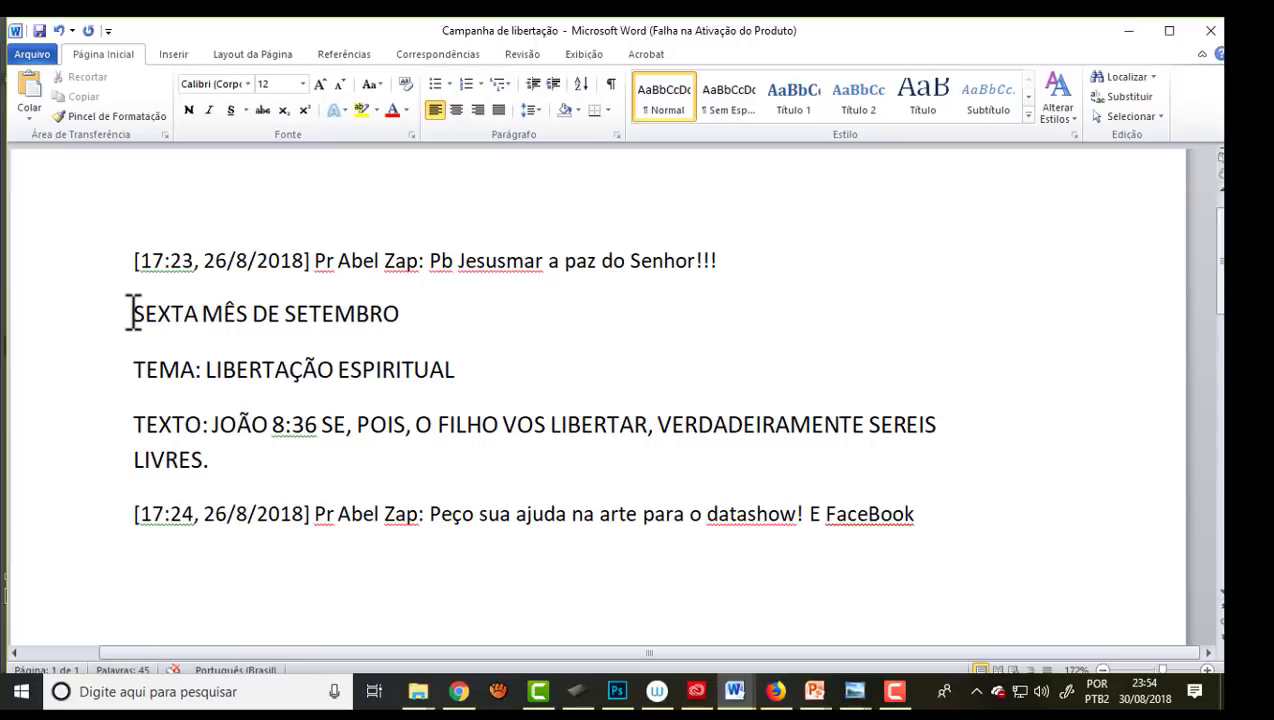
type("FEIRA")
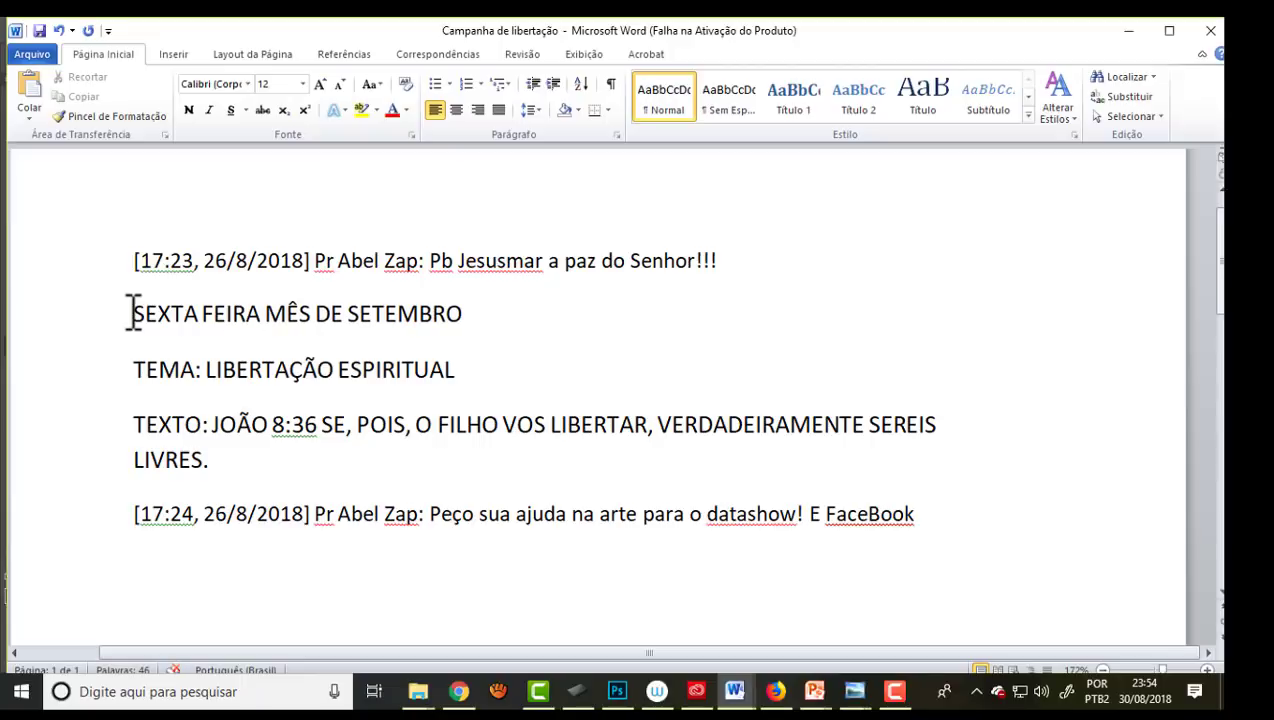
key("BackSpace")
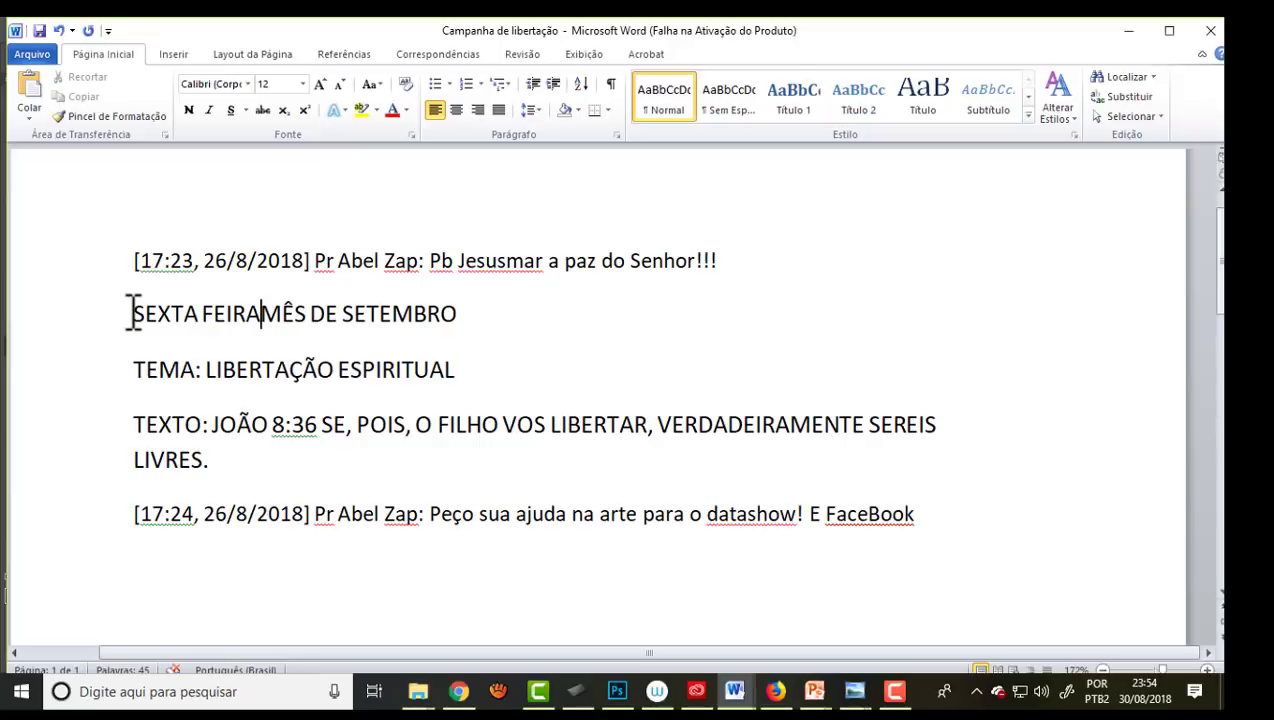
type("-")
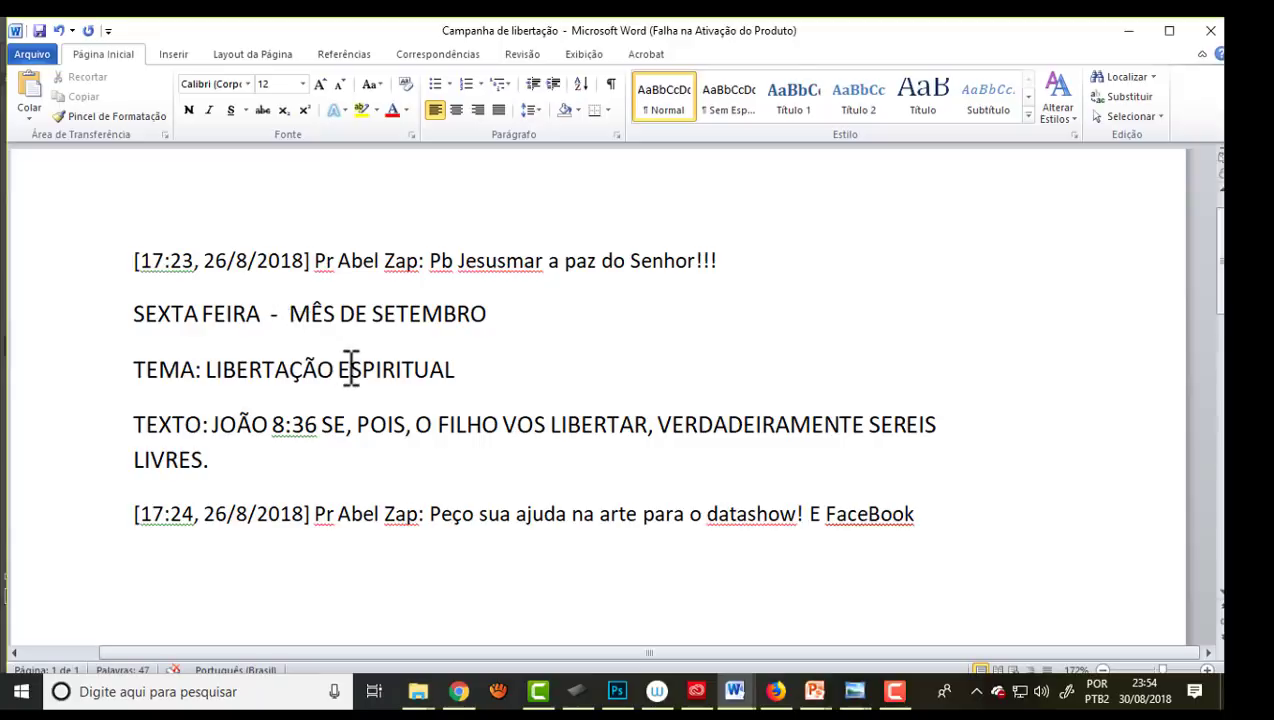
Step: Copy the SEXTA FEIRA - MÊS DE SETEMBRO line, save the document, and return to Photoshop
left_click_drag(181, 311, 526, 313)
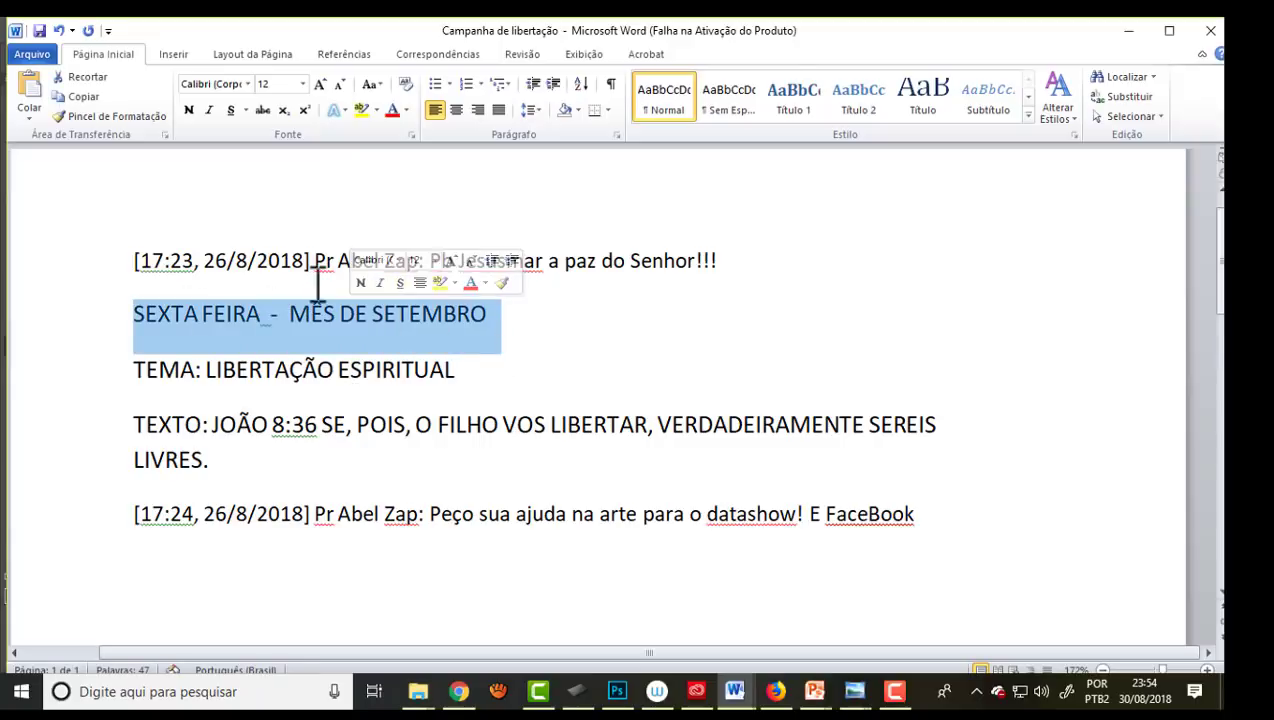
right_click(340, 321)
left_click(251, 348)
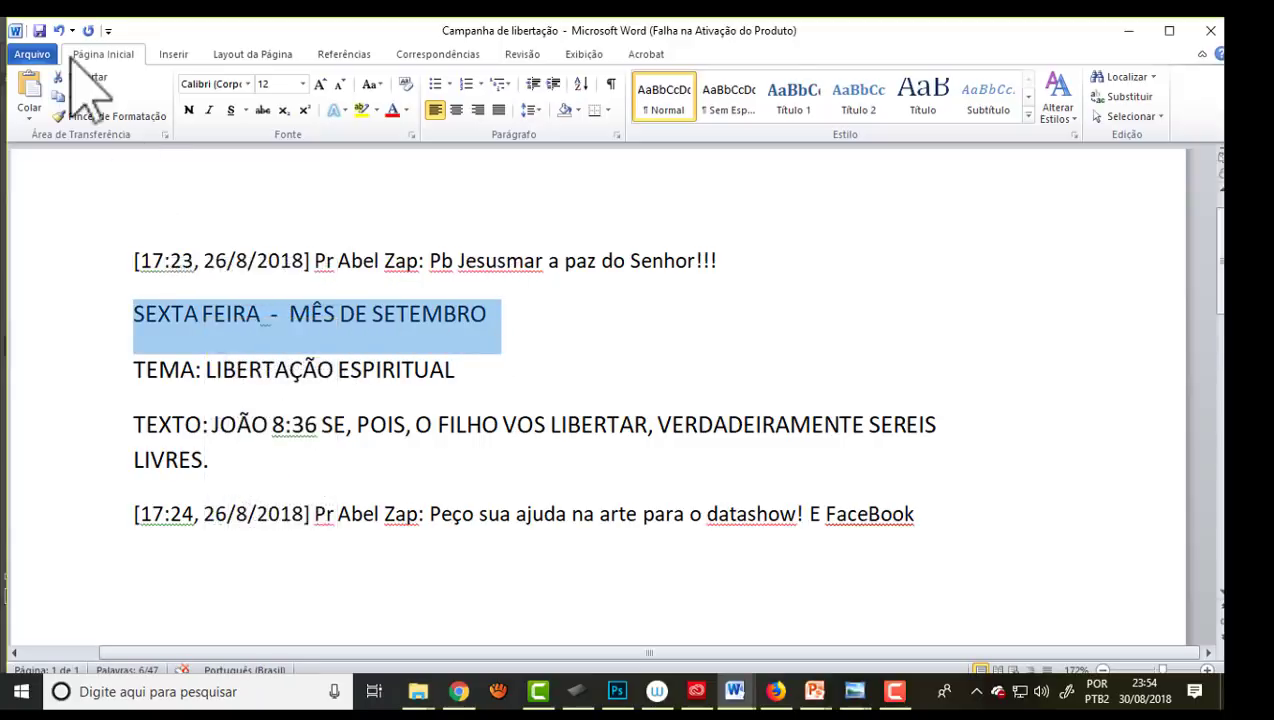
left_click(39, 30)
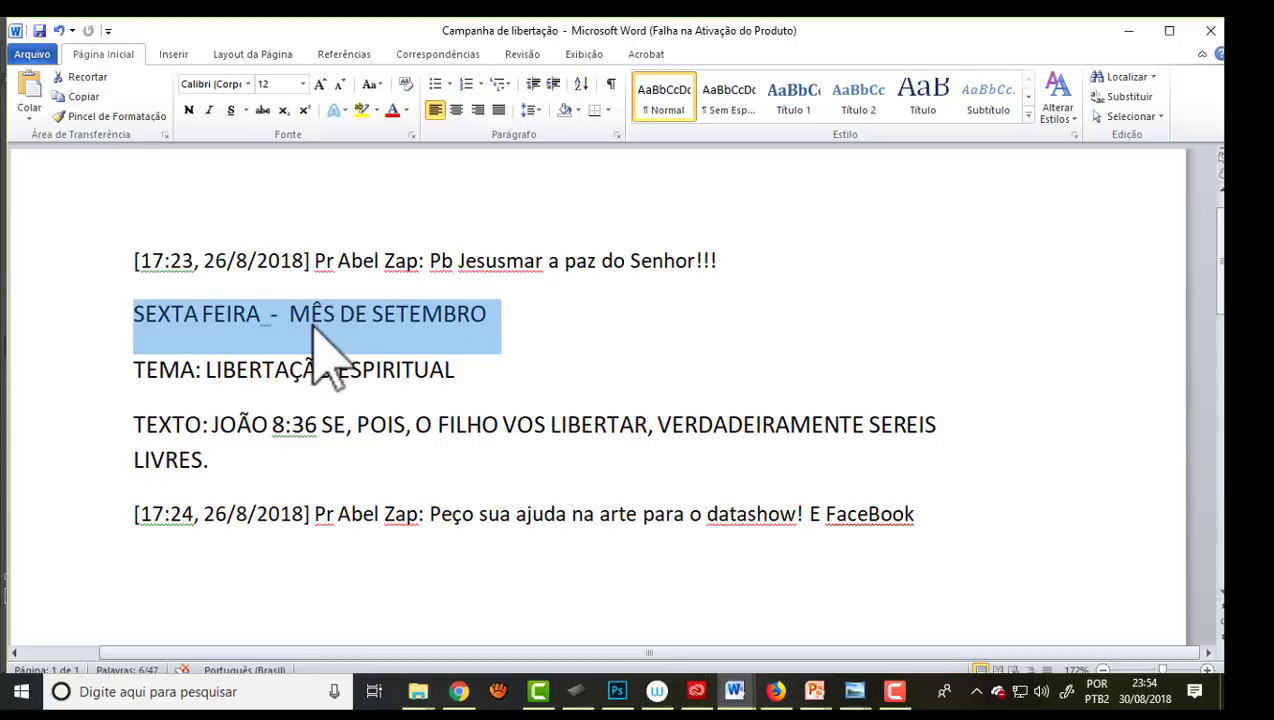
left_click(617, 691)
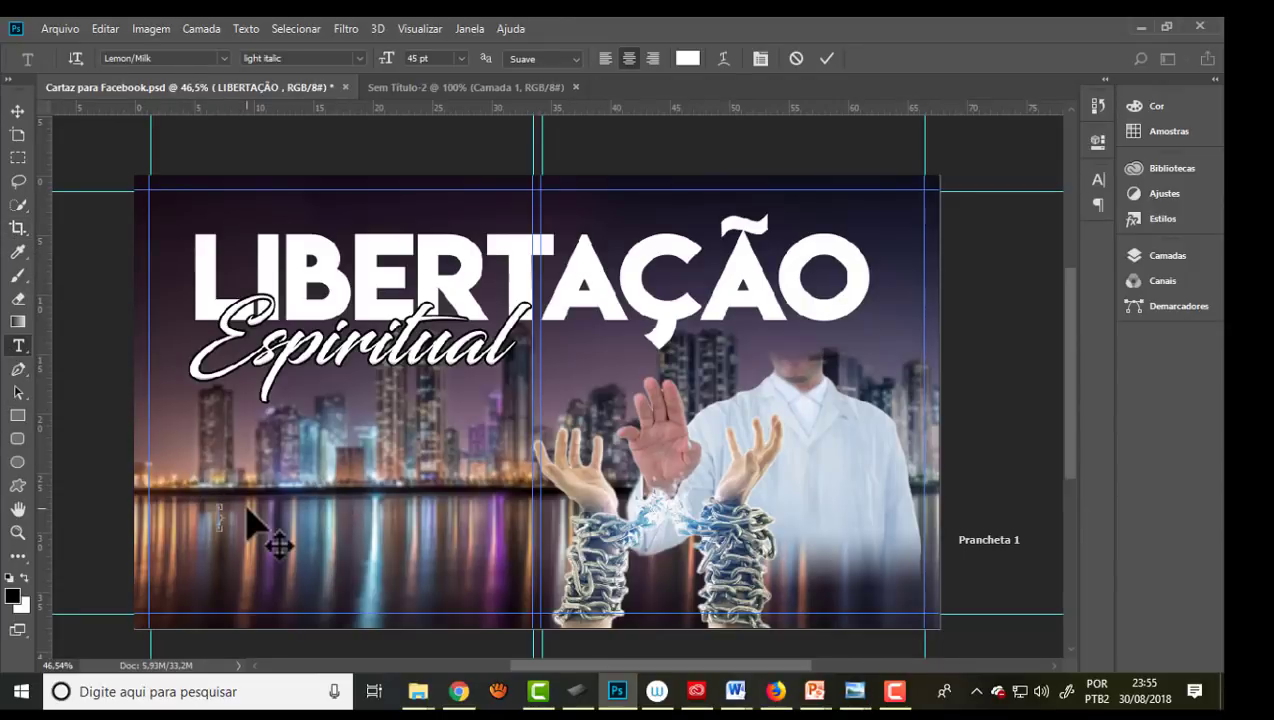
Step: Paste the SEXTA FEIRA - MÊS DE SETEMBRO line and position it just above LIBERTAÇÃO
key("ctrl+v")
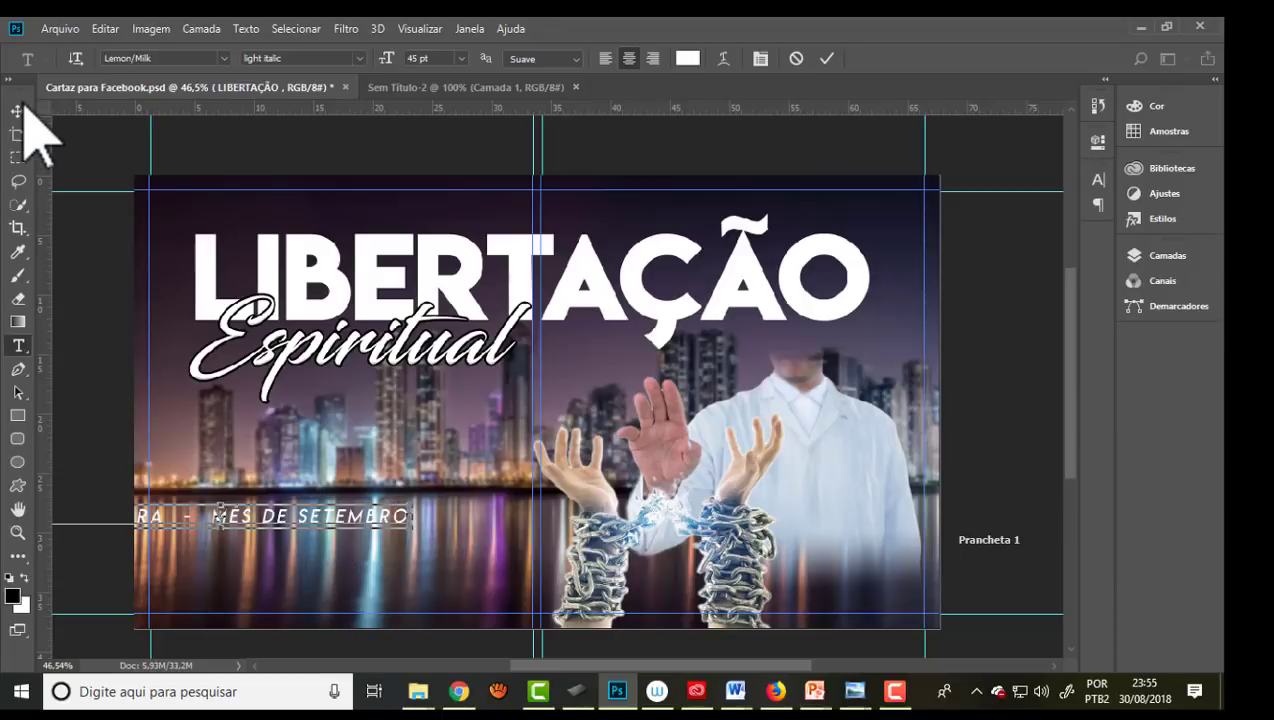
left_click(17, 110)
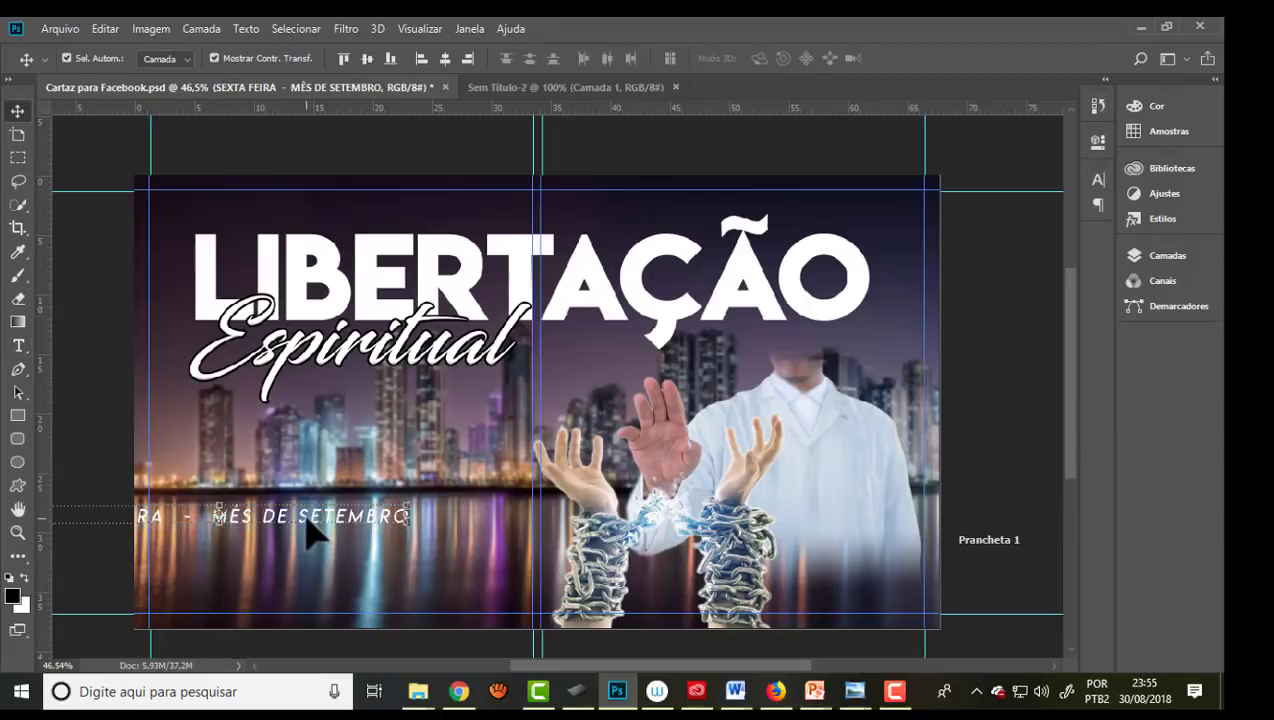
left_click_drag(306, 523, 464, 229)
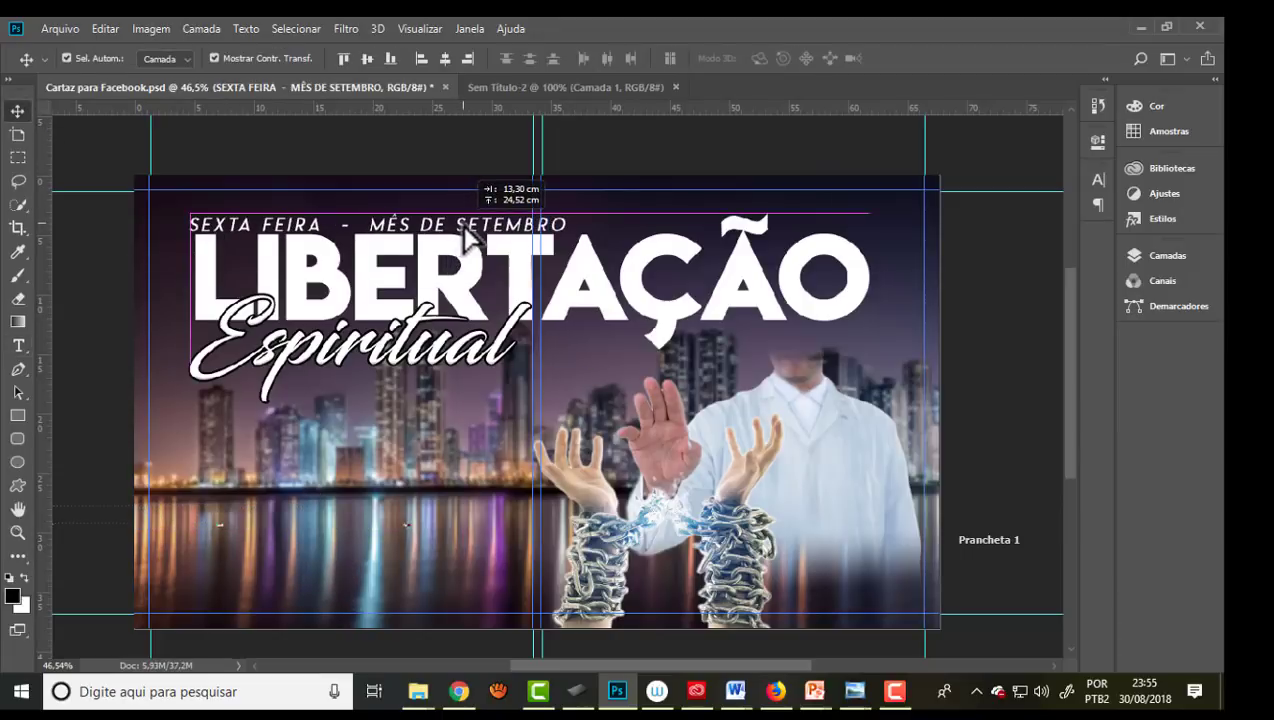
left_click_drag(466, 238, 472, 224)
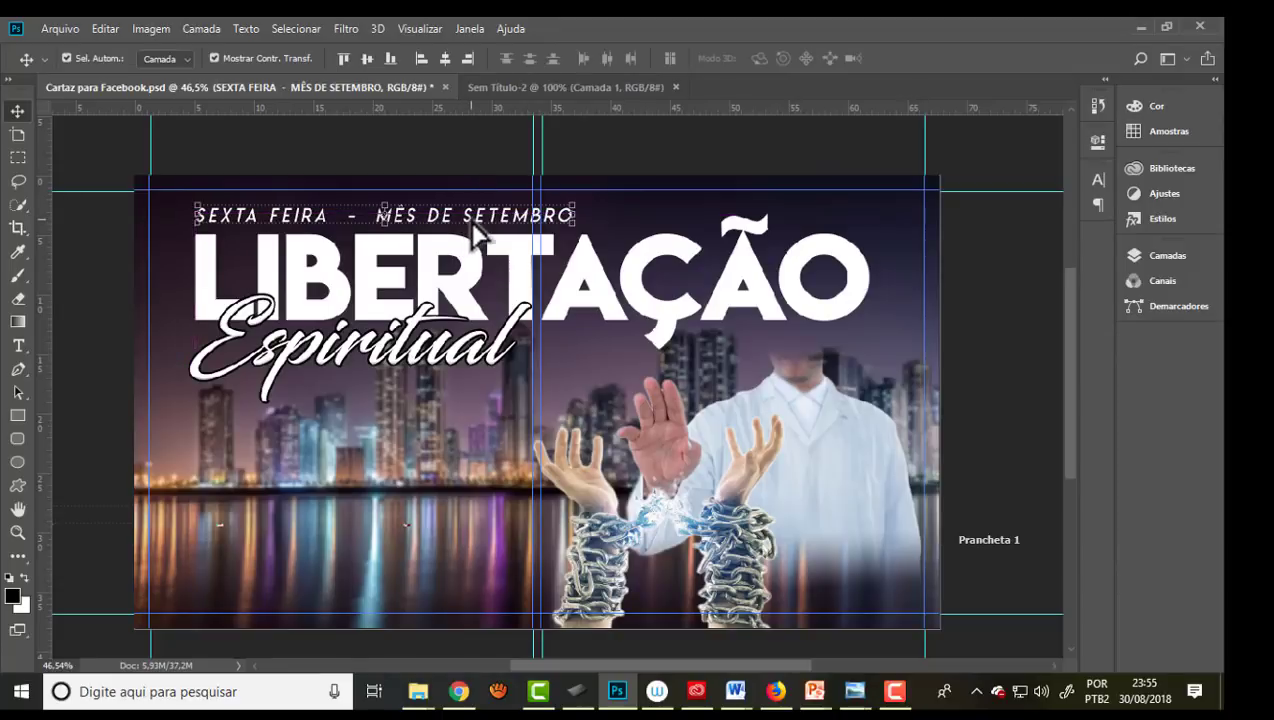
scroll(270, 225, "up", 5, "alt")
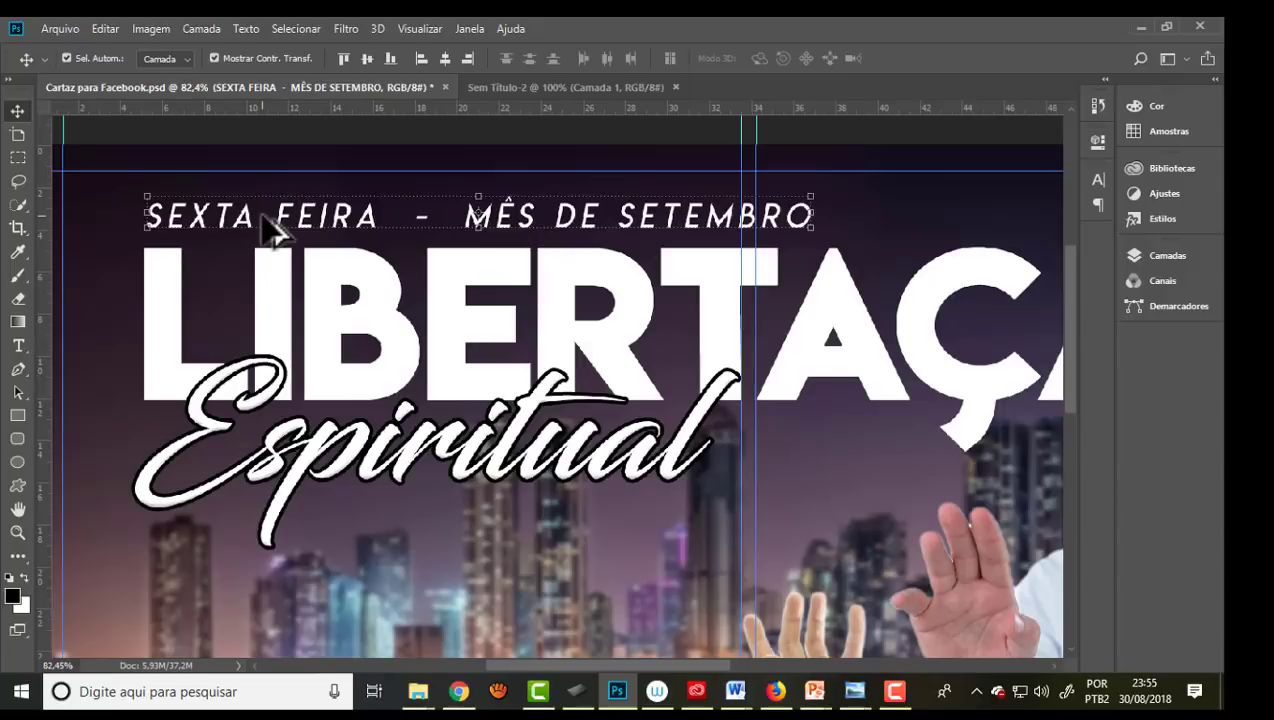
scroll(450, 235, "up", 2, "alt")
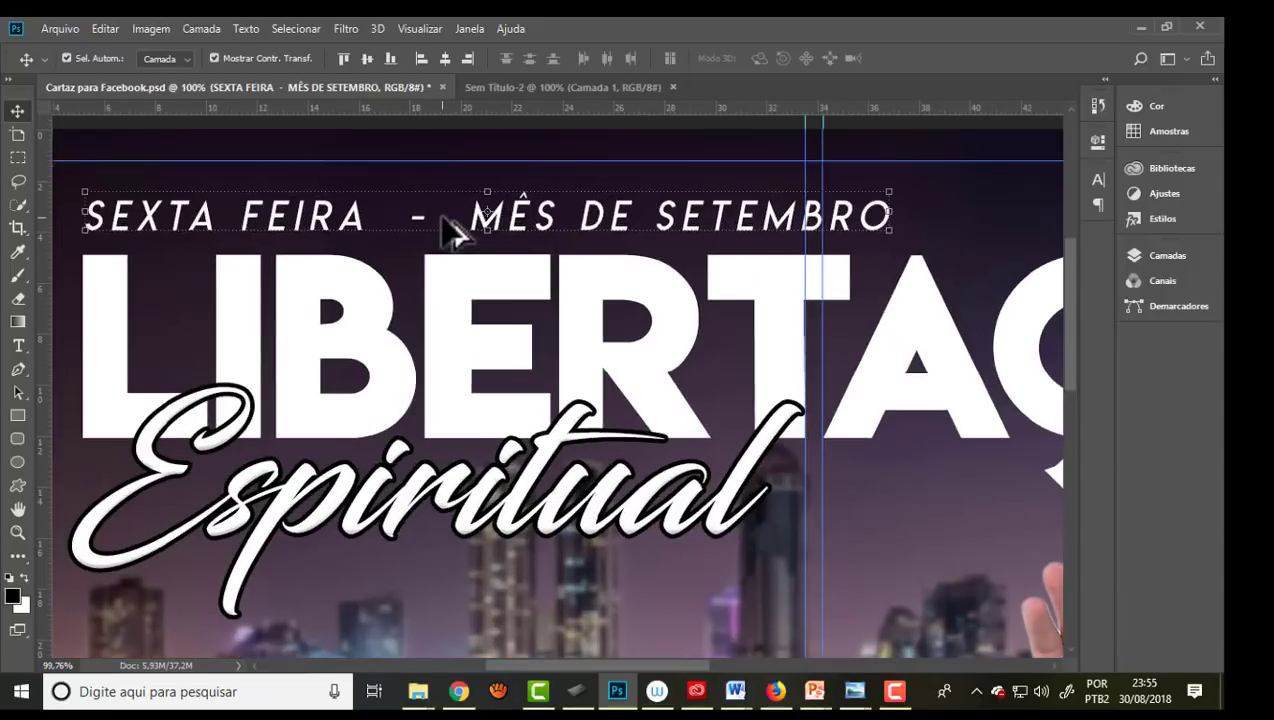
scroll(445, 226, "down", 2, "alt")
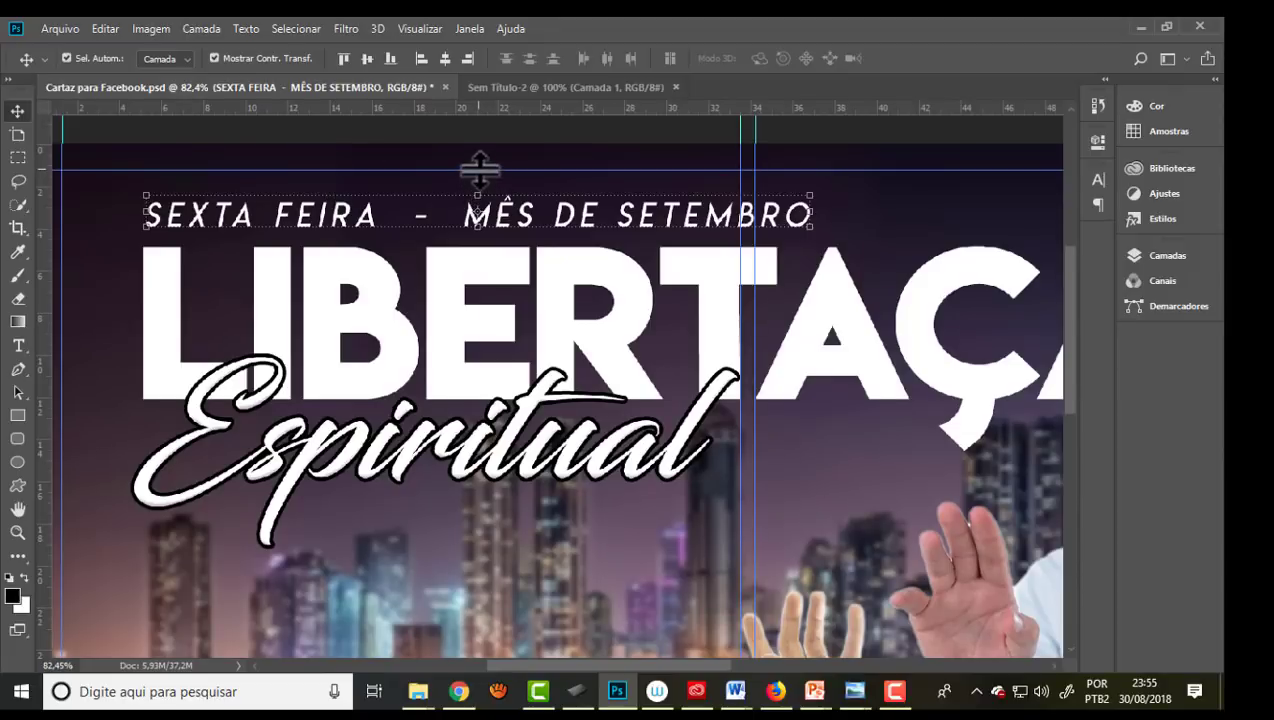
scroll(480, 170, "down", 5, "alt")
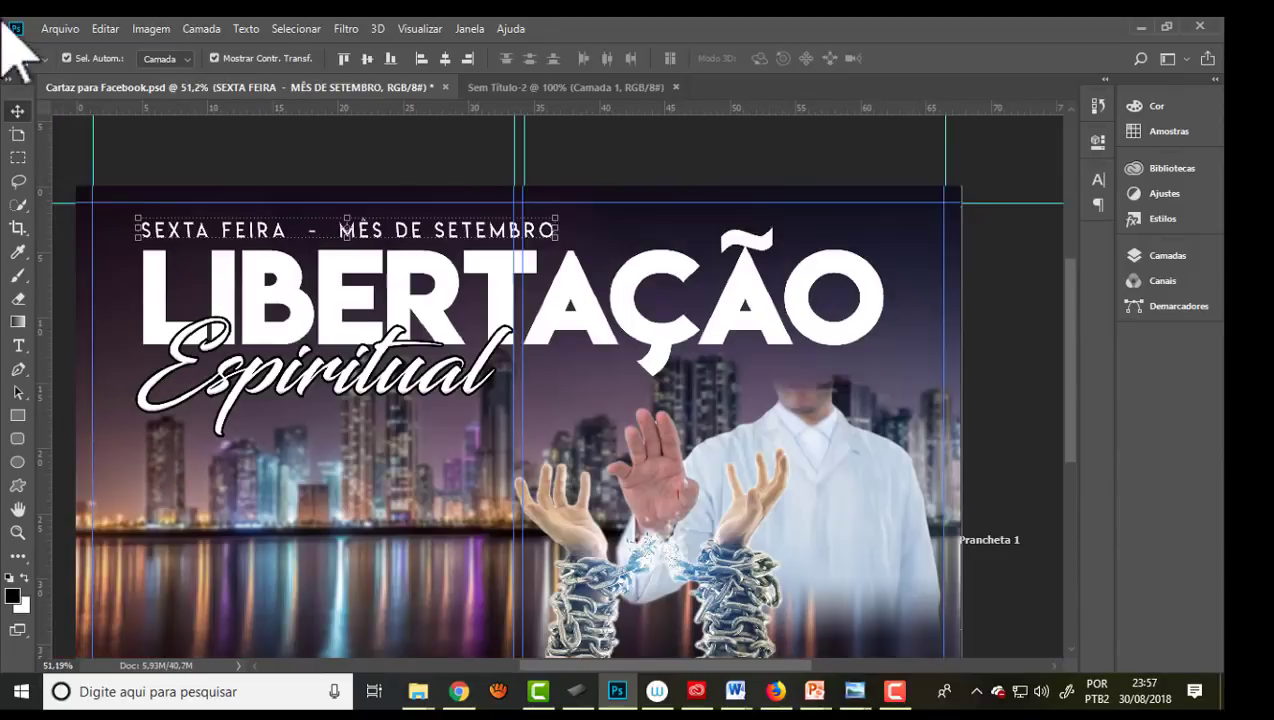
left_click(18, 369)
left_click(20, 346)
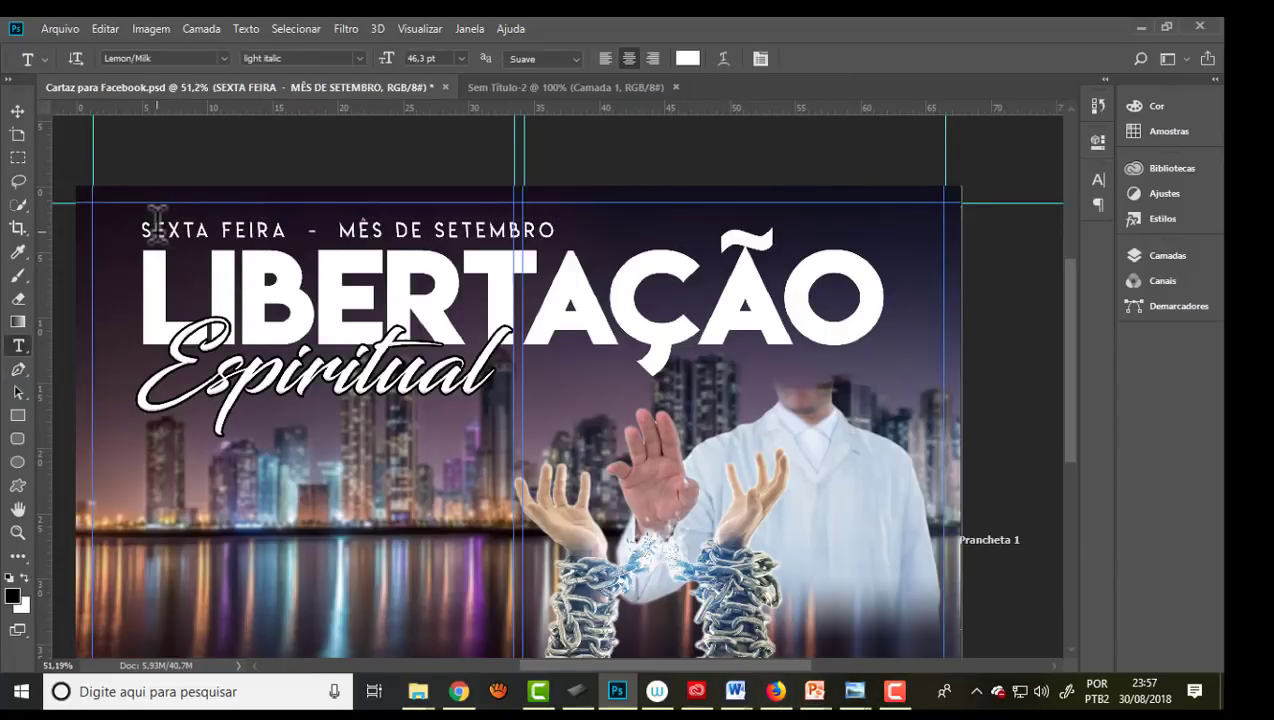
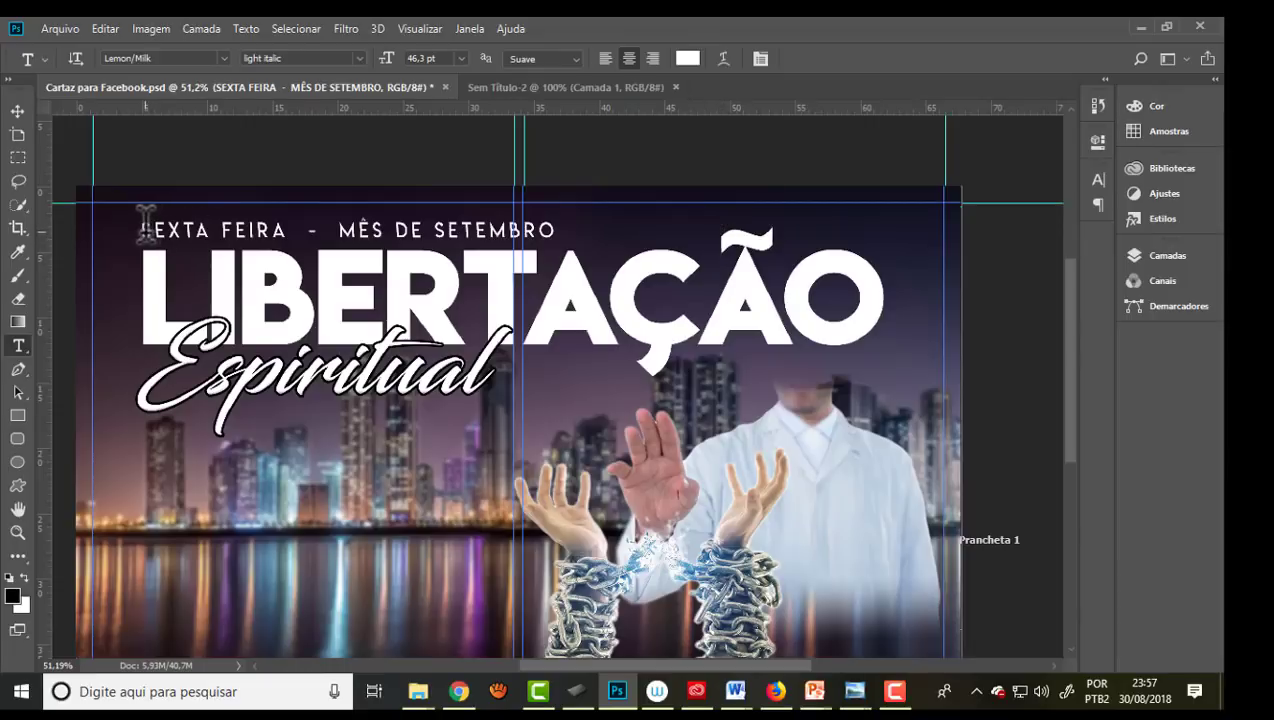
Step: Add spaces around the subtitle's dash and before SETEMBRO, then nudge the line right
left_click_drag(146, 222, 590, 228)
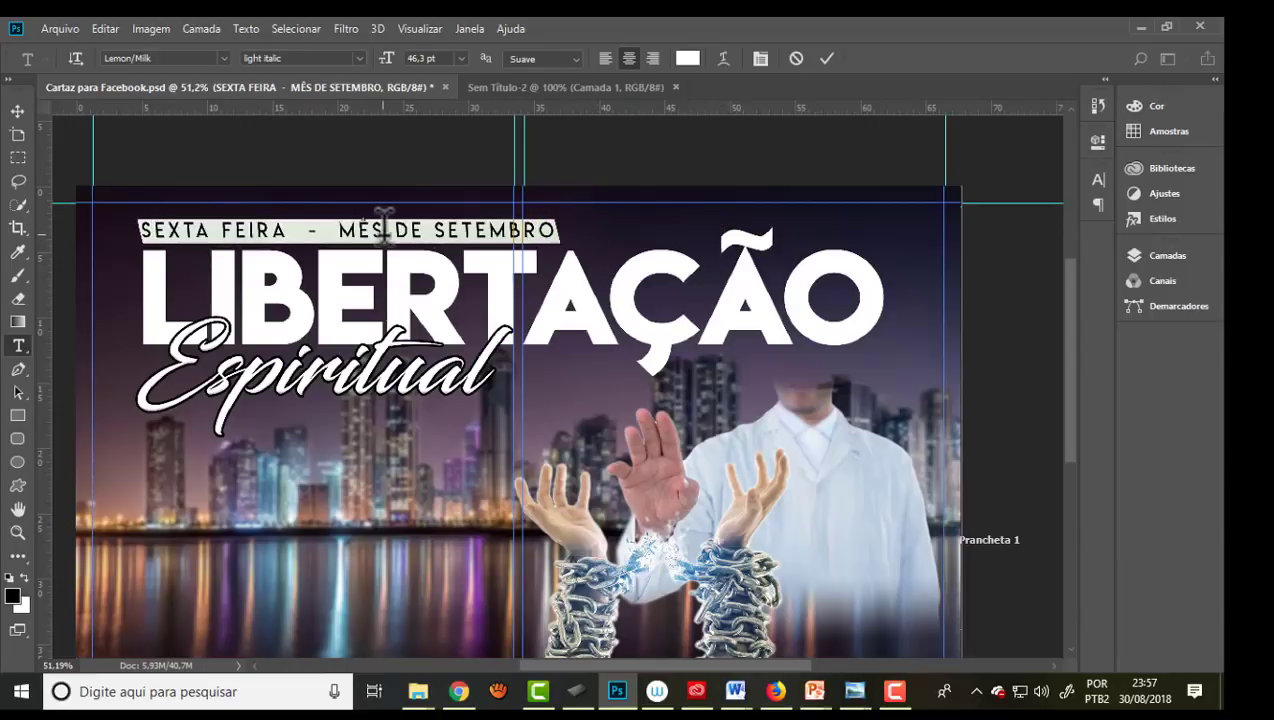
left_click(400, 225)
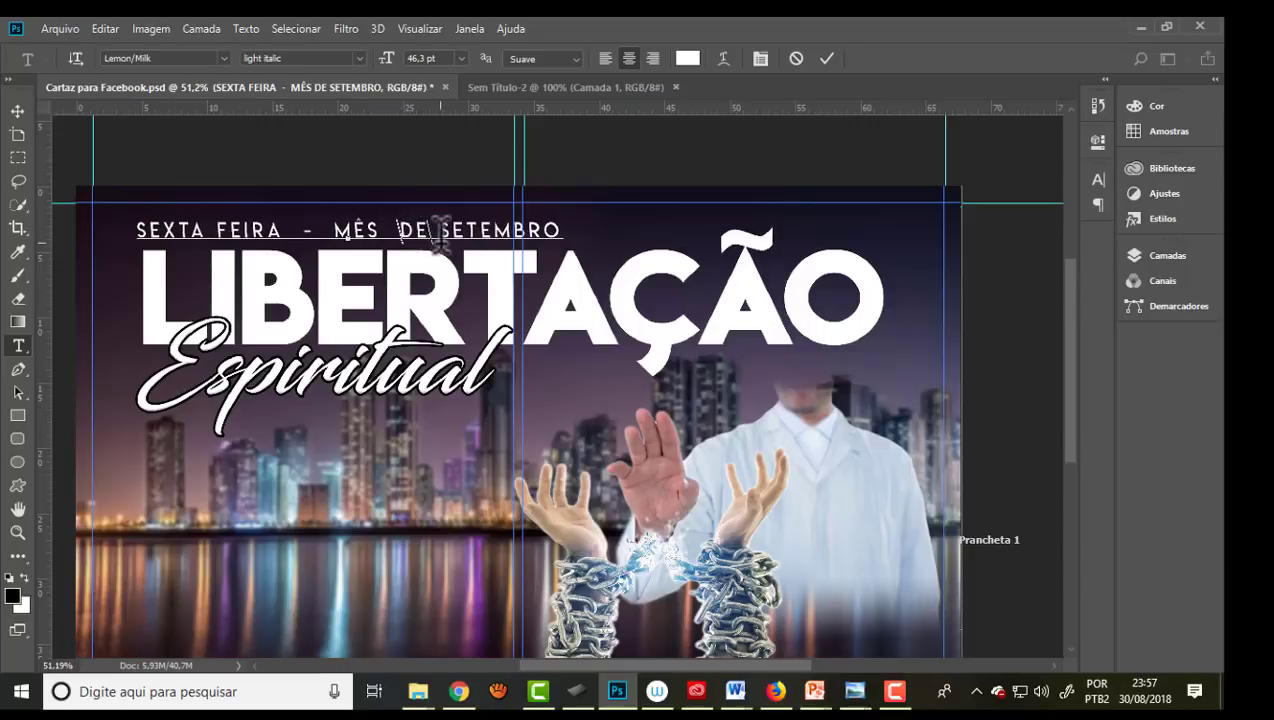
left_click(440, 230)
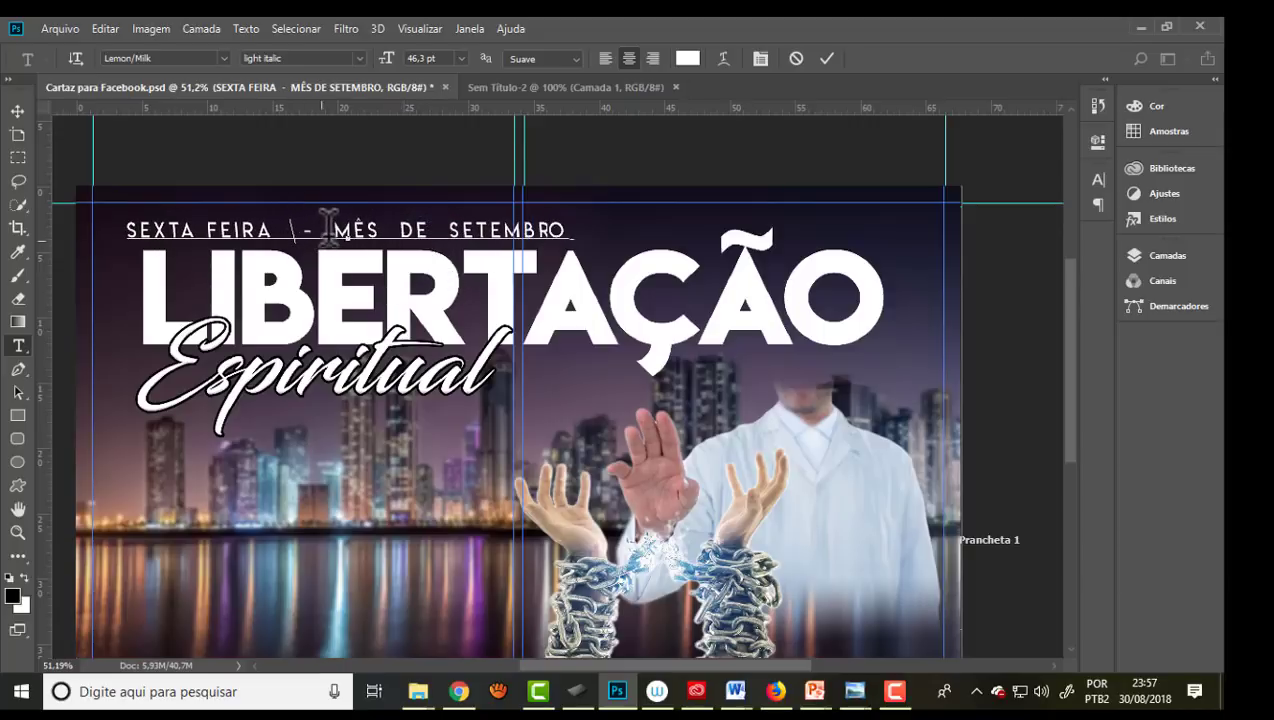
left_click(315, 230)
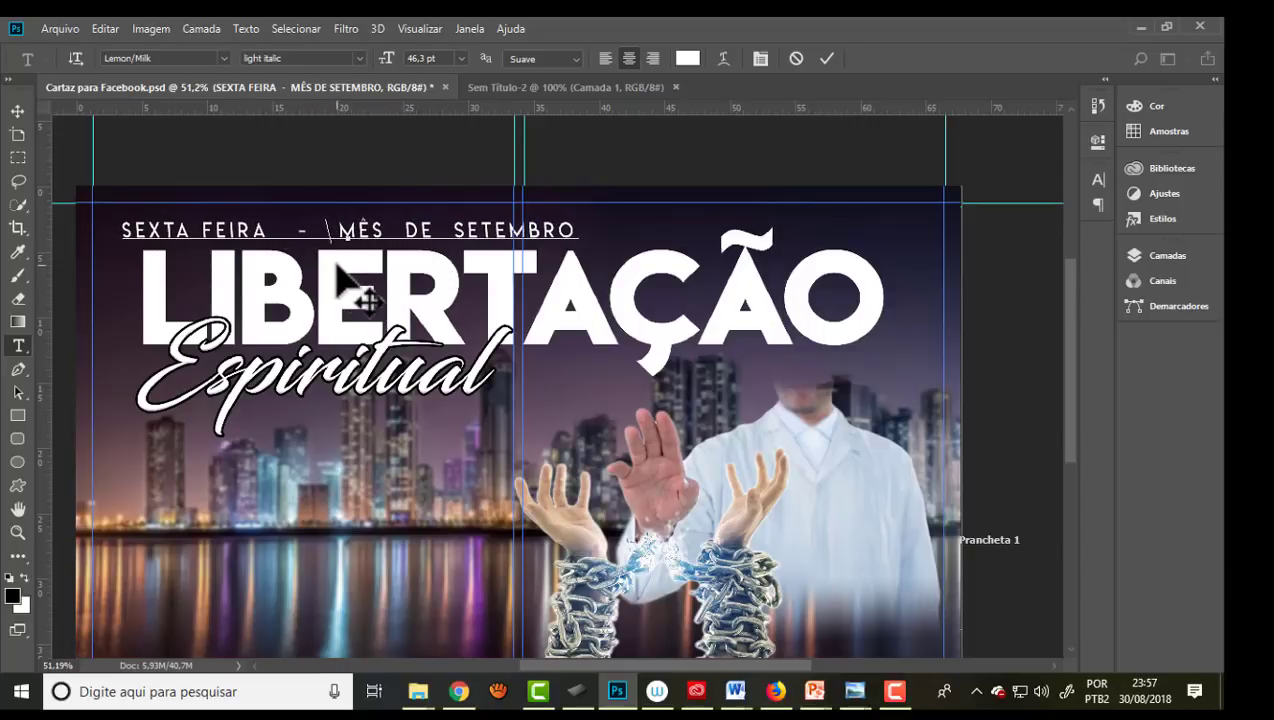
left_click(17, 110)
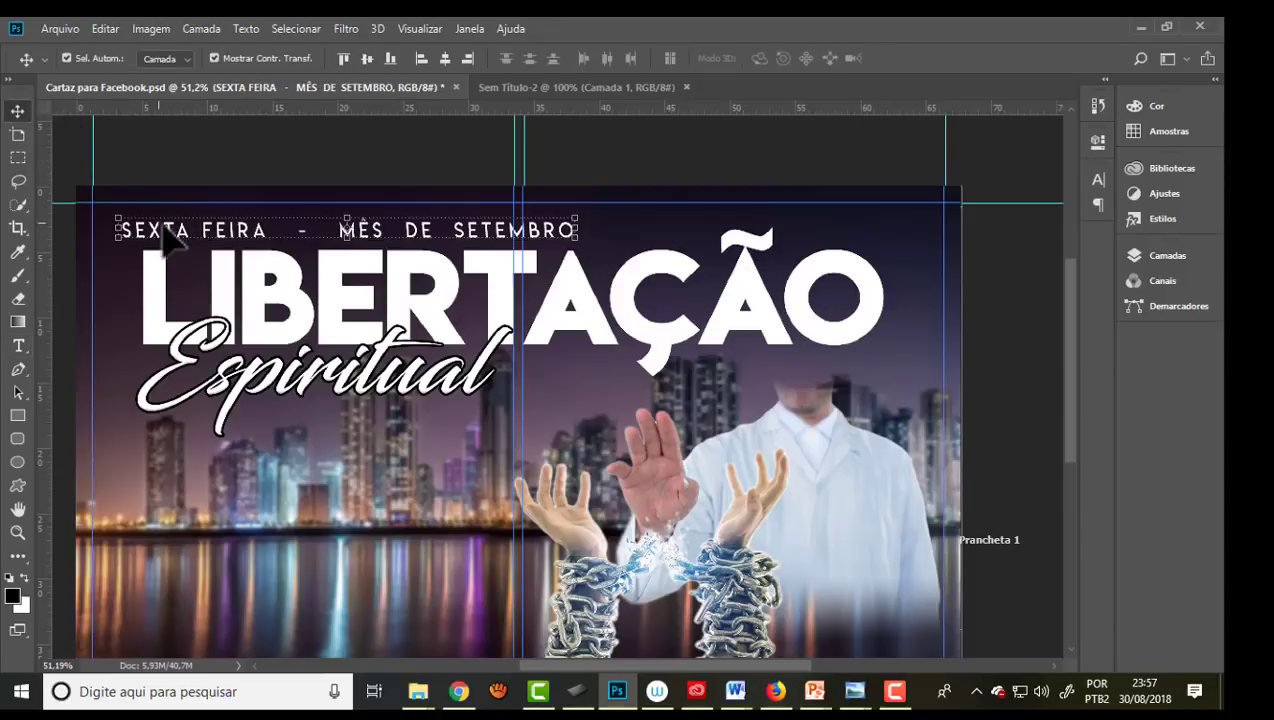
left_click_drag(163, 226, 188, 227)
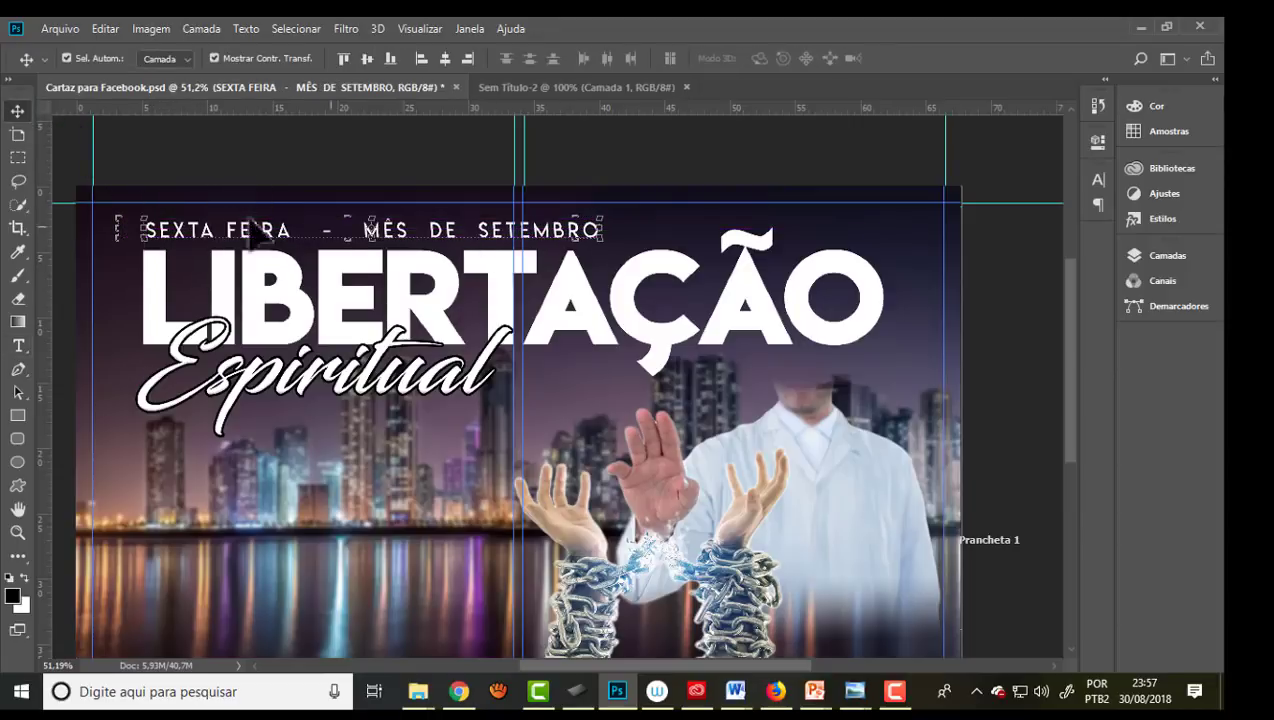
Step: Enlarge the SEXTA FEIRA subtitle to 53 pt and shift it further right
left_click(18, 345)
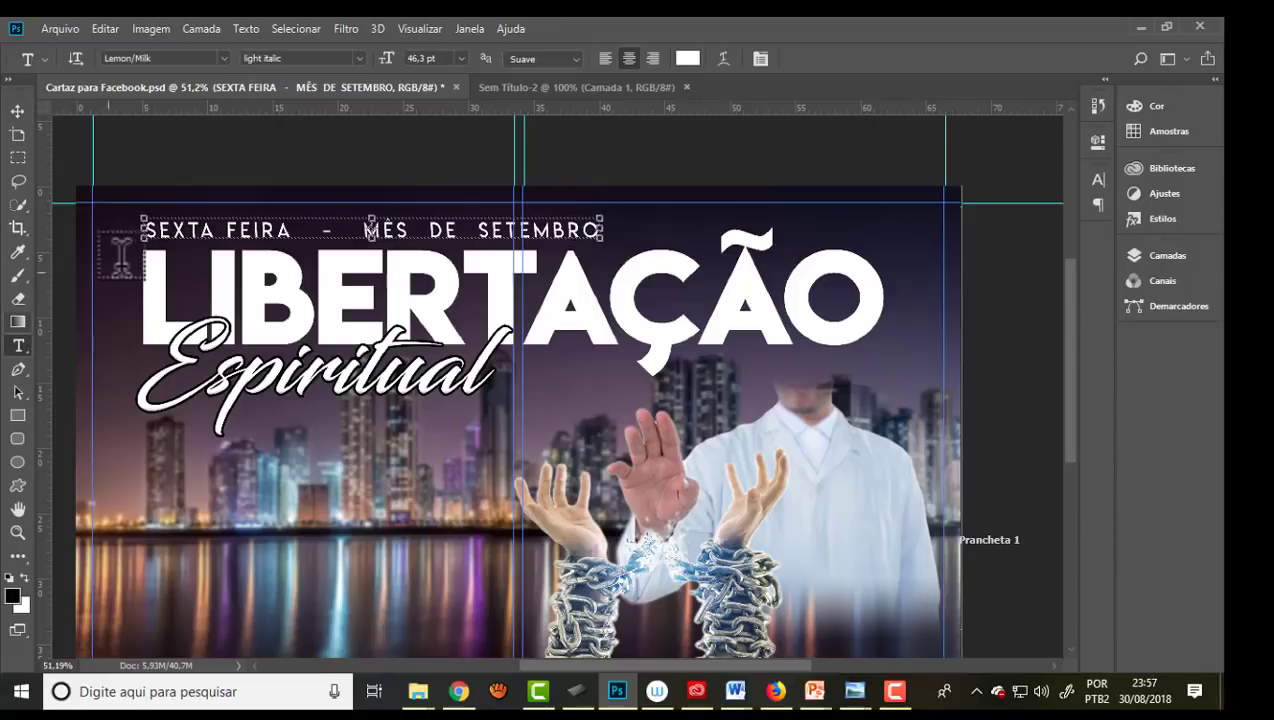
left_click_drag(151, 228, 627, 218)
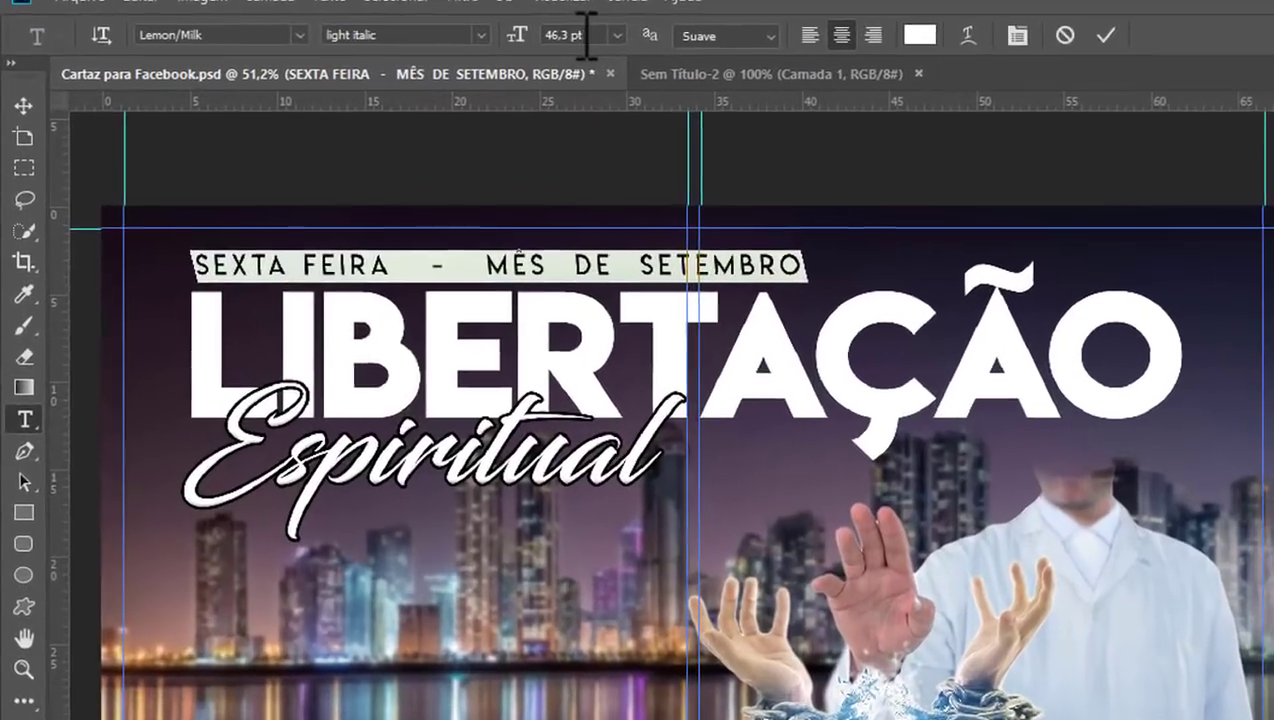
left_click(425, 58)
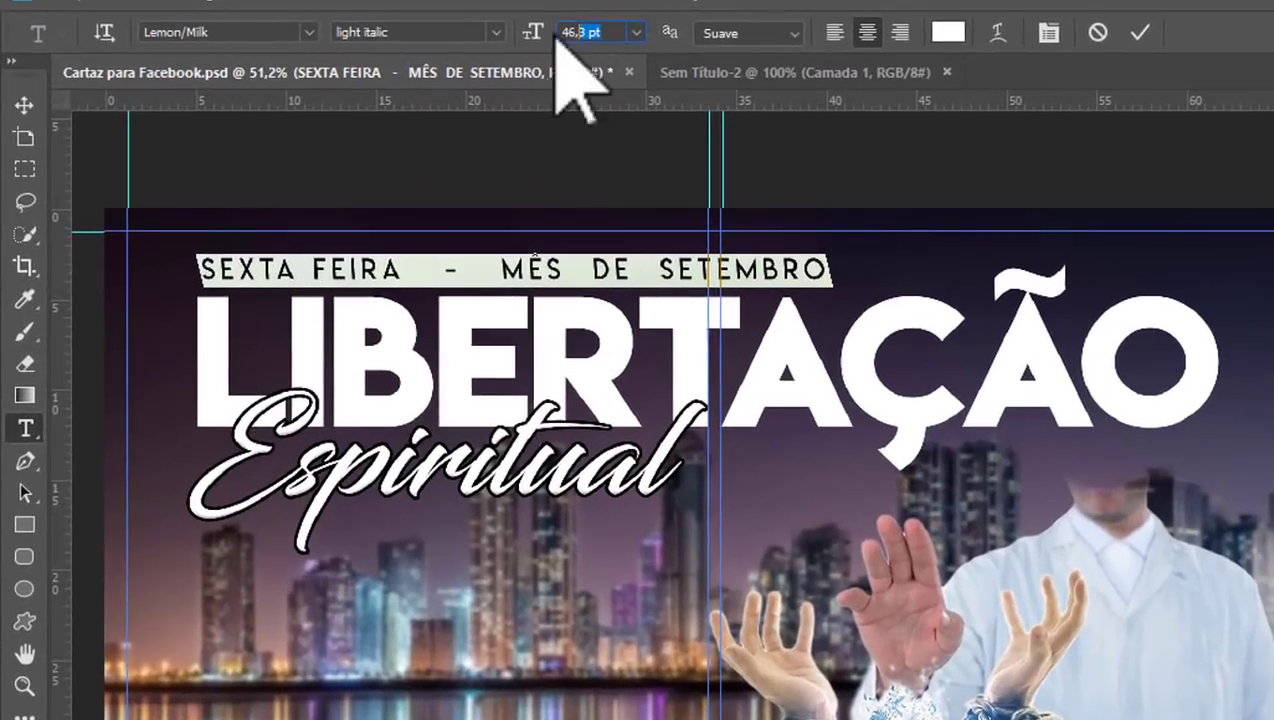
key("Up")
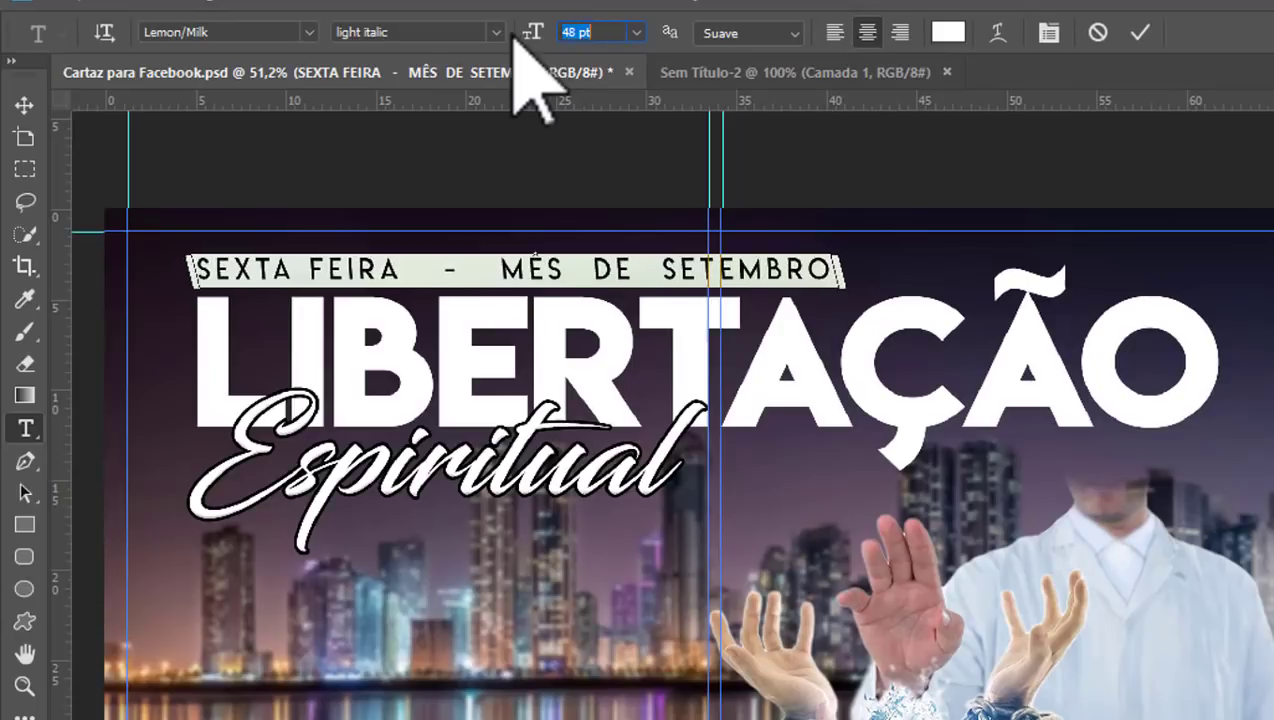
key("Up")
key("Up")
key("Up")
key("Up")
key("Up")
key("Up")
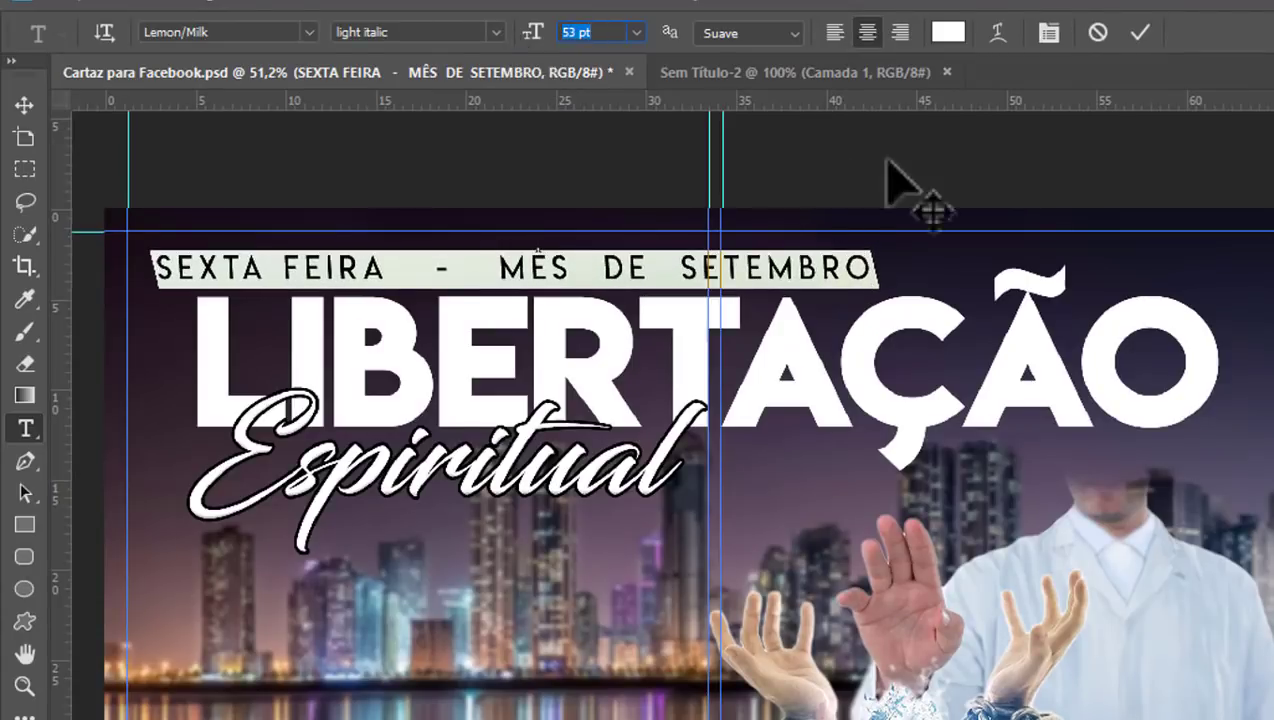
left_click(1140, 33)
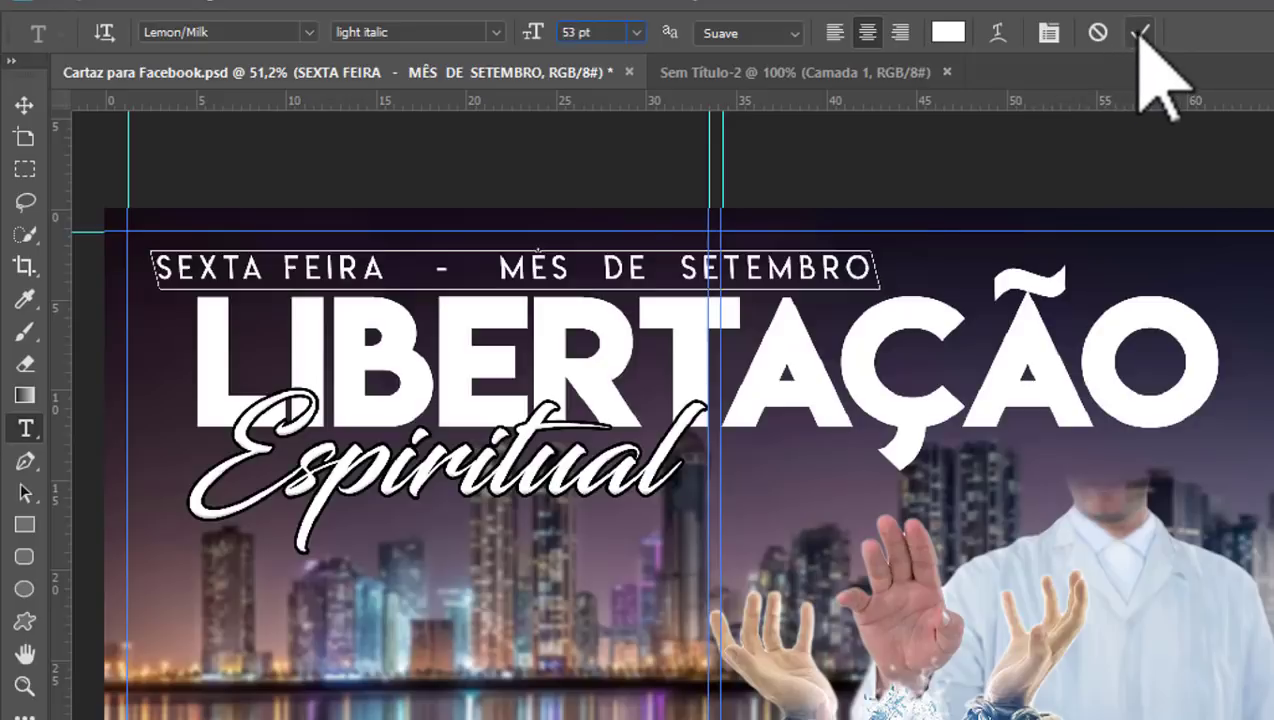
left_click(24, 104)
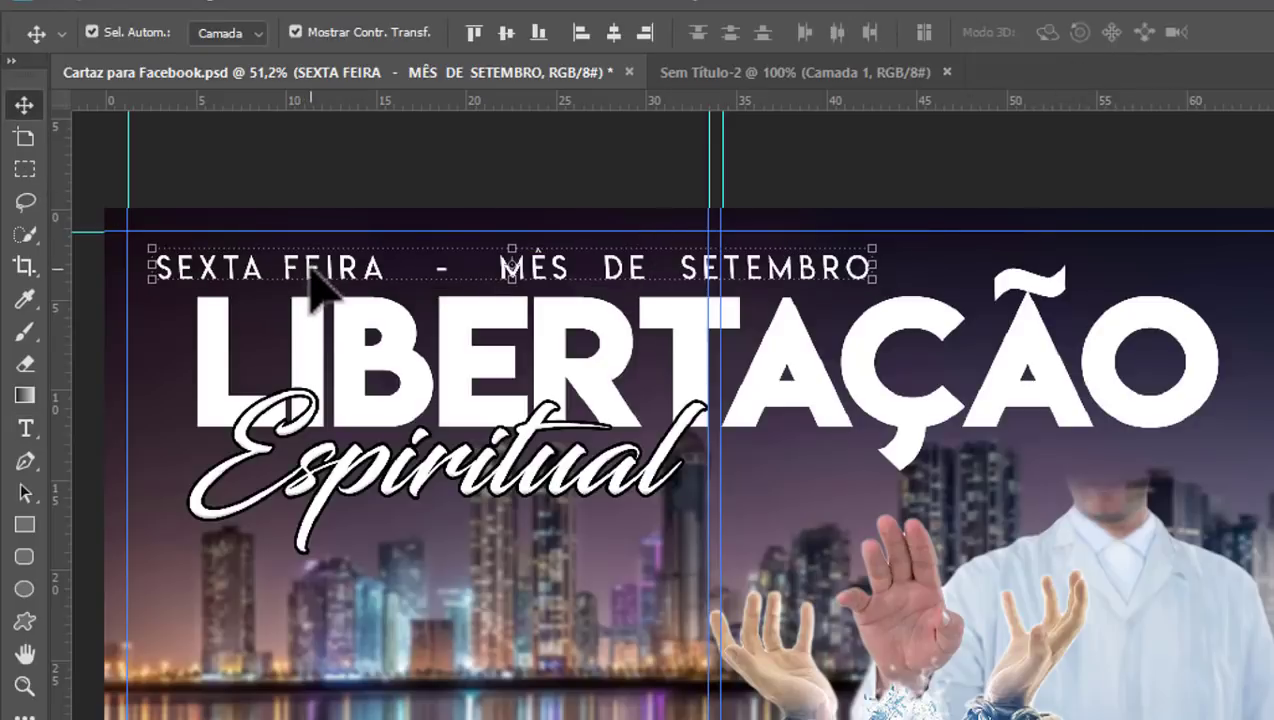
left_click_drag(316, 285, 363, 278)
left_click(310, 202)
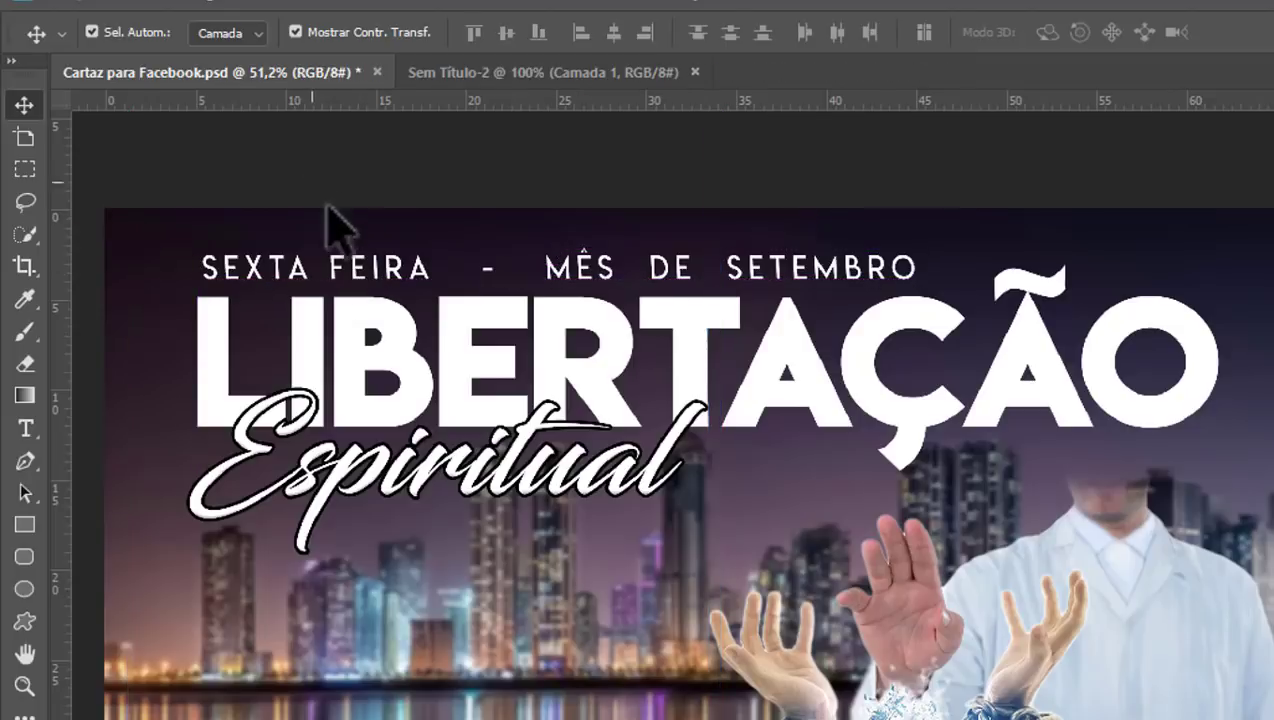
left_click(390, 273)
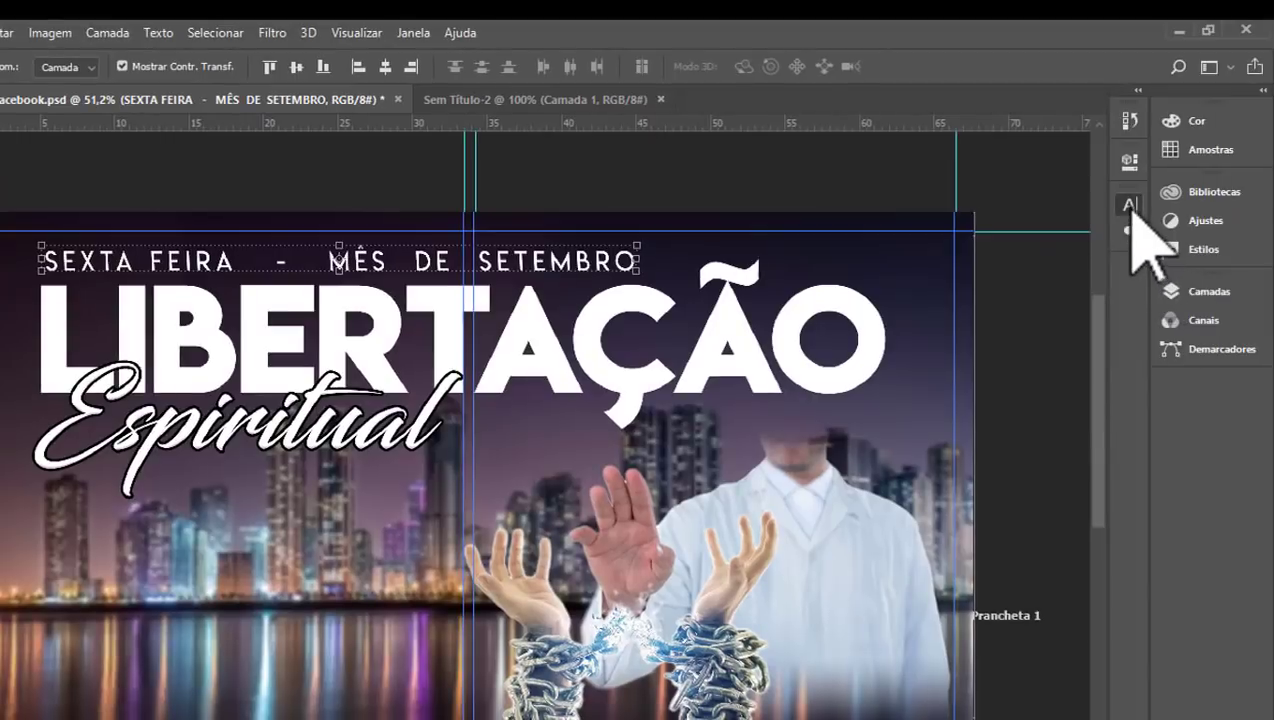
Step: Increase the subtitle's letter tracking and shift it slightly right
left_click(1130, 204)
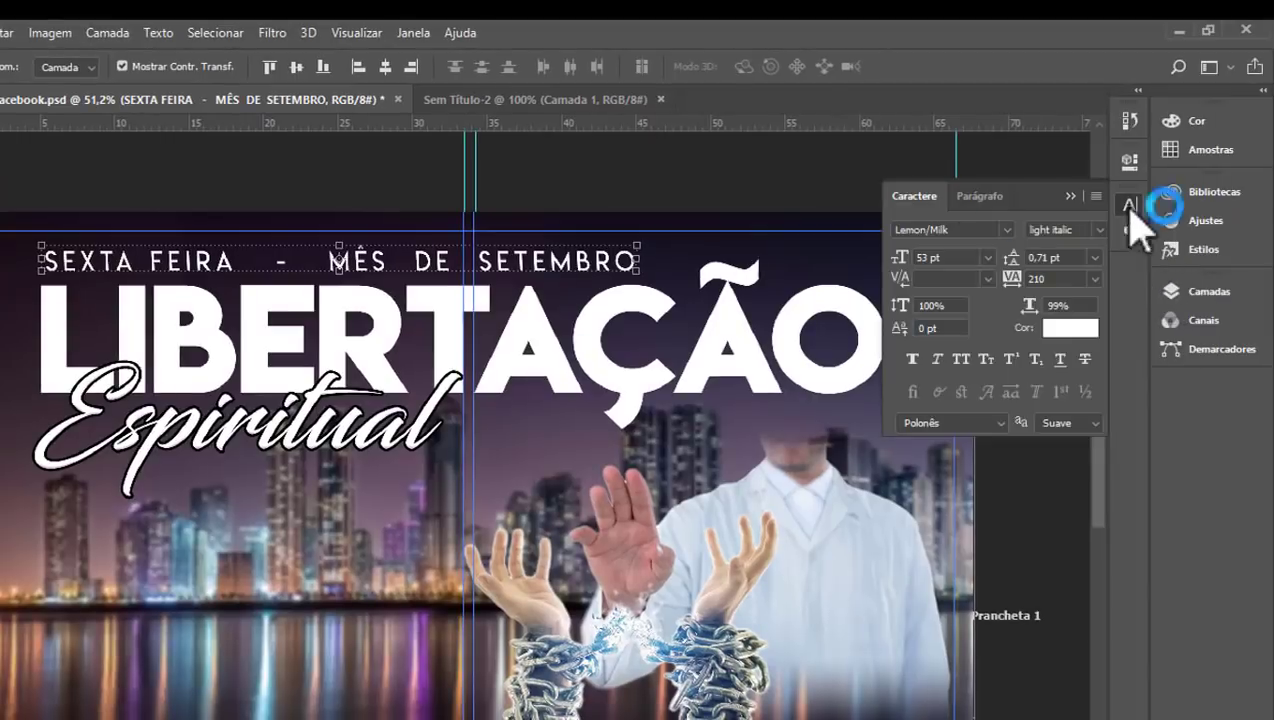
left_click(930, 396)
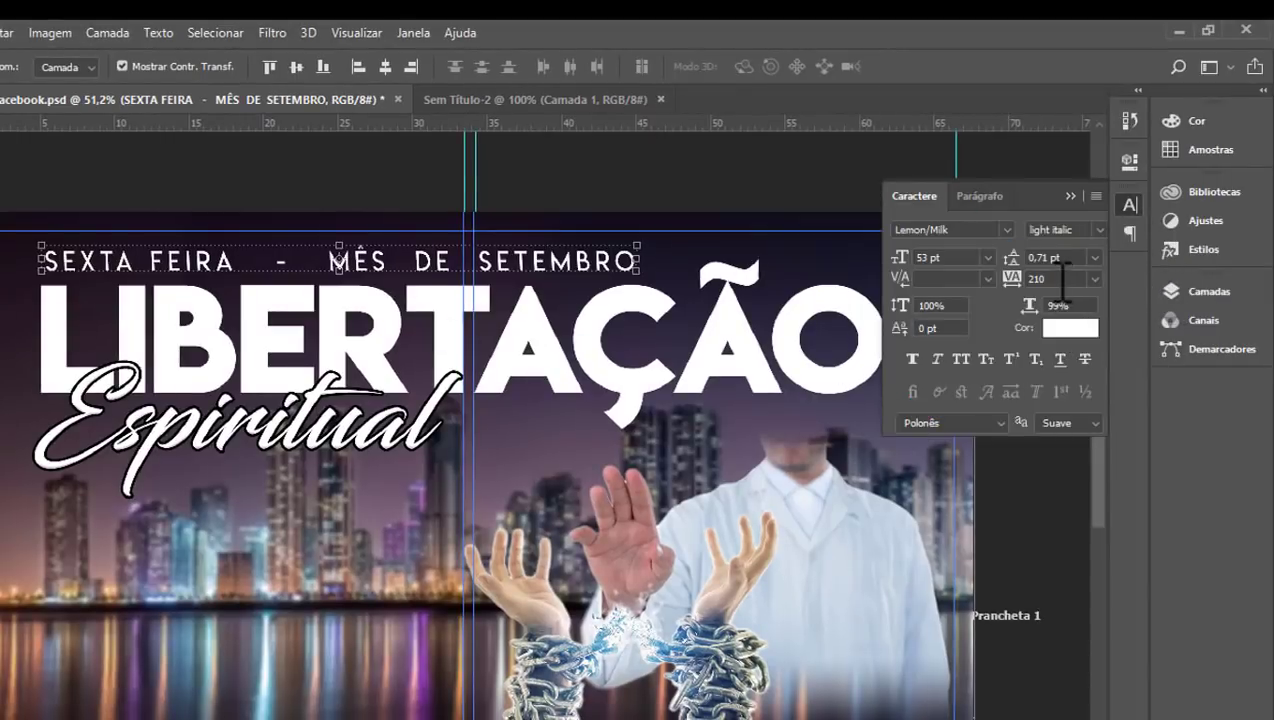
key("Up")
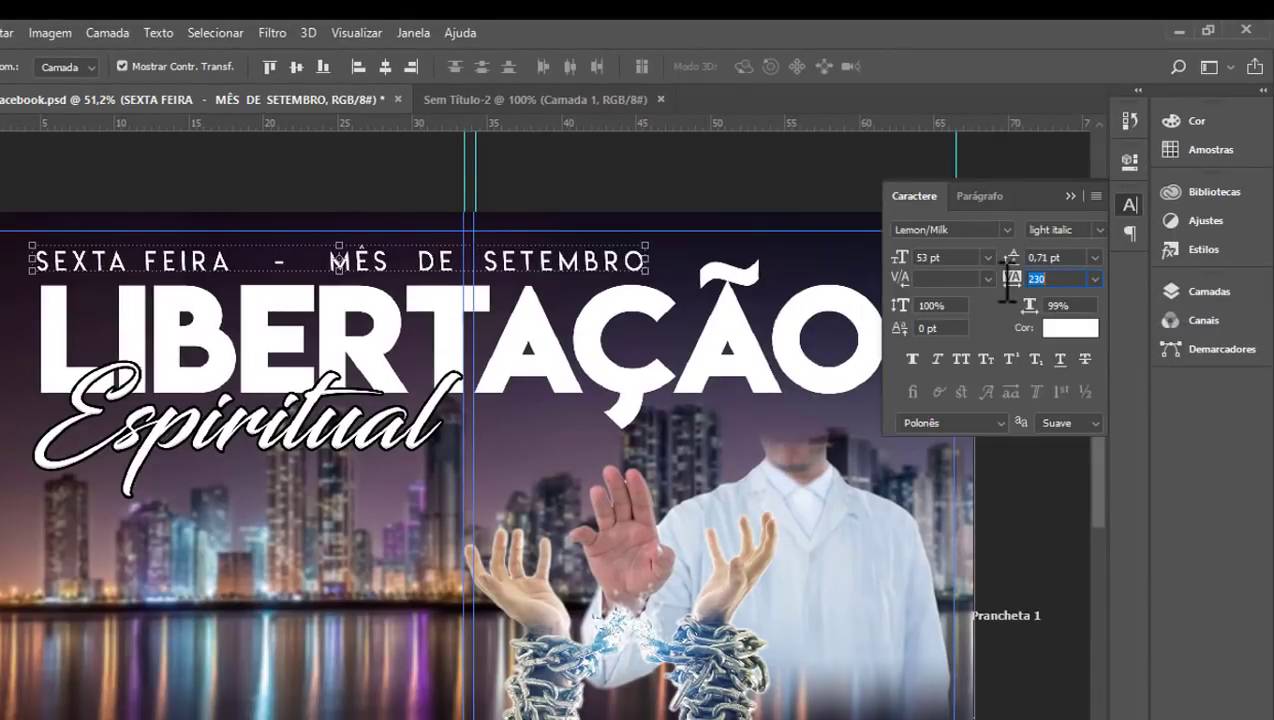
key("Up")
key("Up")
key("Up")
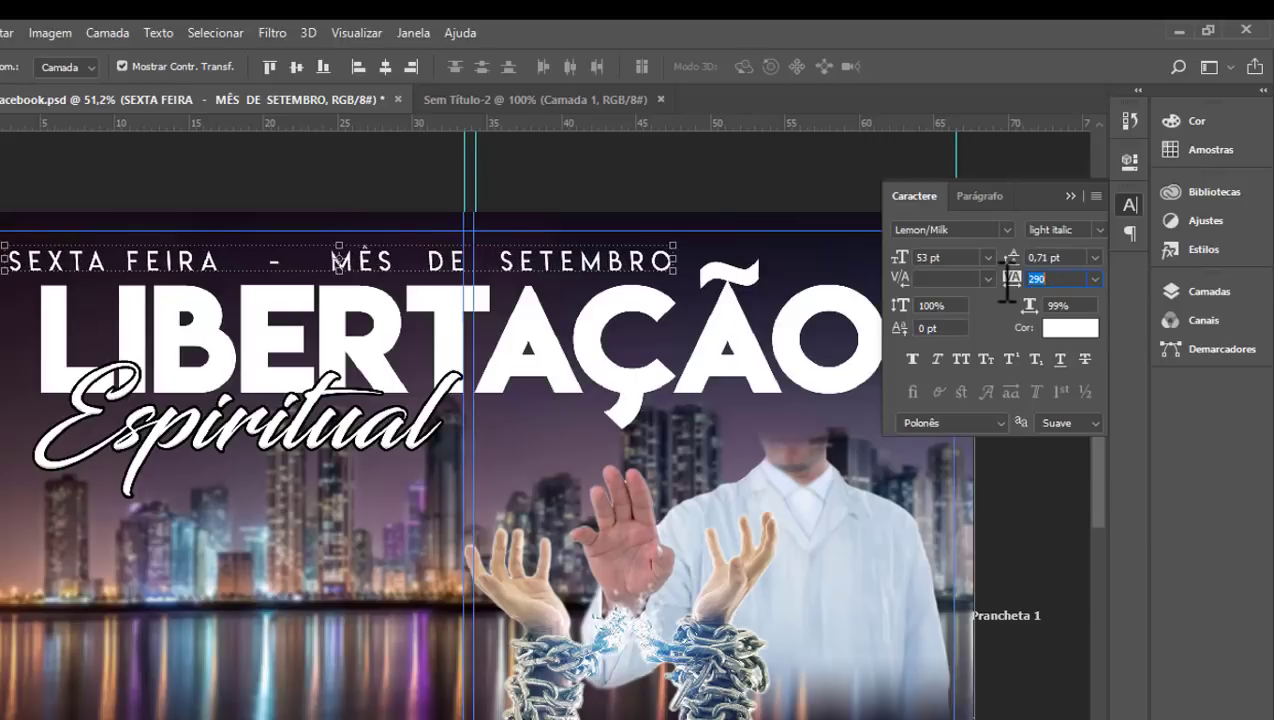
key("Down")
key("Down")
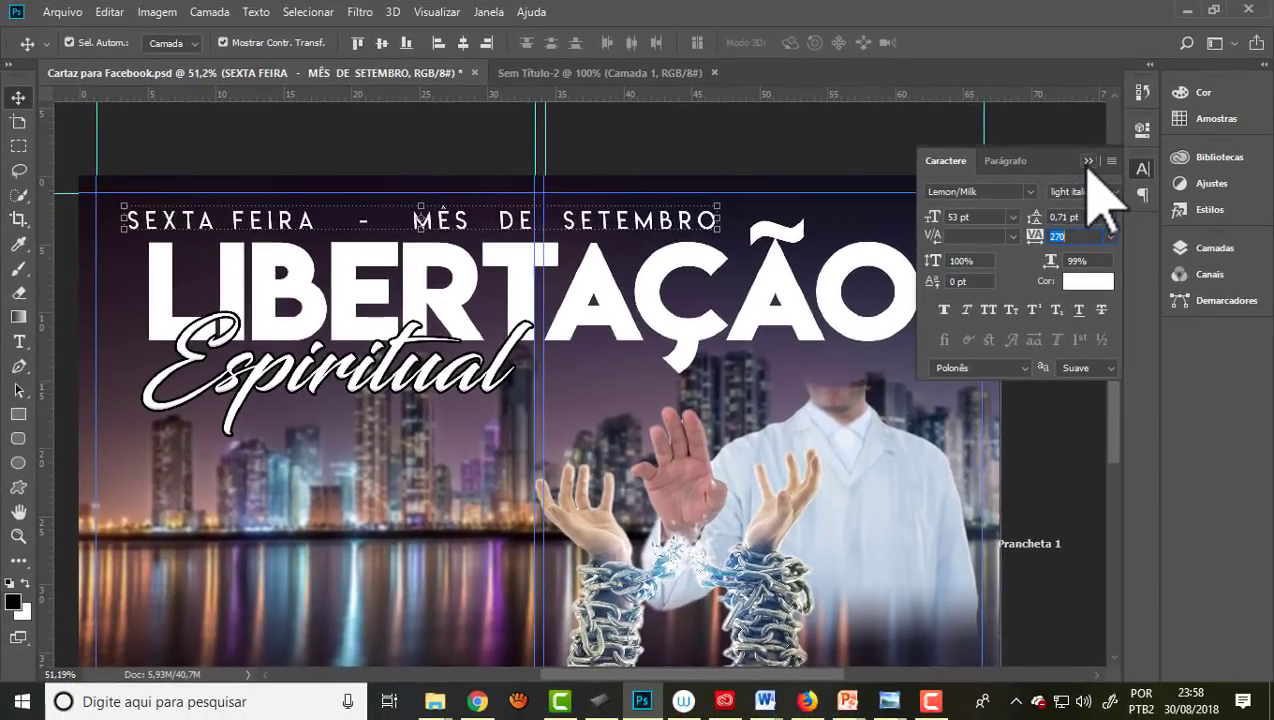
left_click(1088, 162)
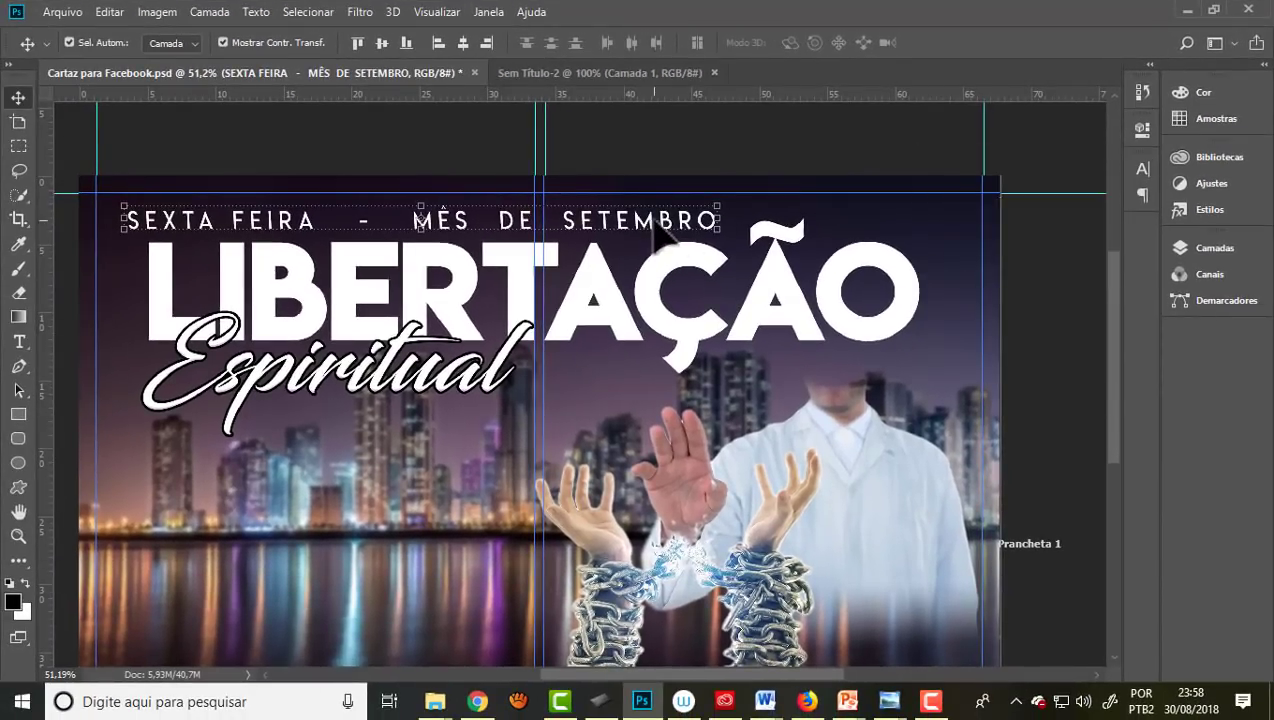
left_click_drag(660, 227, 684, 232)
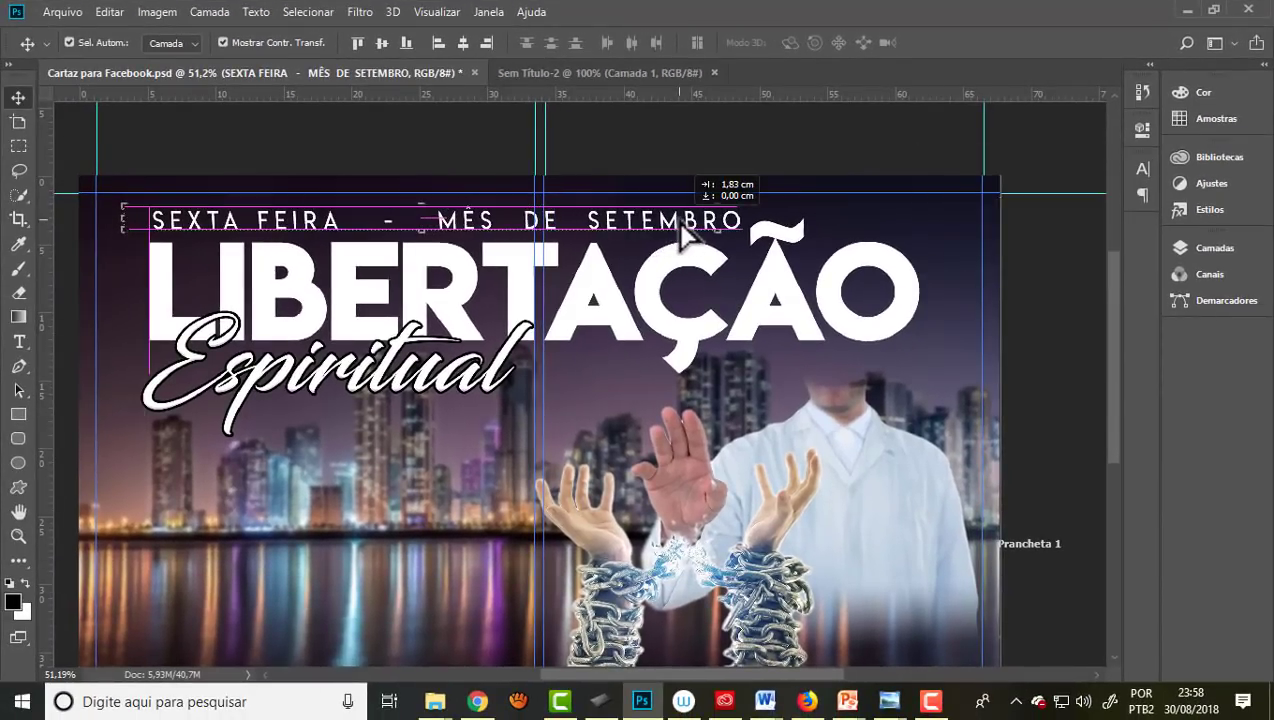
left_click(660, 172)
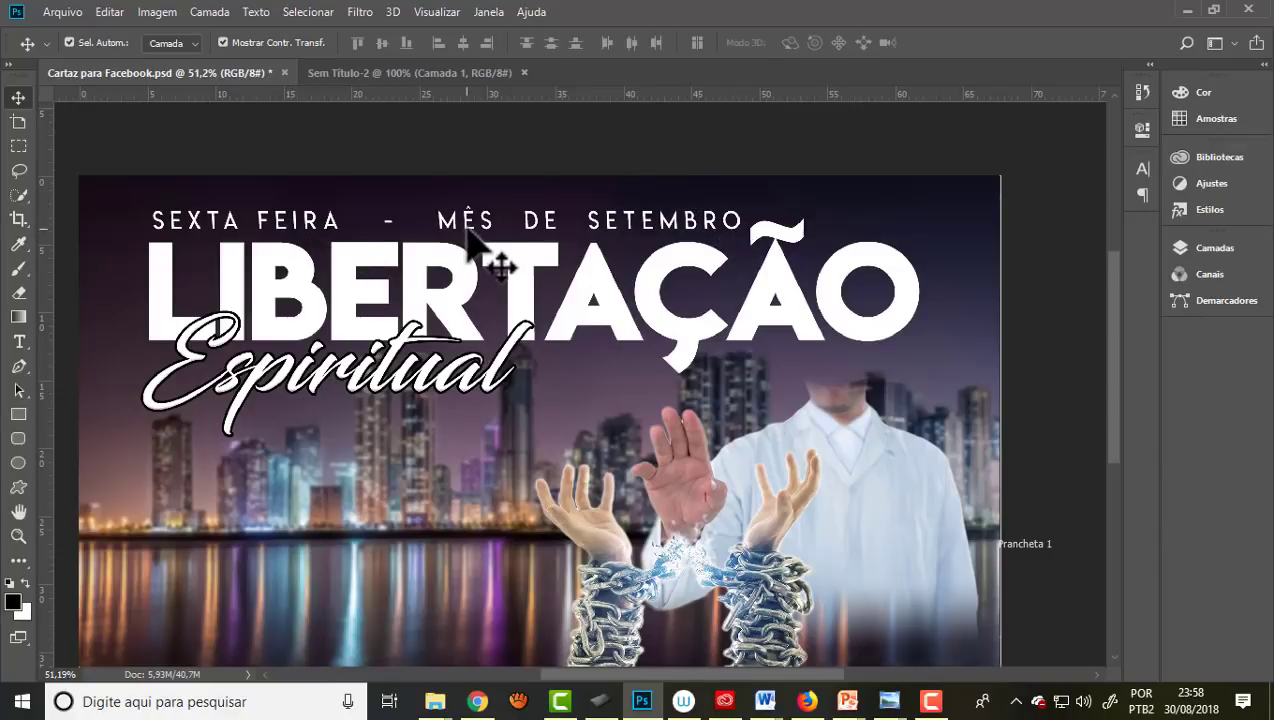
Step: Fine-tune the subtitle's placement with small downward and leftward nudges
scroll(478, 245, "up", 1)
scroll(478, 245, "up", 1)
scroll(477, 243, "up", 2)
scroll(470, 240, "up", 1)
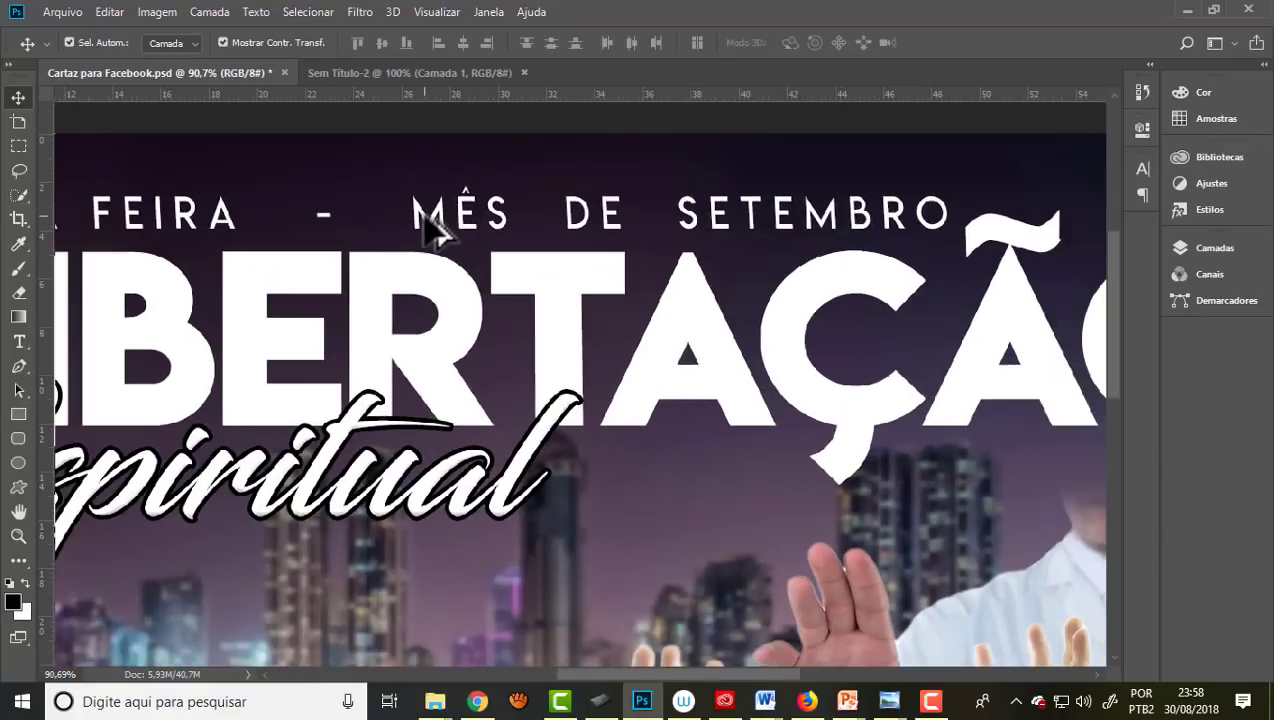
scroll(900, 232, "up", 1)
scroll(975, 213, "up", 1)
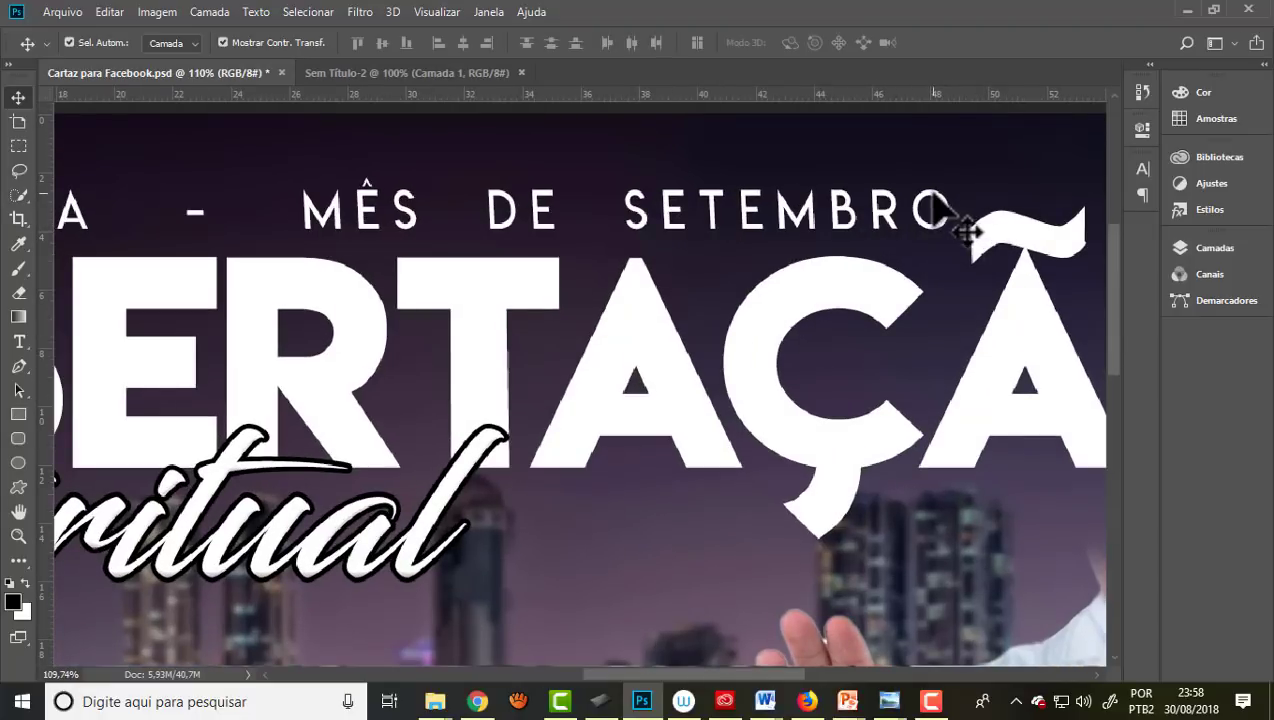
left_click_drag(961, 213, 935, 229)
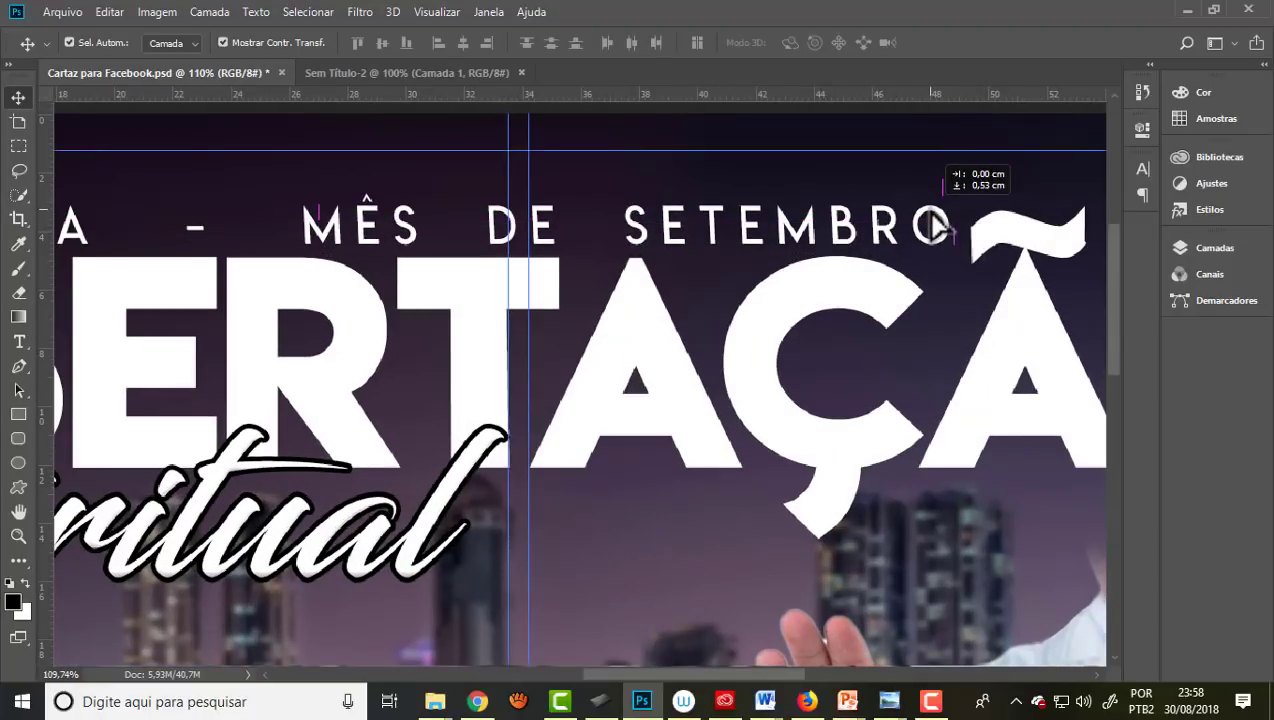
scroll(768, 194, "down", 1)
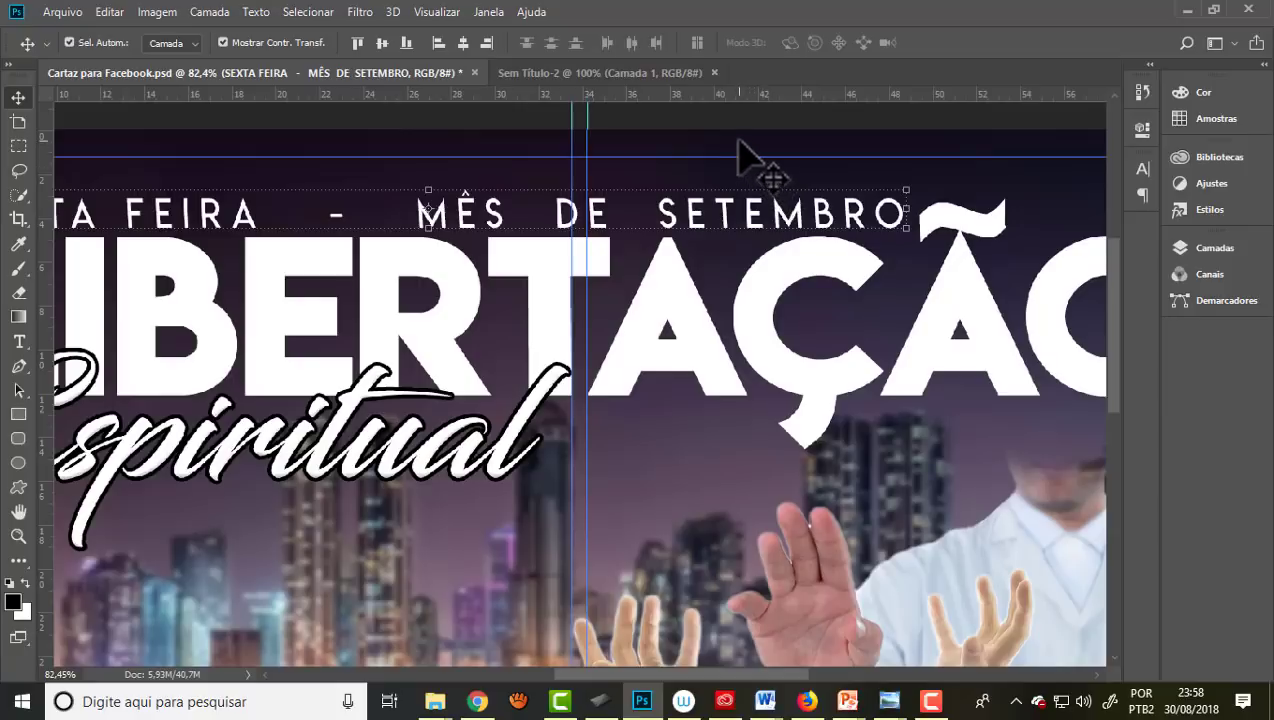
left_click(710, 190)
scroll(708, 190, "down", 3)
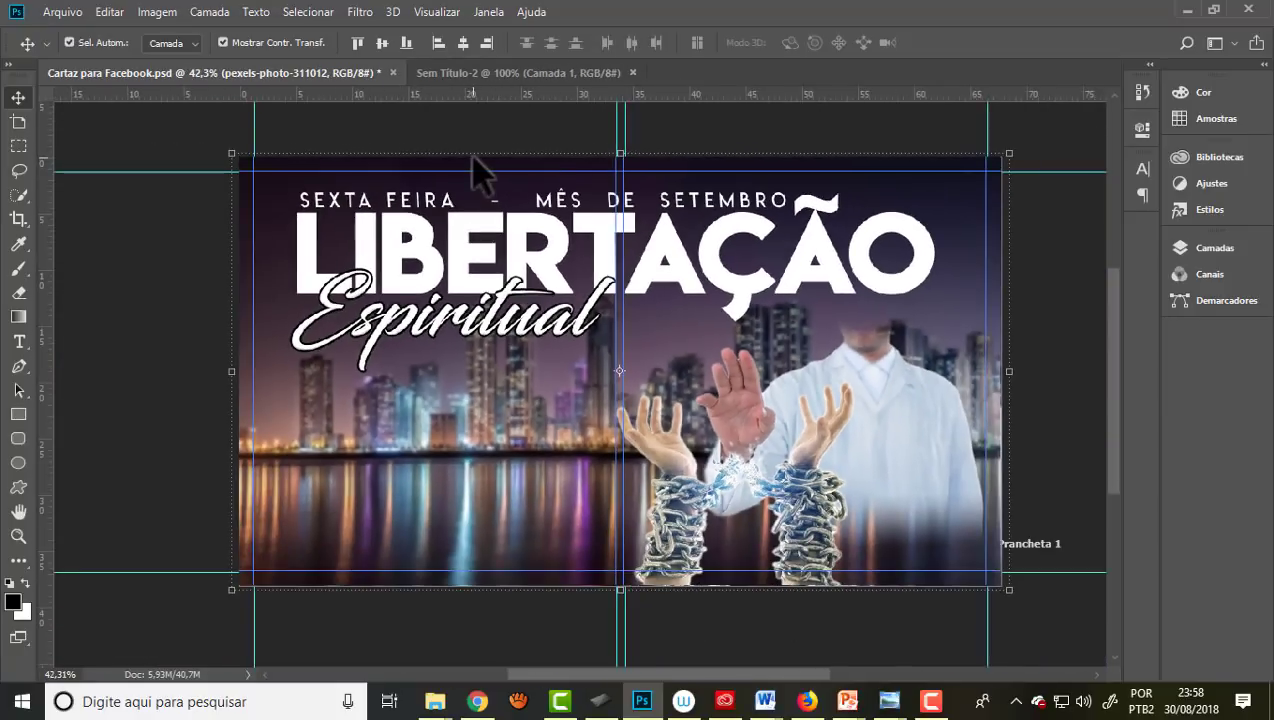
scroll(340, 238, "up", 2)
scroll(312, 215, "up", 1)
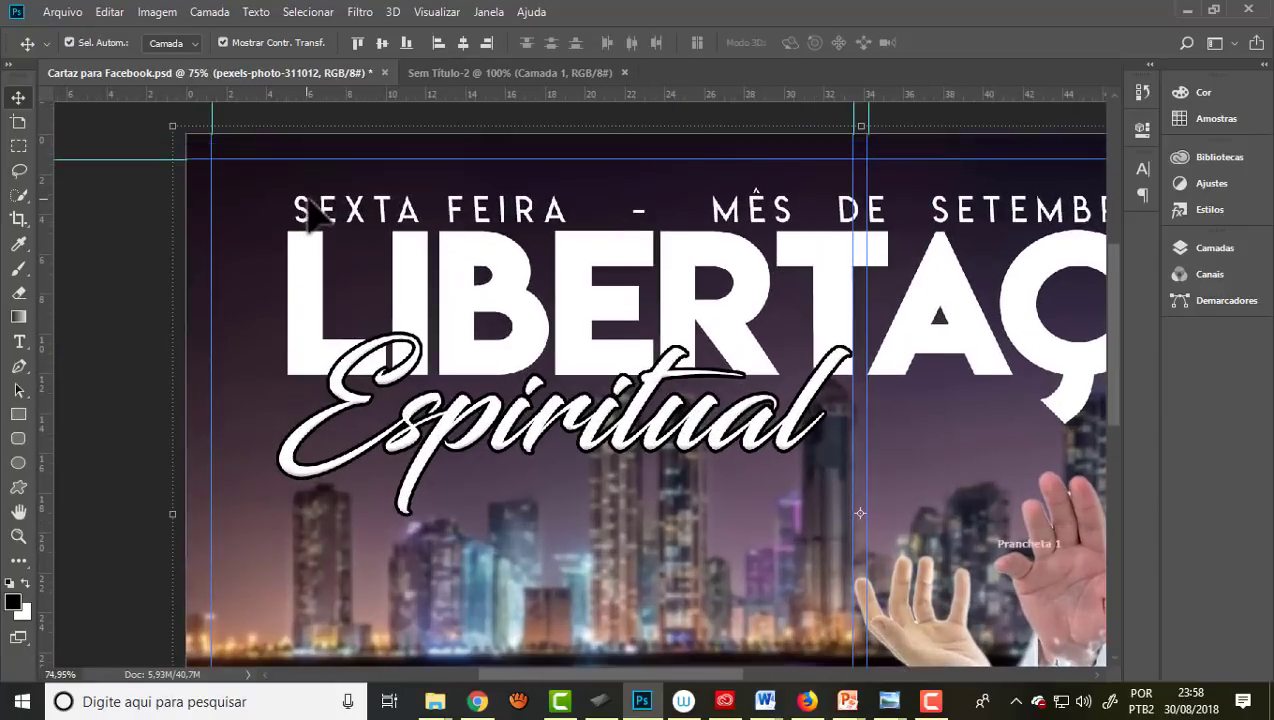
left_click_drag(305, 220, 298, 226)
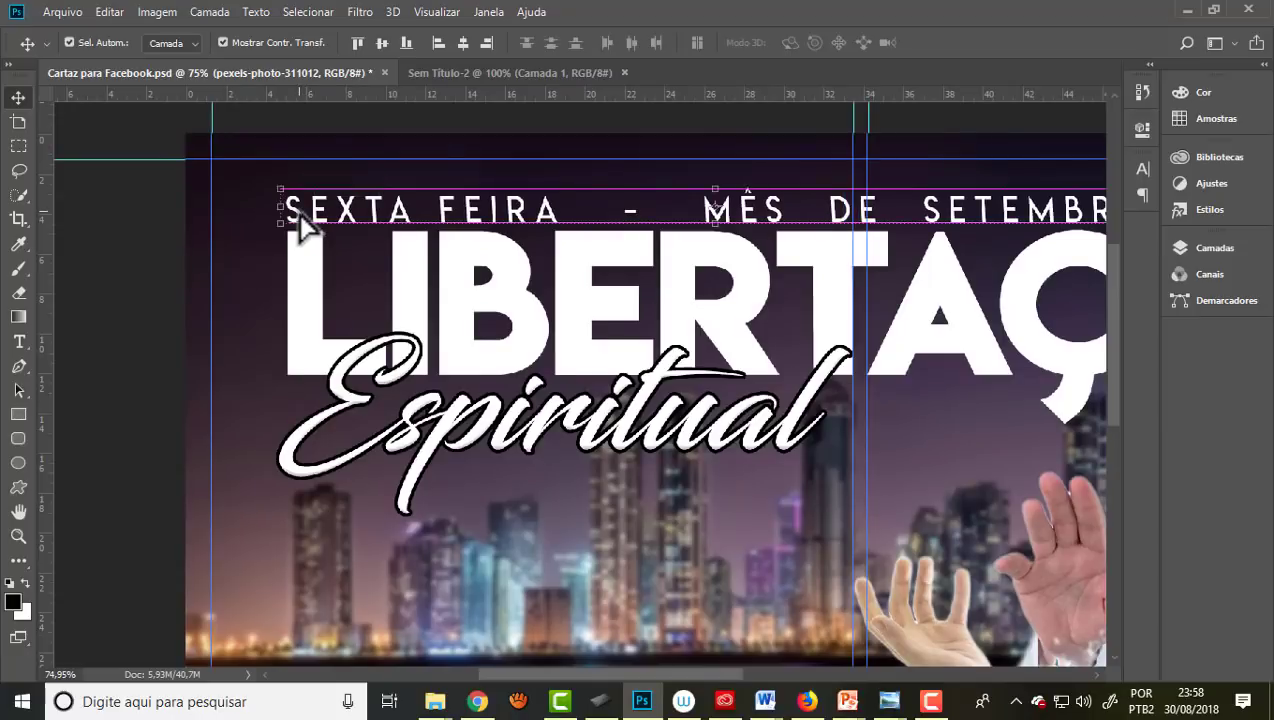
scroll(305, 225, "down", 2)
scroll(179, 270, "down", 1)
Step: Hide the guides and save Cartaz para Facebook.psd with Arquivo > Salvar
key("ctrl+h")
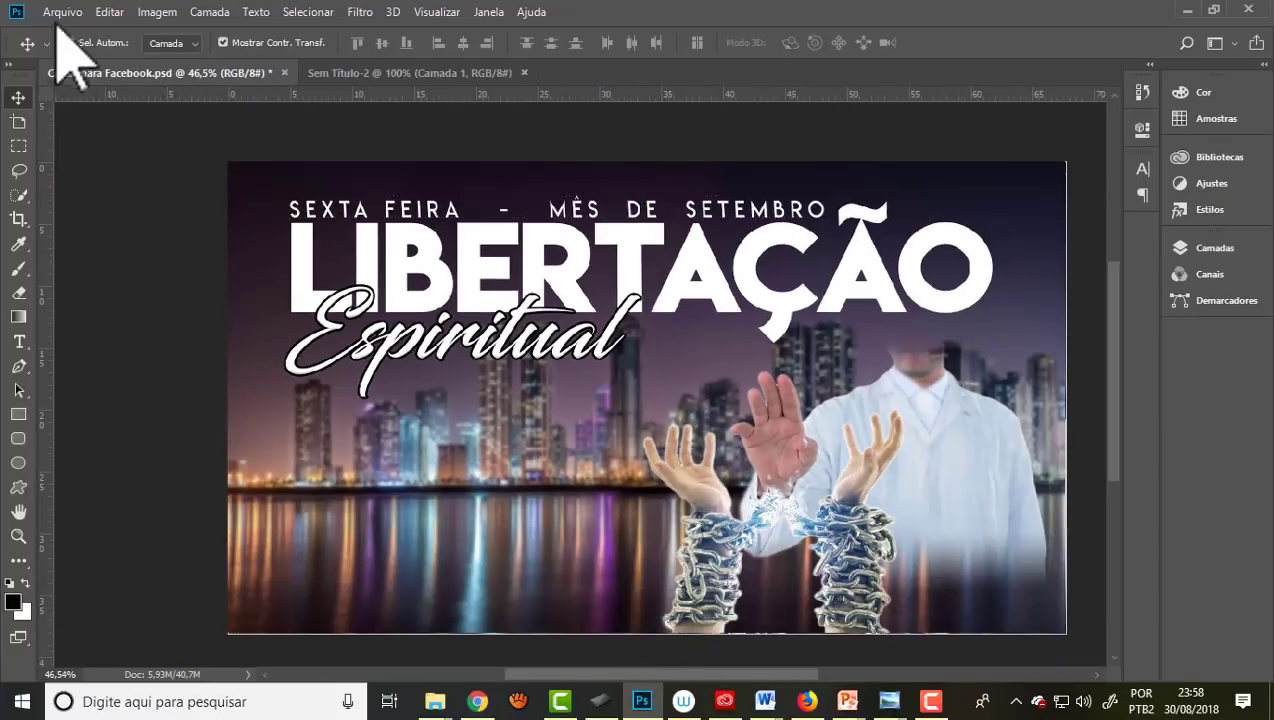
left_click(58, 14)
left_click(82, 204)
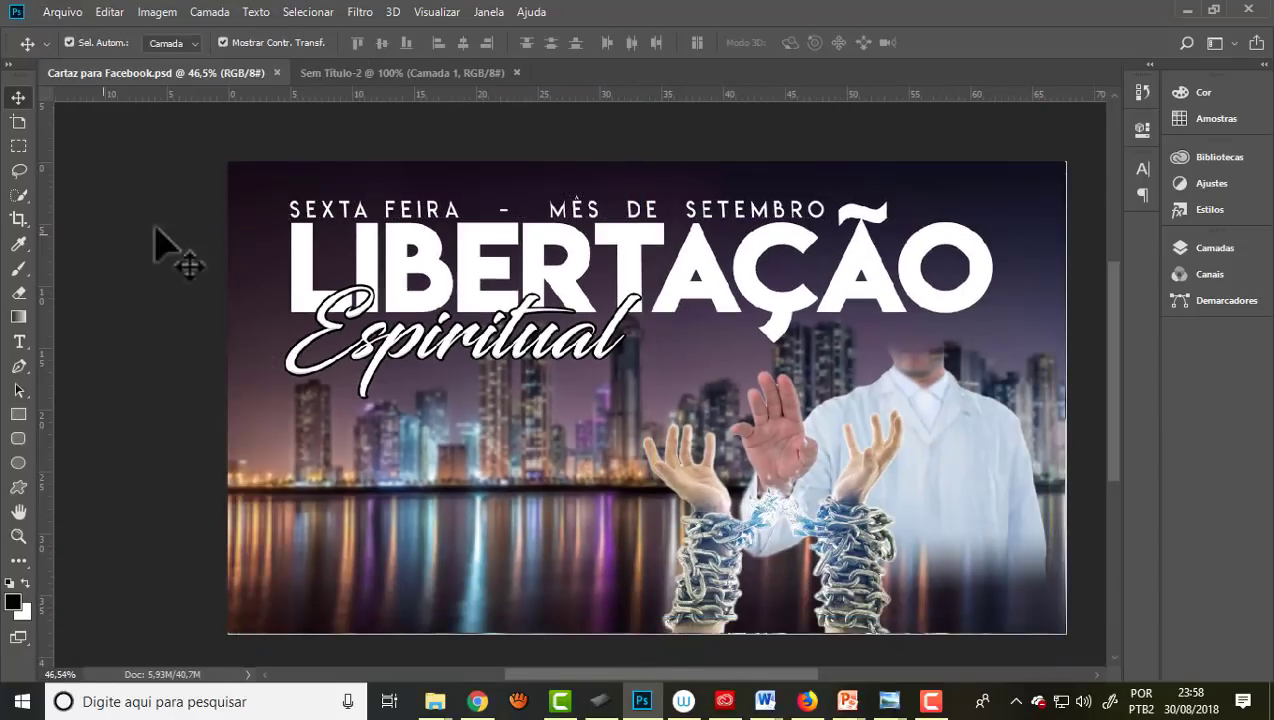
scroll(387, 207, "down", 1)
scroll(387, 207, "down", 1)
scroll(478, 530, "up", 1)
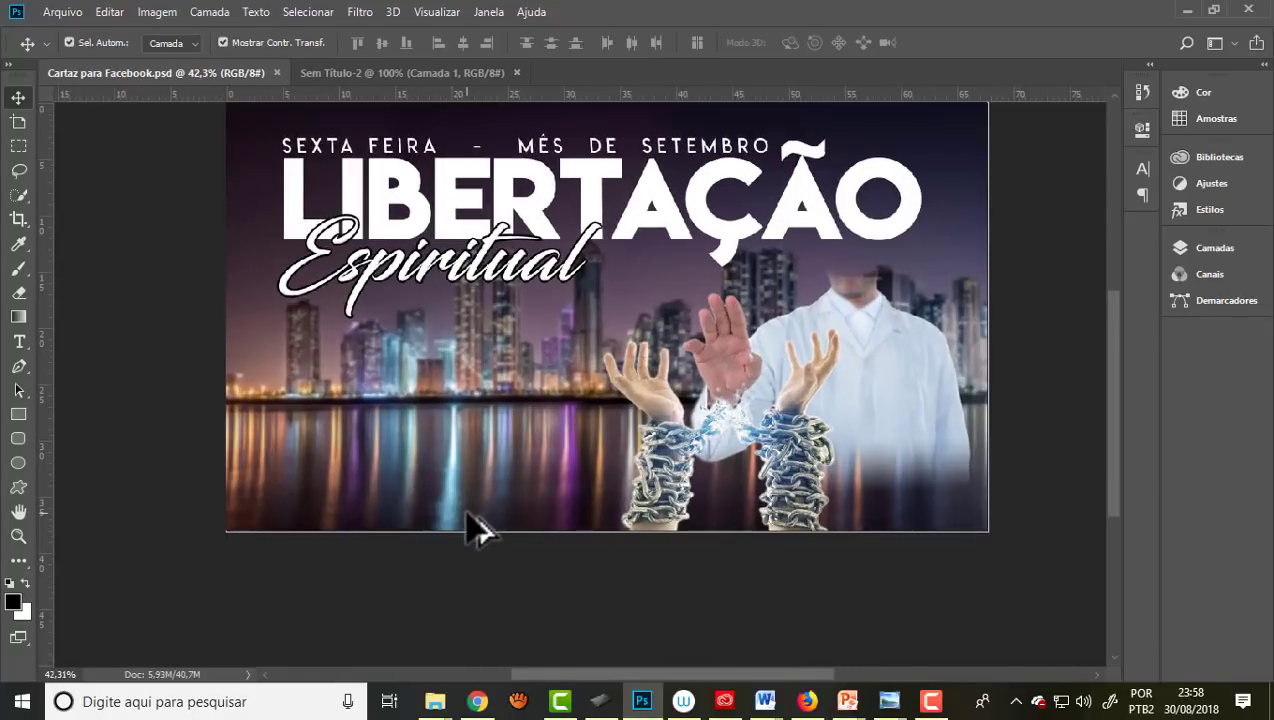
scroll(500, 364, "down", 1)
scroll(705, 148, "up", 1)
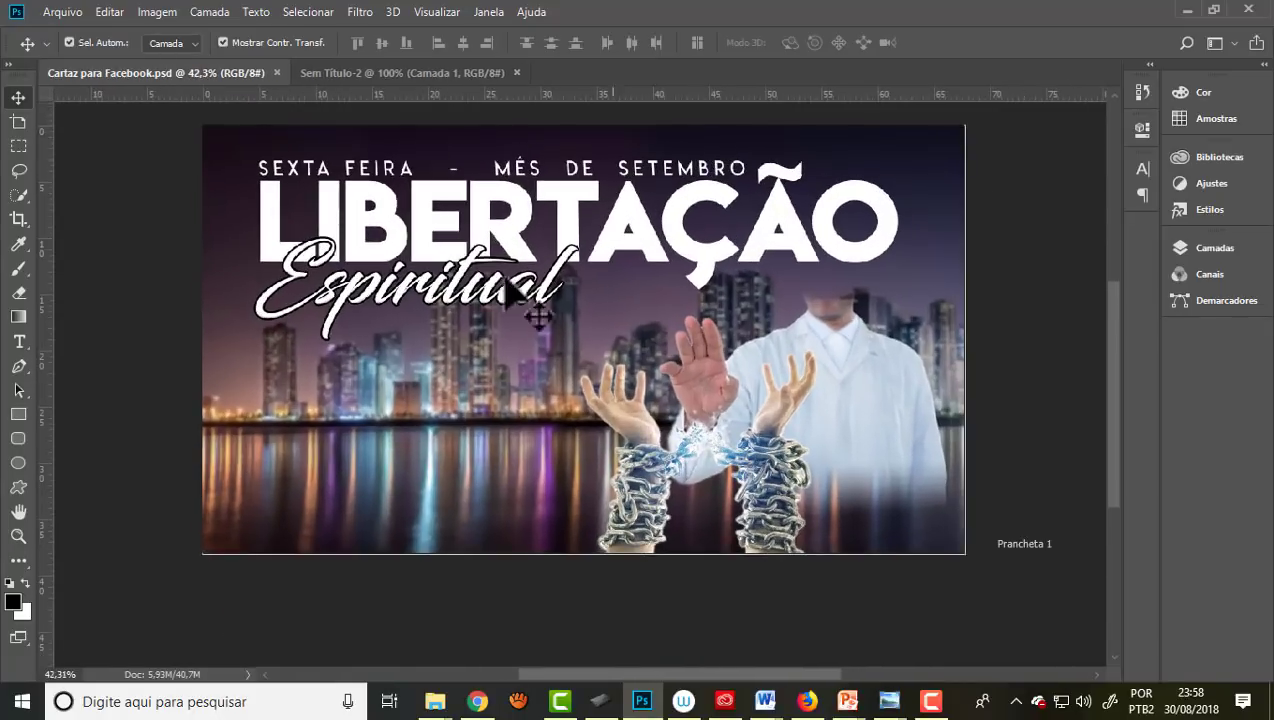
mouse_move(764, 701)
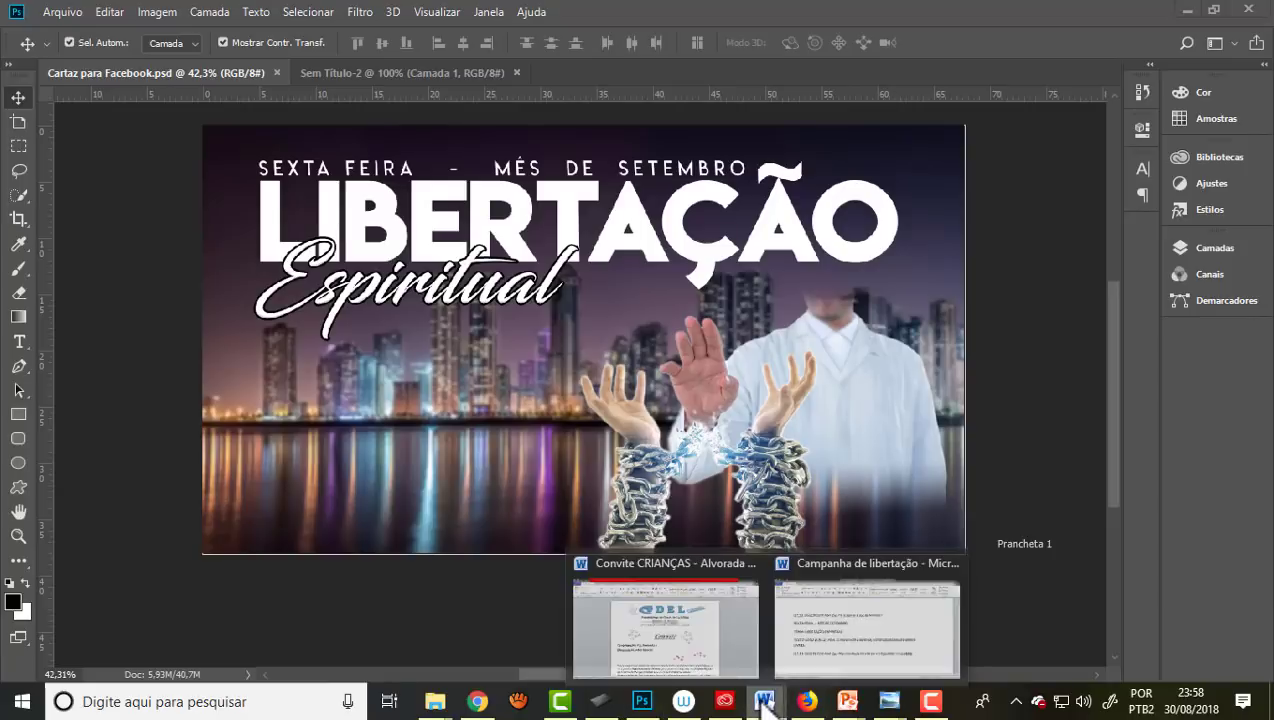
Step: Highlight JOÃO 8:36 in the Word campaign notes, then switch back to the Photoshop poster
left_click(833, 650)
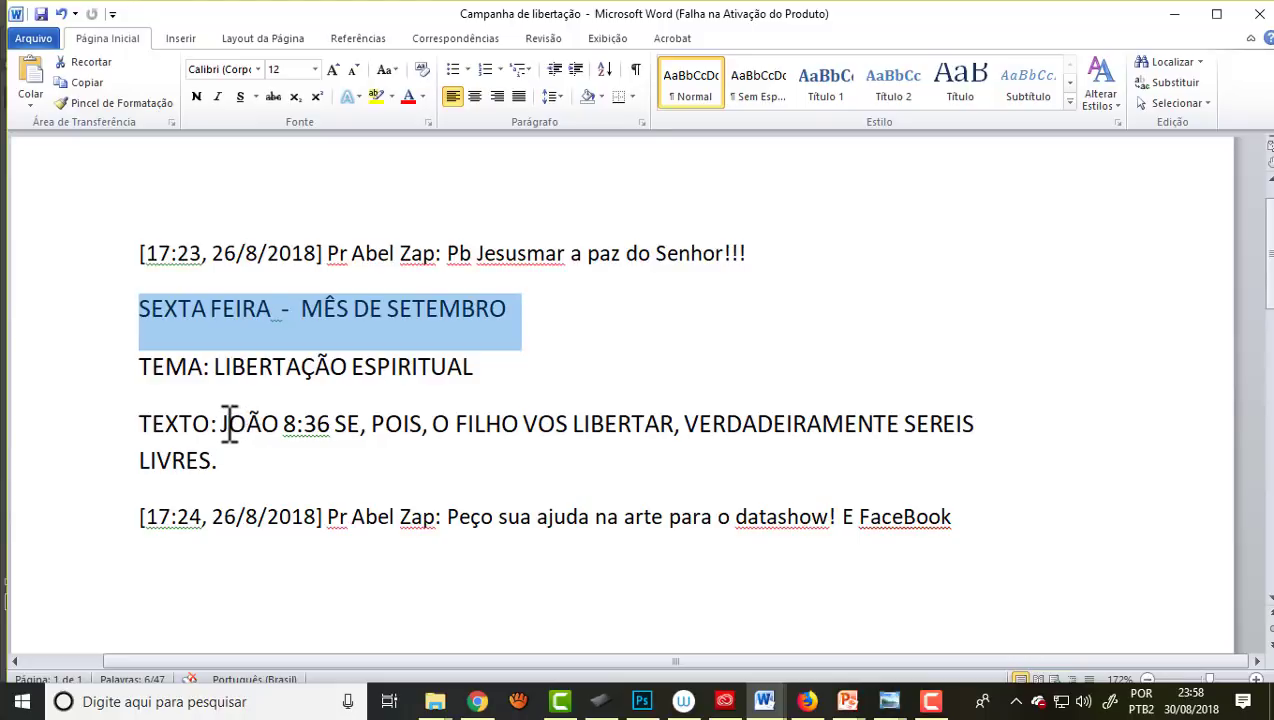
left_click_drag(221, 423, 297, 423)
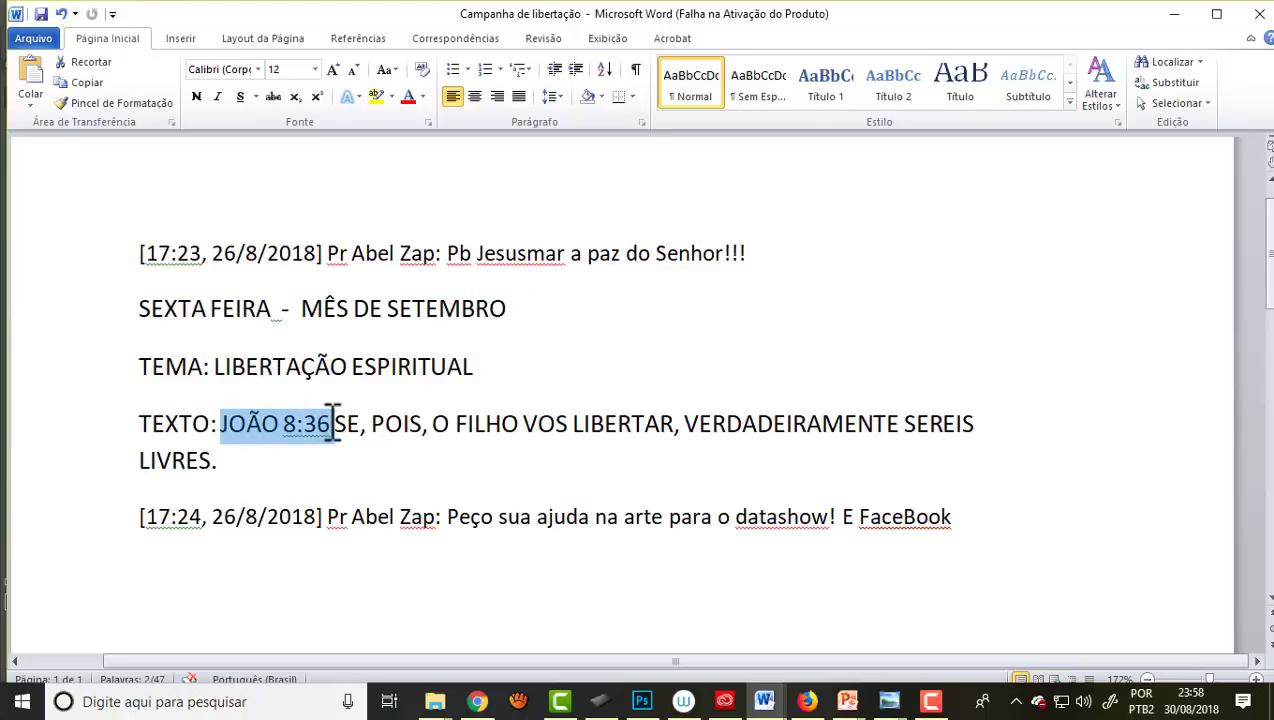
mouse_move(764, 701)
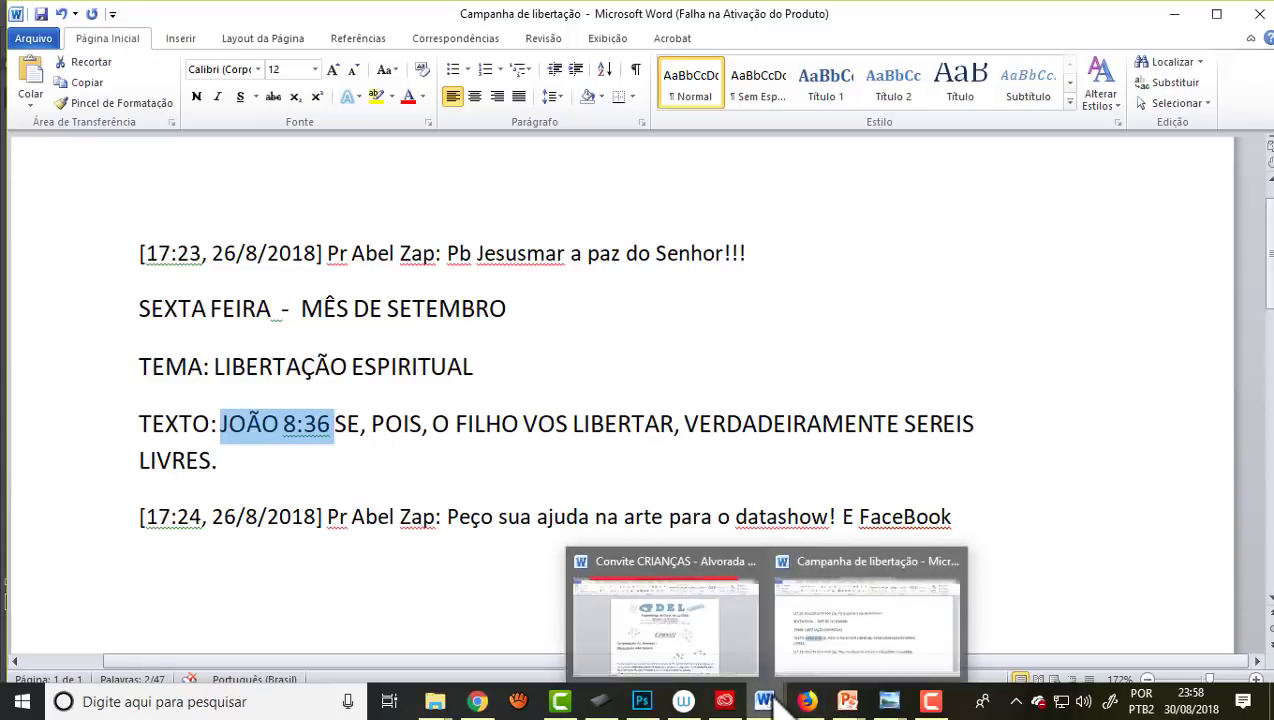
left_click(665, 640)
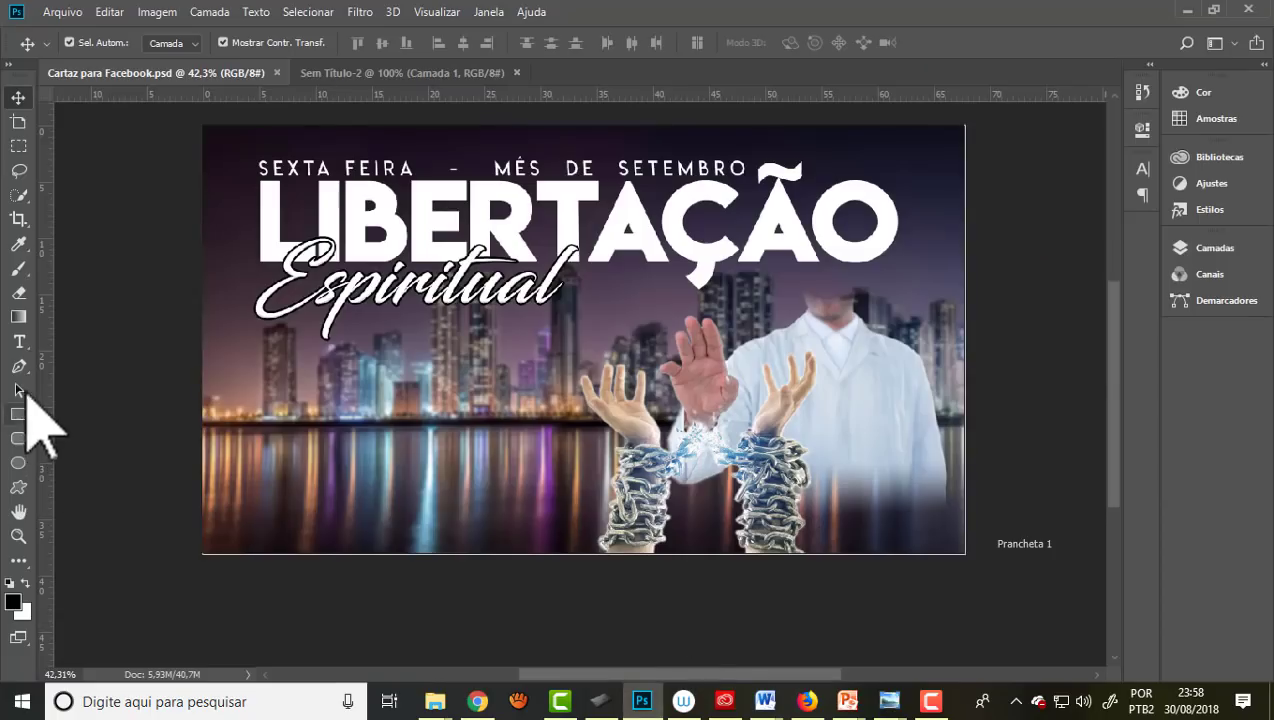
Step: Type 'JOAO 8:36' as a new text line at the poster's lower left, then return to Word
left_click(20, 341)
left_click(342, 460)
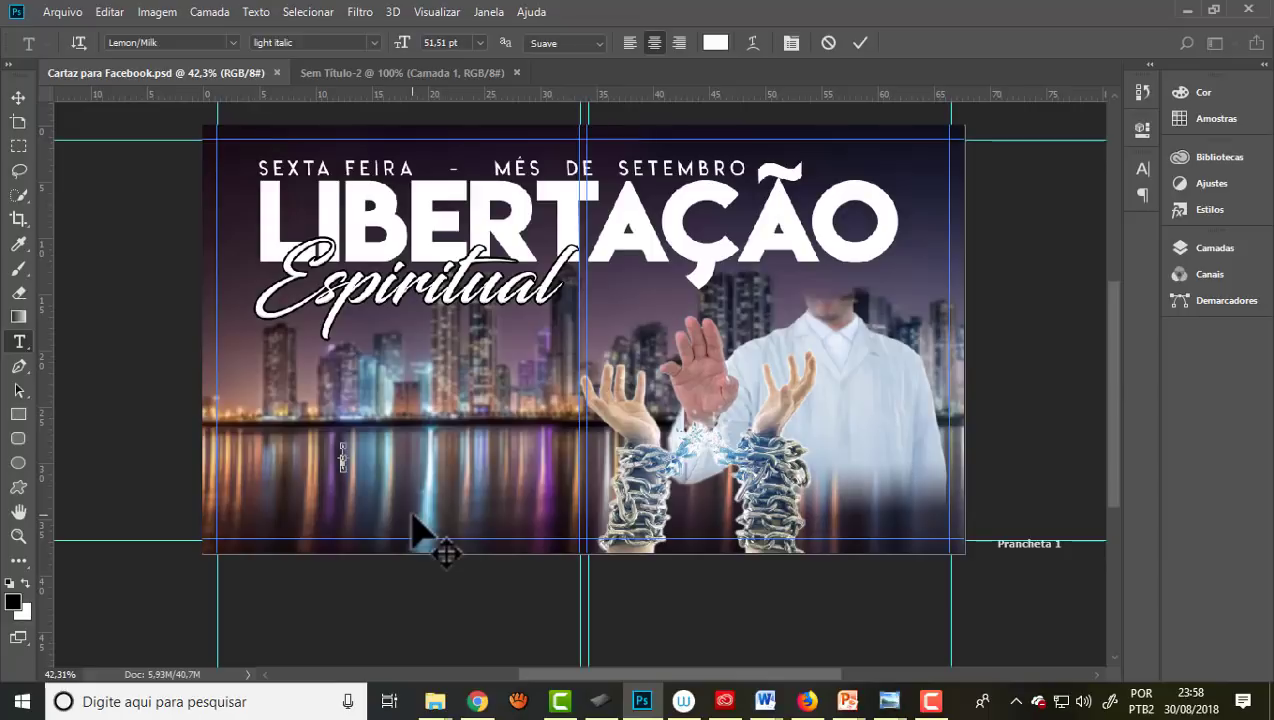
type("JOAO 8:36")
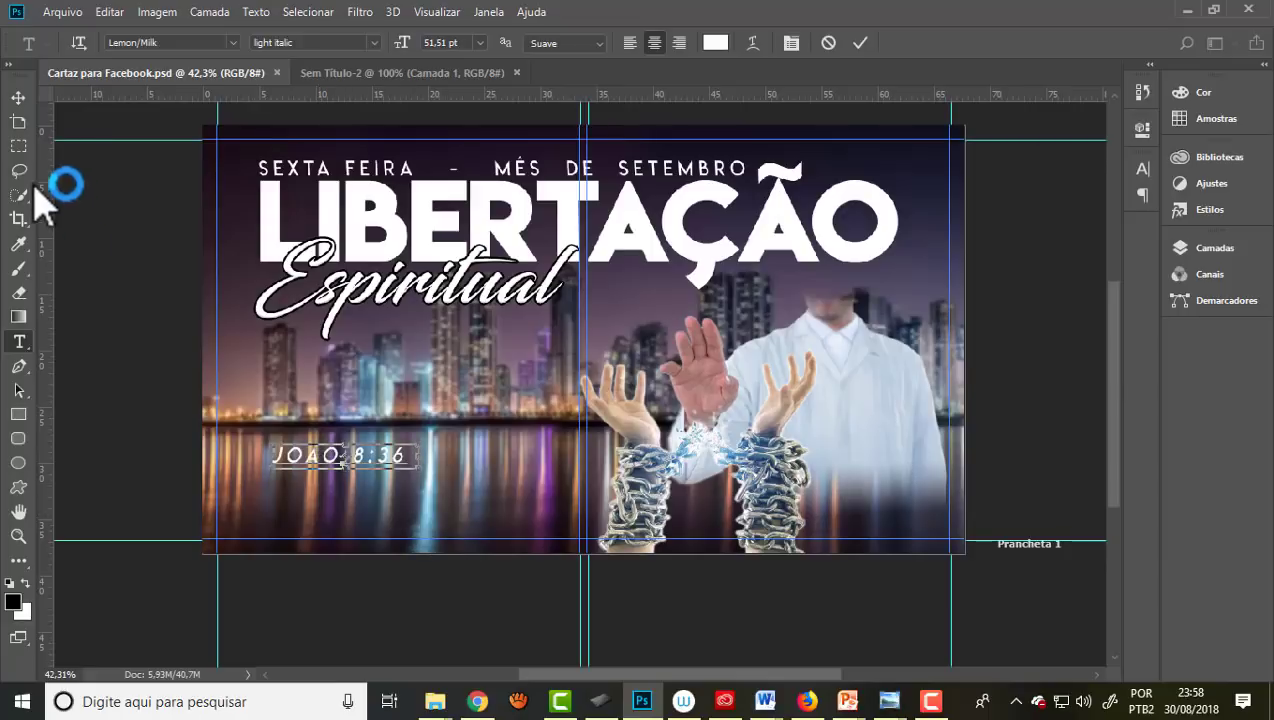
left_click_drag(340, 468, 386, 516)
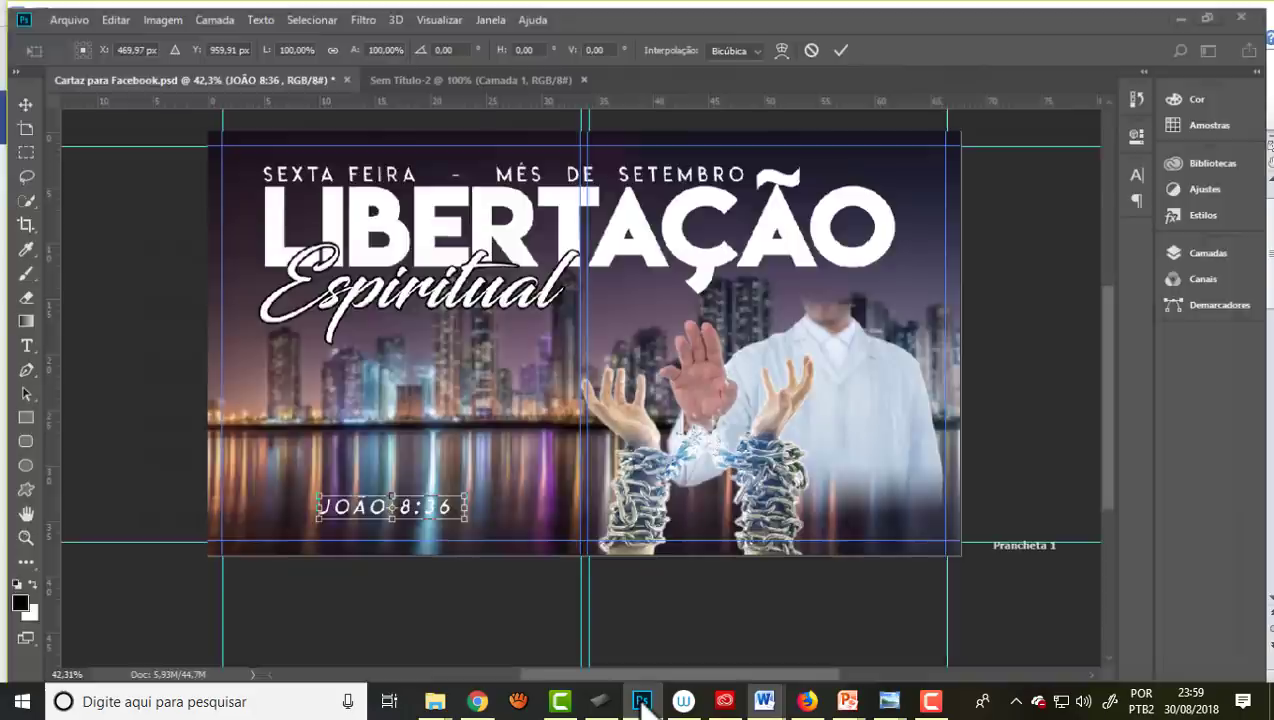
left_click(765, 701)
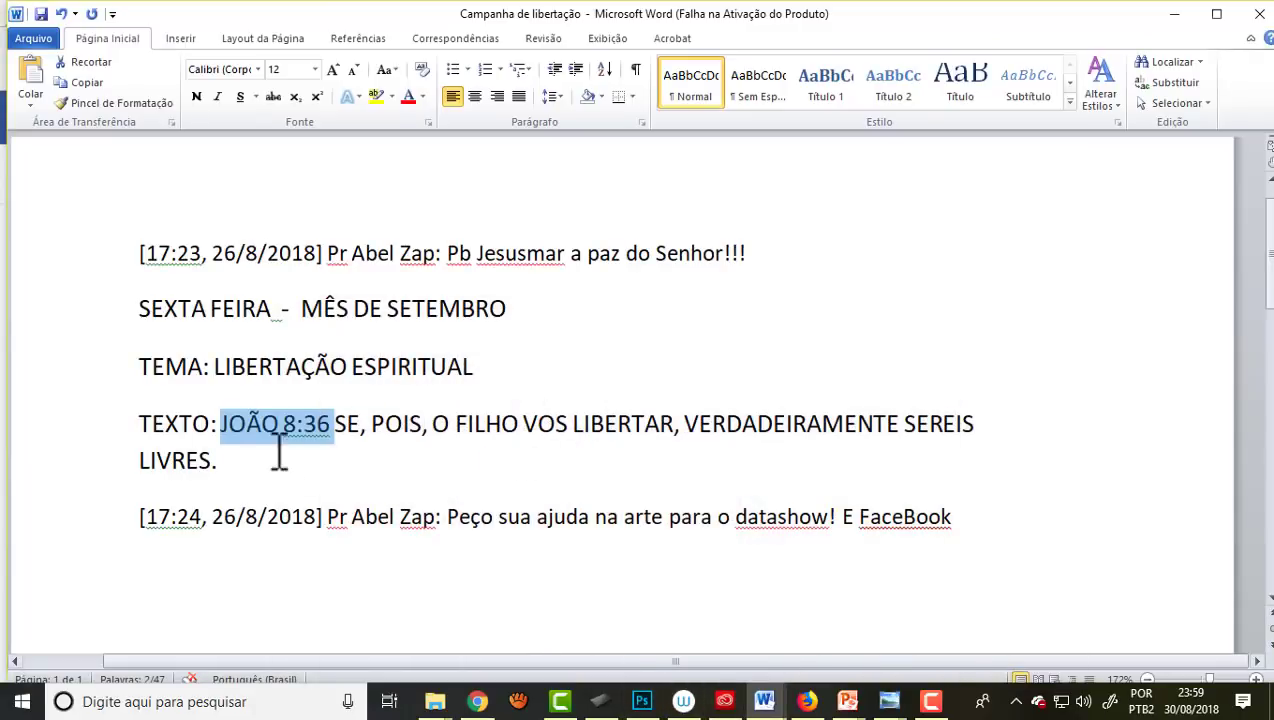
Step: Copy the verse 'SE, POIS, O FILHO VOS LIBERTAR, VERDADEIRAMENTE SEREIS LIVRES.' into Photoshop
mouse_move(342, 421)
left_mouse_down()
mouse_move(930, 440)
mouse_move(970, 455)
left_mouse_up()
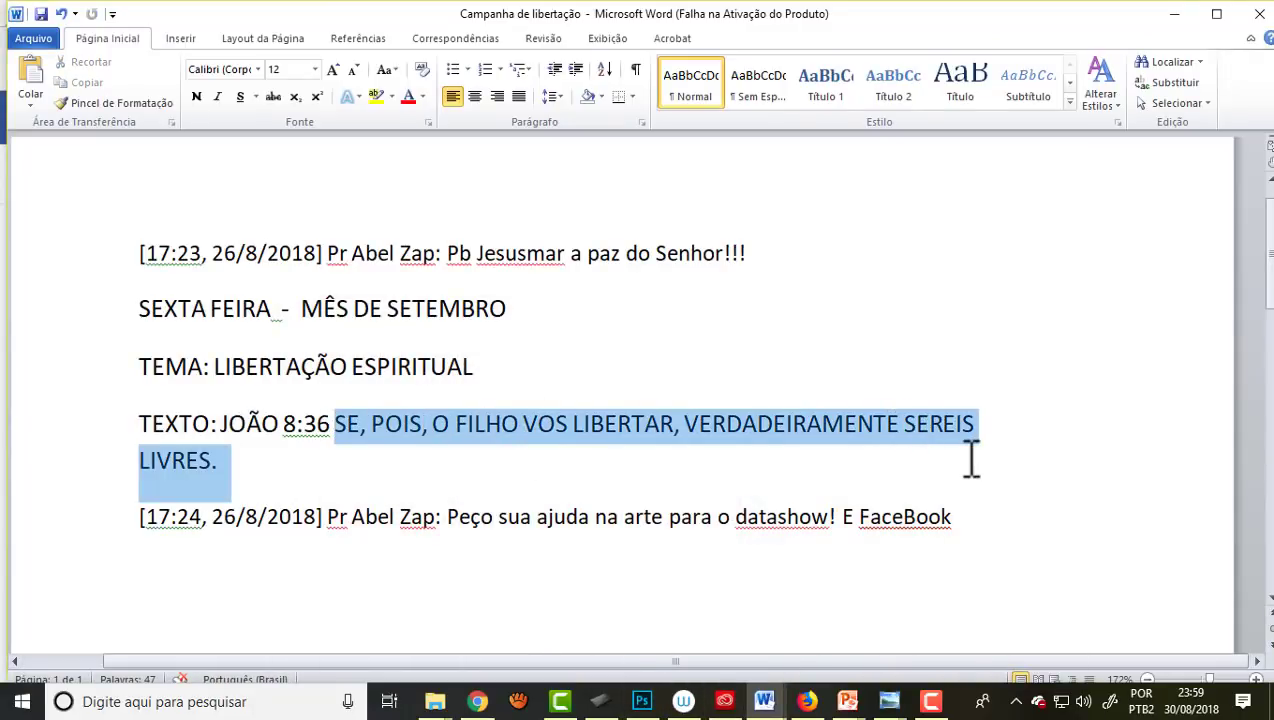
right_click(760, 424)
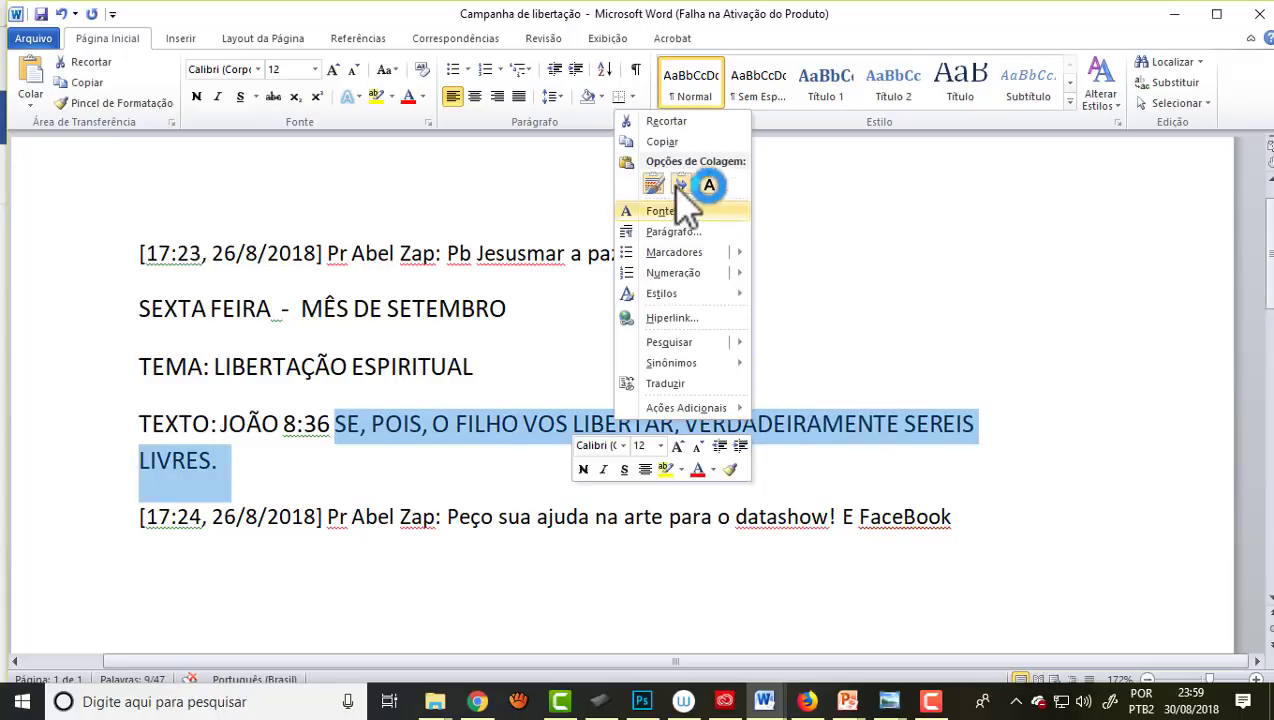
left_click(662, 141)
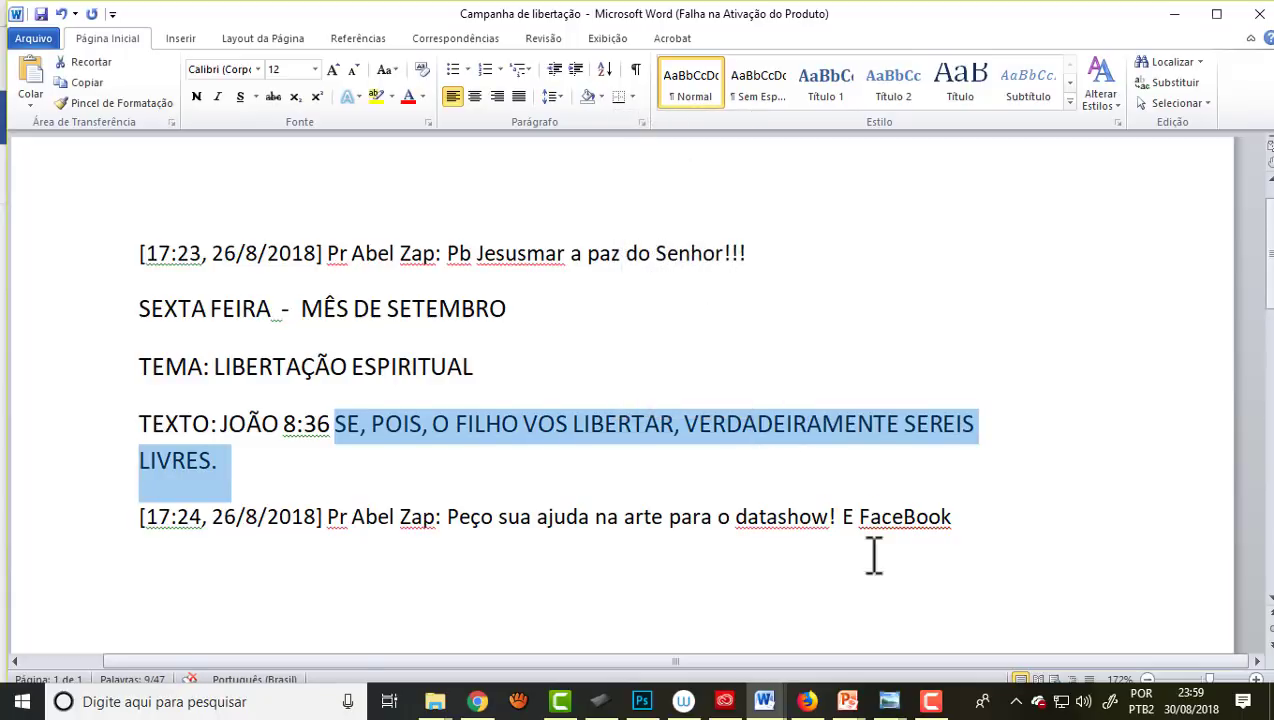
left_click(641, 701)
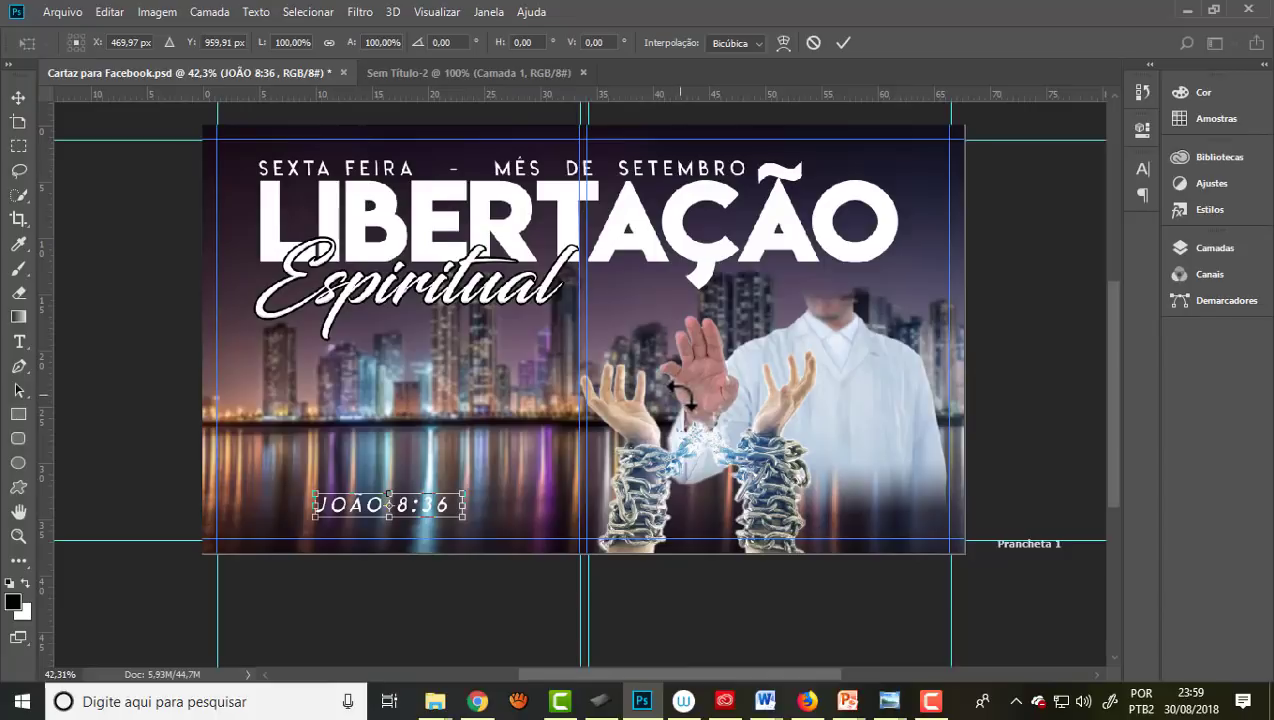
left_click(19, 341)
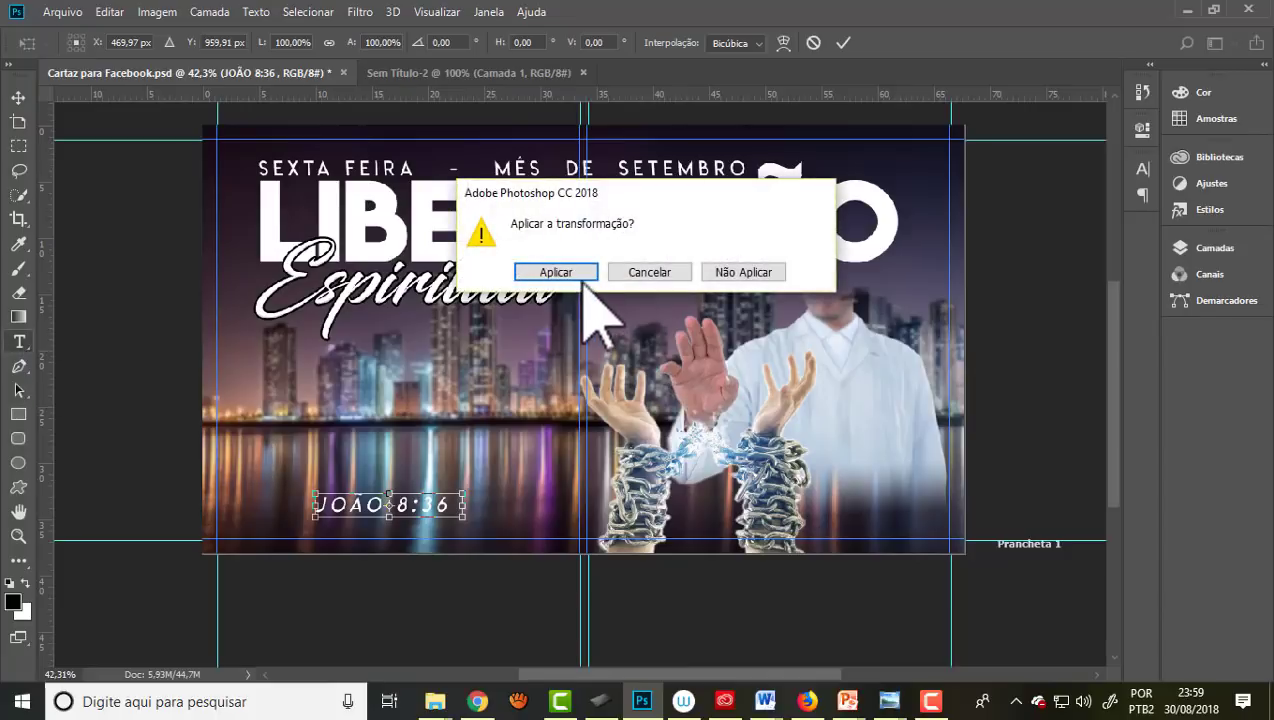
Step: Apply the JOÃO 8:36 move and paste the copied verse as a new text line
left_click(556, 272)
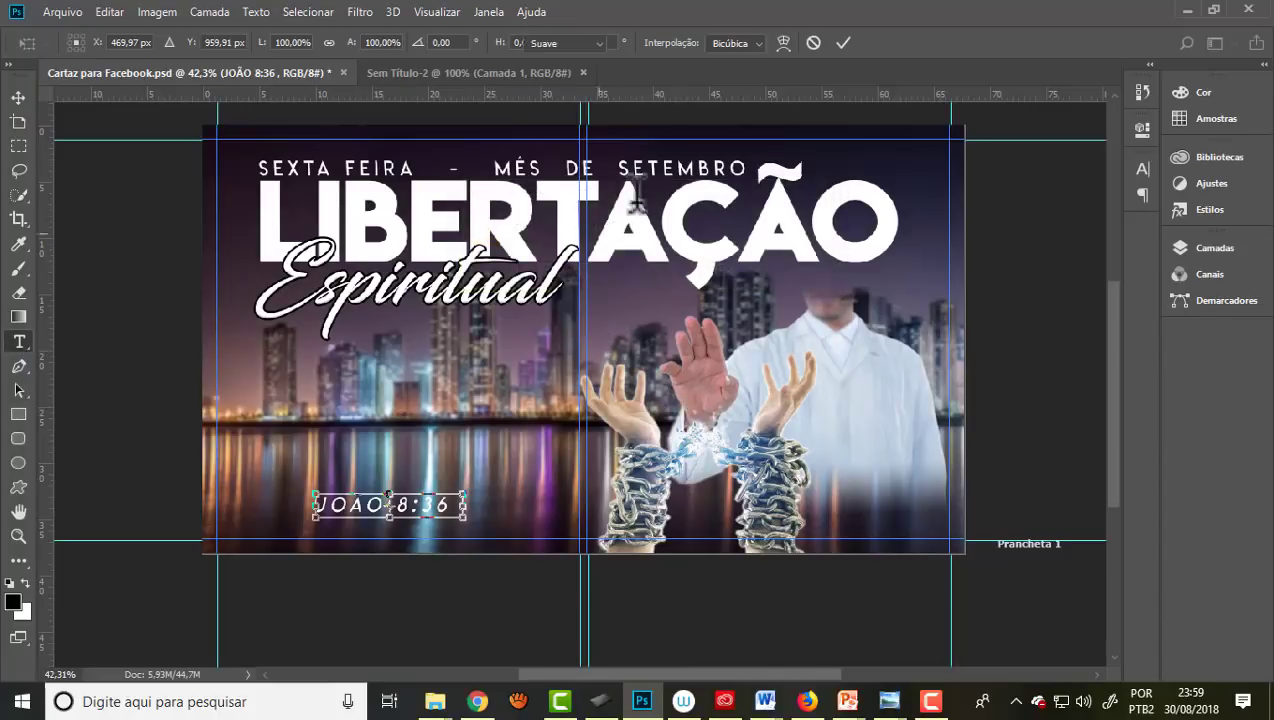
left_click(271, 390)
key("ctrl+v")
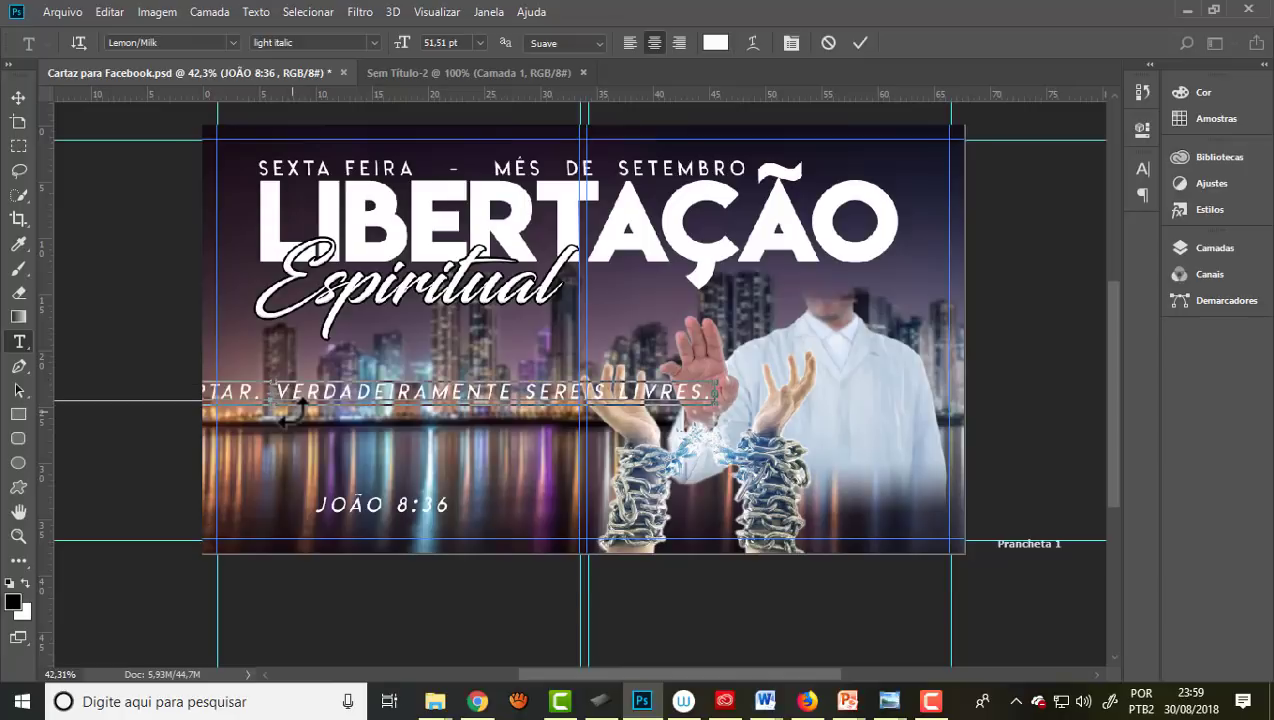
left_click(18, 97)
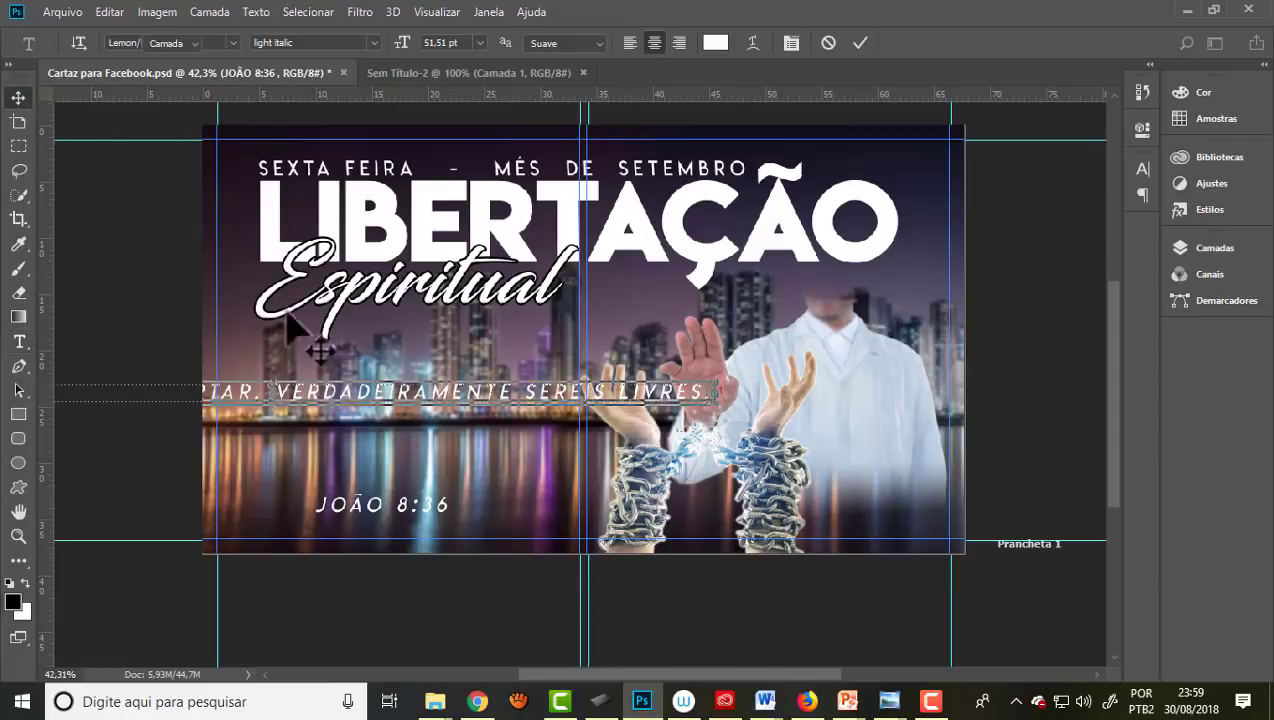
left_click_drag(444, 383, 734, 400)
Step: Move the verse line left onto the poster and select all its text
left_click(18, 341)
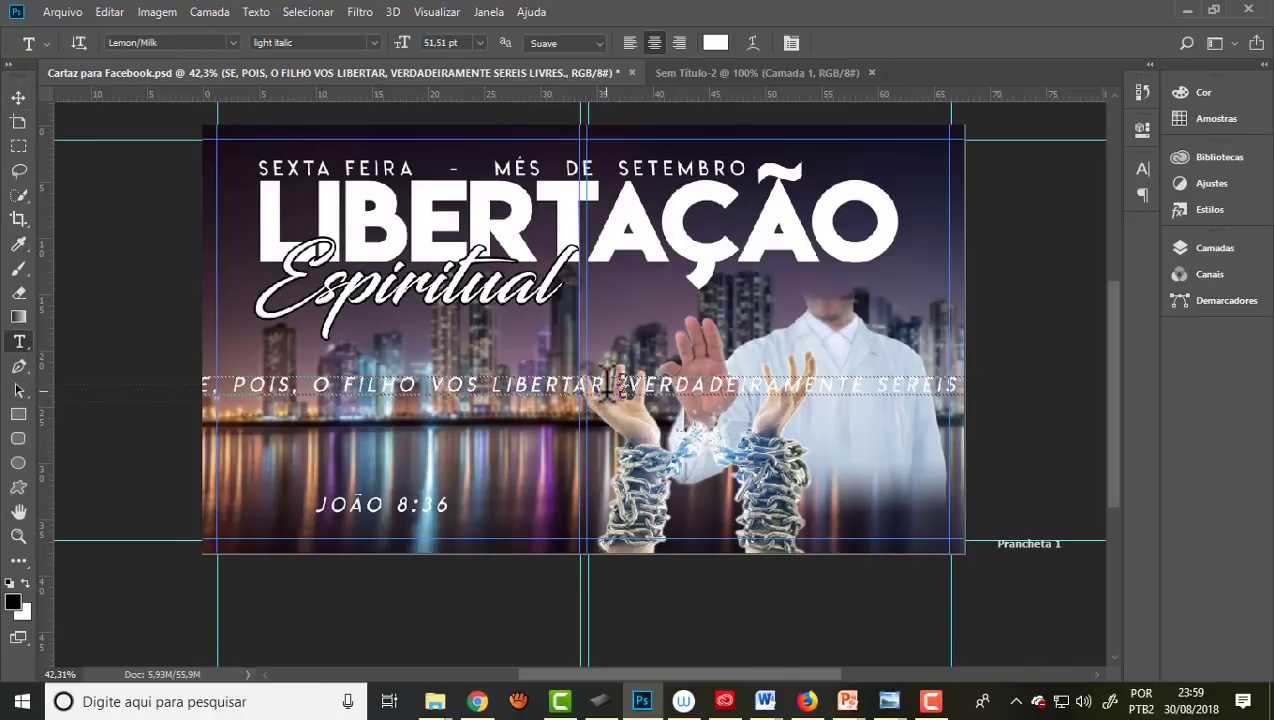
left_click(620, 382)
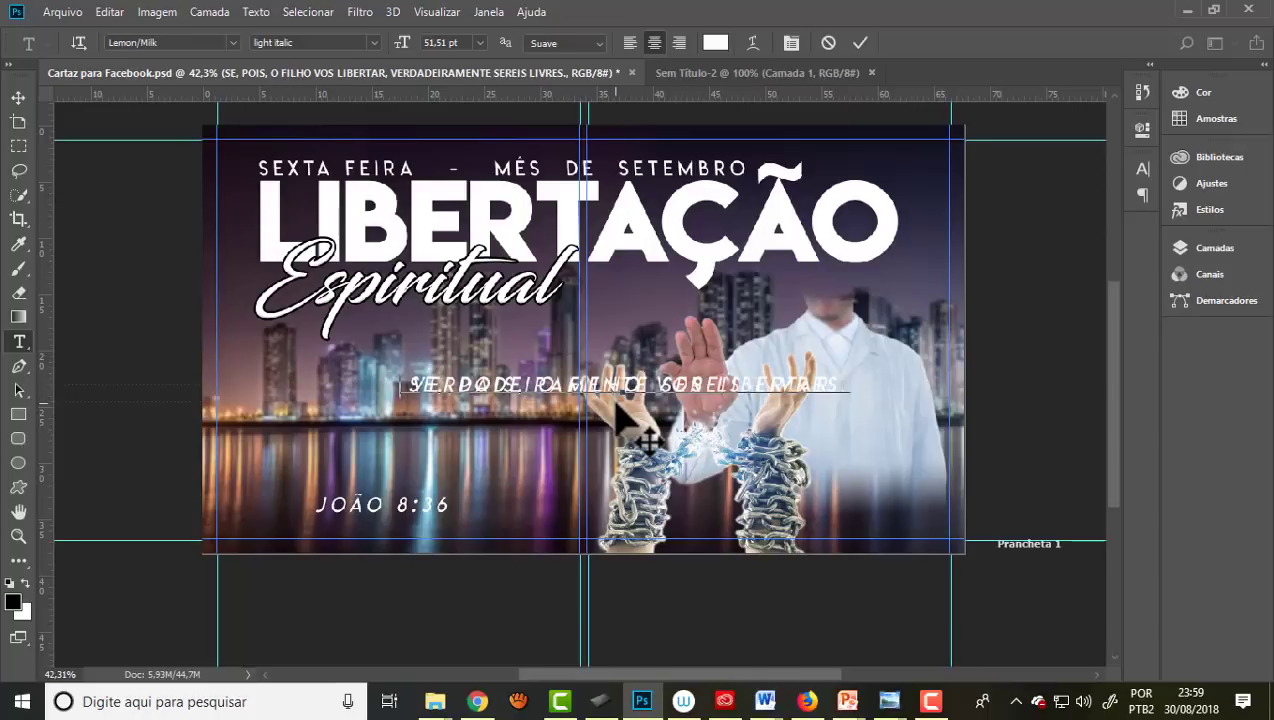
left_click(18, 97)
left_click_drag(519, 397, 328, 378)
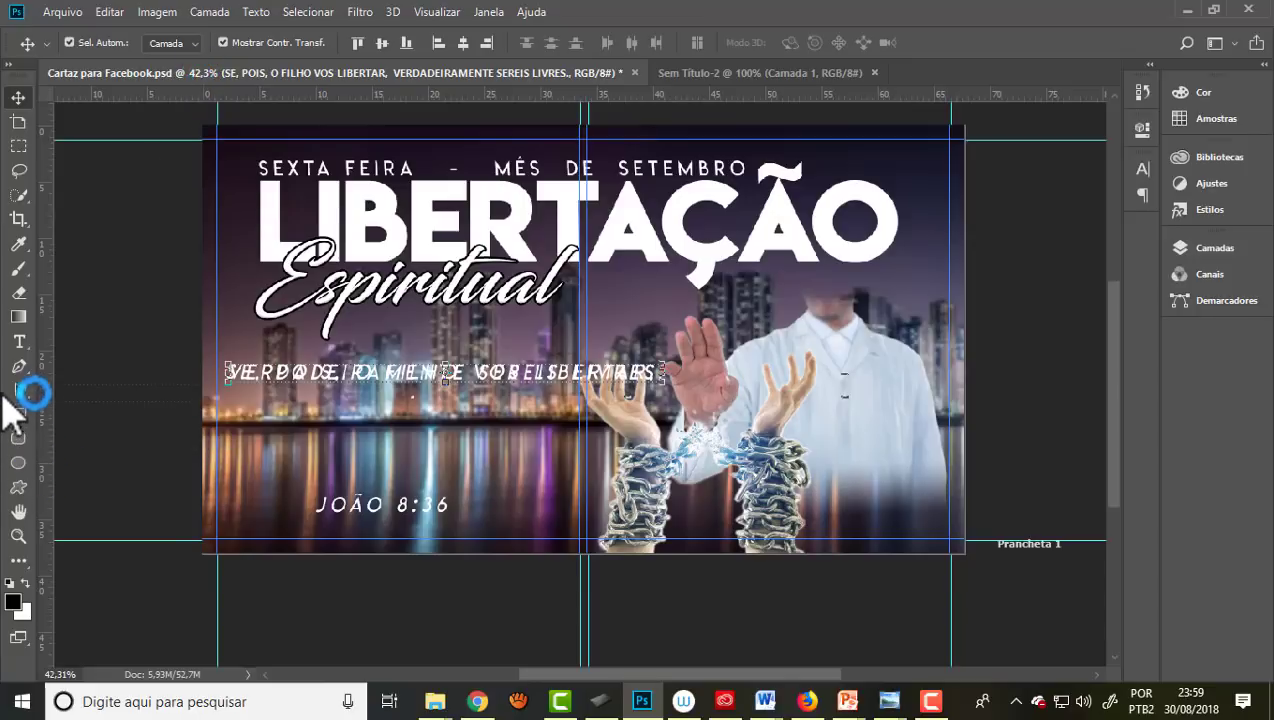
left_click(19, 341)
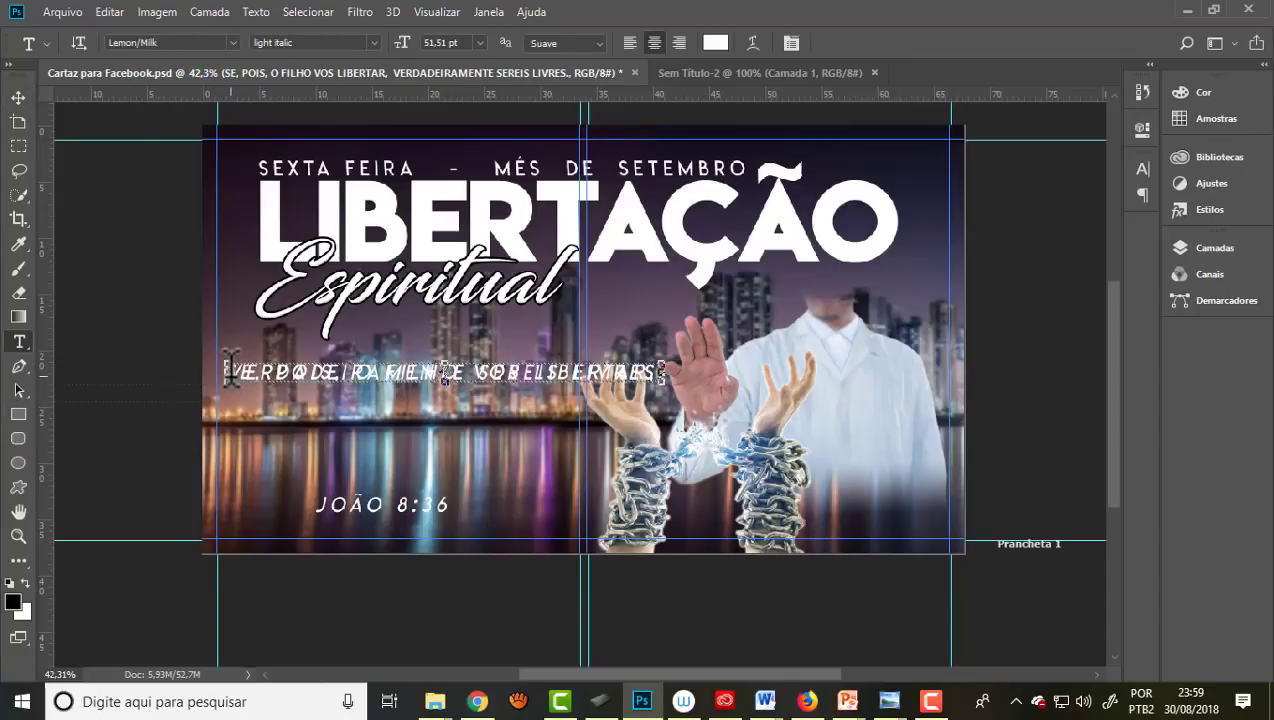
left_click_drag(228, 370, 745, 367)
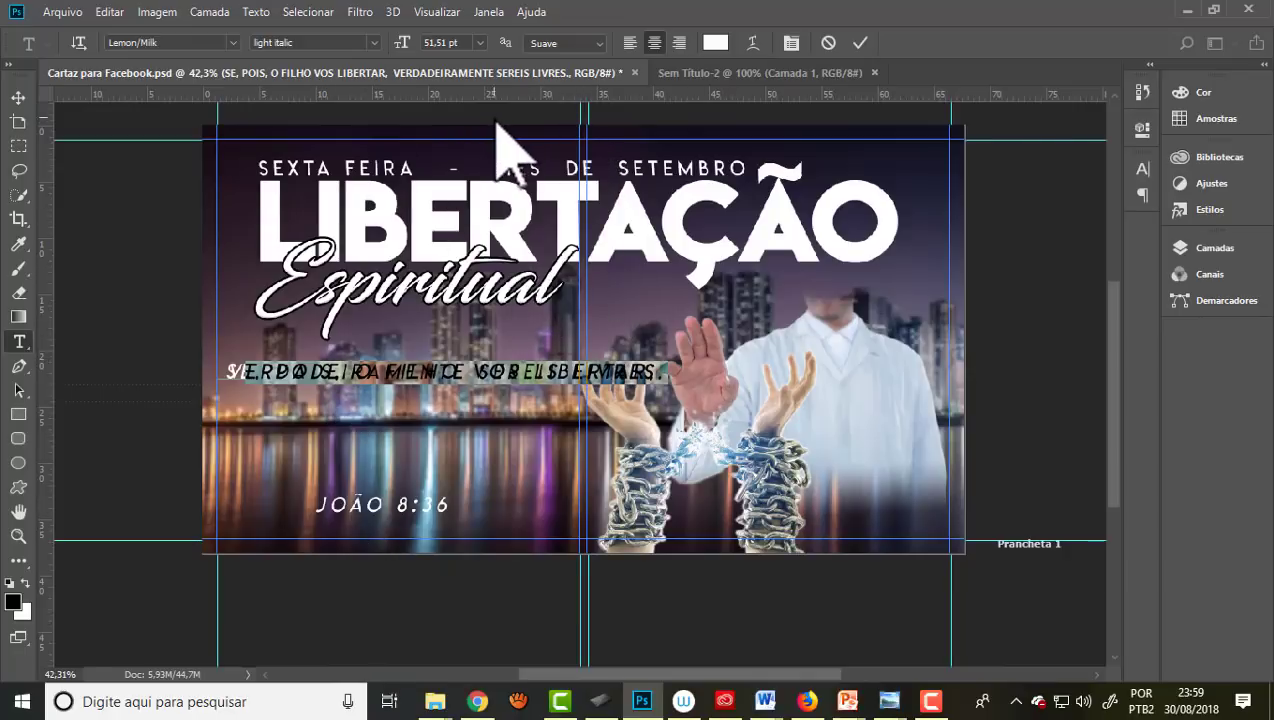
Step: Change the verse font to Bebas Neue Bold
left_click(235, 43)
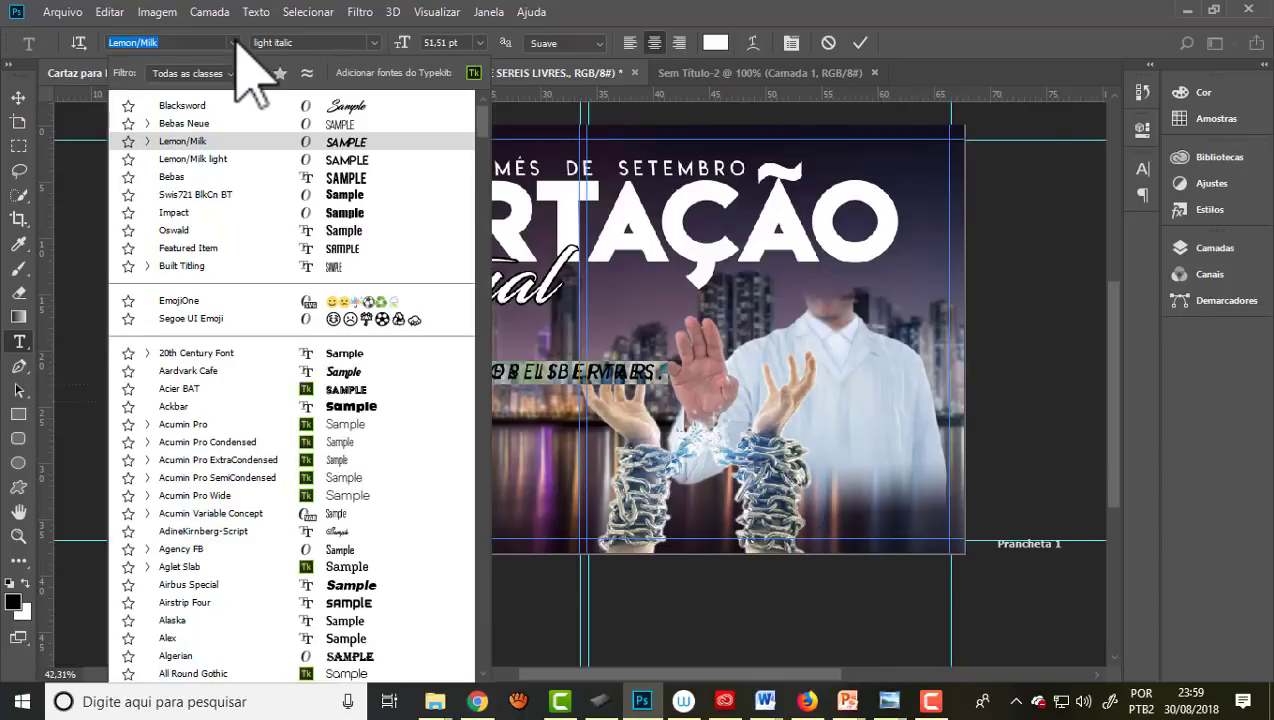
left_click(193, 127)
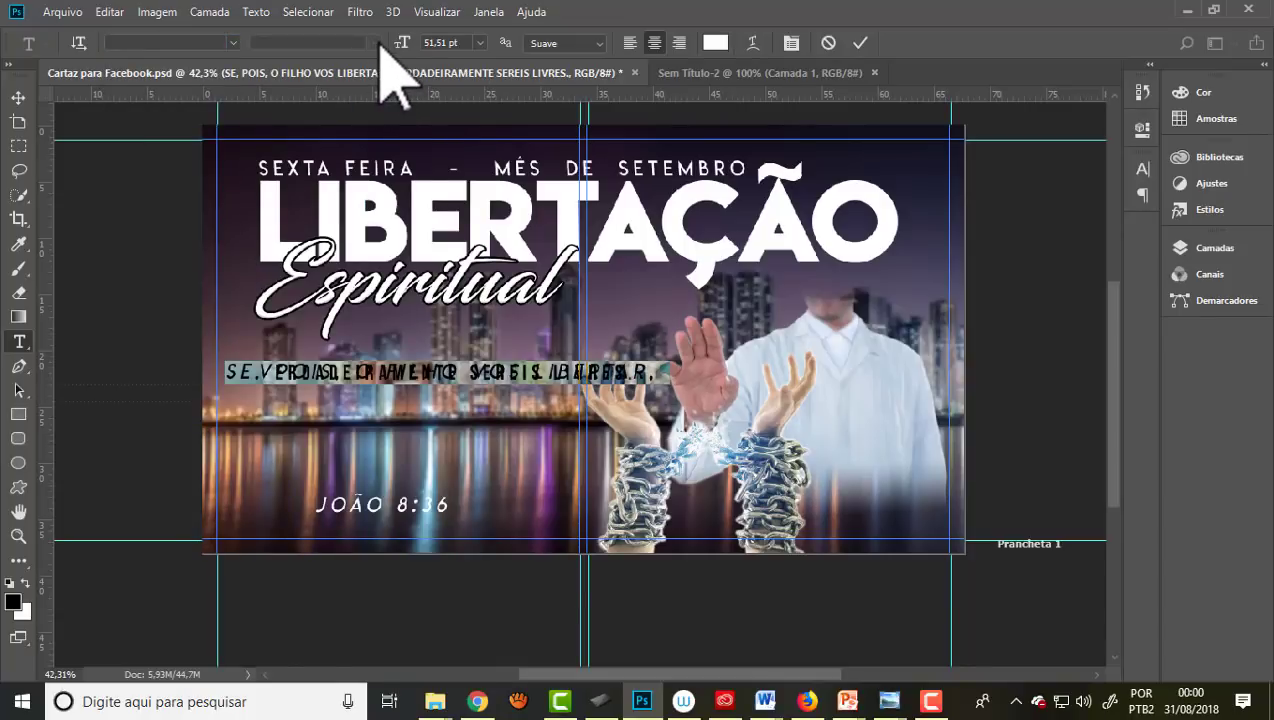
left_click(860, 43)
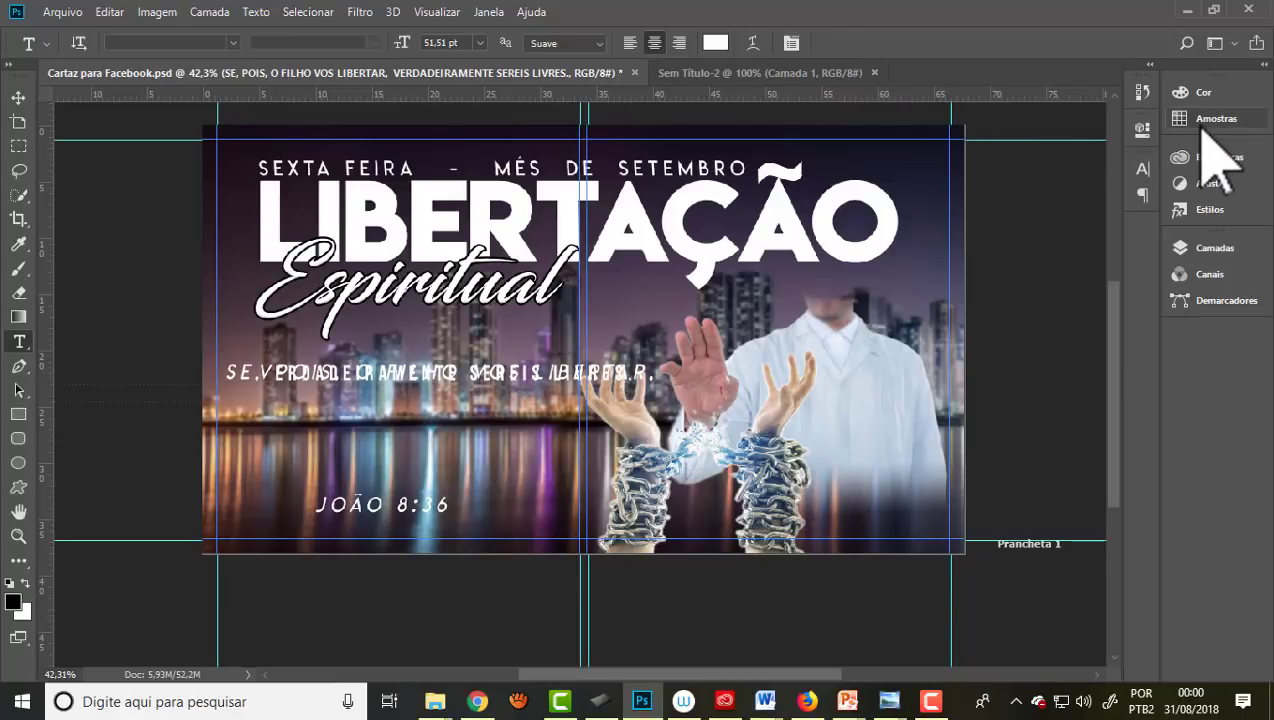
Step: Set the verse's line spacing to 82 pt so the lines stop overlapping
left_click(1142, 170)
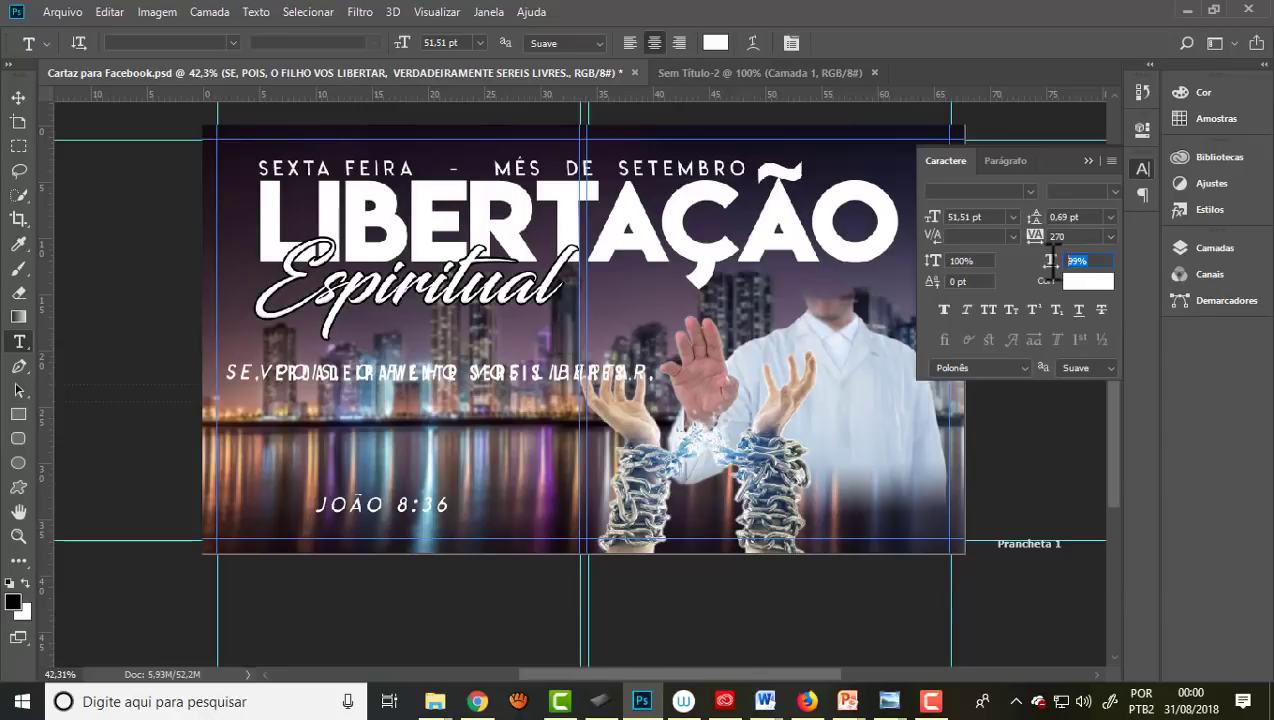
left_click(1092, 217)
key("BackSpace")
type("12")
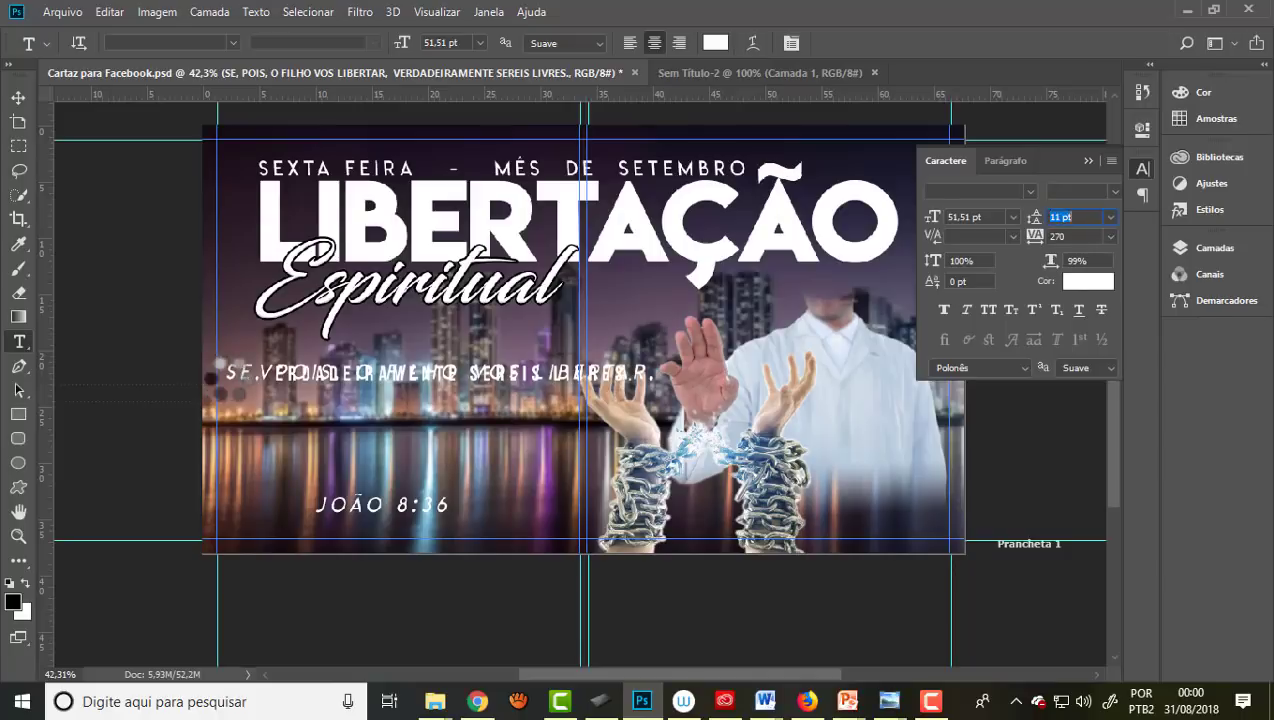
key("Return")
left_click(1115, 240)
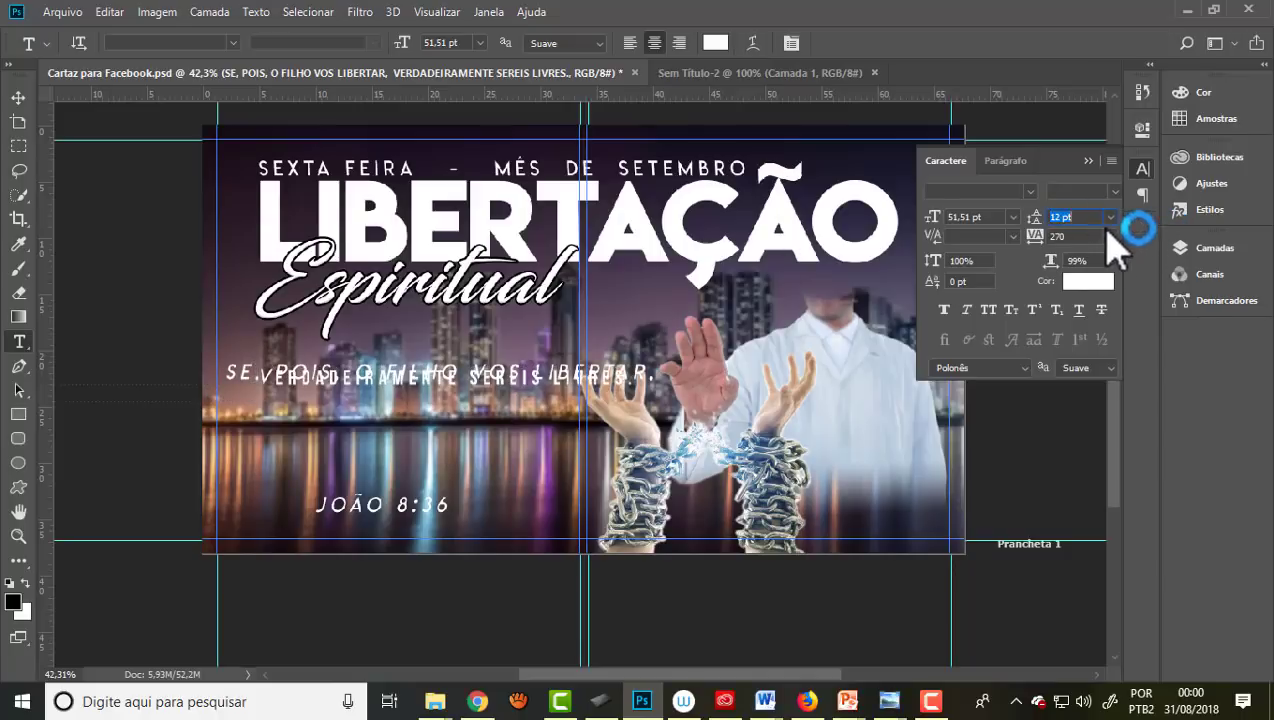
scroll(654, 483, "up", 2)
Step: Select both verse lines and set their kerning to Metric
left_click(300, 395)
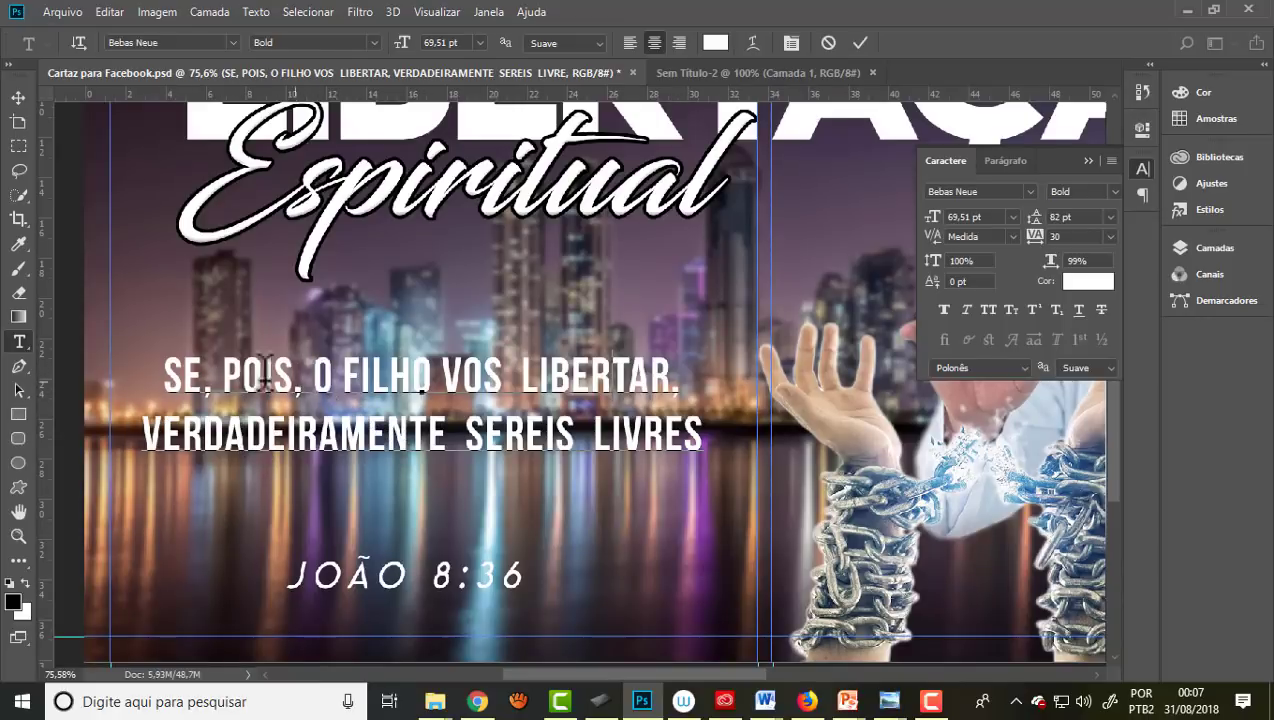
mouse_move(170, 366)
left_mouse_down()
mouse_move(508, 432)
mouse_move(758, 462)
left_mouse_up()
left_click(621, 432)
left_click(1185, 247)
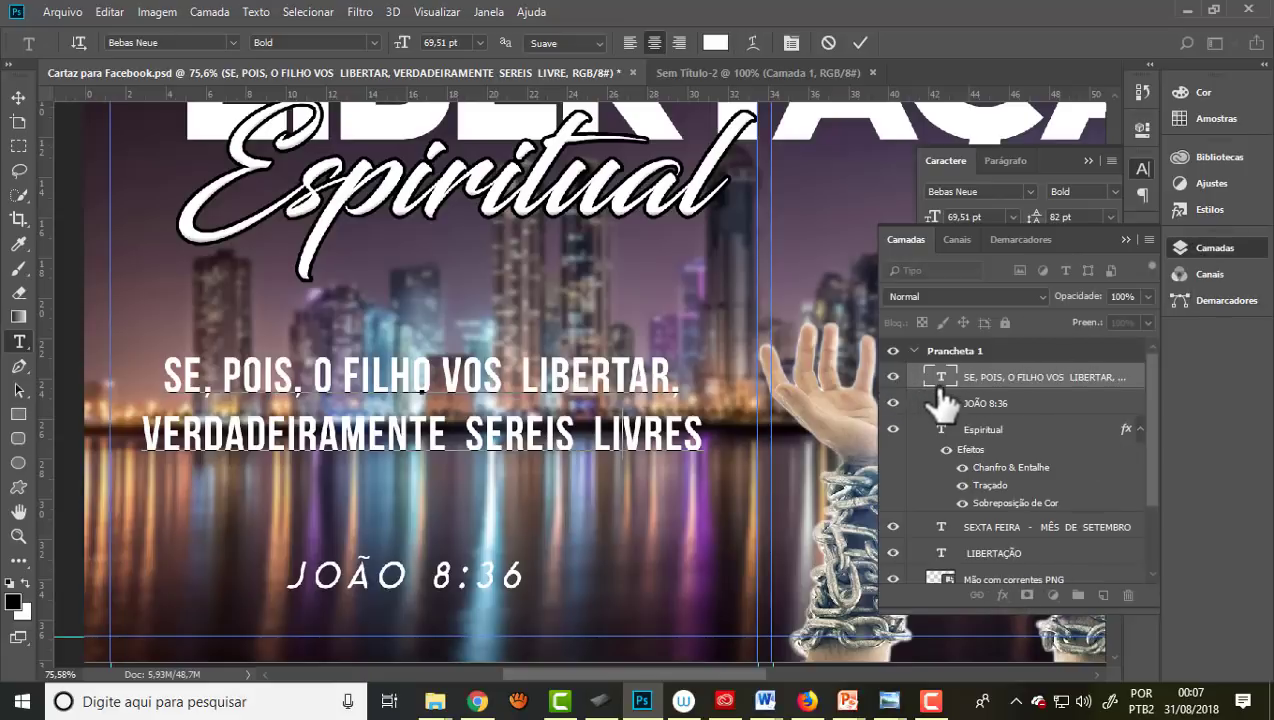
Step: Add a drop shadow to the verse with 70% opacity, 1 px distance and 60% spread
left_click(860, 43)
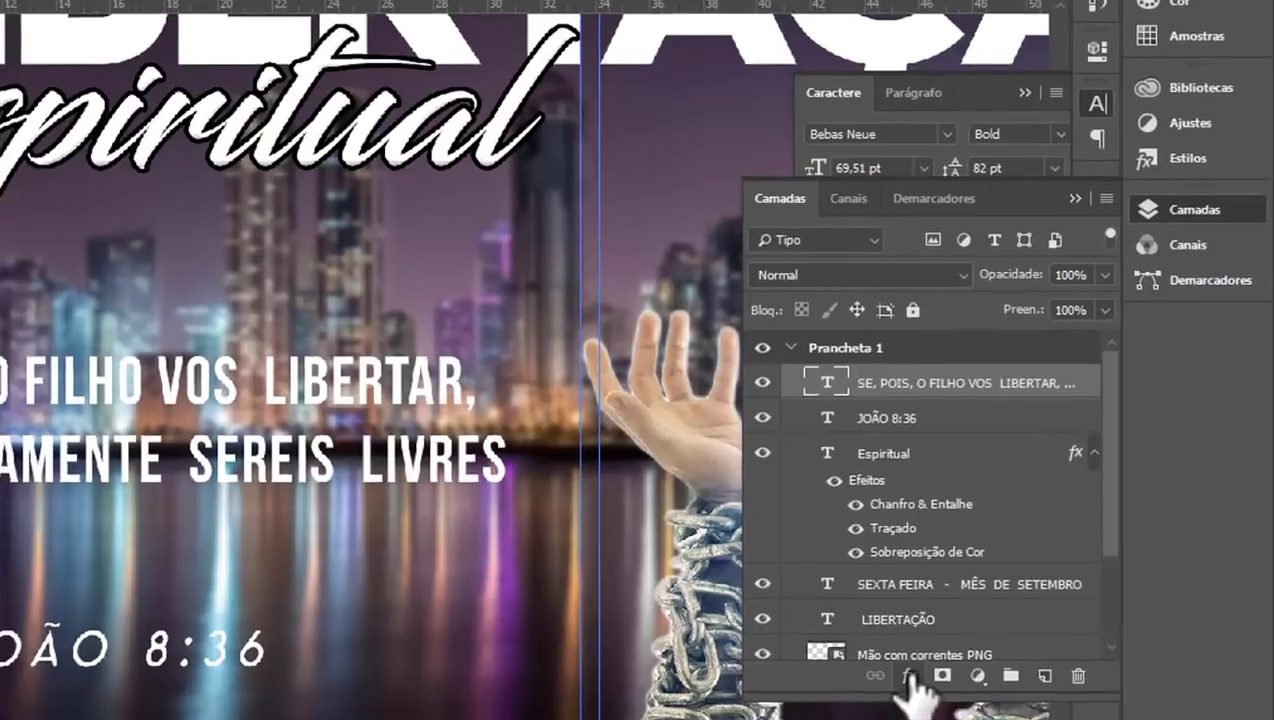
left_click(908, 677)
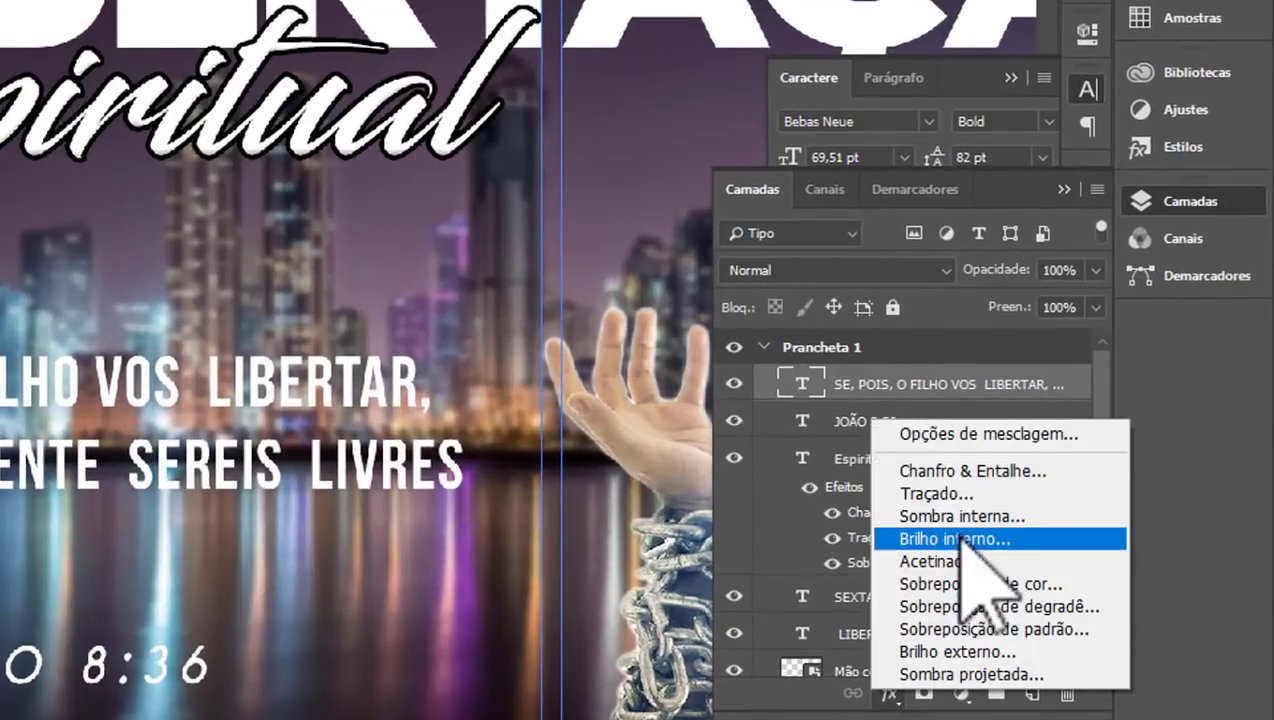
left_click(982, 674)
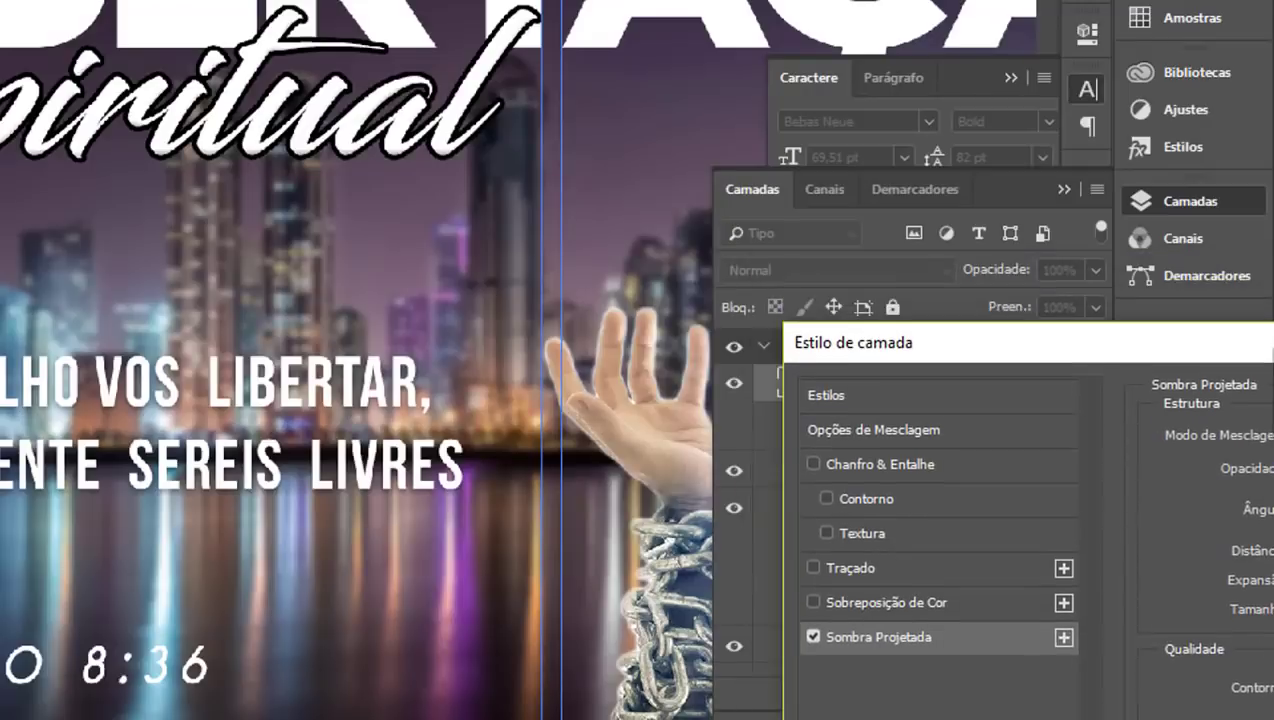
mouse_move(1268, 345)
left_mouse_down()
mouse_move(912, 8)
mouse_move(1012, 28)
left_mouse_up()
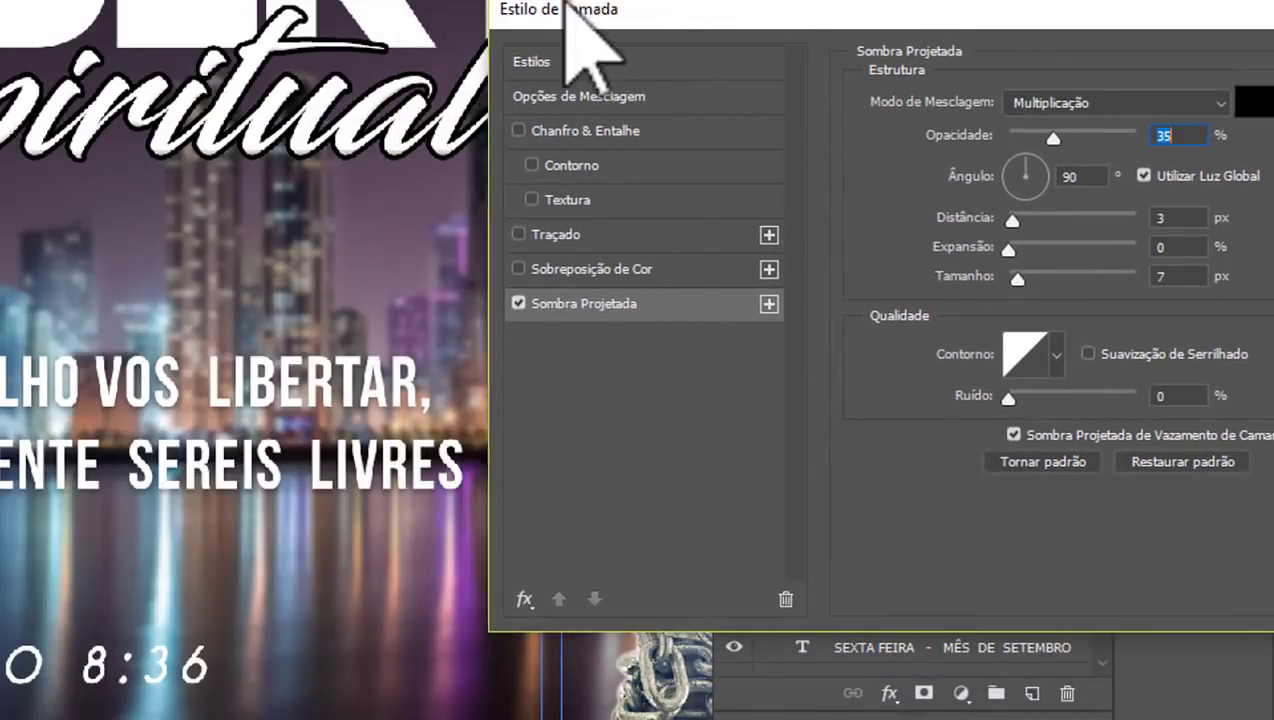
left_click_drag(600, 10, 356, 0)
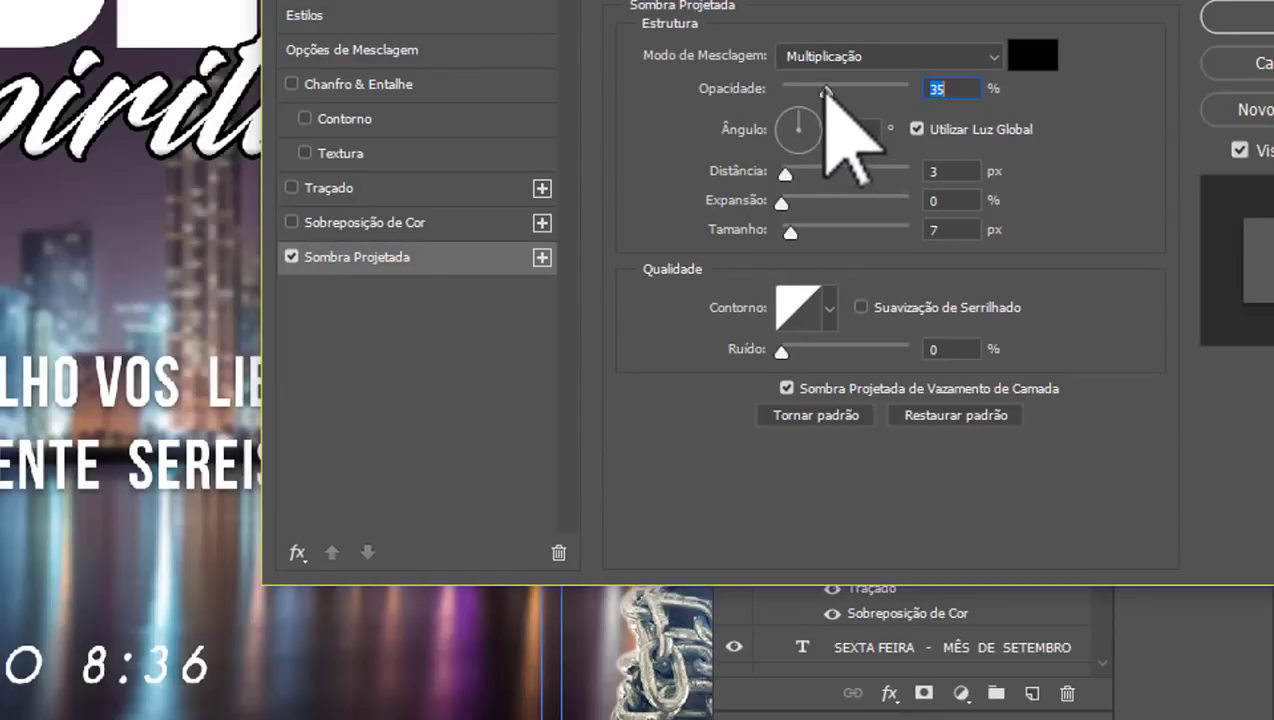
left_click(869, 92)
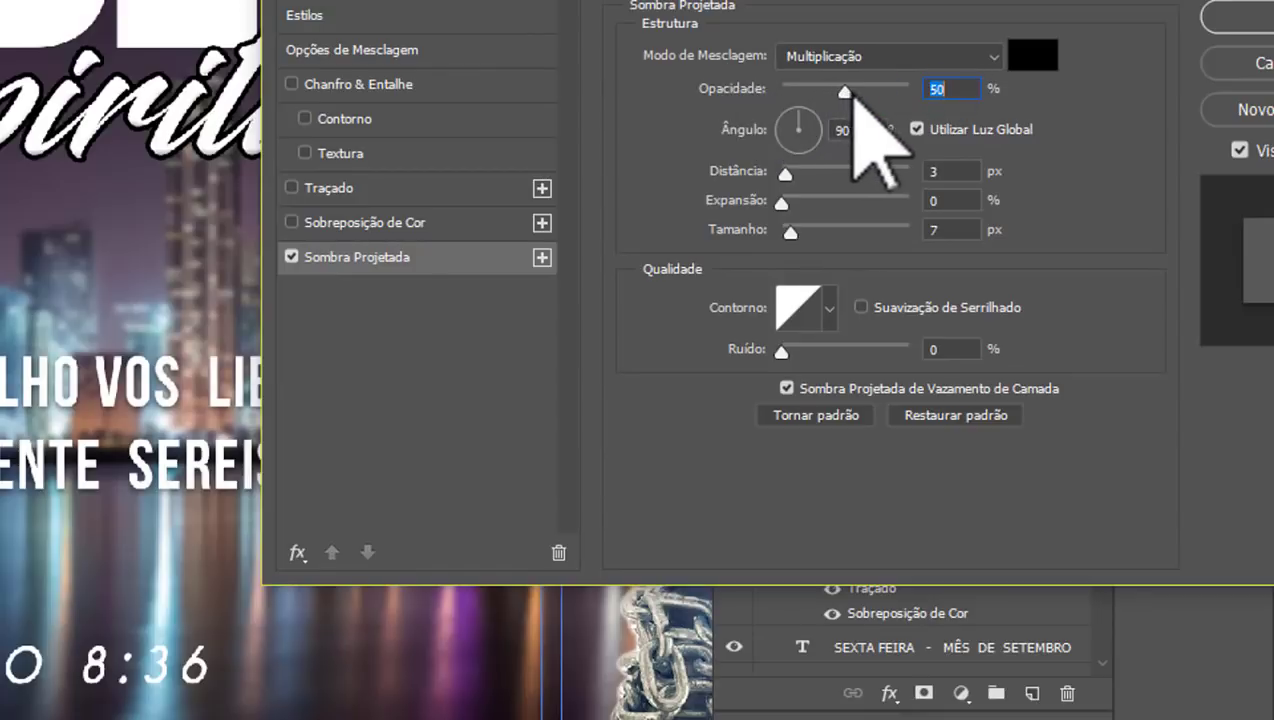
left_click_drag(826, 92, 871, 92)
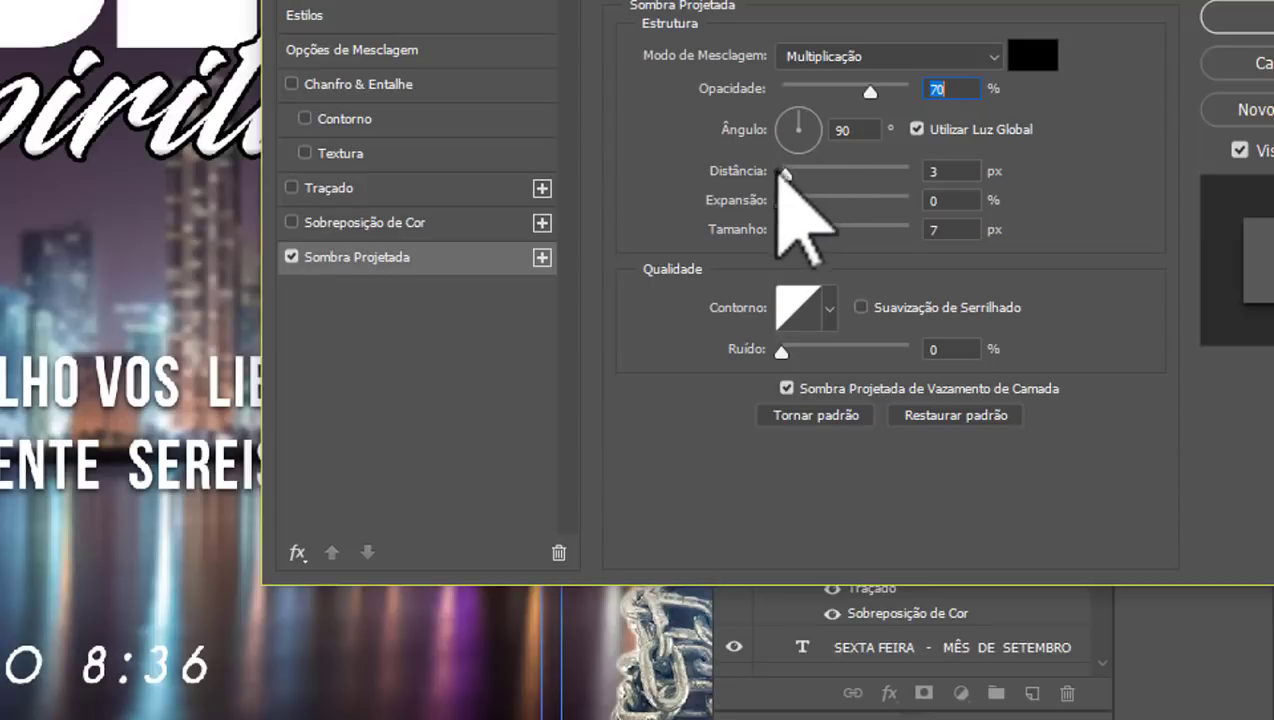
mouse_move(786, 174)
left_mouse_down()
mouse_move(835, 174)
mouse_move(890, 215)
left_mouse_up()
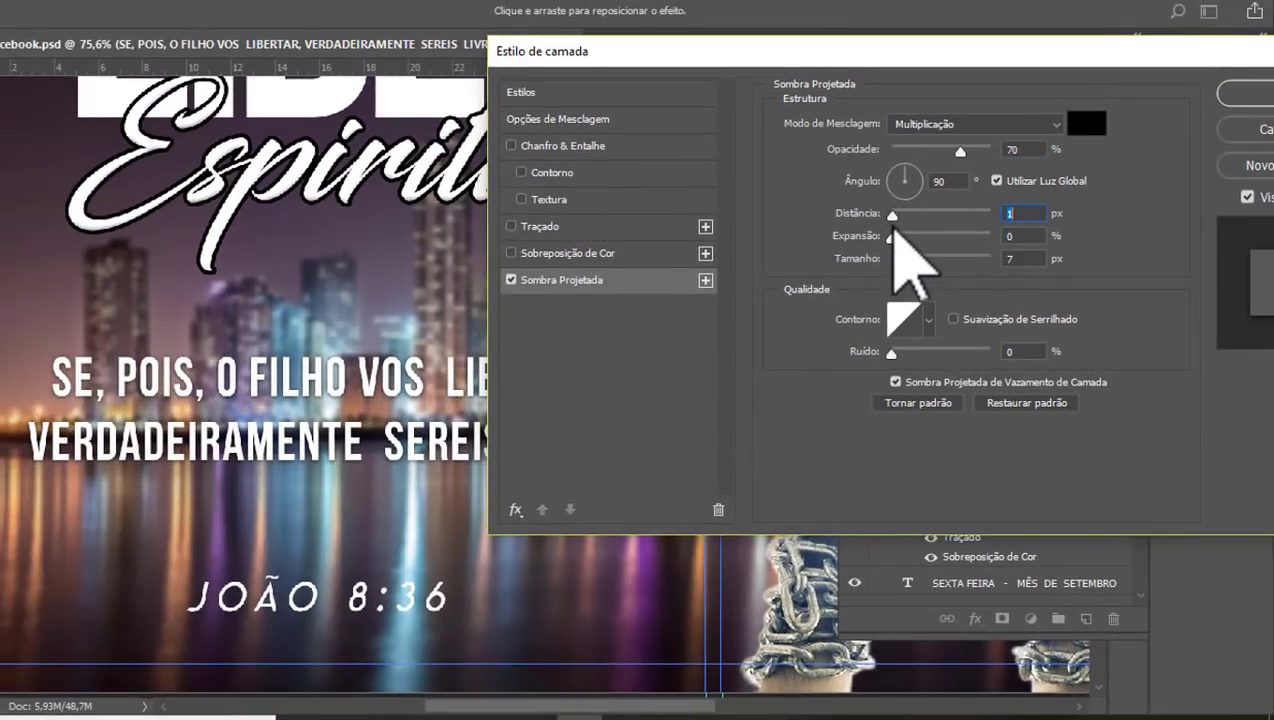
left_click_drag(891, 236, 951, 238)
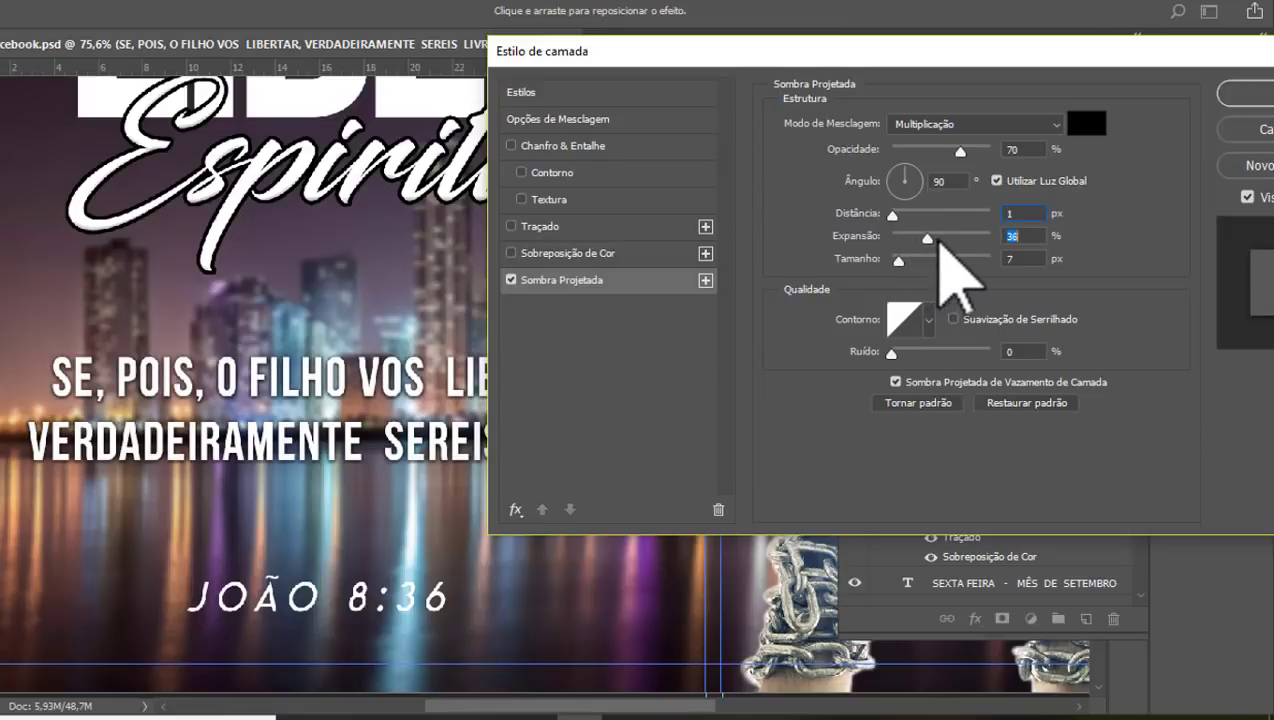
Step: Enlarge the drop shadow size to 207 px and confirm the effect
mouse_move(781, 60)
left_mouse_down()
mouse_move(969, 120)
mouse_move(992, 39)
left_mouse_up()
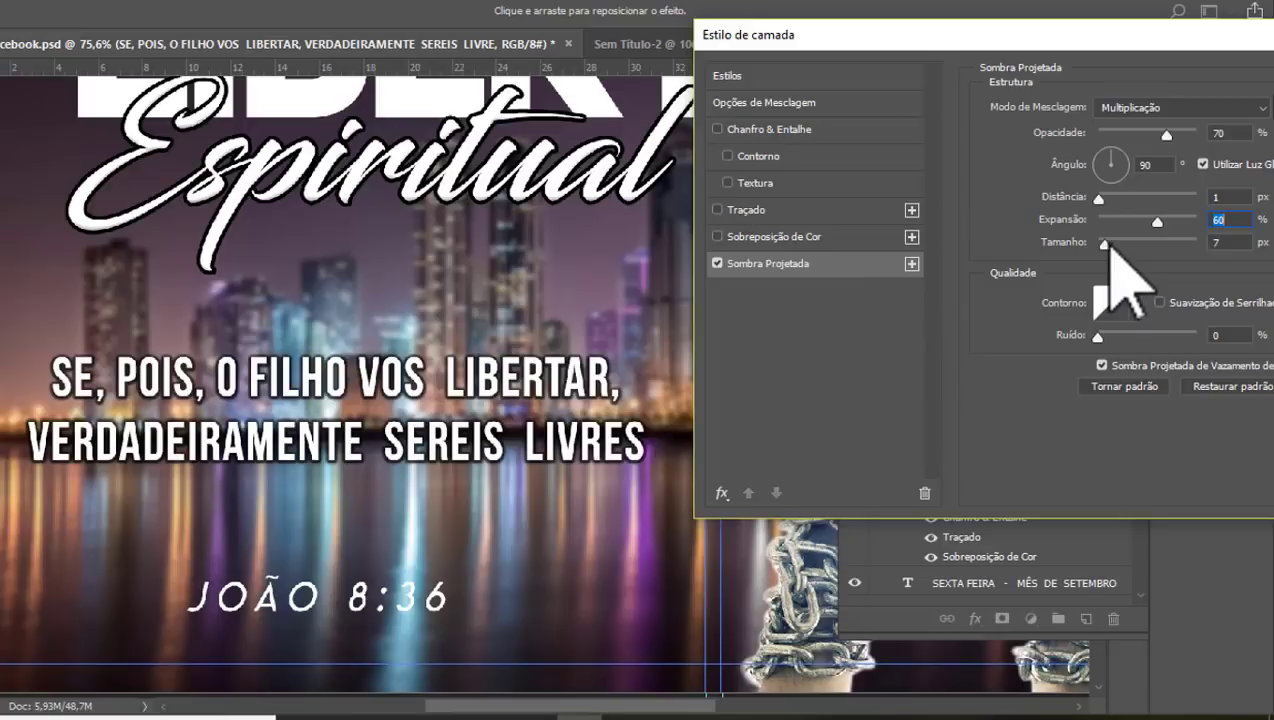
mouse_move(1107, 246)
left_mouse_down()
mouse_move(1195, 245)
mouse_move(1217, 281)
left_mouse_up()
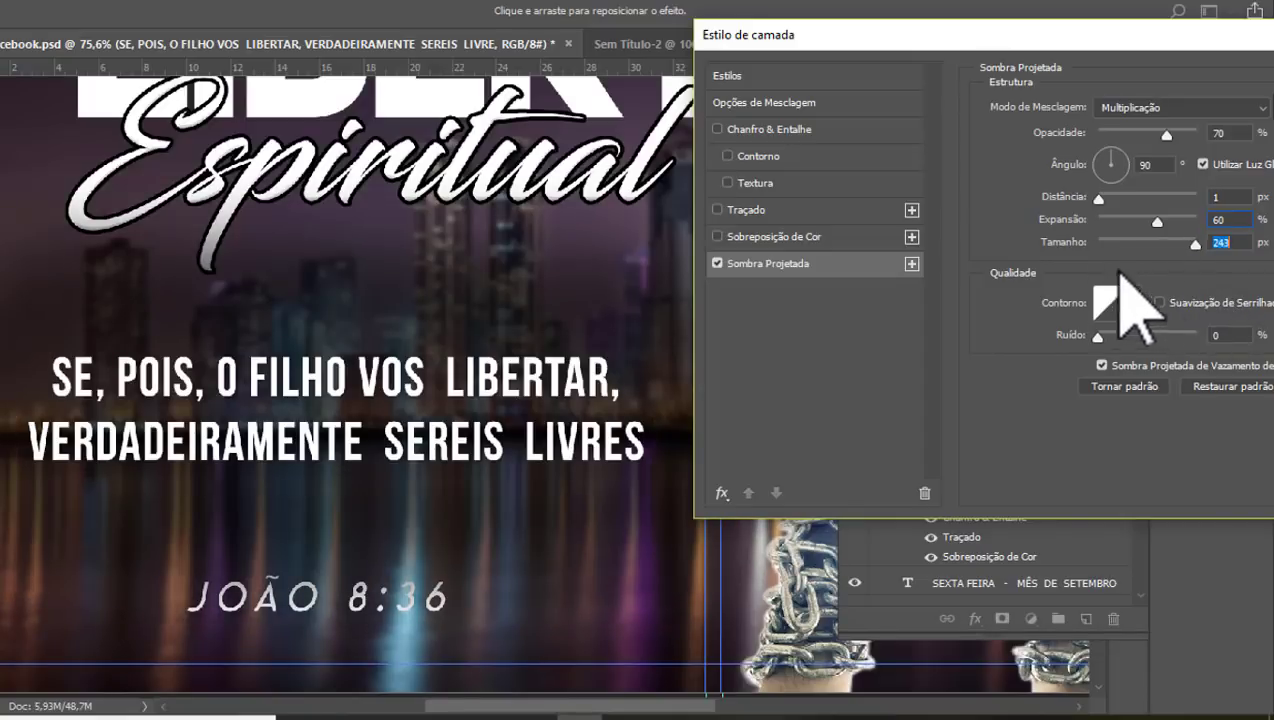
type("0")
mouse_move(1012, 232)
left_mouse_down()
mouse_move(1190, 296)
mouse_move(1187, 266)
left_mouse_up()
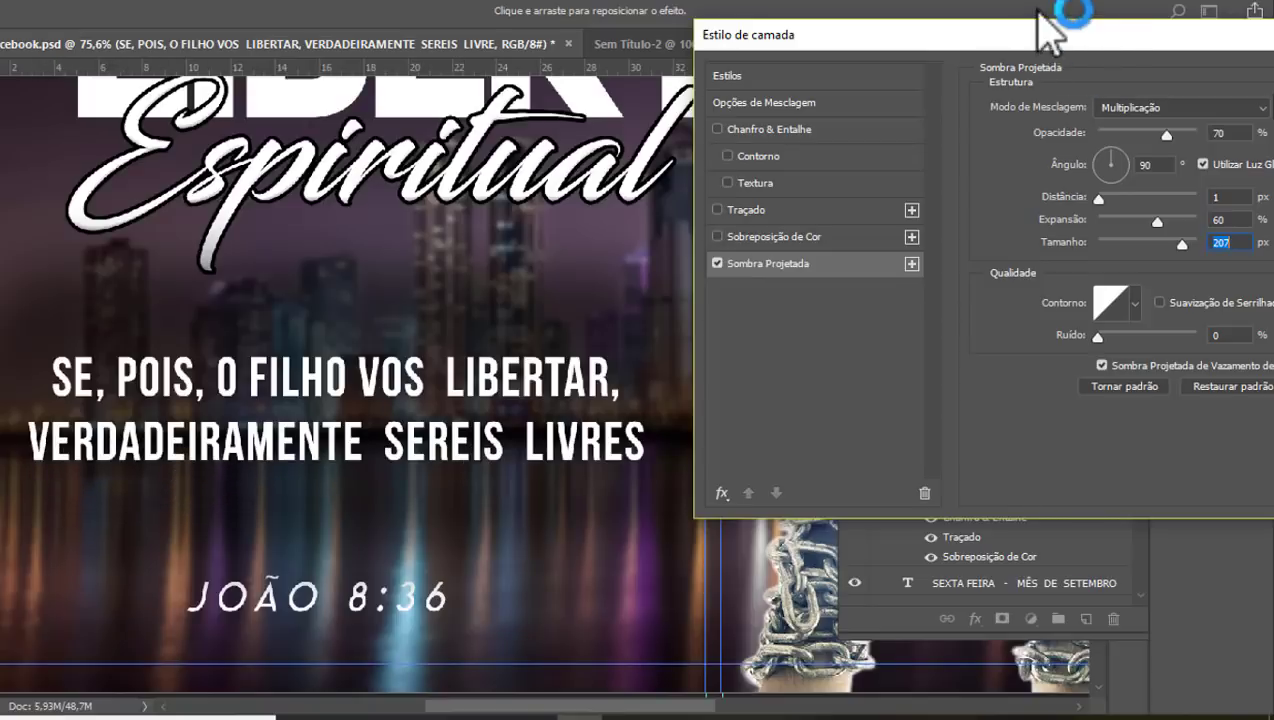
left_click_drag(1025, 38, 667, 45)
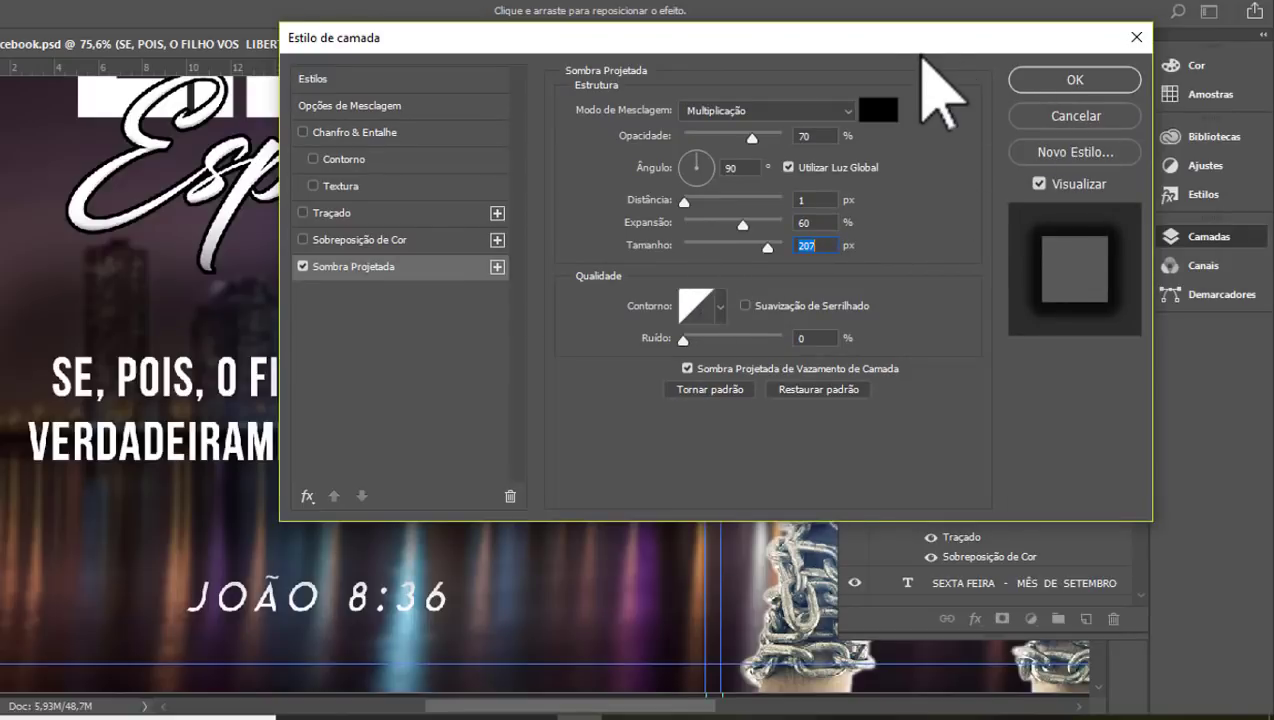
mouse_move(920, 45)
left_mouse_down()
mouse_move(986, 565)
mouse_move(847, 185)
mouse_move(995, 183)
left_mouse_up()
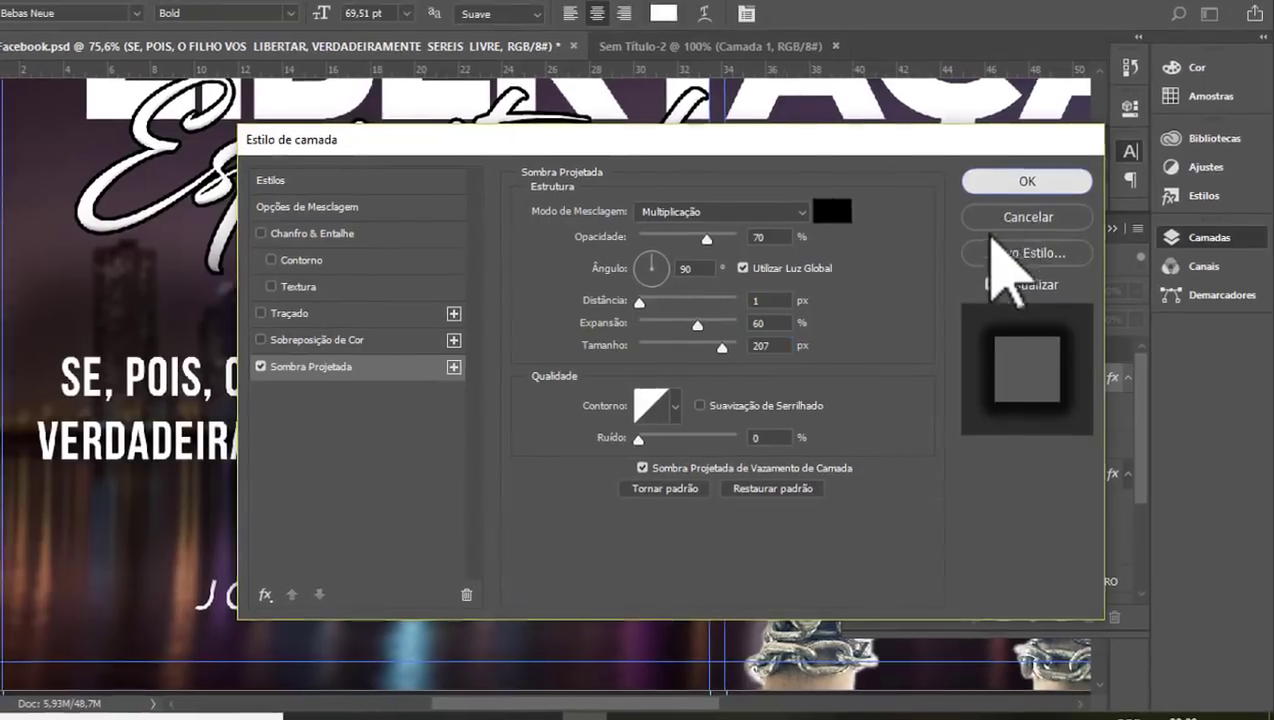
key("Return")
Step: Widen the letter tracking of the second verse line
scroll(448, 330, "down", 2)
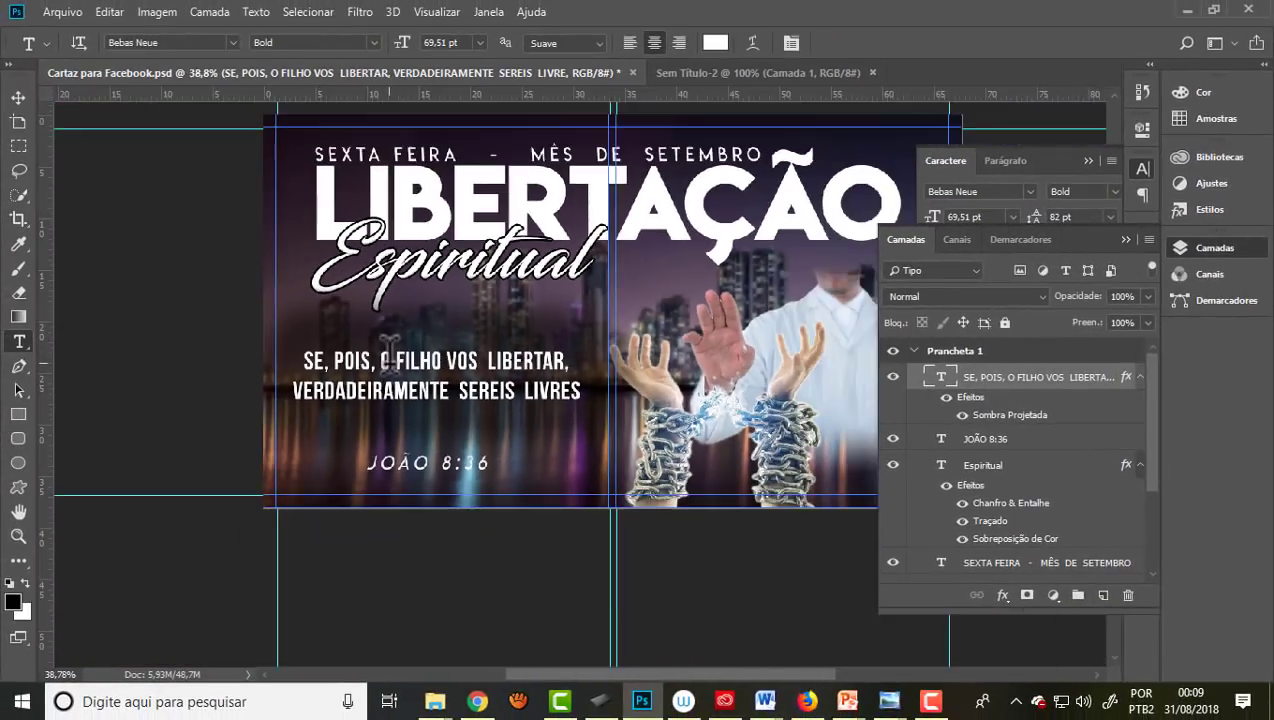
scroll(491, 320, "up", 1)
scroll(463, 365, "up", 1)
scroll(481, 380, "up", 1)
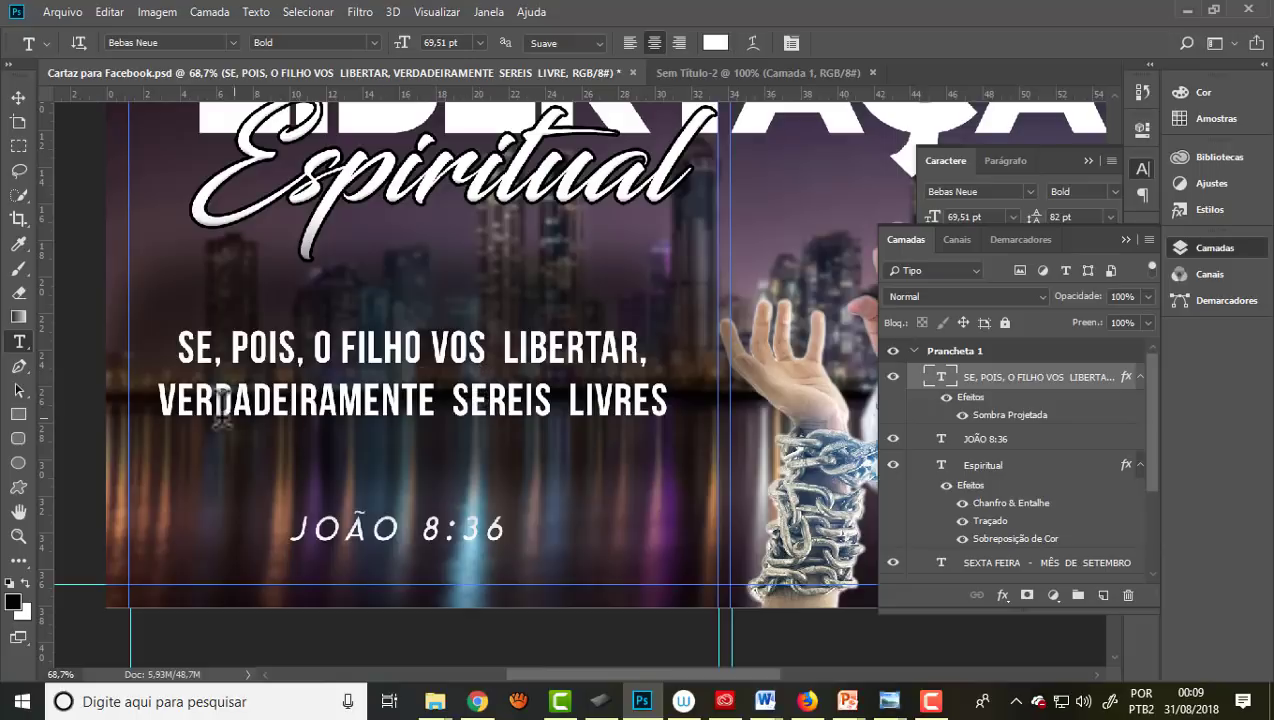
left_click_drag(160, 385, 670, 400)
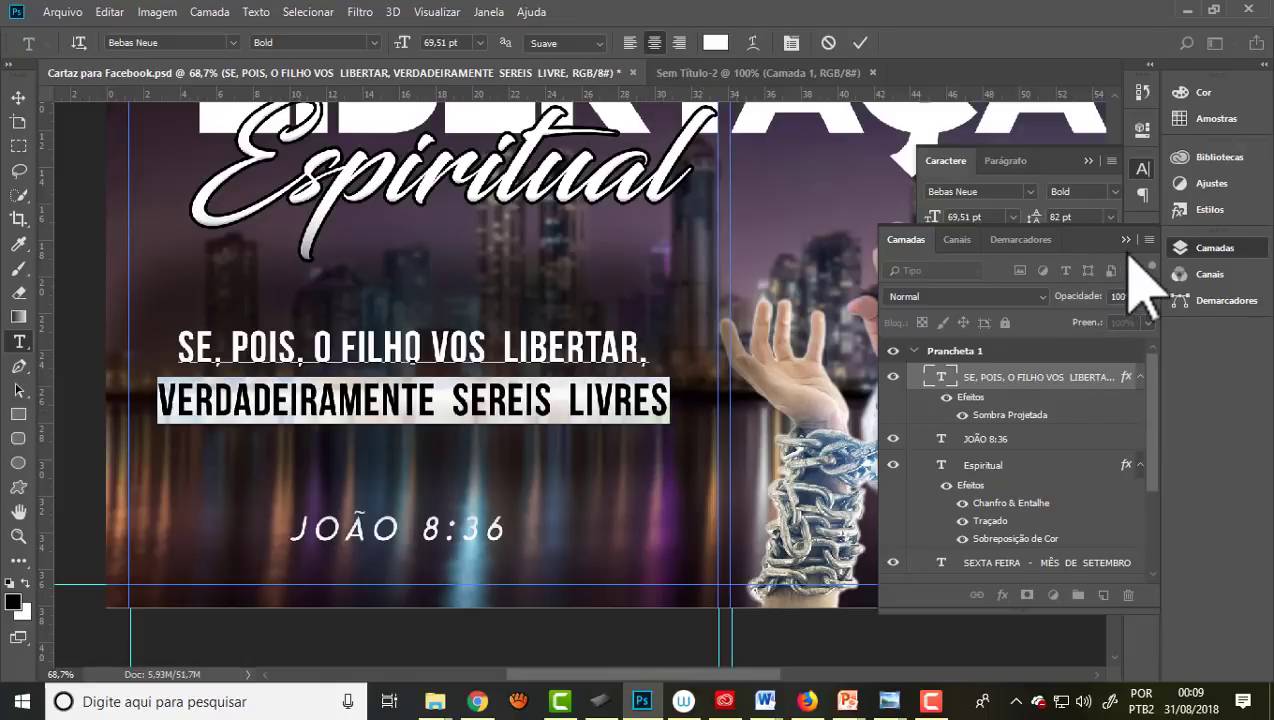
left_click(1125, 240)
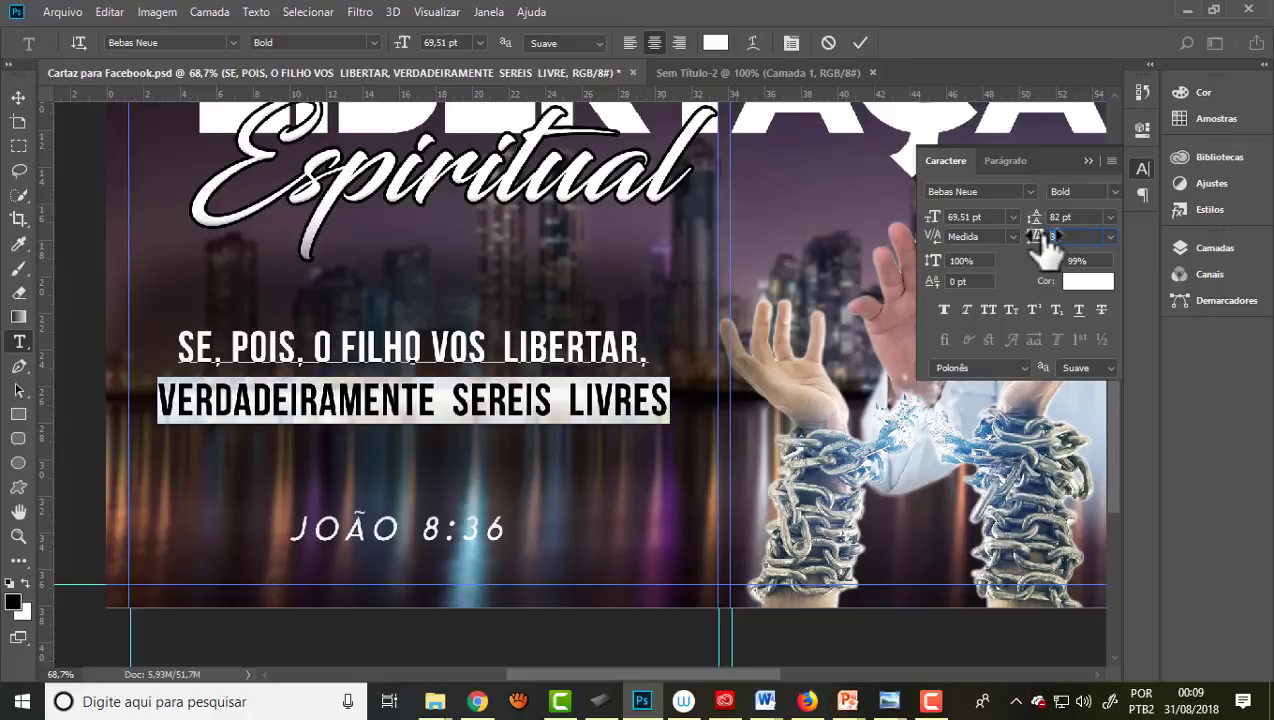
key("Up")
key("Up")
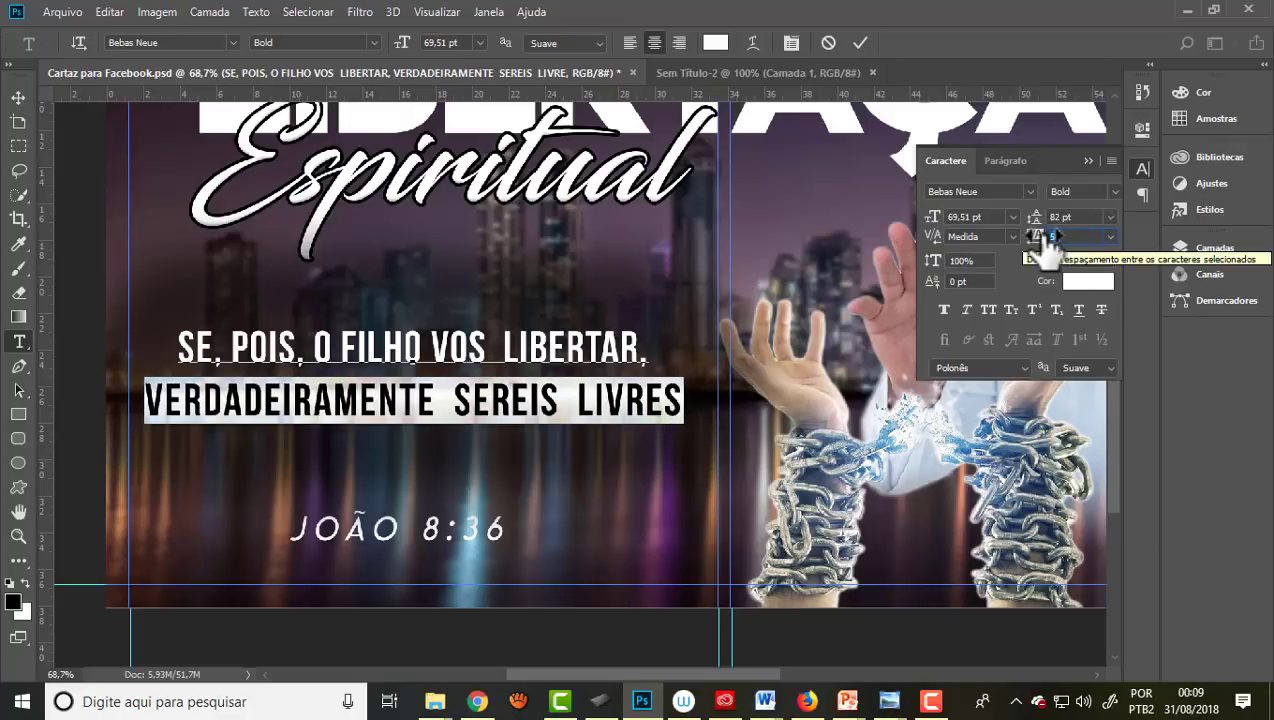
key("Up")
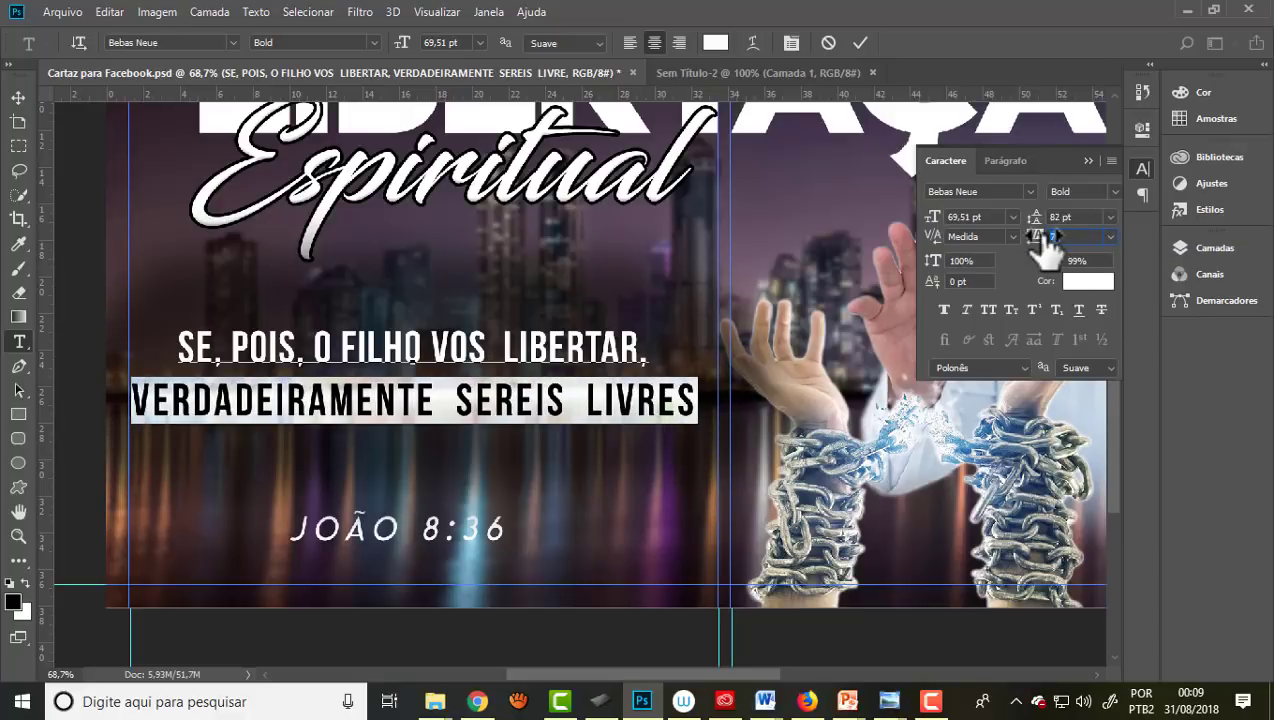
left_click(860, 43)
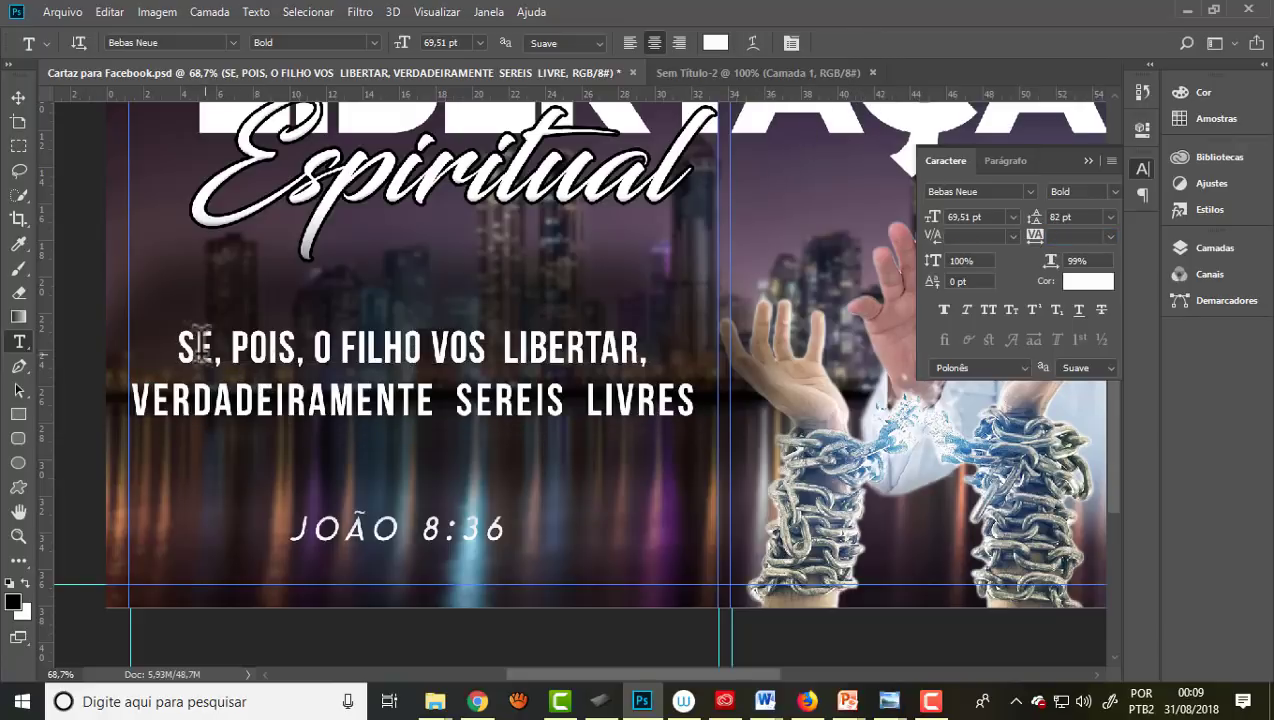
Step: Shrink the verse to 64,51 pt and shift the block slightly lower
left_click_drag(176, 334, 621, 445)
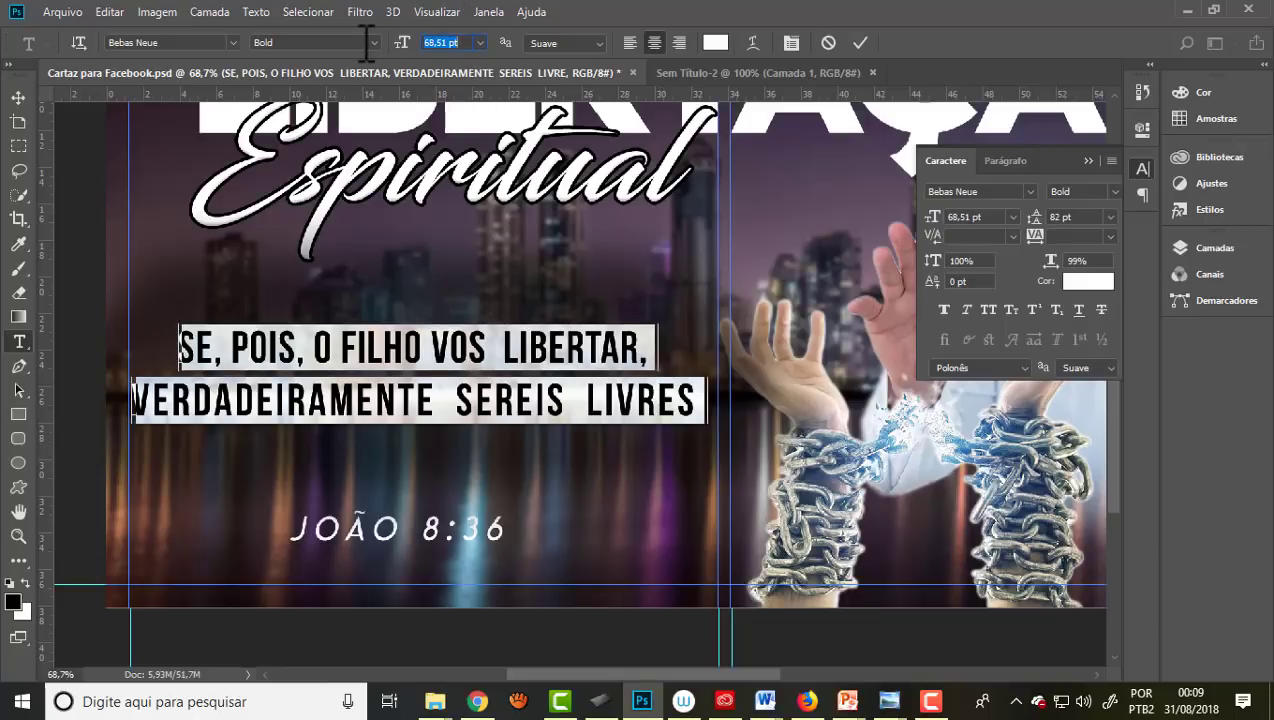
key("Down")
key("Down")
key("Down")
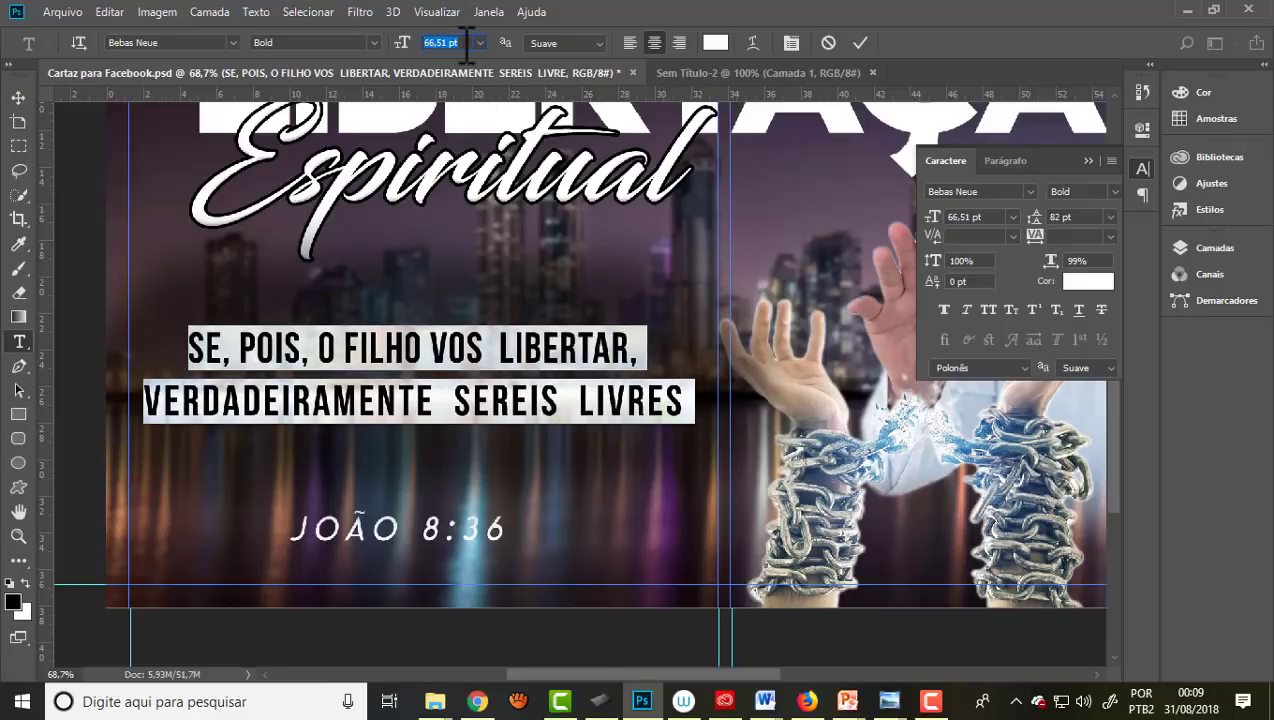
left_click_drag(444, 46, 418, 42)
key("Down")
key("Down")
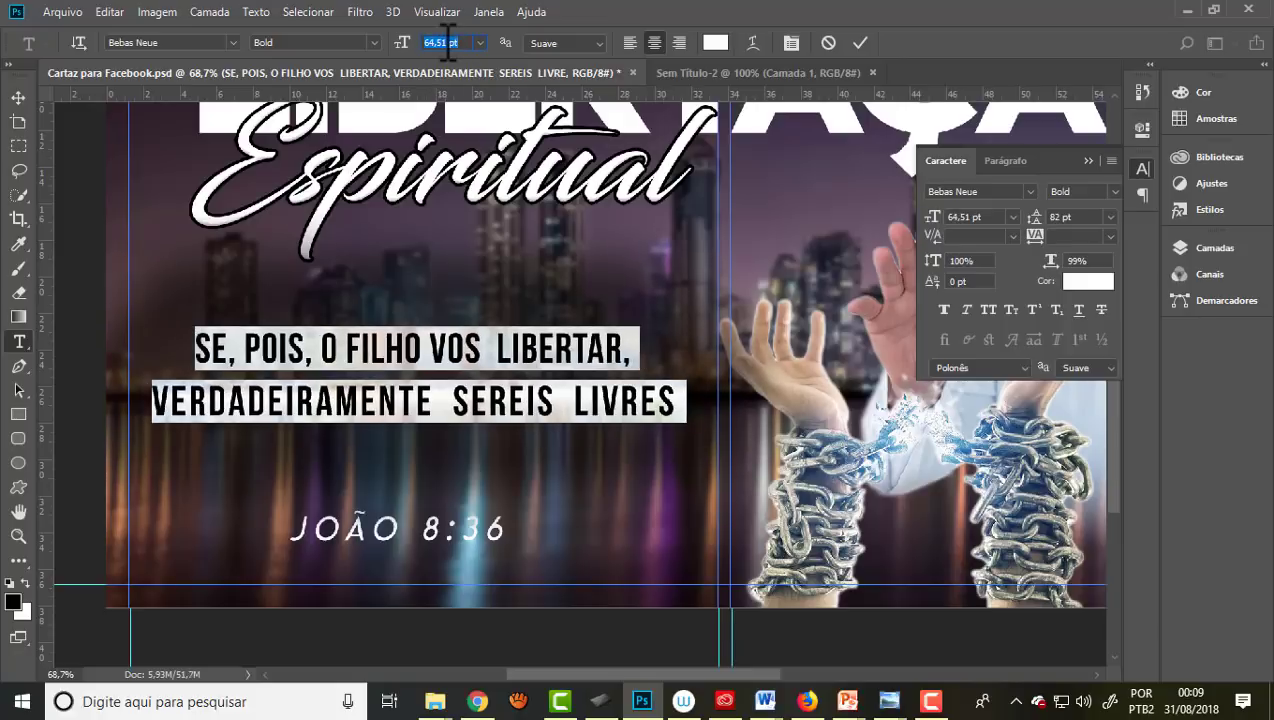
left_click(17, 96)
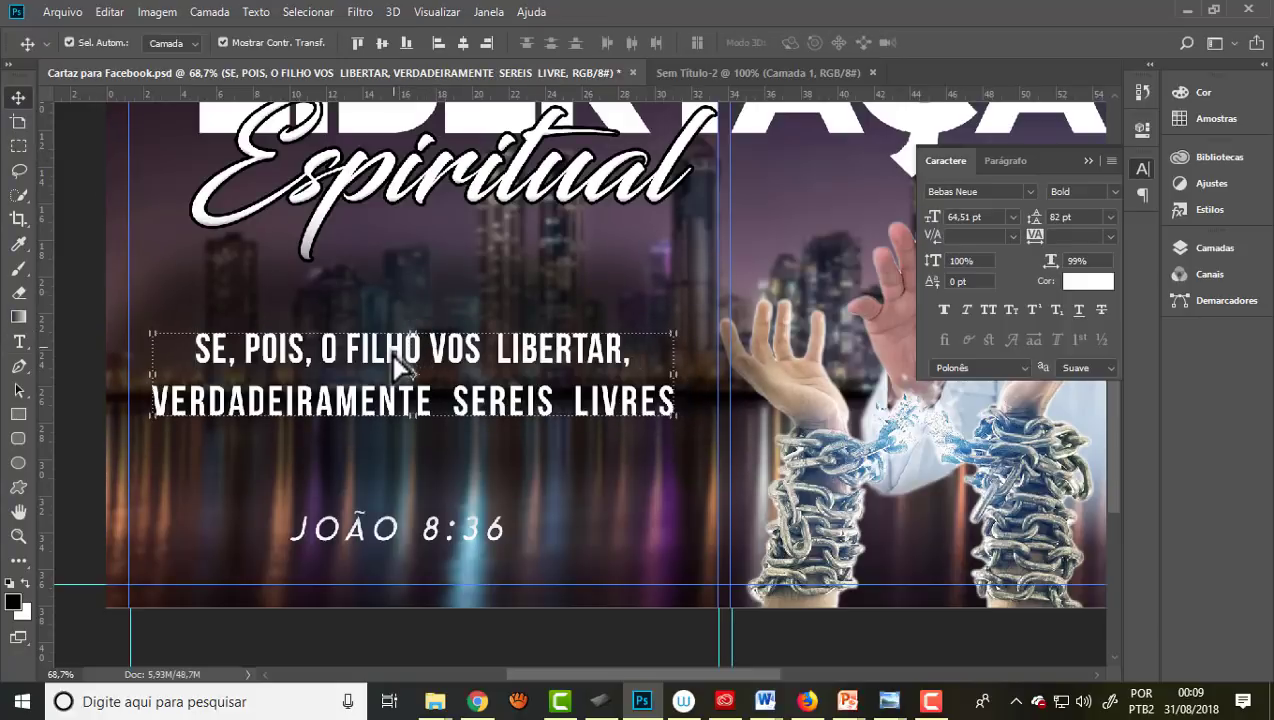
left_click_drag(397, 368, 402, 392)
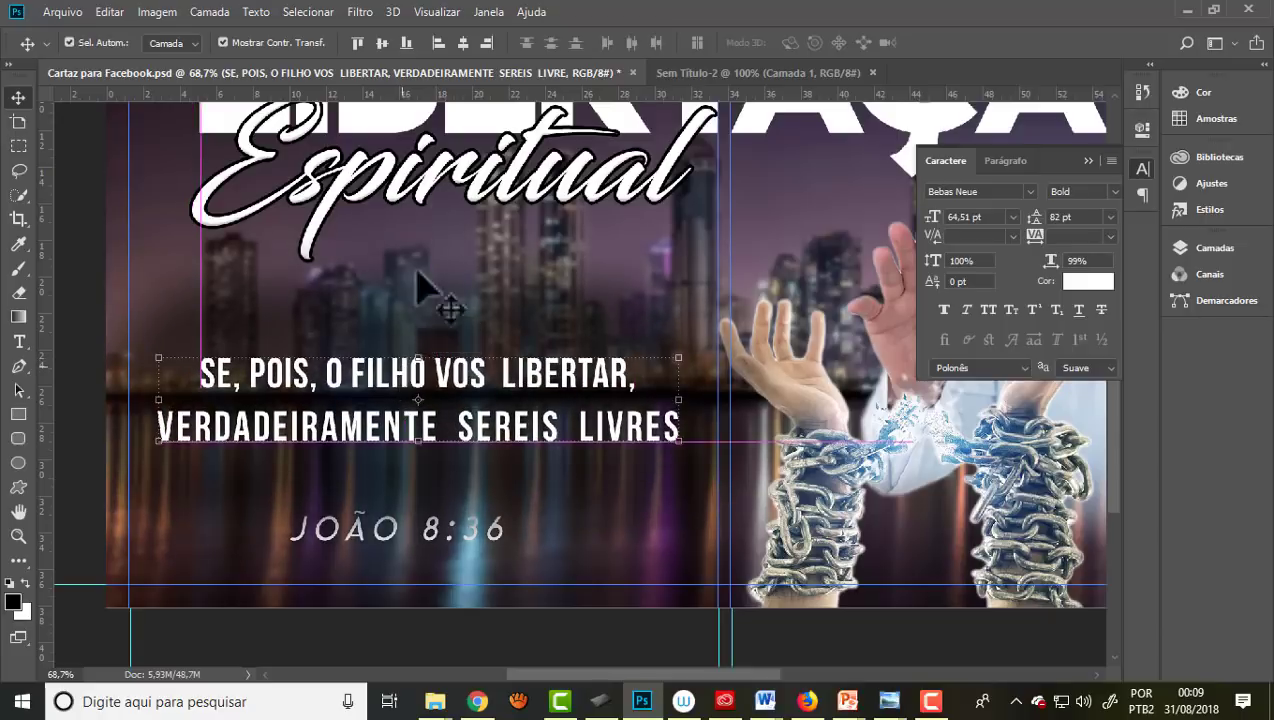
left_click(19, 342)
left_click_drag(198, 360, 680, 438)
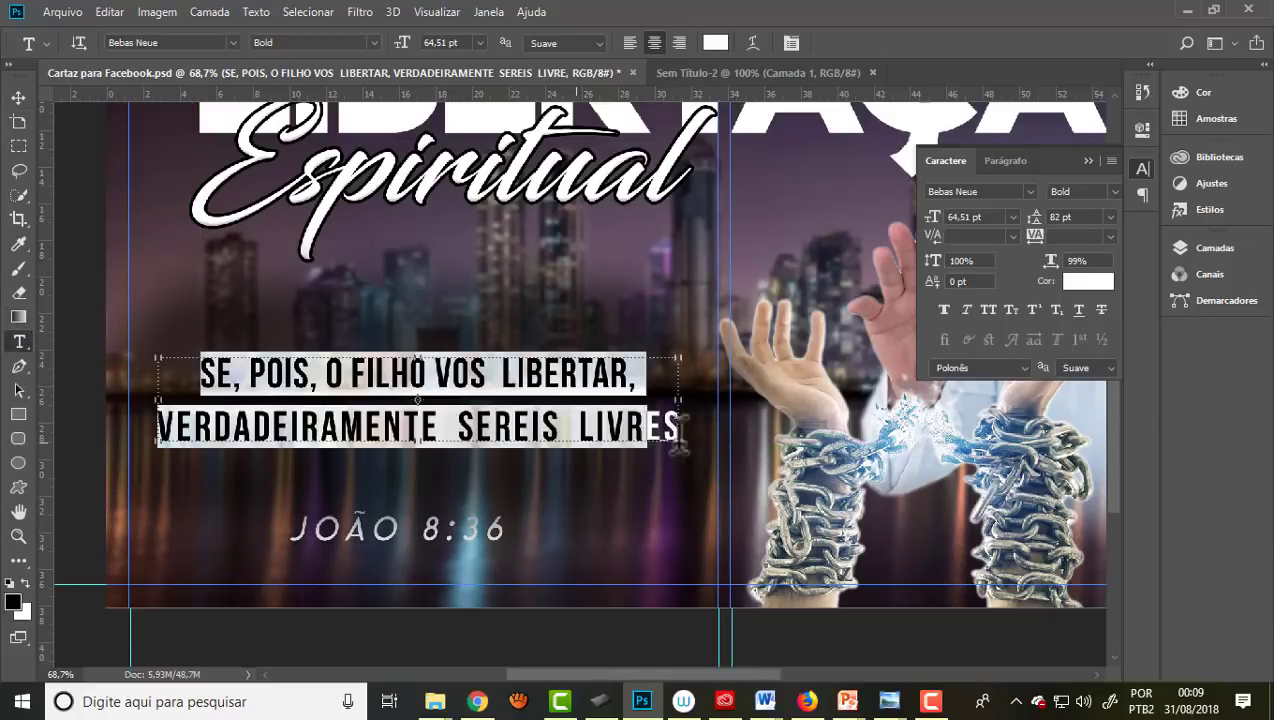
left_click(479, 43)
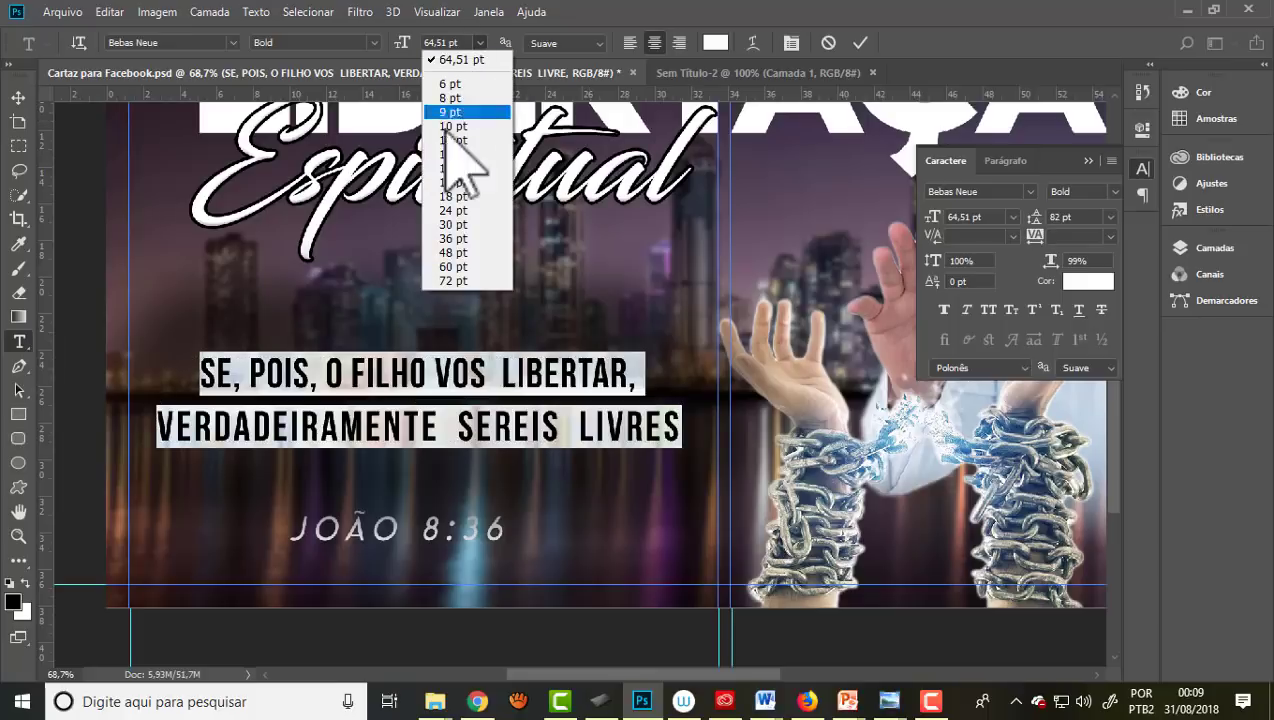
left_click(611, 14)
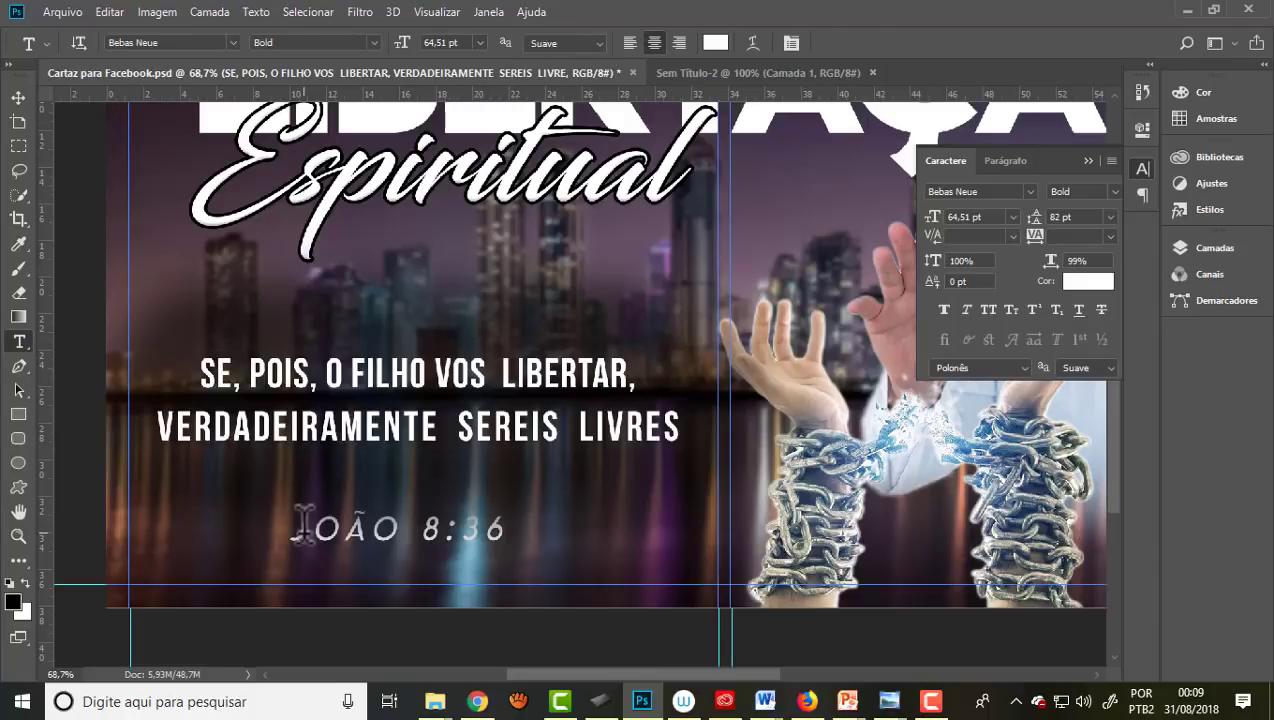
left_click_drag(582, 525, 295, 522)
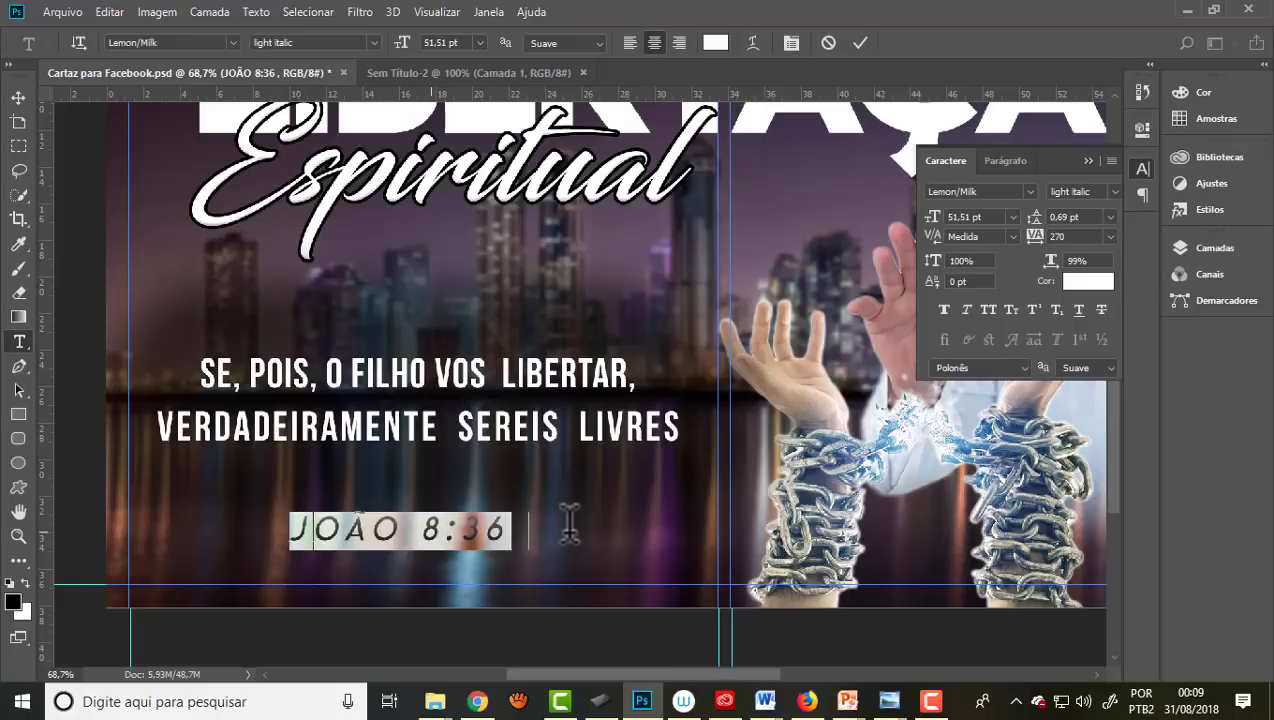
Step: Nudge the ADEL ALVORADA 1 line slightly right and hide the guides
left_click(233, 44)
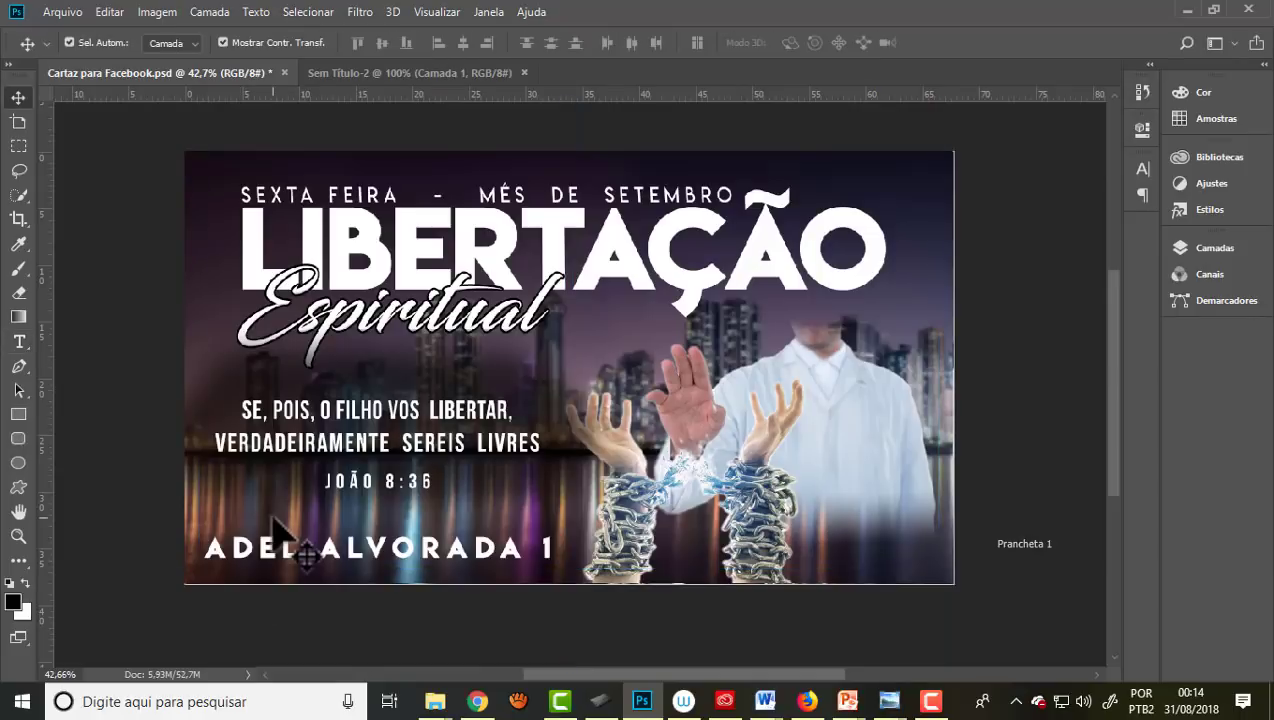
left_click(324, 524)
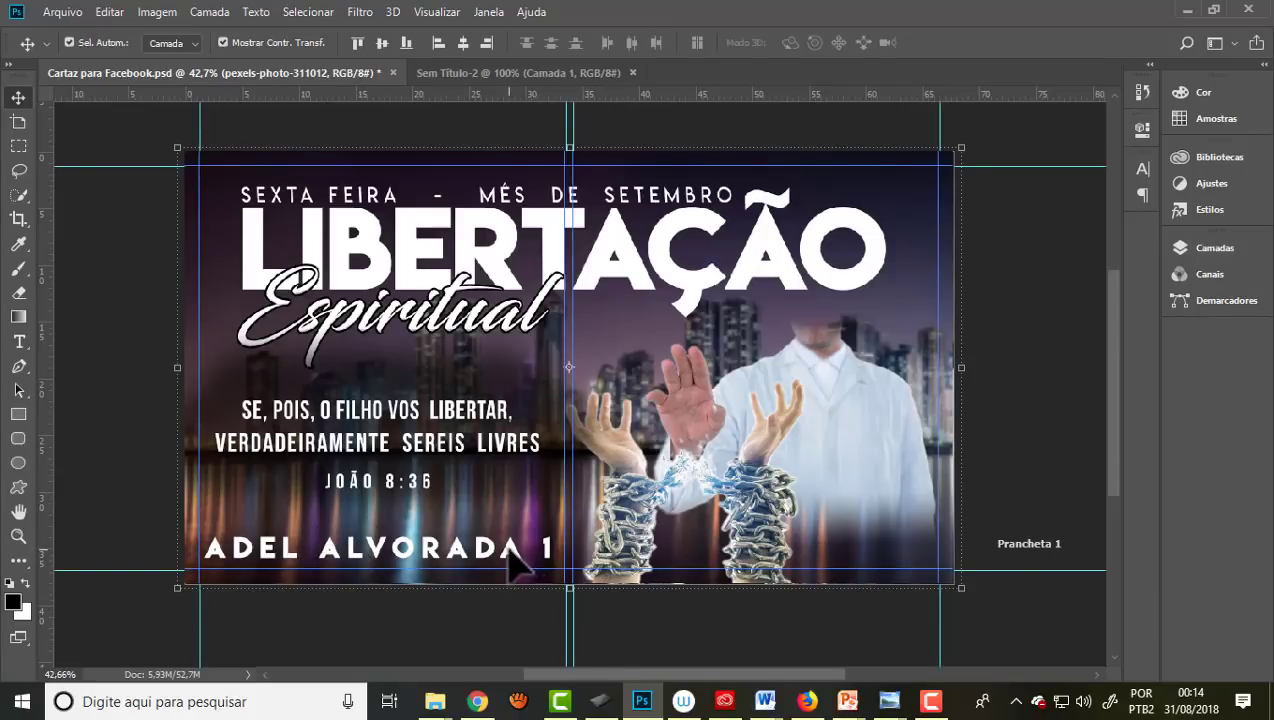
left_click_drag(510, 548, 517, 556)
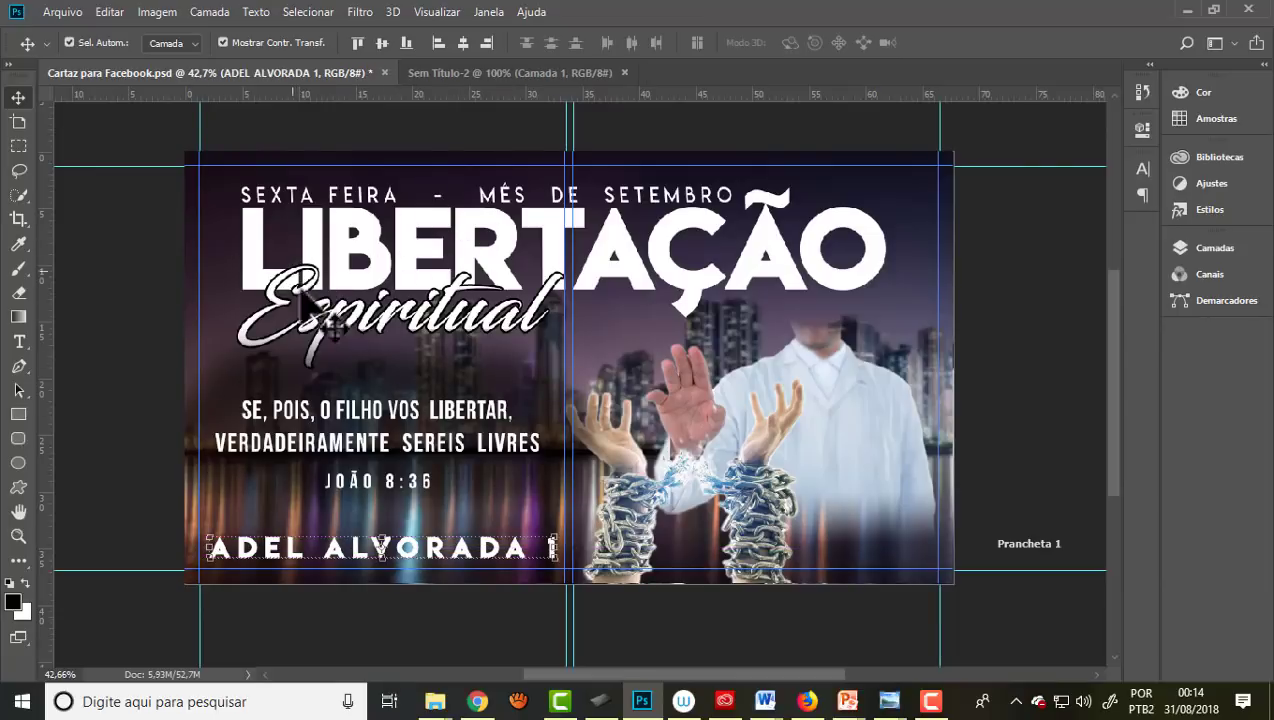
left_click(125, 273)
key("ctrl+h")
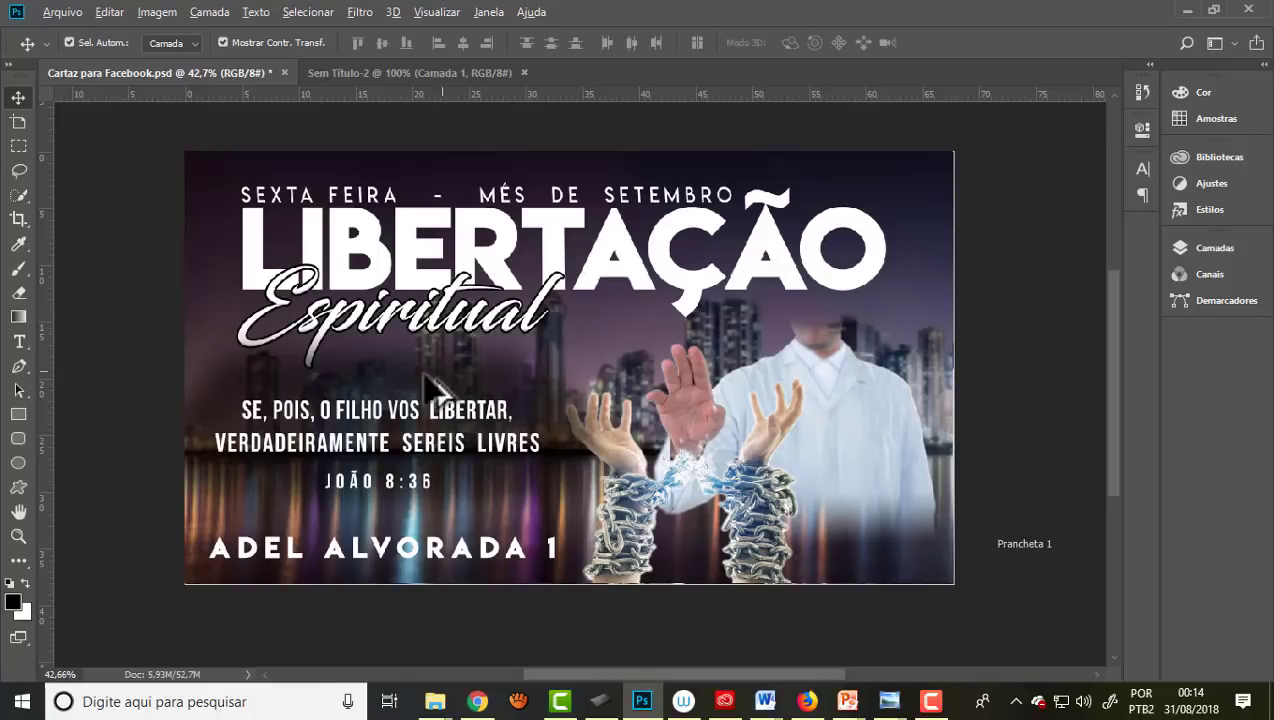
Step: Save the Facebook poster with Arquivo > Salvar
scroll(785, 432, "up", 2)
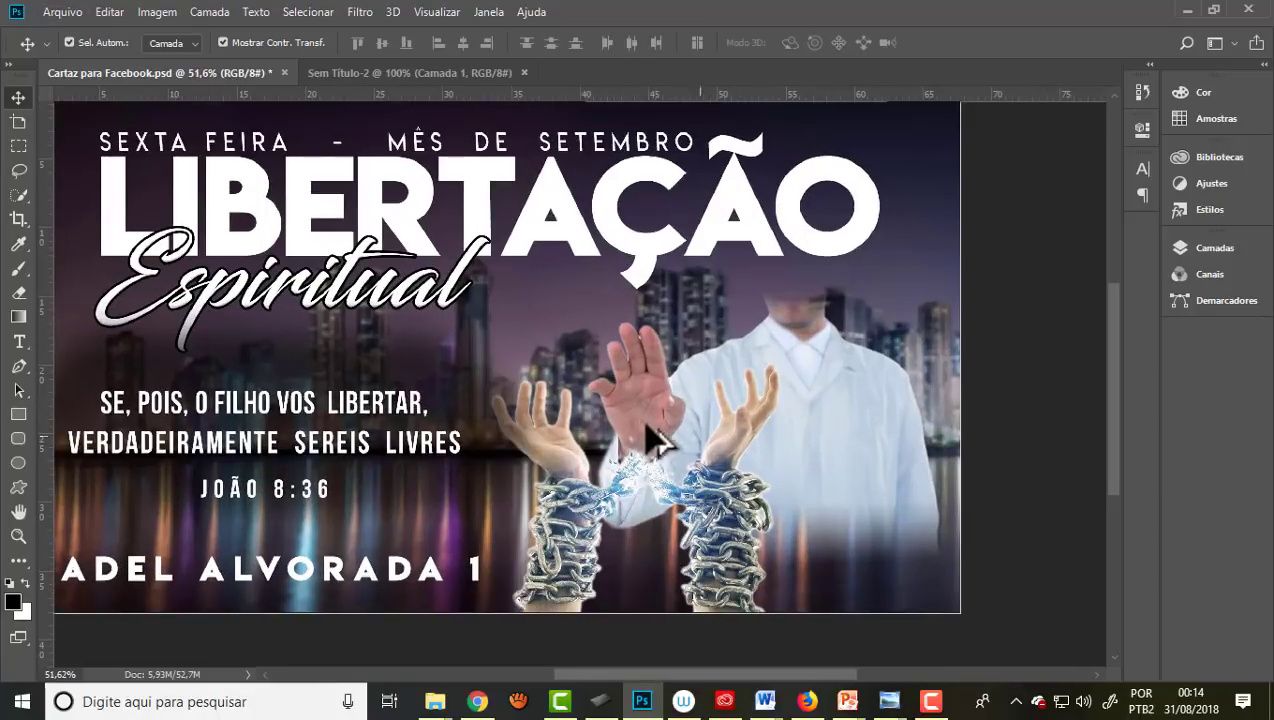
left_click(62, 12)
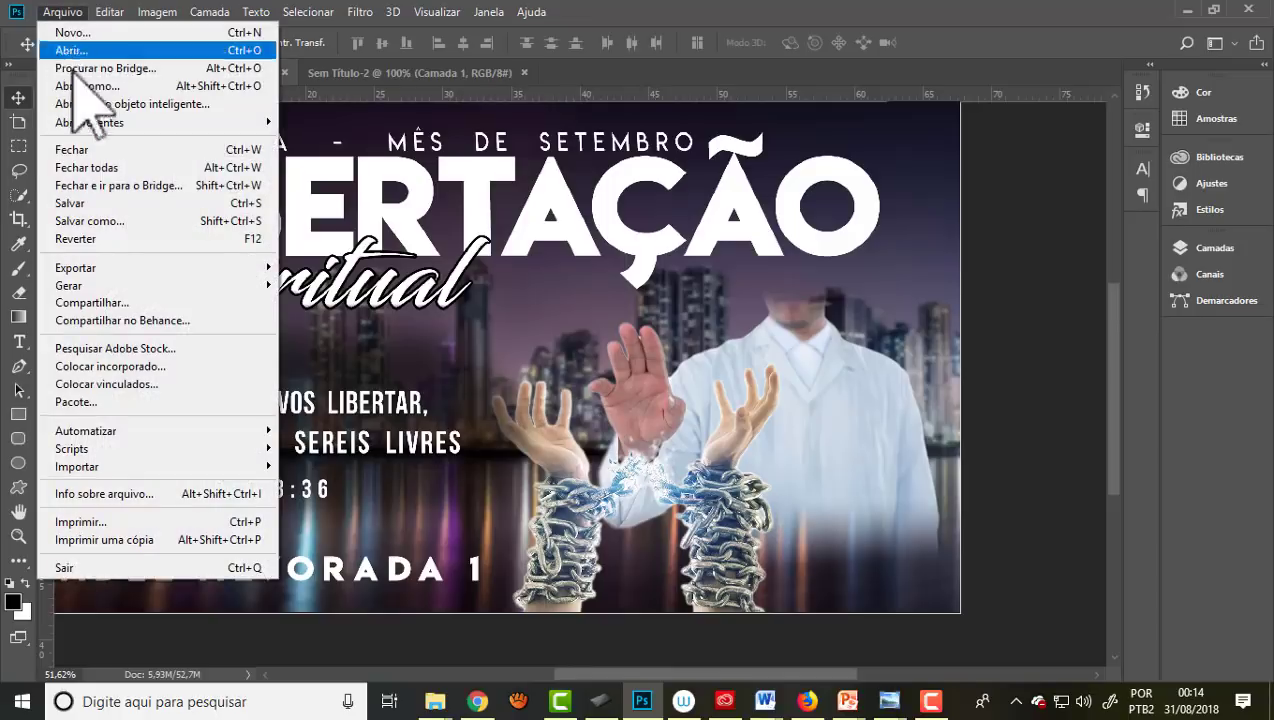
left_click(82, 205)
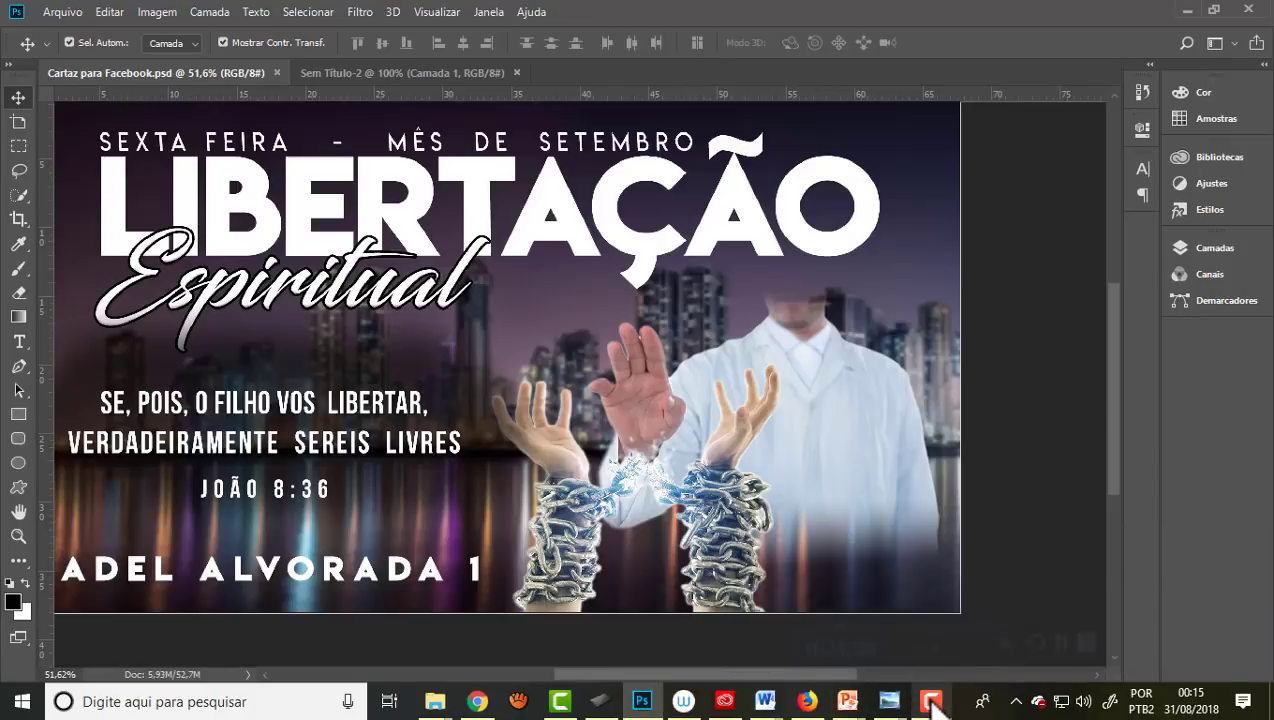
left_click(720, 507)
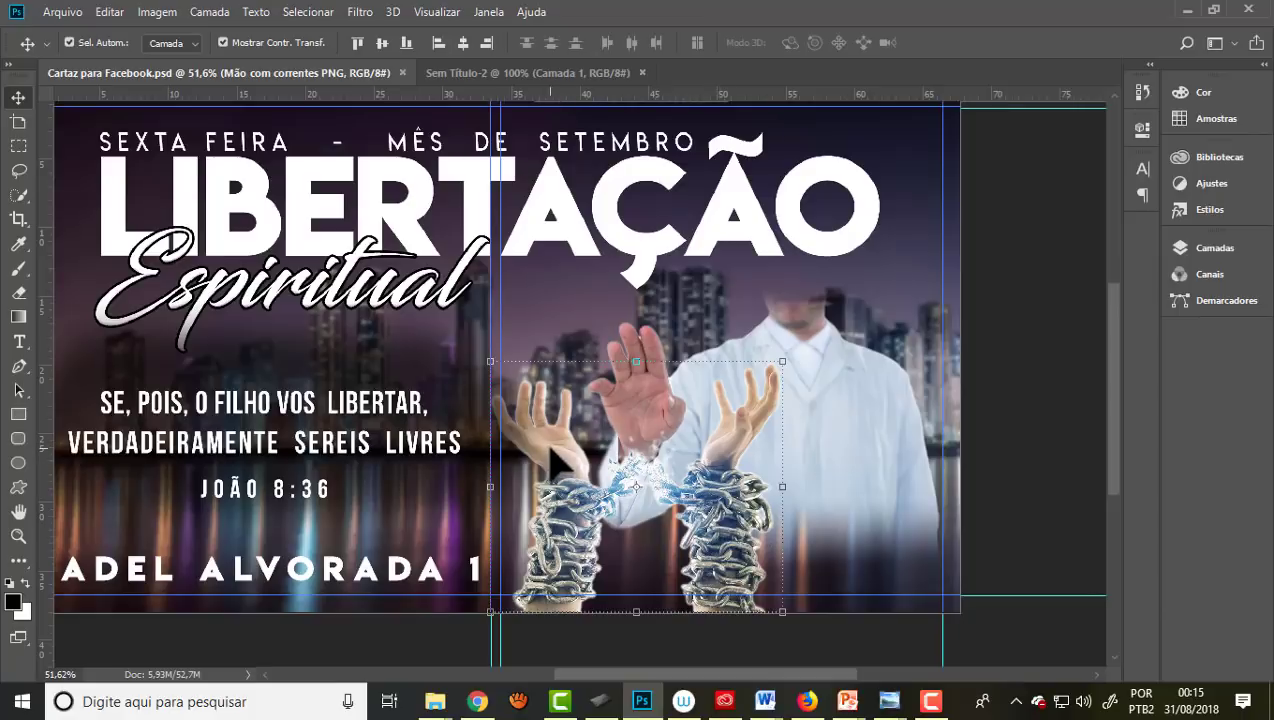
Step: Apply Camera Raw to the chained hands: +20 temperature, +0,50 exposure, -25 shadows, more vibrance
left_click(362, 13)
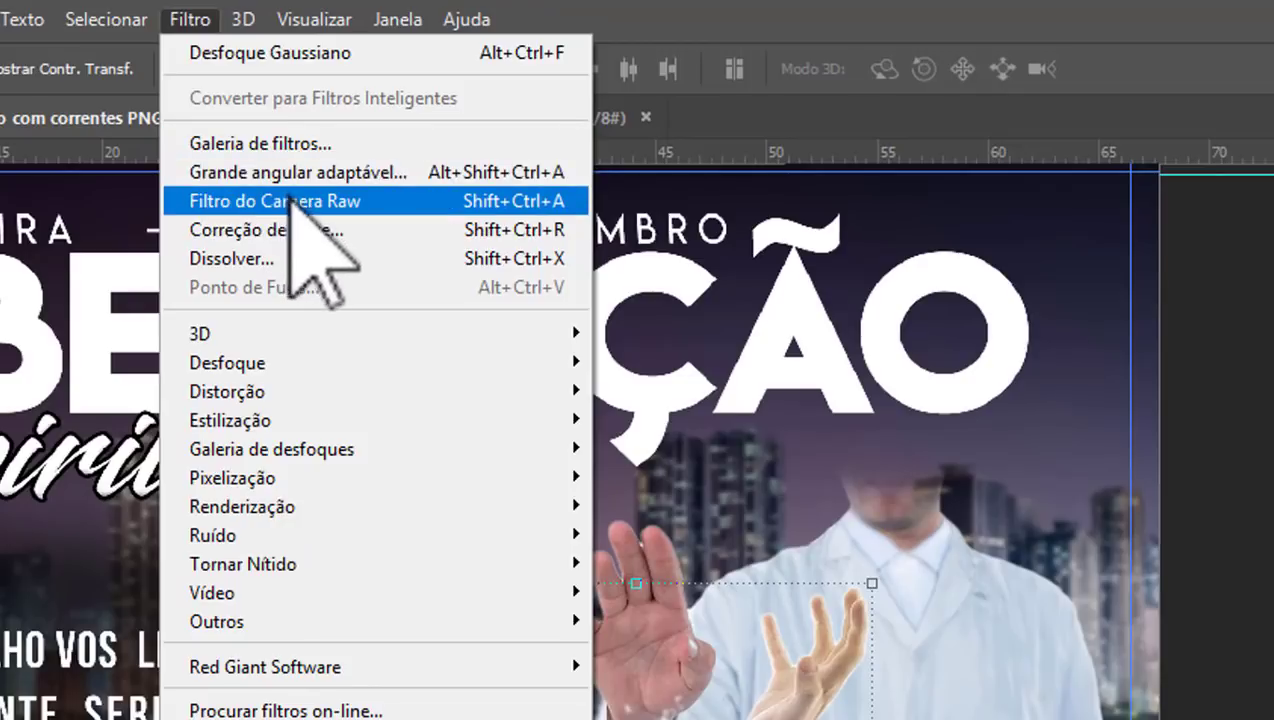
left_click(303, 201)
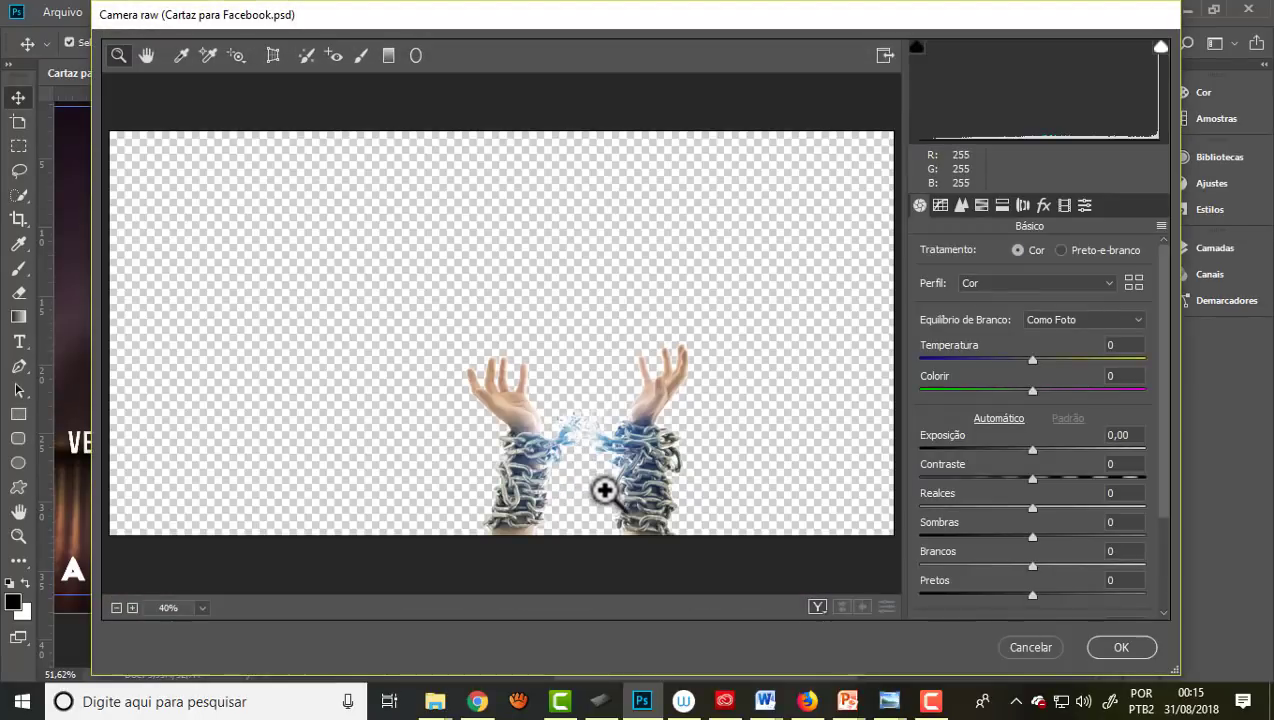
left_click(606, 480)
left_click(603, 555)
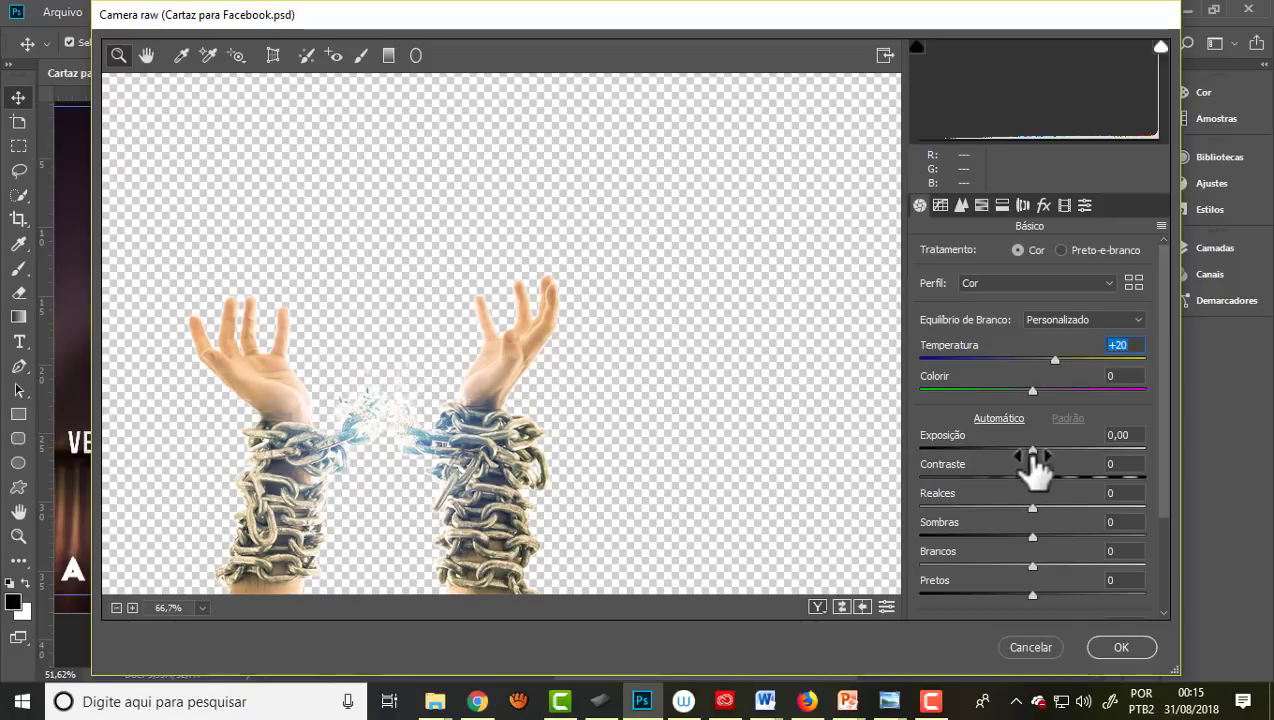
left_click_drag(1034, 447, 1036, 451)
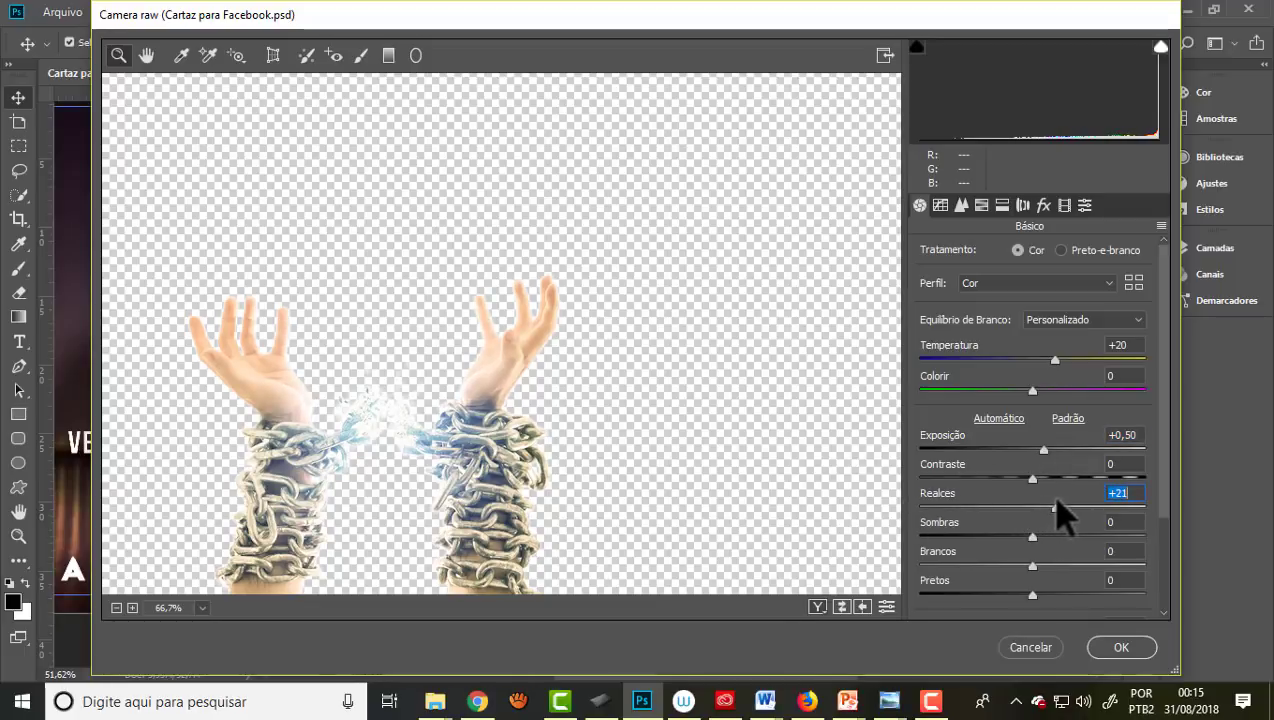
mouse_move(1033, 536)
left_mouse_down()
mouse_move(978, 529)
mouse_move(1020, 521)
left_mouse_up()
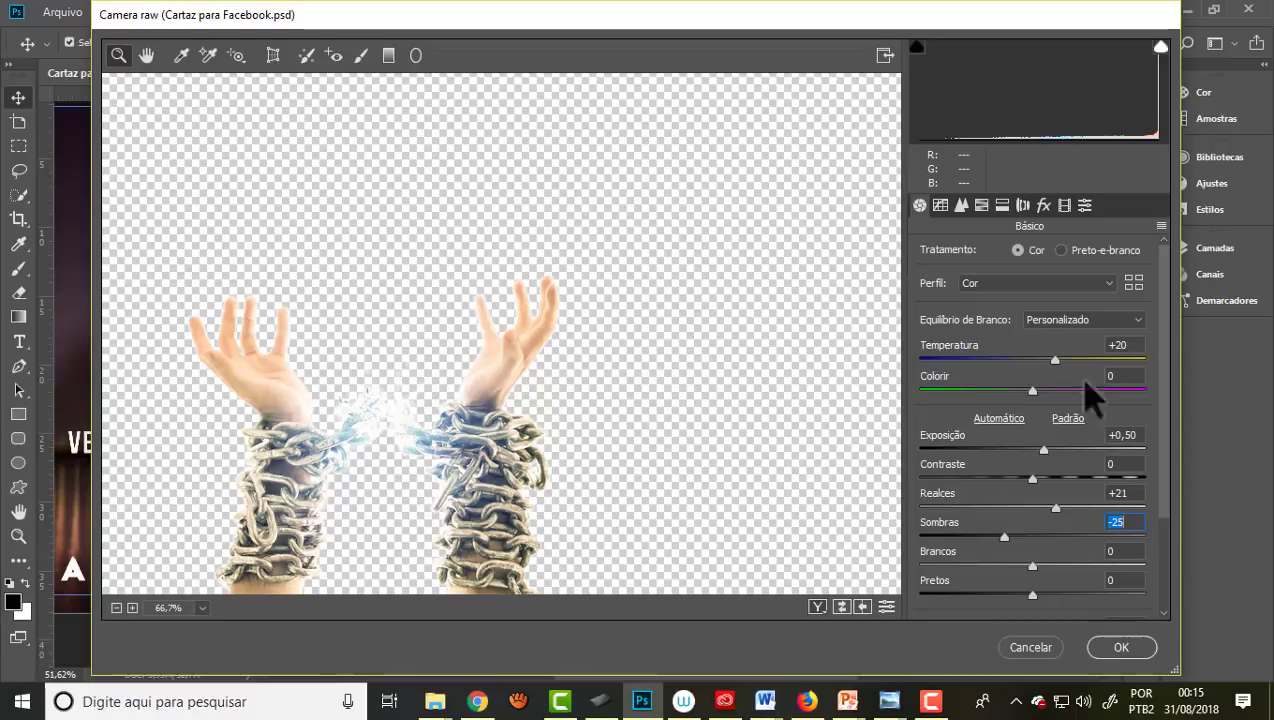
left_click_drag(1165, 347, 1163, 478)
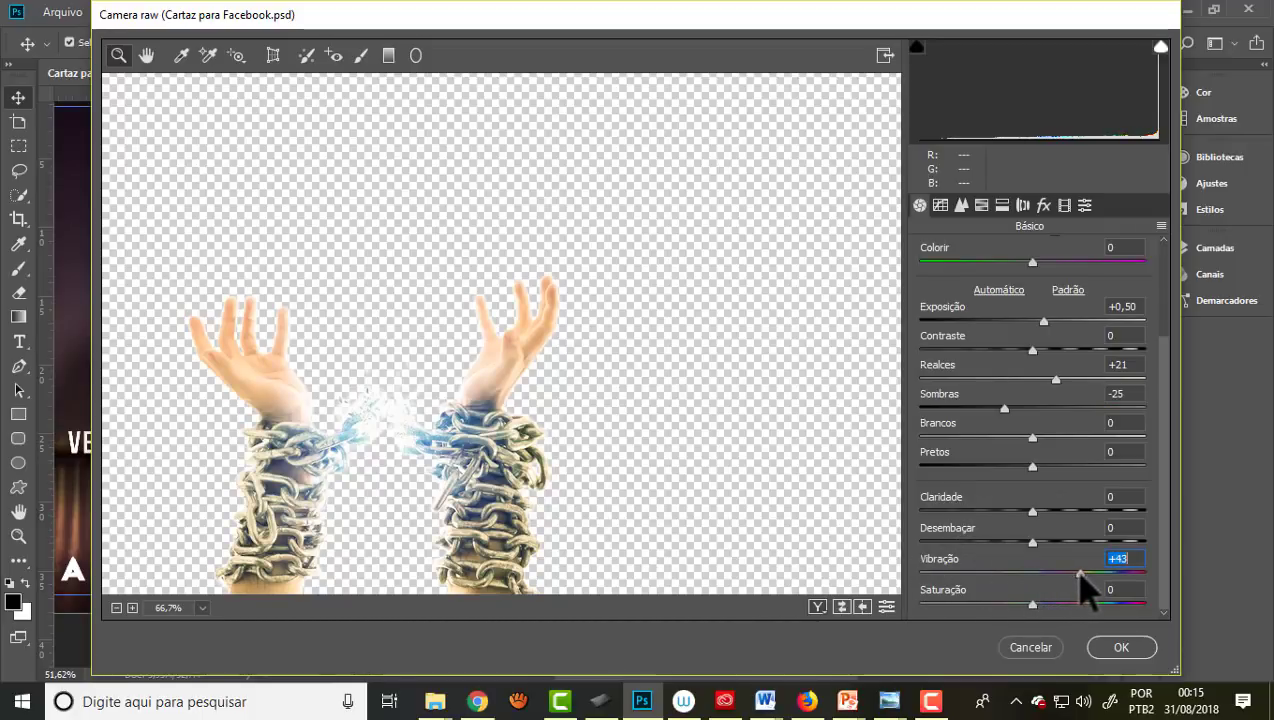
left_click(1121, 648)
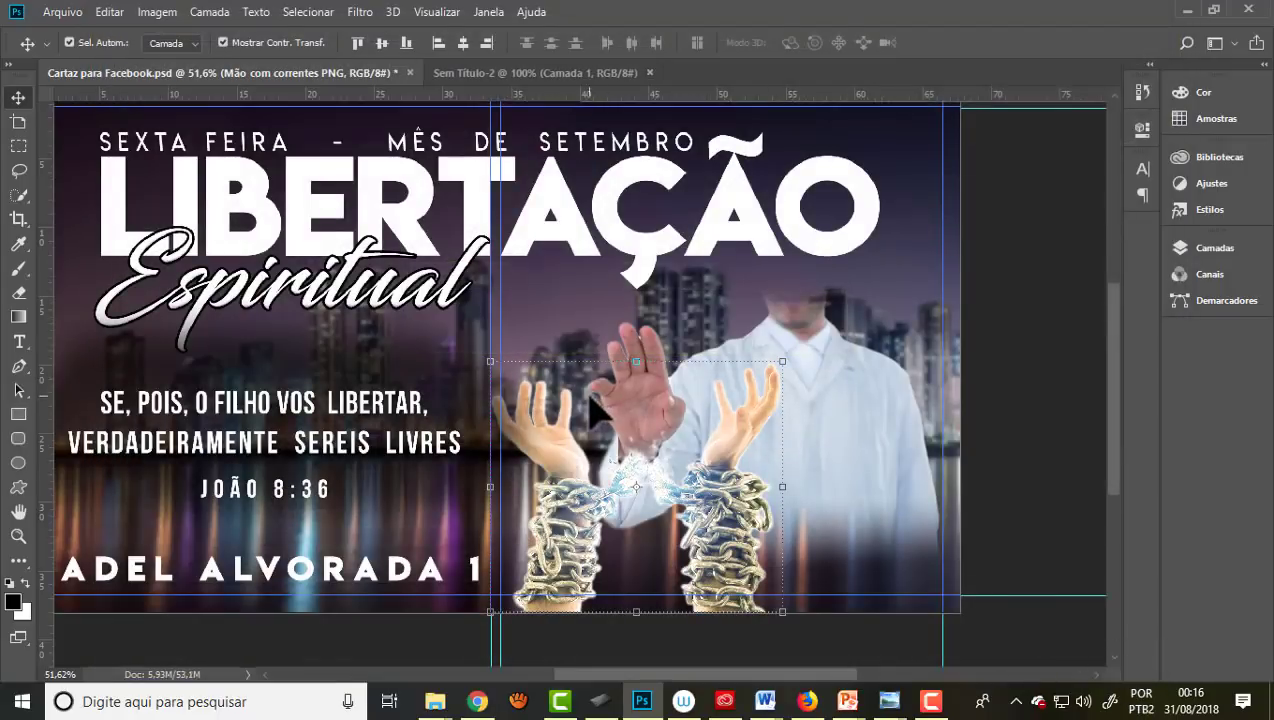
Step: Toggle the hands' smart filter off and on to compare, then select Homem de Branco
left_click(1198, 250)
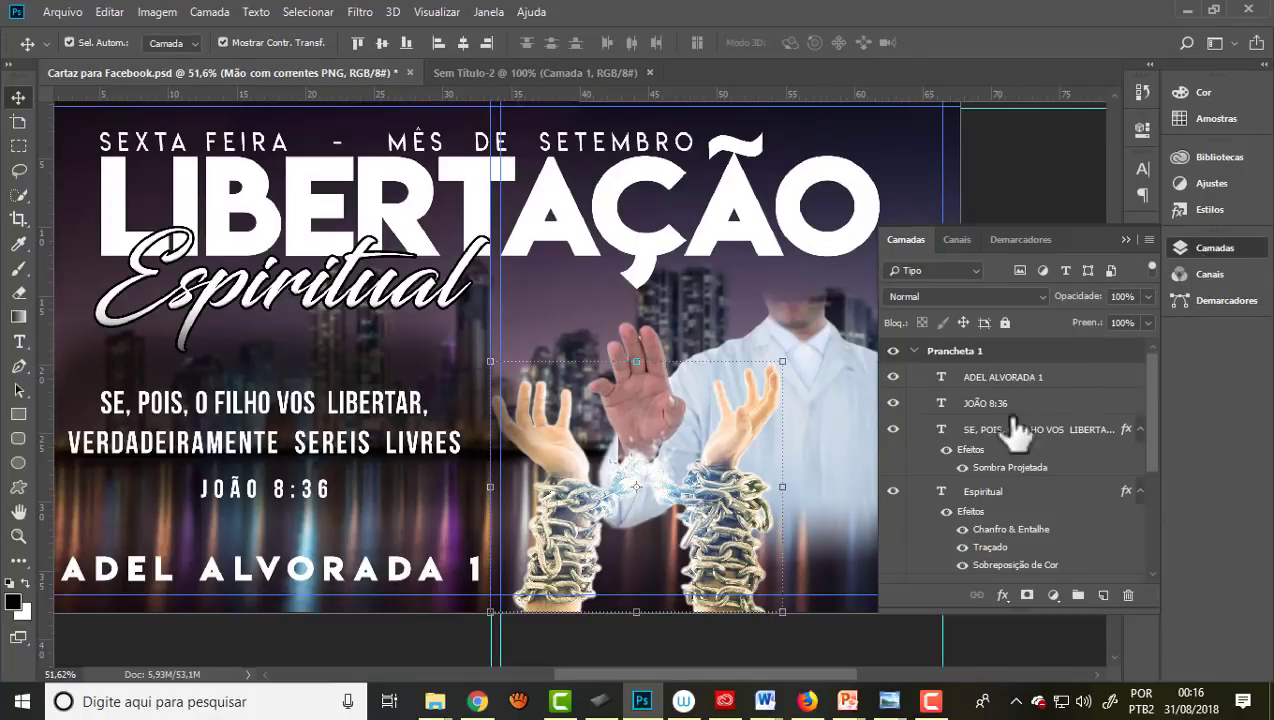
scroll(1110, 450, "down", 5)
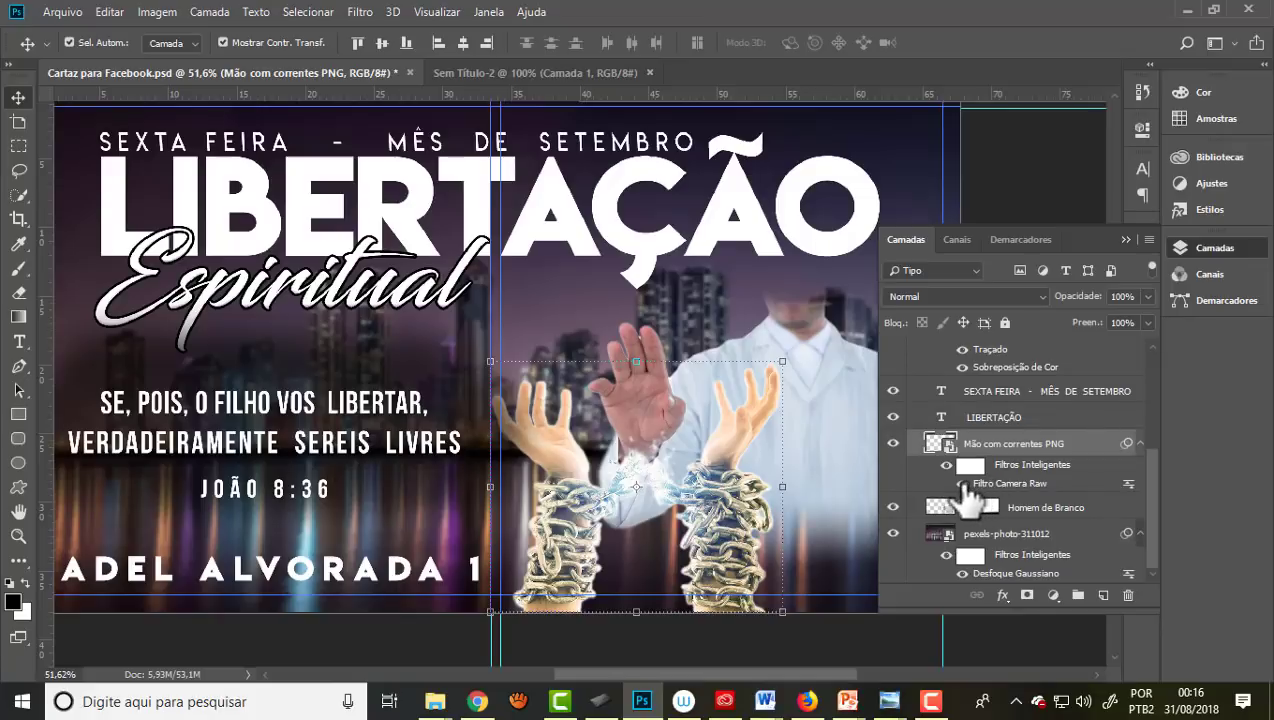
left_click(946, 466)
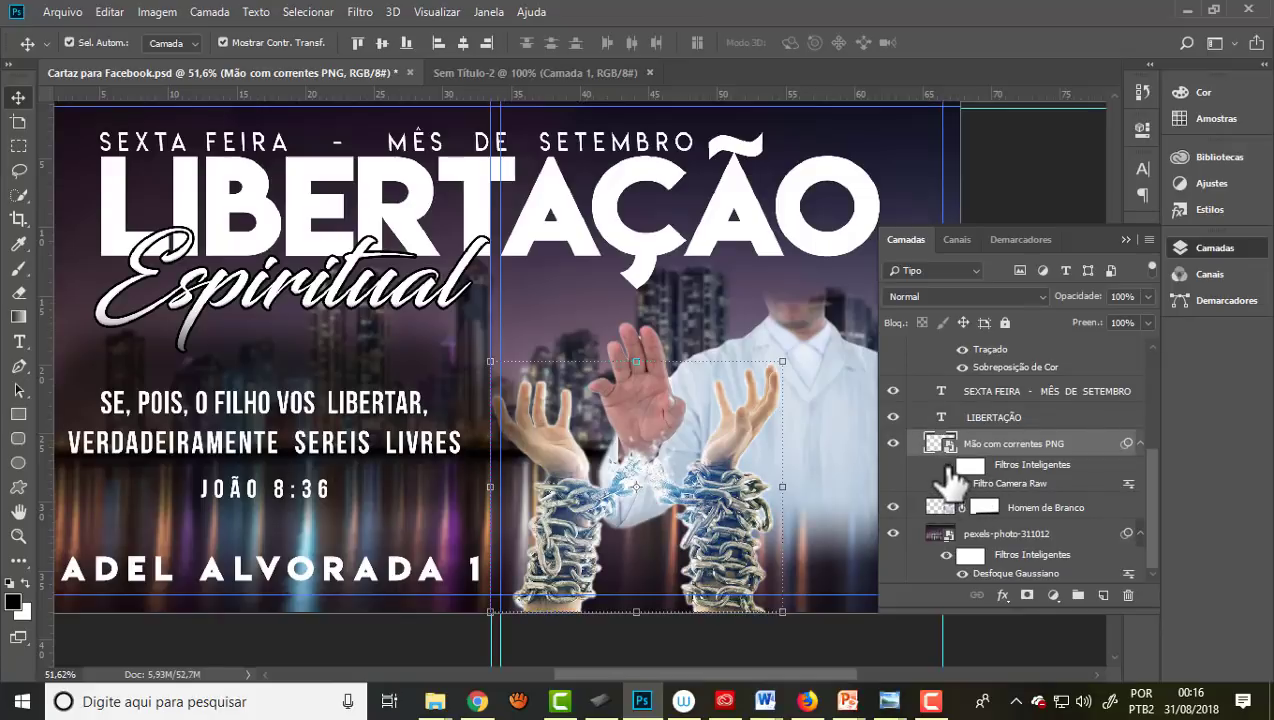
left_click(946, 466)
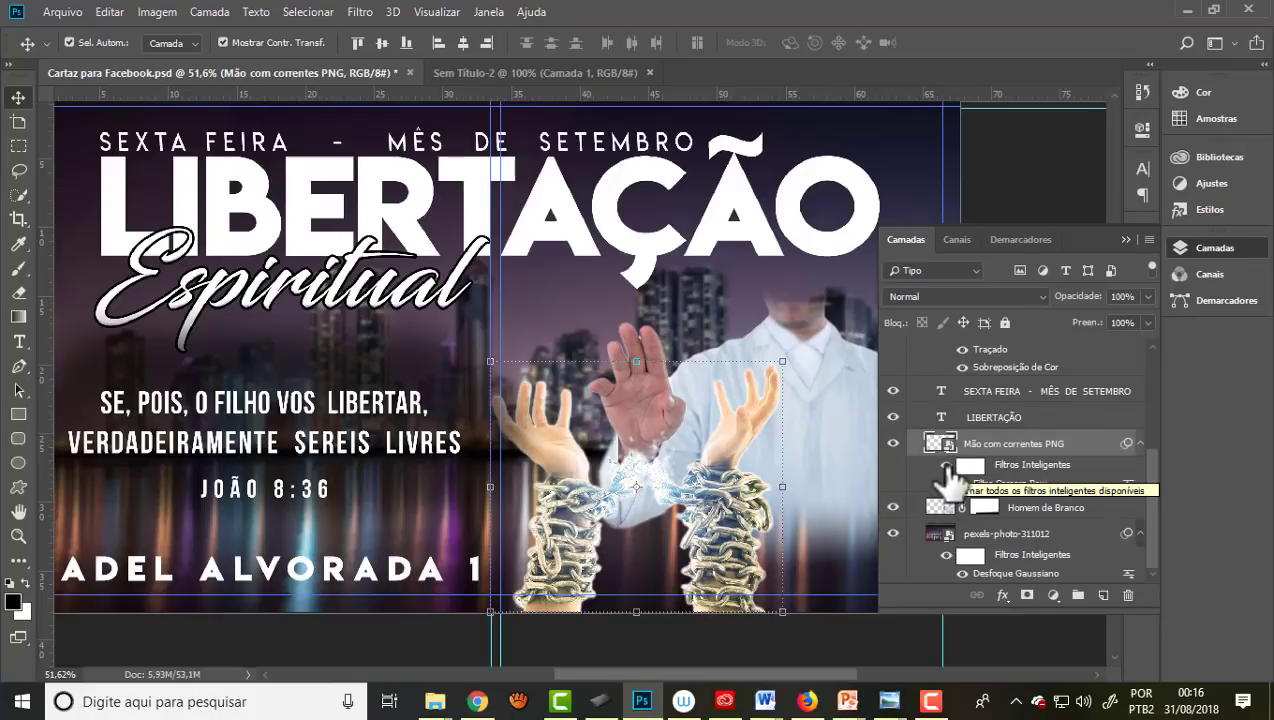
left_click(1126, 240)
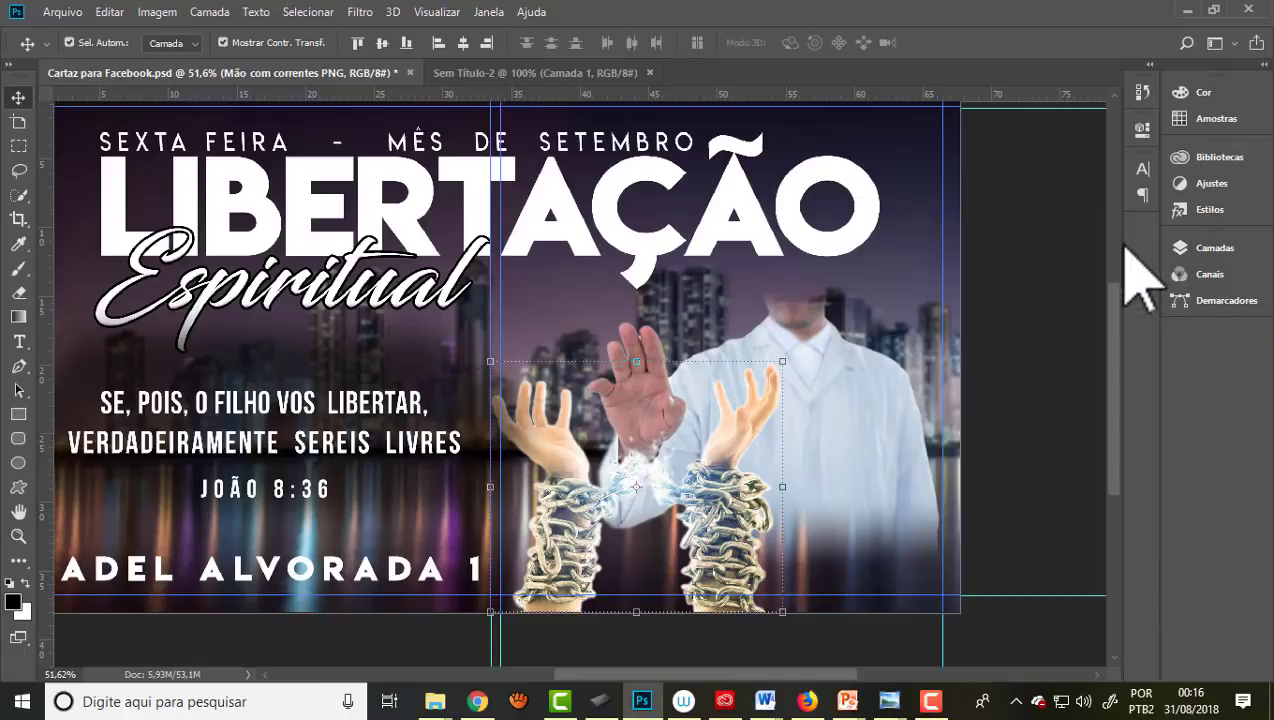
left_click(888, 425)
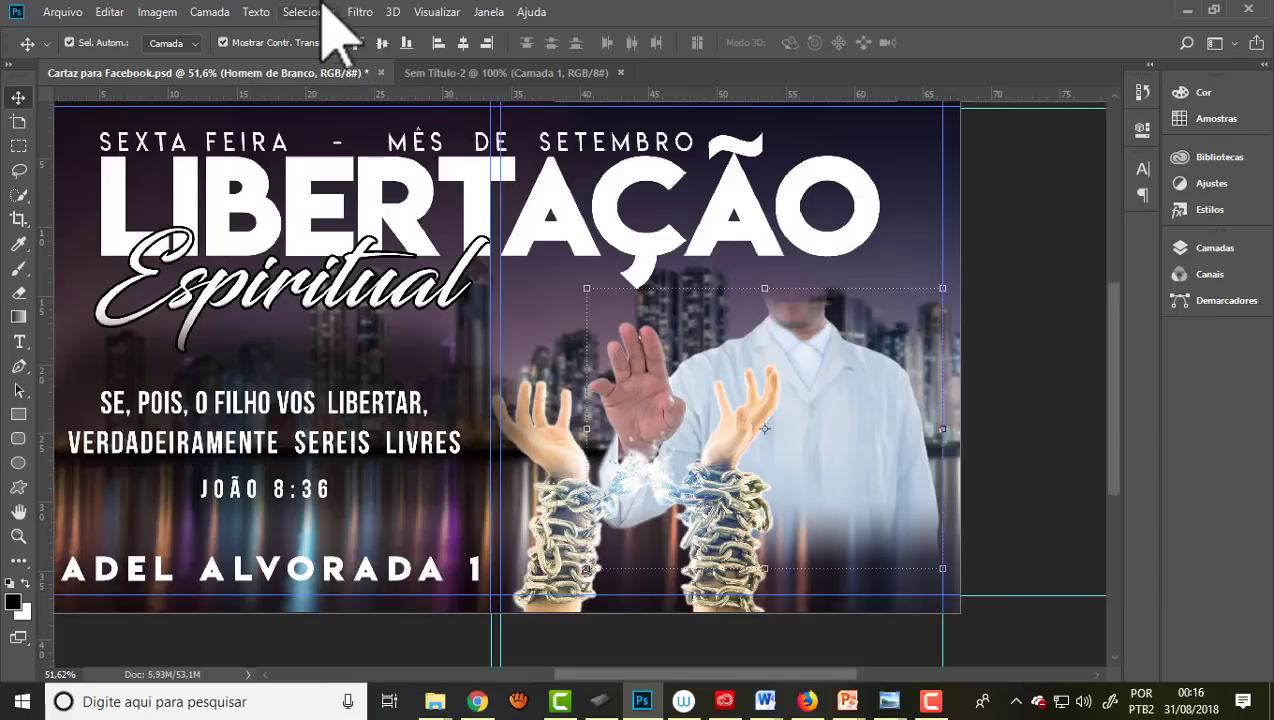
Step: Apply Camera Raw to the man: -0,15 exposure, +17 temperature, +7 shadows
left_click(354, 14)
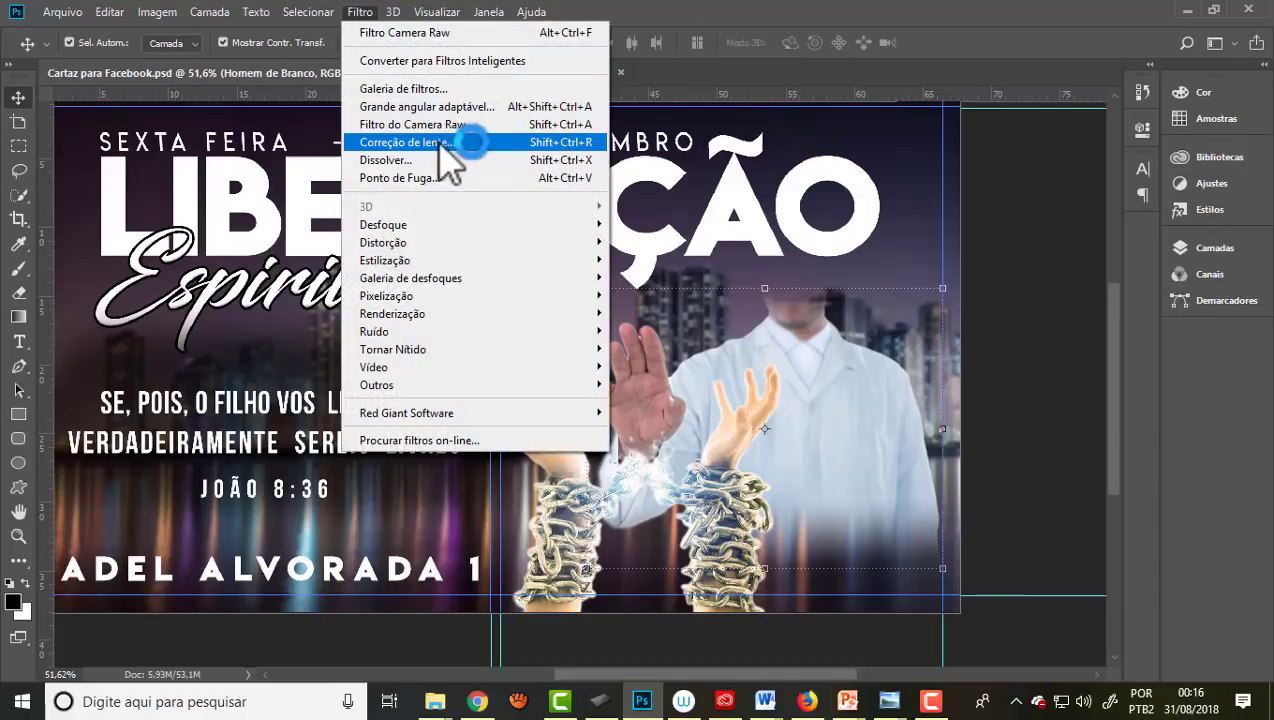
left_click(460, 124)
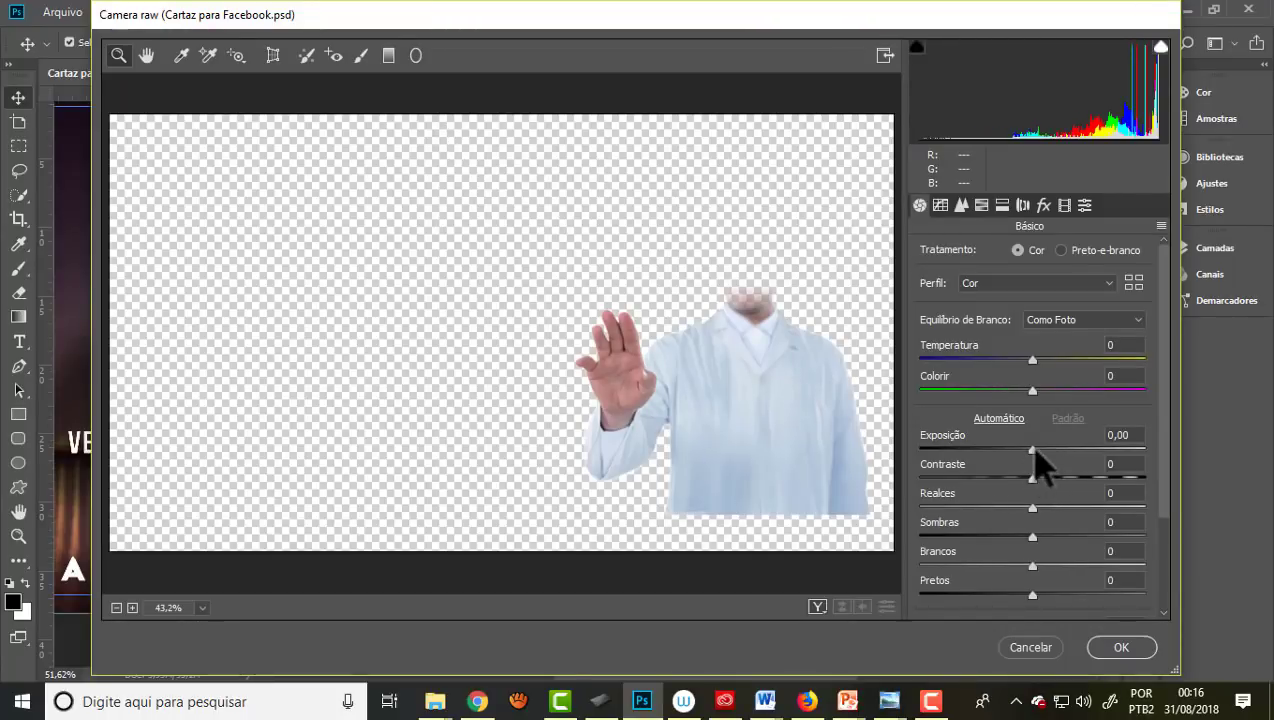
mouse_move(1033, 449)
left_mouse_down()
mouse_move(1045, 449)
mouse_move(1018, 449)
mouse_move(1033, 449)
left_mouse_up()
mouse_move(1036, 460)
left_mouse_down()
mouse_move(1024, 455)
mouse_move(1082, 458)
mouse_move(1012, 448)
mouse_move(1031, 441)
left_mouse_up()
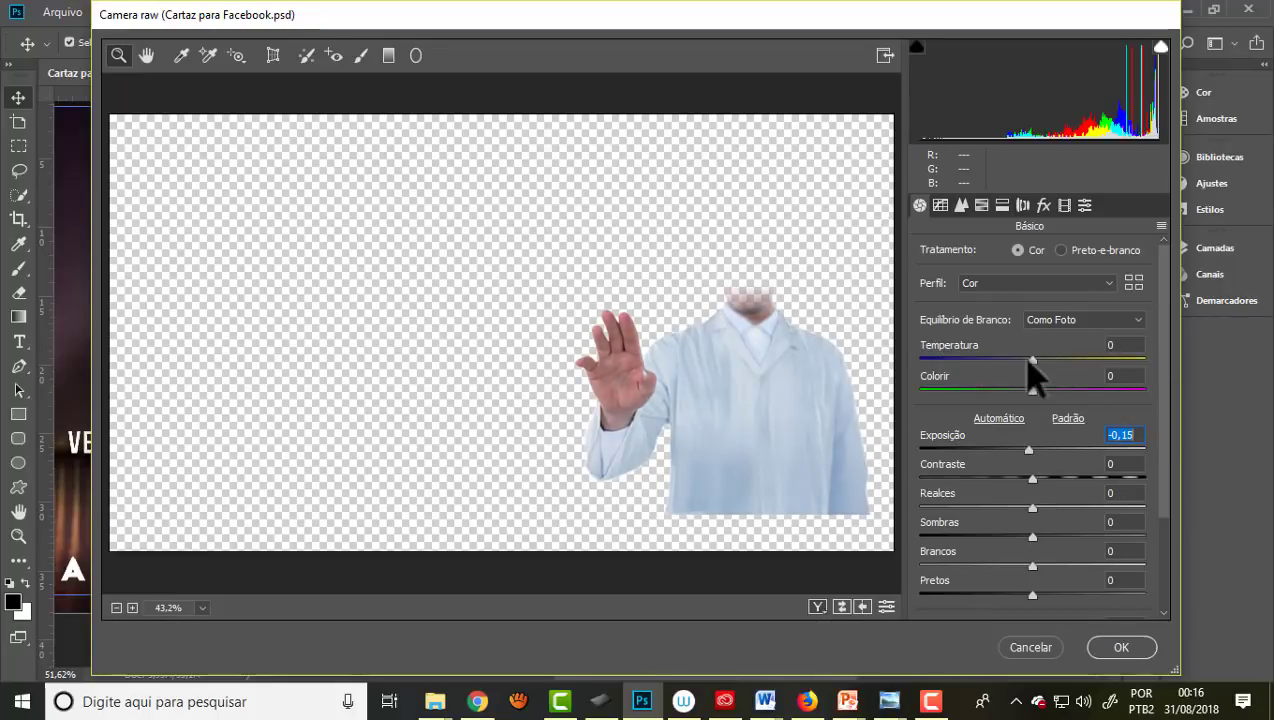
left_click_drag(1033, 362, 1050, 362)
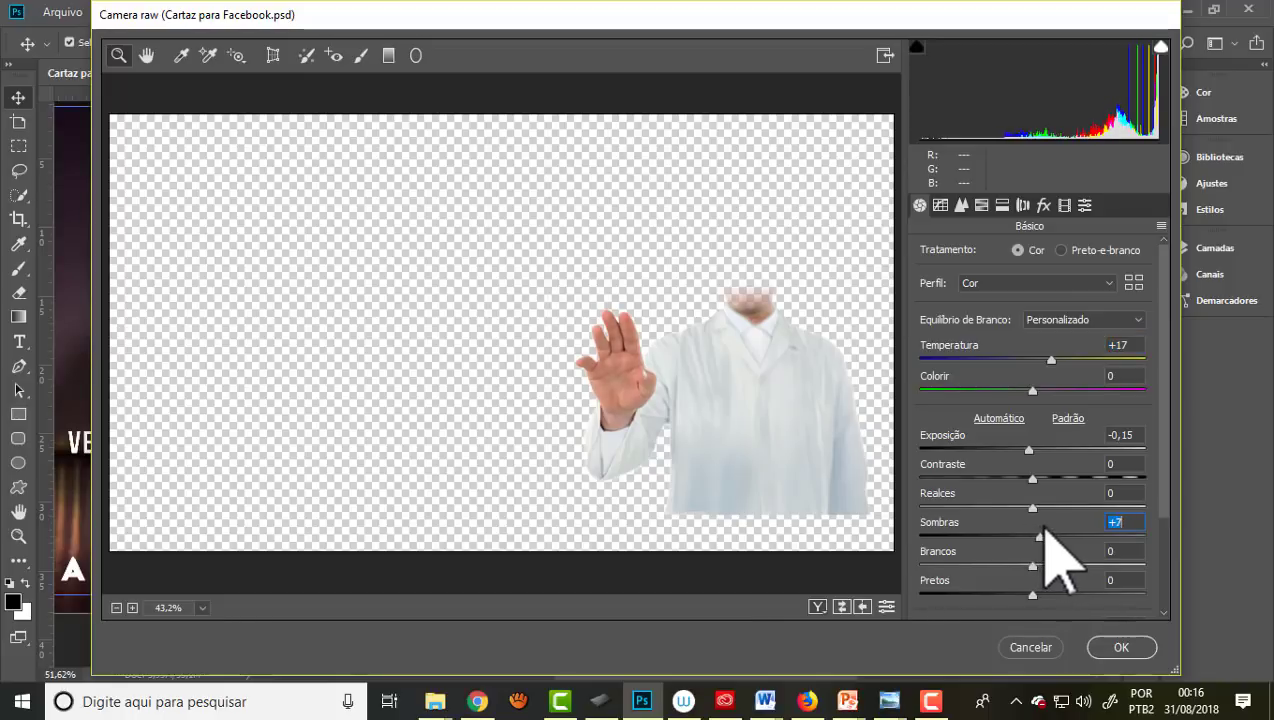
left_click(1113, 650)
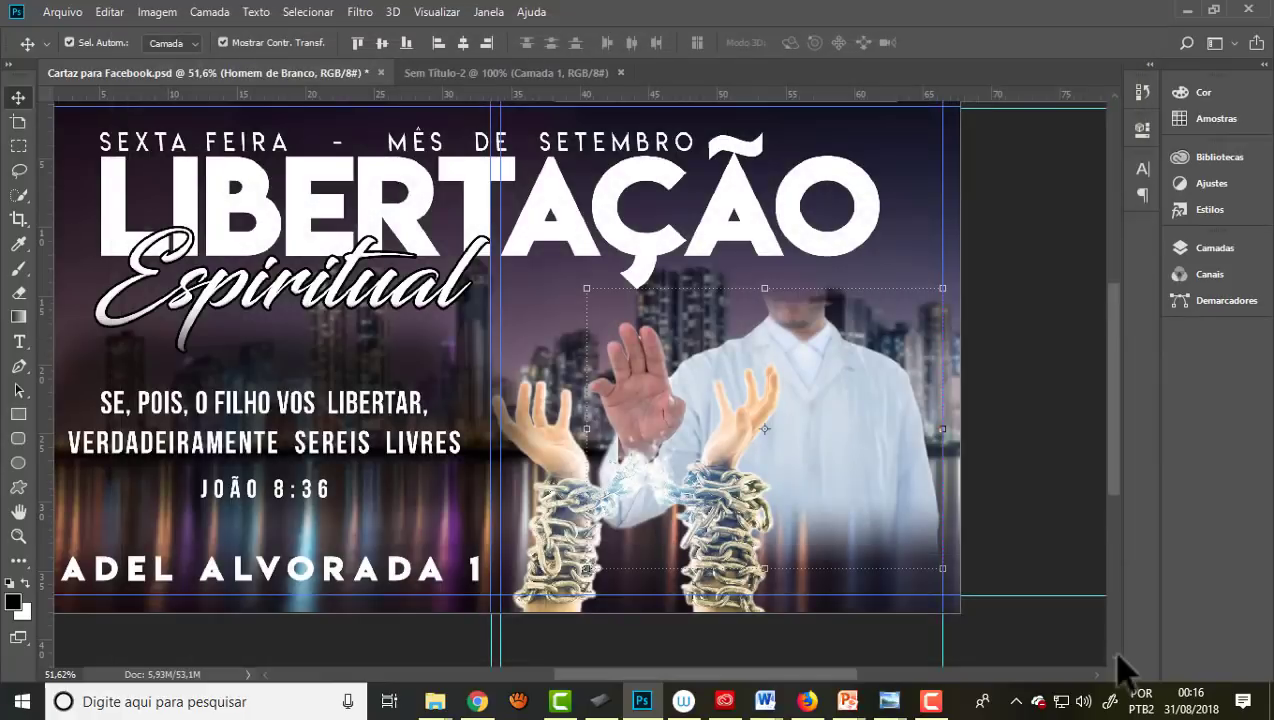
left_click(1005, 487)
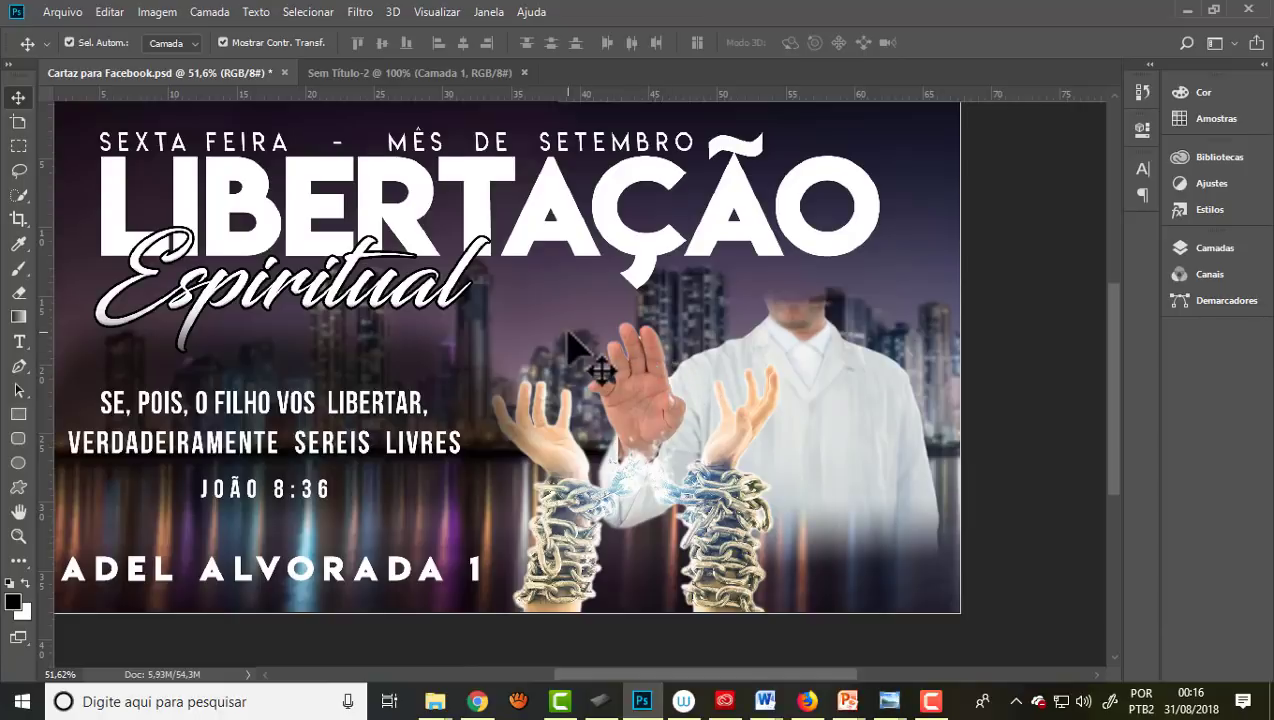
scroll(569, 337, "down", 1)
scroll(590, 338, "up", 1)
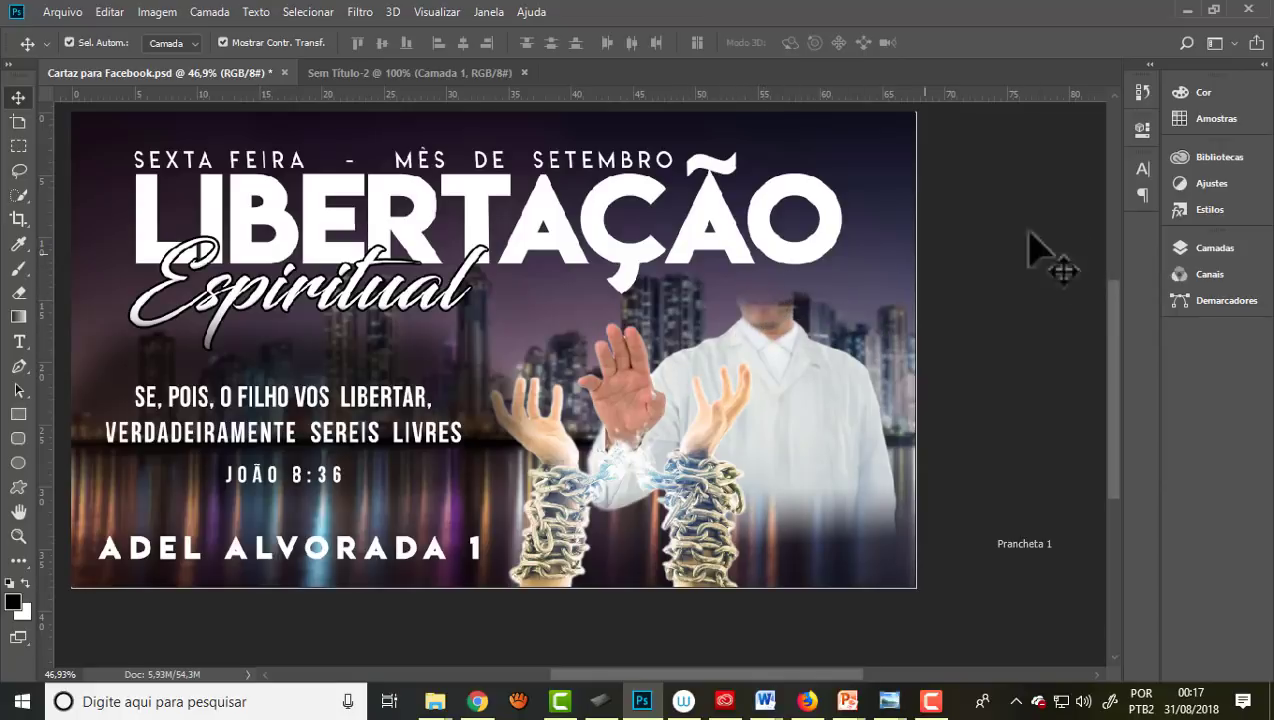
left_click(1143, 170)
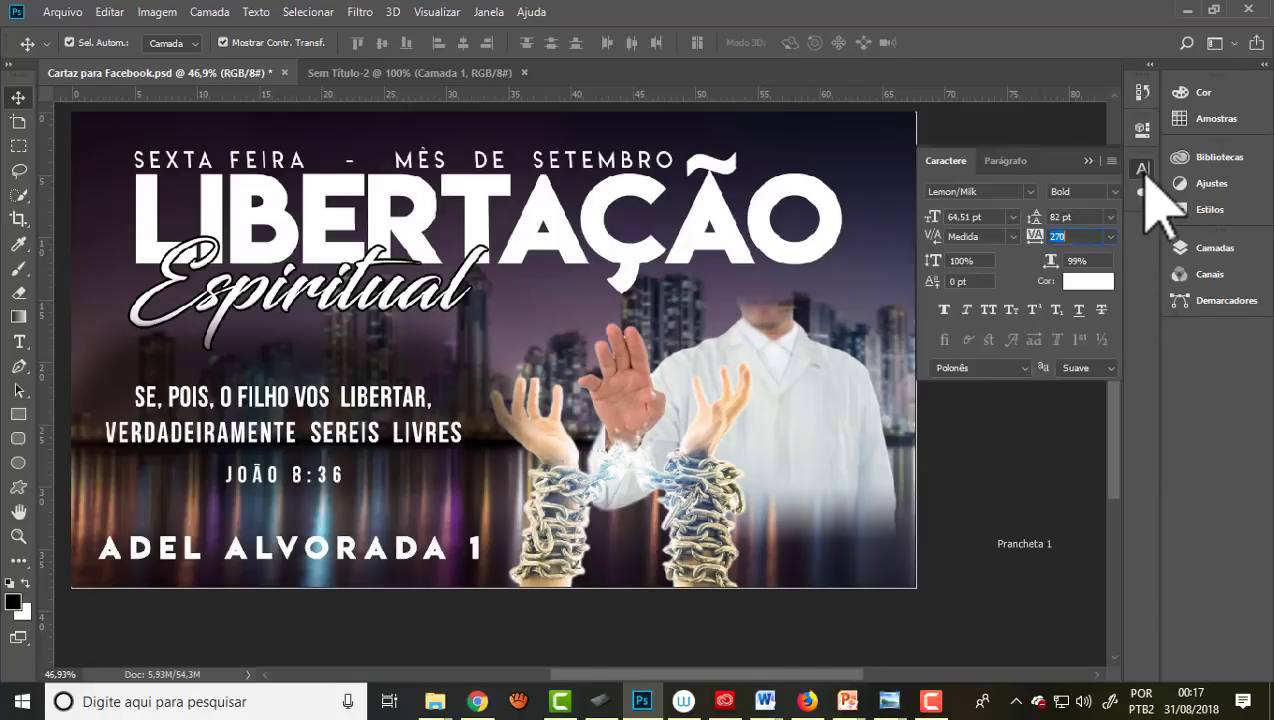
left_click(1175, 250)
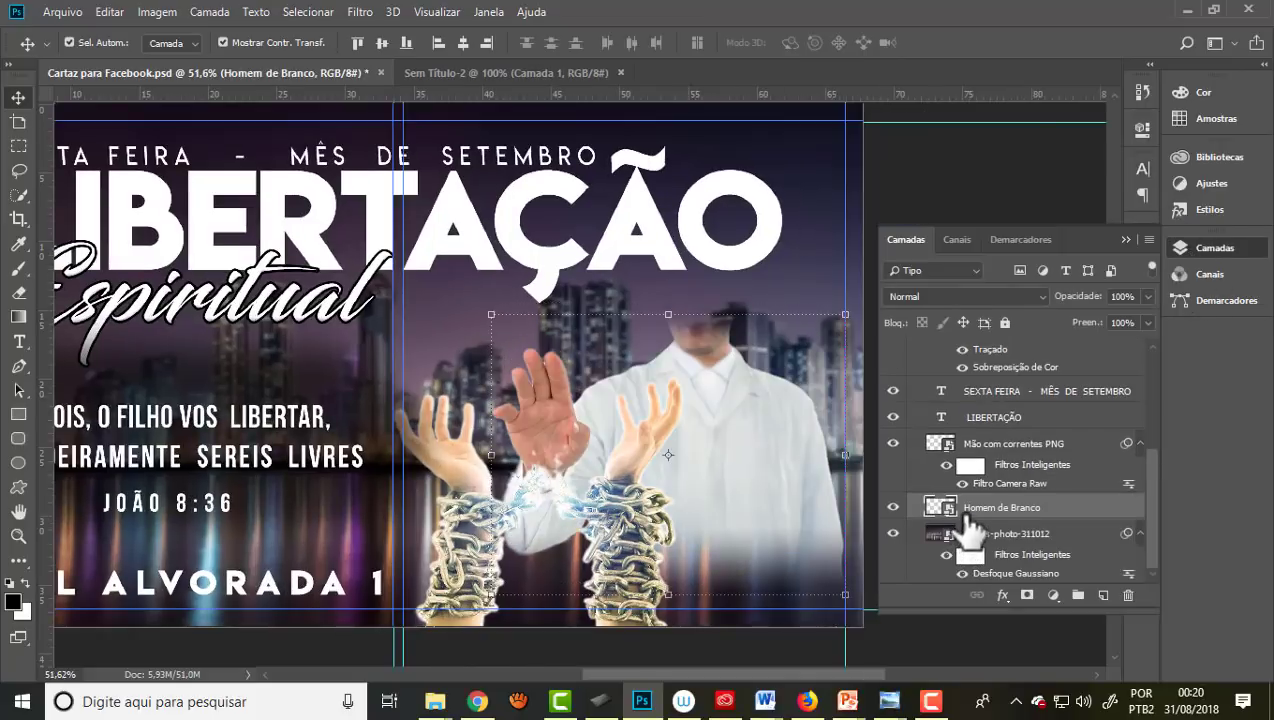
left_click(893, 507)
left_click(893, 507)
left_click(893, 533)
left_click(893, 533)
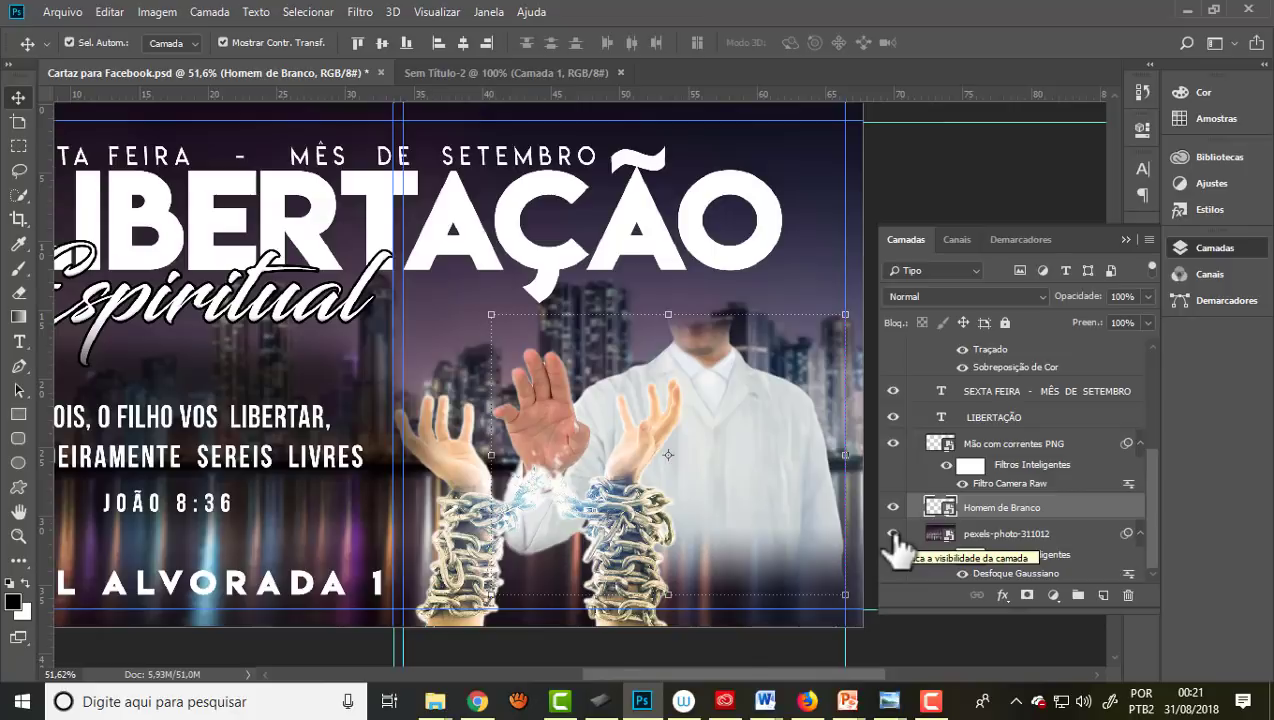
left_click(894, 445)
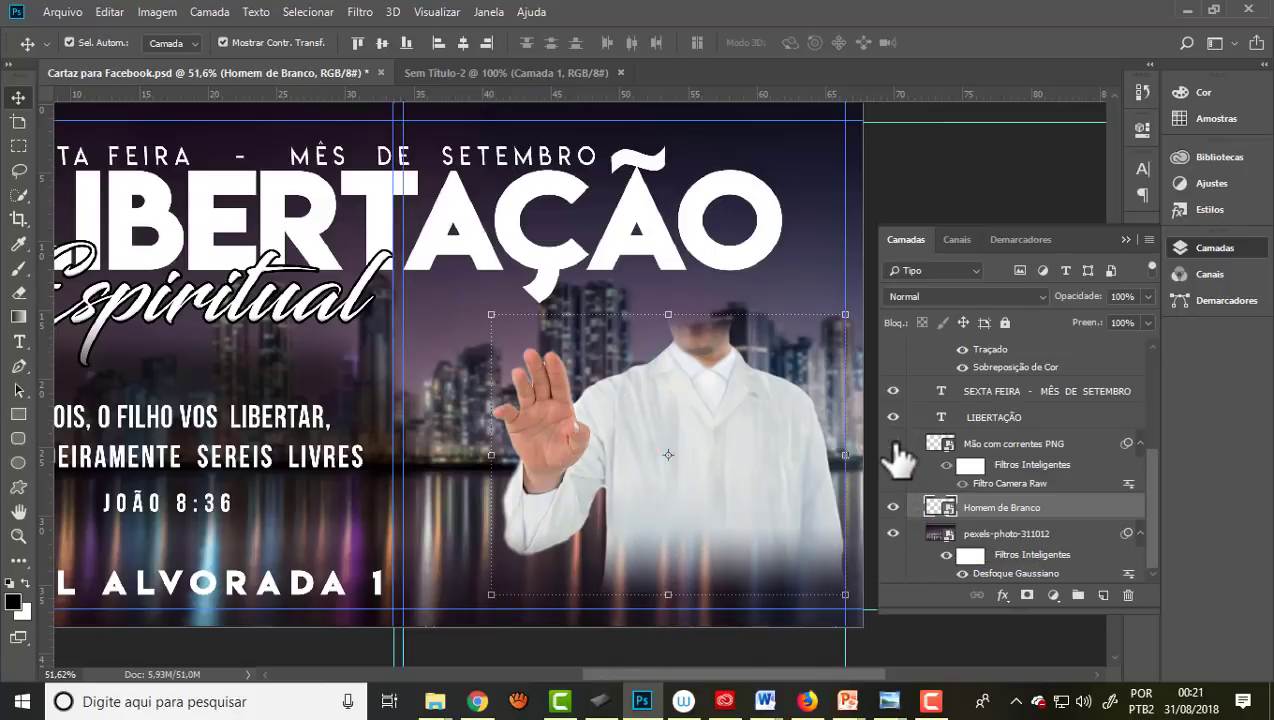
left_click(894, 445)
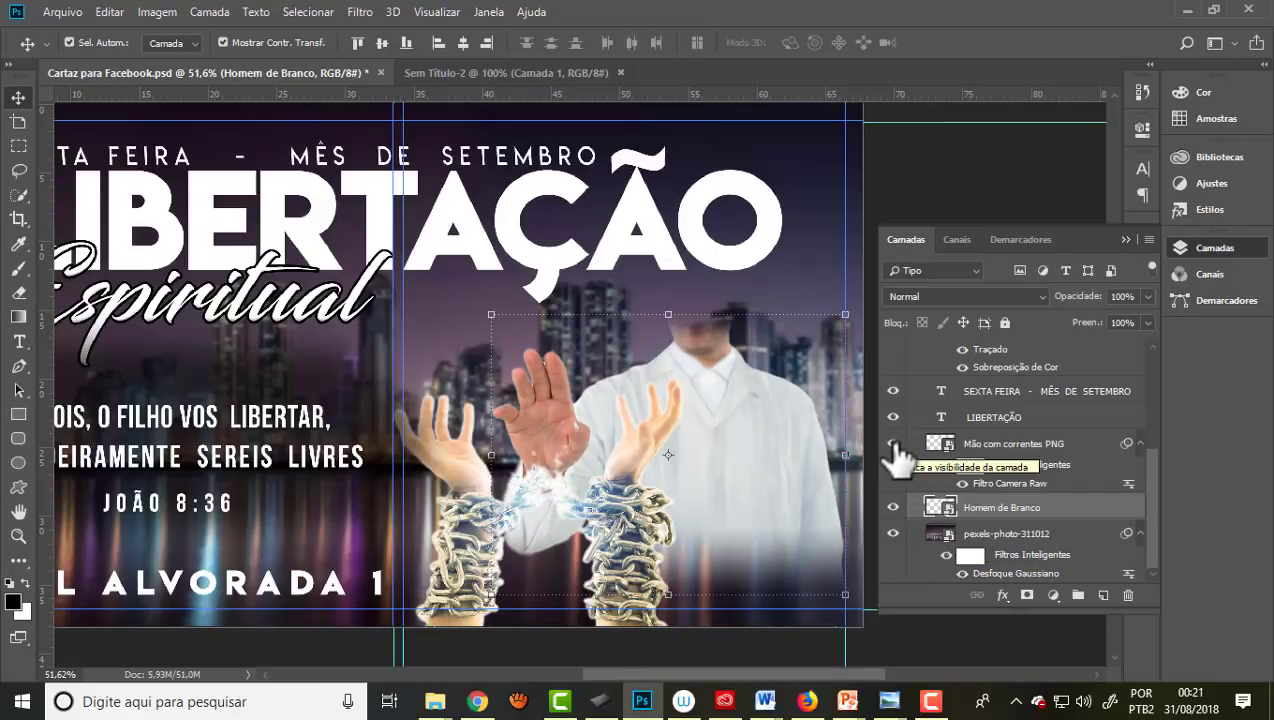
left_click(1064, 448)
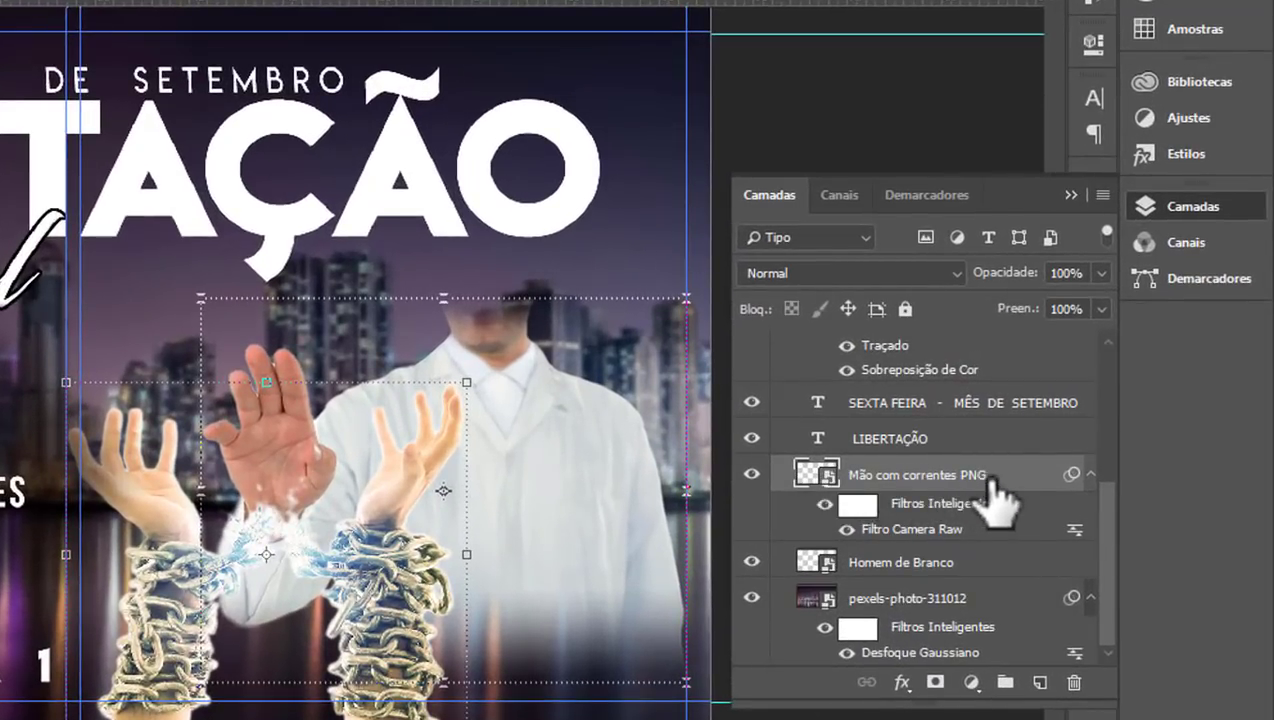
Step: Group the hands, Homem de Branco and pexels-photo-311012 as FUNDO and convert it to a smart object
left_click(918, 562, "shift")
left_click(905, 600, "shift")
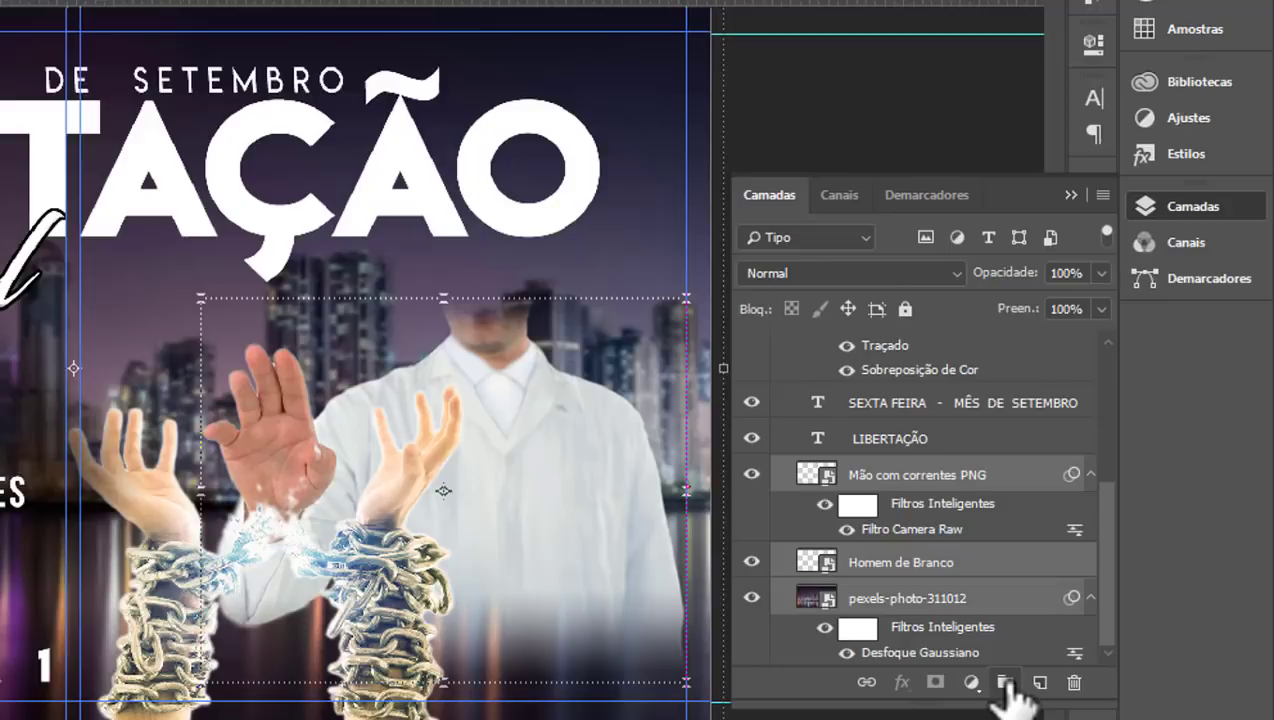
left_click(1005, 683)
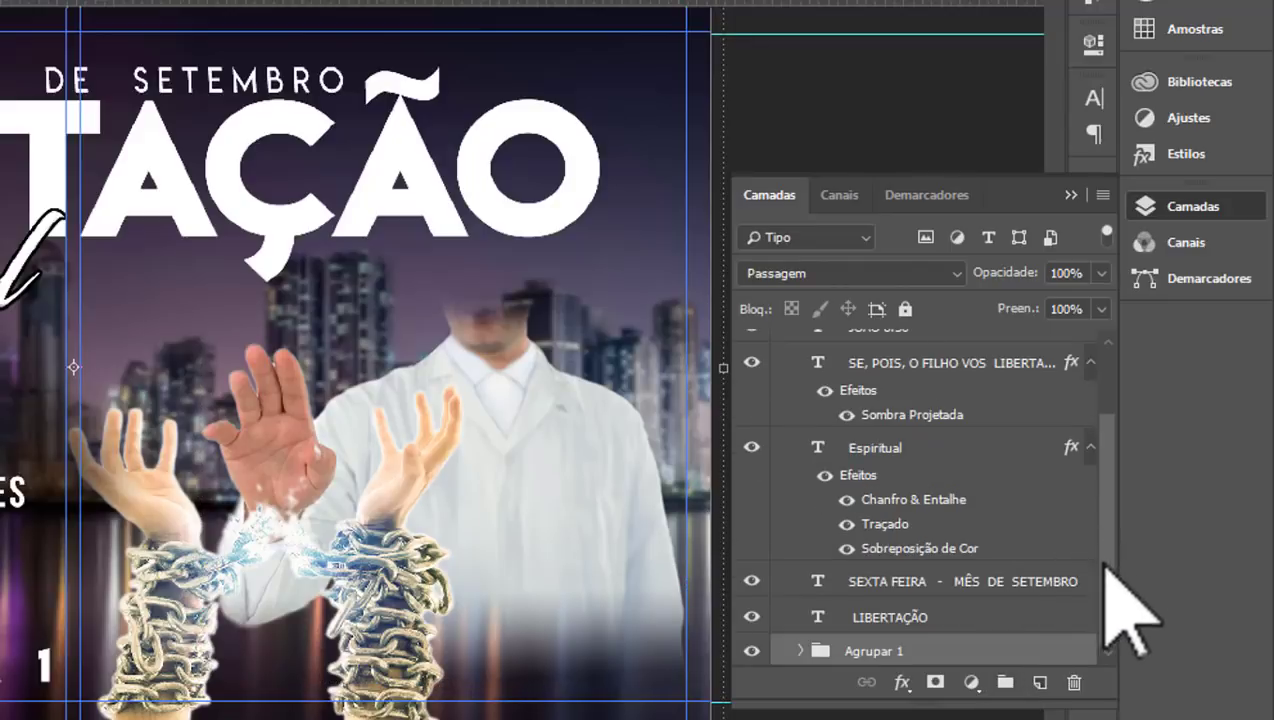
left_click(751, 651)
left_click(751, 651)
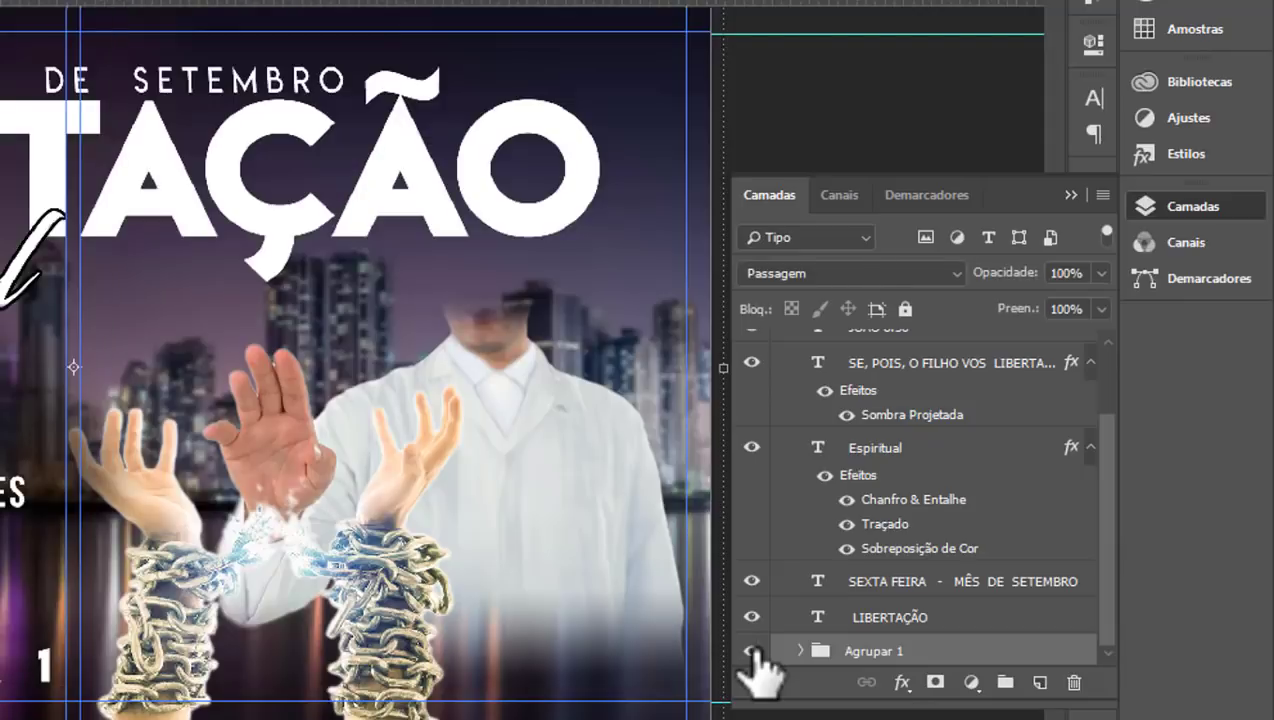
double_click(864, 652)
type("FUNDO")
key("Return")
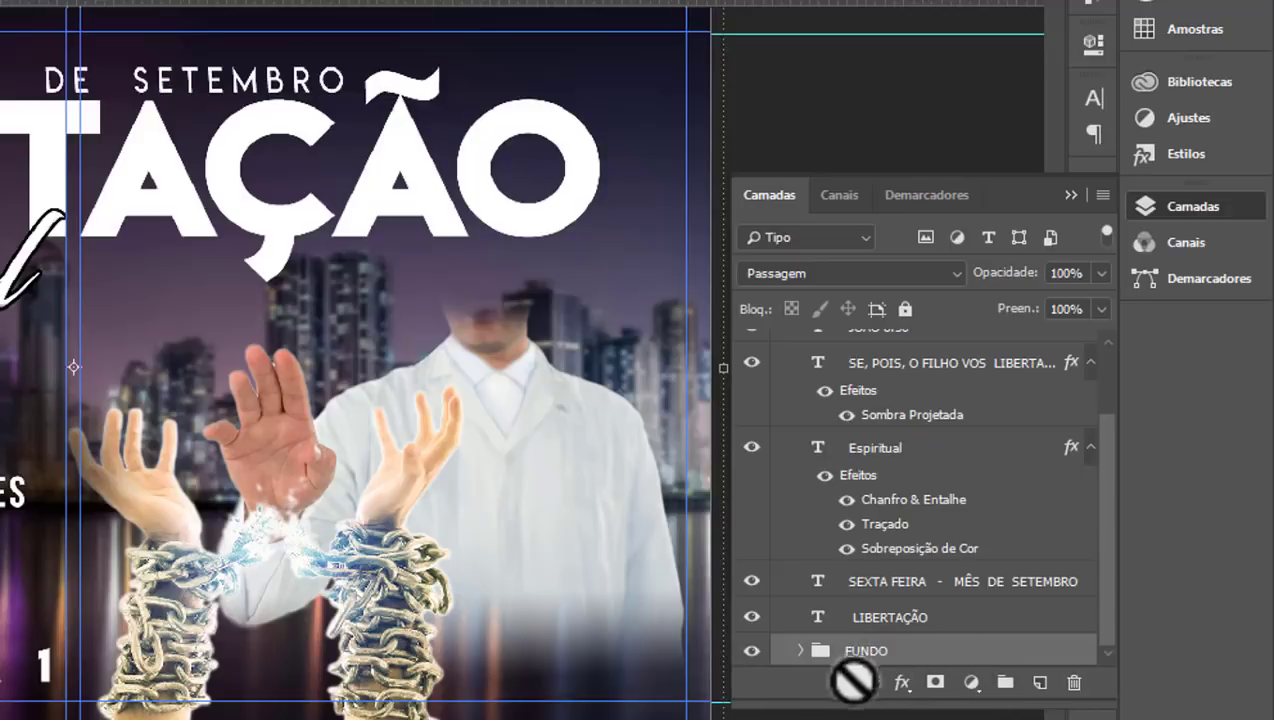
right_click(905, 655)
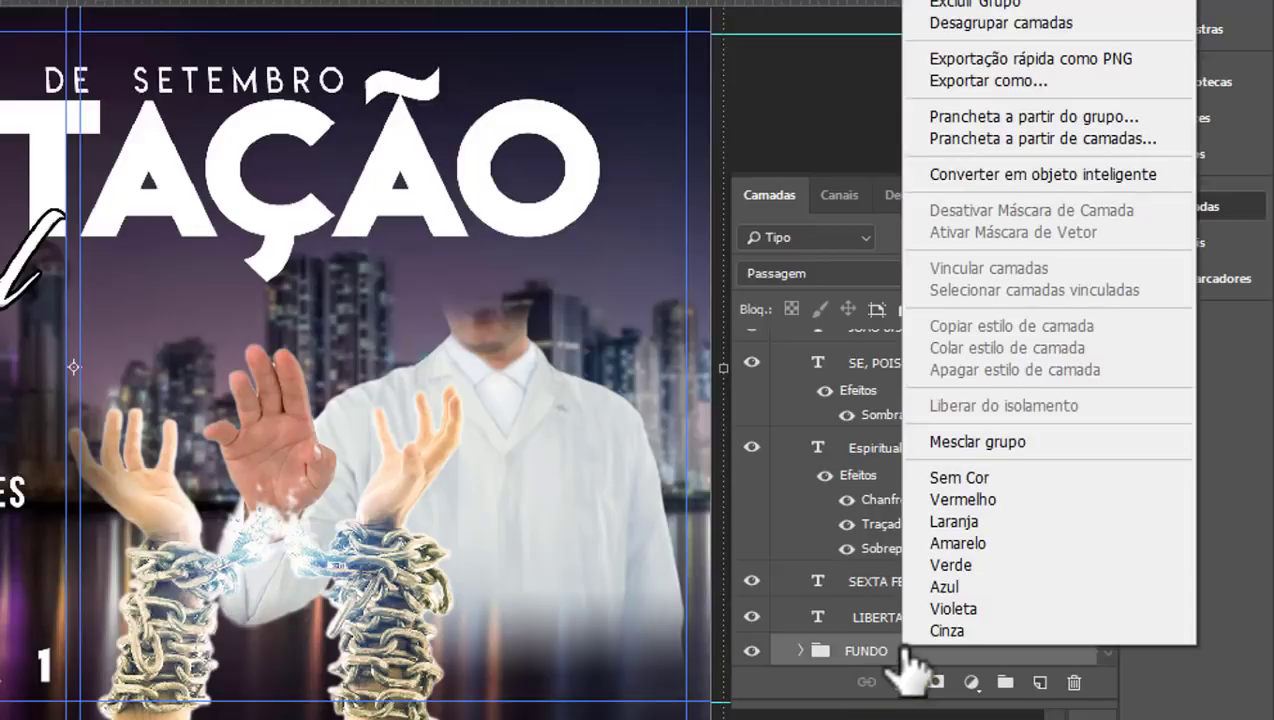
left_click(1061, 176)
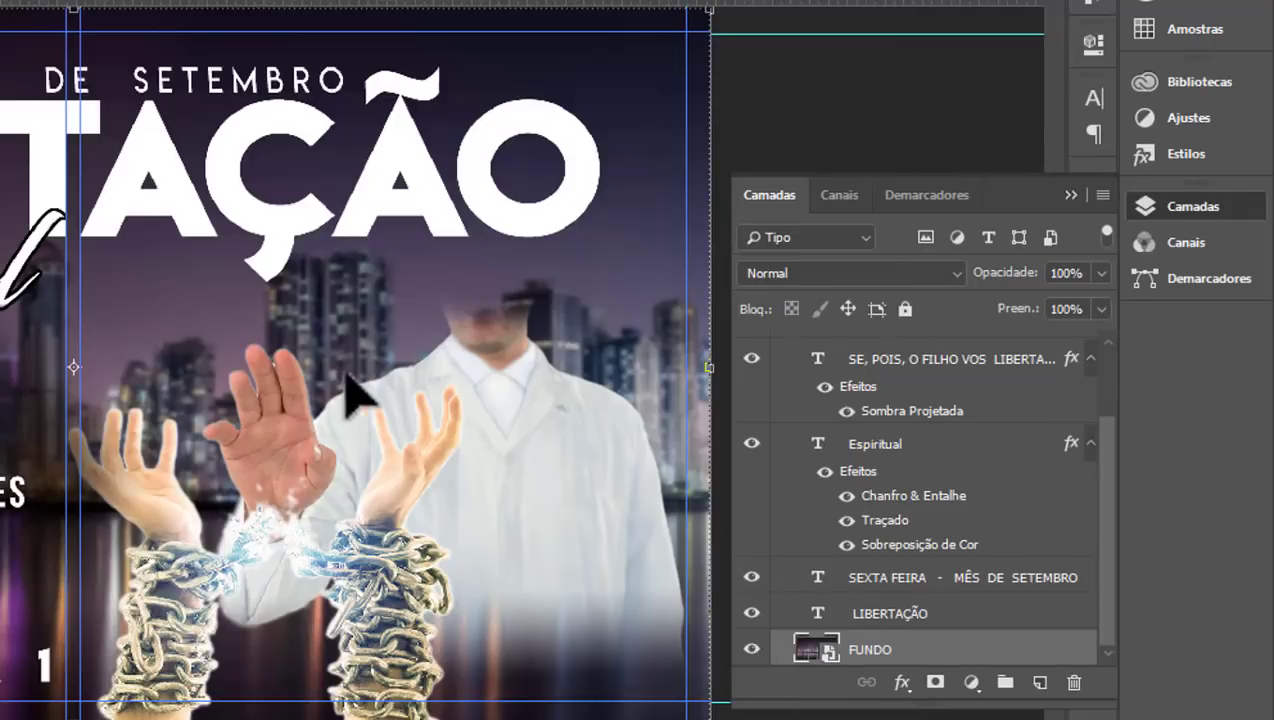
Step: Open the FUNDO smart object and expand its group to review the inner layers
double_click(815, 650)
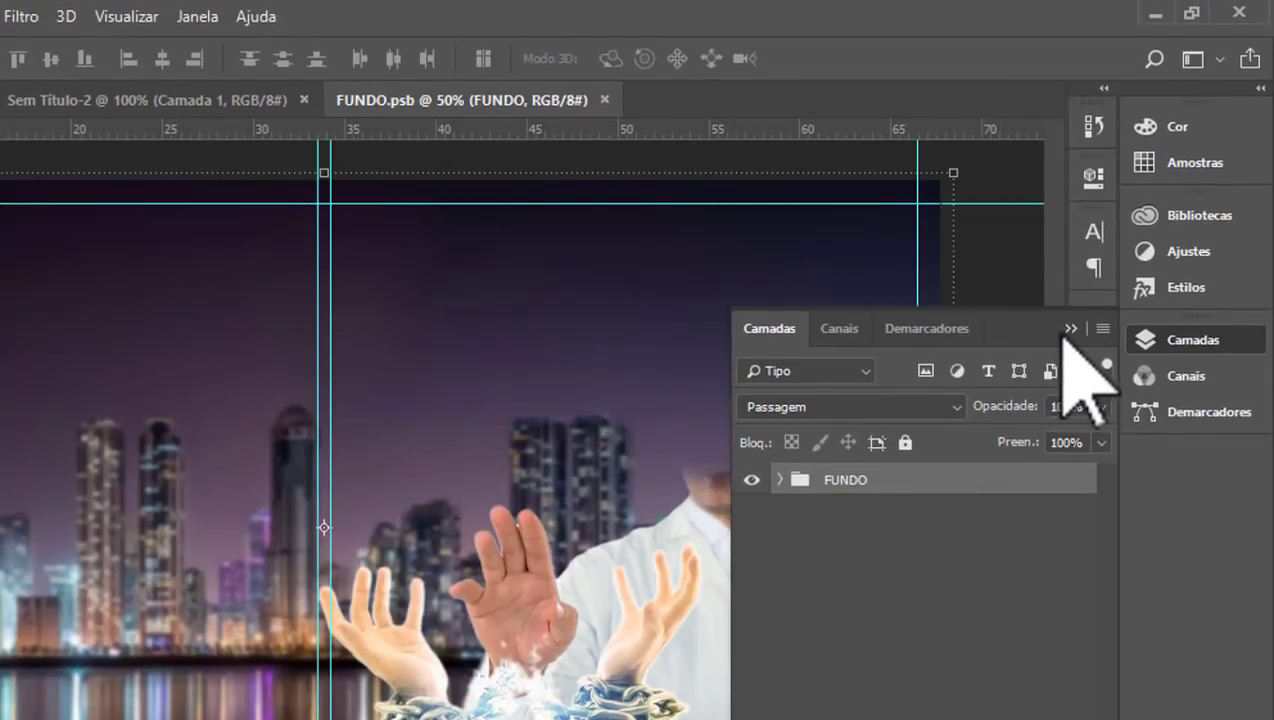
left_click(1066, 330)
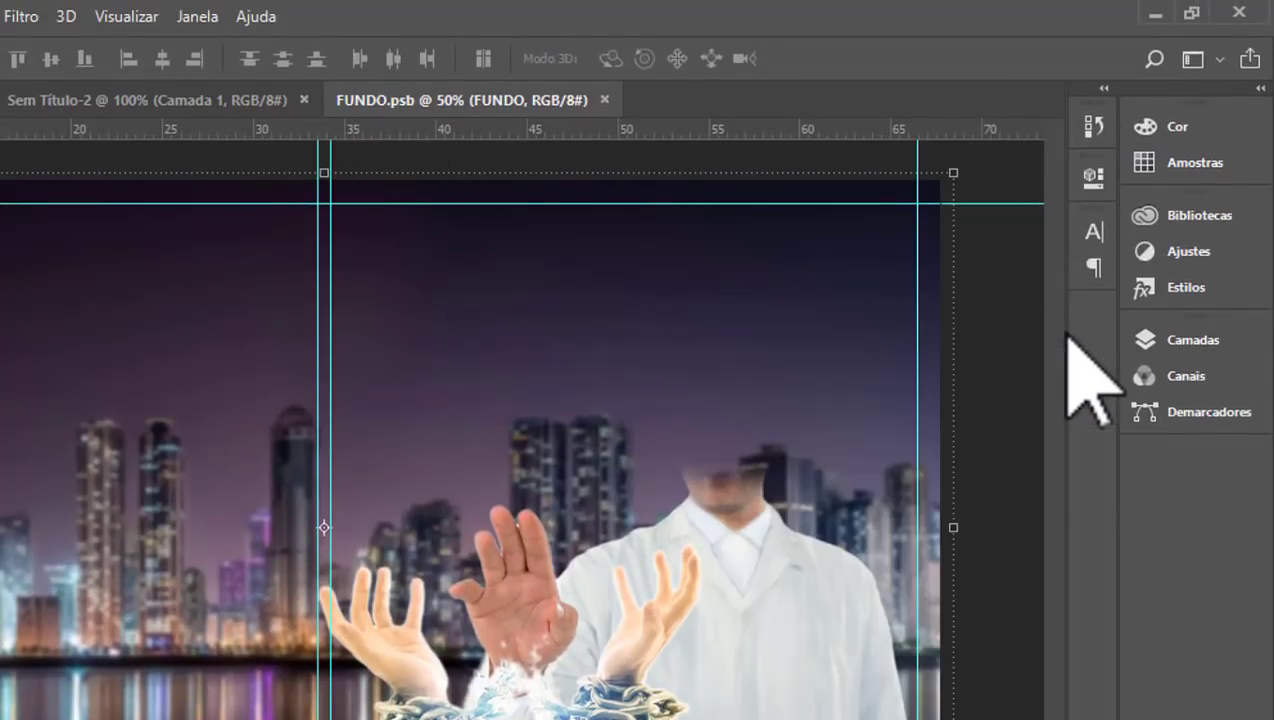
left_click(1157, 338)
left_click(780, 480)
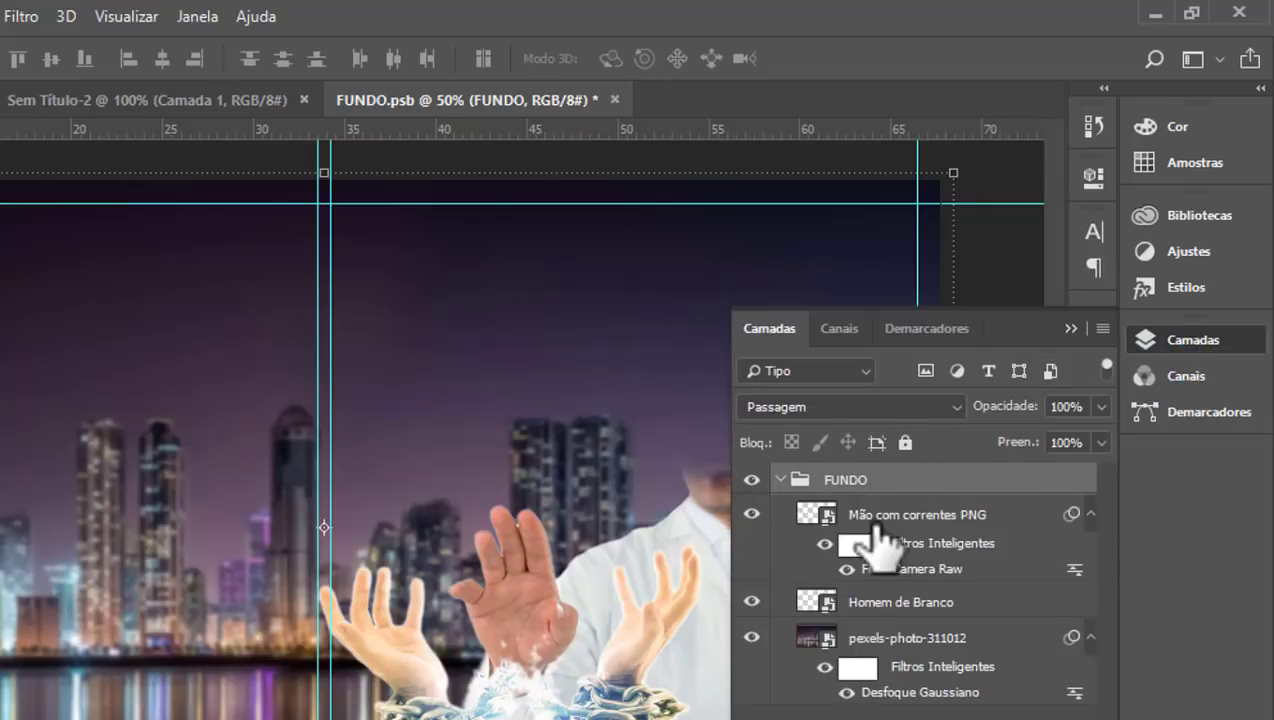
left_click_drag(850, 548, 862, 610)
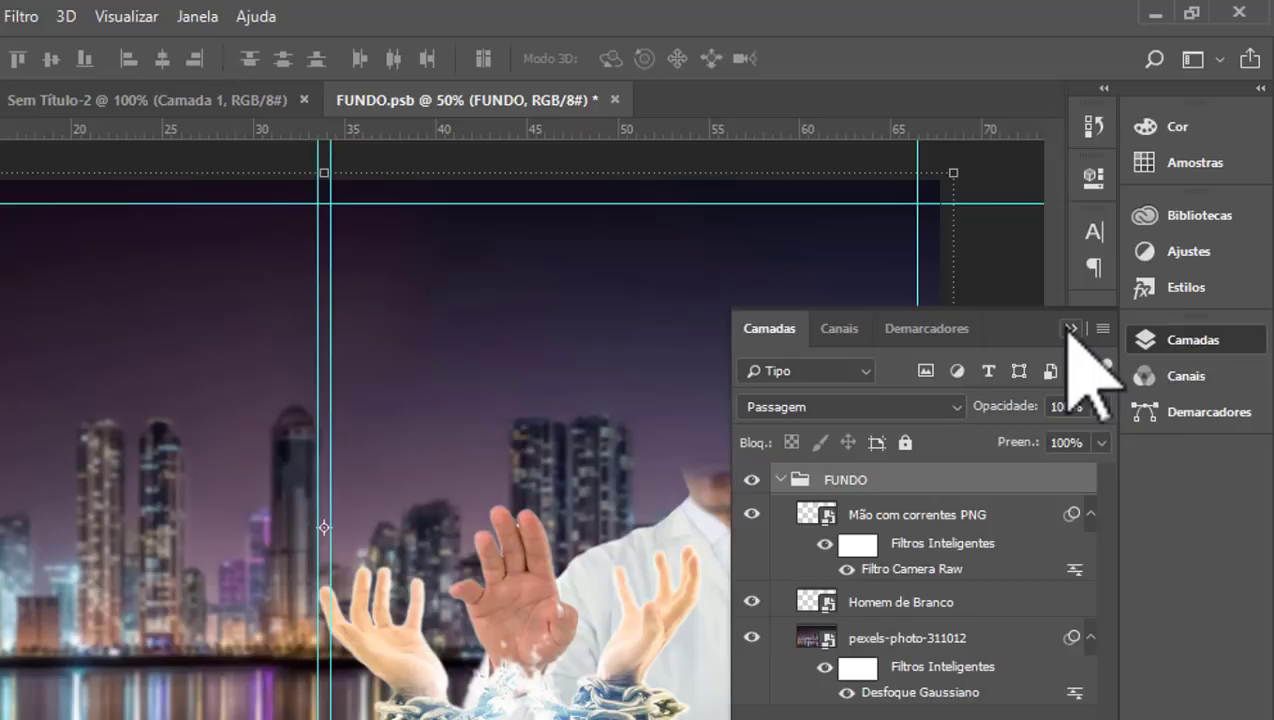
left_click(780, 480)
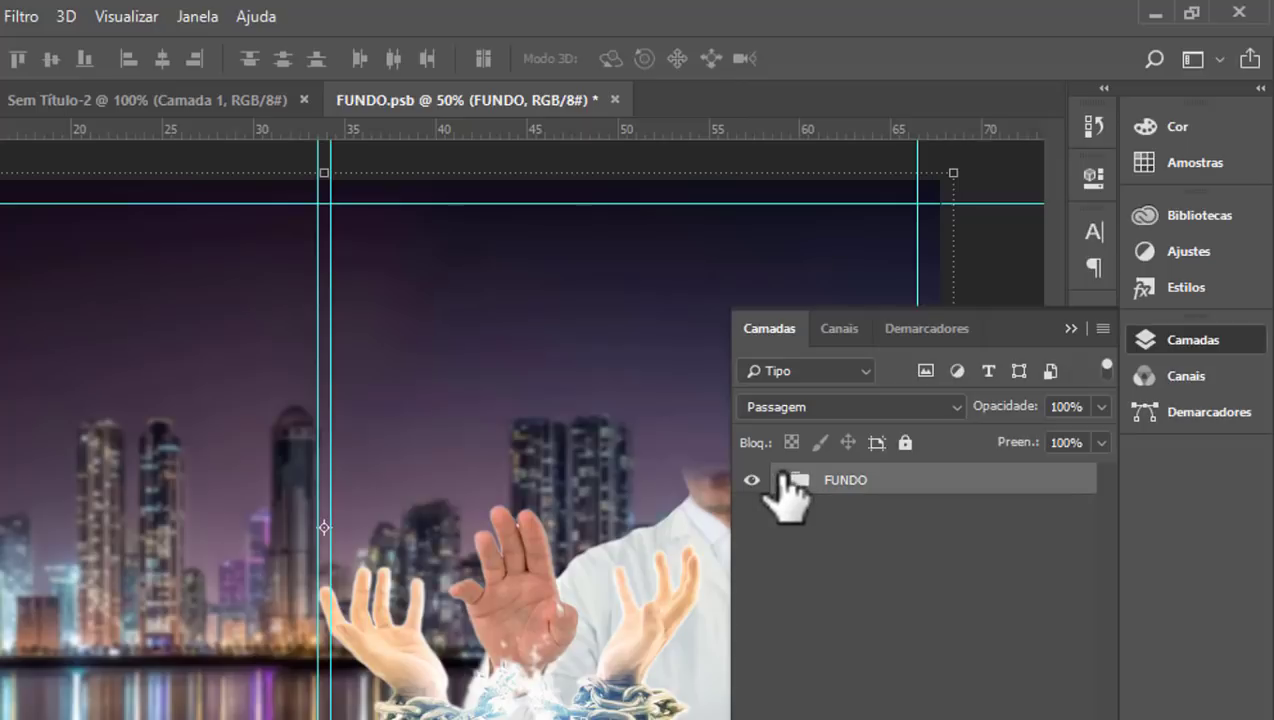
left_click(780, 480)
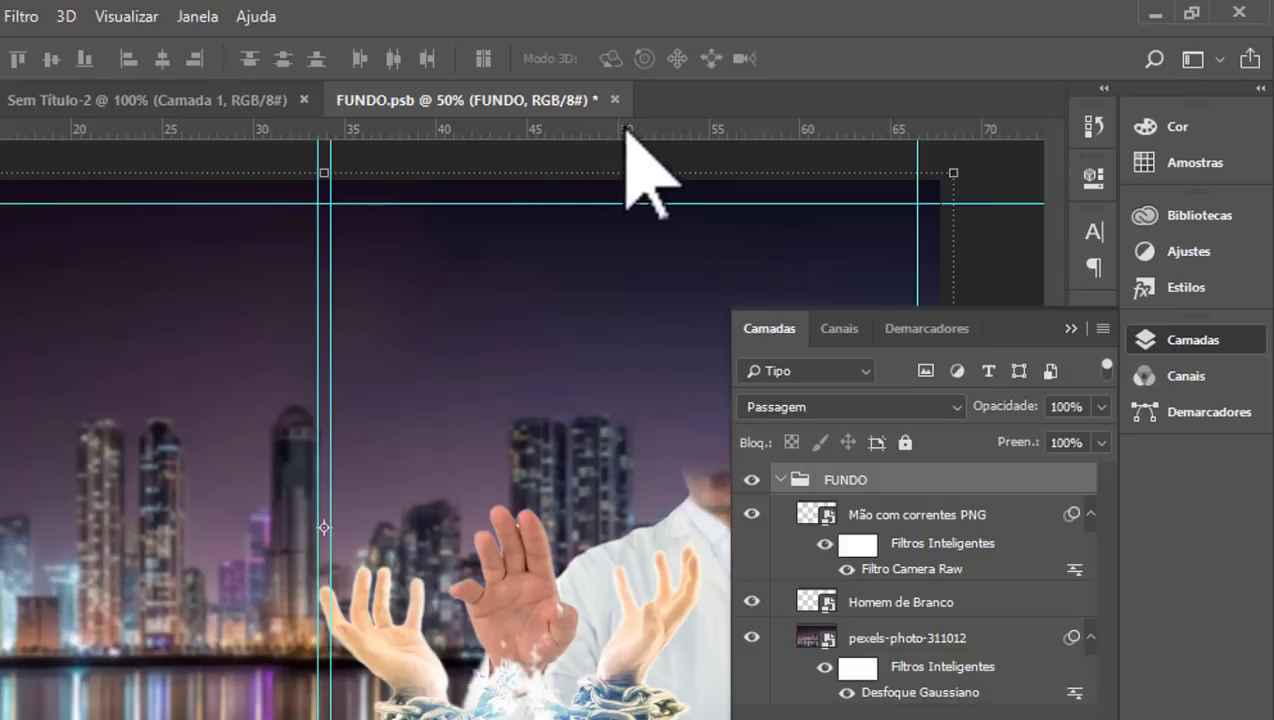
Step: Close FUNDO.psb without saving and return to the poster's Filtro menu
left_click(615, 100)
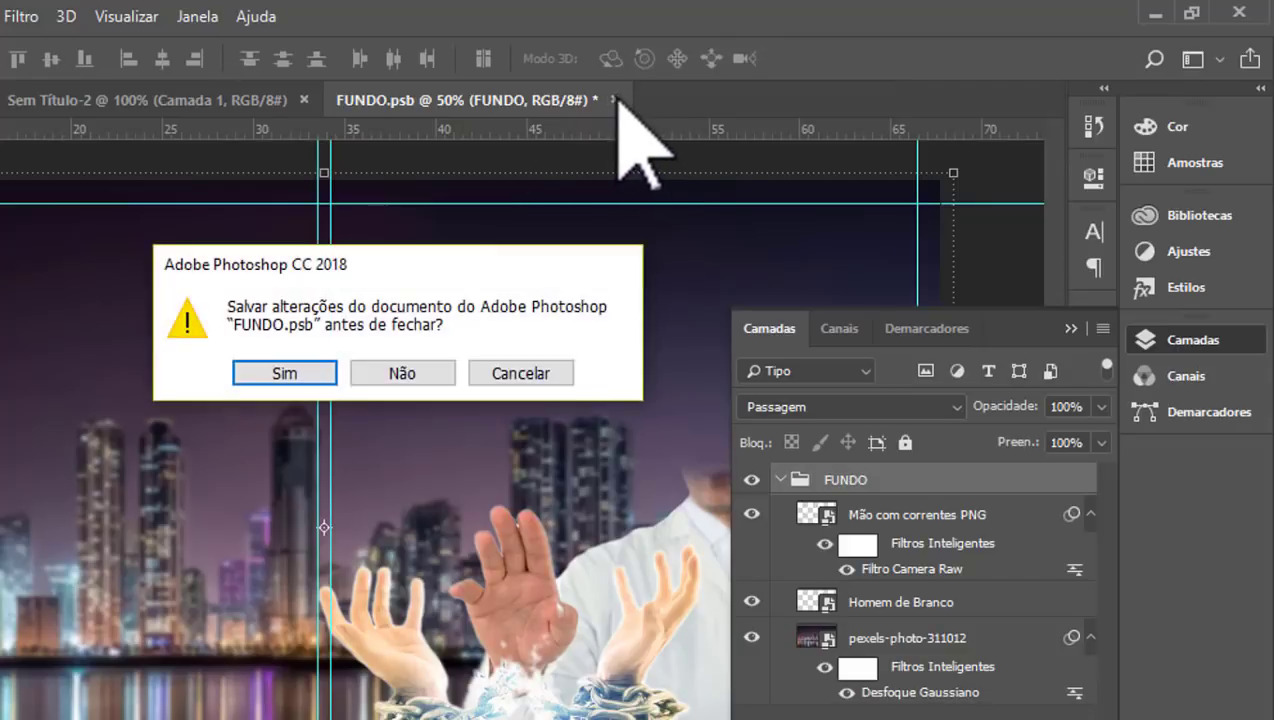
left_click(415, 372)
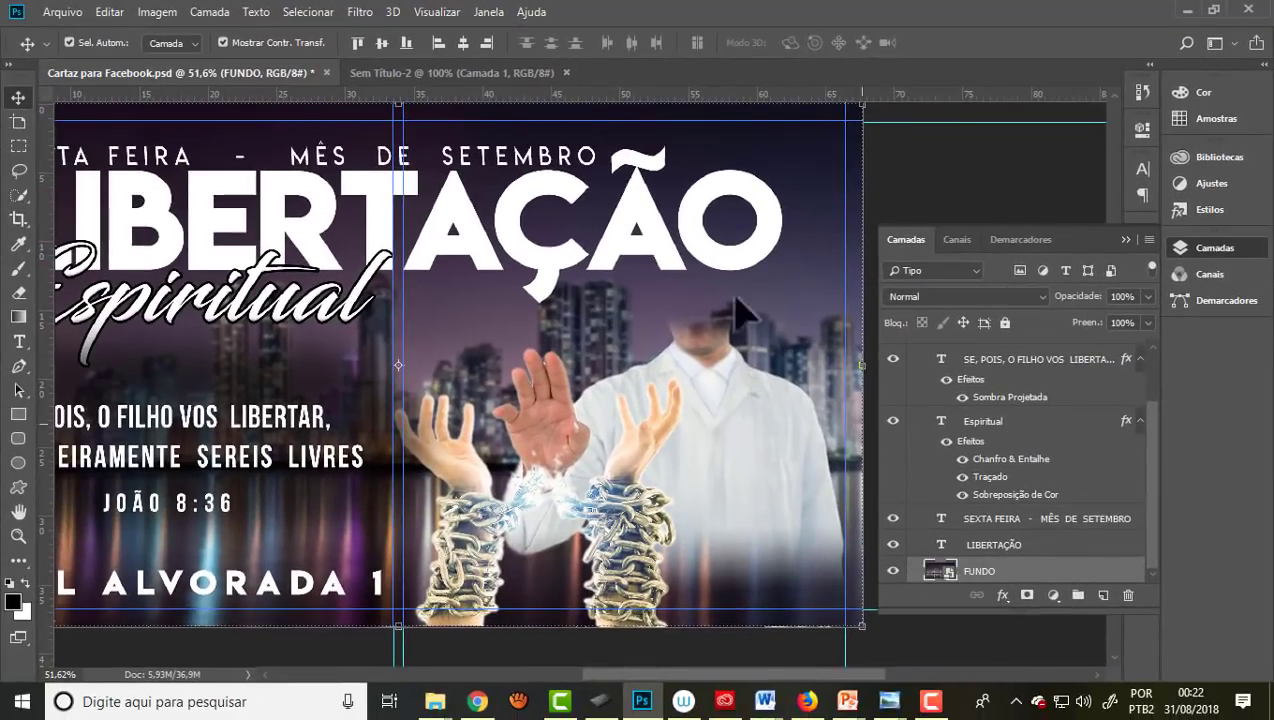
left_click(360, 12)
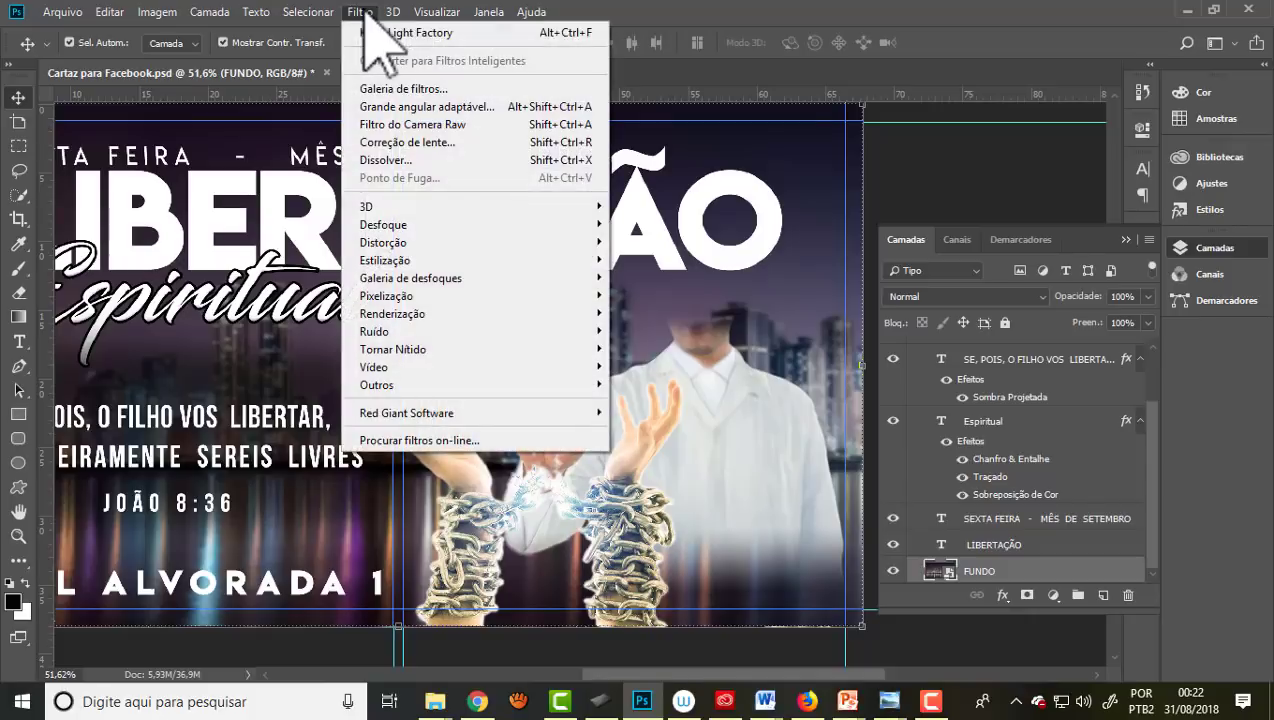
mouse_move(296, 611)
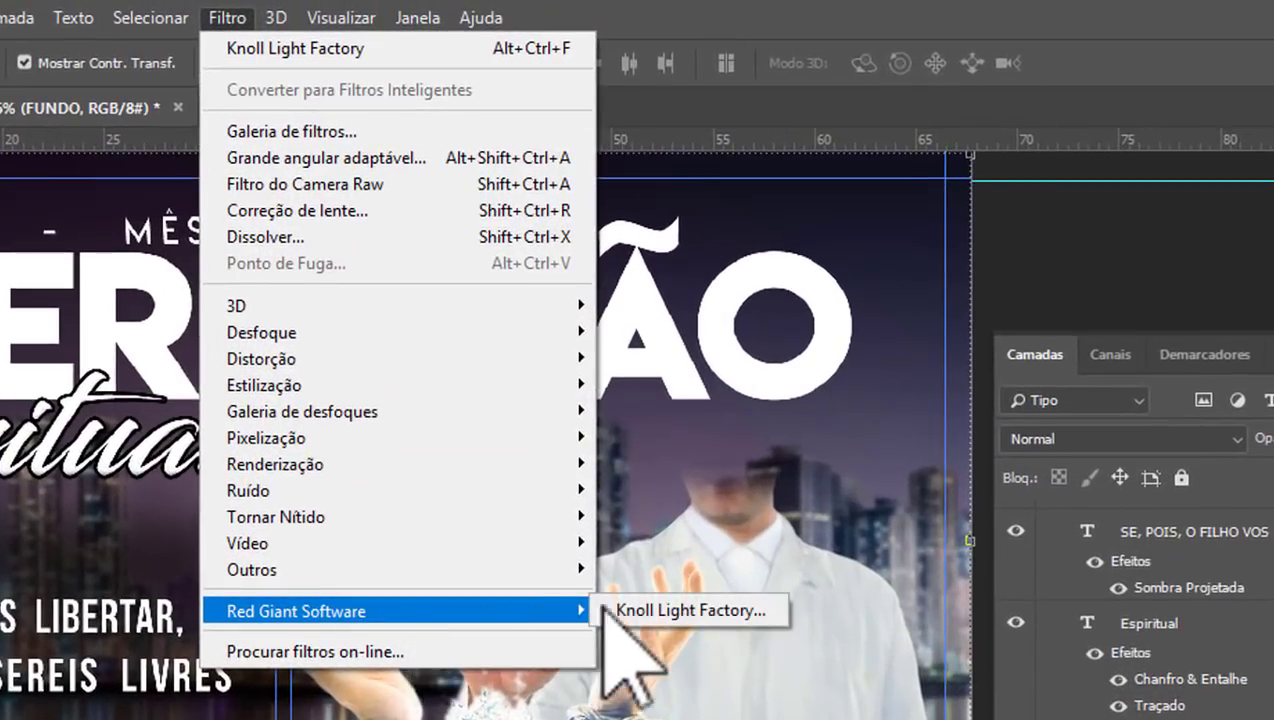
Step: Add a Knoll Light Factory flare on FUNDO centred on the man's head, scaled to 0,26
left_click(706, 610)
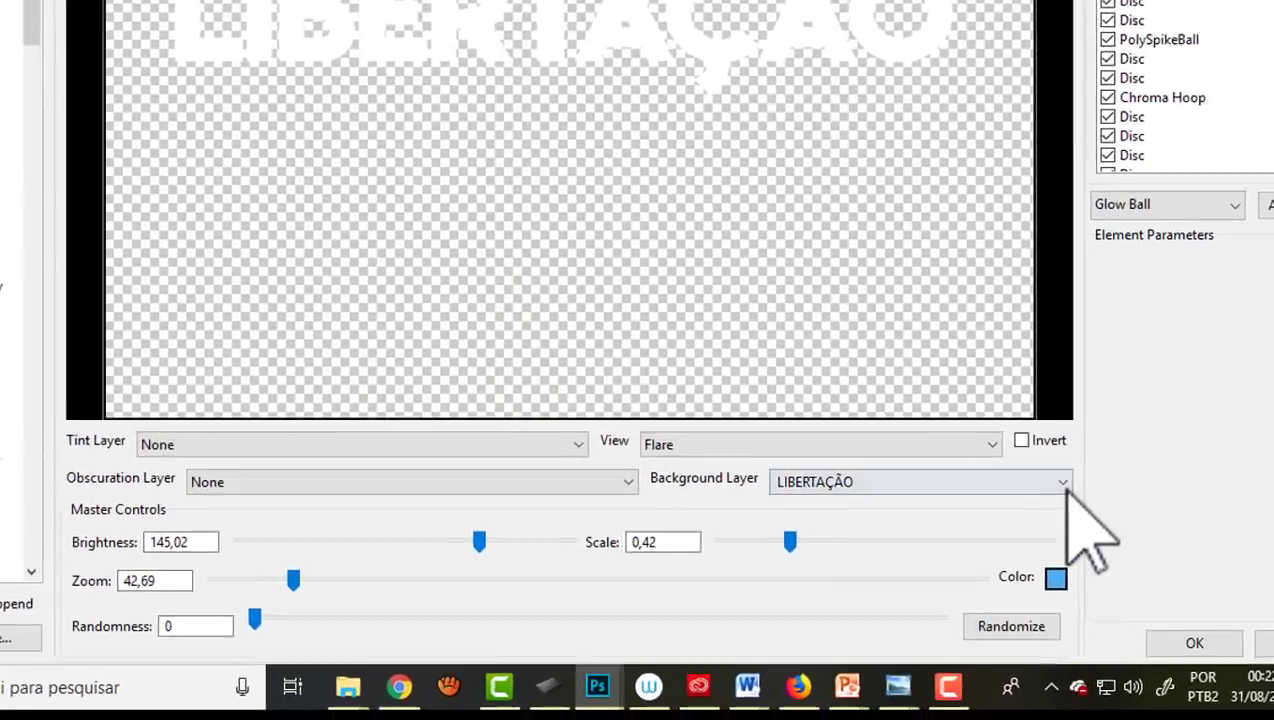
left_click(1062, 483)
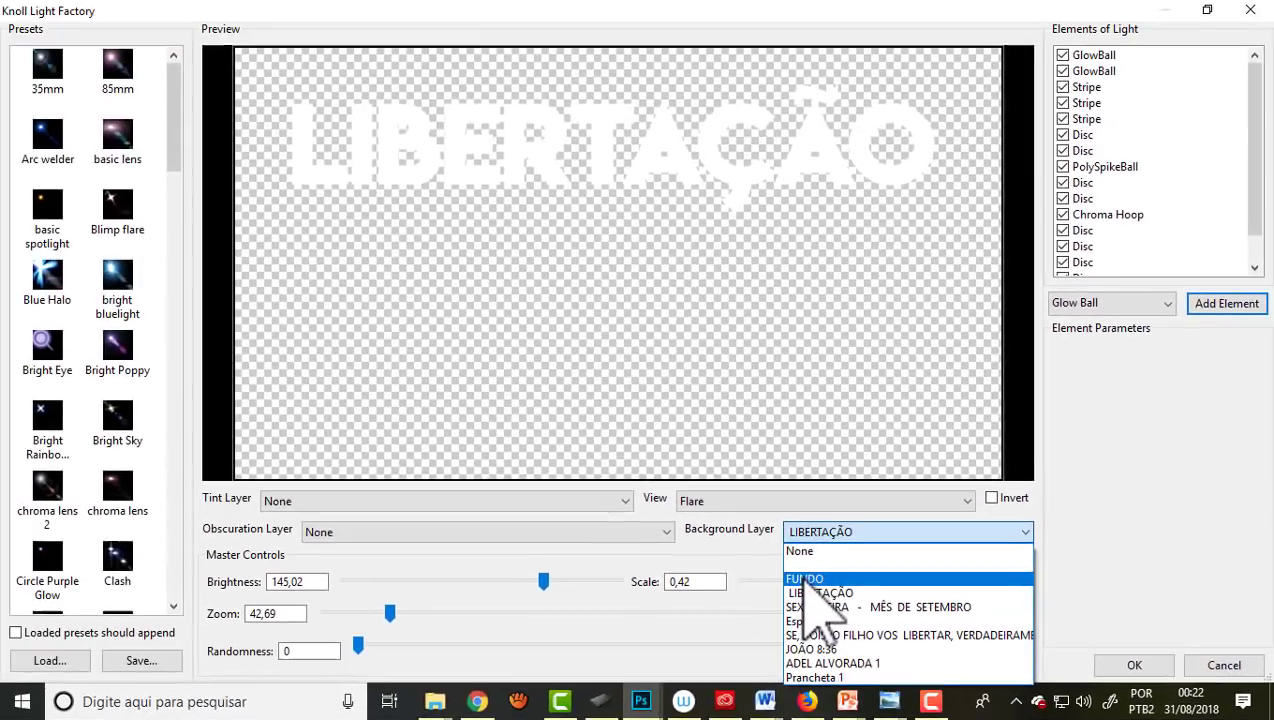
left_click(805, 580)
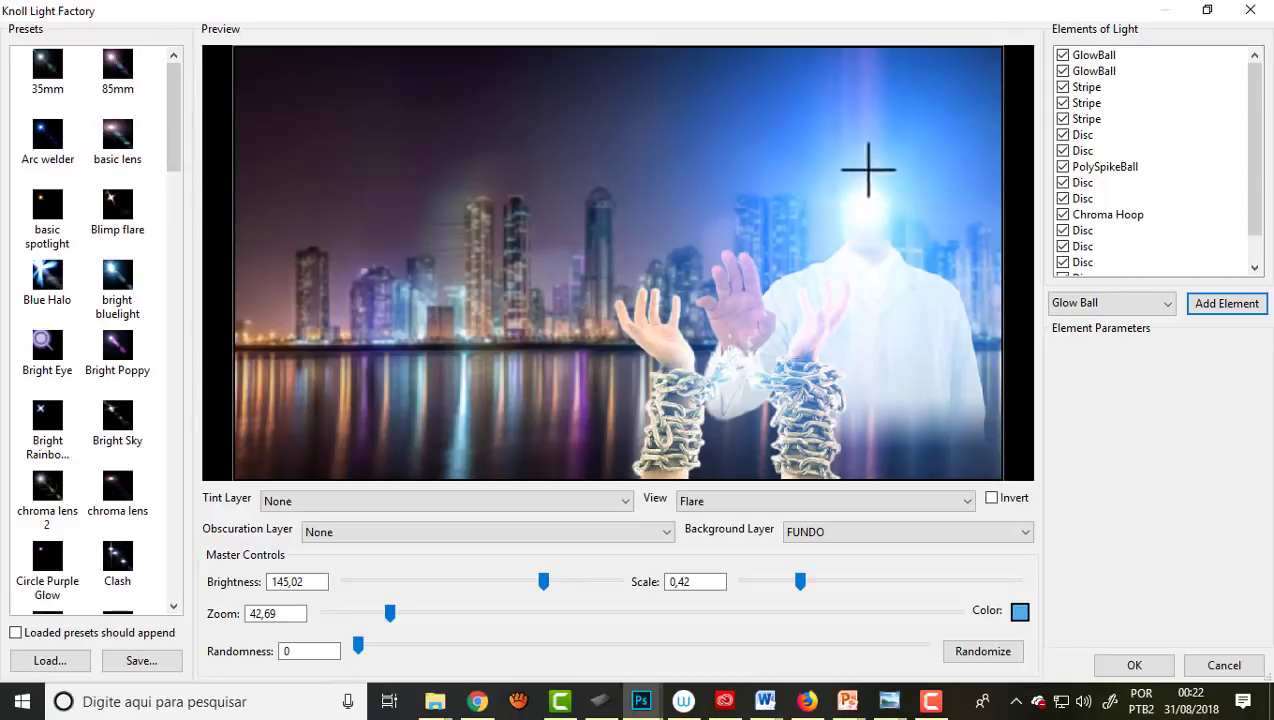
mouse_move(867, 175)
left_mouse_down()
mouse_move(514, 210)
mouse_move(475, 270)
mouse_move(378, 142)
mouse_move(825, 156)
mouse_move(859, 213)
mouse_move(872, 157)
mouse_move(882, 213)
mouse_move(762, 165)
mouse_move(887, 100)
mouse_move(890, 23)
mouse_move(873, 336)
mouse_move(867, 223)
left_mouse_up()
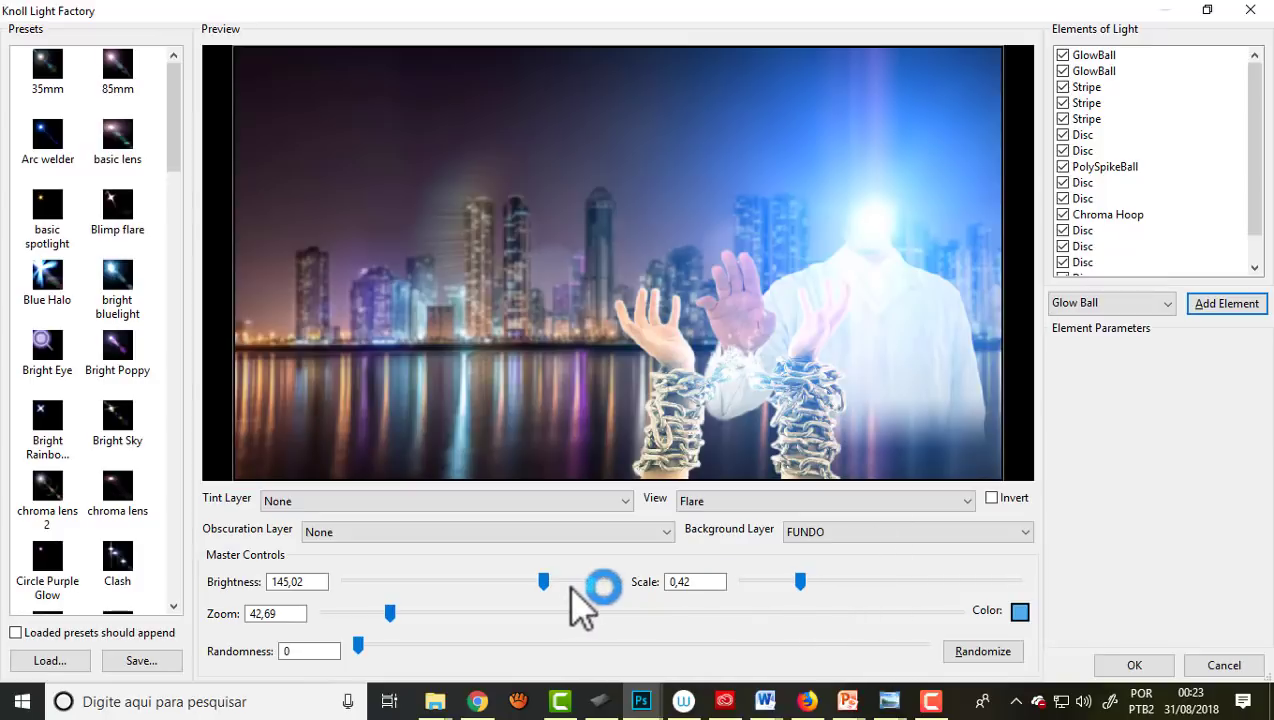
left_click_drag(801, 588, 779, 581)
mouse_move(884, 208)
left_mouse_down()
mouse_move(859, 148)
mouse_move(868, 183)
left_mouse_up()
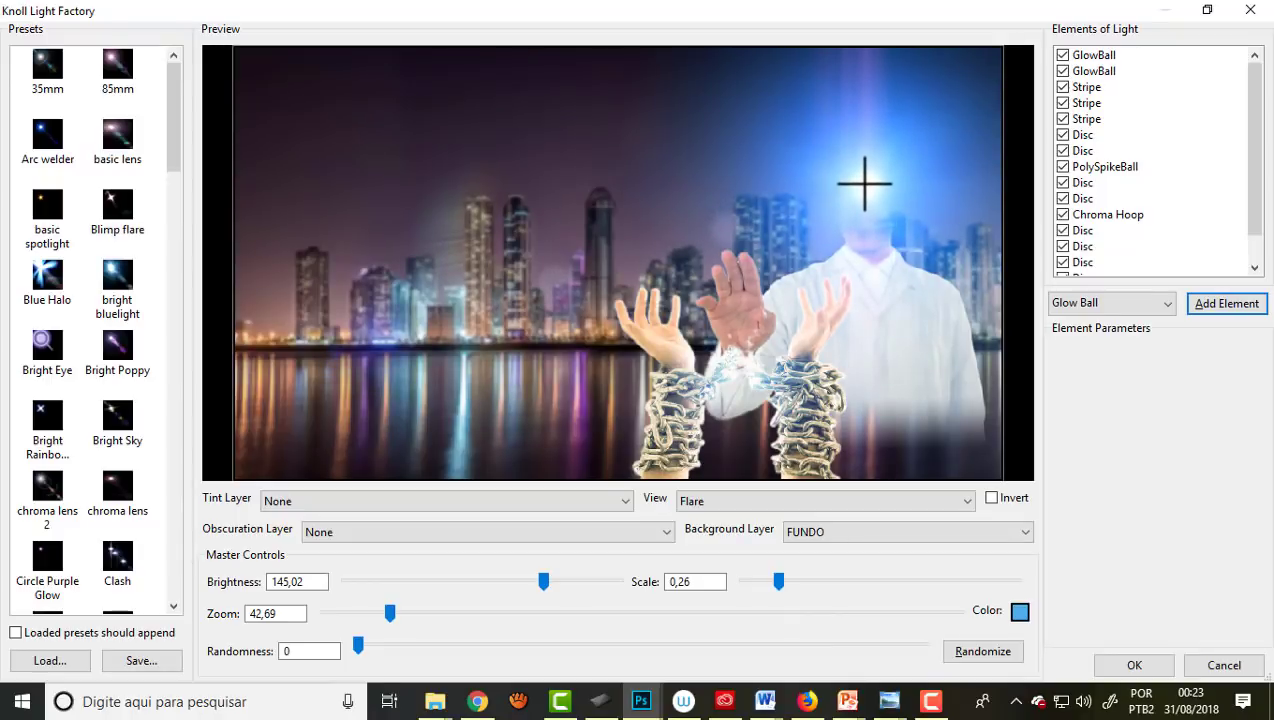
left_click_drag(870, 186, 869, 201)
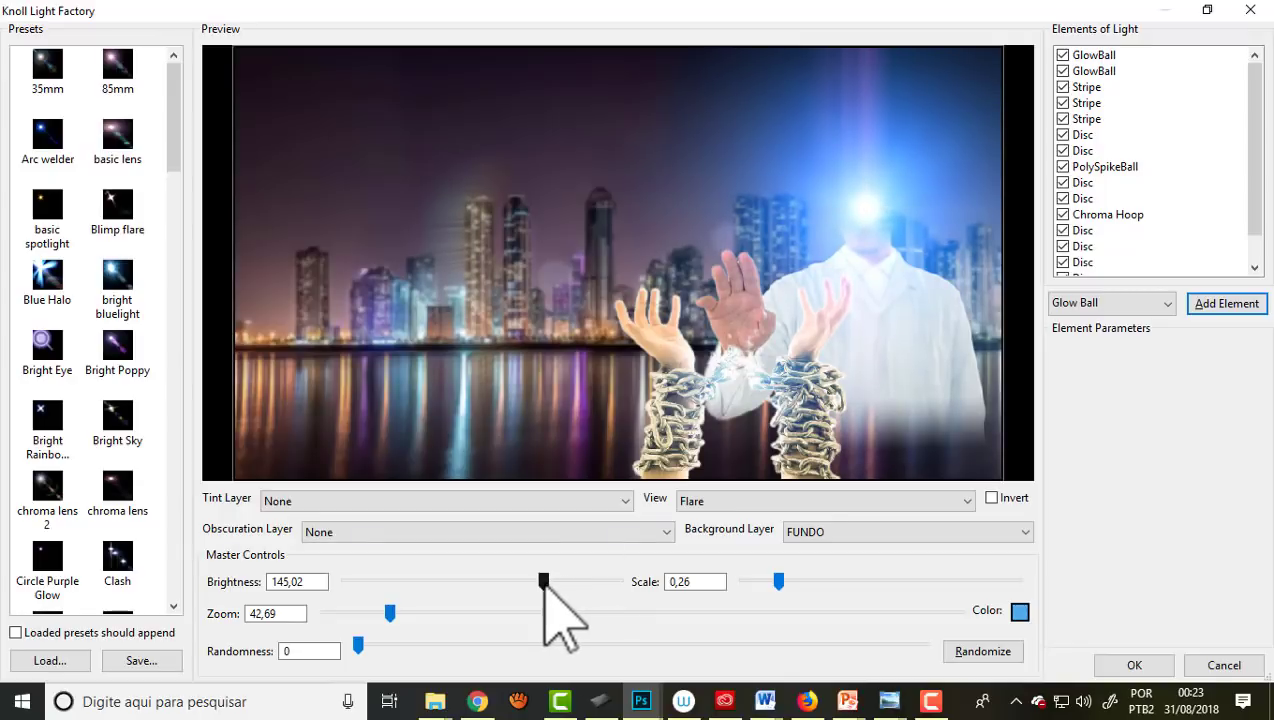
mouse_move(543, 581)
left_mouse_down()
mouse_move(478, 580)
mouse_move(563, 580)
mouse_move(525, 577)
left_mouse_up()
left_click_drag(779, 581, 808, 584)
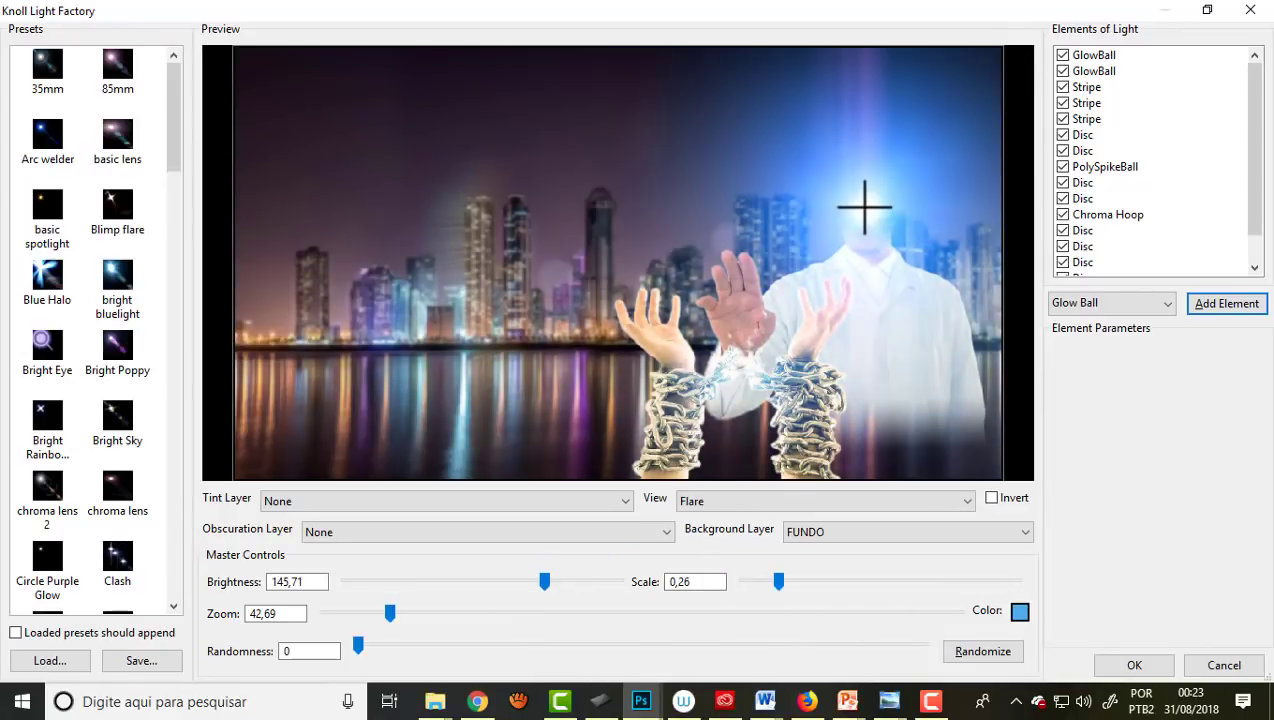
left_click(1125, 664)
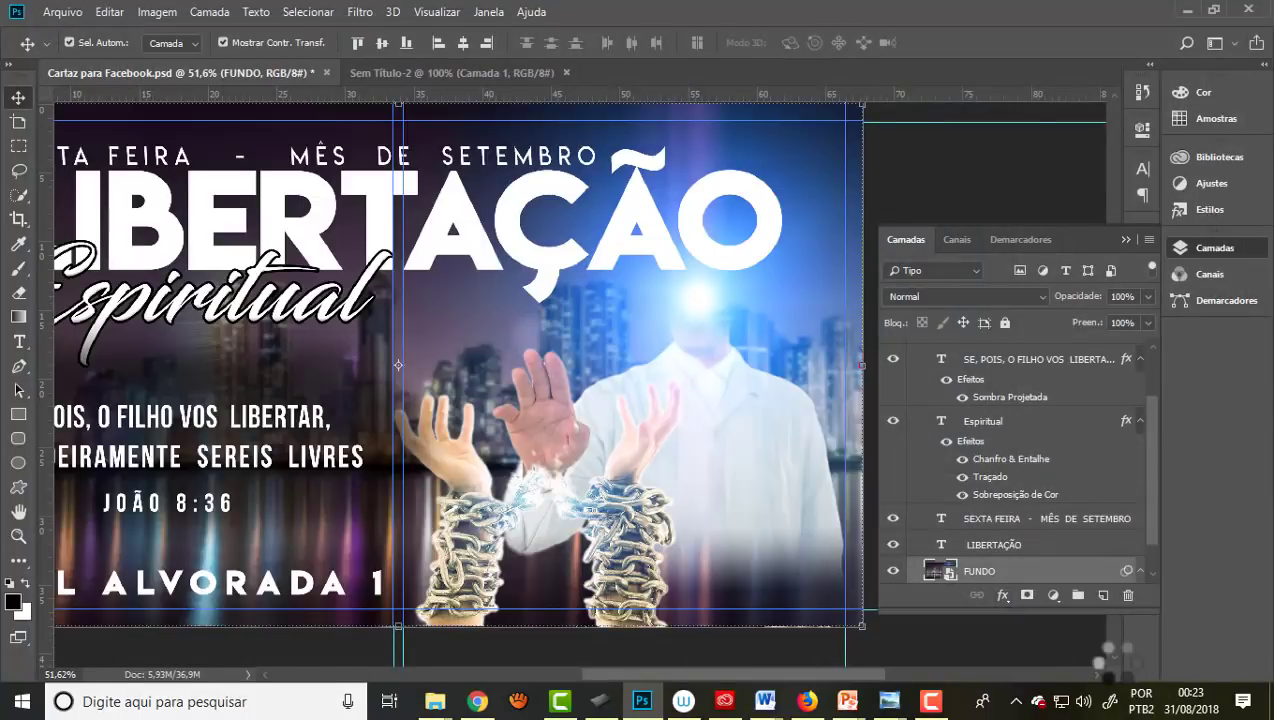
Step: Start another Knoll Light Factory flare with reduced scale and brightness
scroll(668, 315, "down", 2)
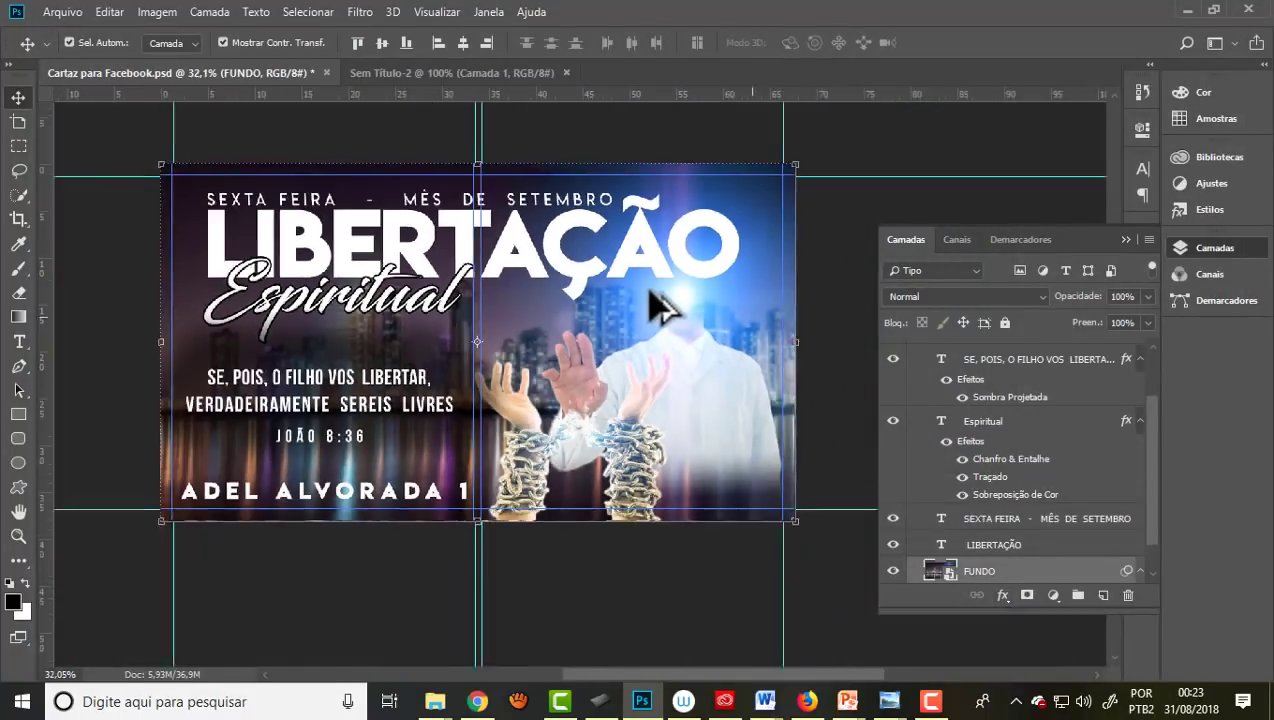
scroll(660, 305, "down", 1)
scroll(600, 418, "up", 2)
scroll(603, 415, "up", 1)
scroll(600, 418, "up", 1)
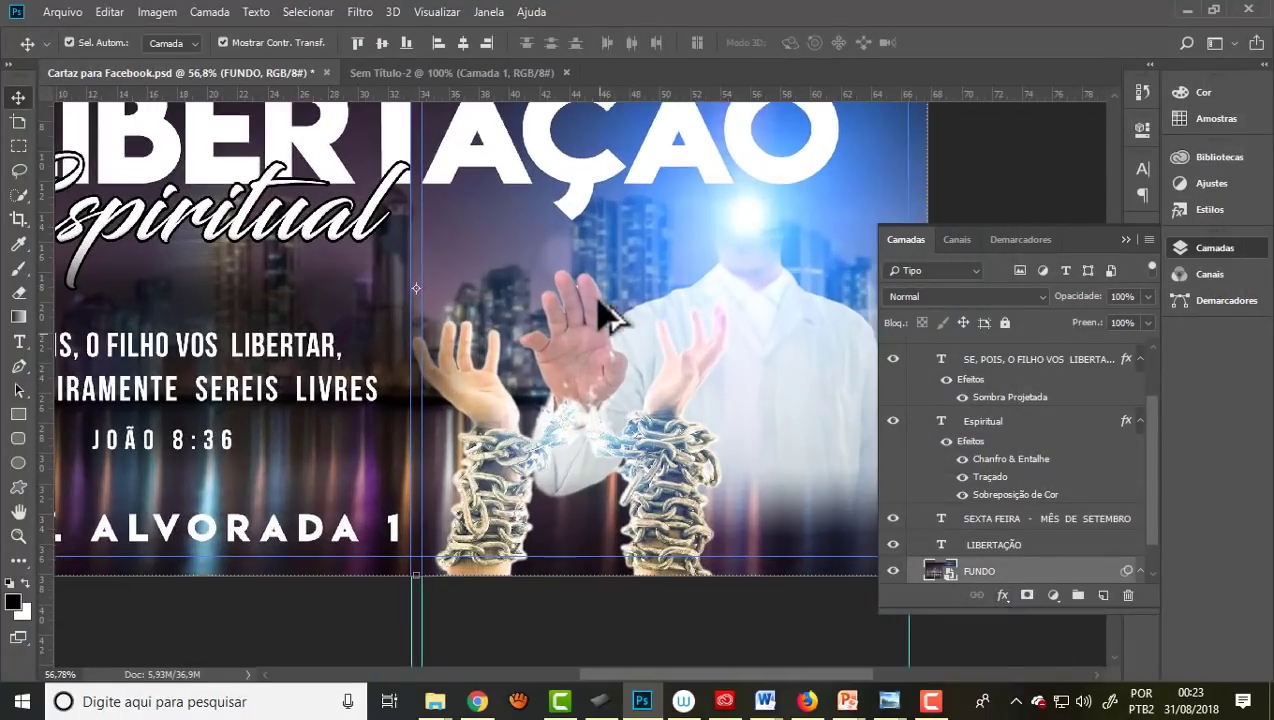
scroll(588, 279, "up", 2)
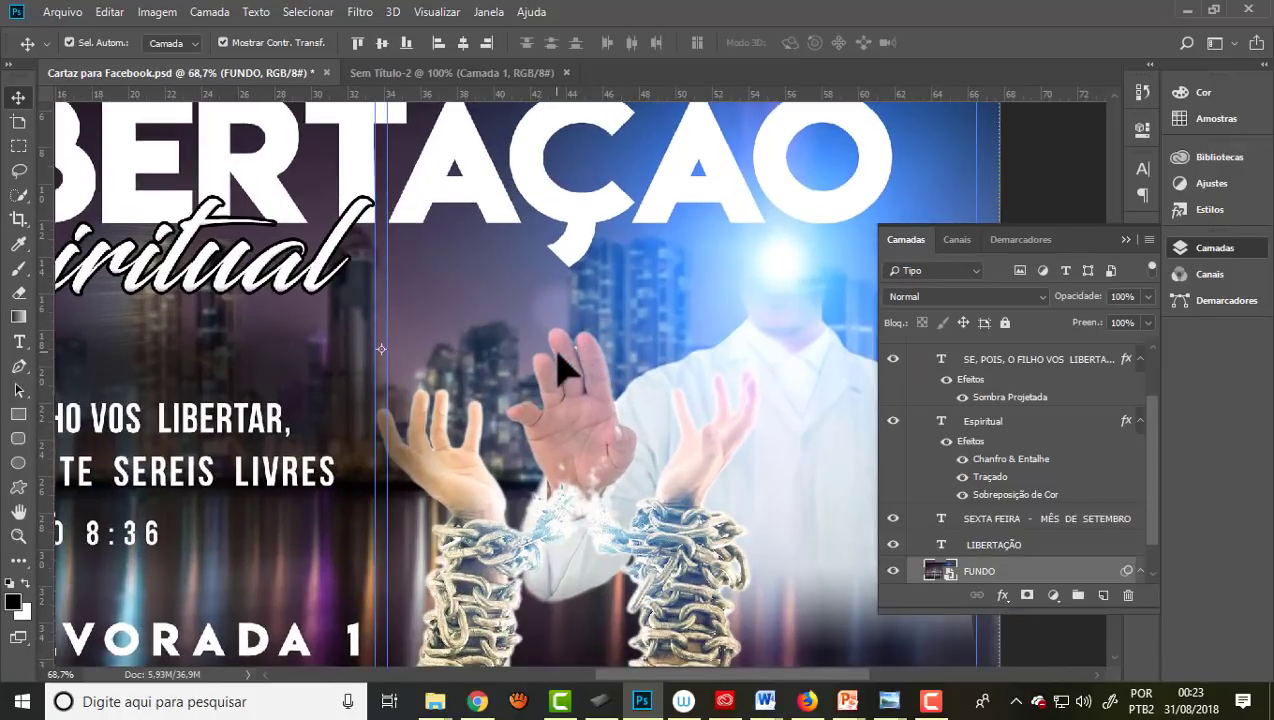
scroll(563, 489, "down", 2)
scroll(580, 518, "up", 2)
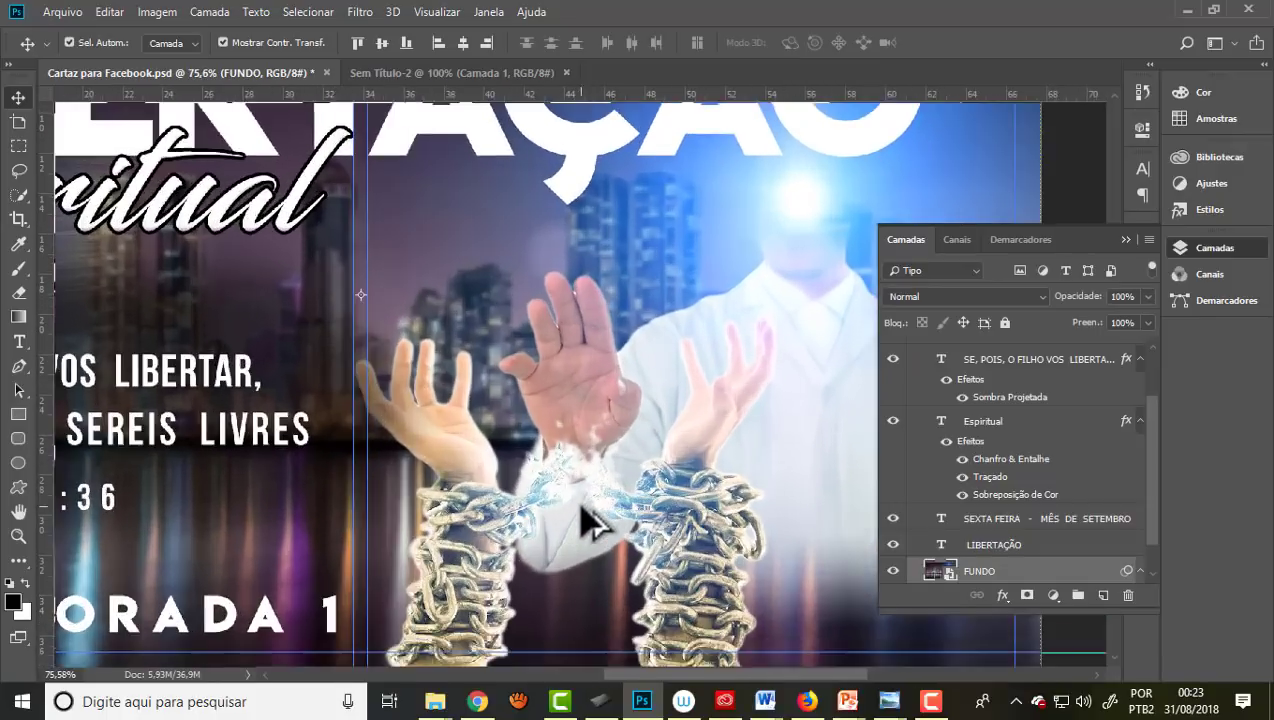
scroll(600, 455, "up", 3)
scroll(553, 430, "down", 3)
scroll(553, 430, "down", 2)
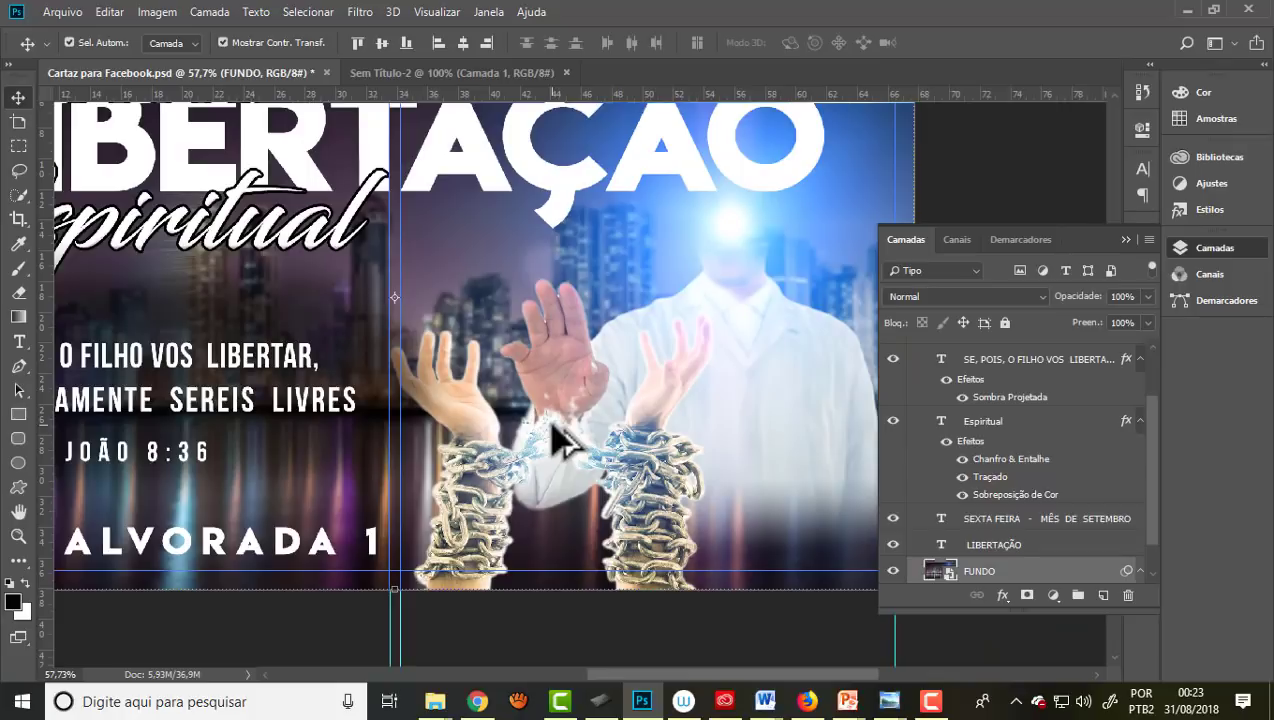
scroll(553, 430, "down", 1)
scroll(550, 412, "up", 1)
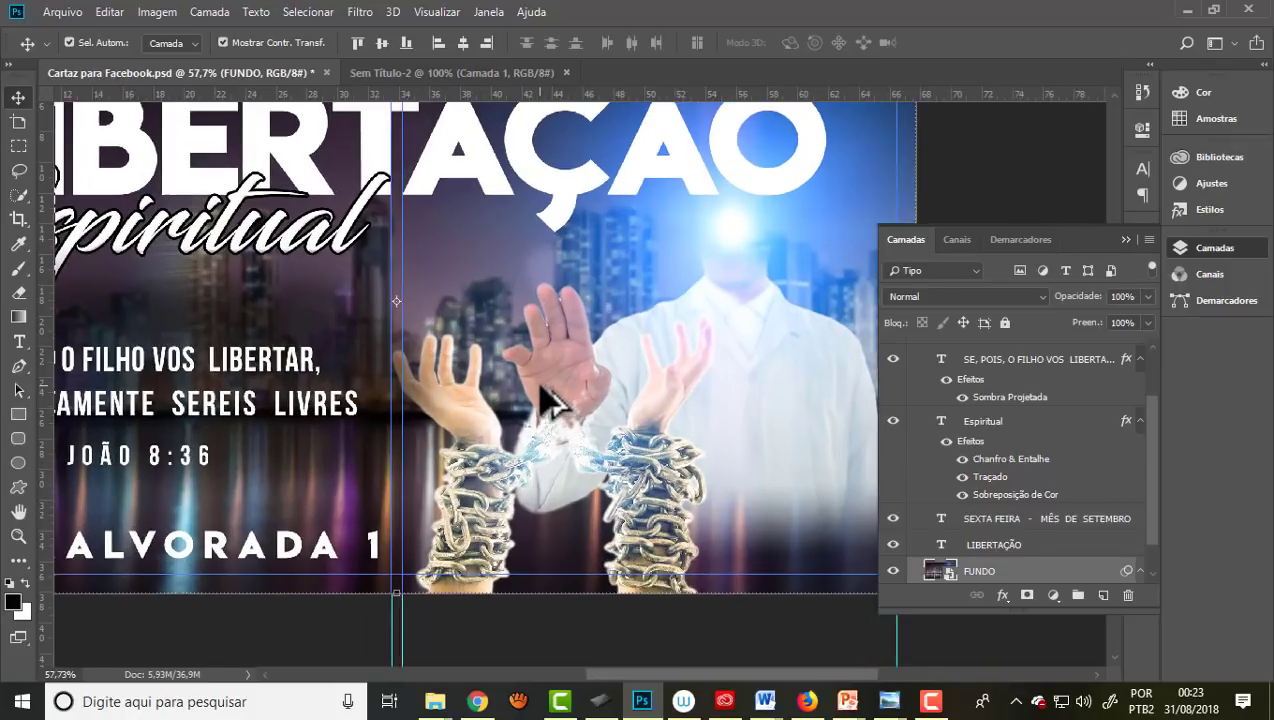
left_click(362, 12)
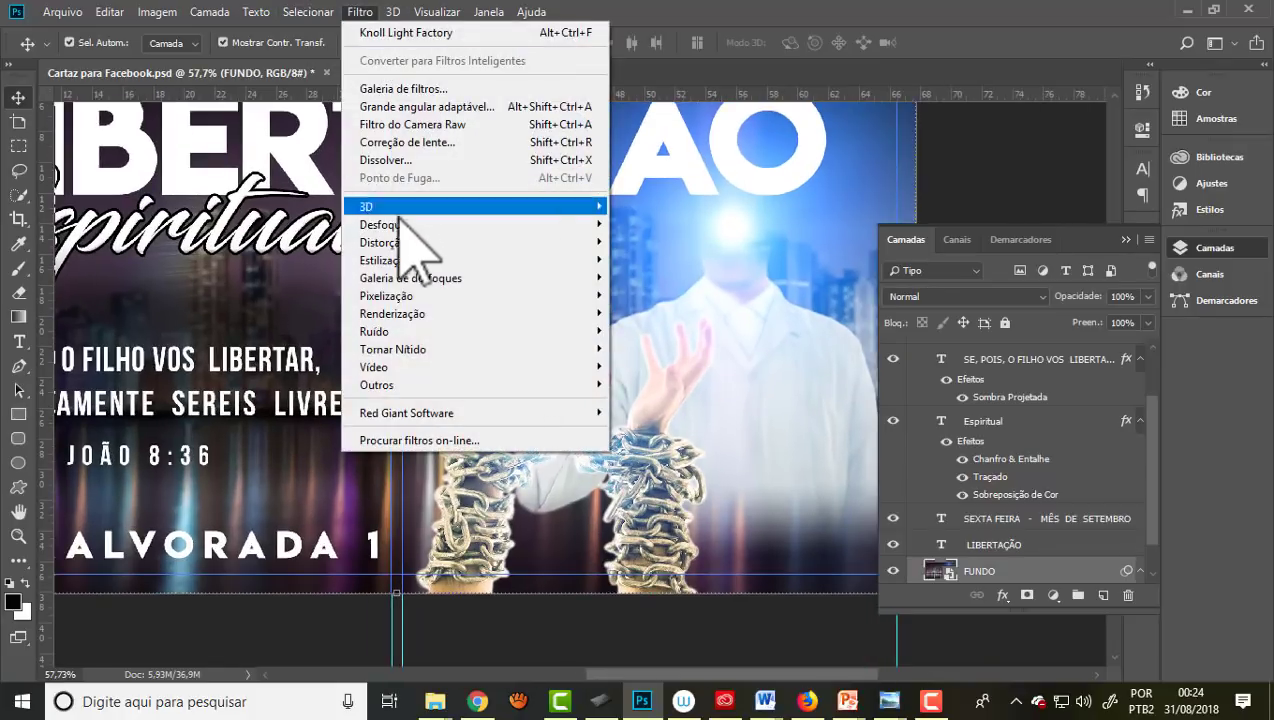
mouse_move(407, 413)
left_click(645, 413)
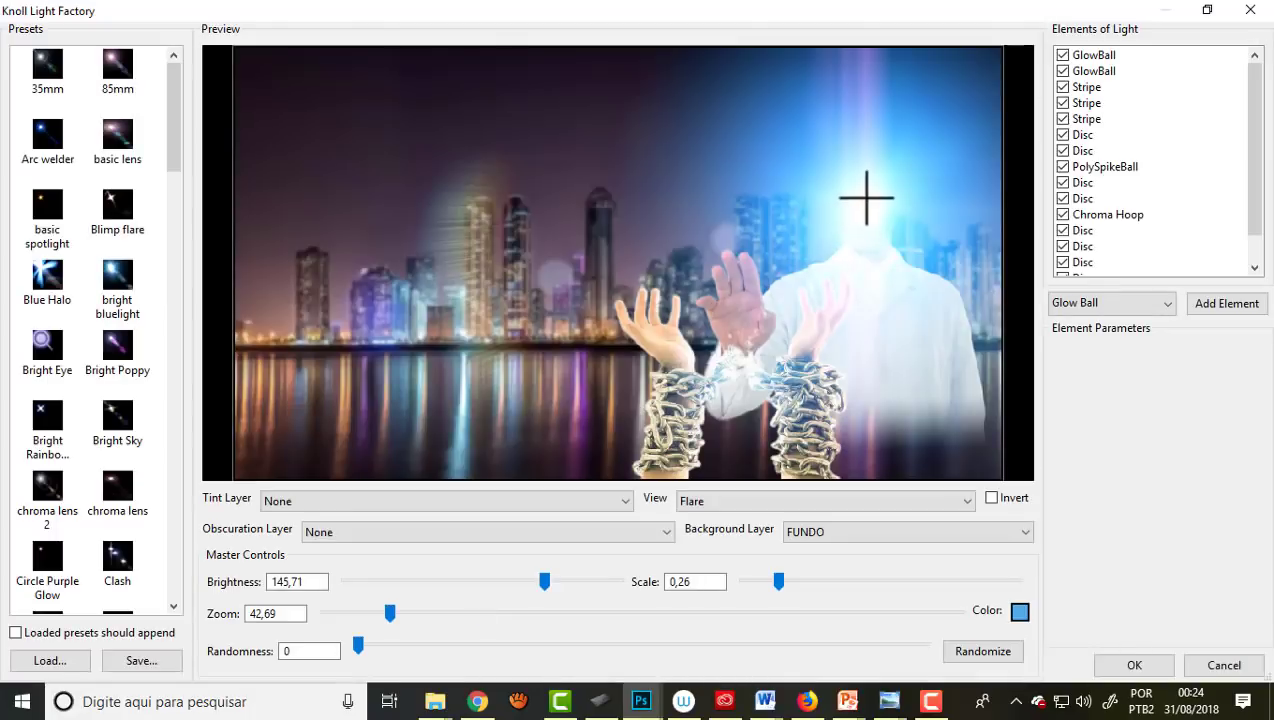
left_click_drag(866, 197, 744, 262)
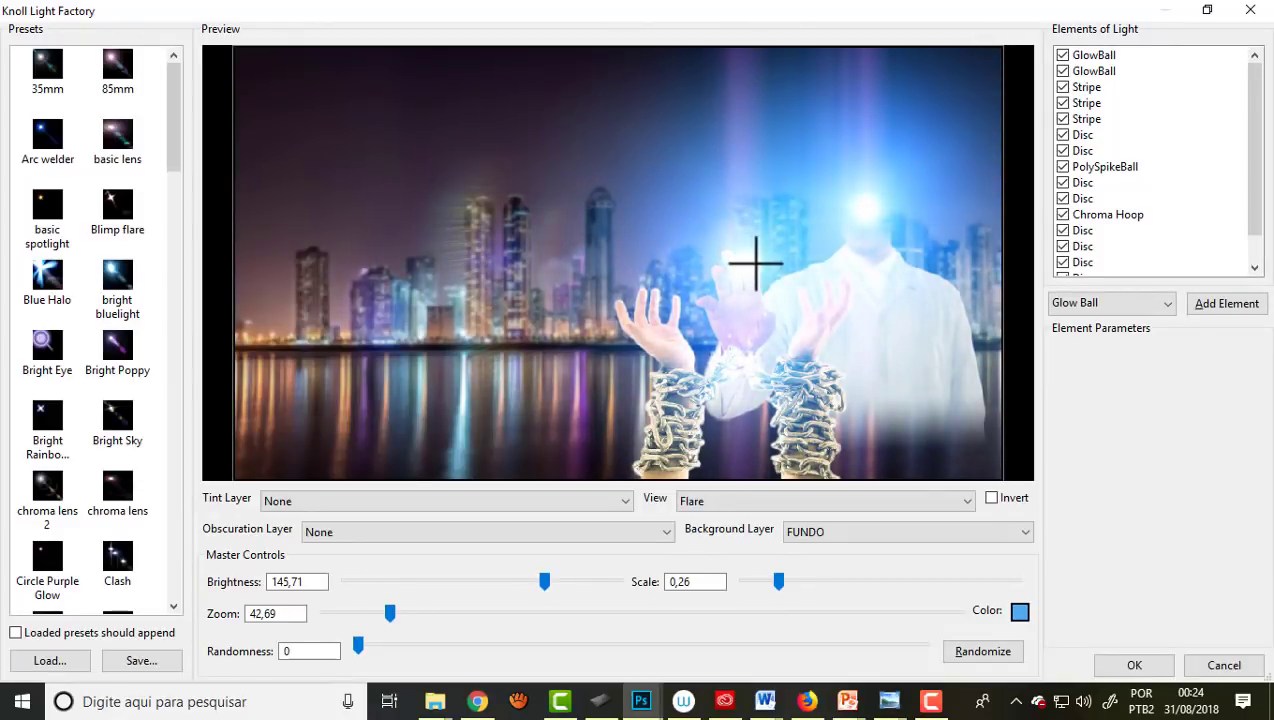
left_click_drag(778, 581, 770, 581)
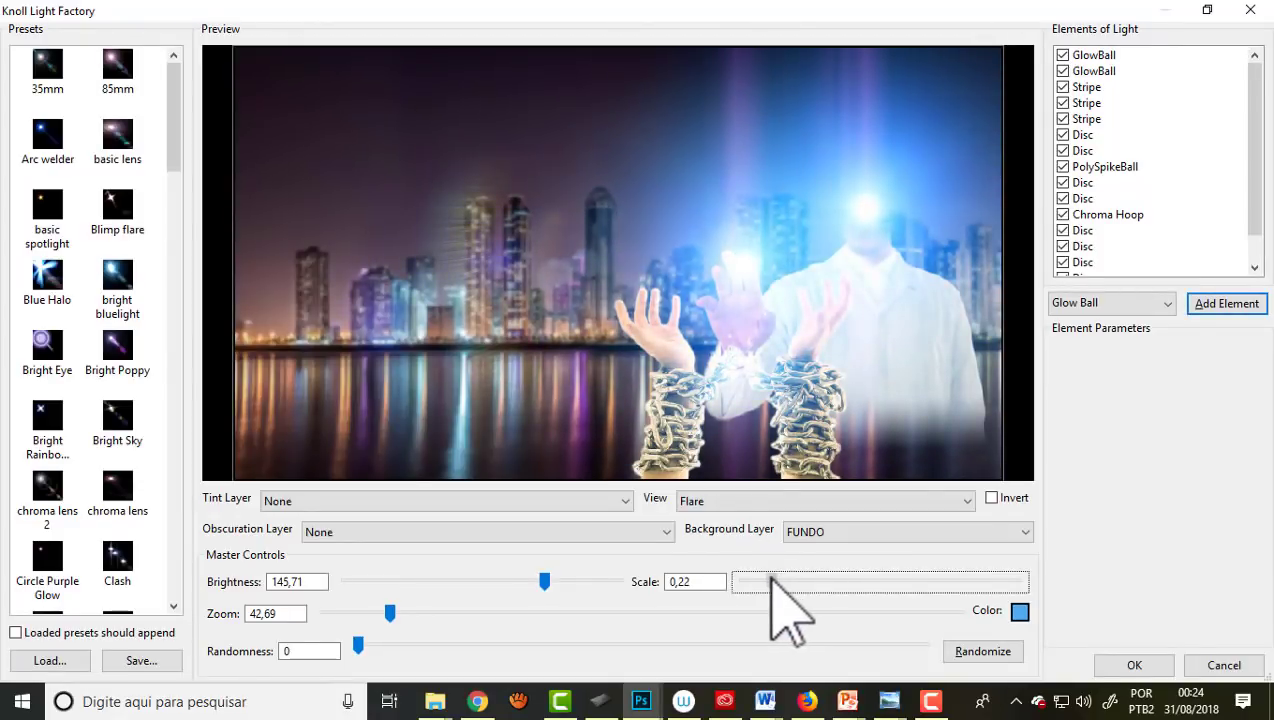
left_click_drag(544, 581, 516, 581)
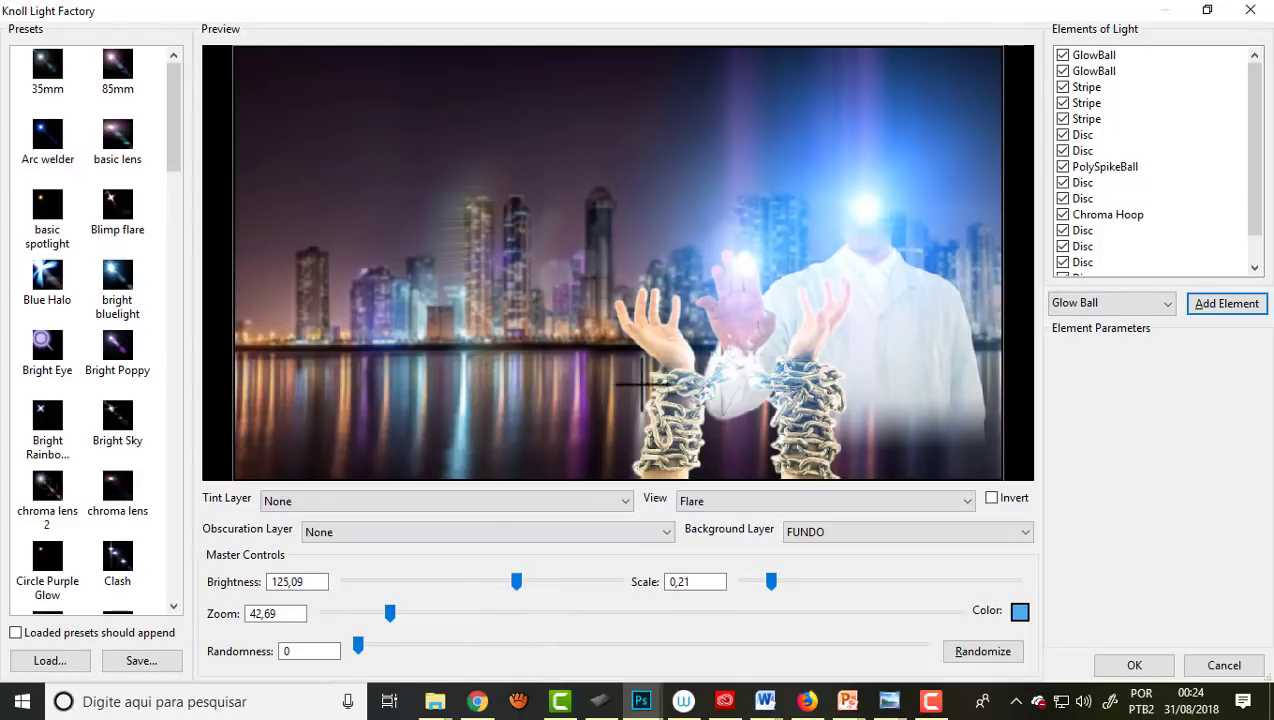
Step: Switch to the basic lens preset and place the flare beside the raised hand (scale 0,21, brightness 125,09)
left_click_drag(745, 270, 742, 360)
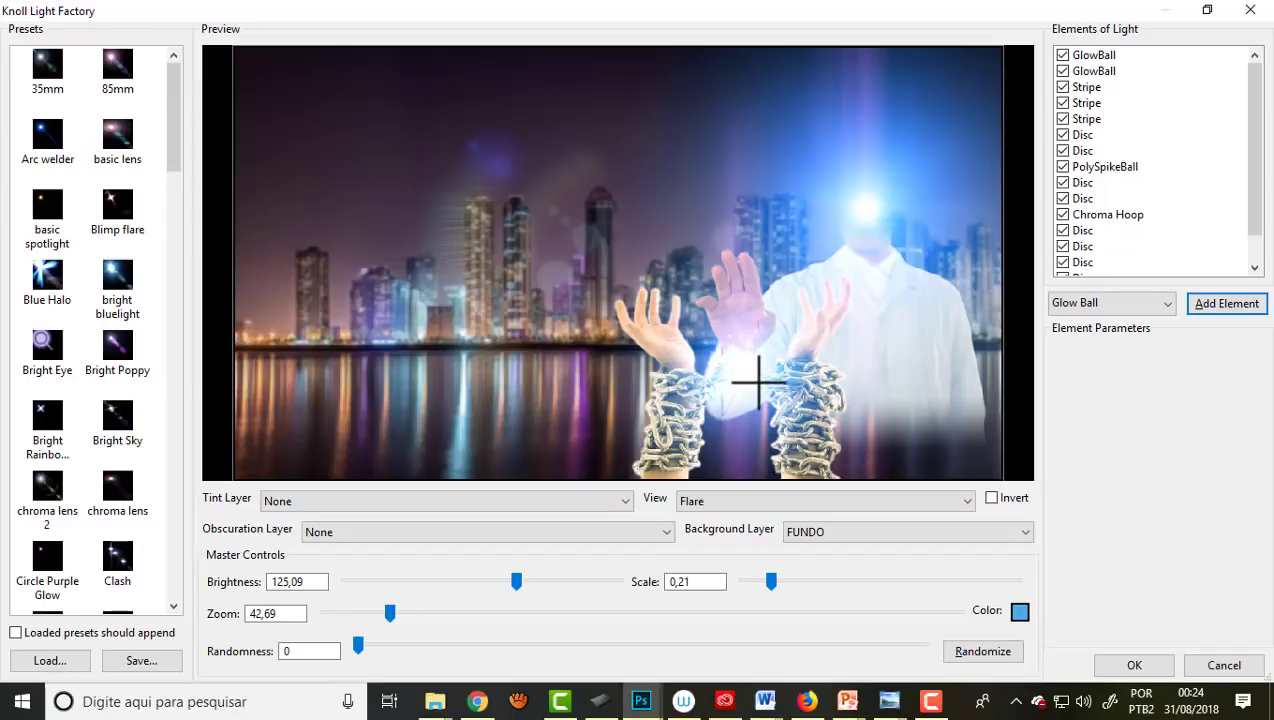
left_click_drag(758, 382, 757, 381)
left_click(118, 150)
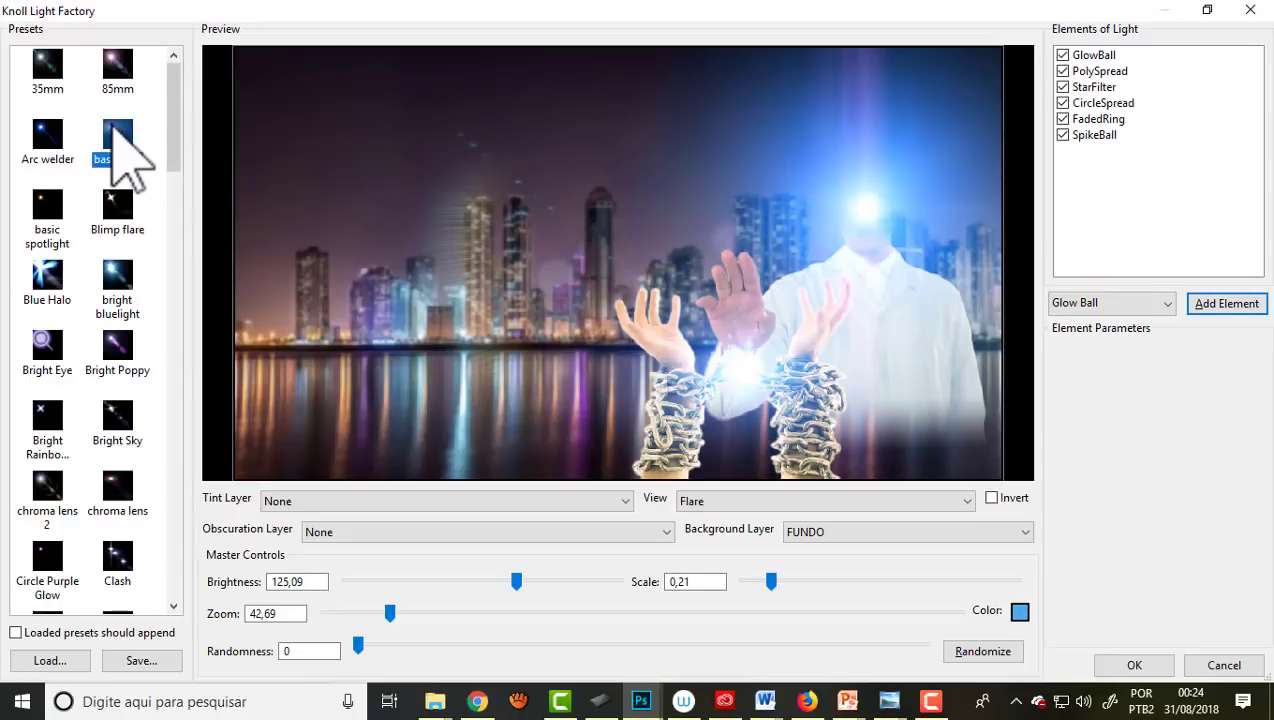
mouse_move(737, 384)
left_mouse_down()
mouse_move(616, 147)
mouse_move(379, 185)
mouse_move(751, 270)
mouse_move(745, 255)
mouse_move(762, 313)
mouse_move(746, 257)
left_mouse_up()
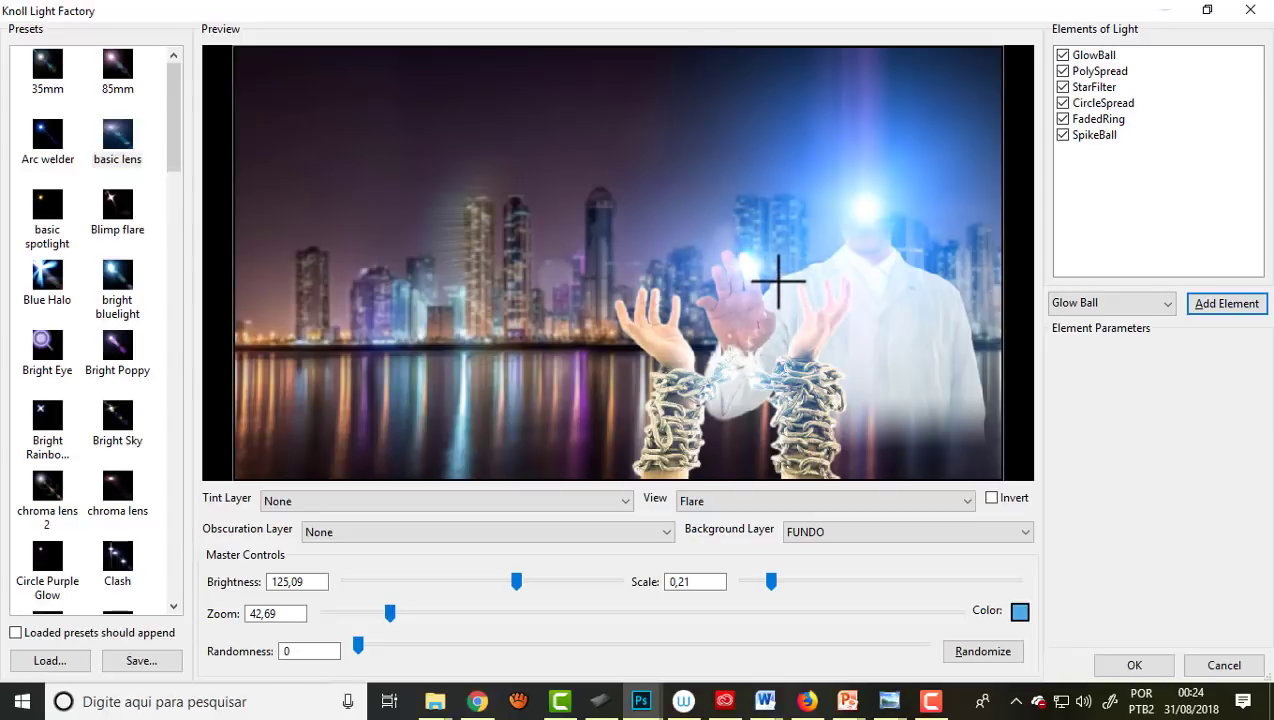
mouse_move(753, 278)
left_mouse_down()
mouse_move(744, 227)
mouse_move(733, 250)
mouse_move(744, 262)
left_mouse_up()
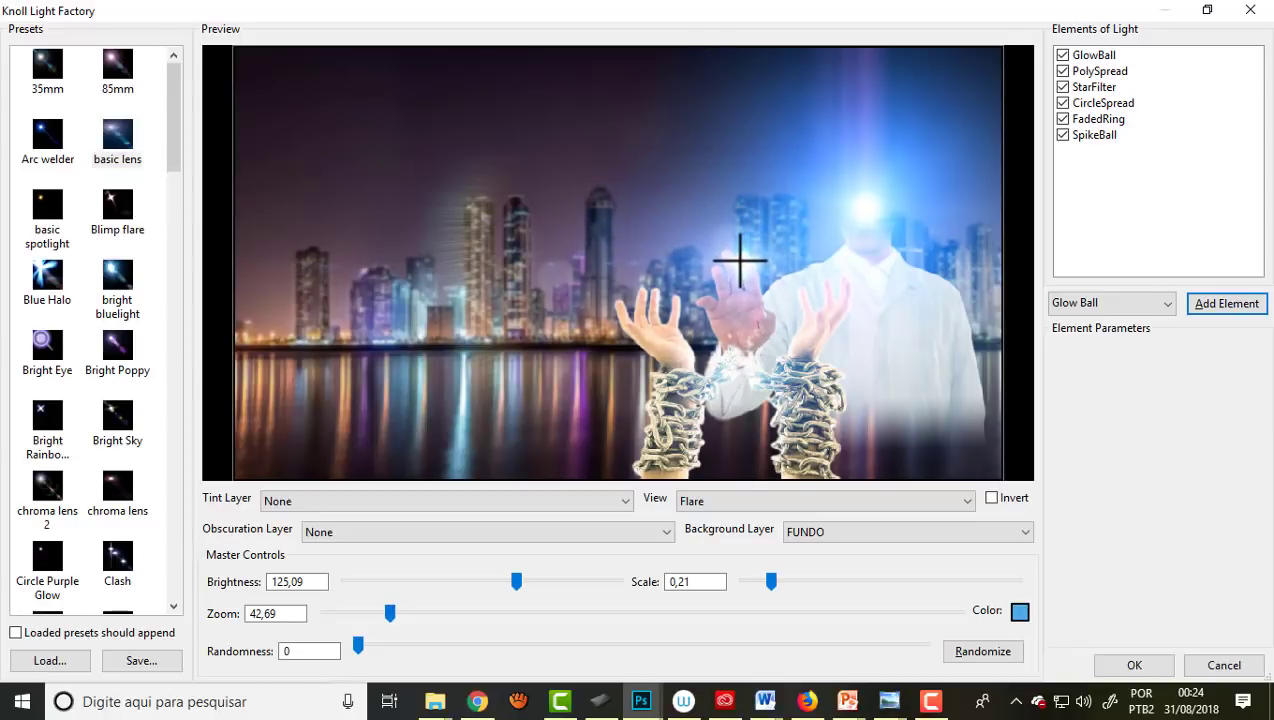
left_click(1121, 667)
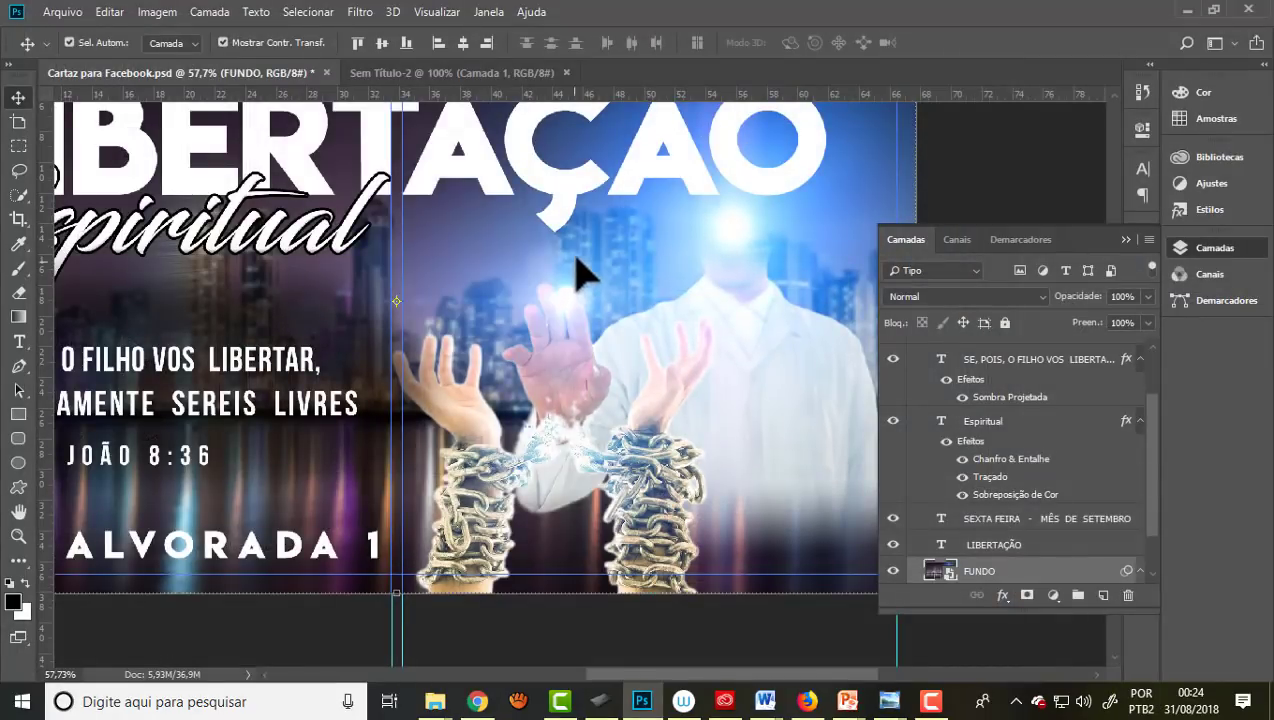
Step: Add another Knoll Light Factory flare over the broken chains between the hands
scroll(584, 290, "down", 3)
scroll(569, 421, "up", 2)
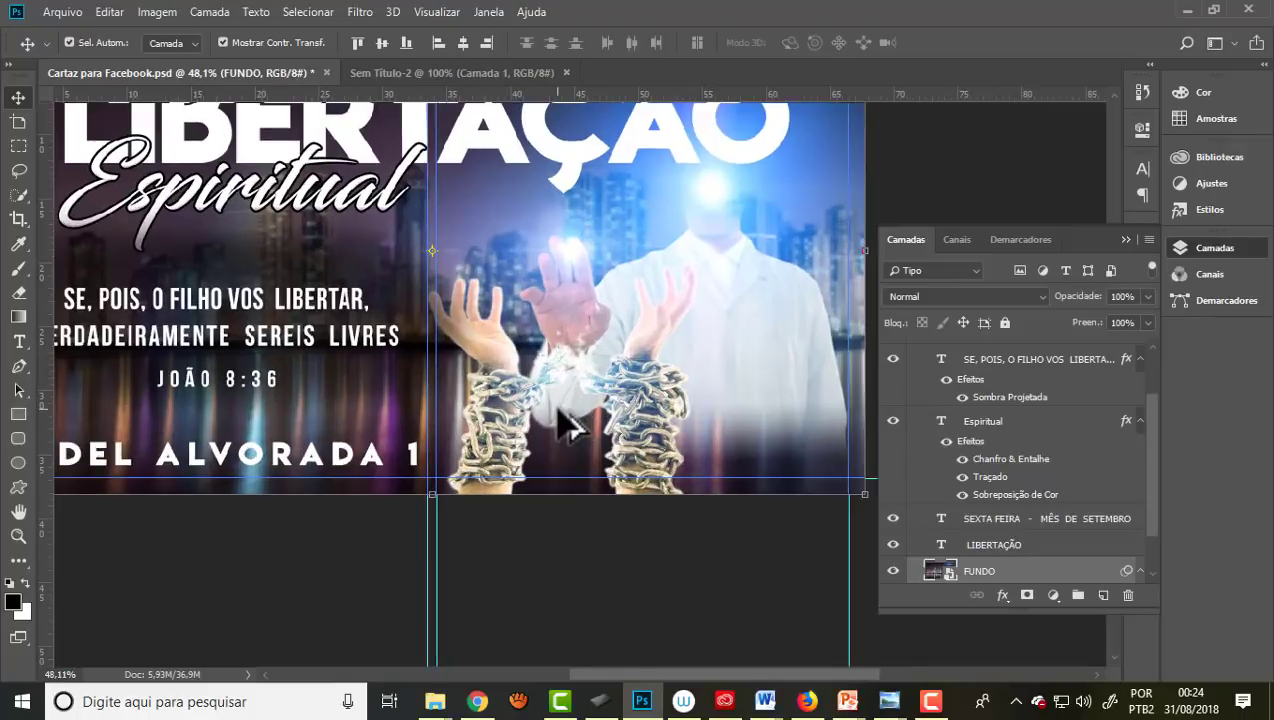
scroll(567, 425, "up", 2)
scroll(565, 422, "up", 1)
scroll(560, 418, "up", 1)
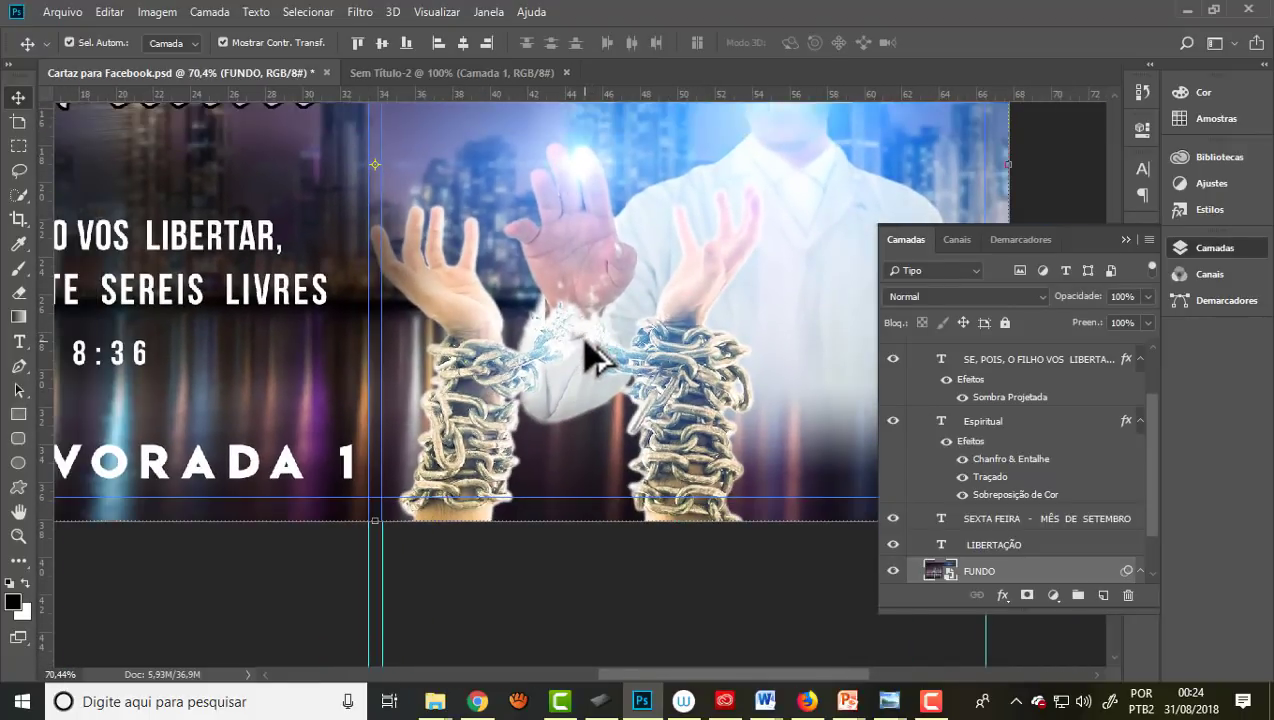
left_click(360, 12)
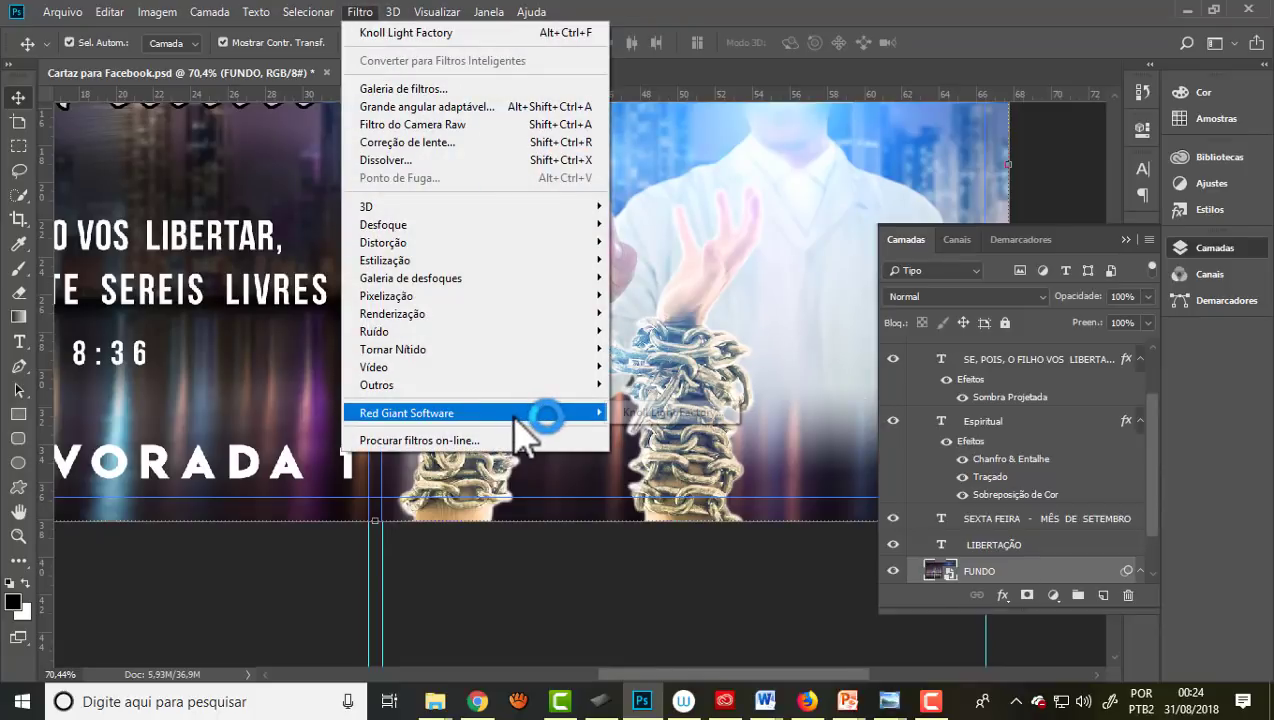
left_click(658, 413)
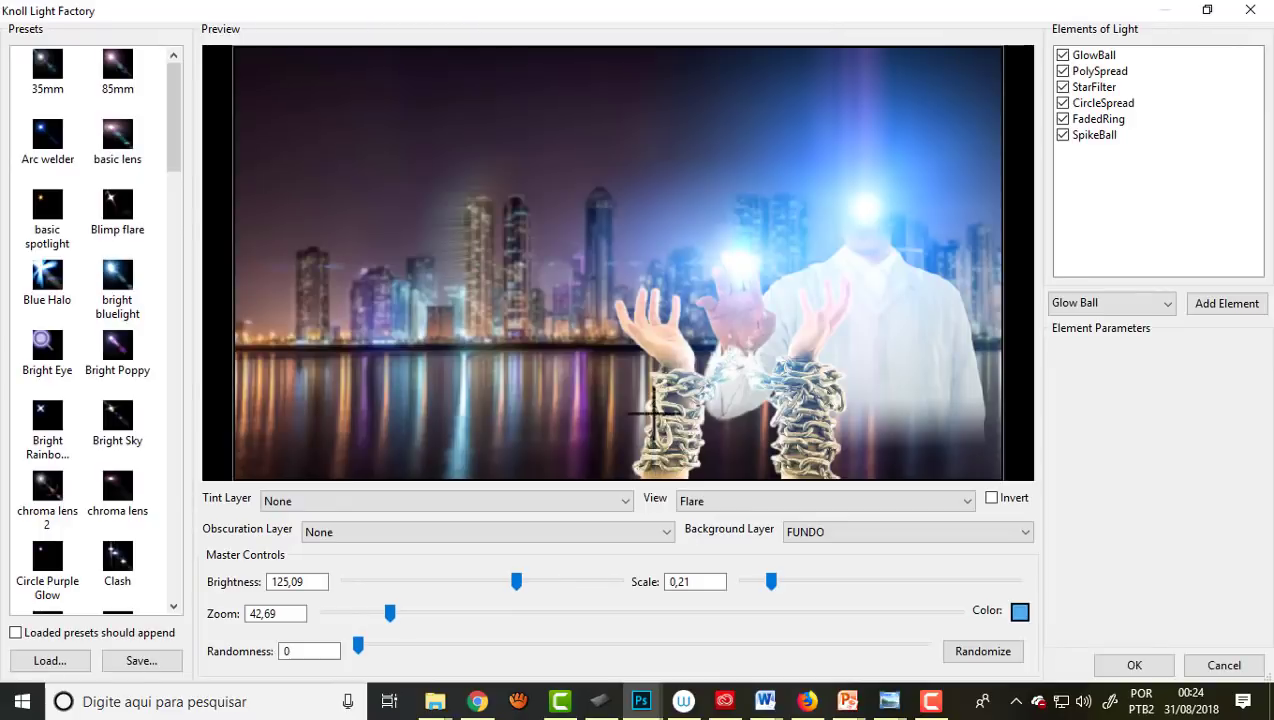
left_click_drag(723, 256, 739, 374)
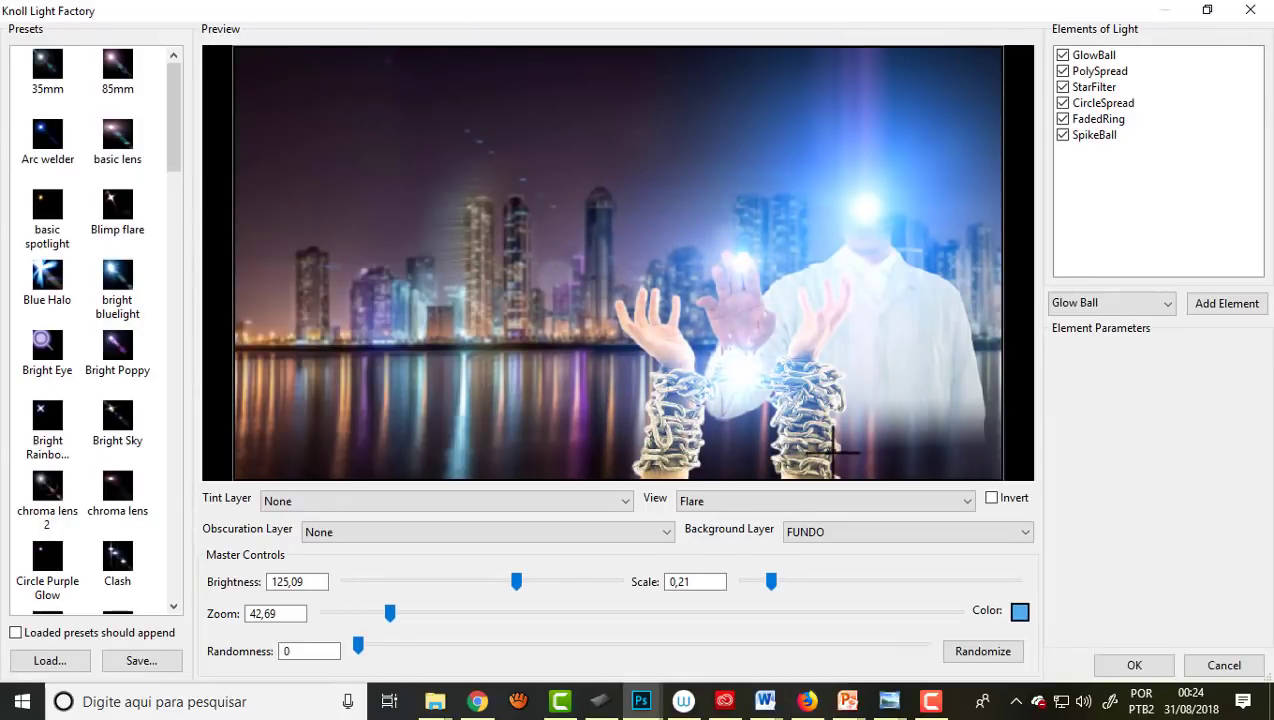
left_click(1134, 665)
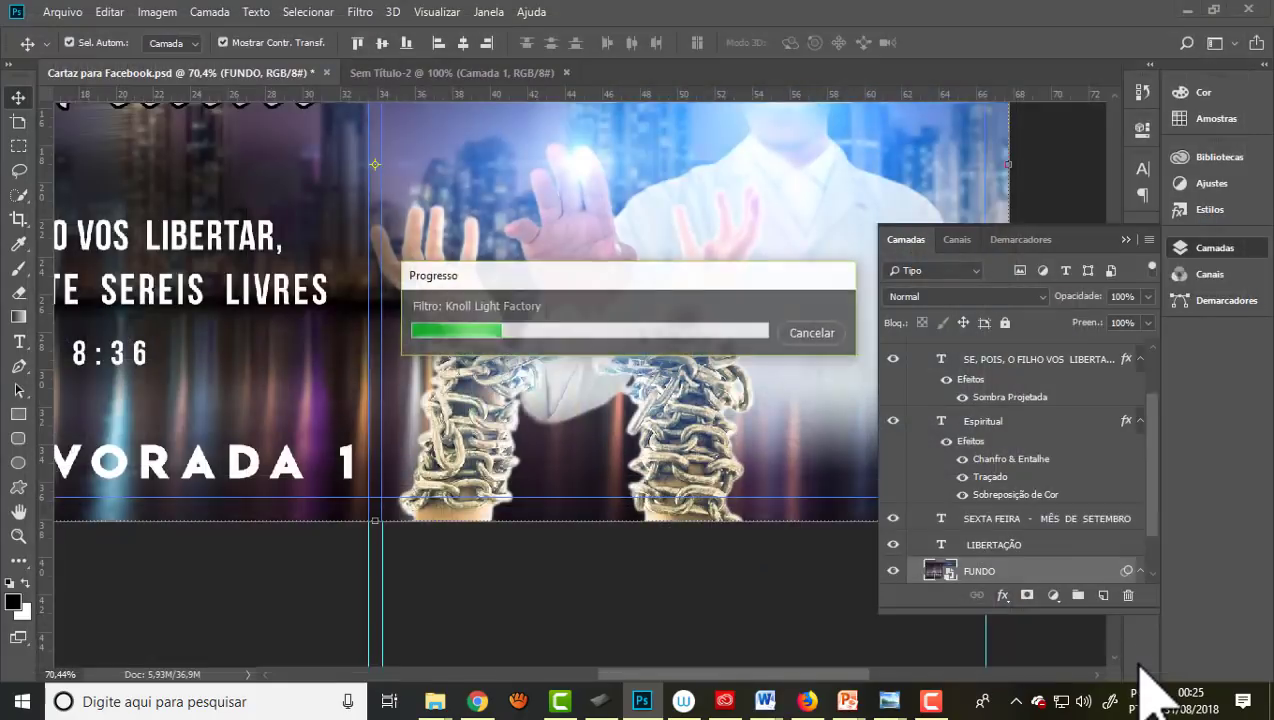
Step: Review the poster and select the LIBERTAÇÃO title layer
scroll(585, 458, "down", 2)
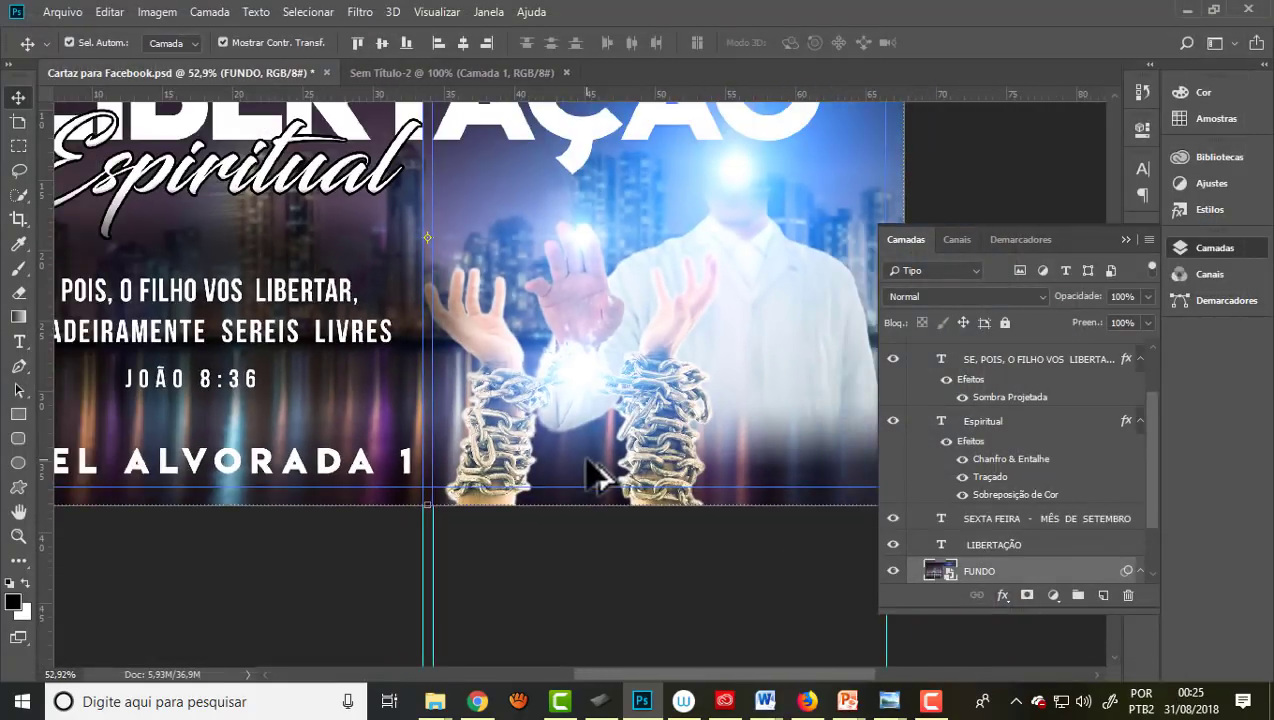
scroll(575, 440, "down", 1)
scroll(564, 417, "down", 1)
scroll(500, 380, "up", 1)
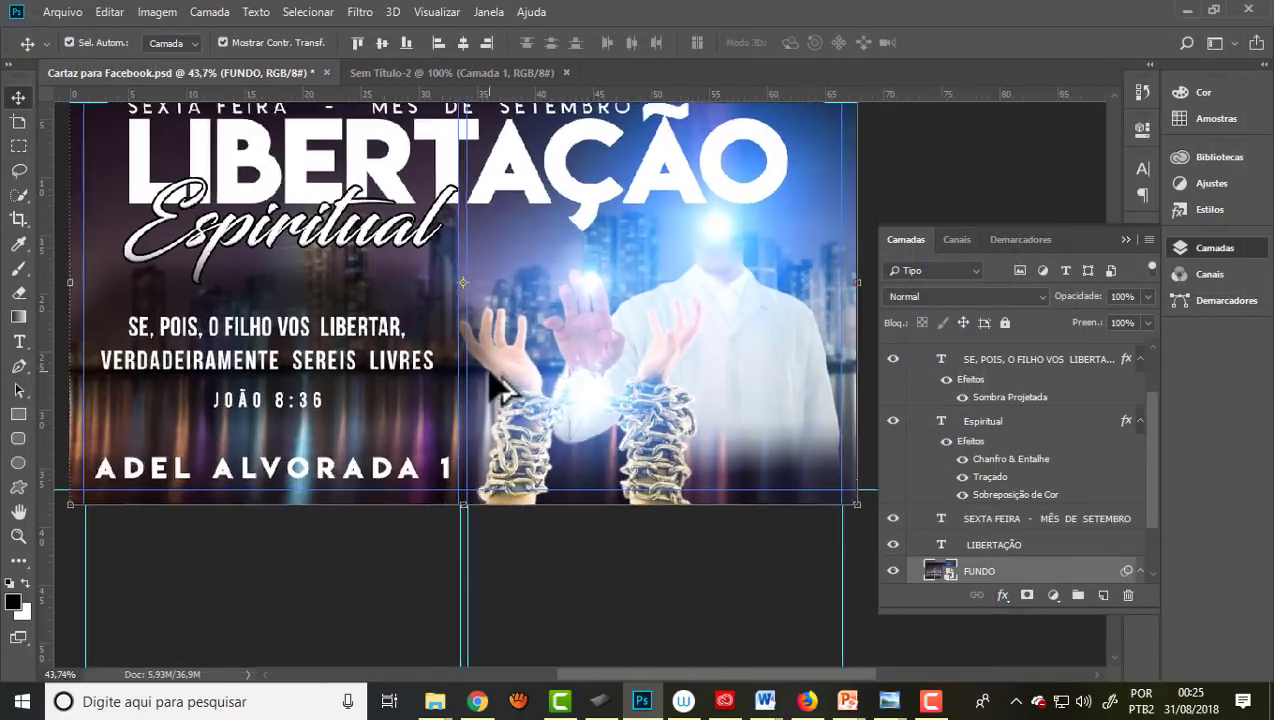
scroll(600, 440, "up", 2)
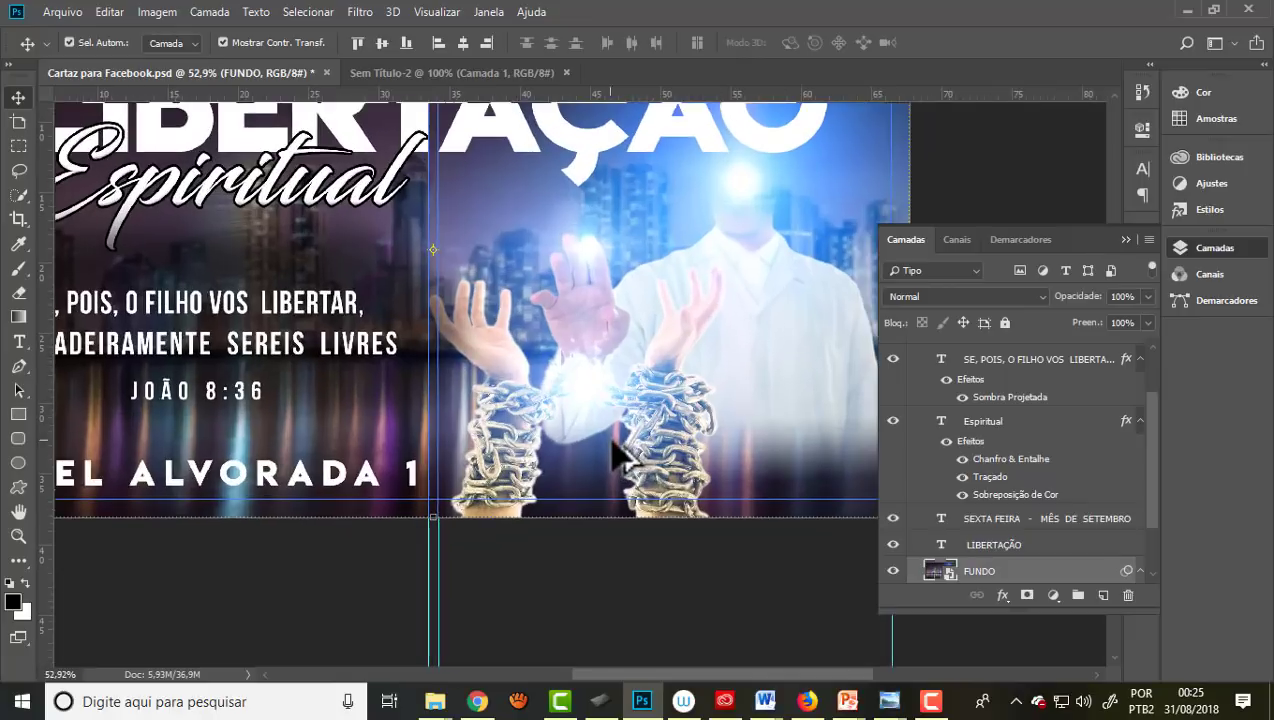
scroll(540, 506, "up", 3)
scroll(540, 480, "down", 3)
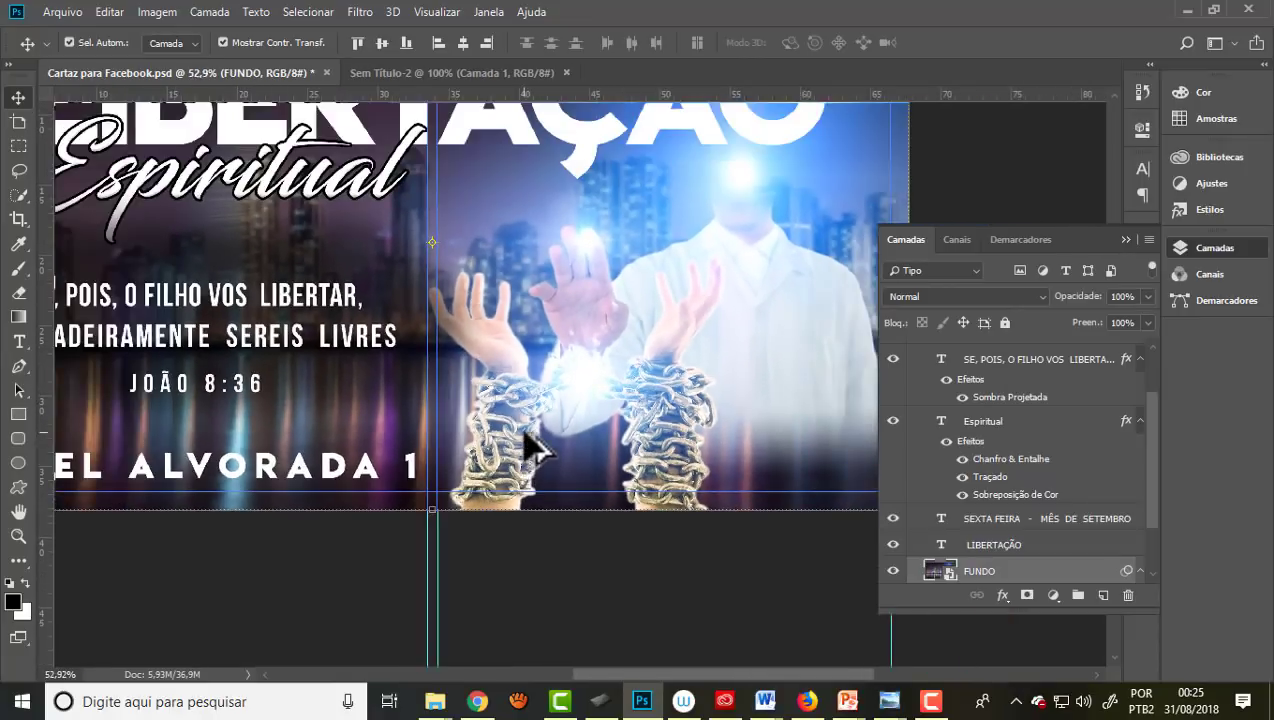
scroll(535, 446, "down", 2)
scroll(740, 288, "down", 1)
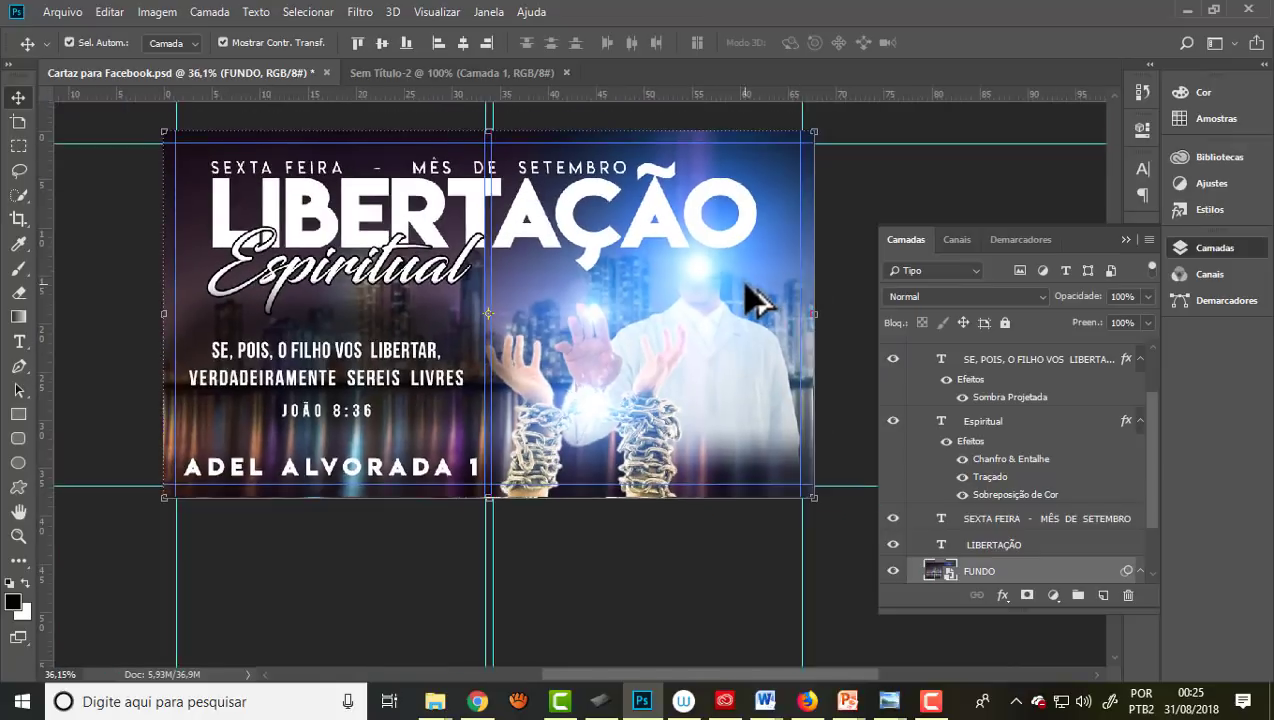
scroll(717, 279, "down", 1)
scroll(626, 242, "up", 1)
scroll(616, 235, "up", 1)
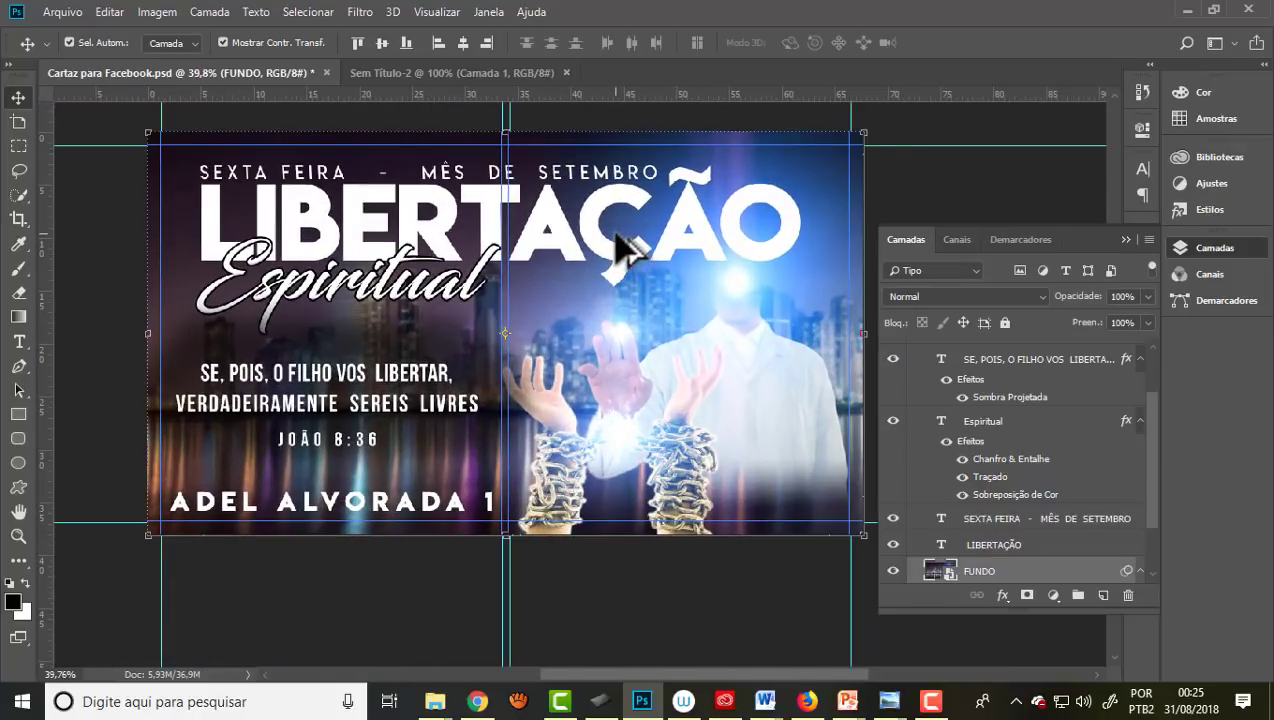
scroll(440, 205, "up", 1)
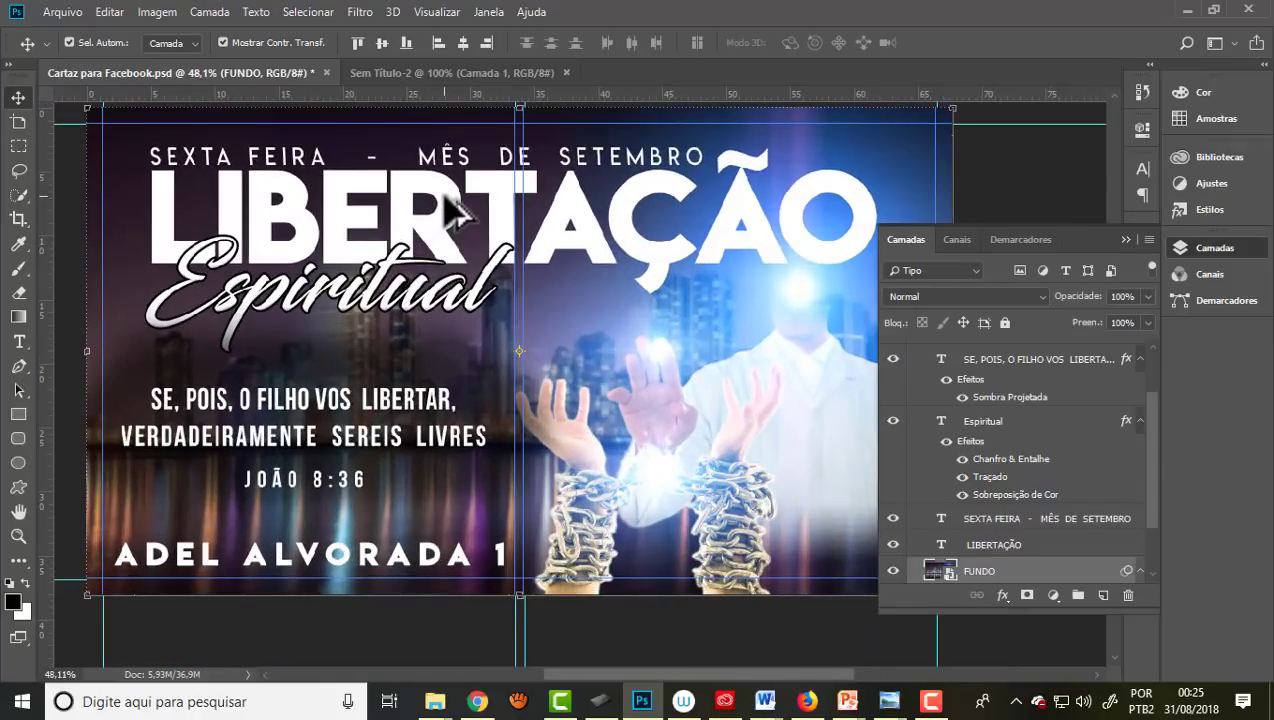
left_click(452, 210)
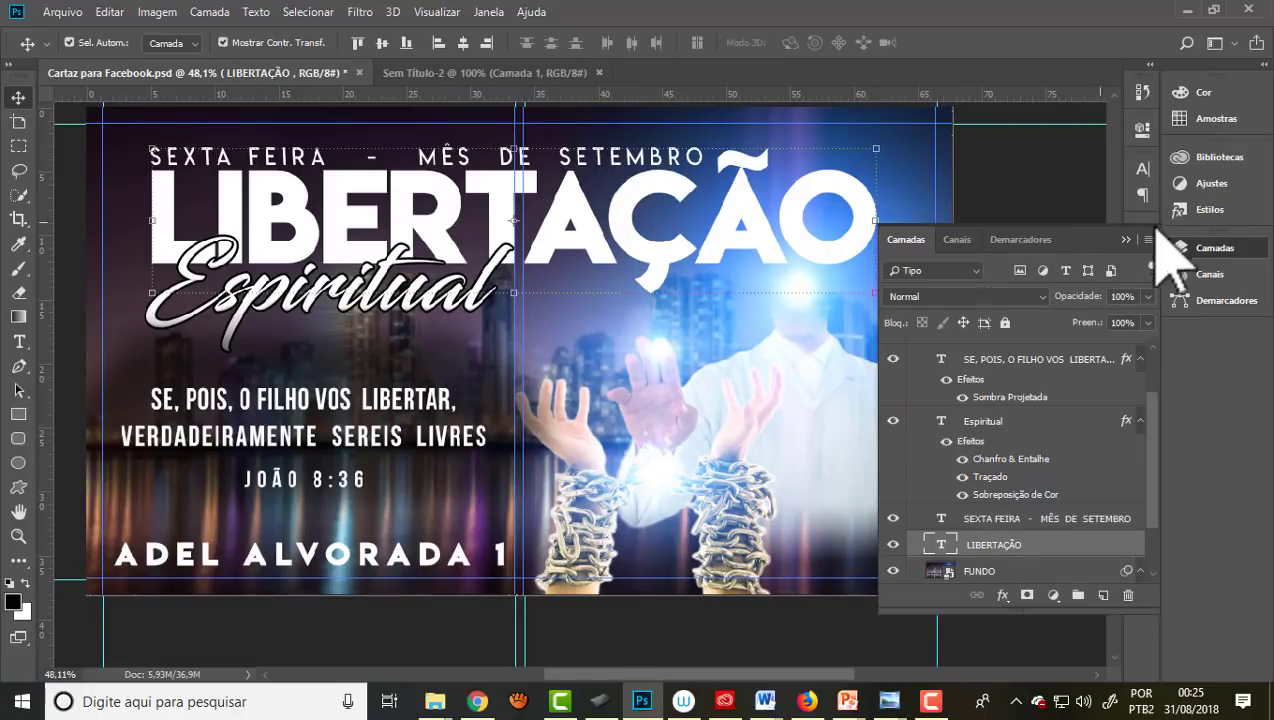
Step: Give LIBERTAÇÃO a textured gold preset style from Estilos and nudge the verse text up slightly
left_click(1126, 239)
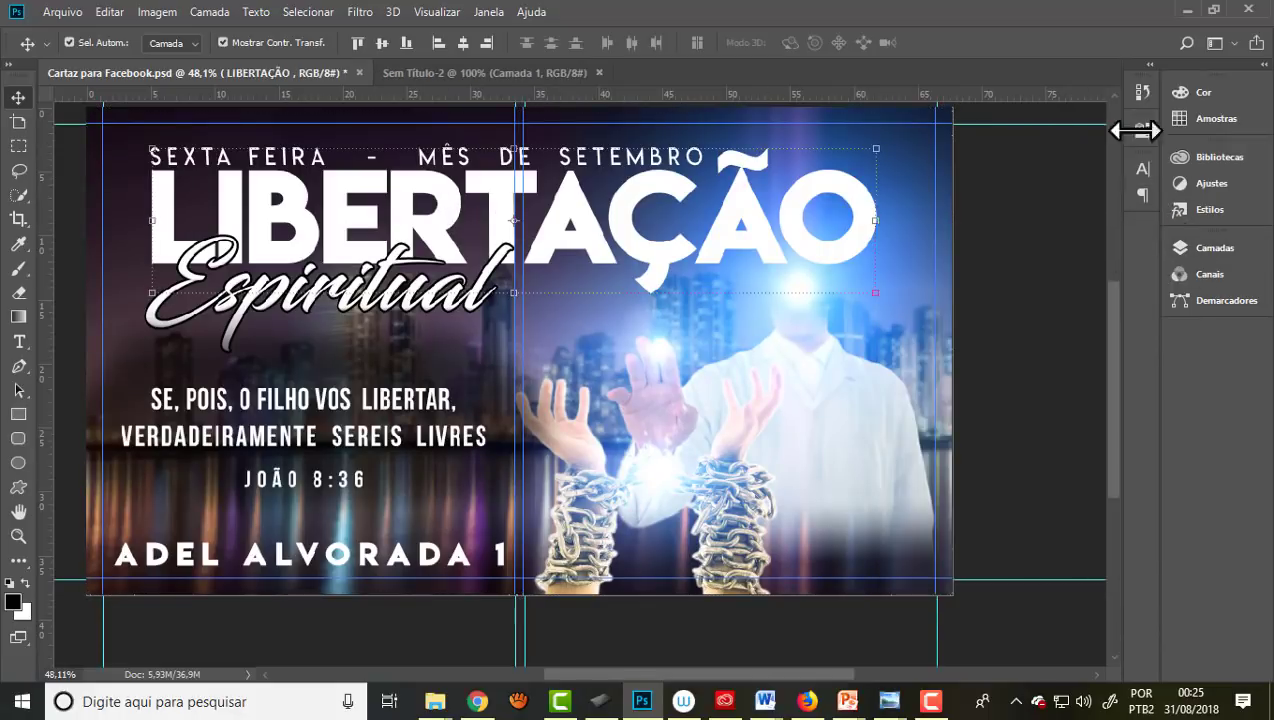
left_click(1228, 211)
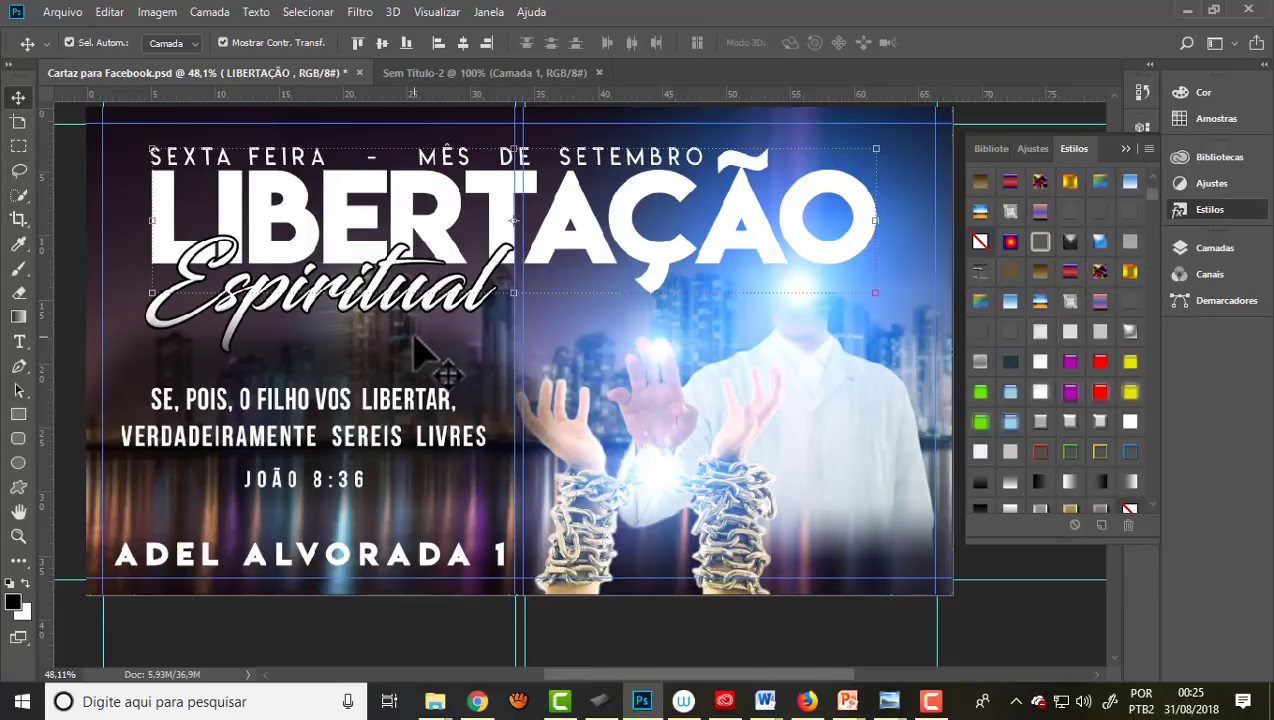
scroll(810, 415, "right", 2)
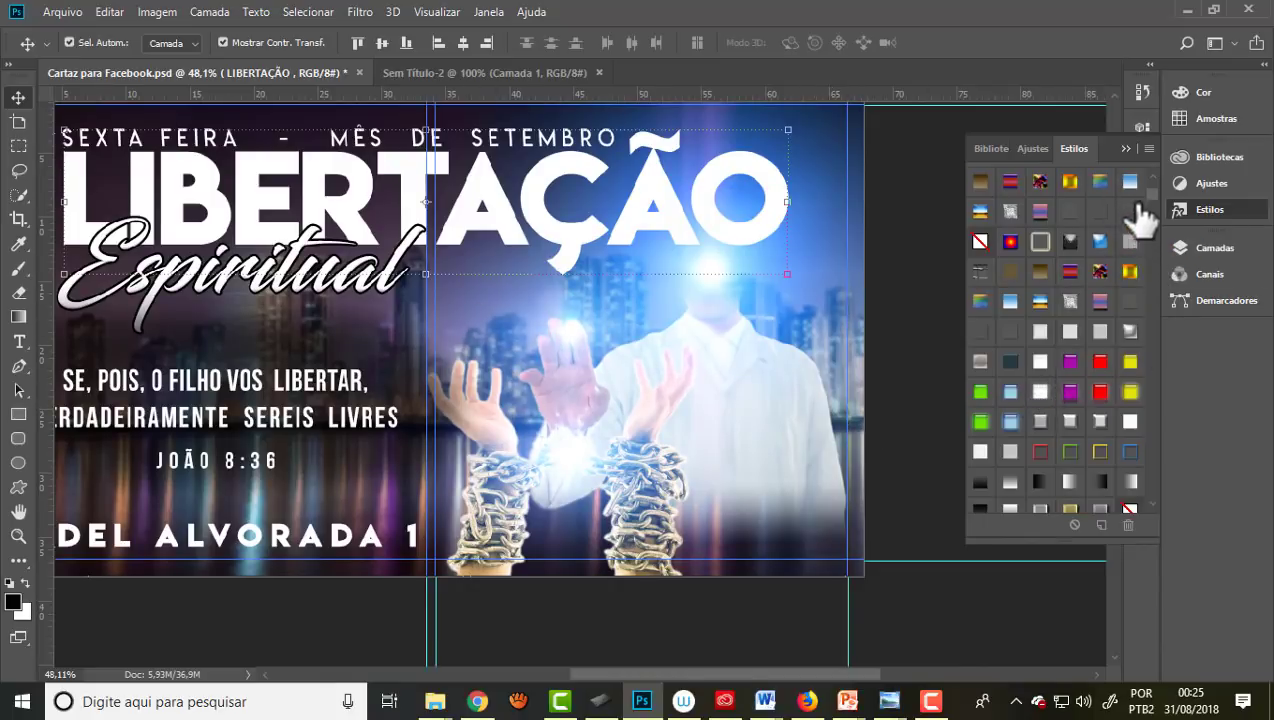
left_click_drag(1152, 195, 1160, 500)
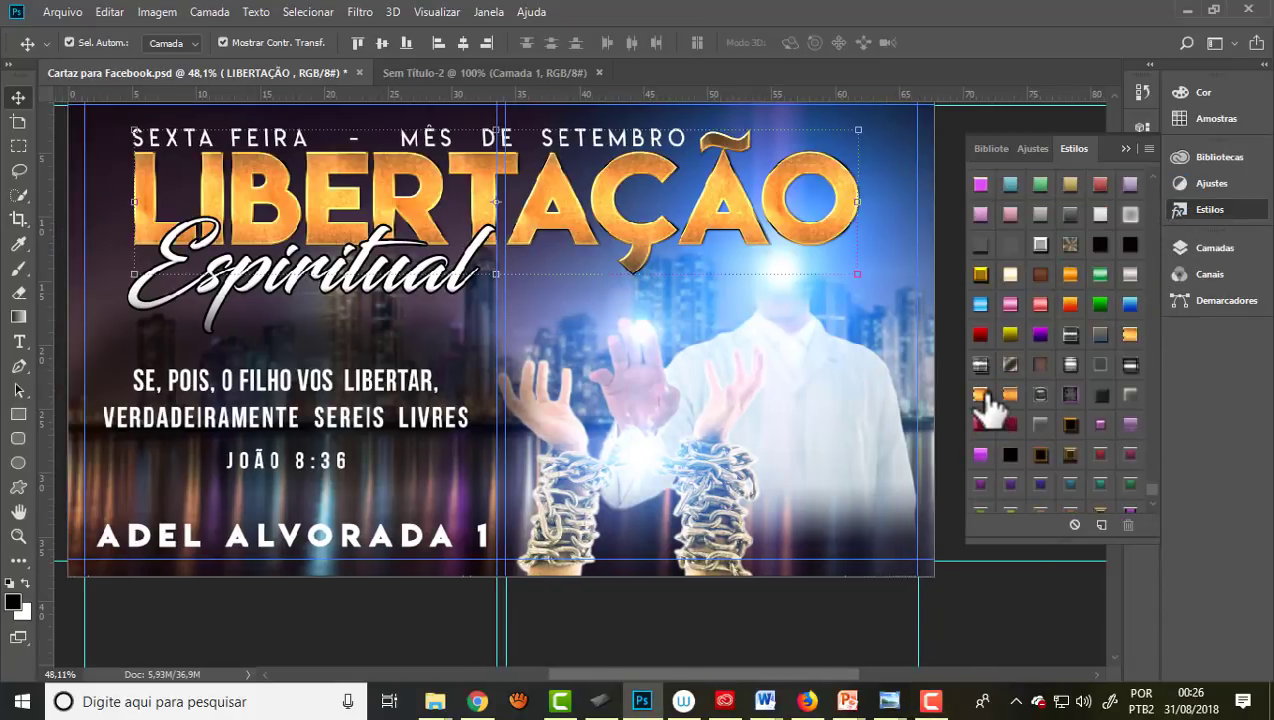
left_click(982, 394)
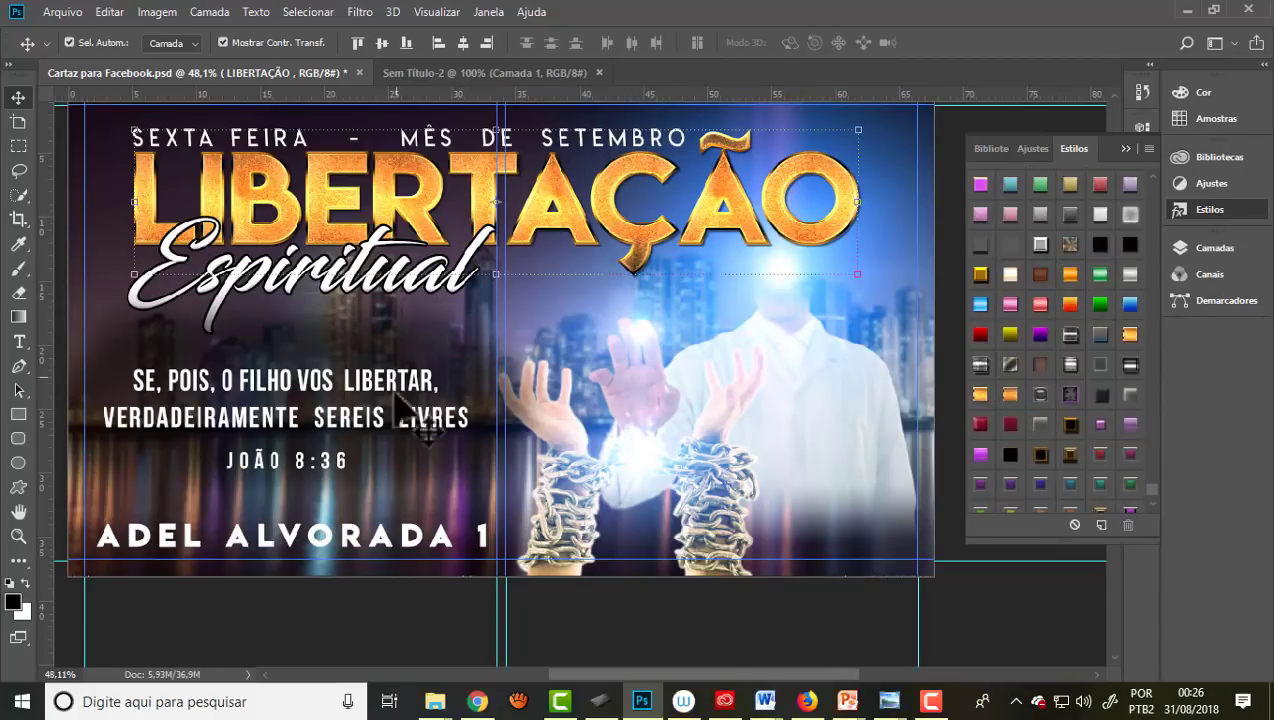
left_click_drag(365, 384, 367, 387)
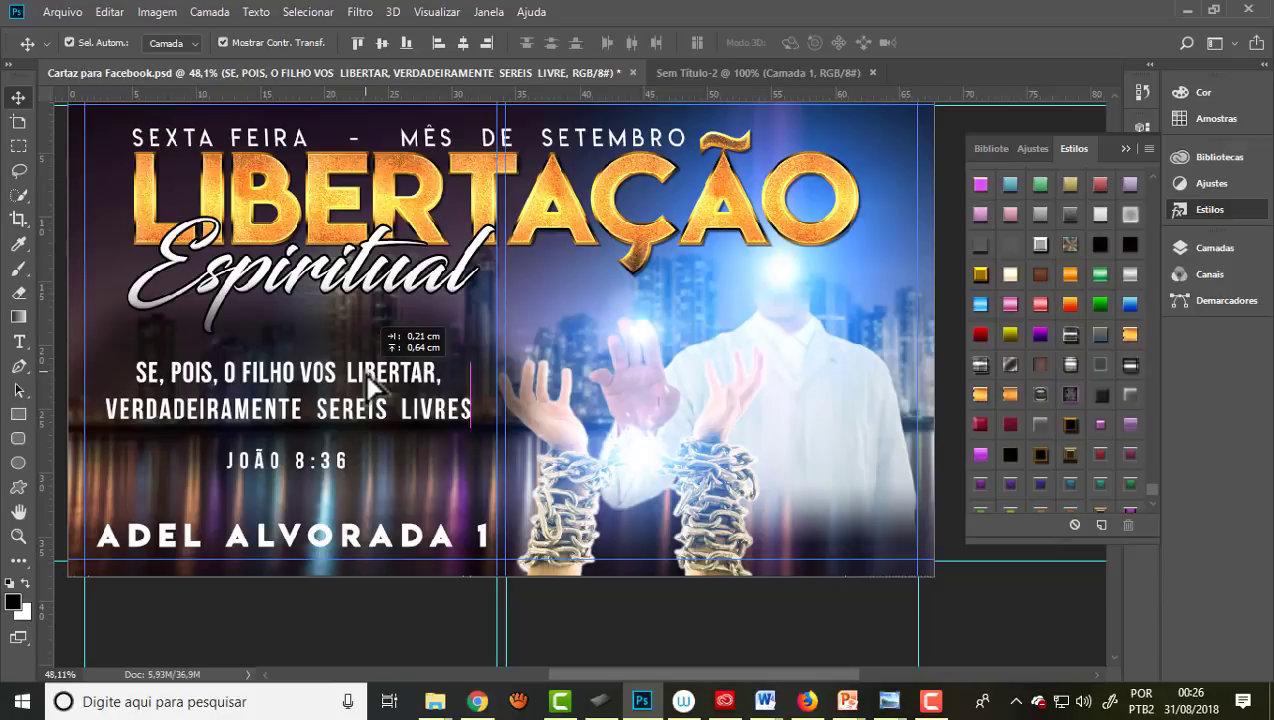
left_click_drag(367, 382, 366, 382)
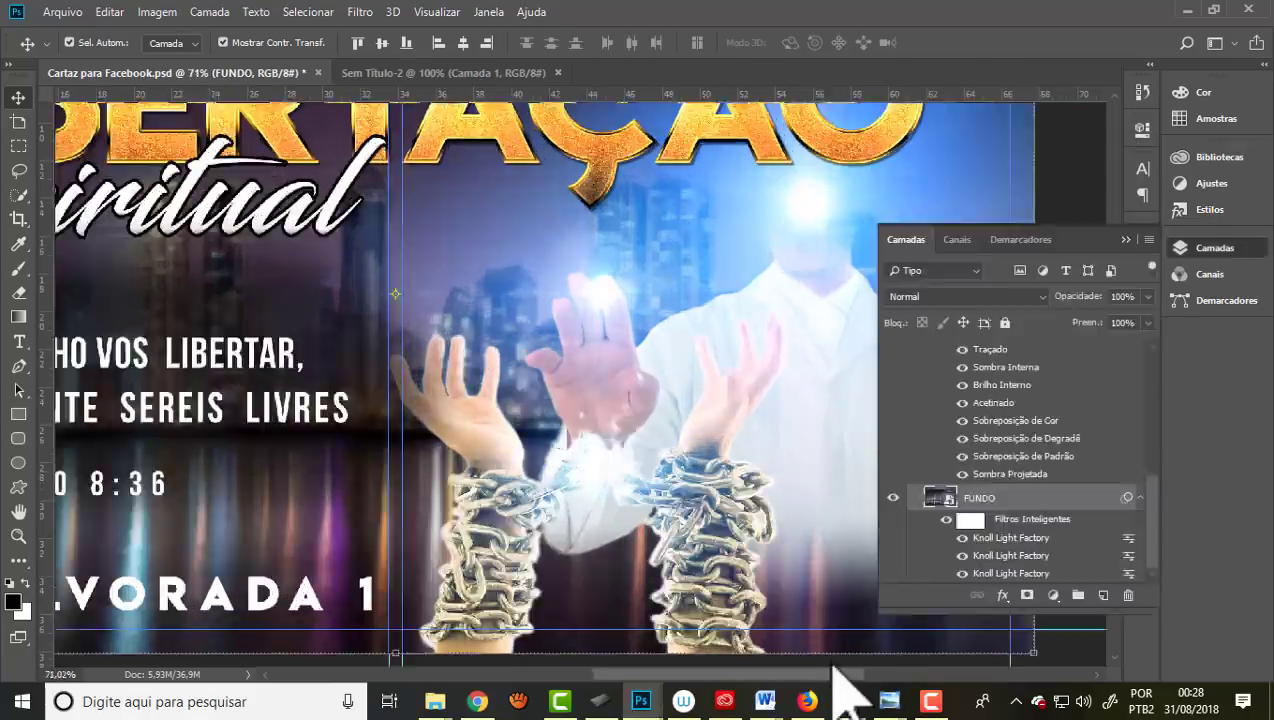
scroll(768, 361, "down", 3)
scroll(768, 361, "down", 1)
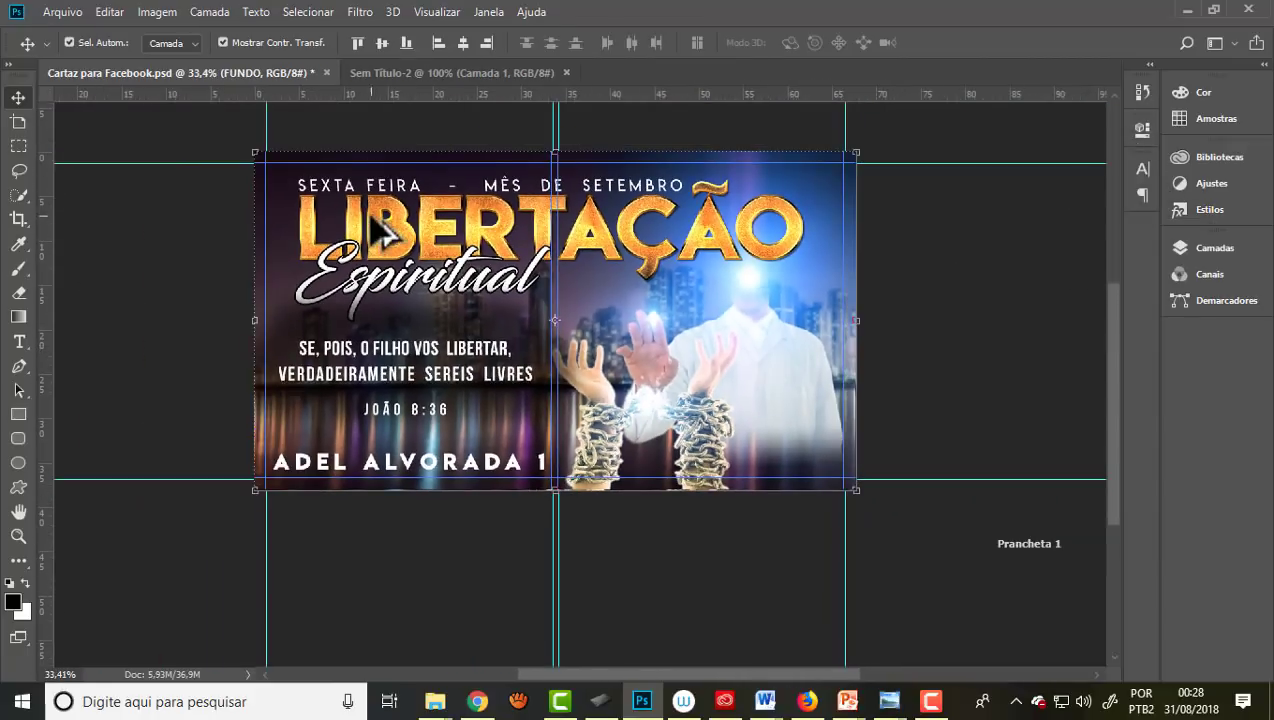
scroll(440, 205, "up", 2)
scroll(392, 345, "down", 1)
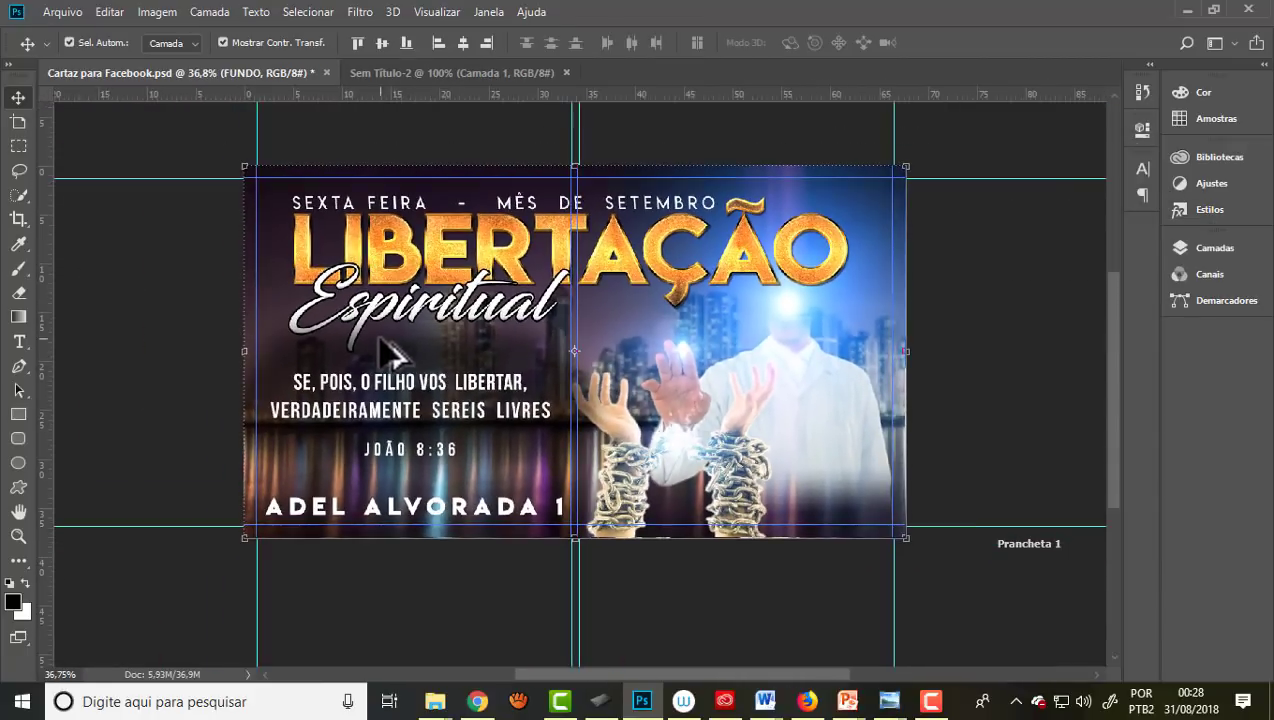
left_click(465, 74)
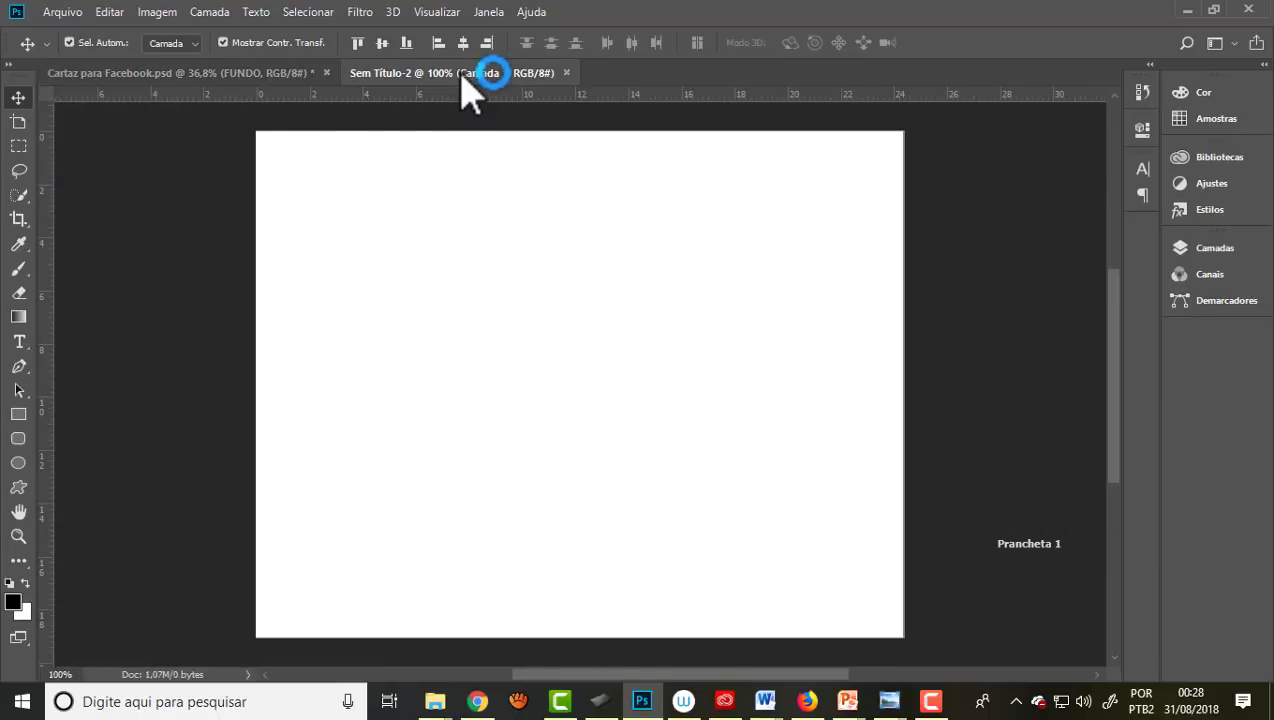
left_click(282, 76)
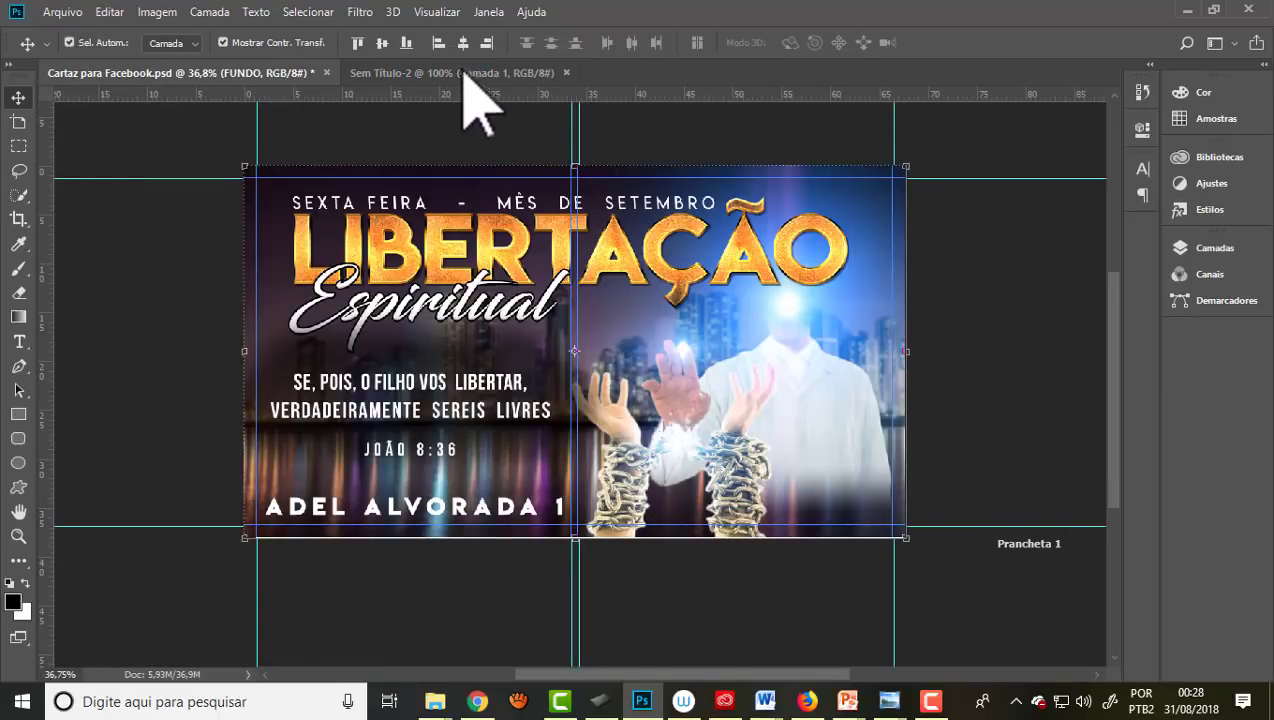
left_click(360, 73)
left_click(290, 73)
scroll(483, 273, "down", 1)
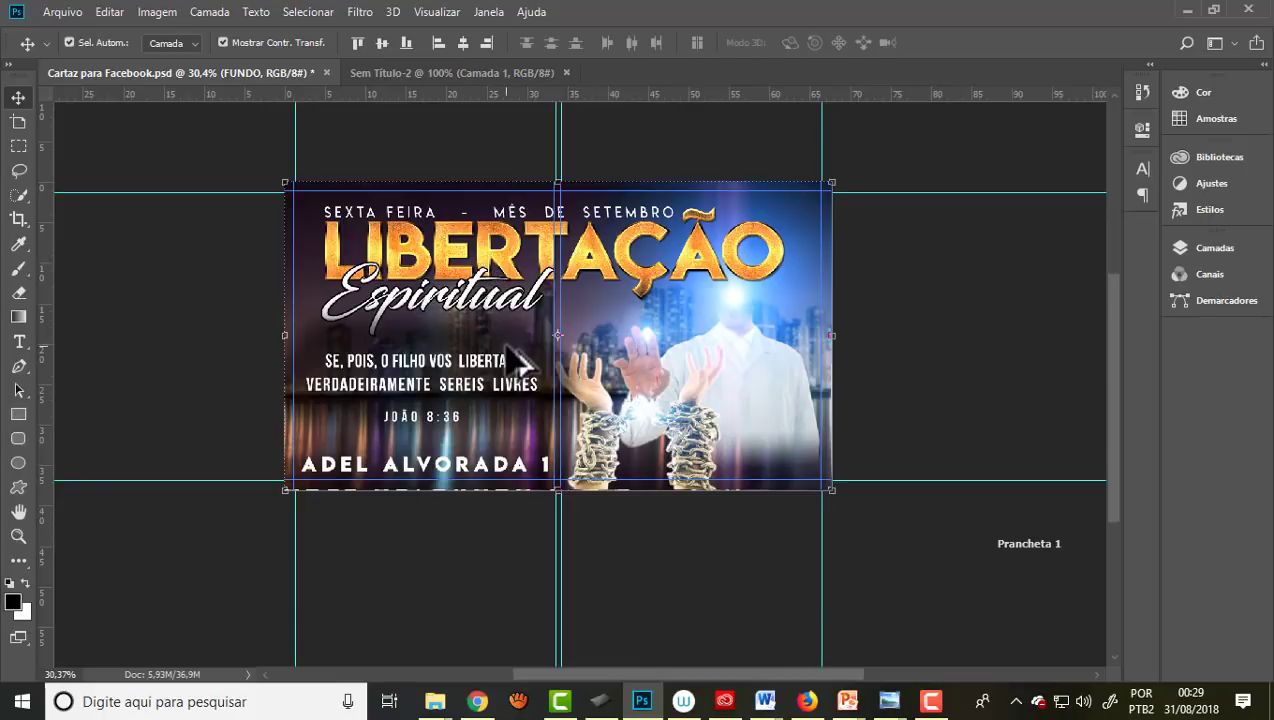
scroll(650, 262, "up", 1)
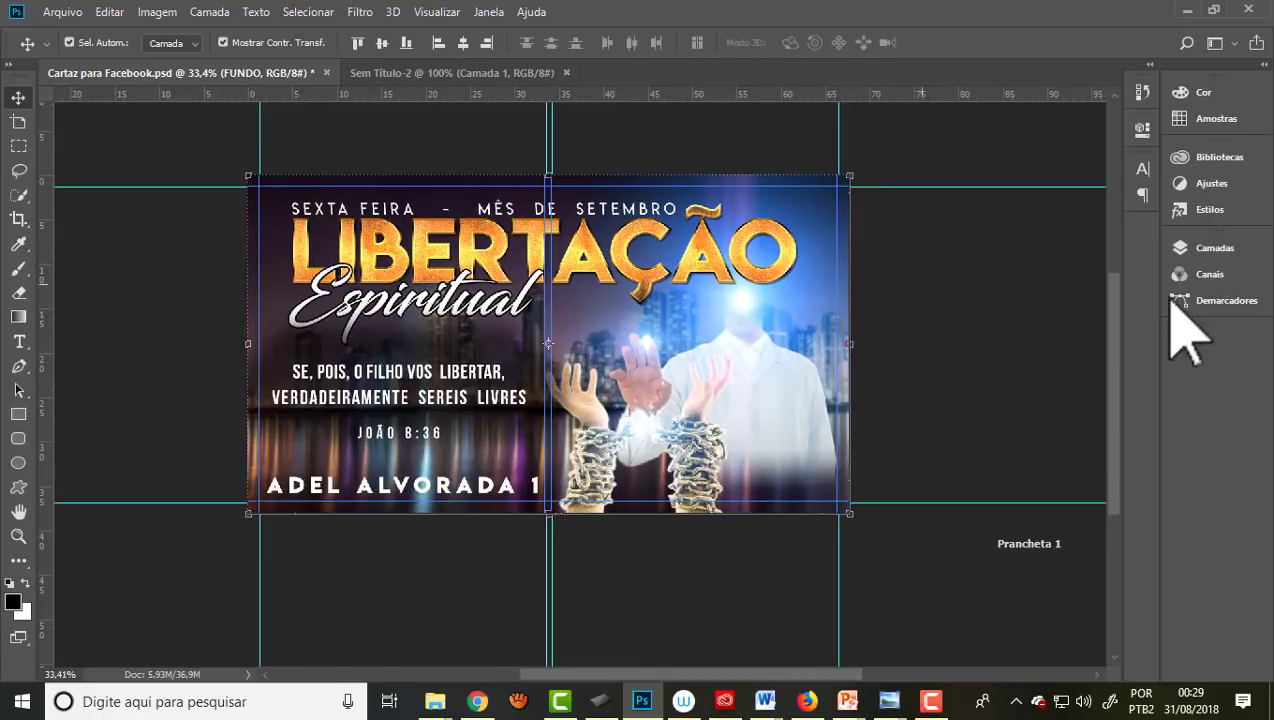
Step: Collapse Prancheta 1 in the Camadas panel and group its content into Agrupar 1
left_click(1200, 248)
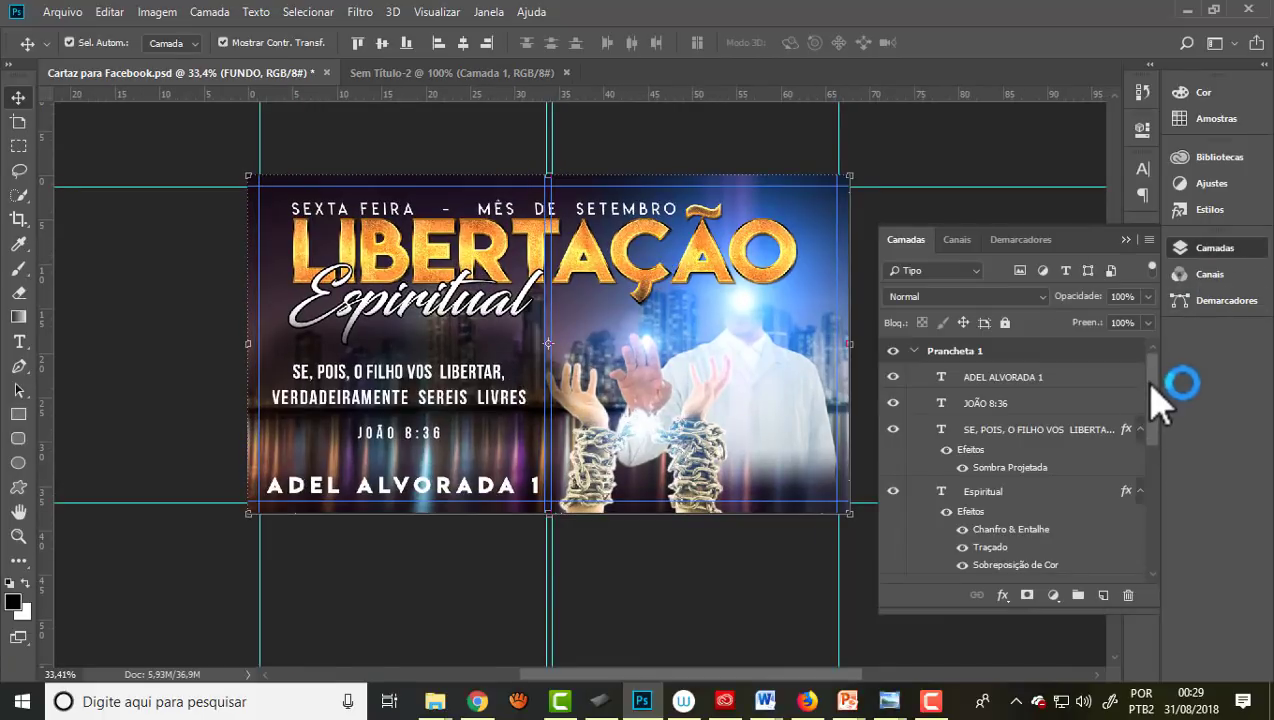
mouse_move(1152, 372)
left_mouse_down()
mouse_move(1147, 533)
mouse_move(1148, 378)
left_mouse_up()
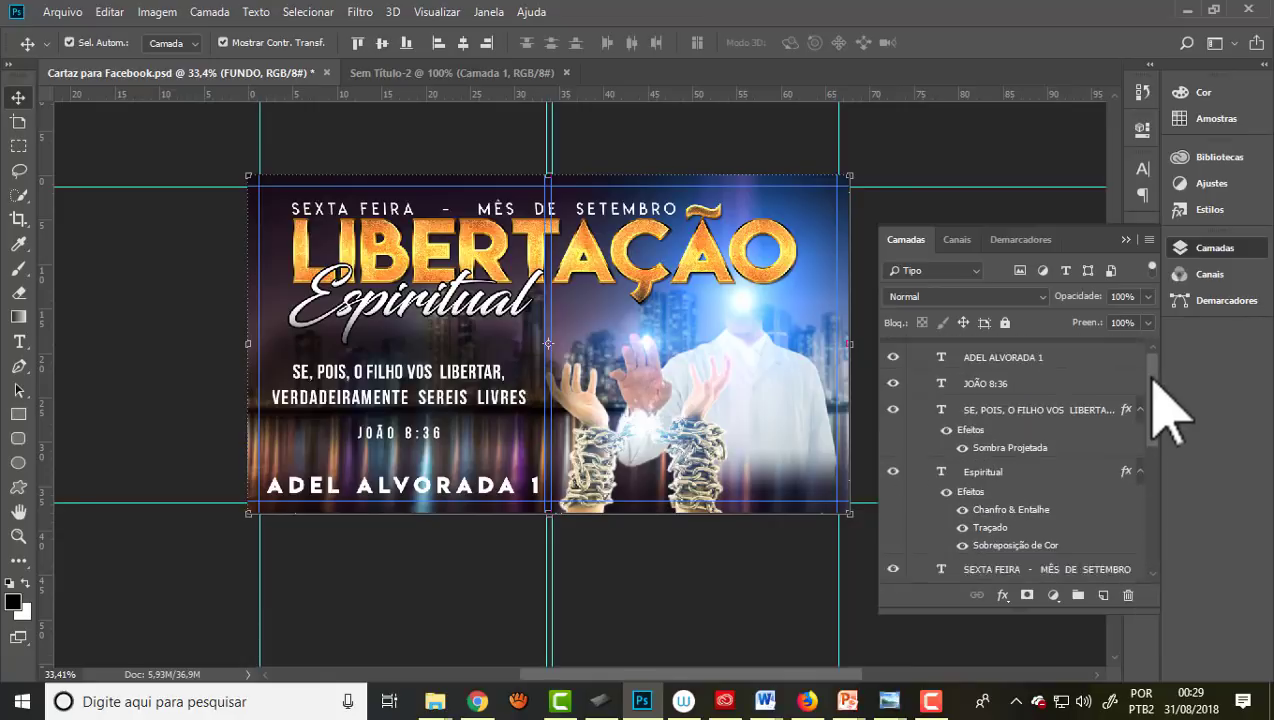
left_click(914, 352)
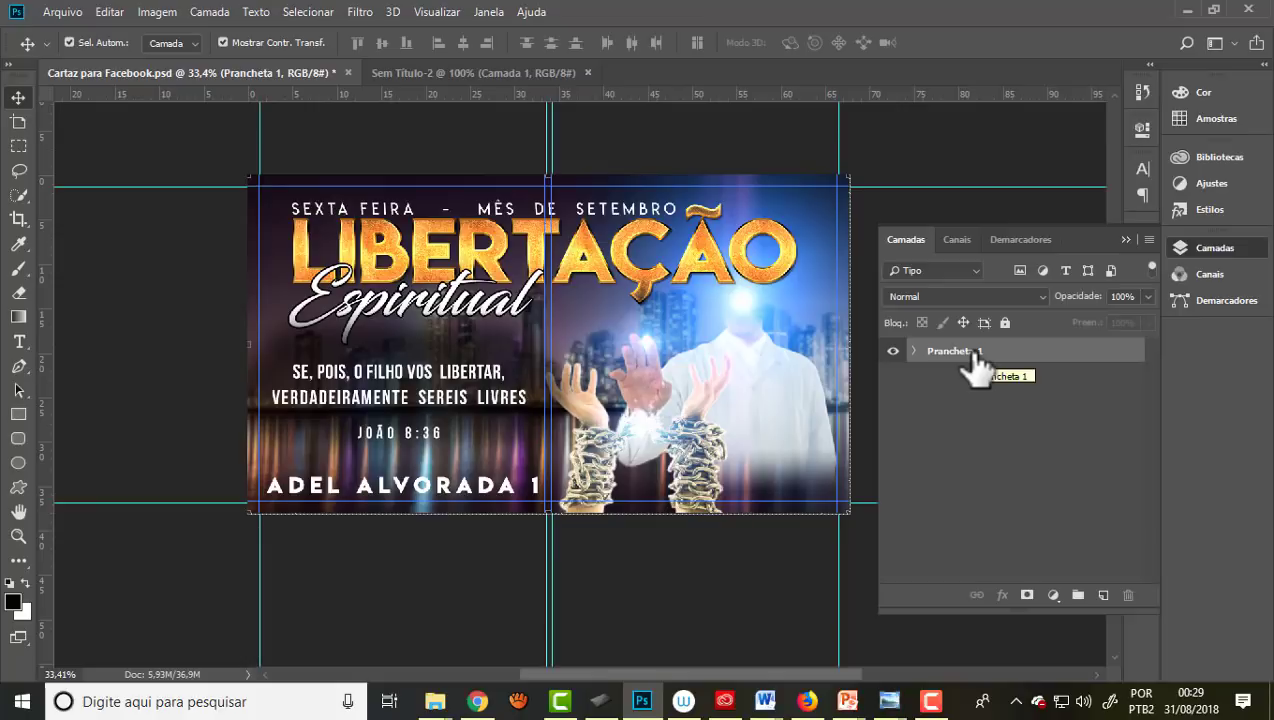
left_click(1080, 600)
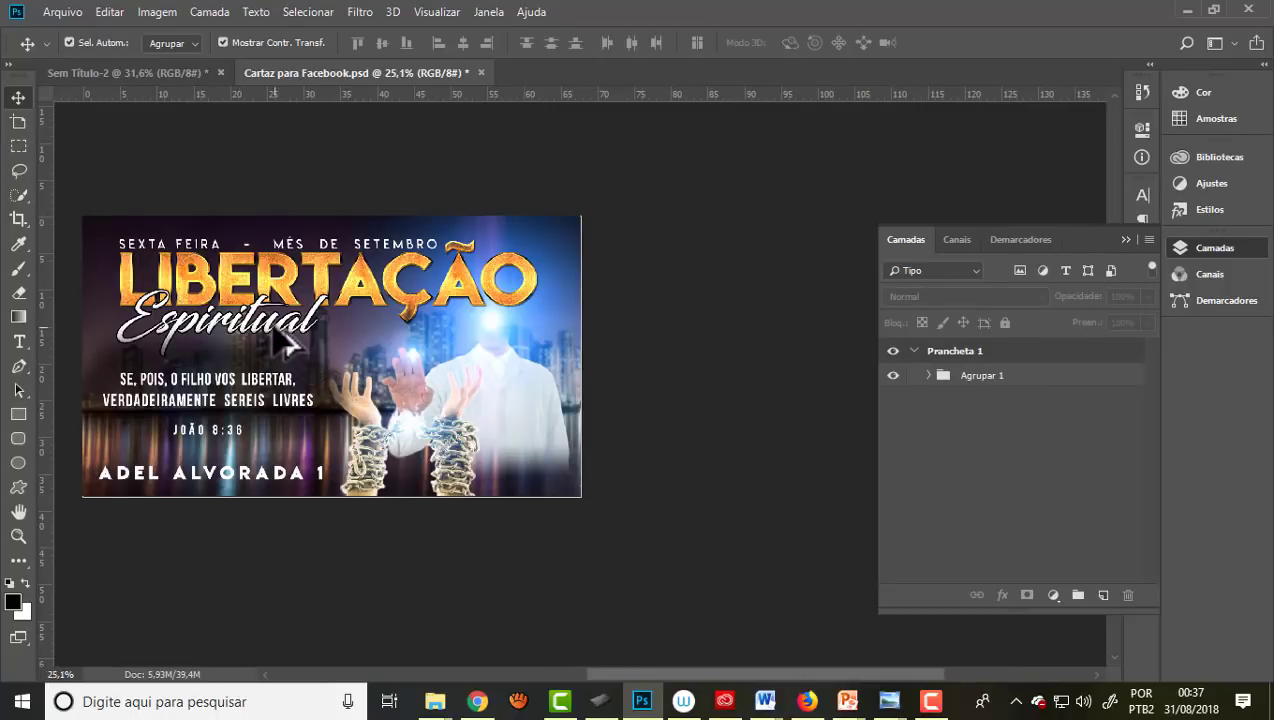
Step: Add a guide at the poster's top edge and draw a 44,55 × 38,1 cm artboard beside Prancheta 1
scroll(546, 364, "down", 2)
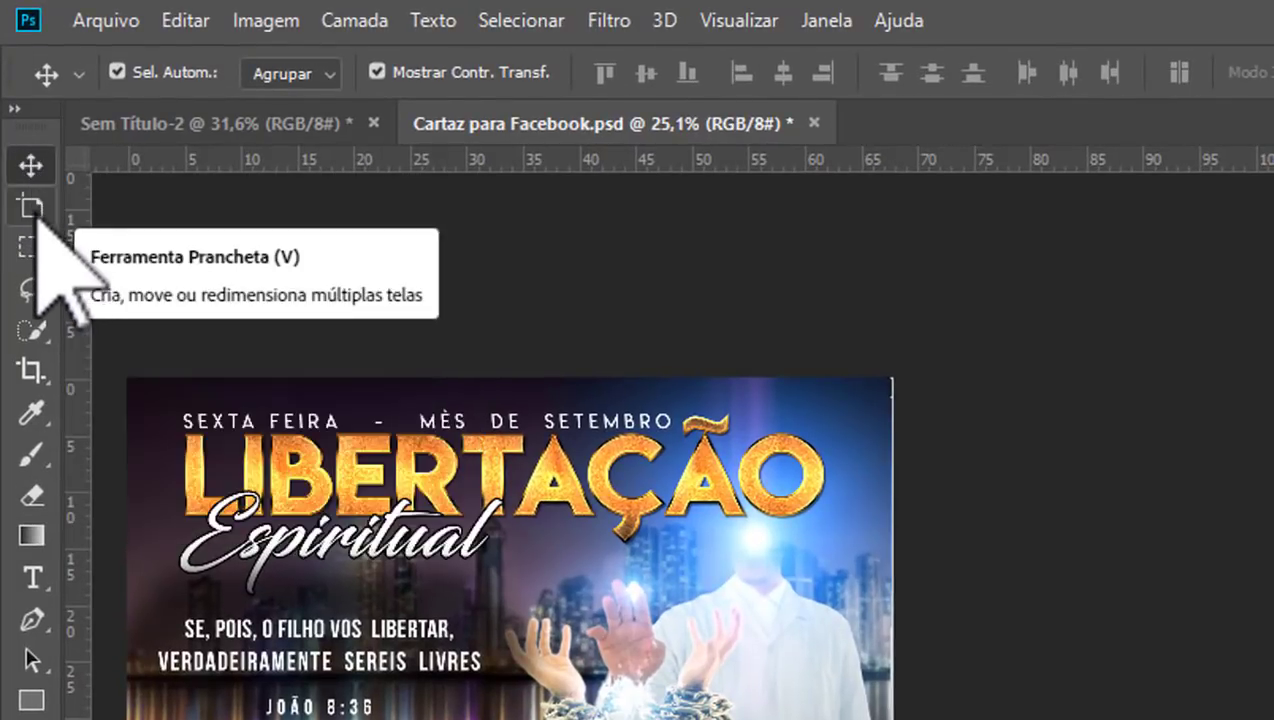
left_click(34, 210)
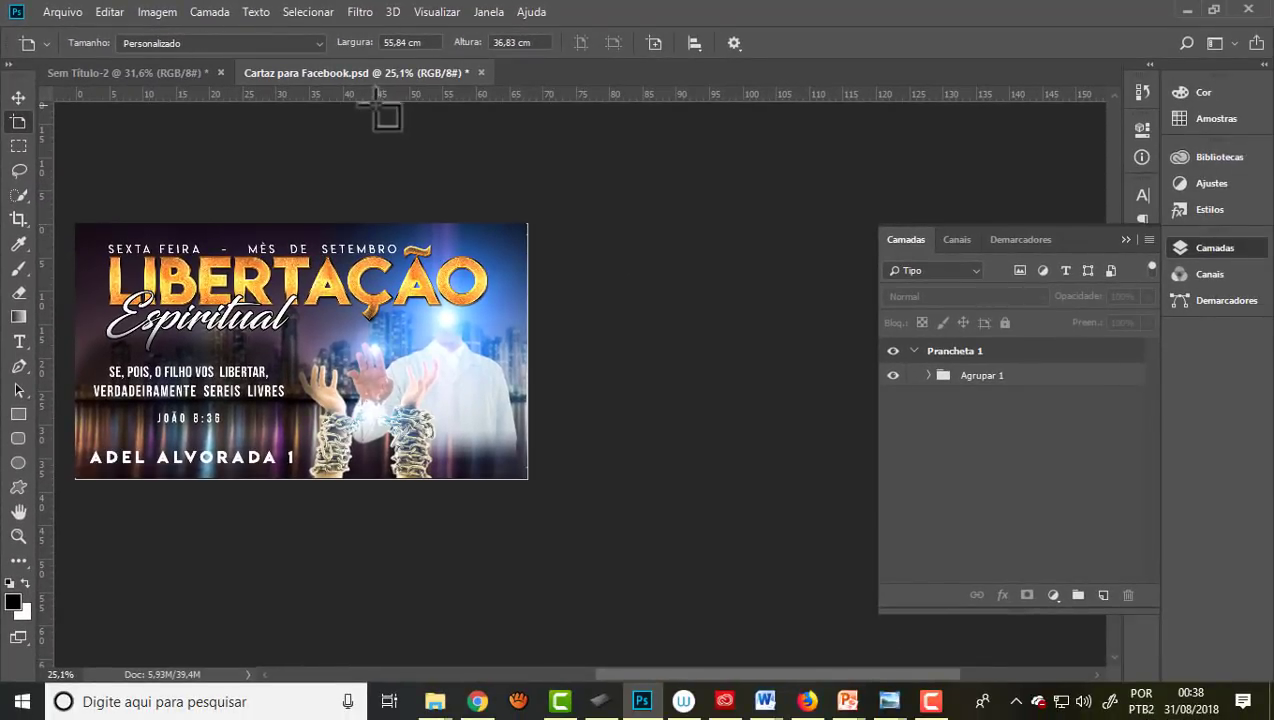
mouse_move(396, 94)
left_mouse_down()
mouse_move(447, 502)
mouse_move(447, 480)
left_mouse_up()
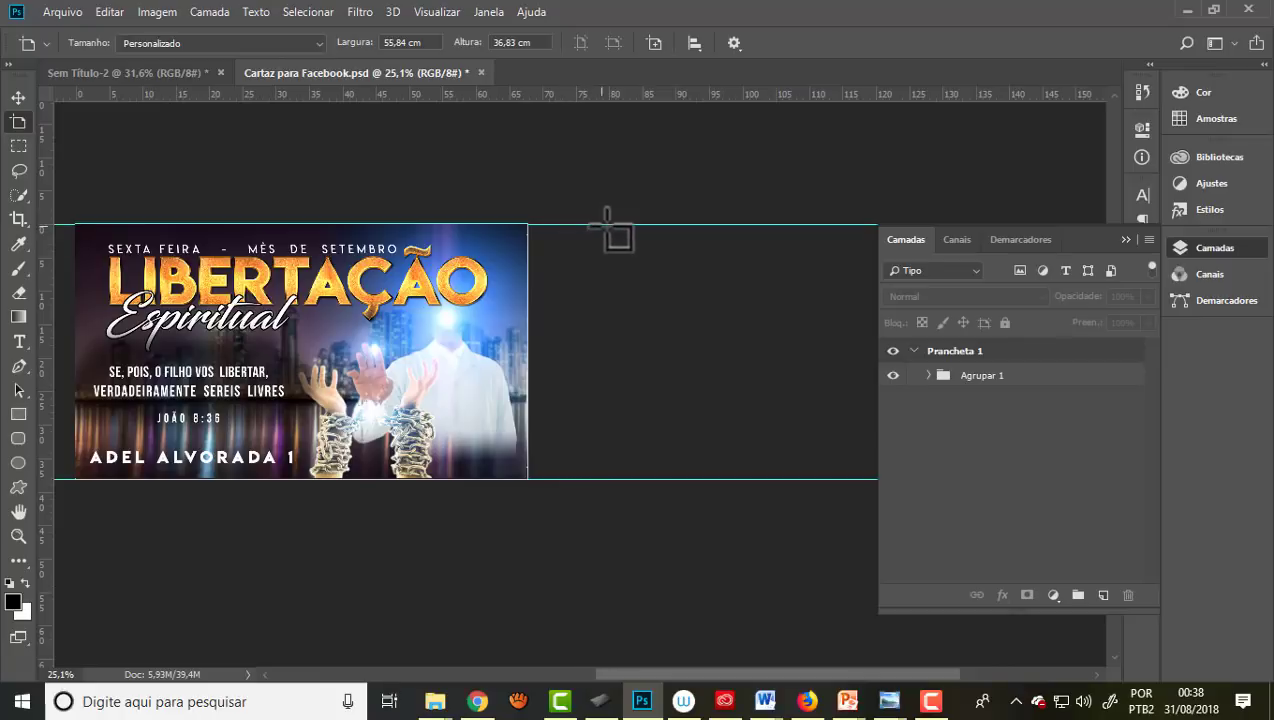
left_click_drag(620, 226, 912, 484)
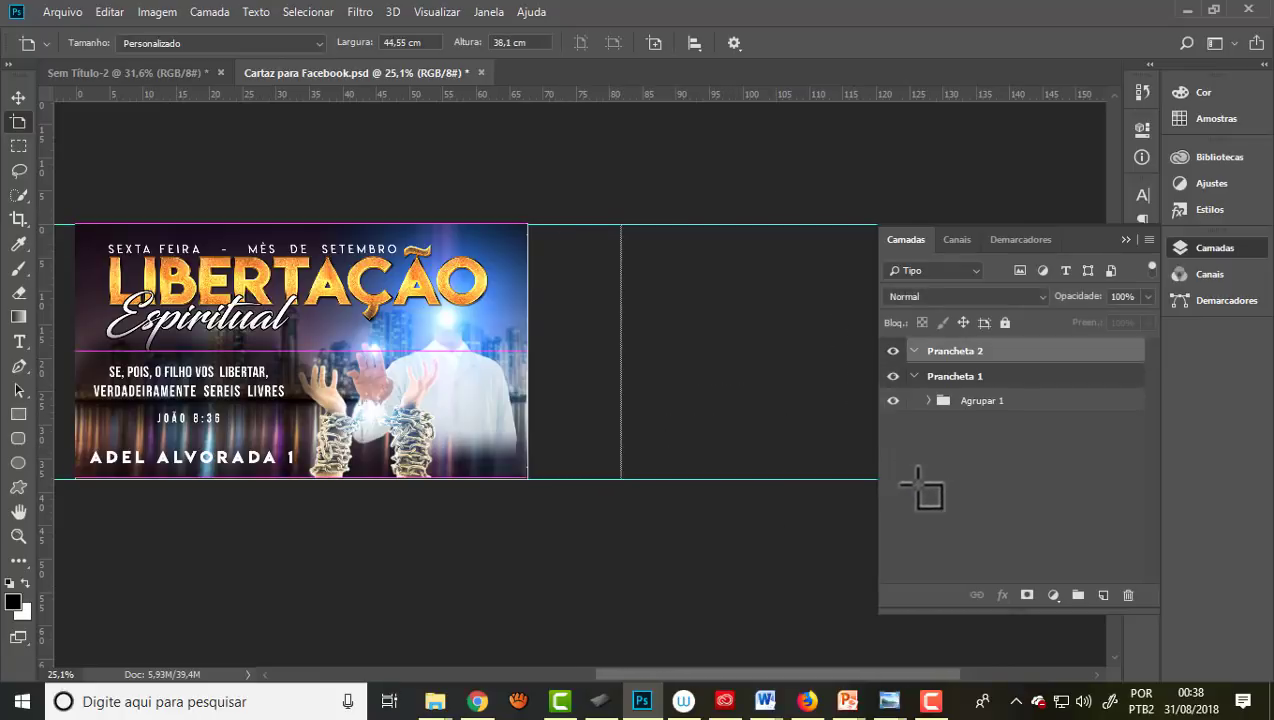
key("ctrl+0")
scroll(620, 293, "up", 1)
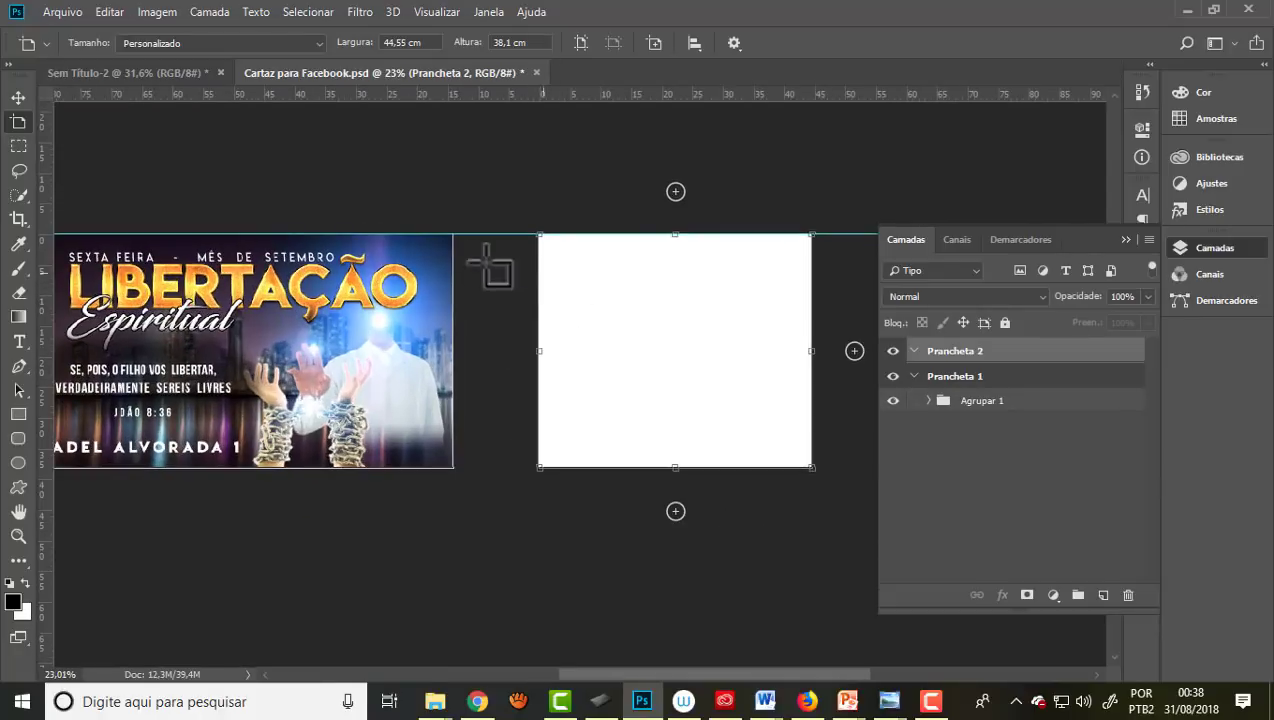
scroll(489, 264, "down", 1)
scroll(765, 300, "up", 1)
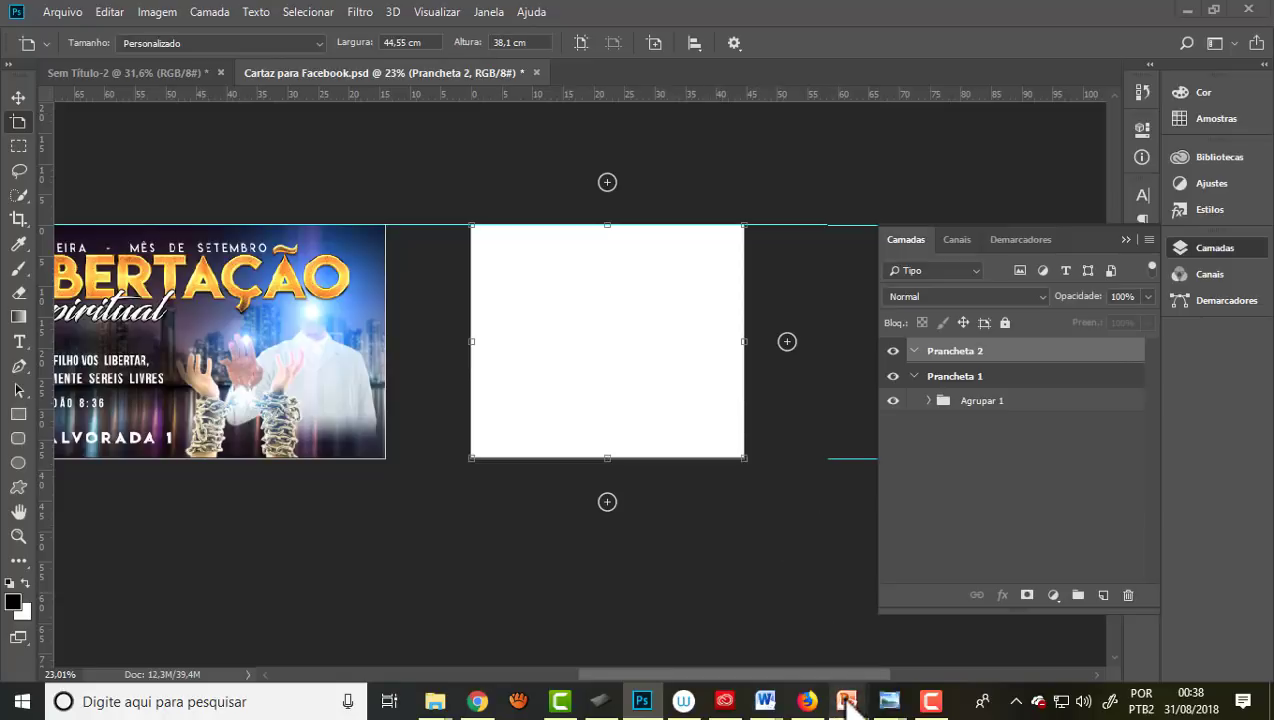
mouse_move(846, 701)
left_click(930, 630)
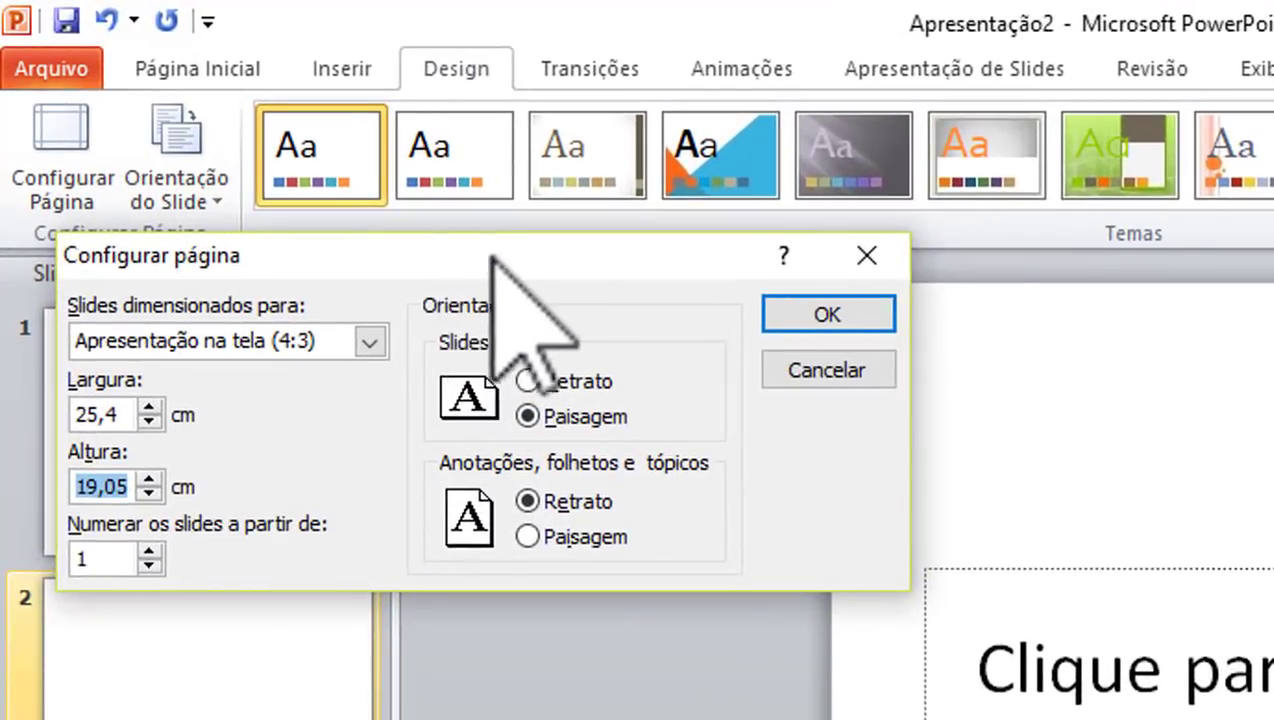
left_click_drag(246, 128, 333, 132)
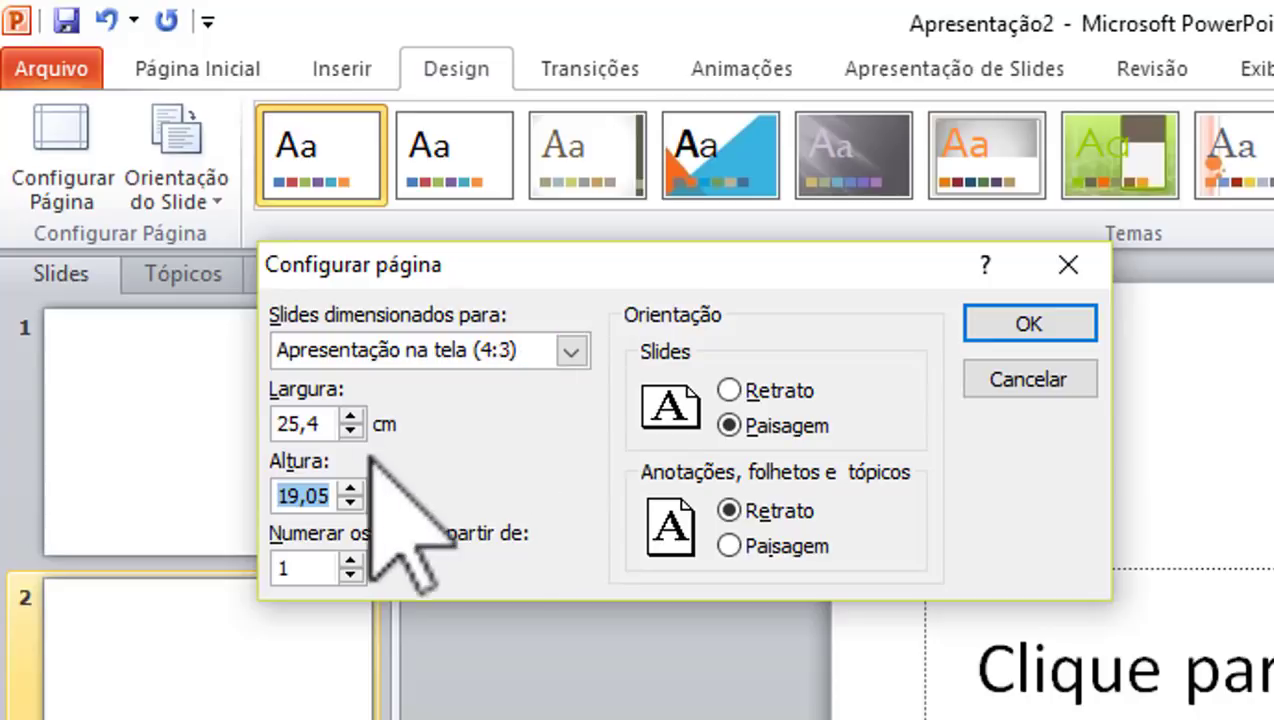
left_click(340, 462)
left_click_drag(273, 463, 323, 440)
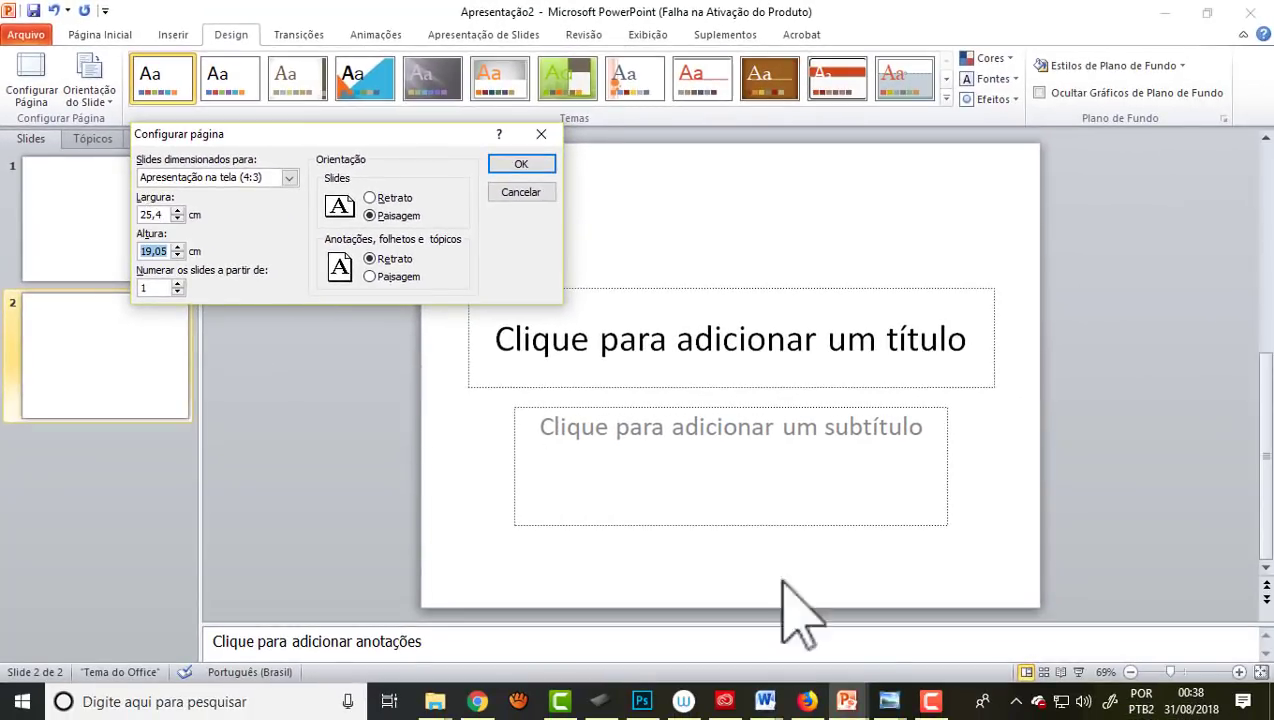
left_click(642, 701)
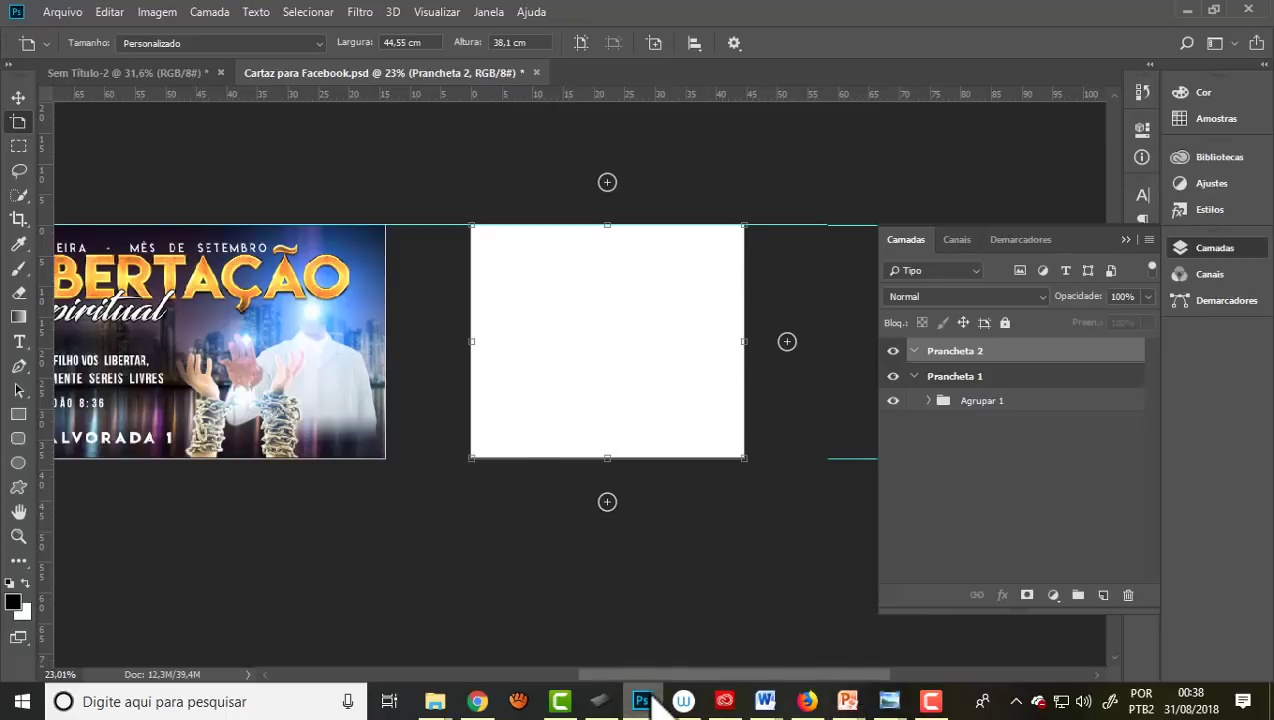
Step: Set the Prancheta 2 artboard to 25,4 cm wide and 19 cm high
left_click(421, 42)
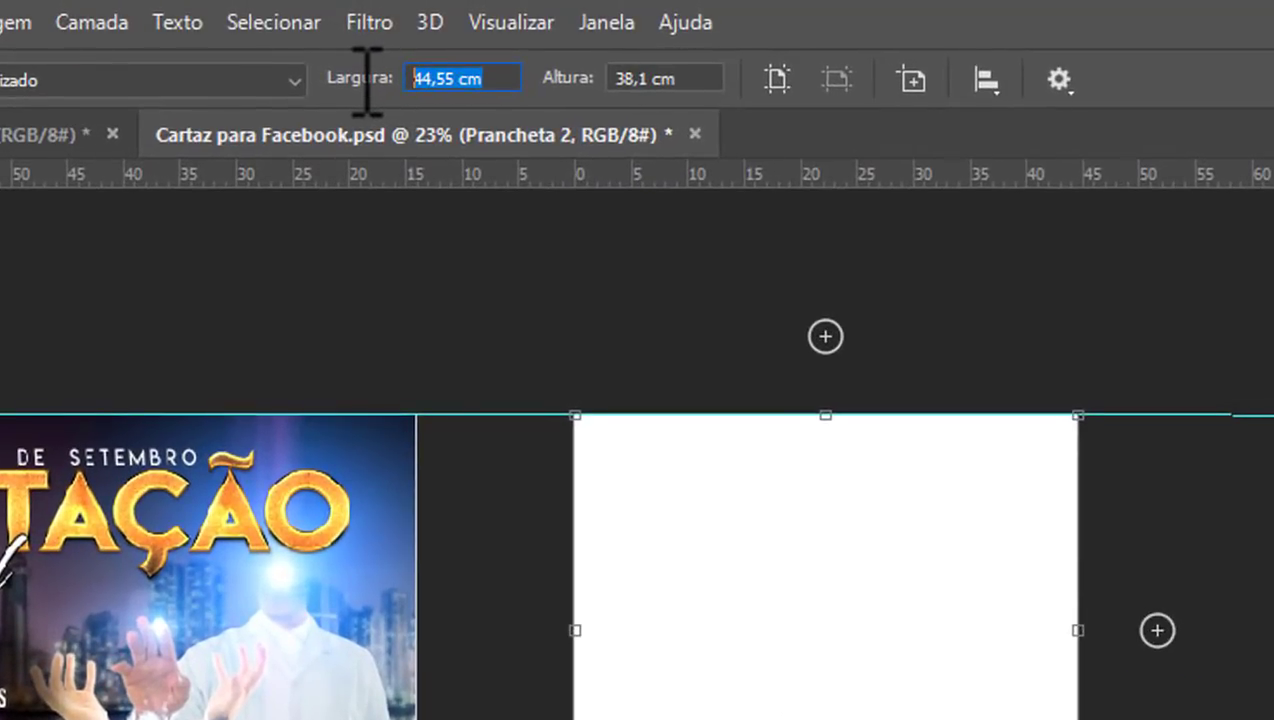
type("25,4")
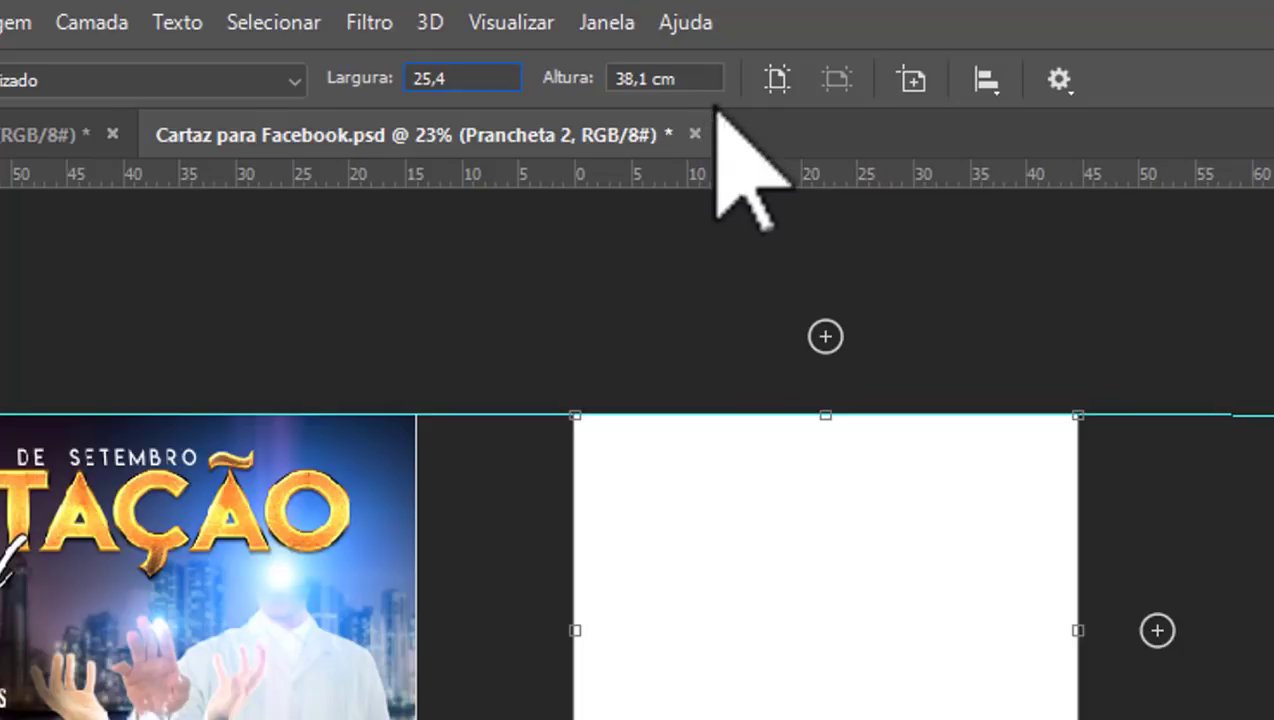
left_click(630, 80)
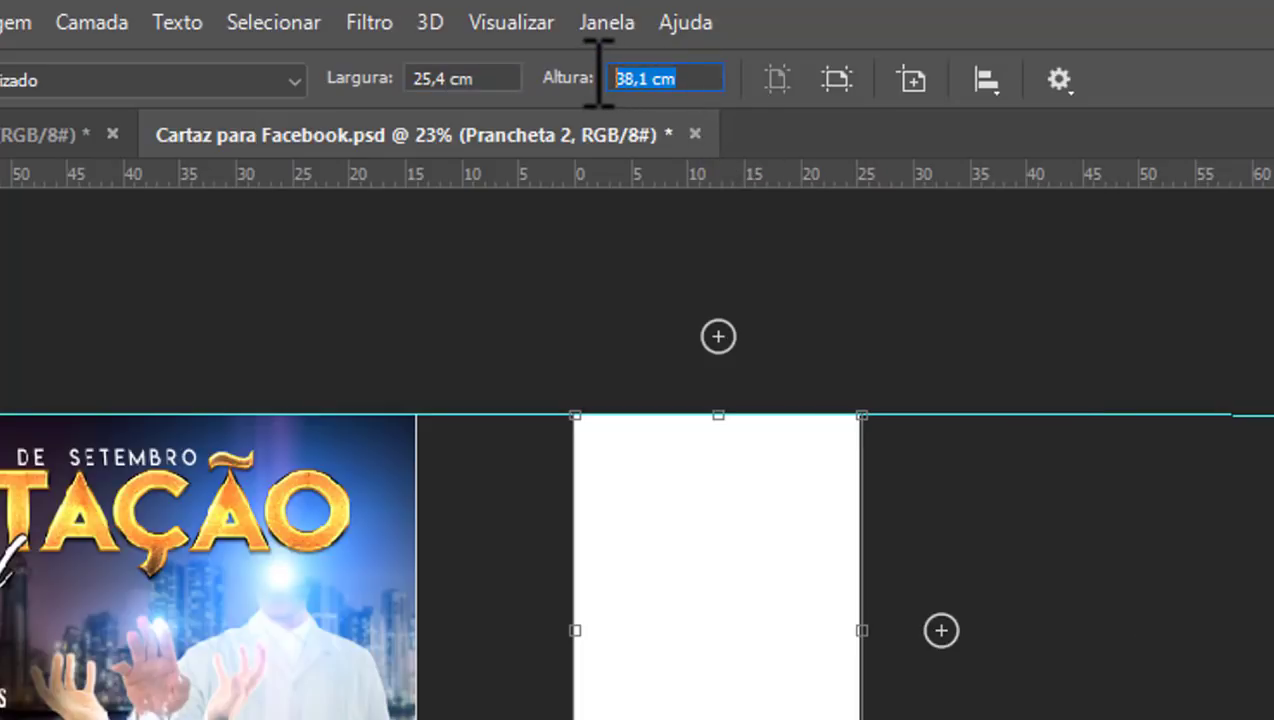
type("19")
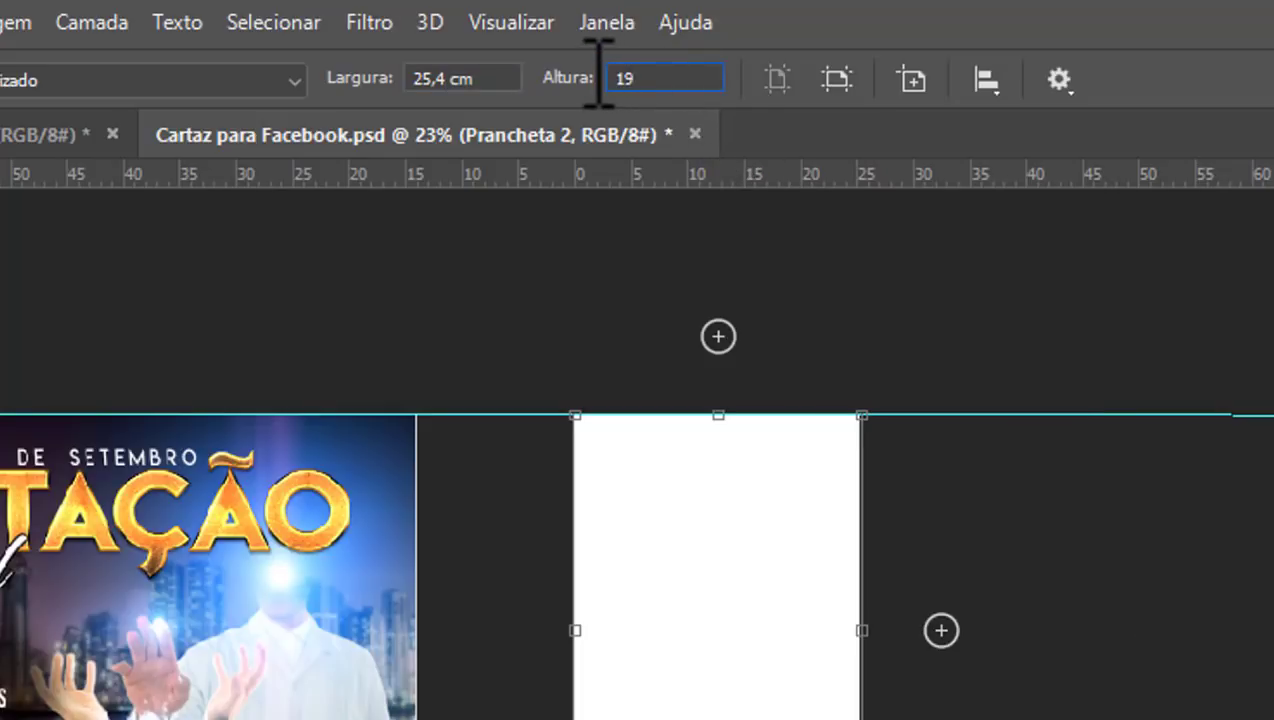
type(",05")
key("Return")
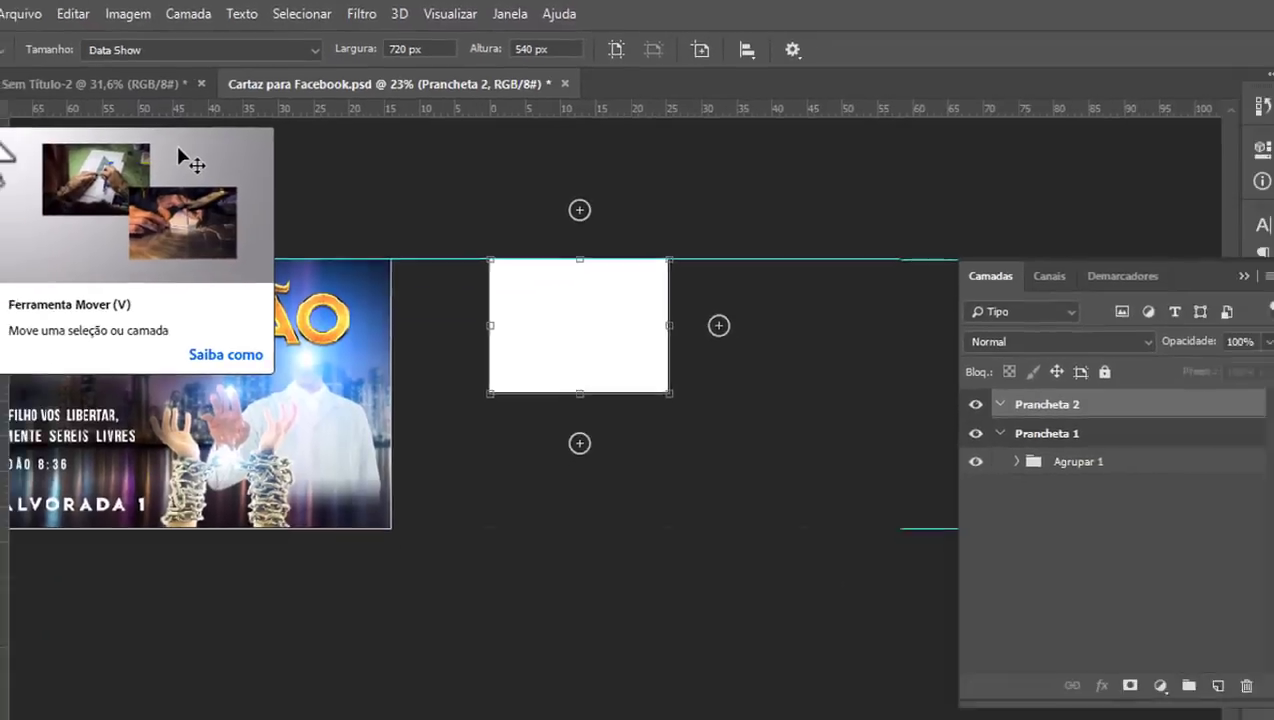
Step: Toggle between the Move and Artboard tools, selecting Prancheta 1 and then Prancheta 2
left_click(18, 97)
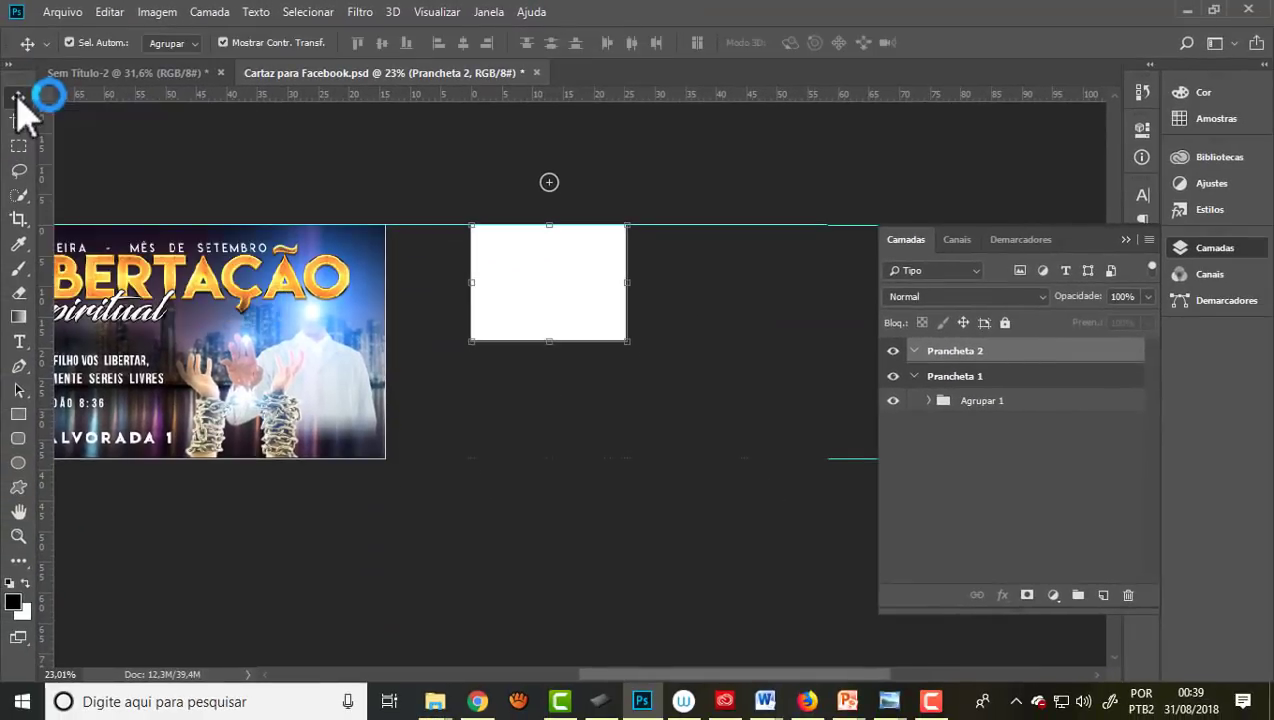
key("shift+v")
left_click(384, 286)
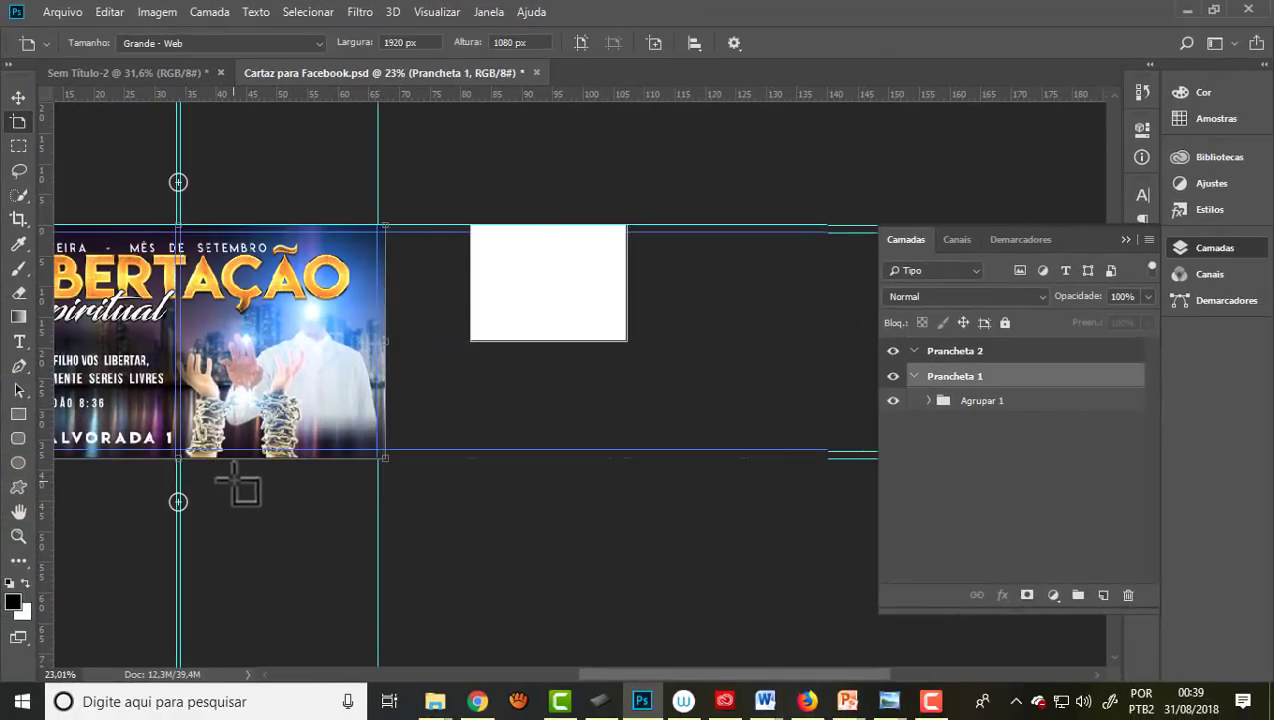
key("shift+v")
left_click(573, 282)
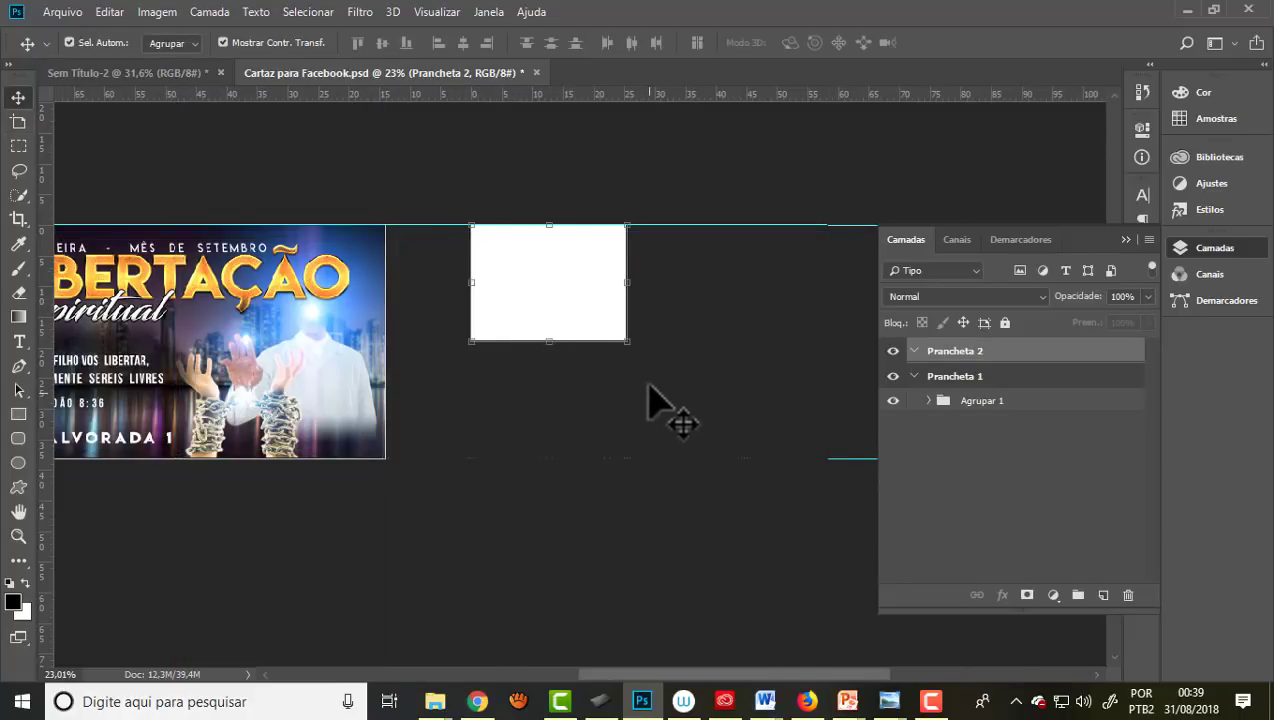
Step: Drag Prancheta 2's corner to adjust its size and commit the resize
left_click_drag(626, 340, 785, 462)
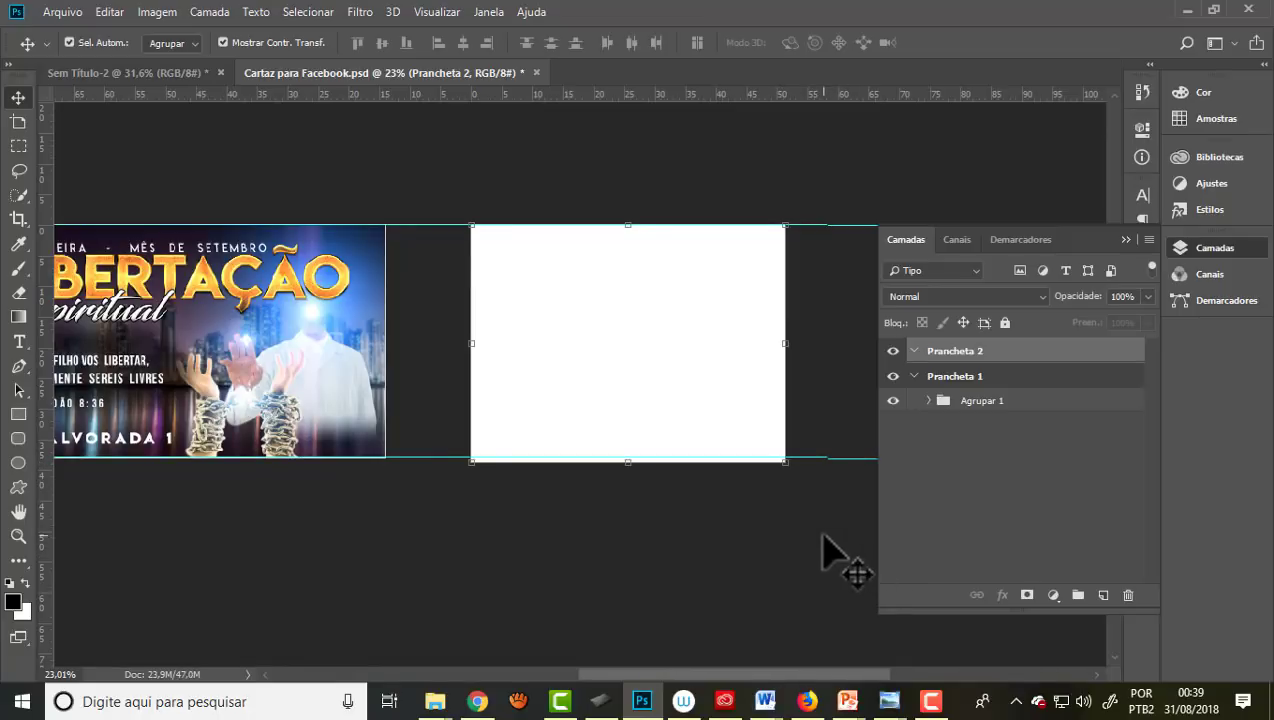
scroll(680, 483, "up", 3, "alt")
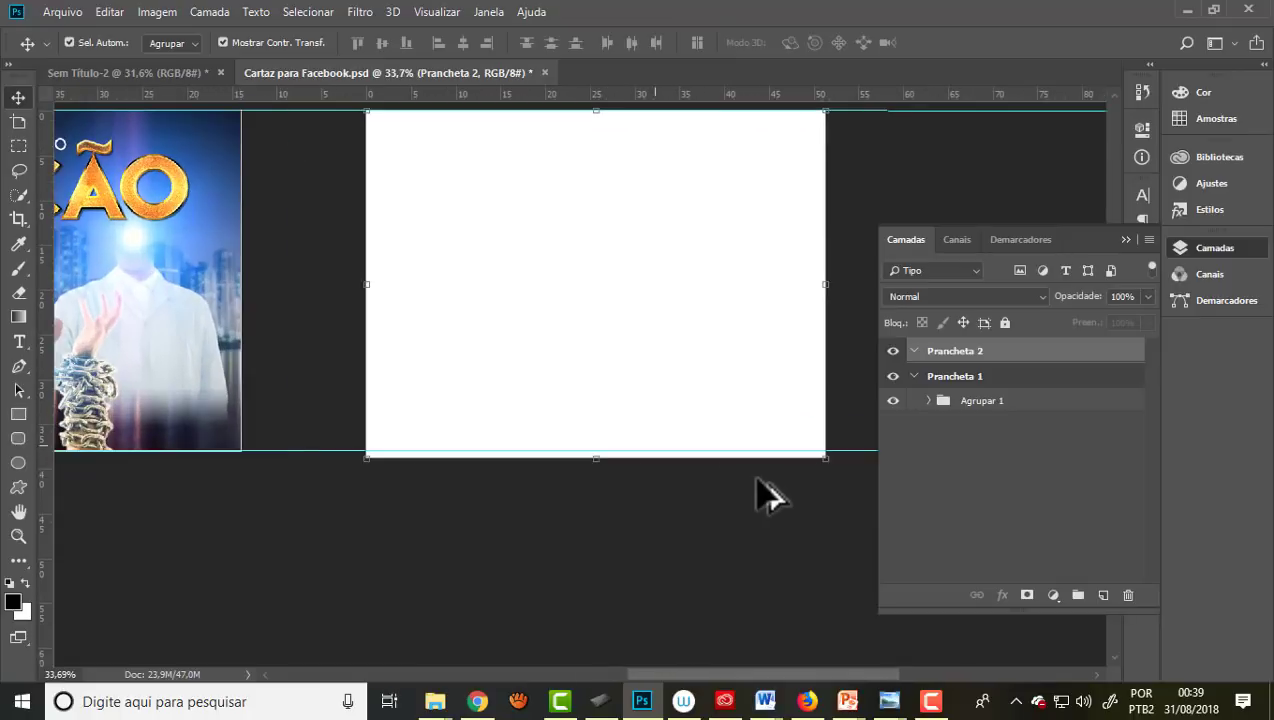
left_click_drag(825, 458, 789, 485)
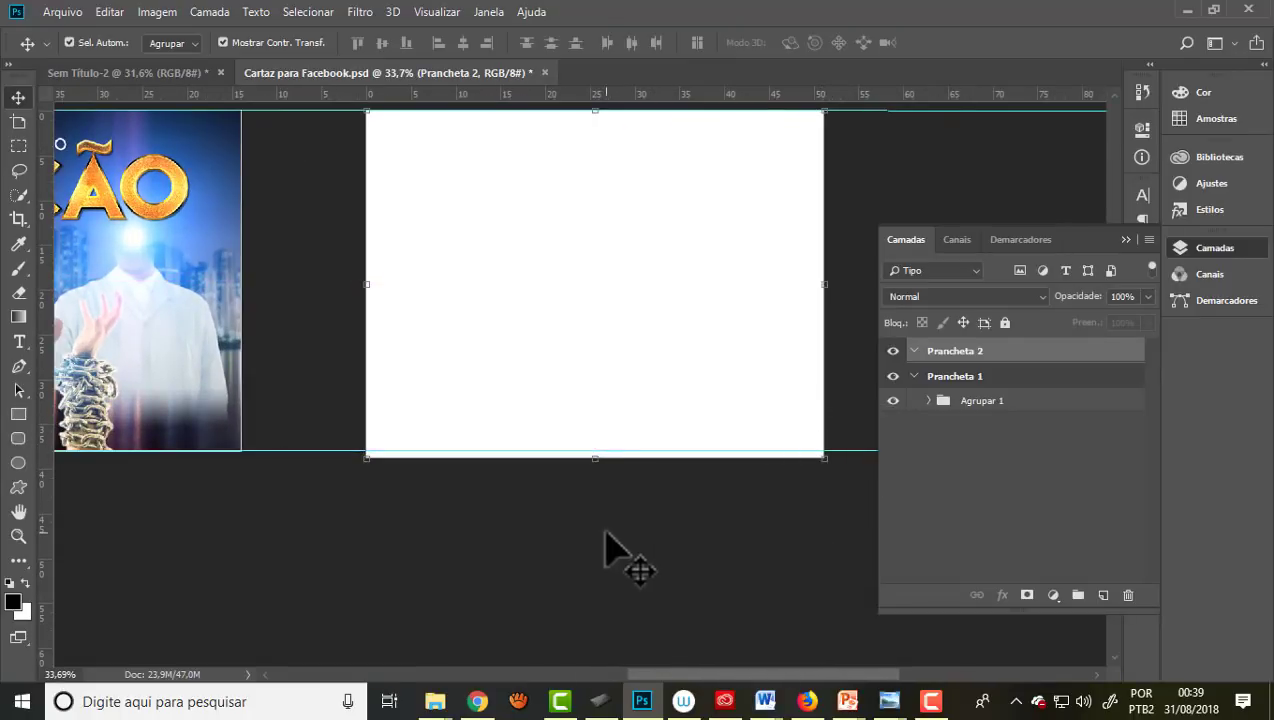
key("z")
Step: Zoom out until the poster and the blank 4:3 artboard are both visible
scroll(592, 520, "down", 1)
scroll(584, 515, "down", 1)
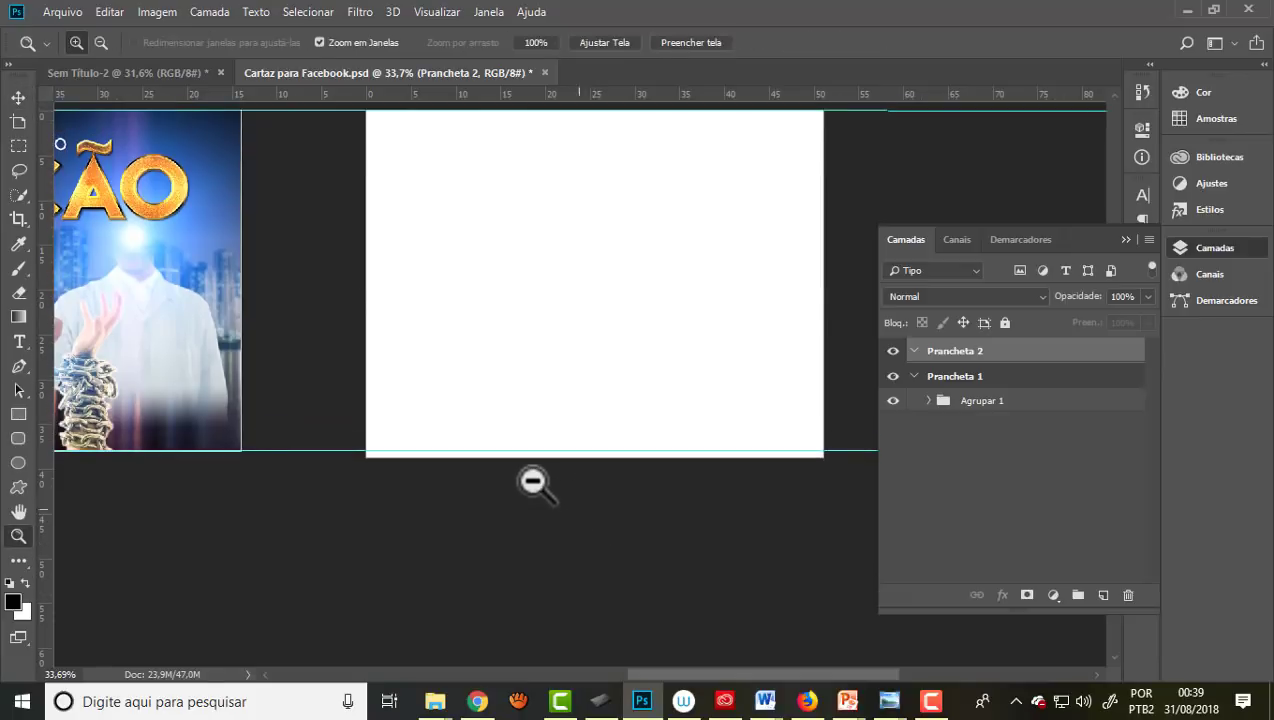
scroll(529, 484, "down", 1)
scroll(495, 365, "down", 1)
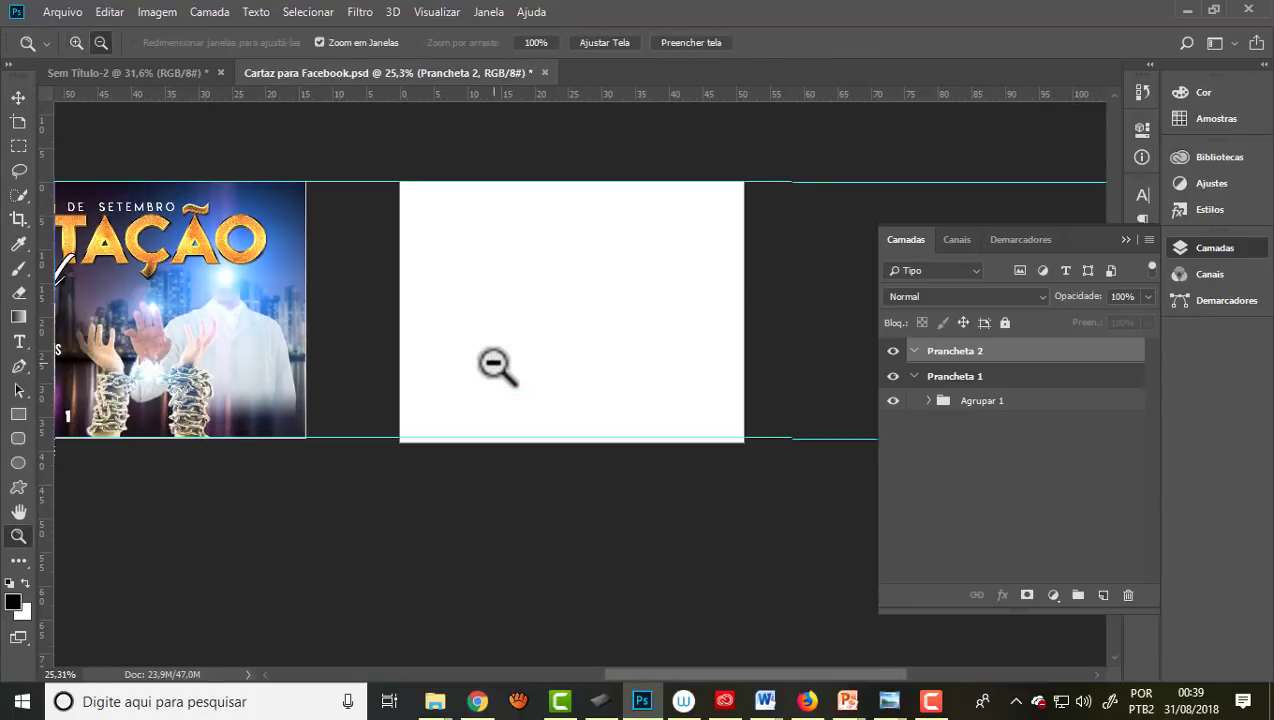
scroll(495, 365, "down", 1)
scroll(495, 365, "down", 1)
scroll(495, 365, "down", 1)
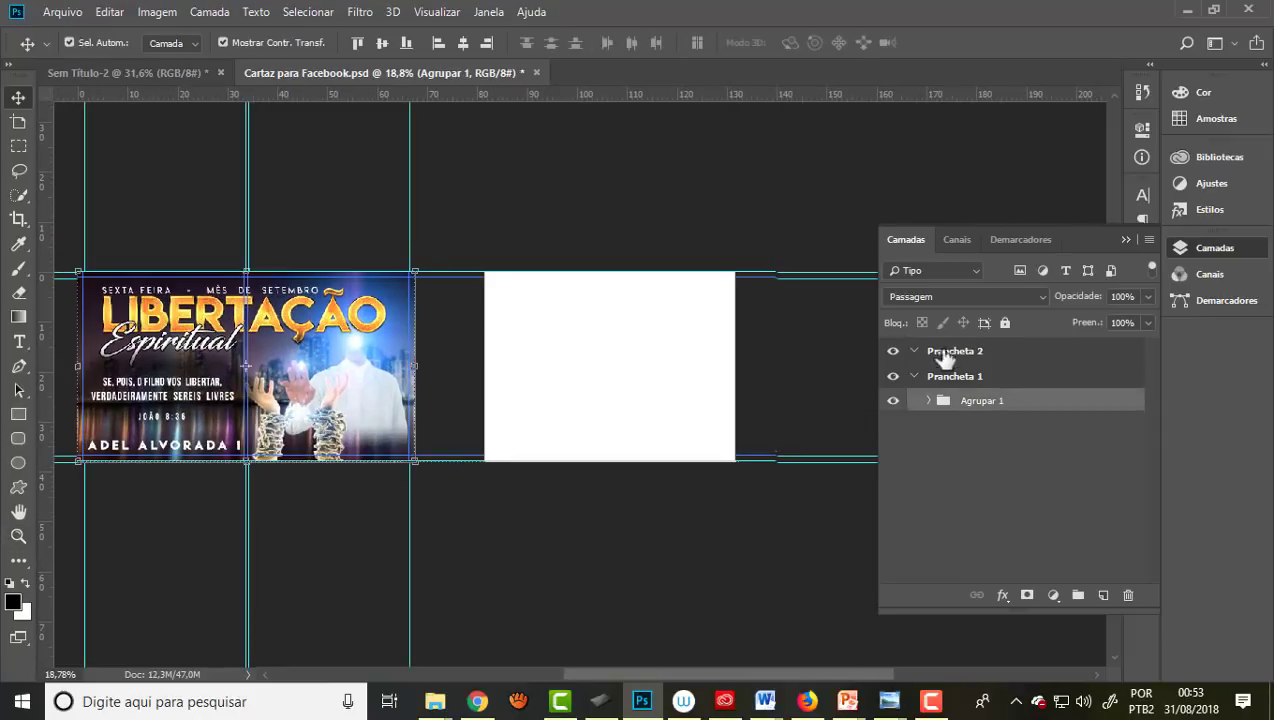
Step: Rename the blank Prancheta 2 artboard to DATA SHOW
left_click(950, 355)
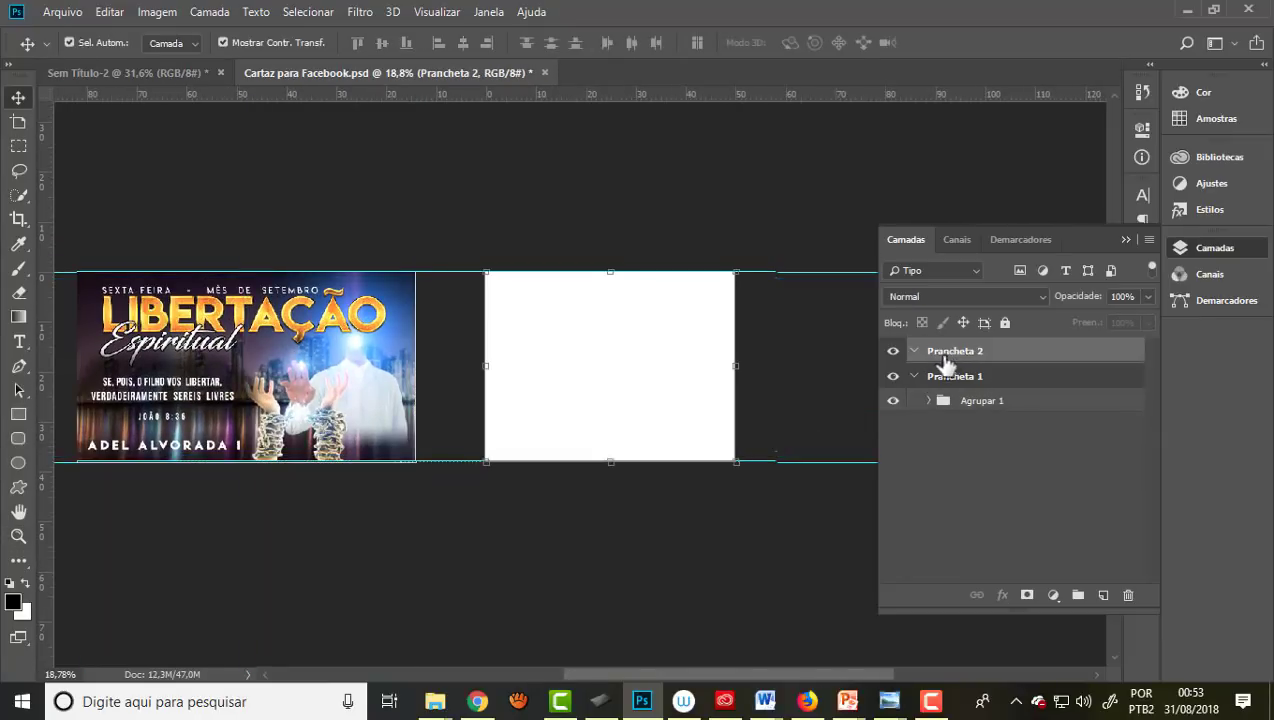
left_click(893, 351)
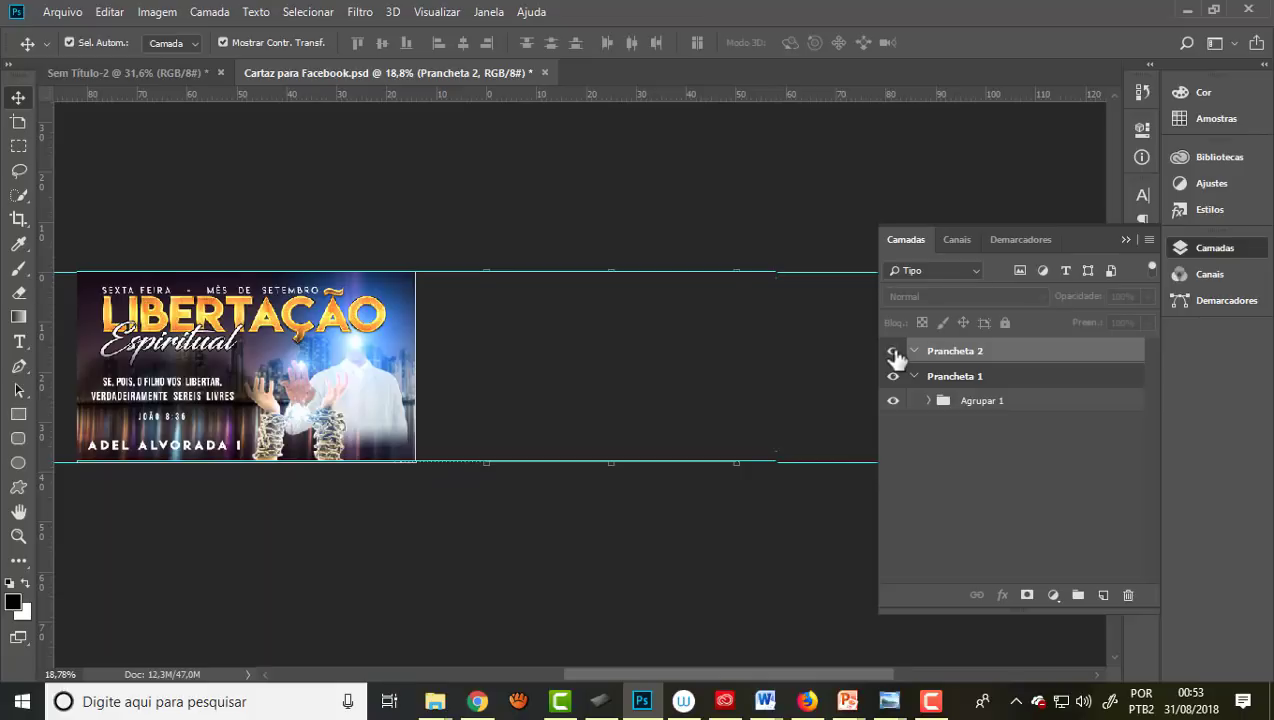
left_click(893, 351)
double_click(945, 351)
type("DATA SHOW")
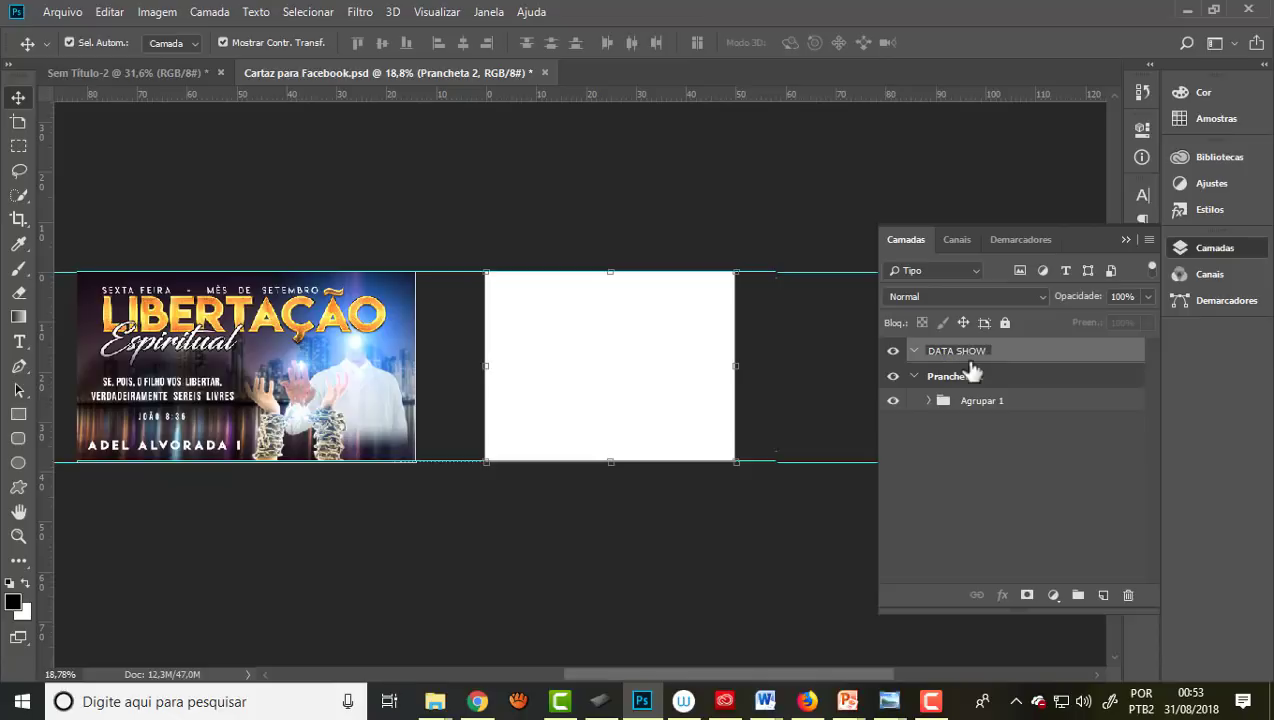
key("Return")
Step: Rename the poster's Prancheta 1 artboard to FACEBOOK
double_click(966, 378)
type("FACEBOOK")
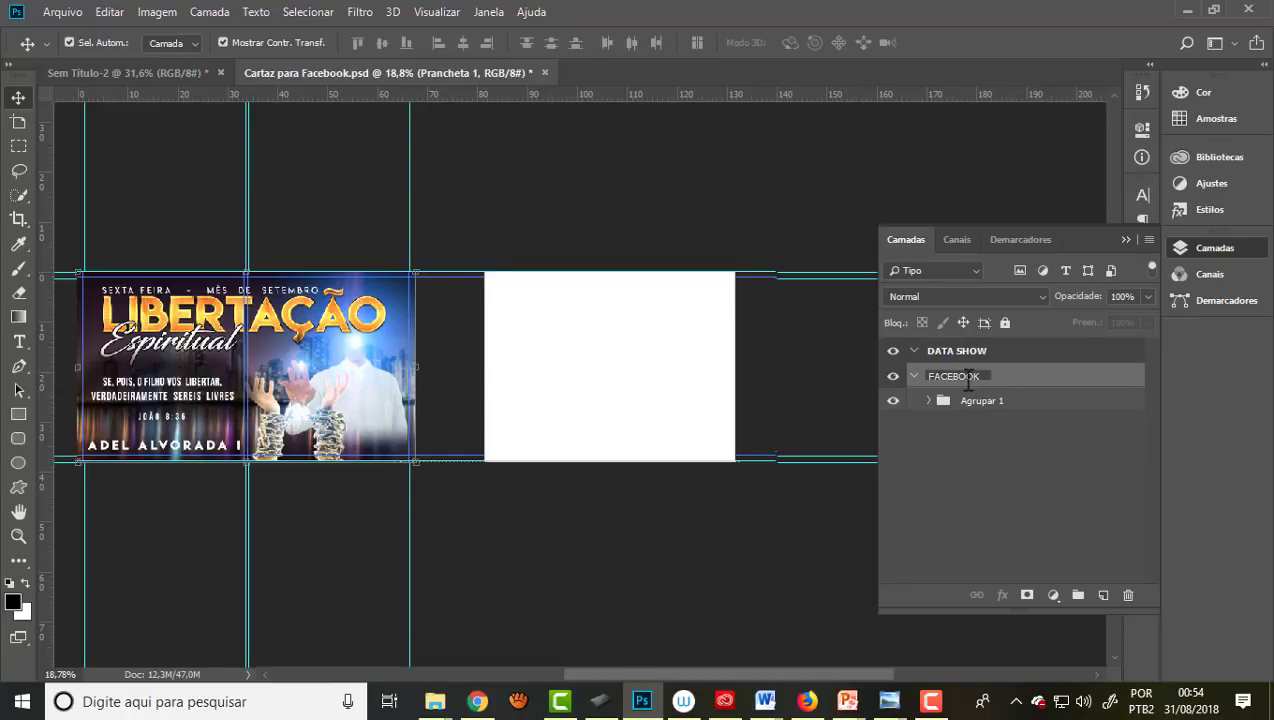
key("Return")
left_click(1005, 350)
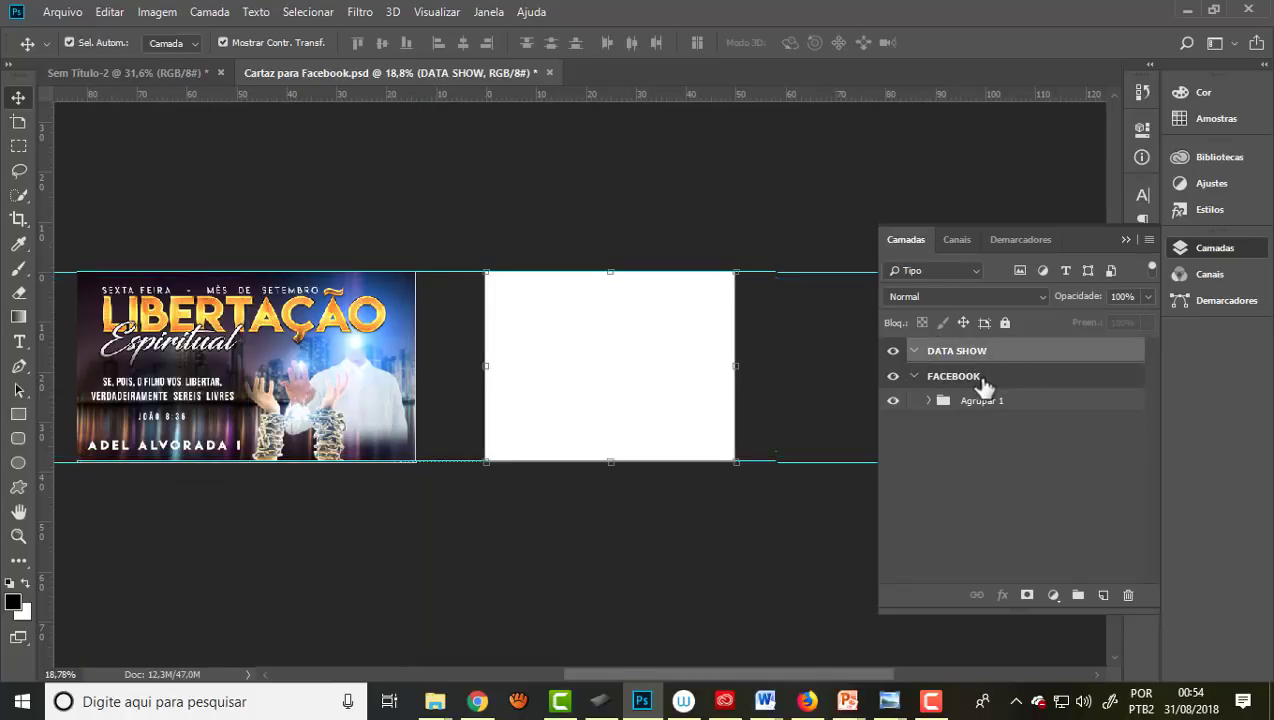
left_click(984, 380)
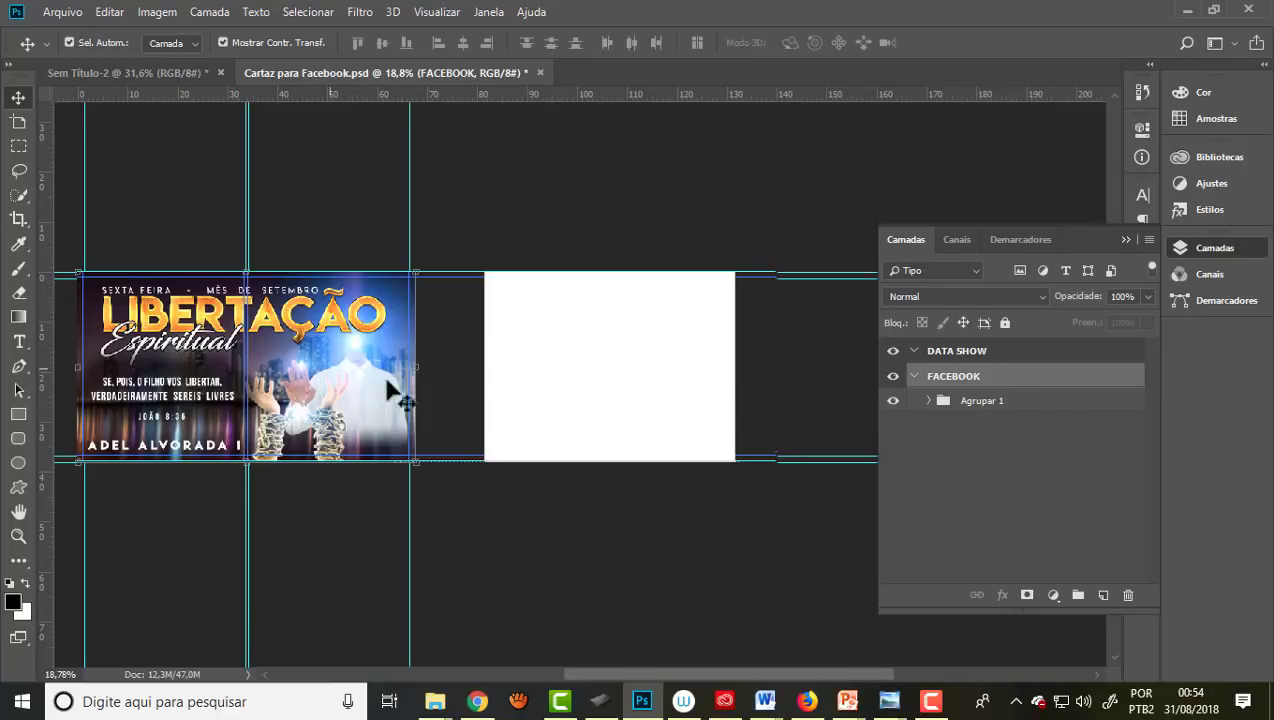
Step: Enable Auto-Select set to Layer, expand Agrupar 1 and select the FUNDO layer
left_click(69, 43)
left_click(170, 43)
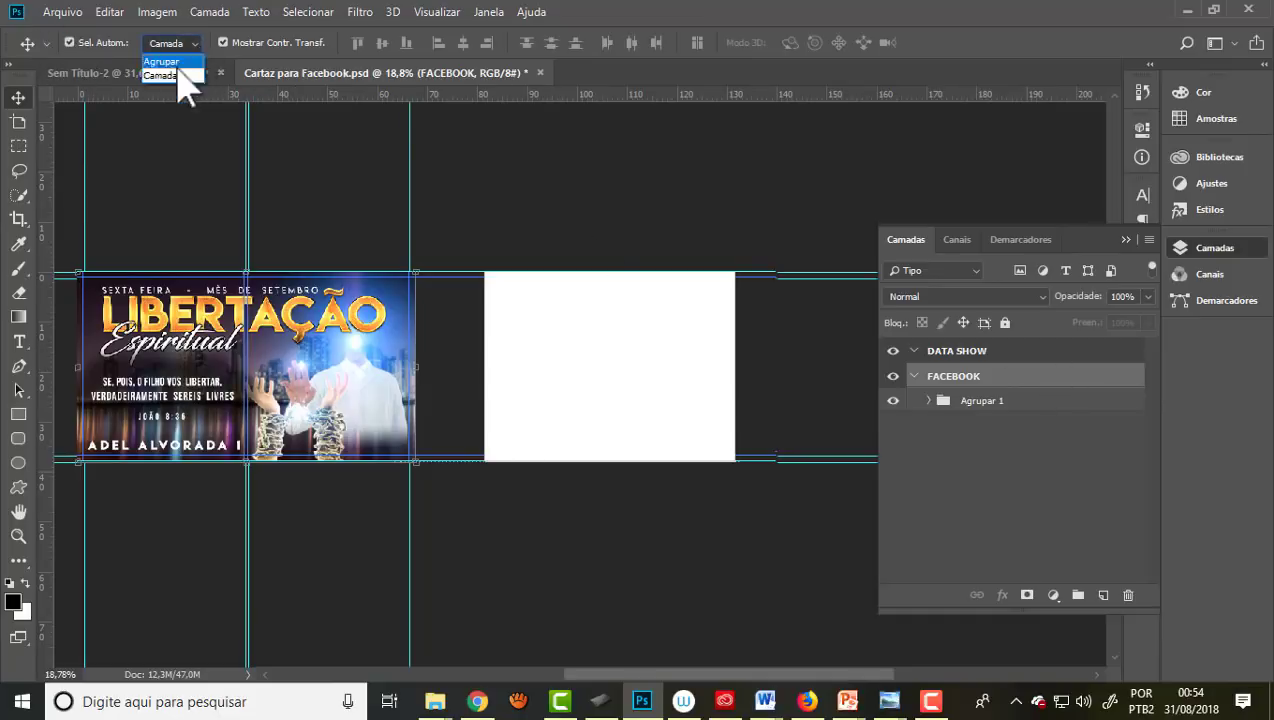
left_click(166, 76)
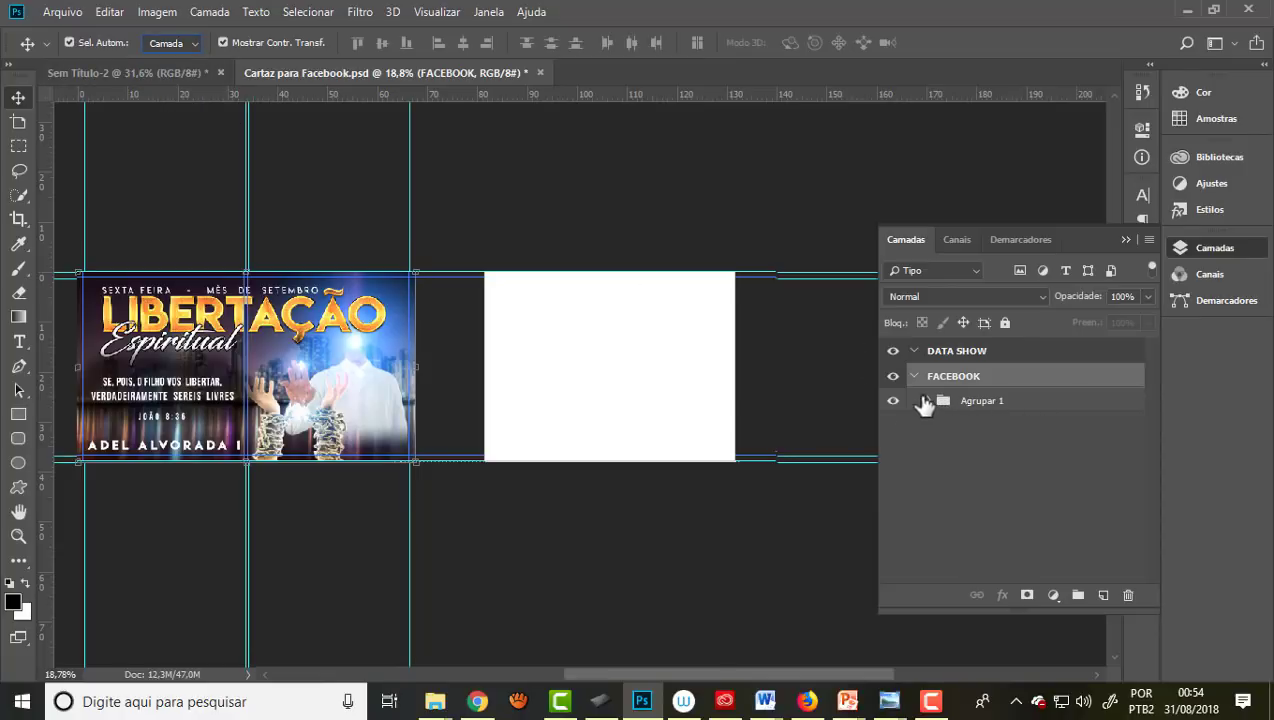
left_click(928, 400)
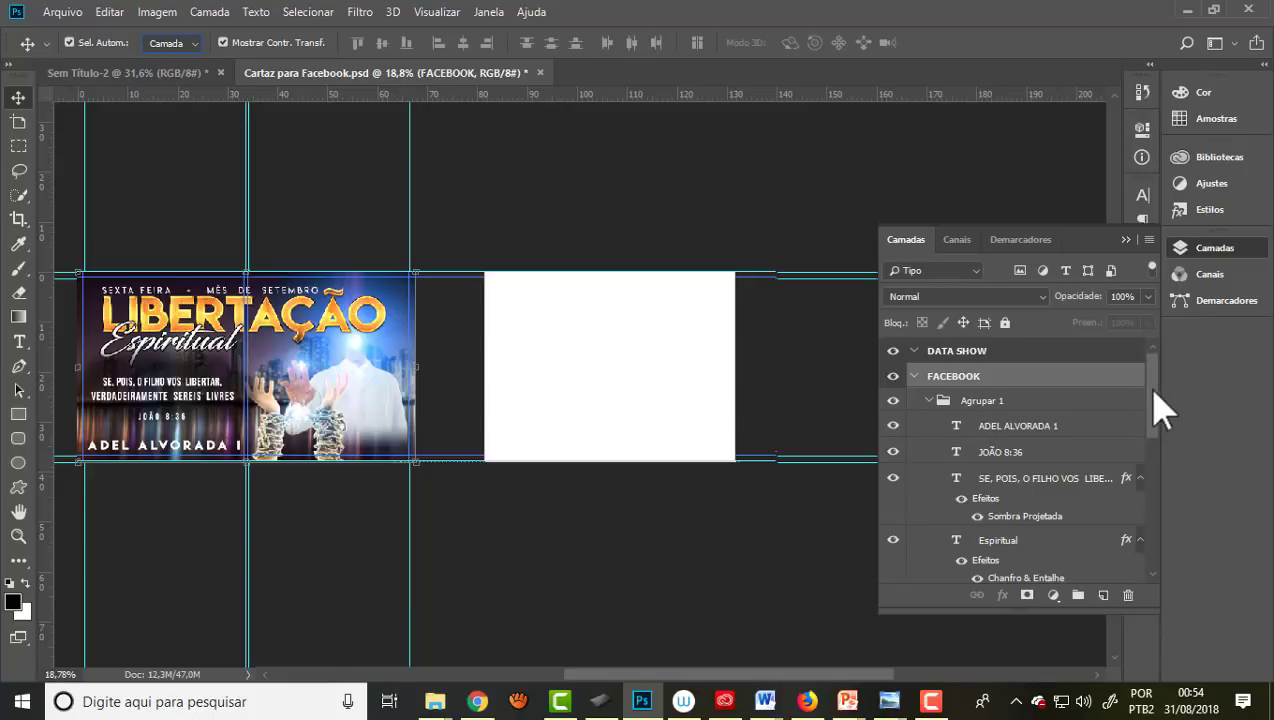
left_click_drag(1152, 421, 1150, 575)
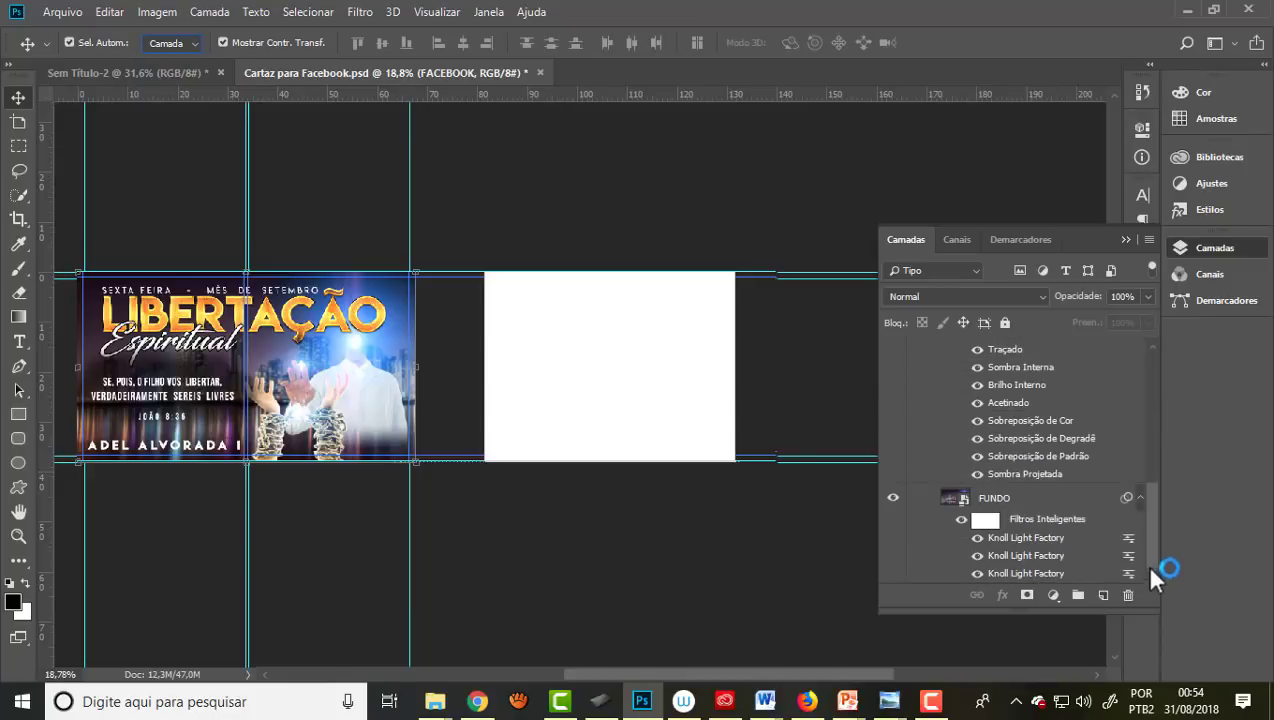
left_click(1030, 500)
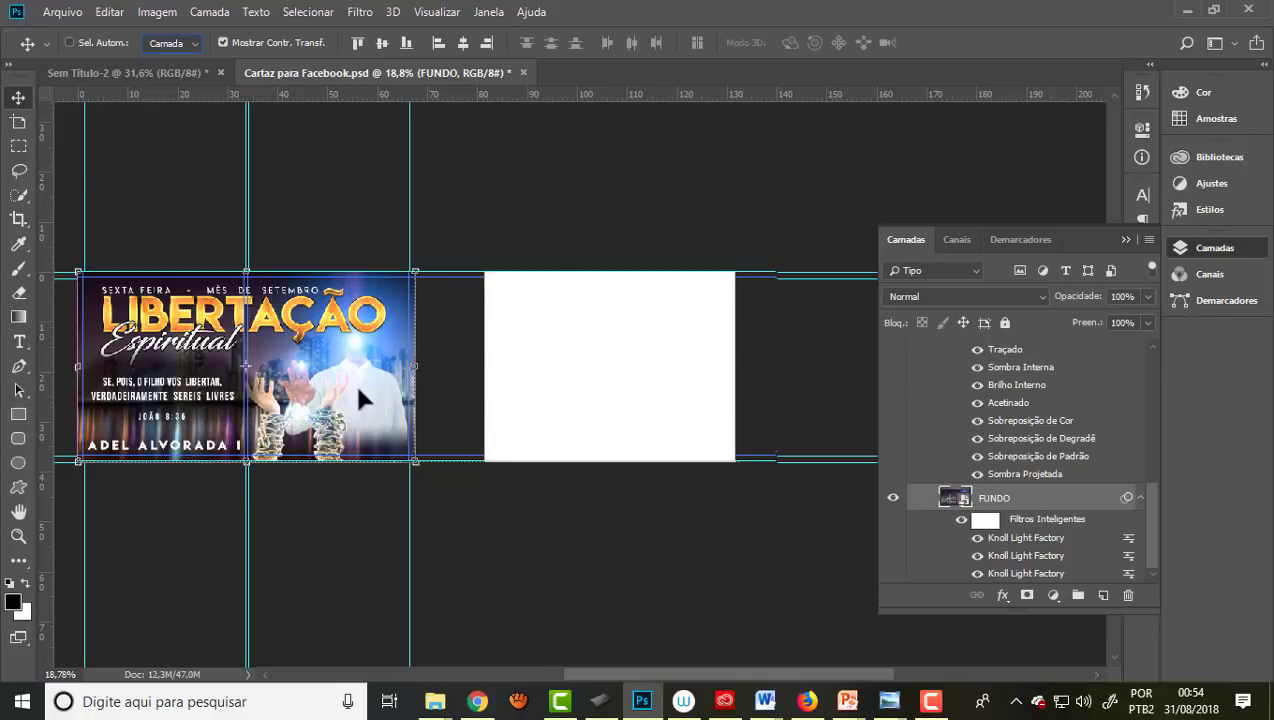
Step: Duplicate the FUNDO background and move the copy over the DATA SHOW artboard
key("ctrl+j")
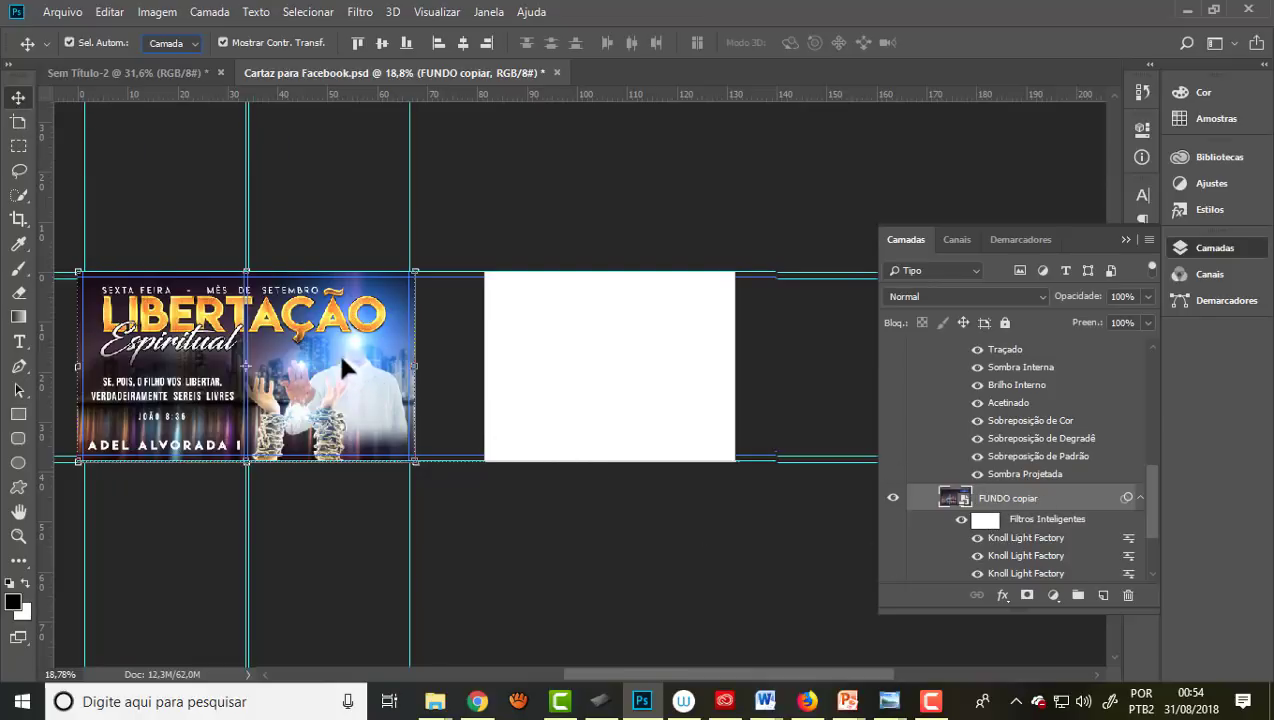
left_click_drag(331, 366, 660, 361)
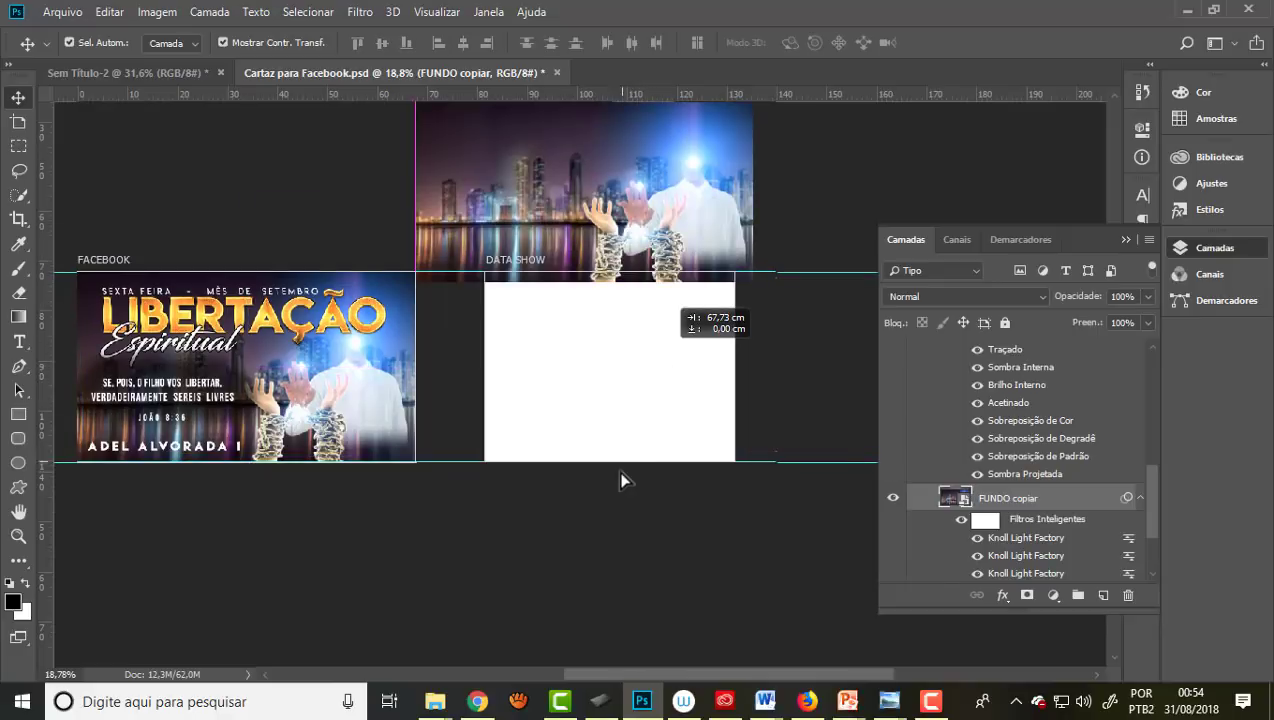
left_click_drag(620, 481, 583, 287)
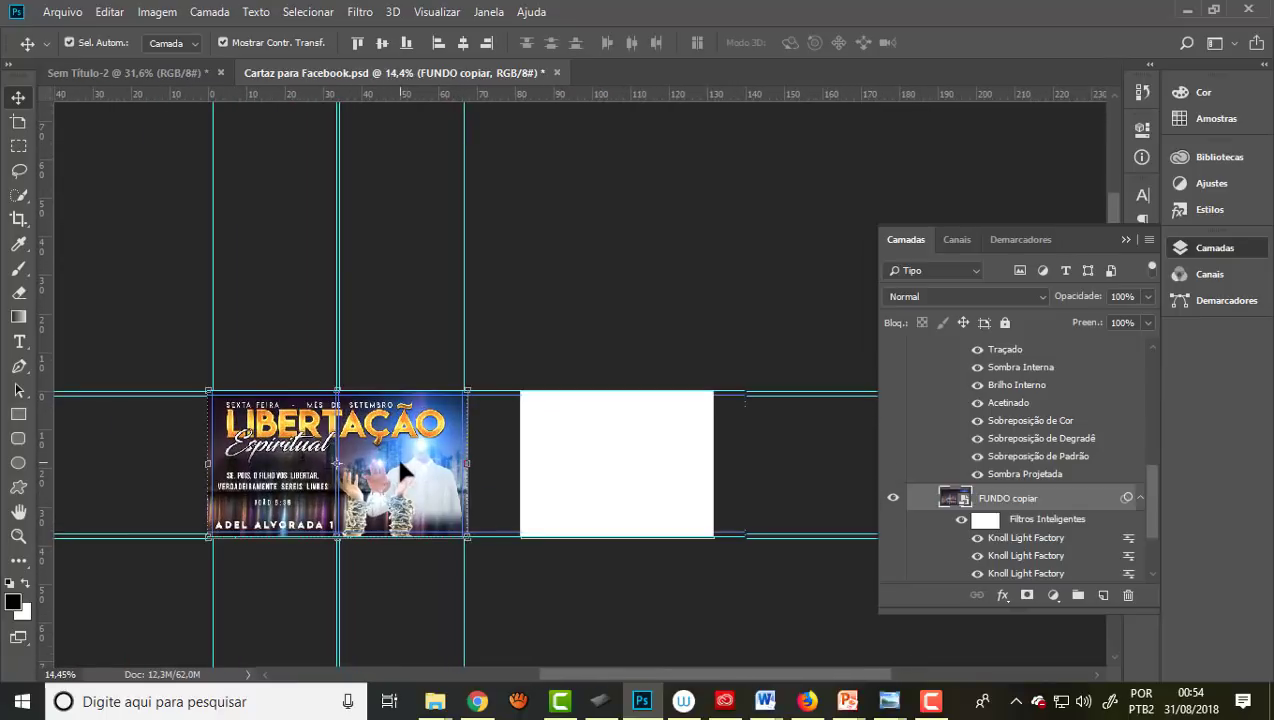
left_click_drag(399, 463, 637, 463)
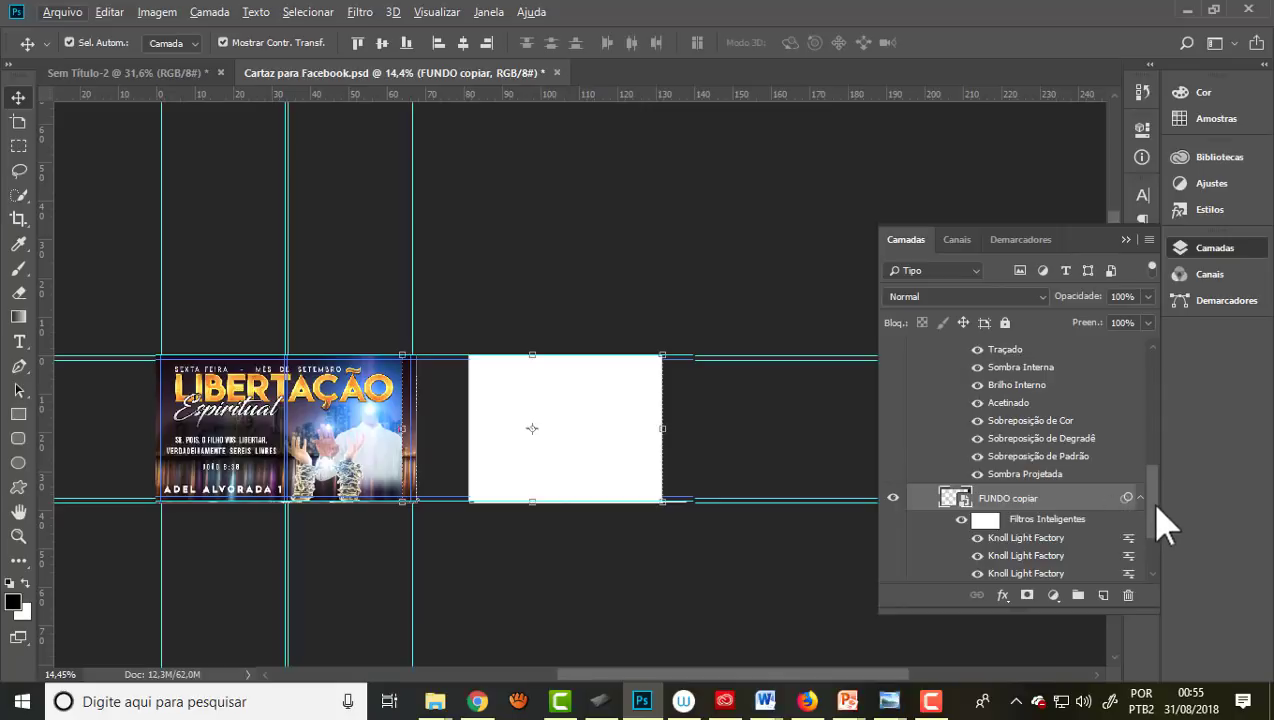
Step: Move the FUNDO copiar layer into the DATA SHOW artboard group in the Layers panel
left_click_drag(1100, 510, 1108, 348)
left_click_drag(1163, 490, 1154, 416)
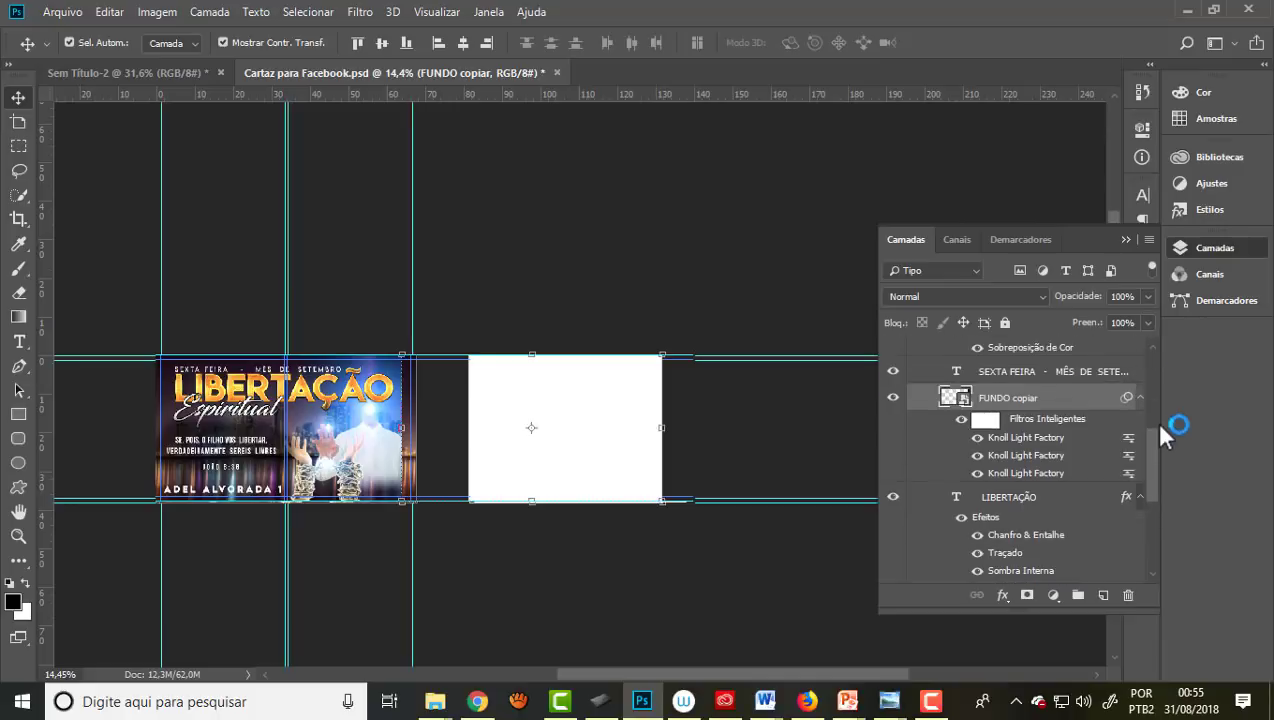
left_click_drag(1078, 523, 1069, 398)
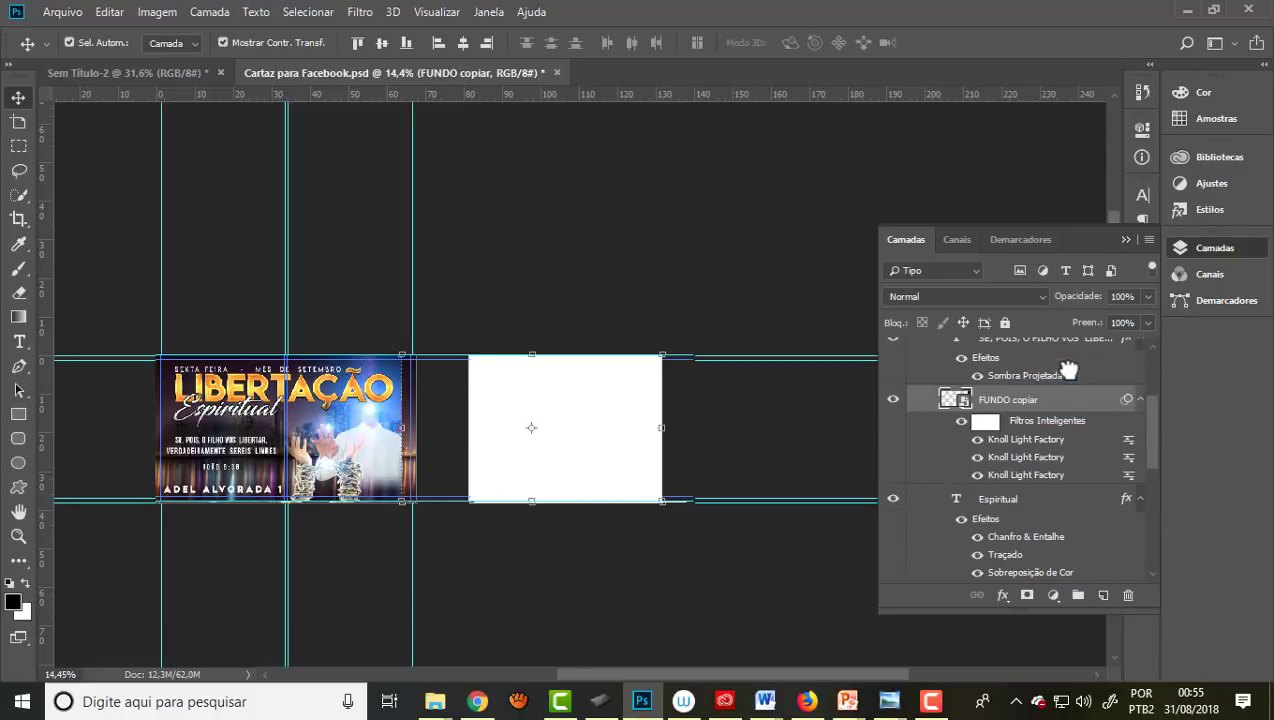
left_click_drag(1148, 432, 1157, 405)
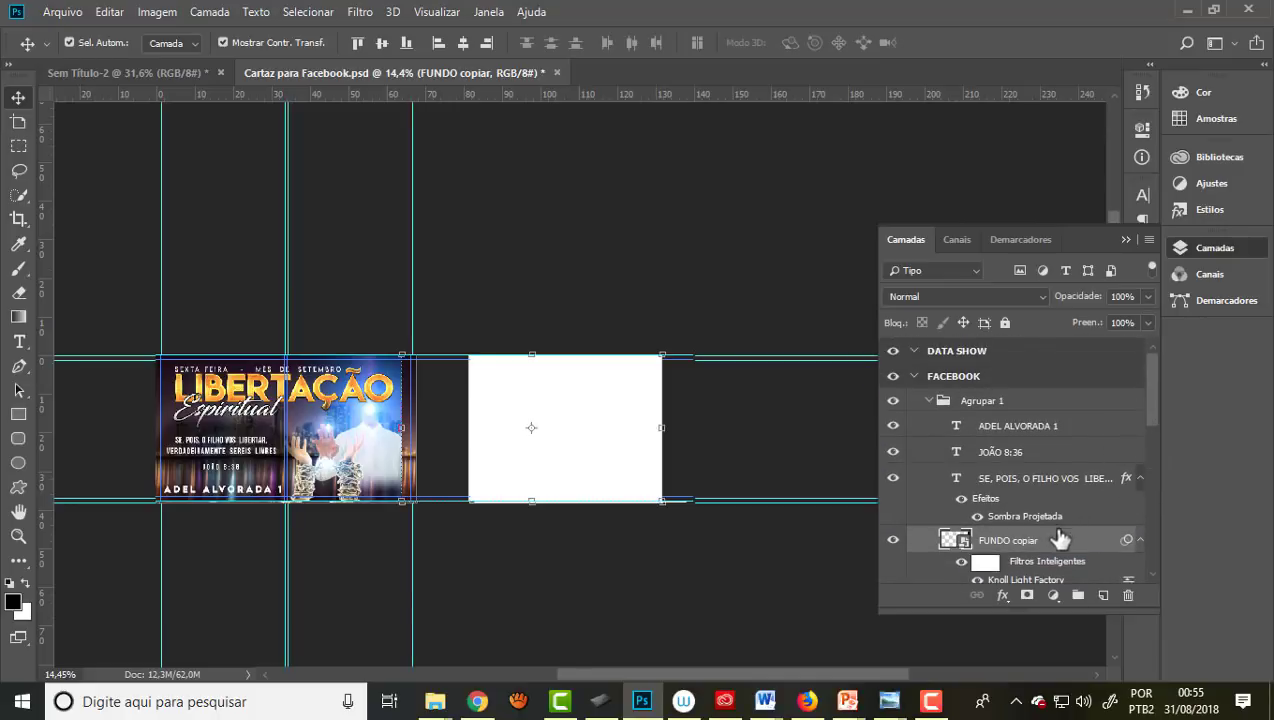
left_click_drag(1055, 545, 1020, 351)
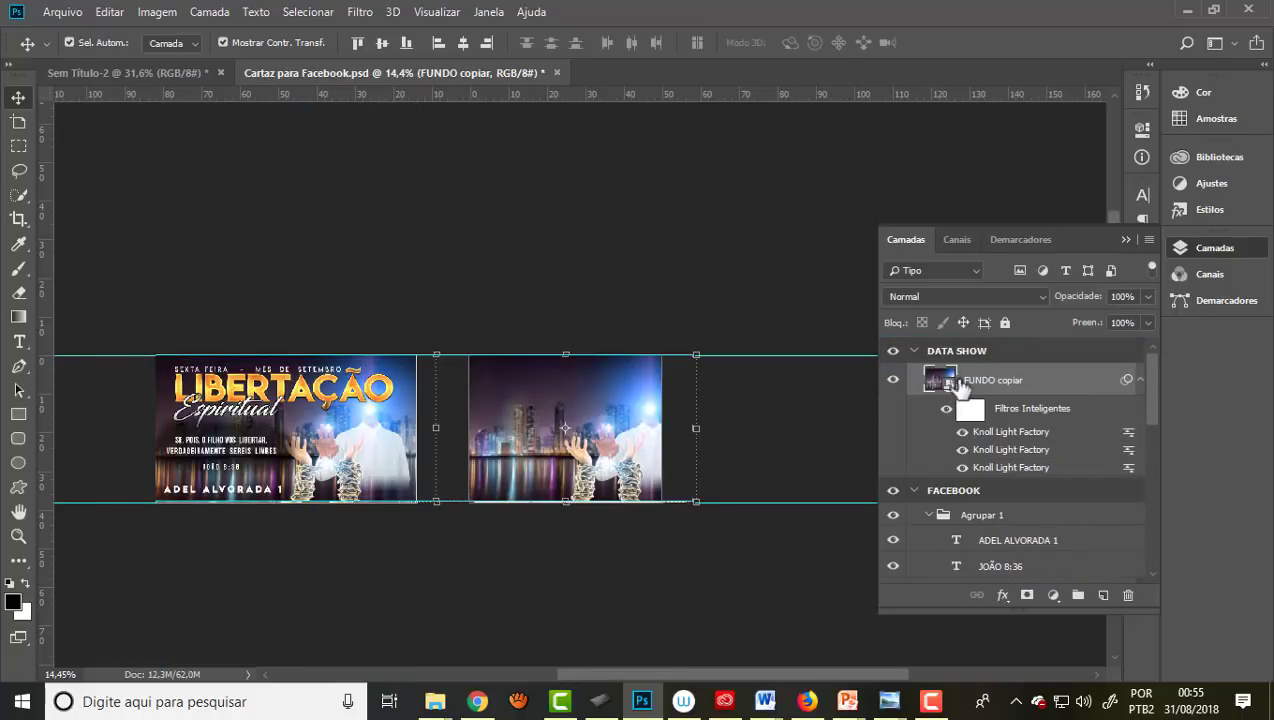
Step: Zoom in and shift FUNDO copiar slightly left within the DATA SHOW artboard
scroll(470, 425, "up", 1)
scroll(511, 429, "up", 1)
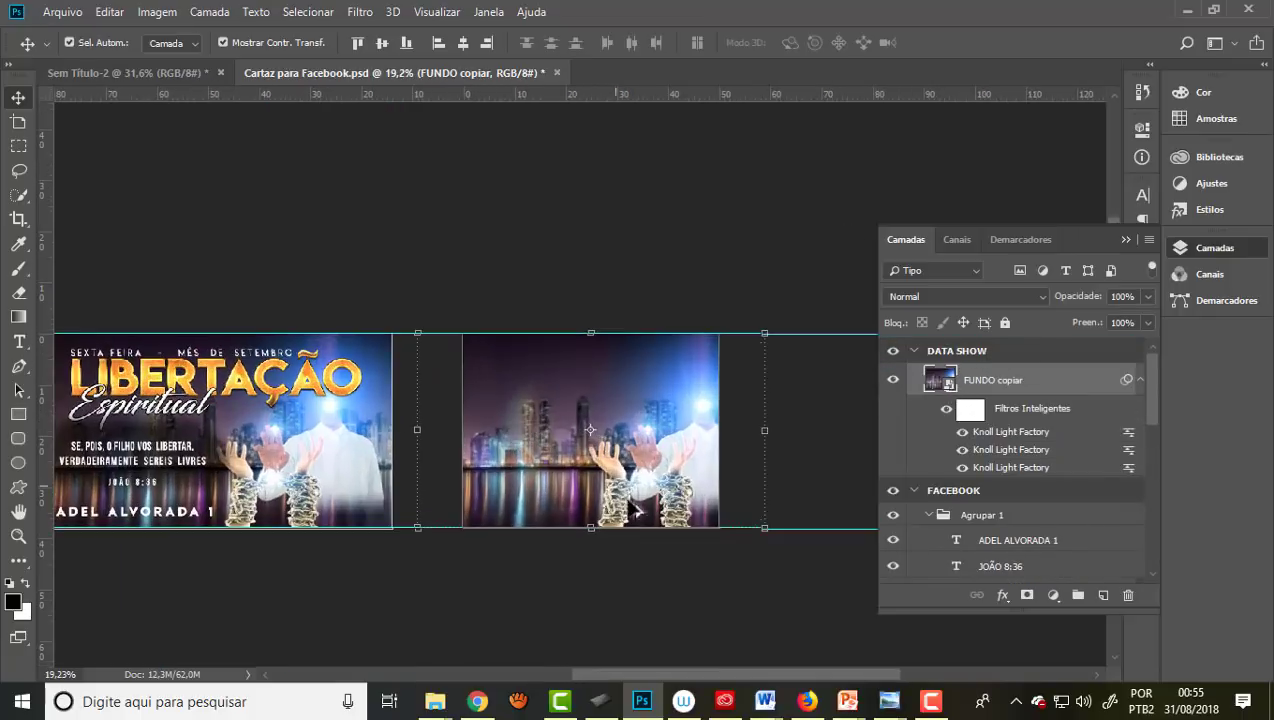
scroll(560, 430, "up", 1)
scroll(650, 470, "up", 2)
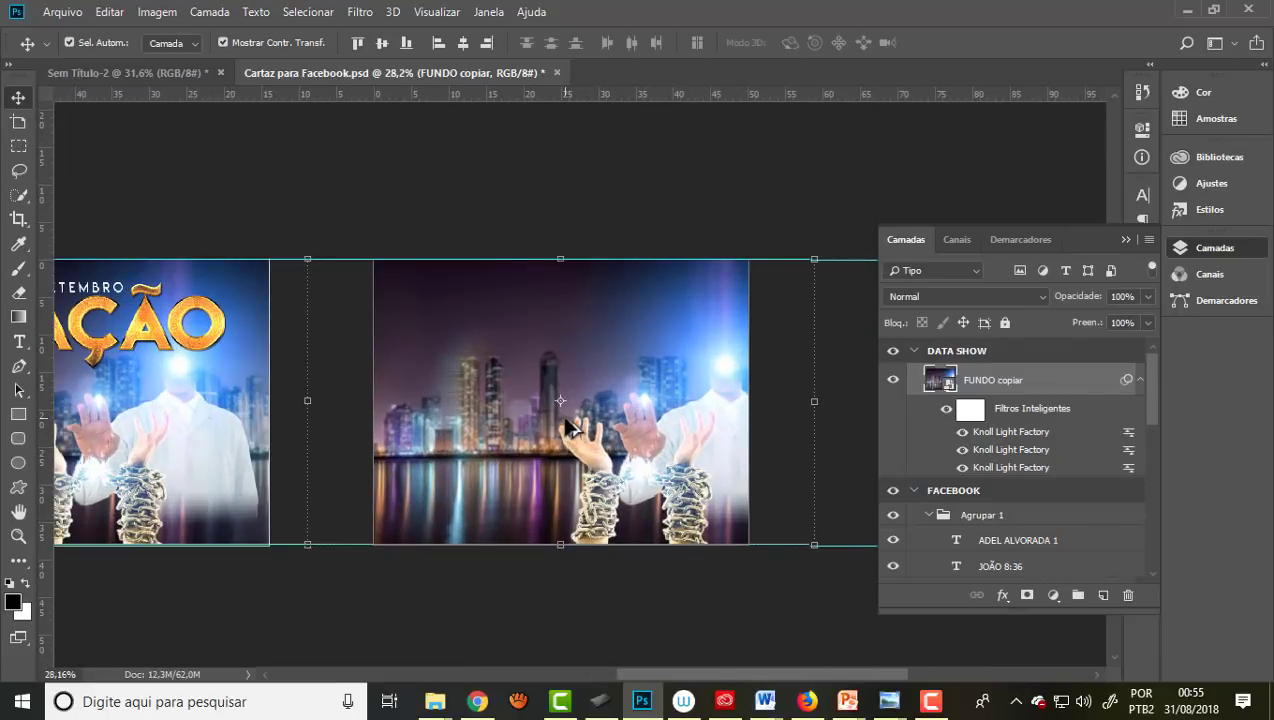
scroll(566, 428, "down", 1)
scroll(566, 428, "down", 1)
scroll(566, 427, "down", 1)
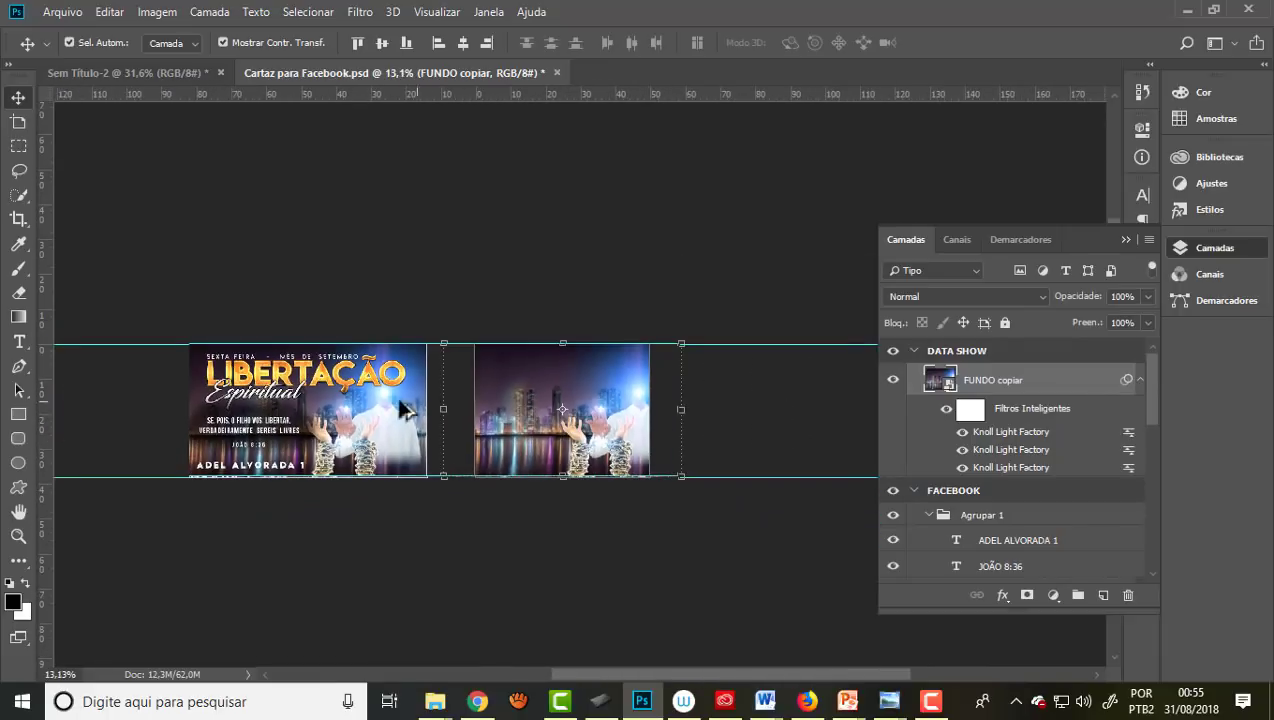
scroll(318, 405, "up", 1)
scroll(290, 378, "up", 1)
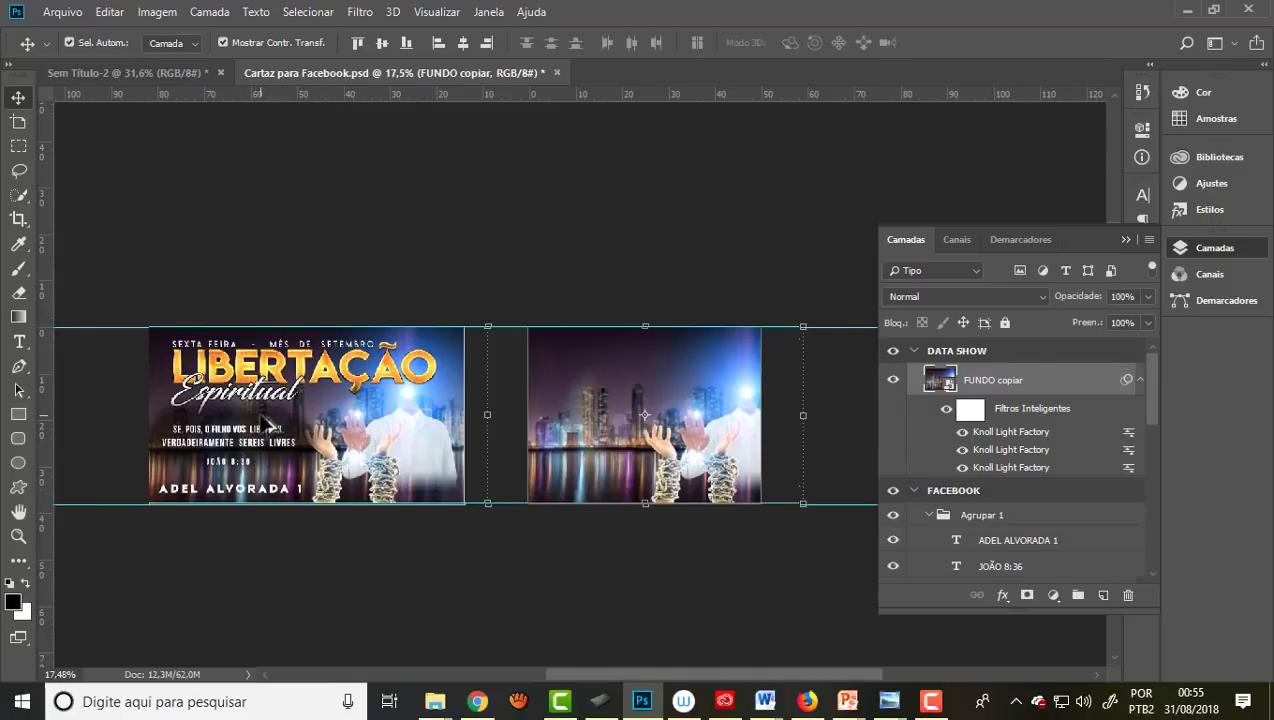
scroll(340, 440, "down", 1)
scroll(520, 465, "up", 1)
scroll(615, 452, "up", 1)
scroll(660, 435, "up", 2)
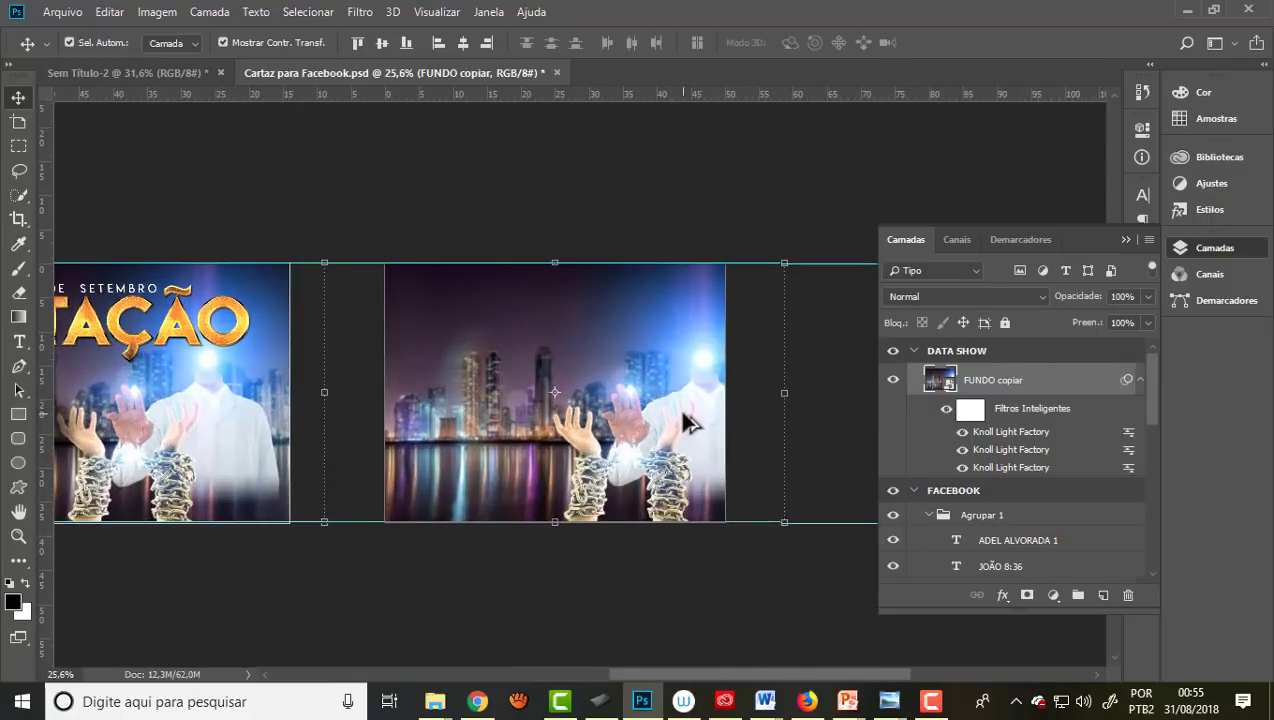
scroll(683, 420, "up", 1)
scroll(660, 440, "up", 1)
left_click_drag(628, 437, 574, 432)
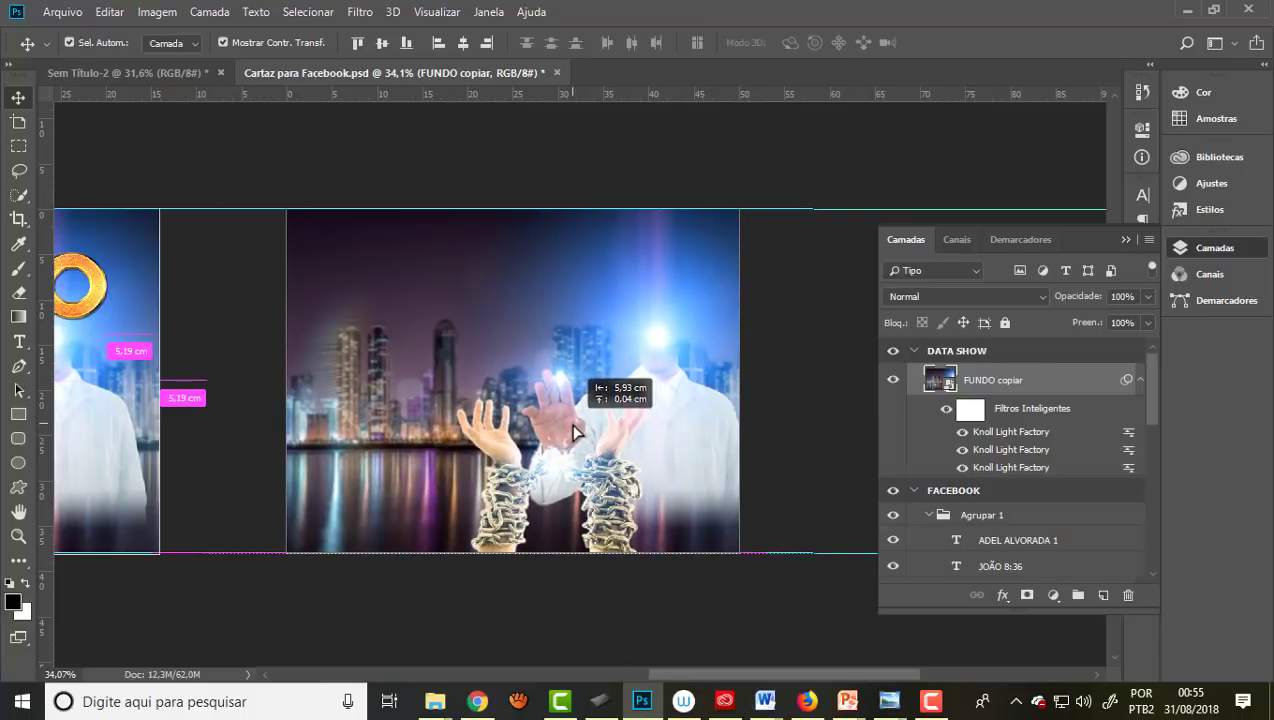
left_click_drag(574, 432, 574, 432)
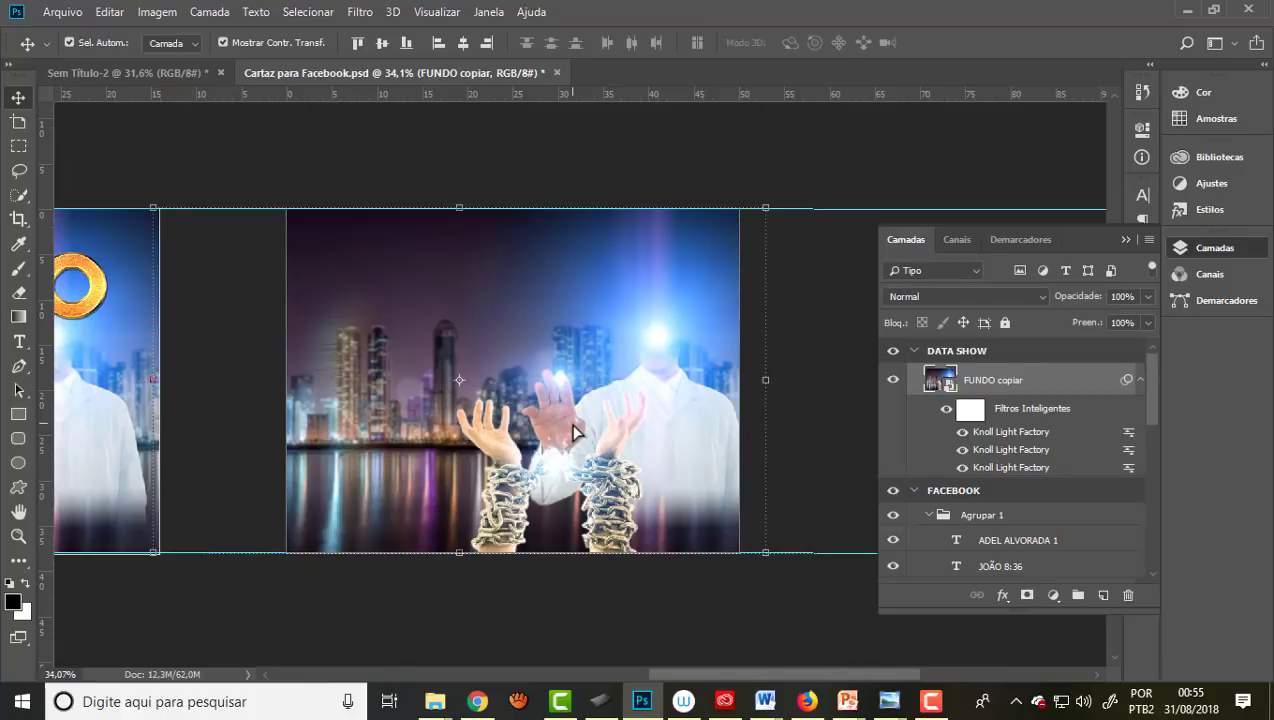
left_click(809, 468)
Step: Select the LIBERTAÇÃO title text layer on the poster
scroll(739, 406, "down", 5)
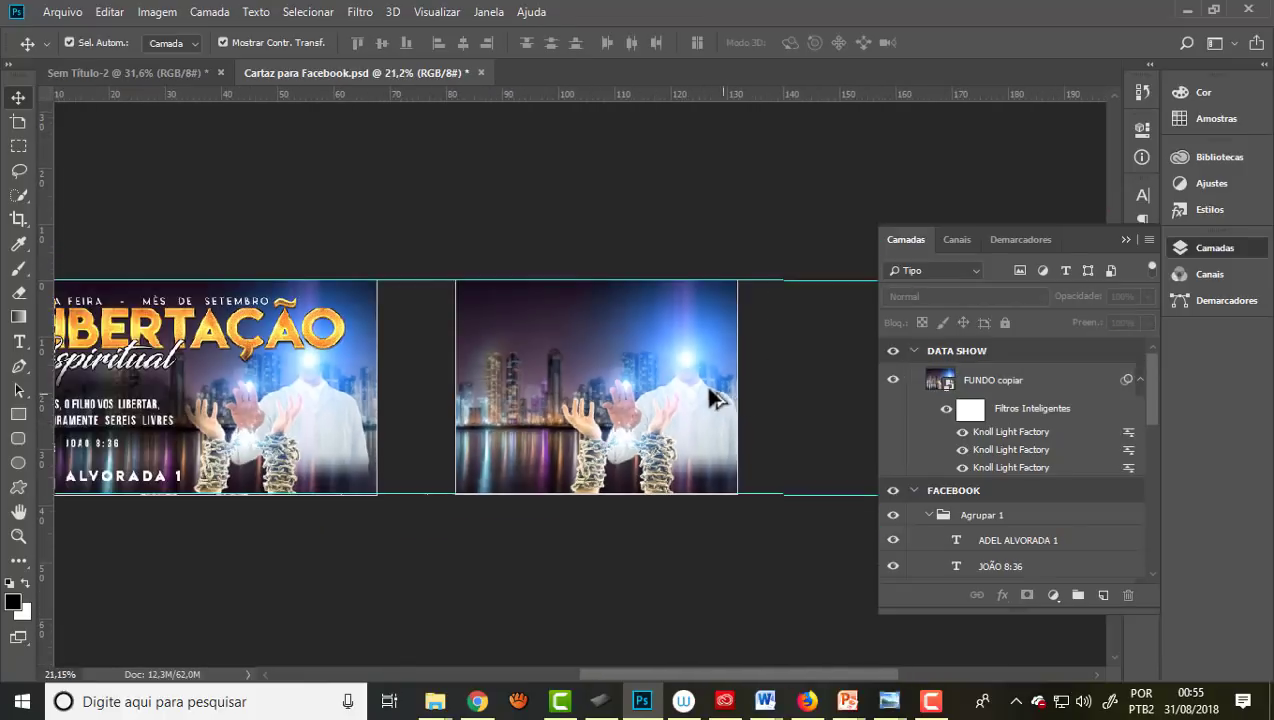
scroll(390, 367, "up", 1)
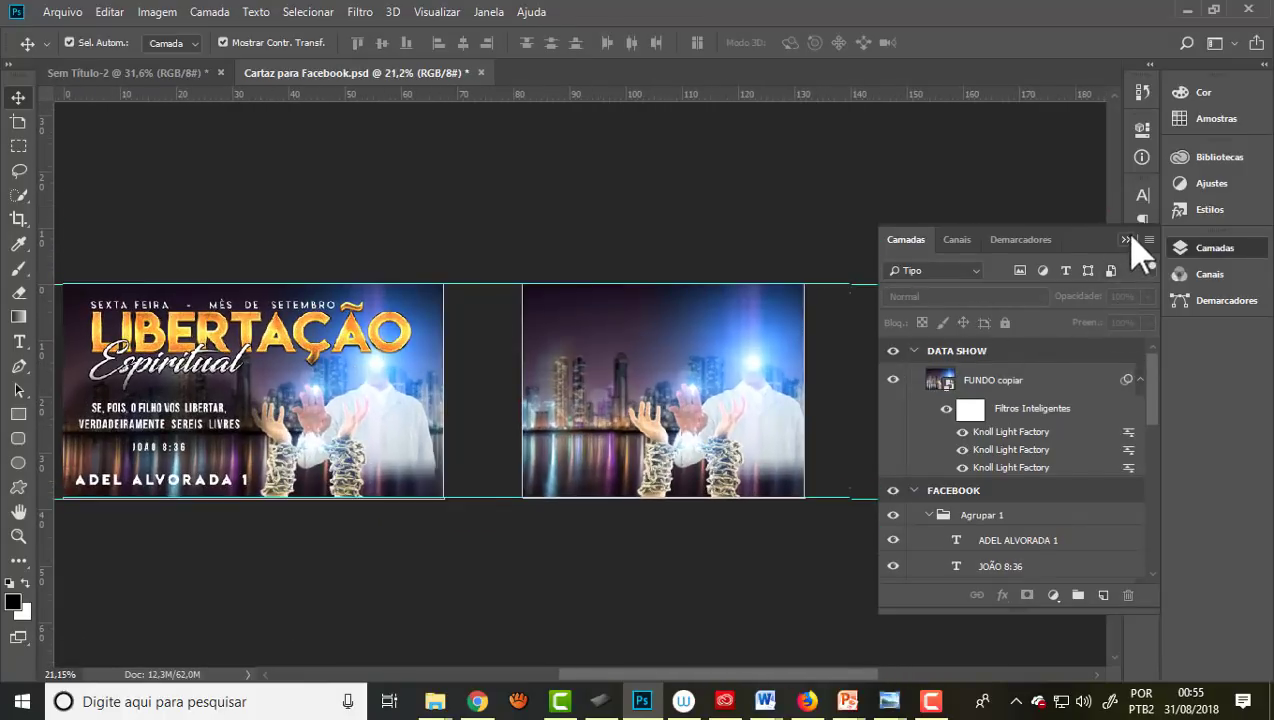
left_click(284, 338)
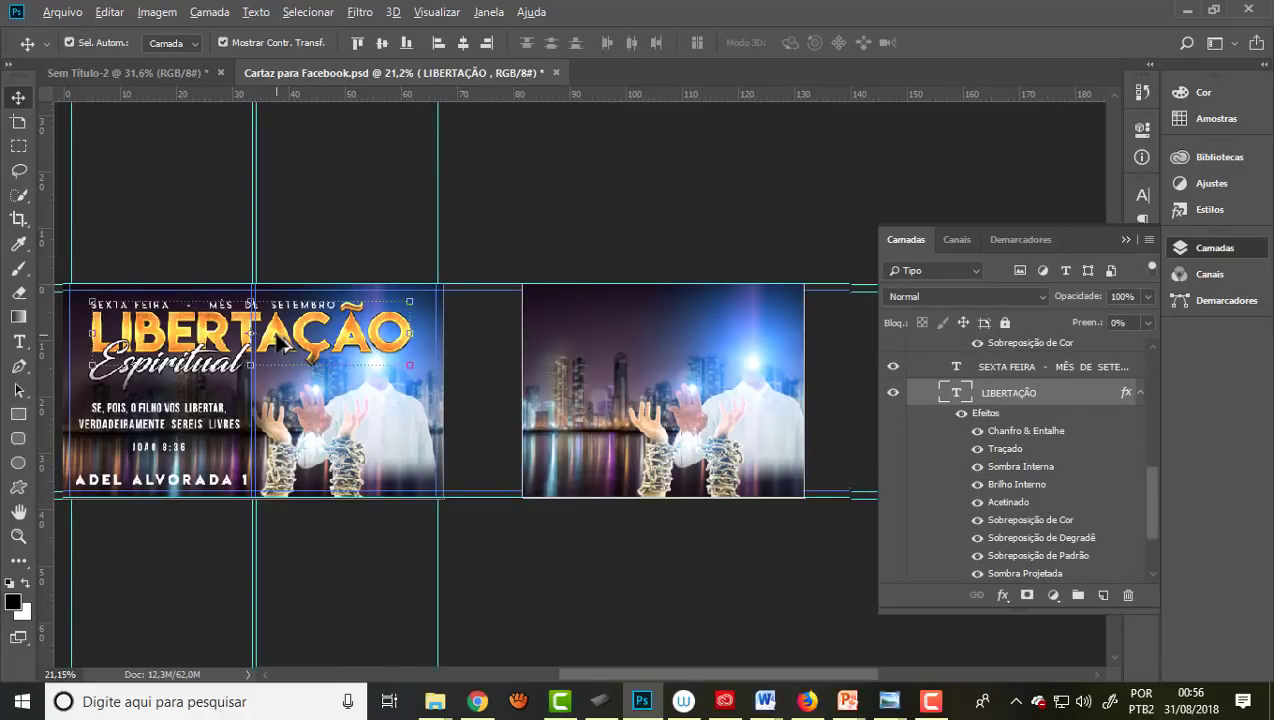
Step: Duplicate the LIBERTAÇÃO title onto the DATA SHOW background
left_click_drag(279, 340, 676, 338)
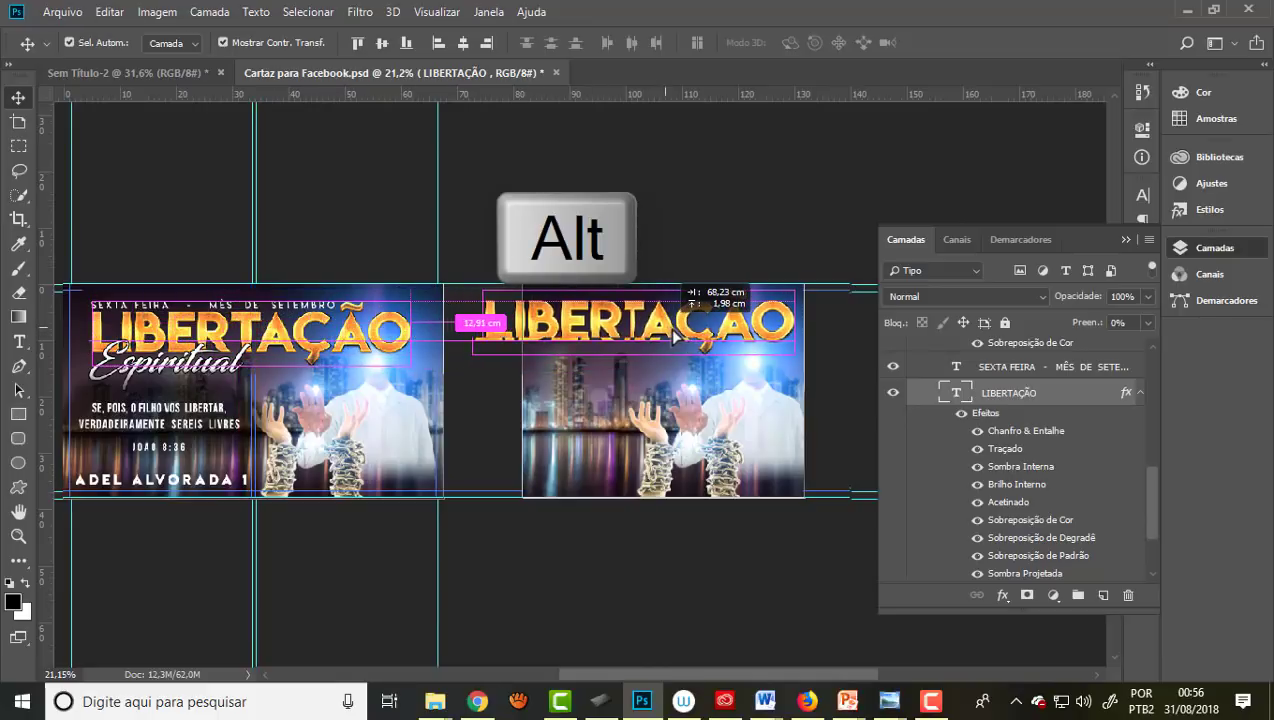
left_click_drag(676, 338, 680, 340)
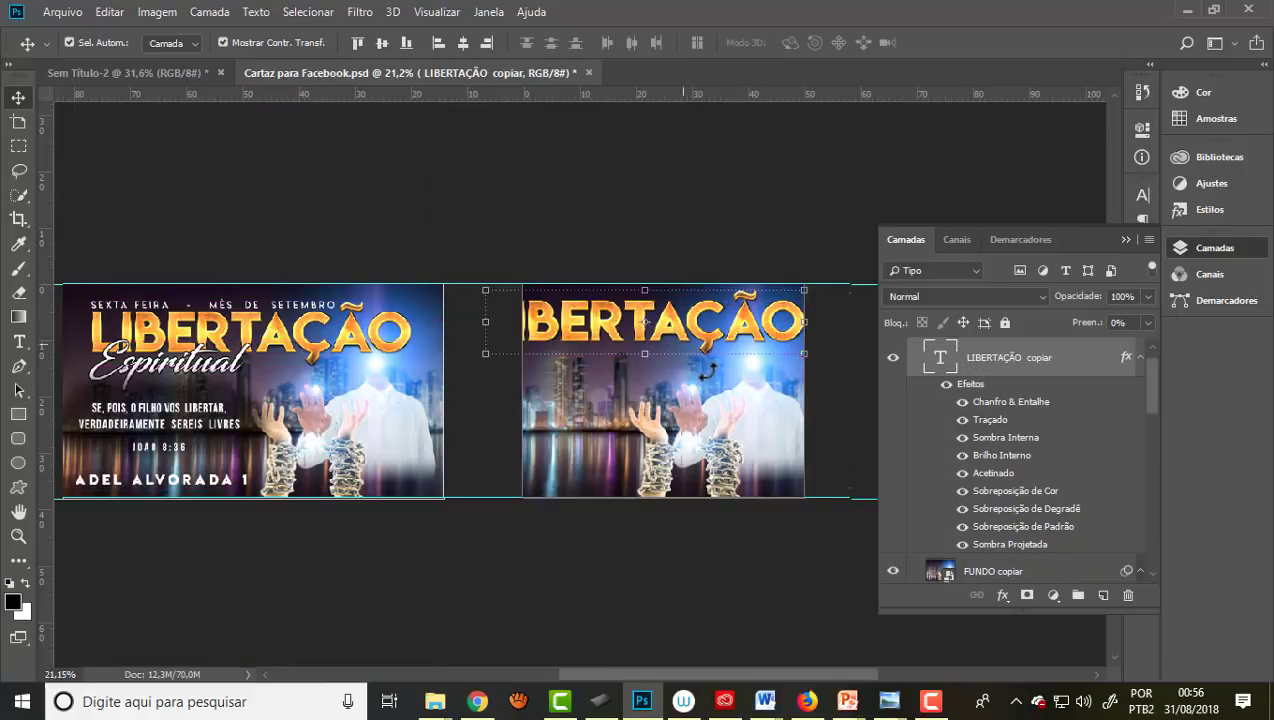
scroll(790, 360, "up", 2)
scroll(815, 368, "up", 2)
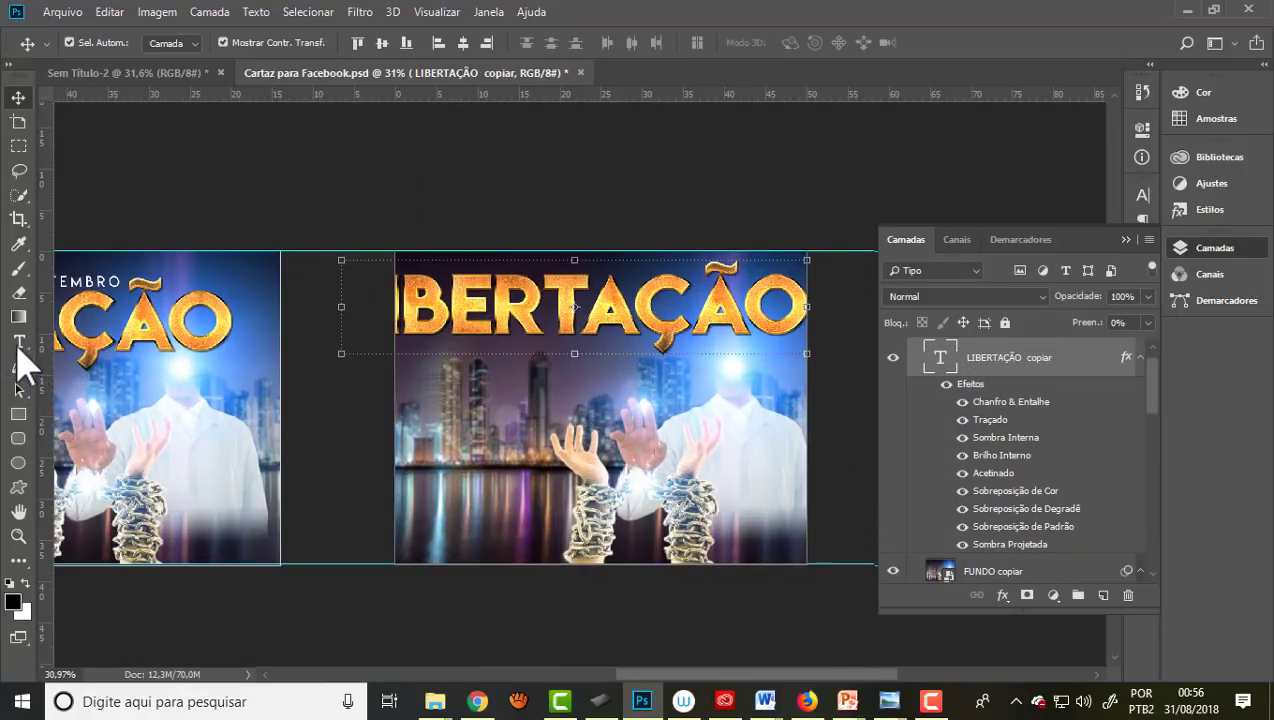
Step: Shrink the copied LIBERTAÇÃO title's font size five steps with Ctrl+Shift+<
left_click(19, 341)
left_click(470, 316)
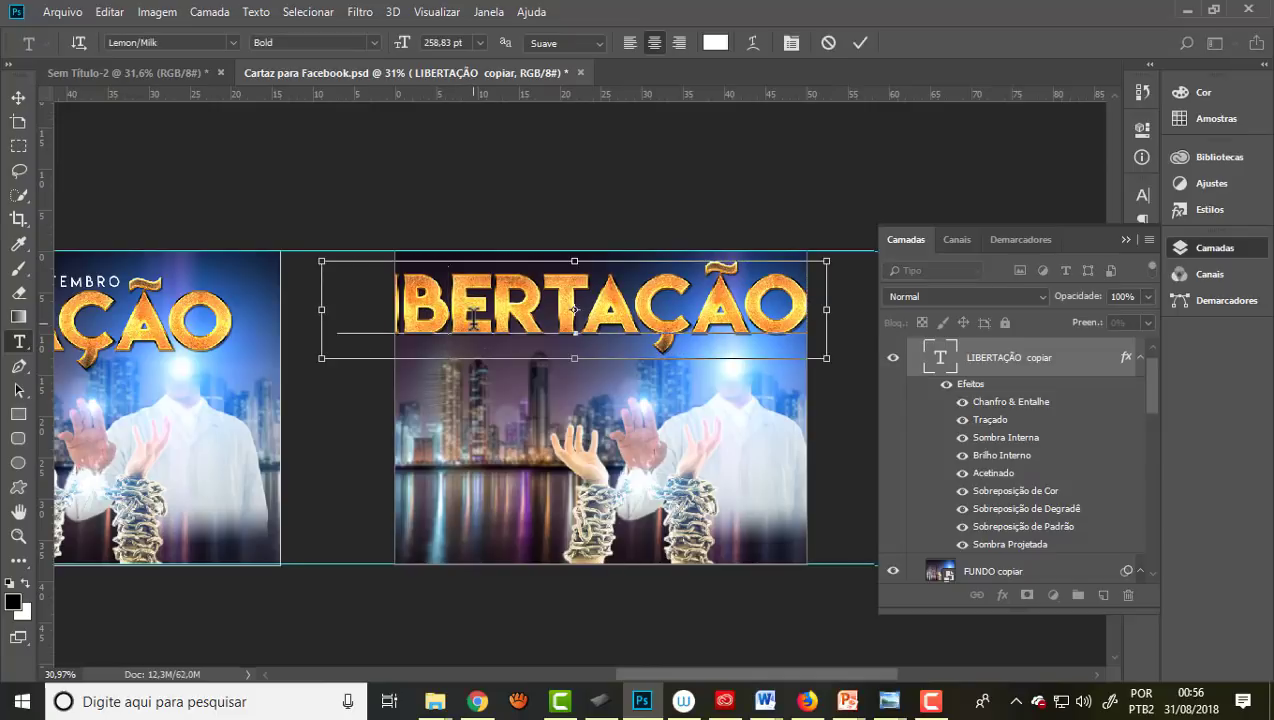
key("ctrl+a")
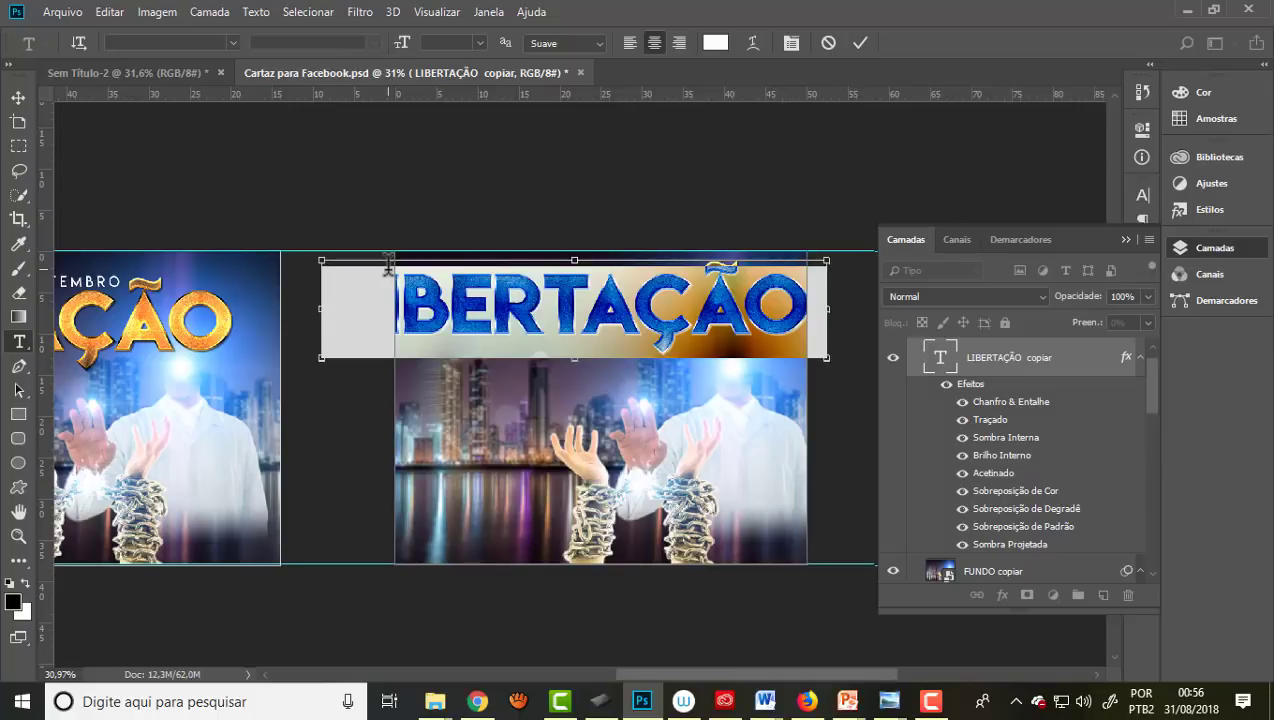
key("ctrl+shift+less")
key("ctrl+shift+less")
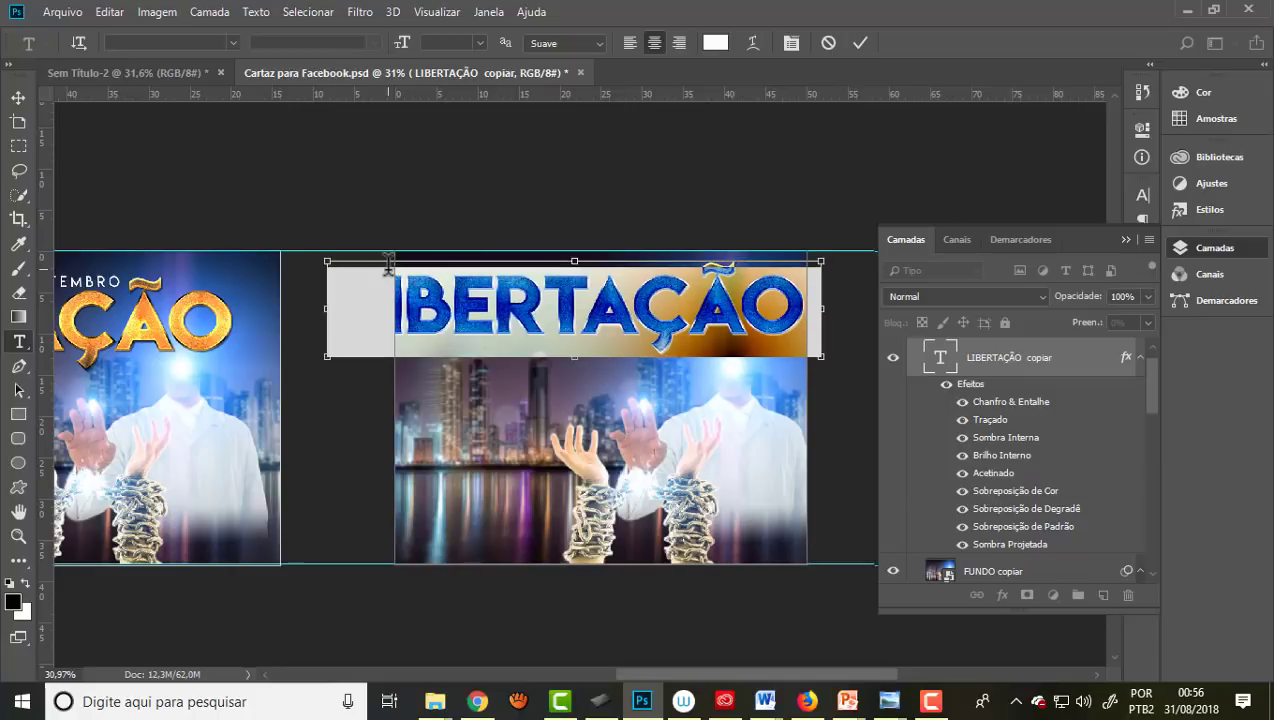
key("ctrl+shift+less")
key("ctrl+shift+less")
key("ctrl+shift+less")
key("ctrl+shift+less")
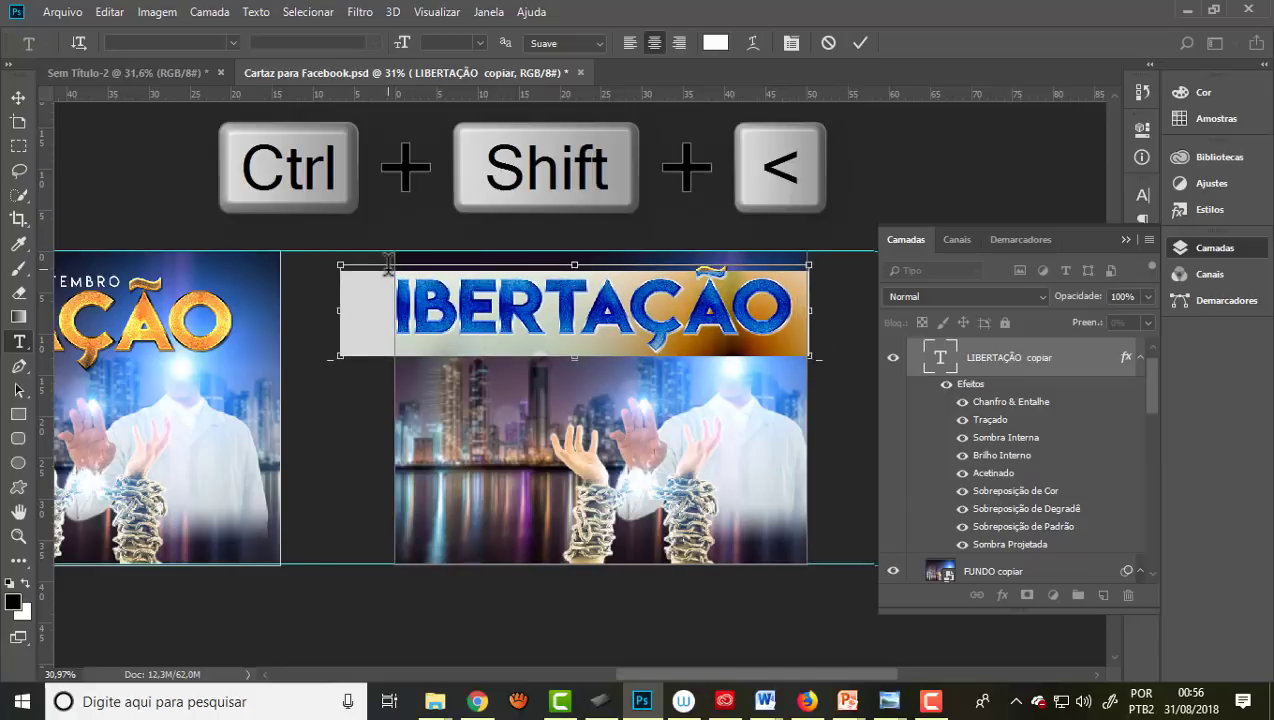
key("ctrl+shift+less")
key("ctrl+shift+less")
key("ctrl+shift+less")
key("ctrl+shift+less")
key("ctrl+shift+less")
key("ctrl+shift+less")
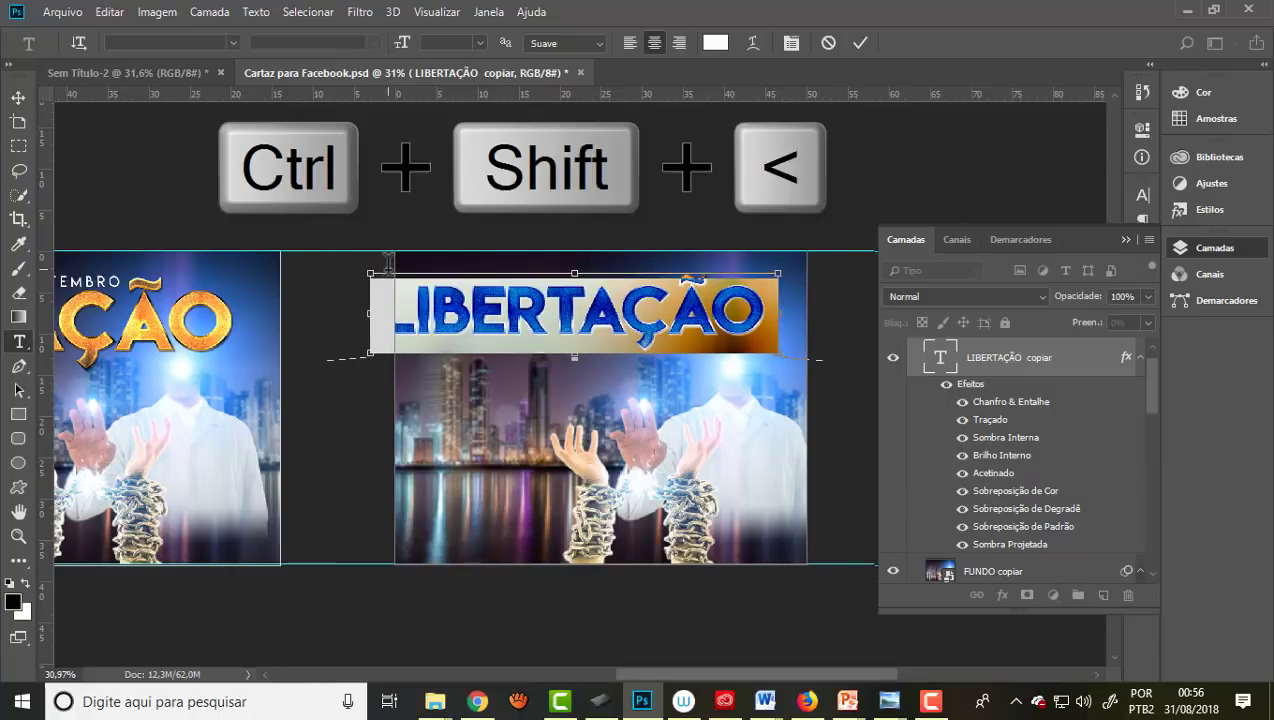
key("ctrl+shift+less")
key("ctrl+shift+less")
key("ctrl+shift+less")
key("ctrl+shift+less")
key("ctrl+shift+less")
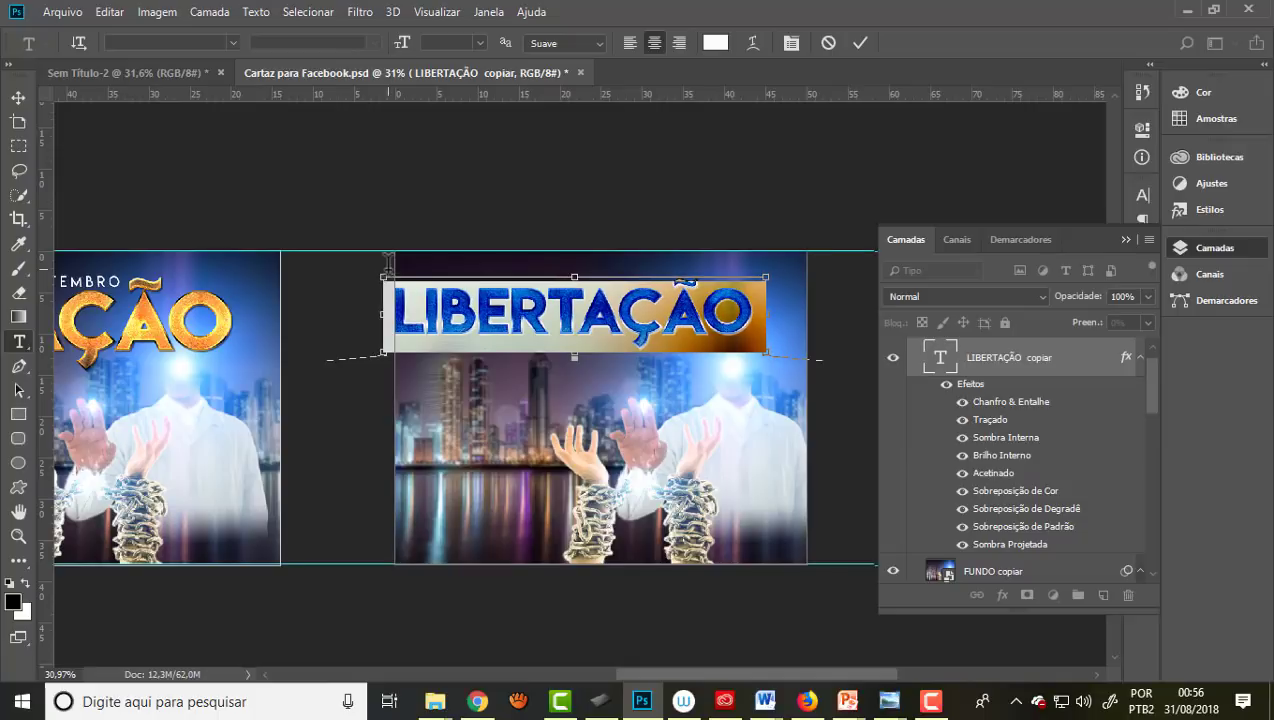
key("ctrl+shift+less")
Step: Reposition the smaller LIBERTAÇÃO title centred across the top of the DATA SHOW image
scroll(526, 285, "down", 2)
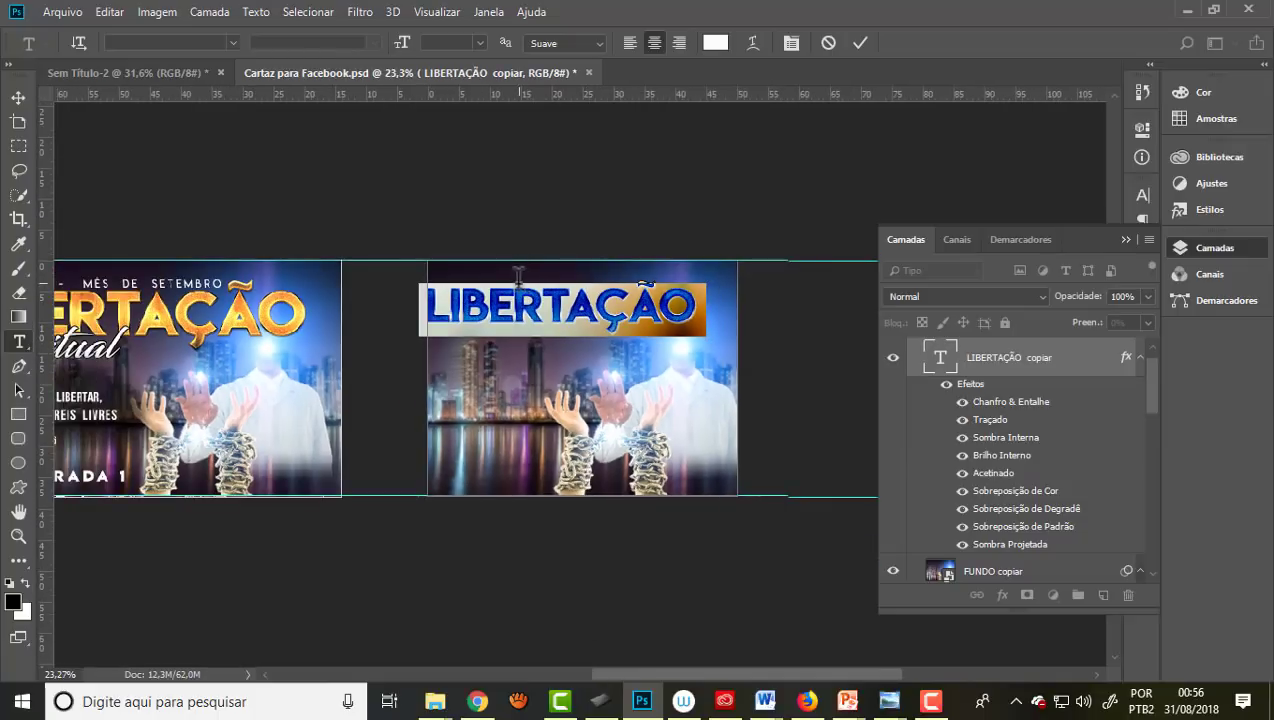
scroll(436, 303, "up", 1)
left_click(18, 97)
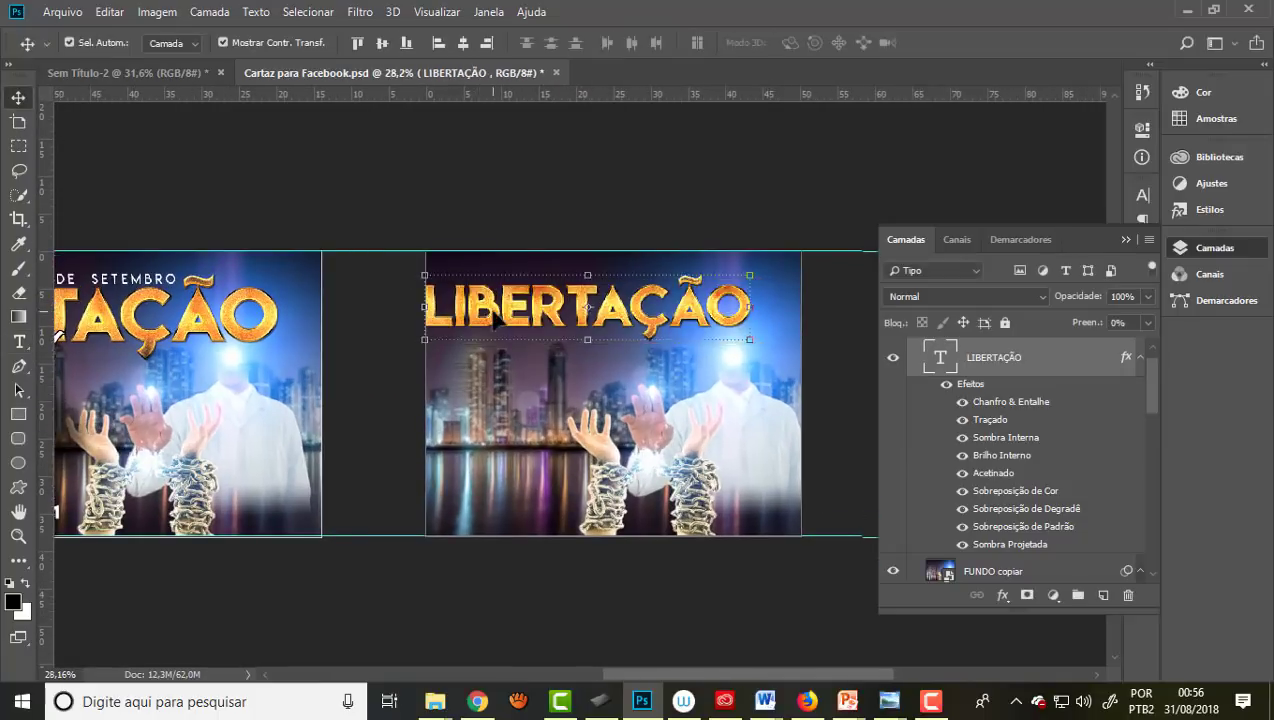
mouse_move(497, 313)
left_mouse_down()
mouse_move(536, 305)
mouse_move(523, 303)
left_mouse_up()
left_click(540, 219)
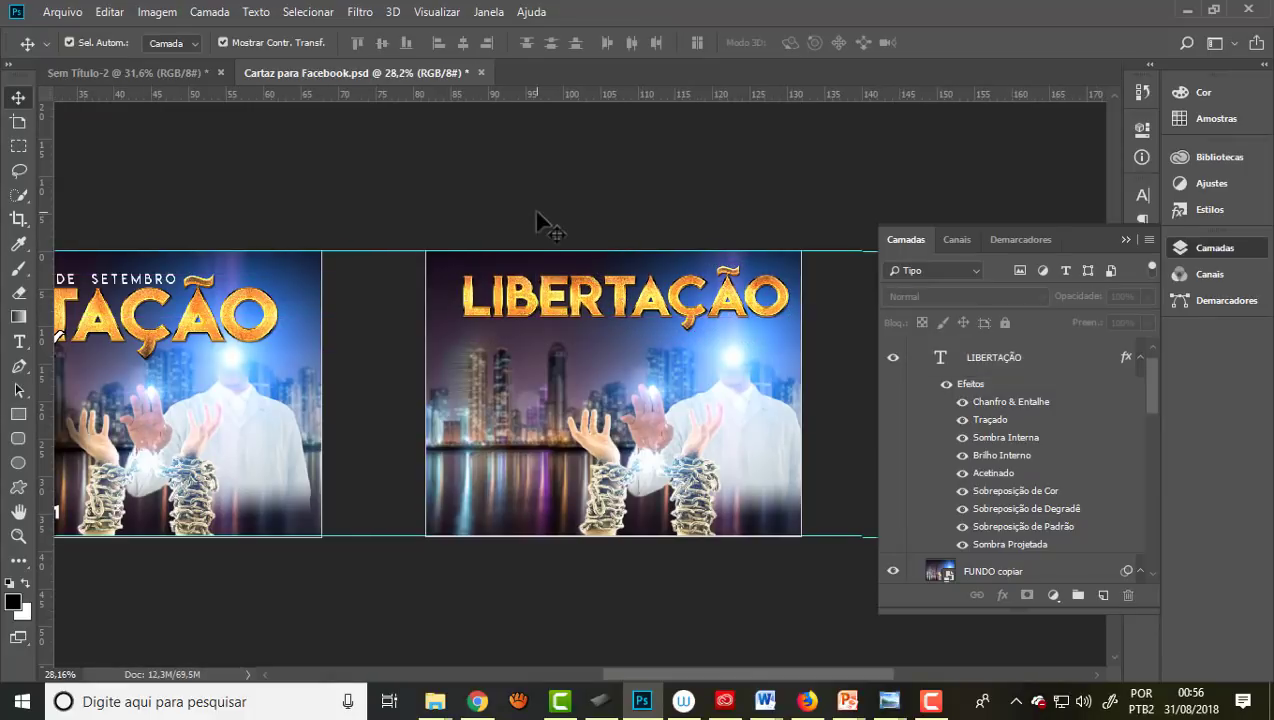
left_click(550, 266)
scroll(503, 290, "up", 1)
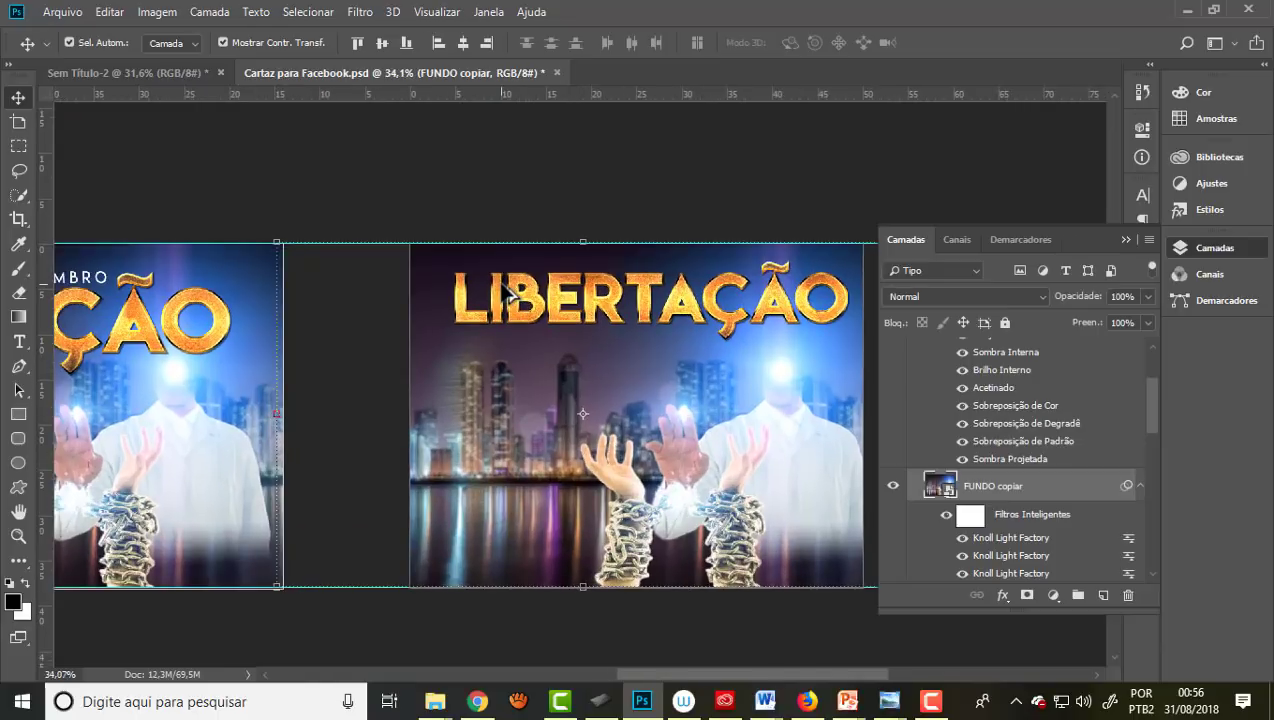
left_click_drag(530, 306, 539, 306)
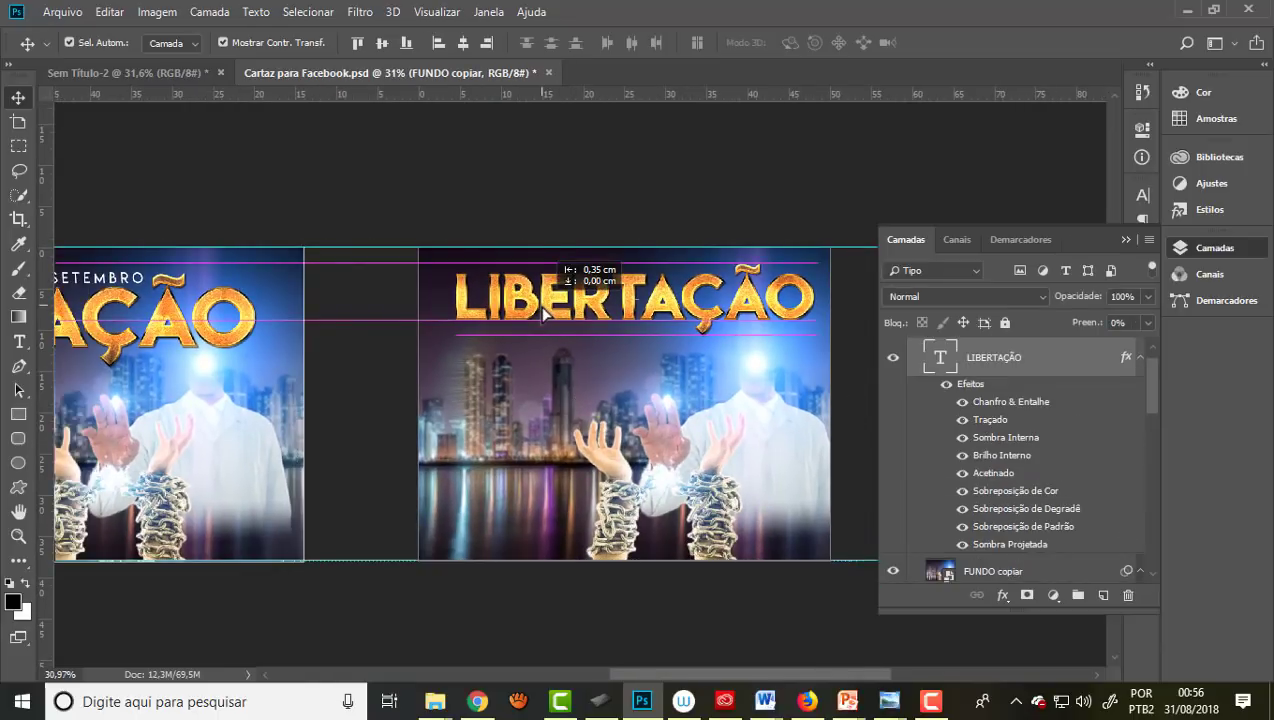
left_click(531, 187)
scroll(548, 210, "down", 2)
scroll(546, 208, "down", 1)
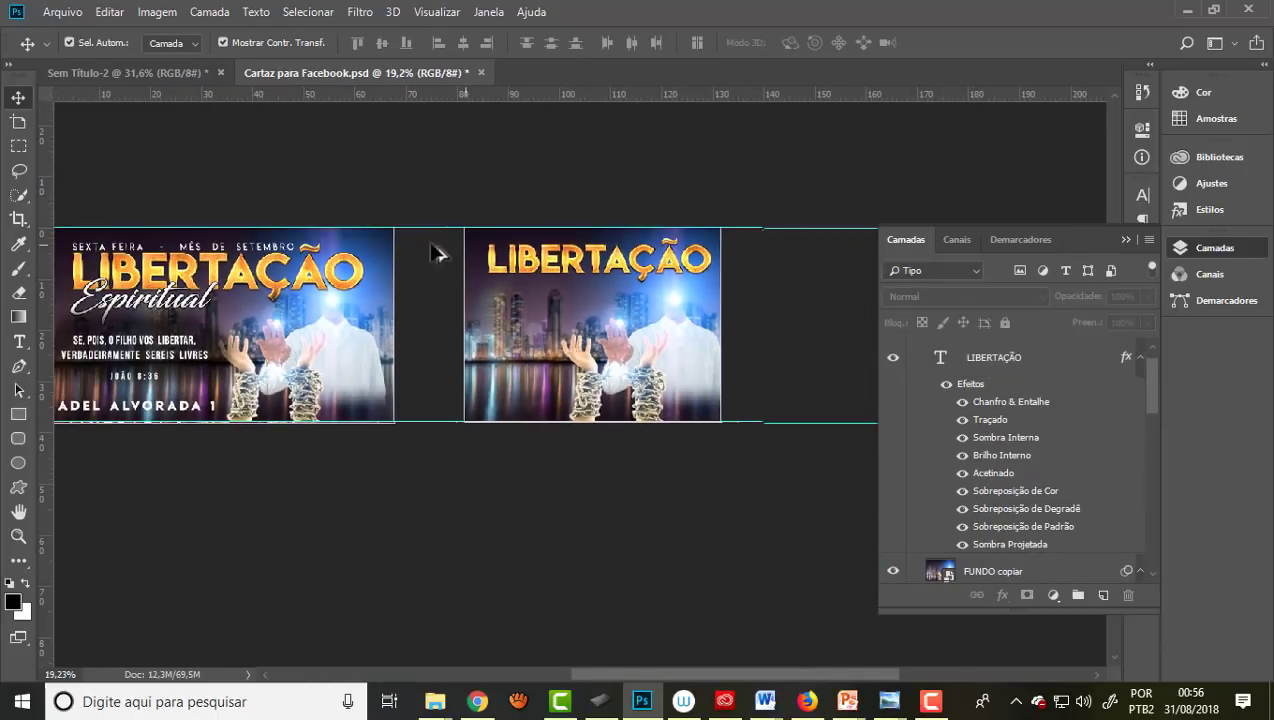
scroll(155, 240, "up", 1)
scroll(165, 270, "down", 1)
scroll(180, 305, "up", 1)
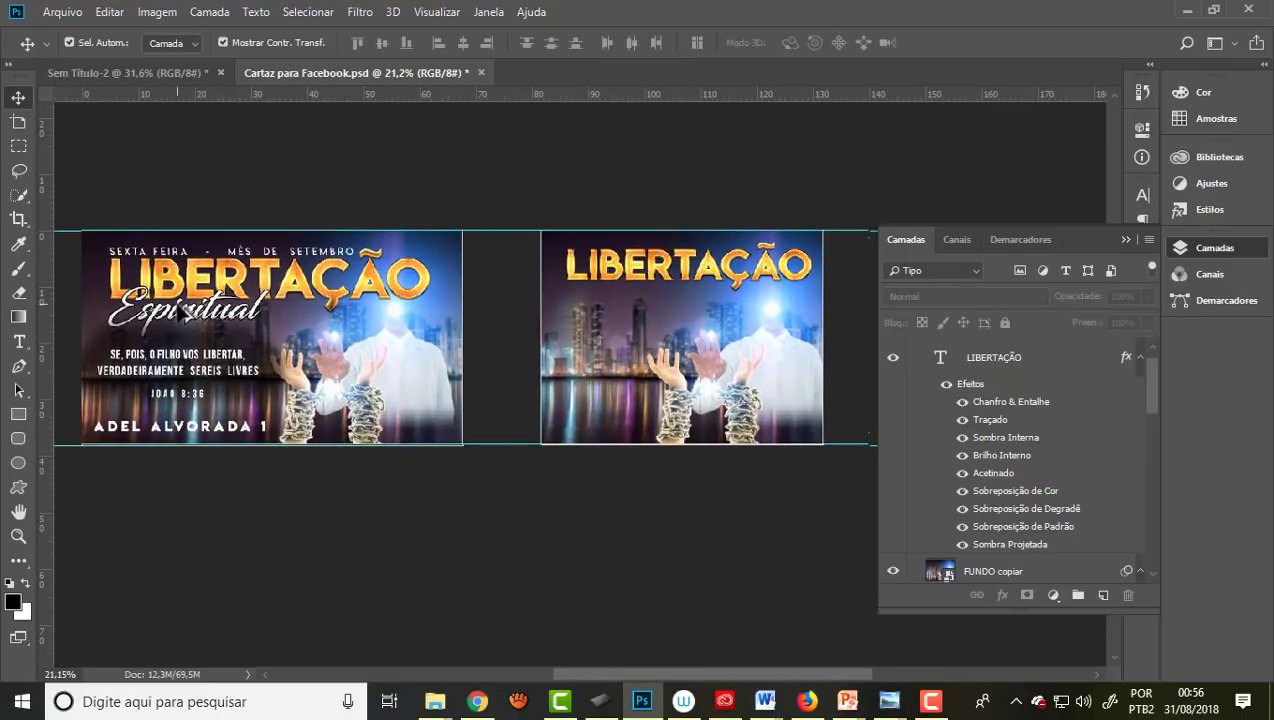
Step: Select the Espiritual subtitle on the poster and collapse the Layers panel
left_click(187, 316)
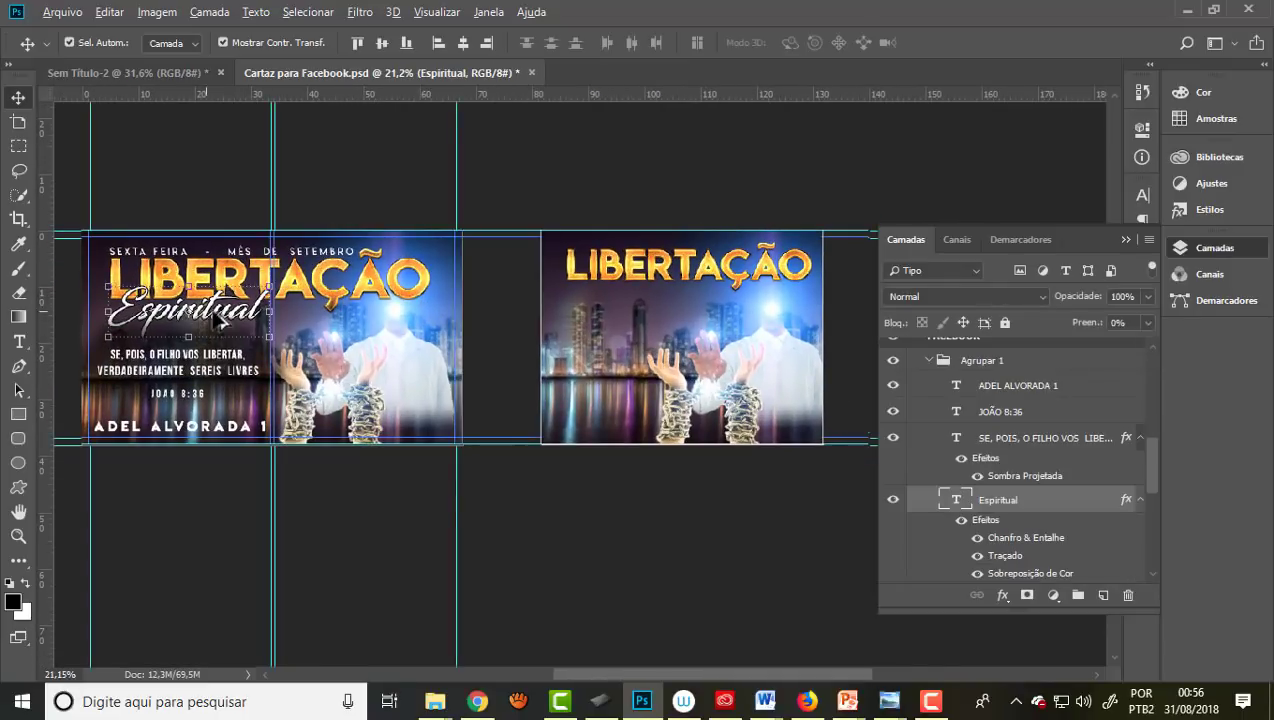
scroll(222, 320, "up", 1)
scroll(230, 328, "up", 1)
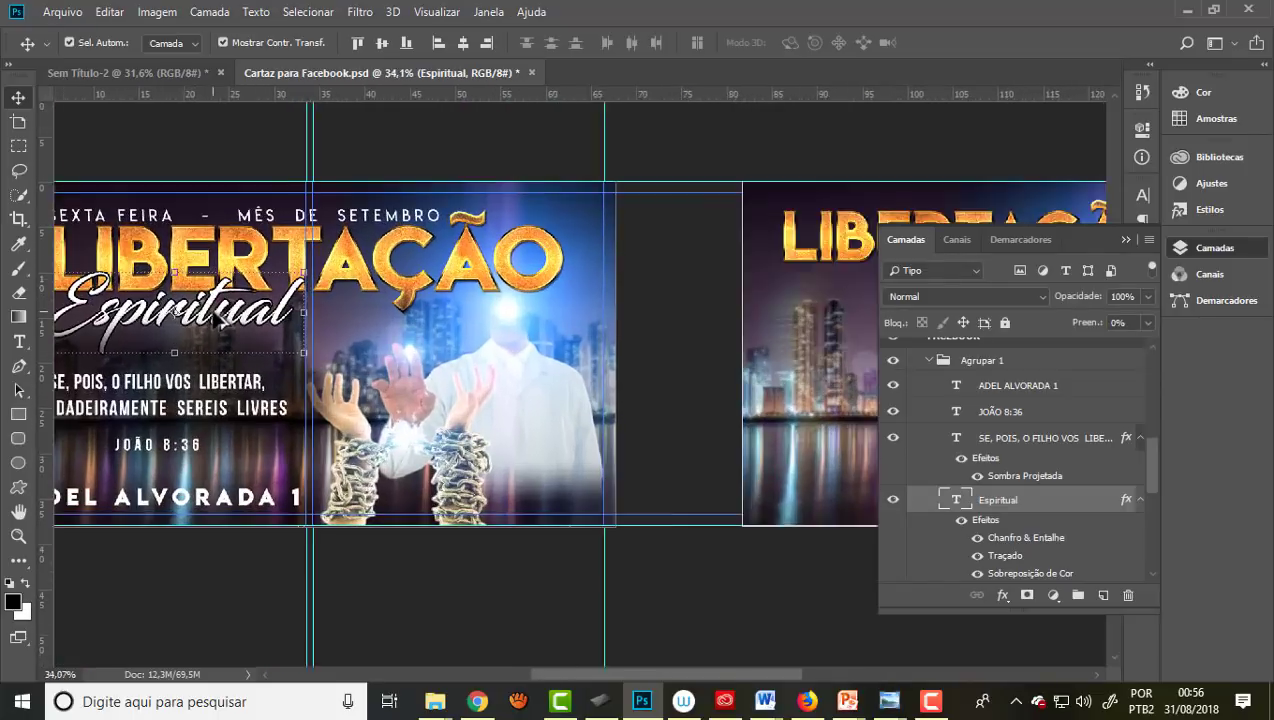
scroll(238, 336, "up", 1)
scroll(246, 343, "up", 1)
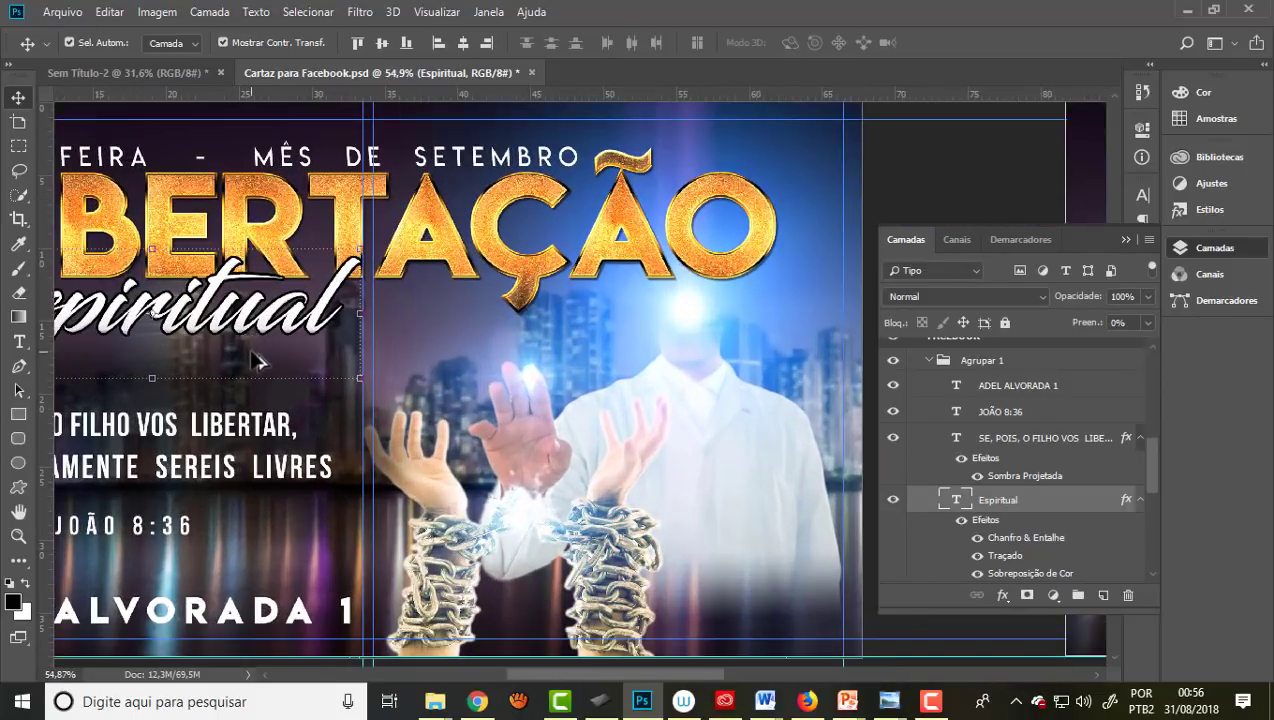
scroll(200, 287, "down", 1)
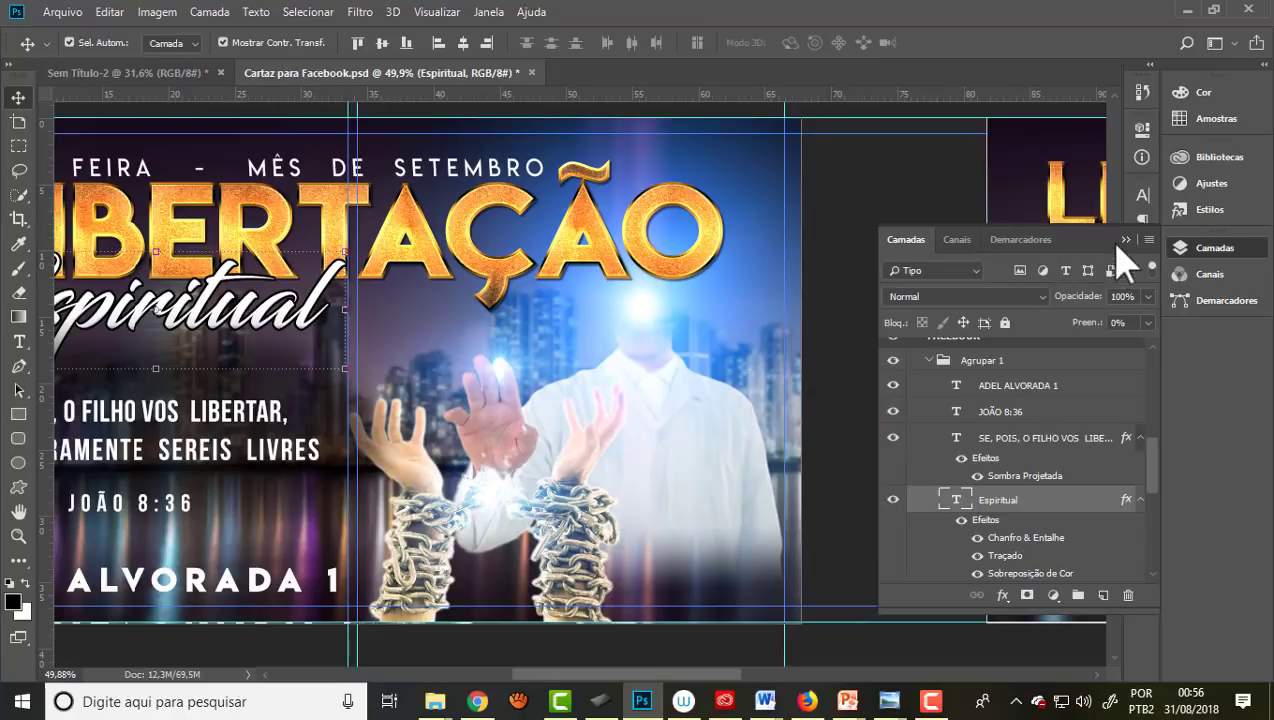
left_click(1125, 240)
scroll(200, 262, "down", 2)
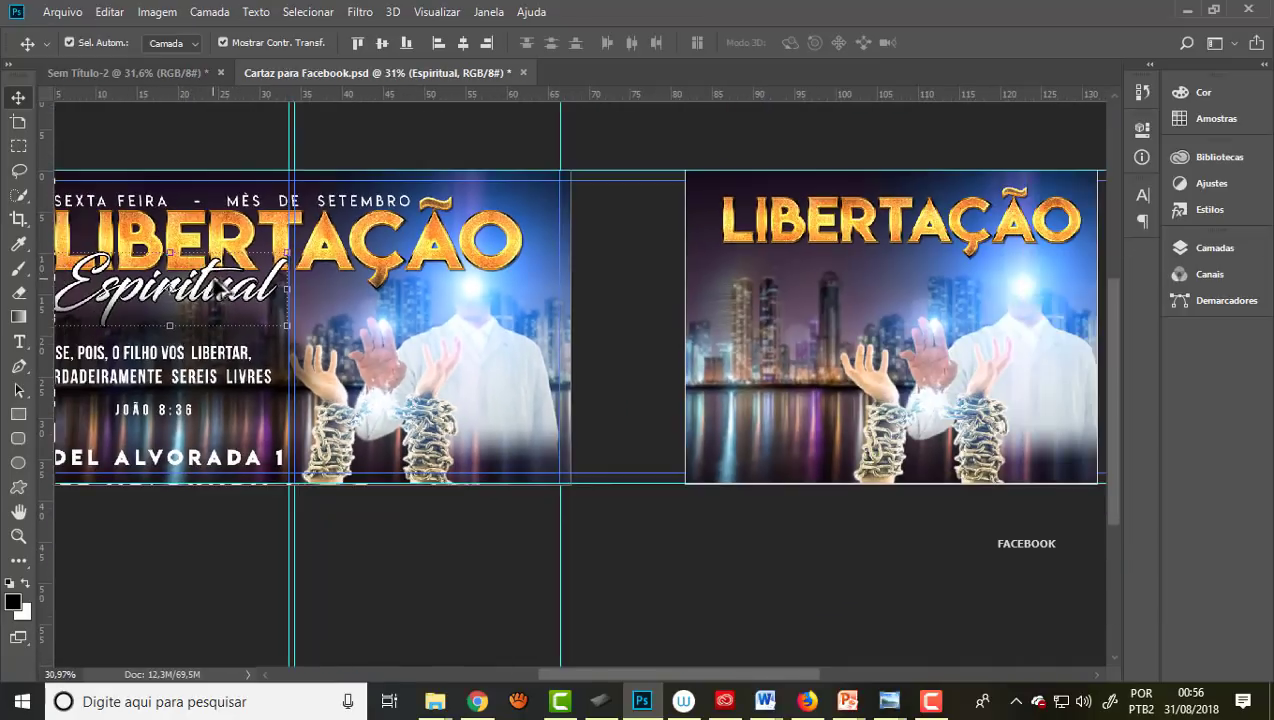
Step: Copy Espiritual onto DATA SHOW just beneath the LIBERTAÇÃO title, then deselect
left_click_drag(204, 292, 775, 292)
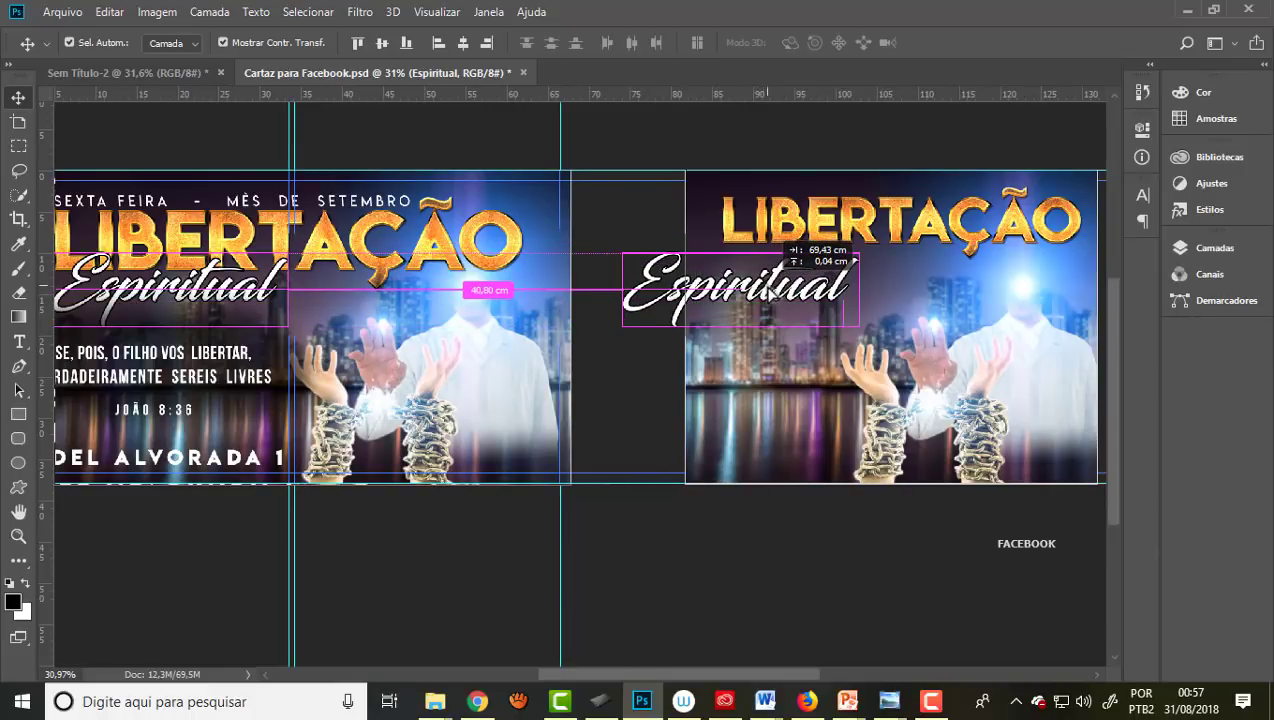
mouse_move(765, 290)
left_mouse_down()
mouse_move(793, 297)
mouse_move(845, 274)
left_mouse_up()
scroll(848, 302, "up", 1)
scroll(822, 297, "up", 2)
scroll(788, 272, "down", 3)
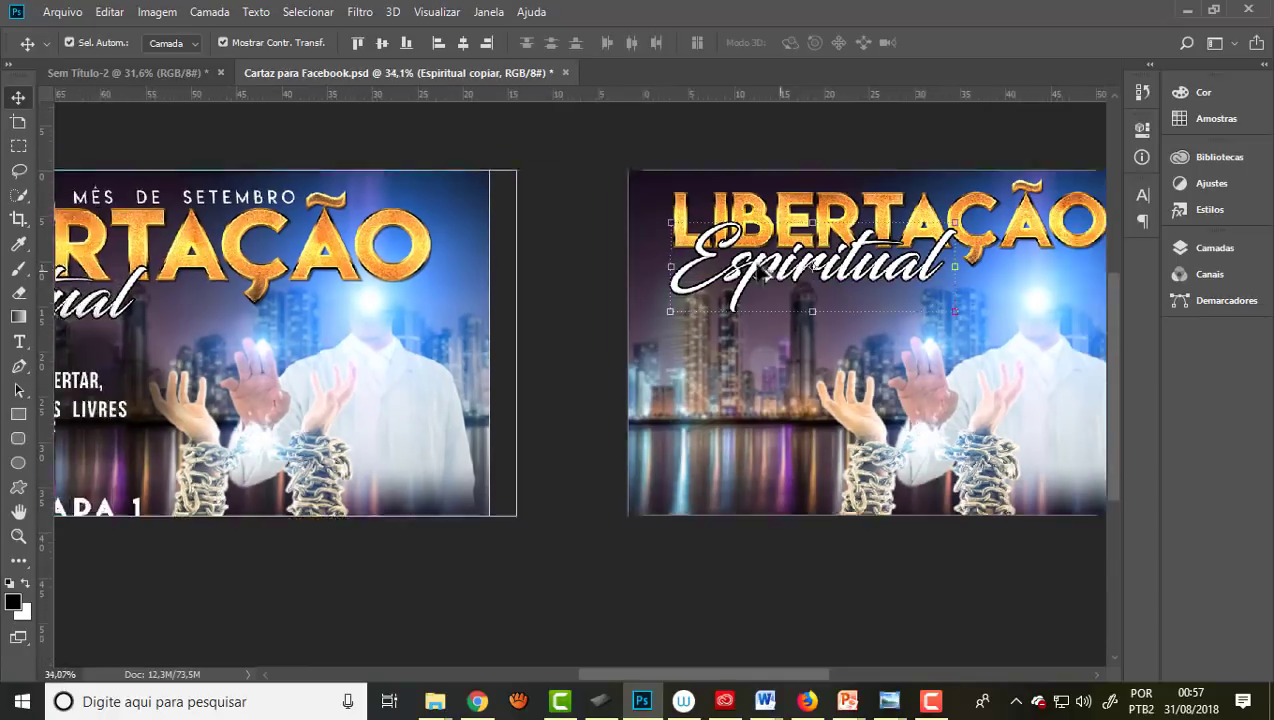
left_click(605, 230)
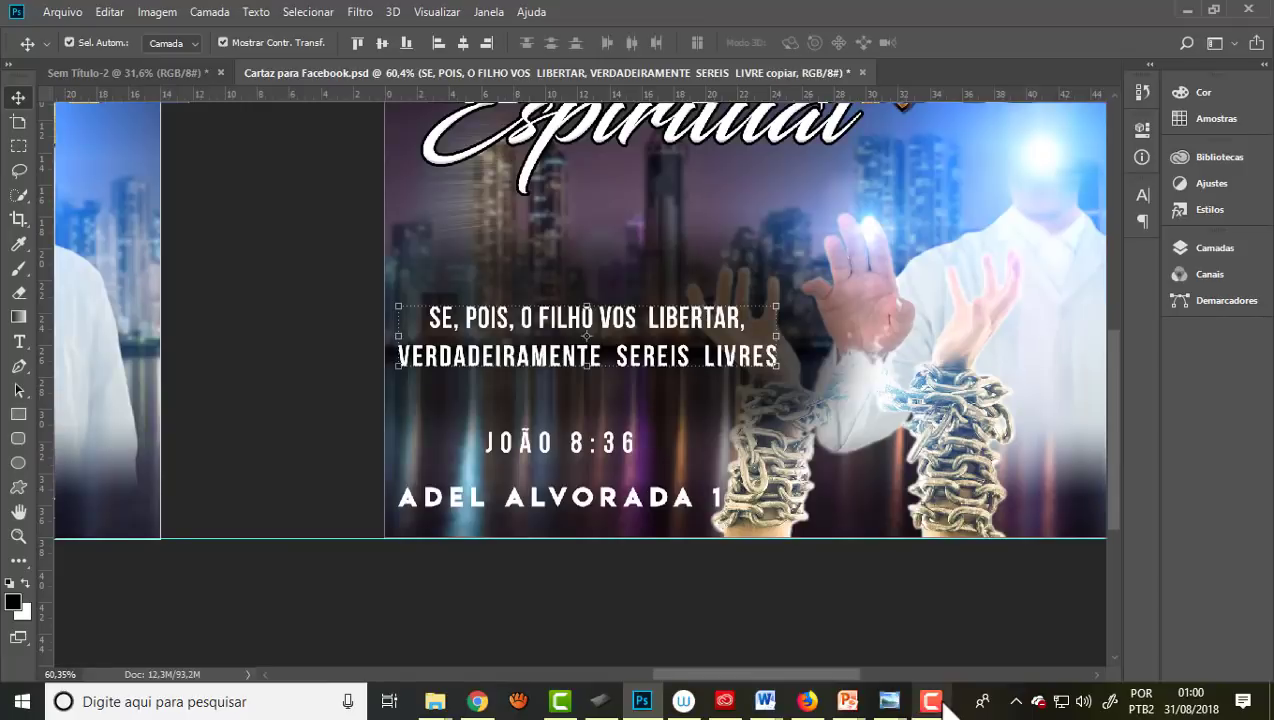
left_click(930, 701)
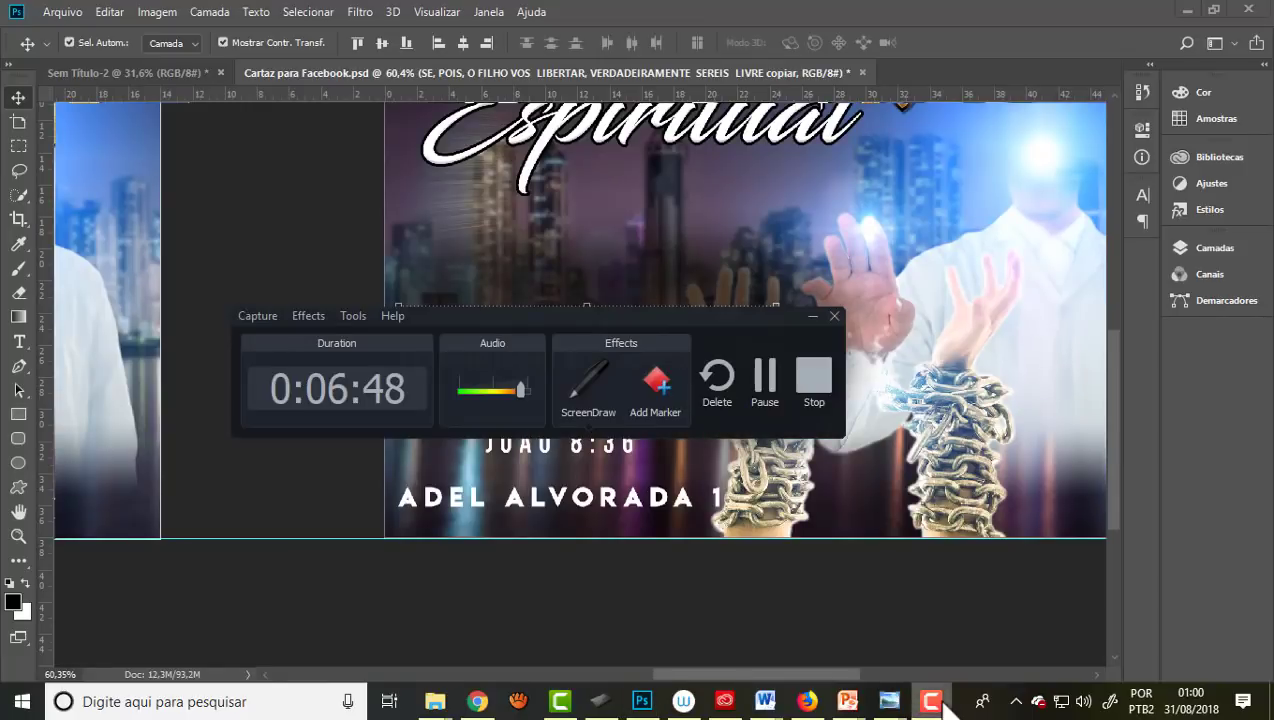
Step: Zoom in on the copied verse text and switch to the Horizontal Type tool
left_click(930, 701)
scroll(535, 345, "up", 1)
scroll(535, 345, "up", 1)
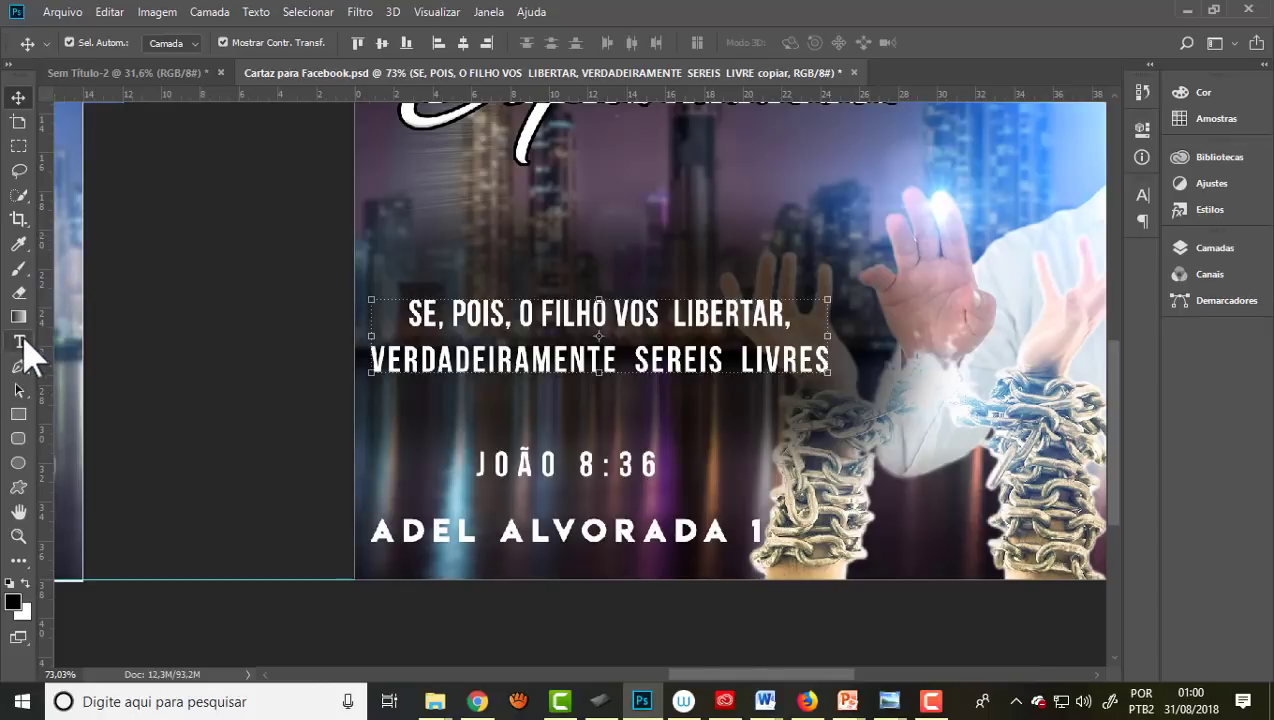
left_click(20, 342)
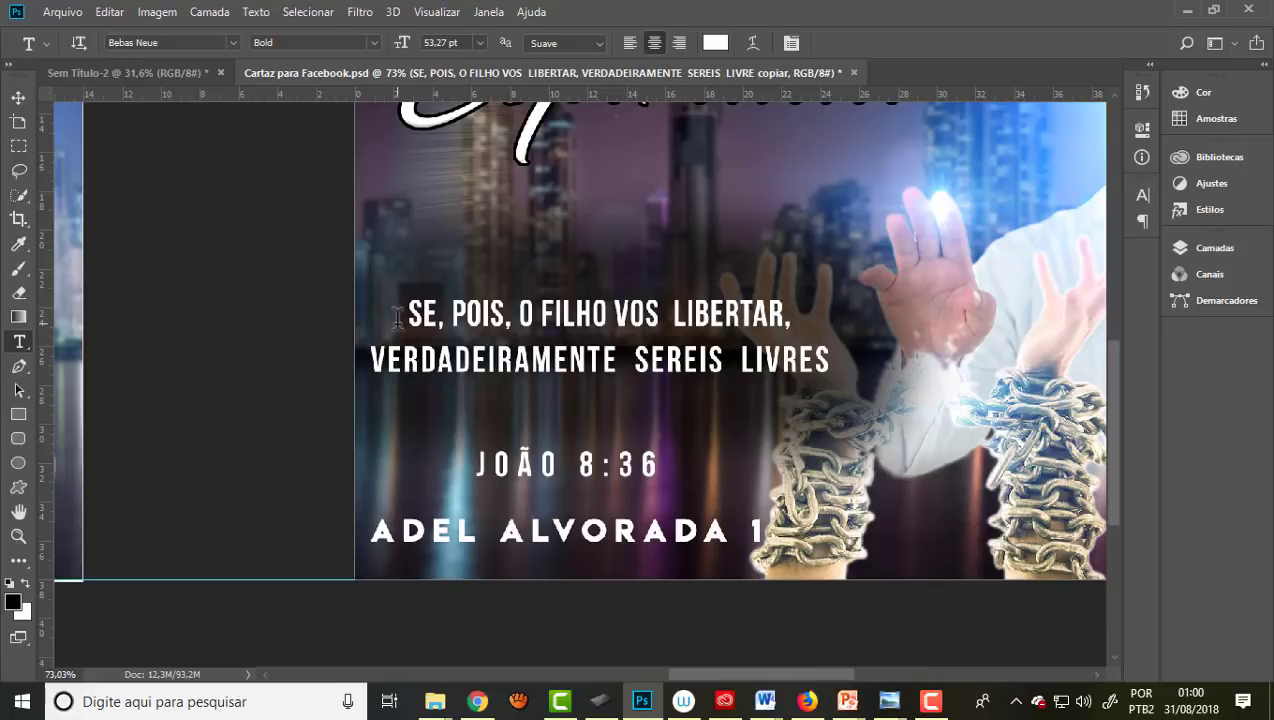
Step: Rewrap the Bible verse so LIBERTAR, and SEREIS LIVRES sit on their own lines
left_click(662, 314)
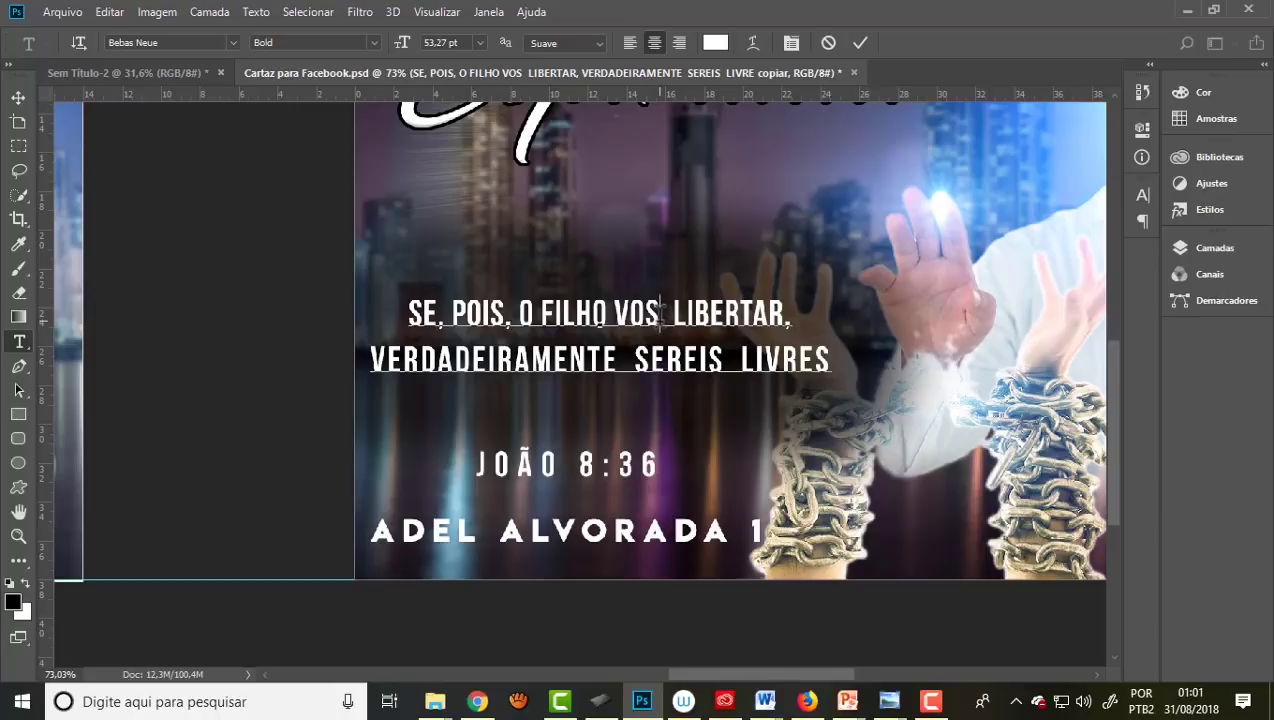
key("Return")
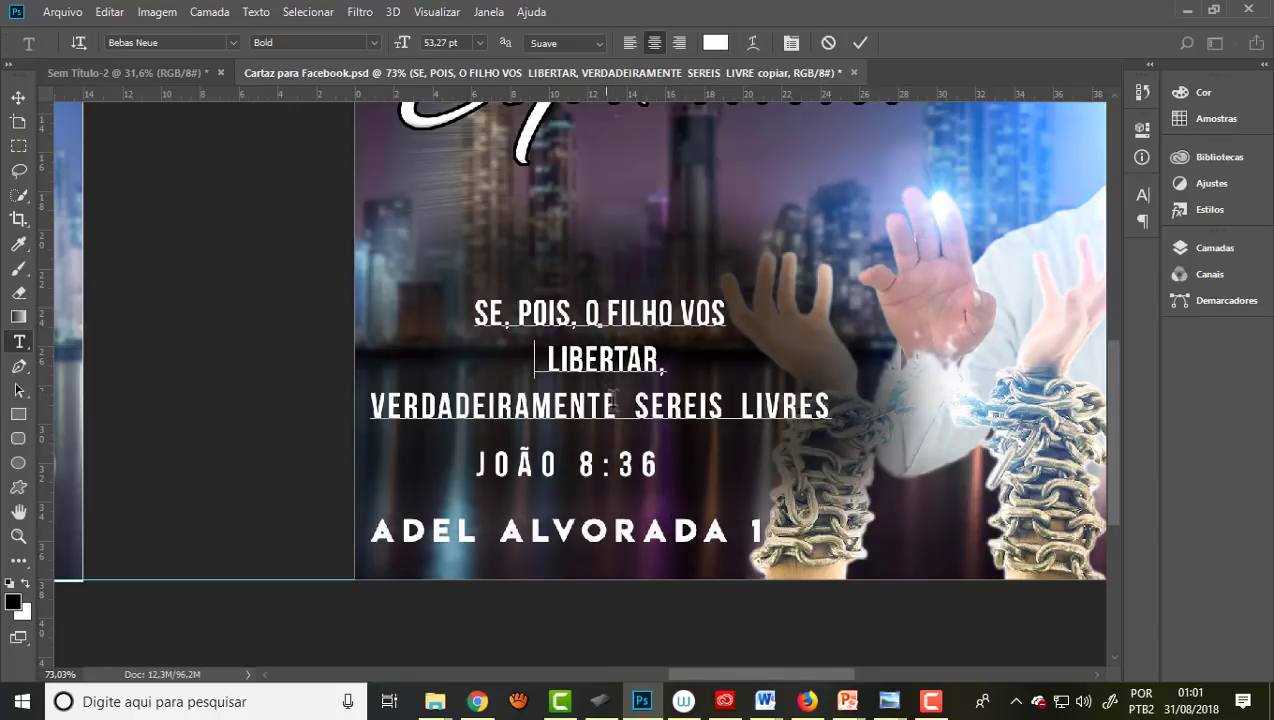
key("Return")
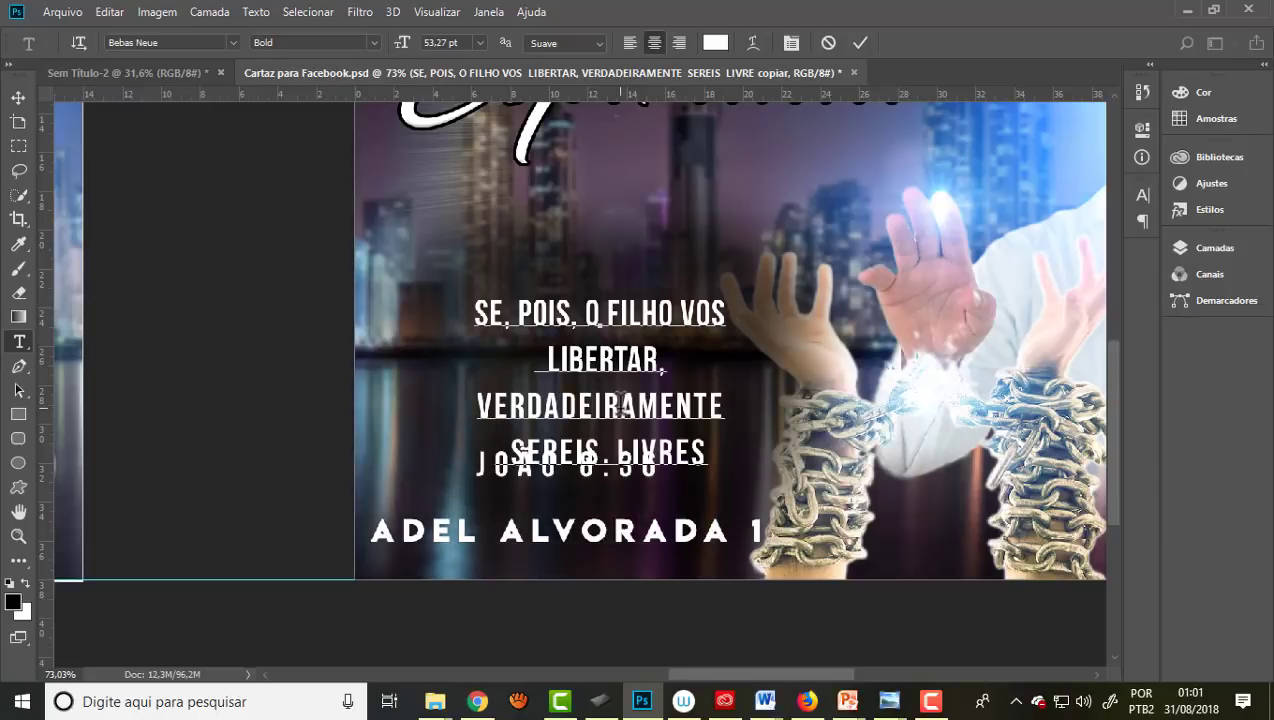
left_click(18, 97)
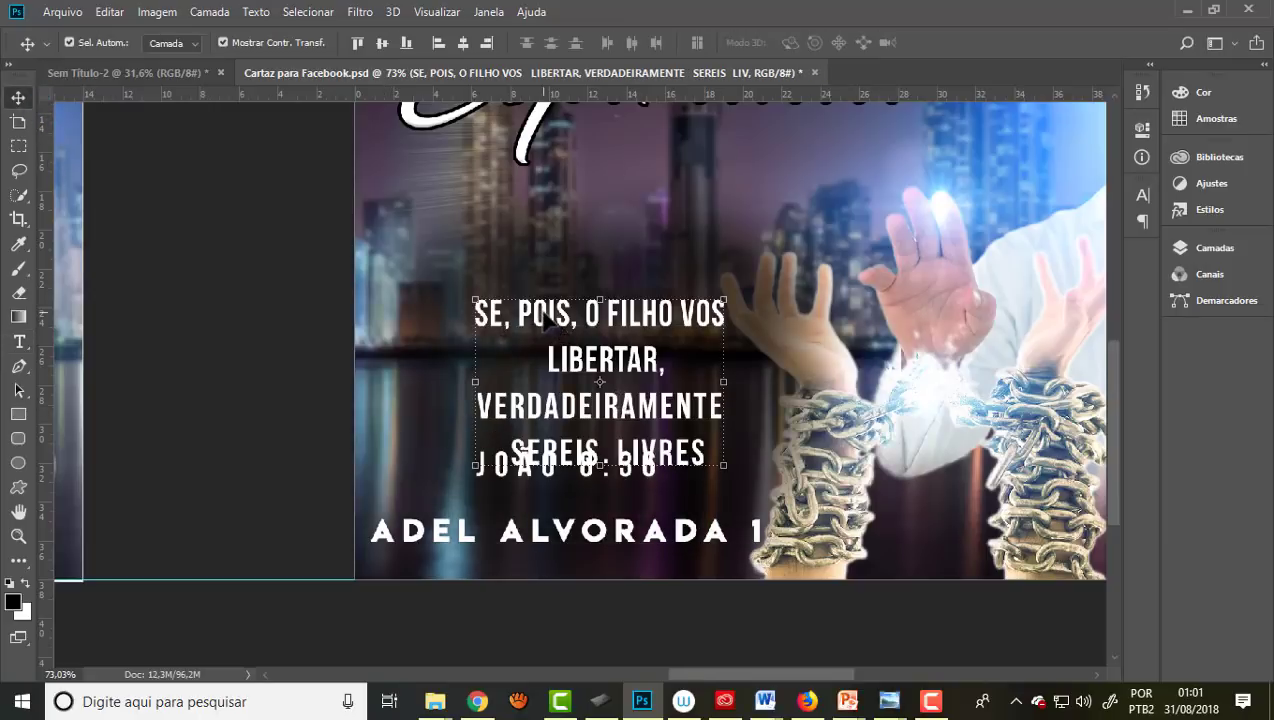
Step: Move the verse block higher and place JOÃO 8:36 just below it
left_click_drag(536, 306, 497, 268)
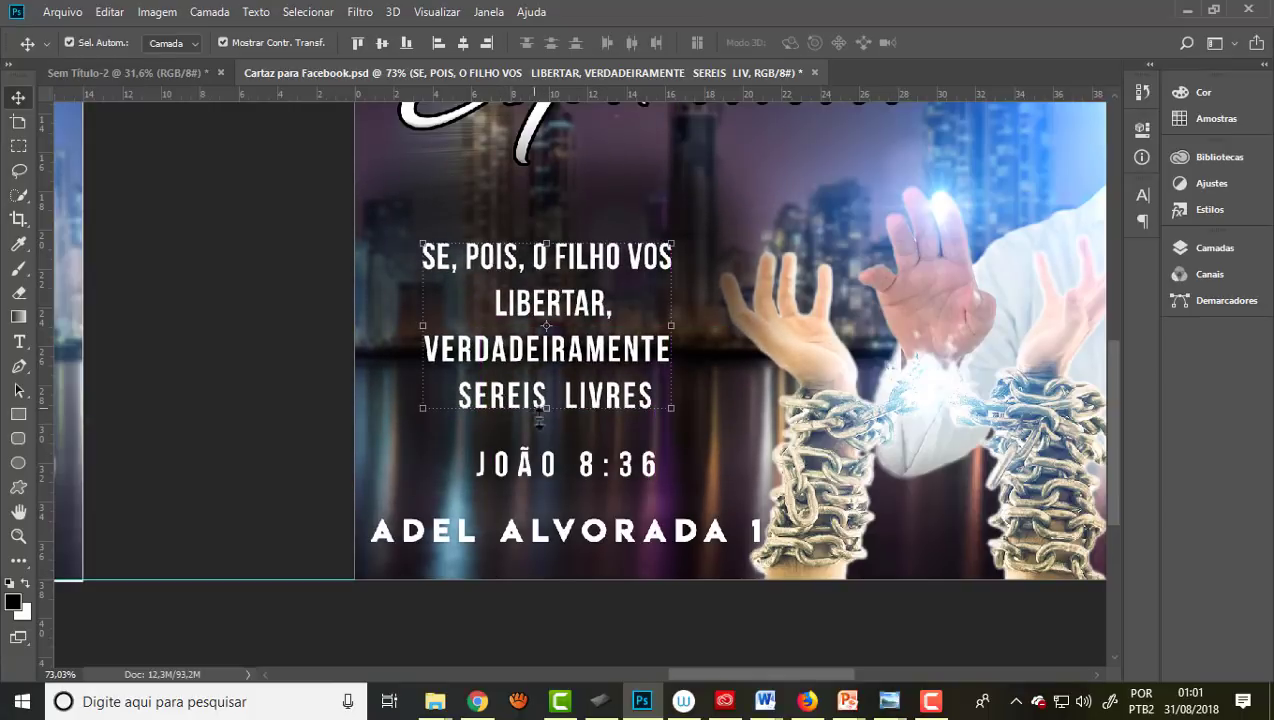
left_click(546, 468)
left_click_drag(541, 468, 507, 453)
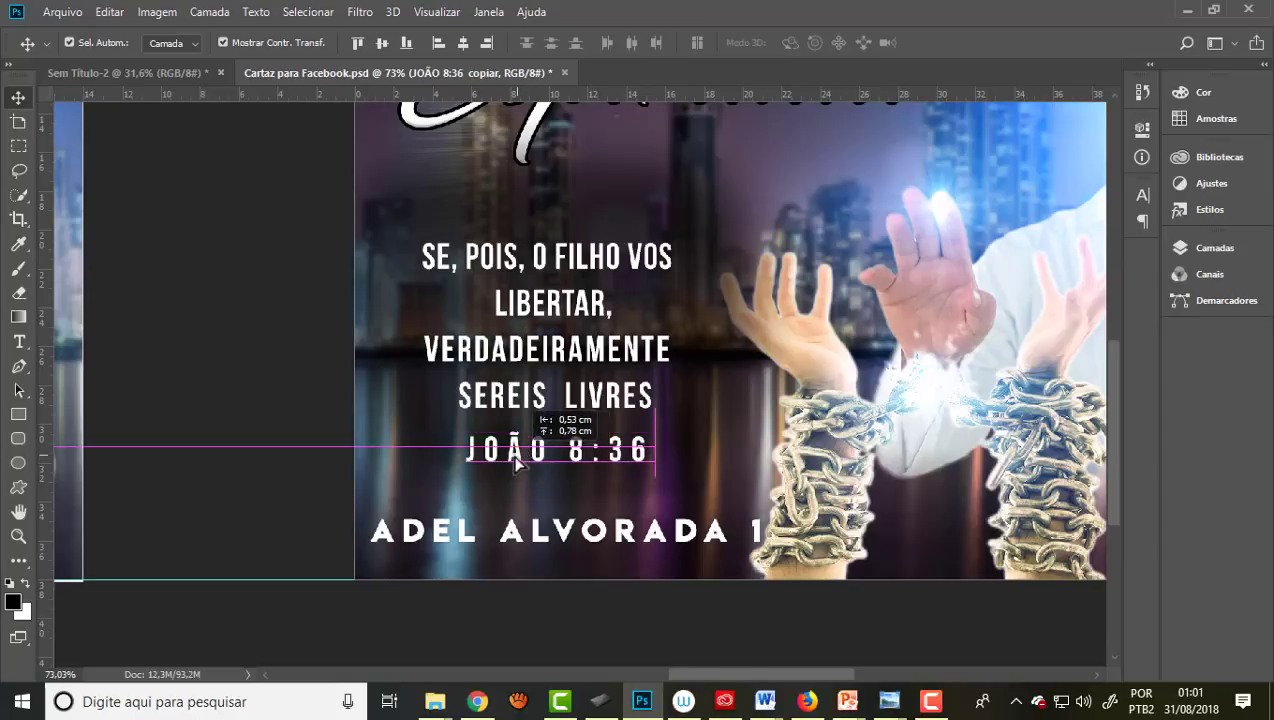
left_click_drag(522, 313, 527, 287)
Step: Scale up the four-line verse text block on the Facebook poster
scroll(415, 350, "down", 5)
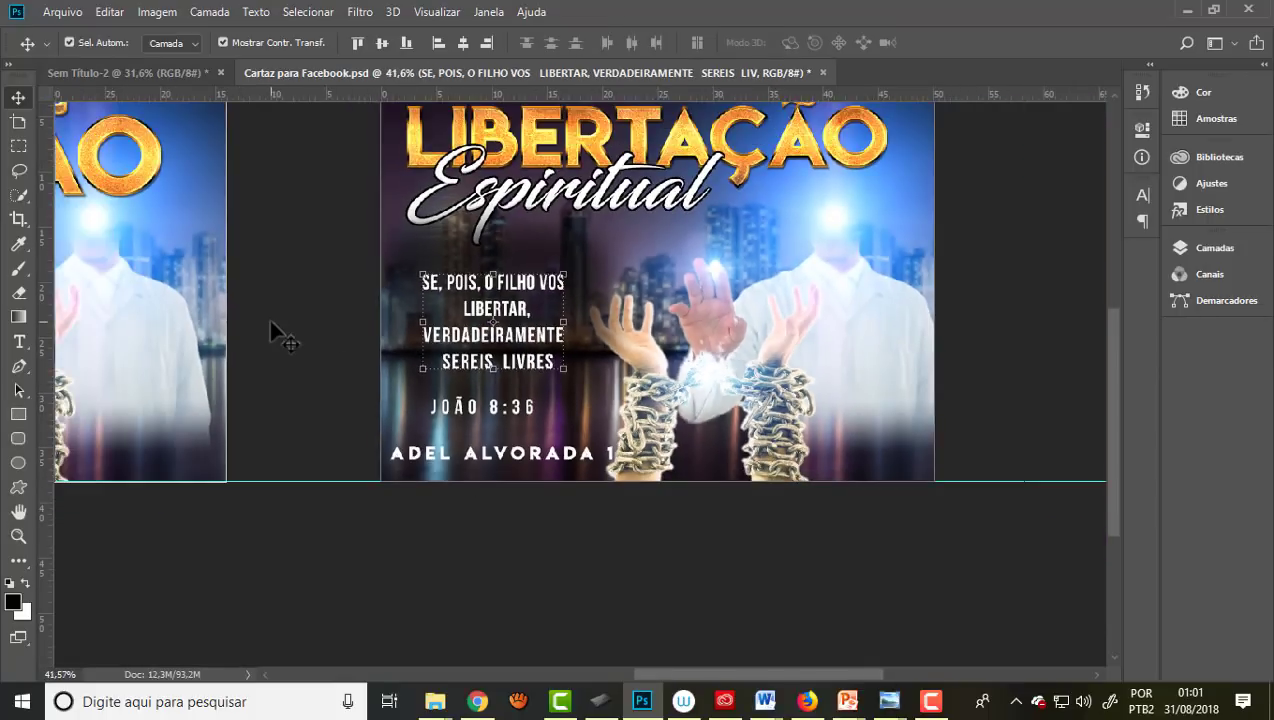
scroll(490, 280, "down", 1)
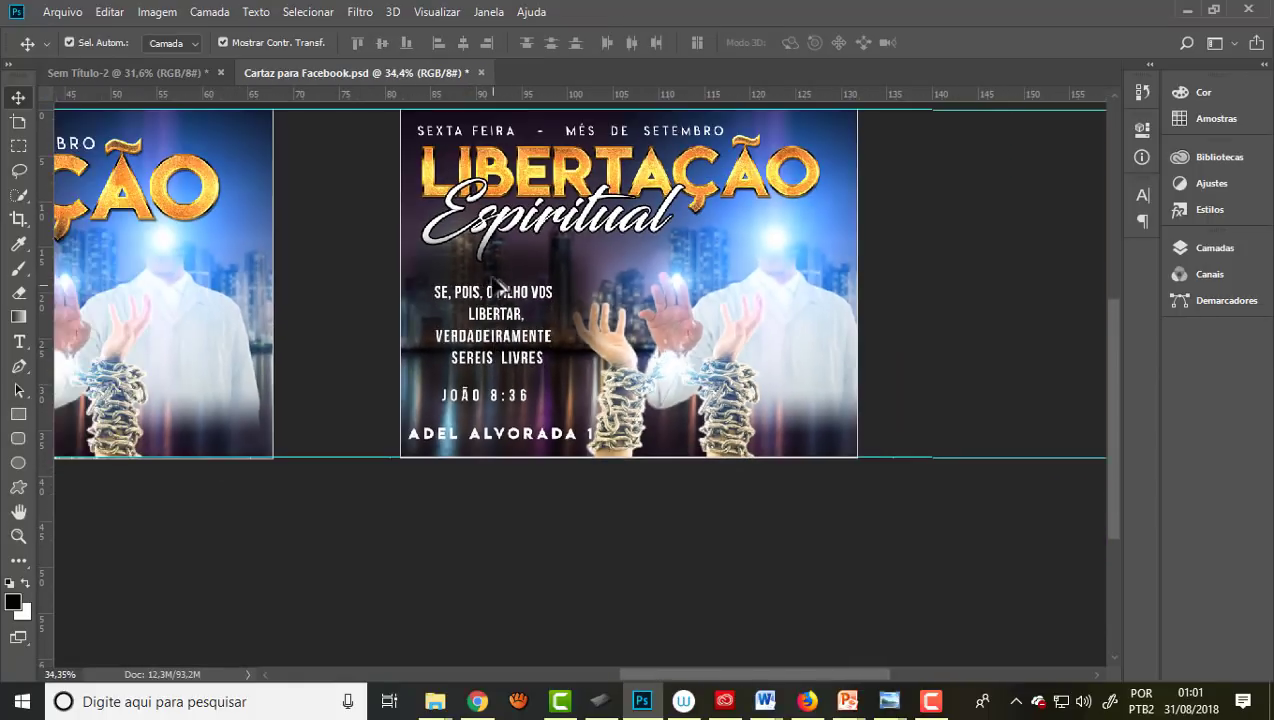
scroll(487, 298, "up", 1)
scroll(487, 298, "up", 2)
scroll(502, 316, "up", 1)
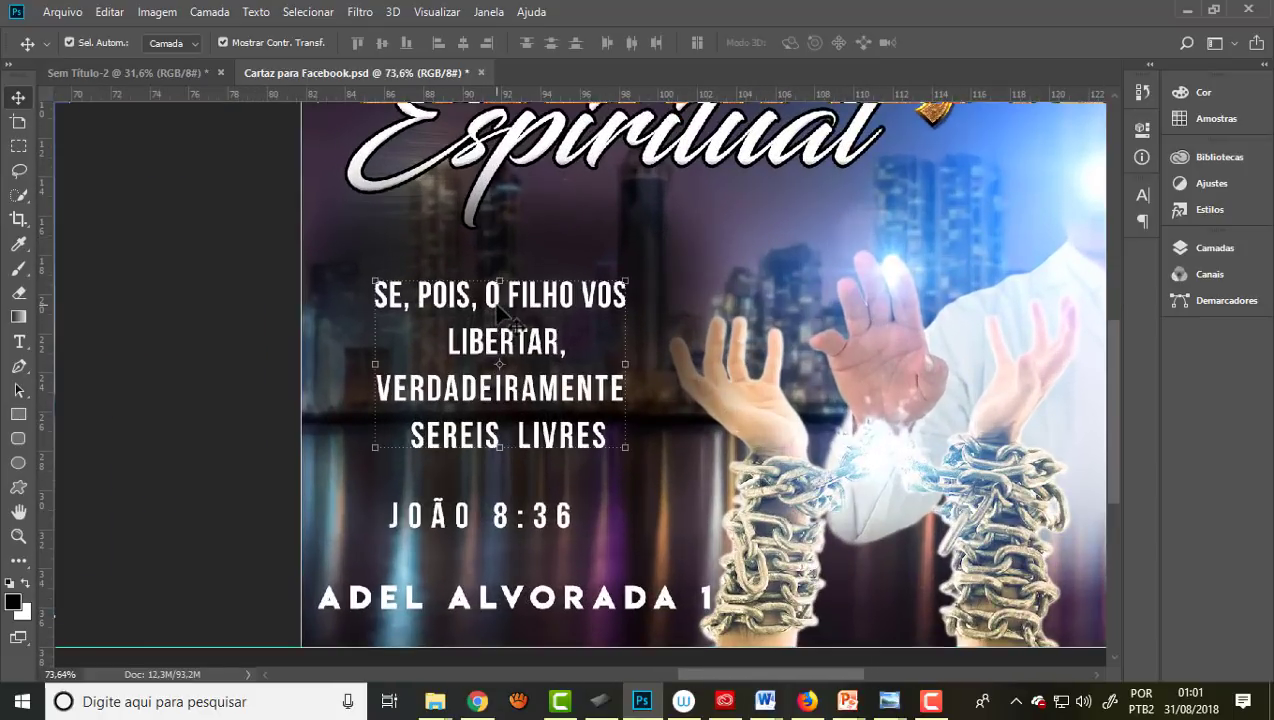
left_click_drag(625, 281, 652, 255)
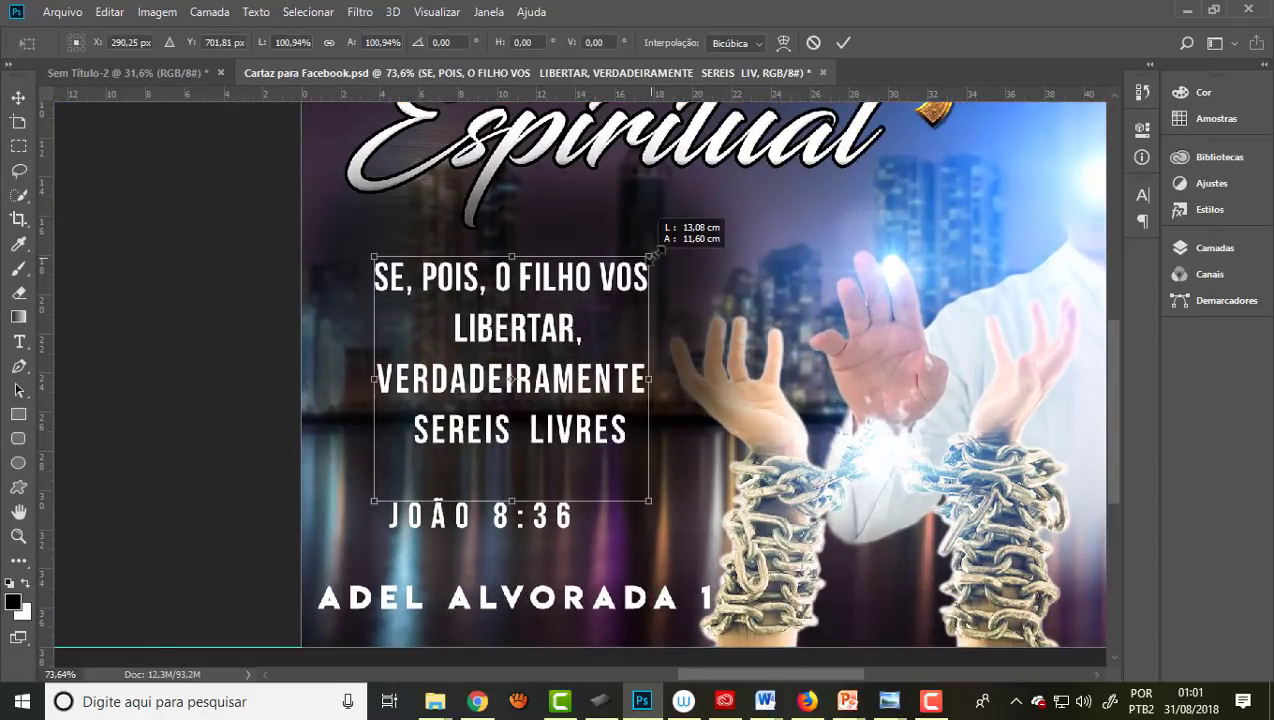
key("Return")
Step: Zoom out and save Cartaz para Facebook.psd
scroll(560, 237, "down", 2)
scroll(560, 237, "down", 1)
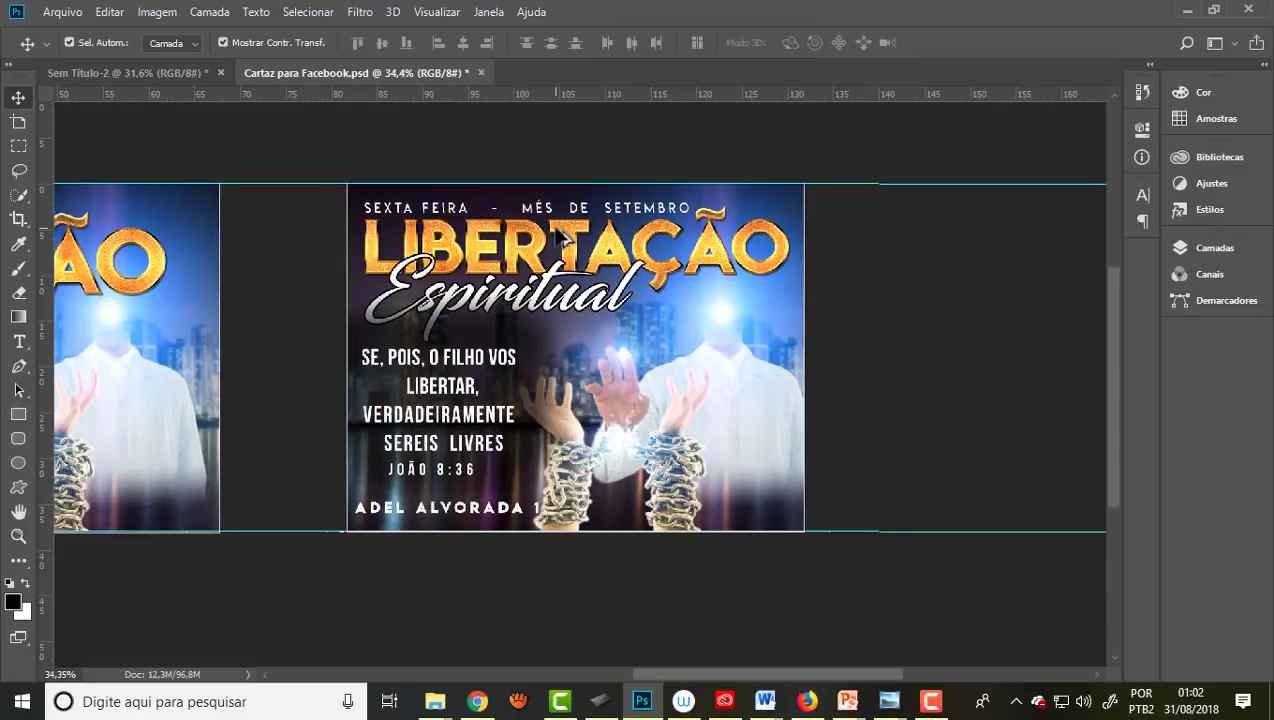
scroll(719, 290, "down", 2)
scroll(722, 290, "down", 2)
scroll(703, 287, "down", 3)
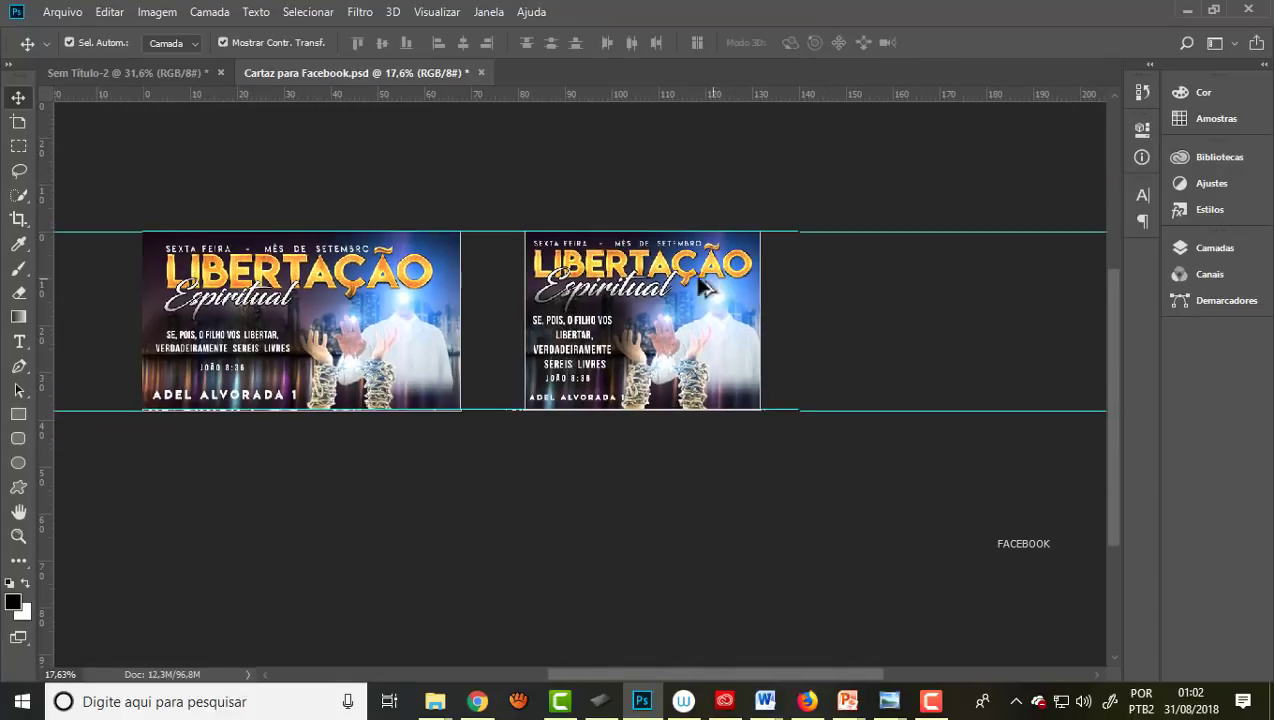
scroll(133, 342, "up", 1)
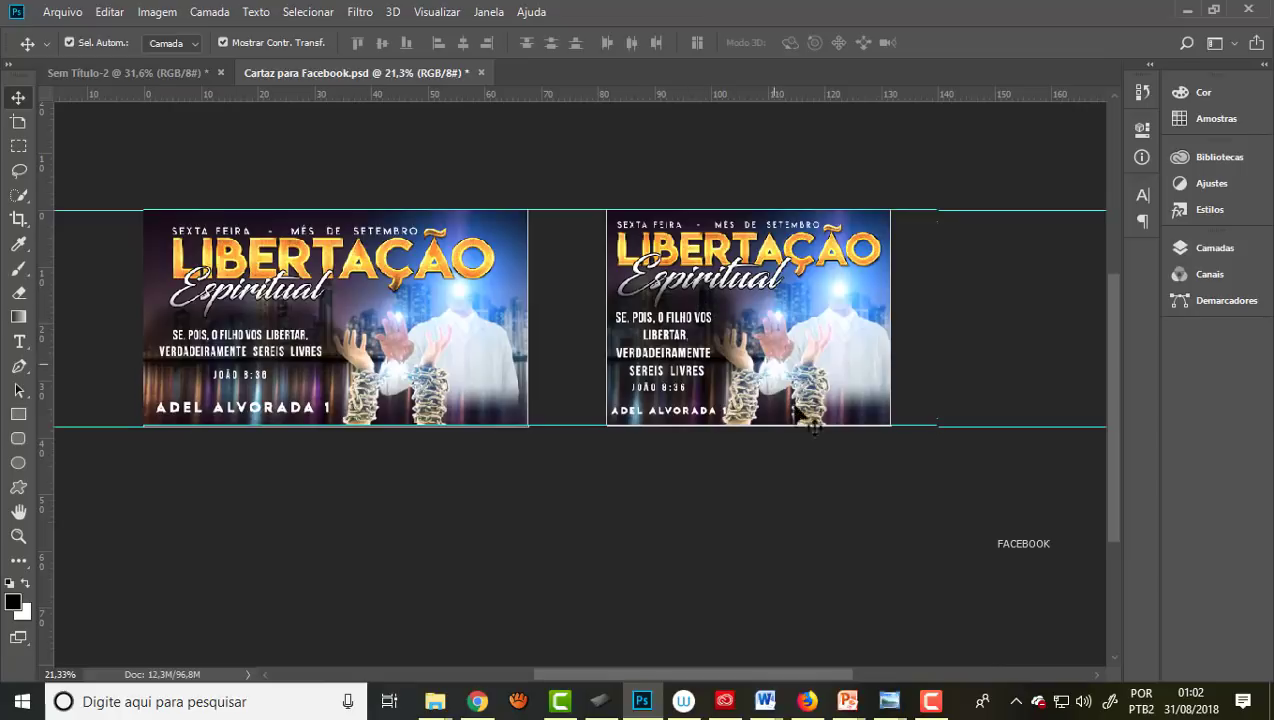
left_click(58, 12)
left_click(70, 204)
Step: Quick-export the poster as PNG into a new cartazes subfolder named FACE E DATA SHOW
left_click(70, 12)
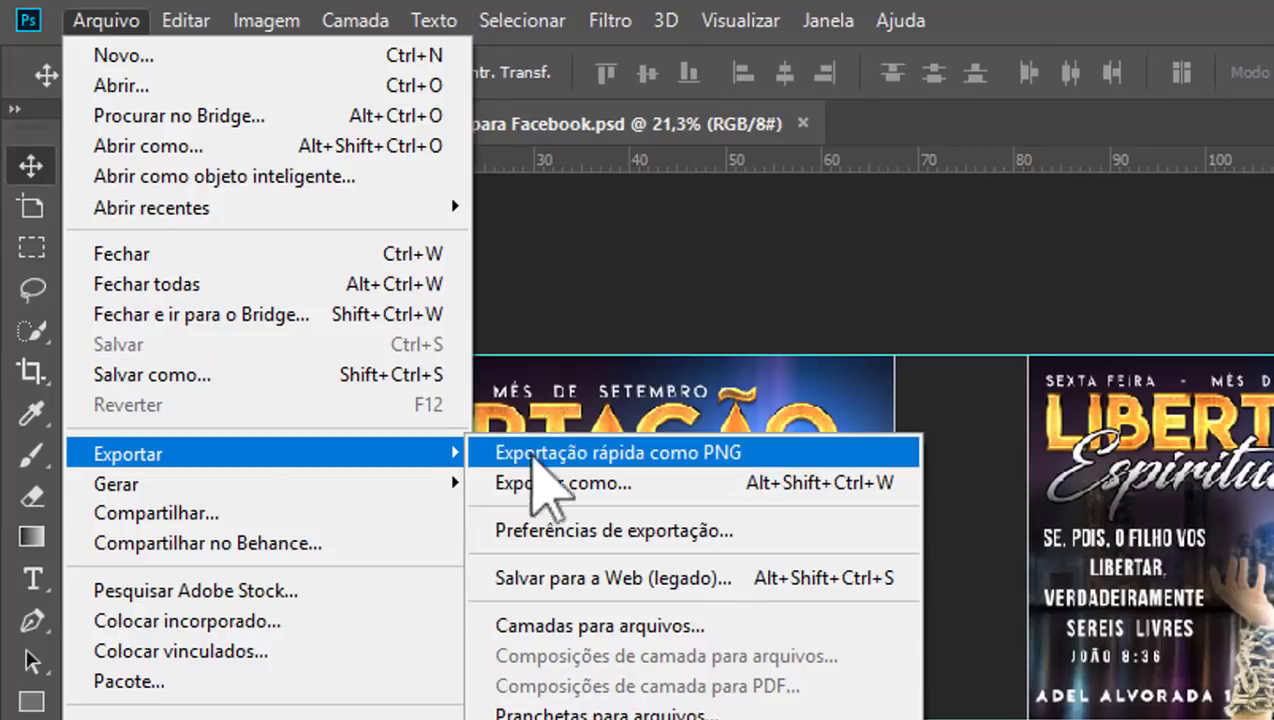
left_click(636, 455)
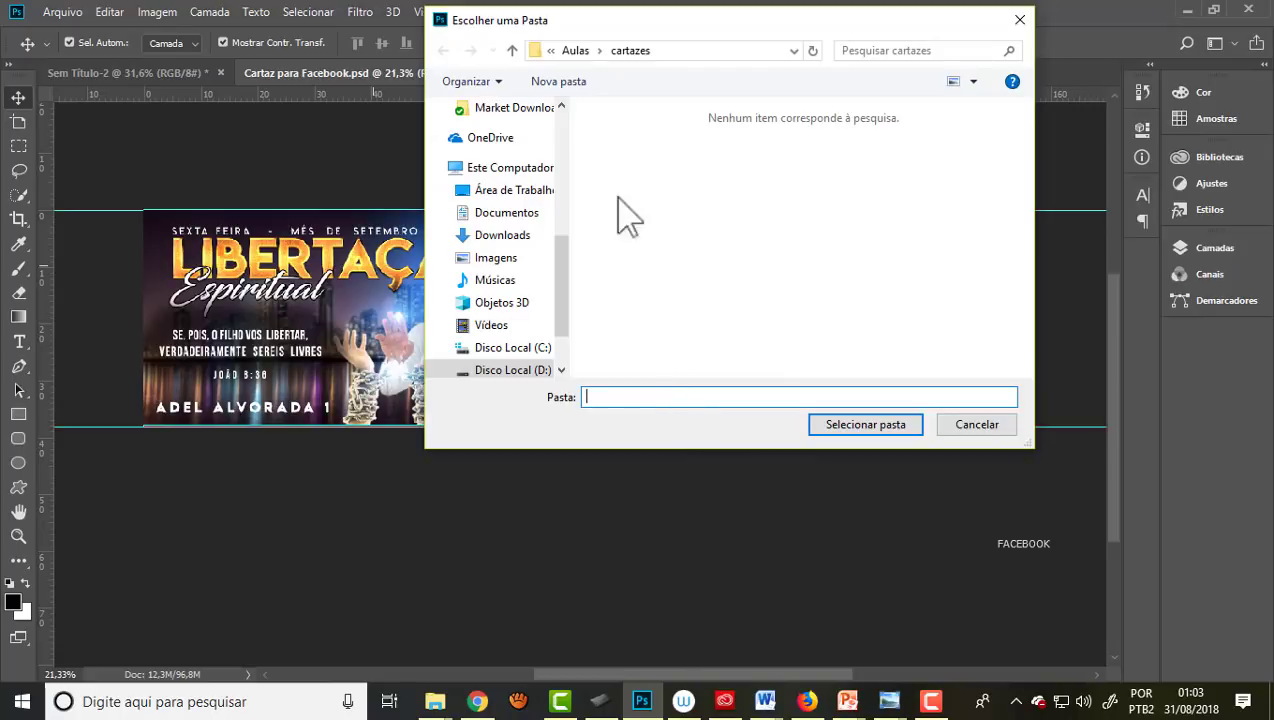
left_click(566, 92)
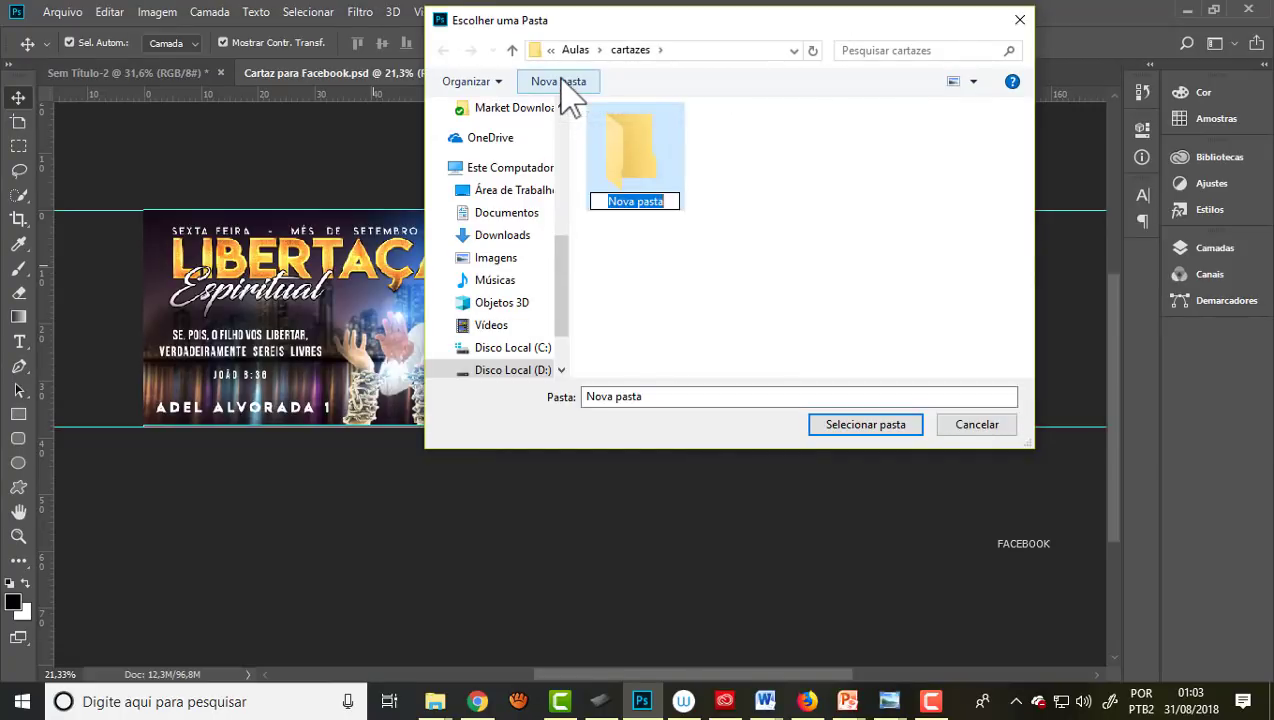
type("FACE E ")
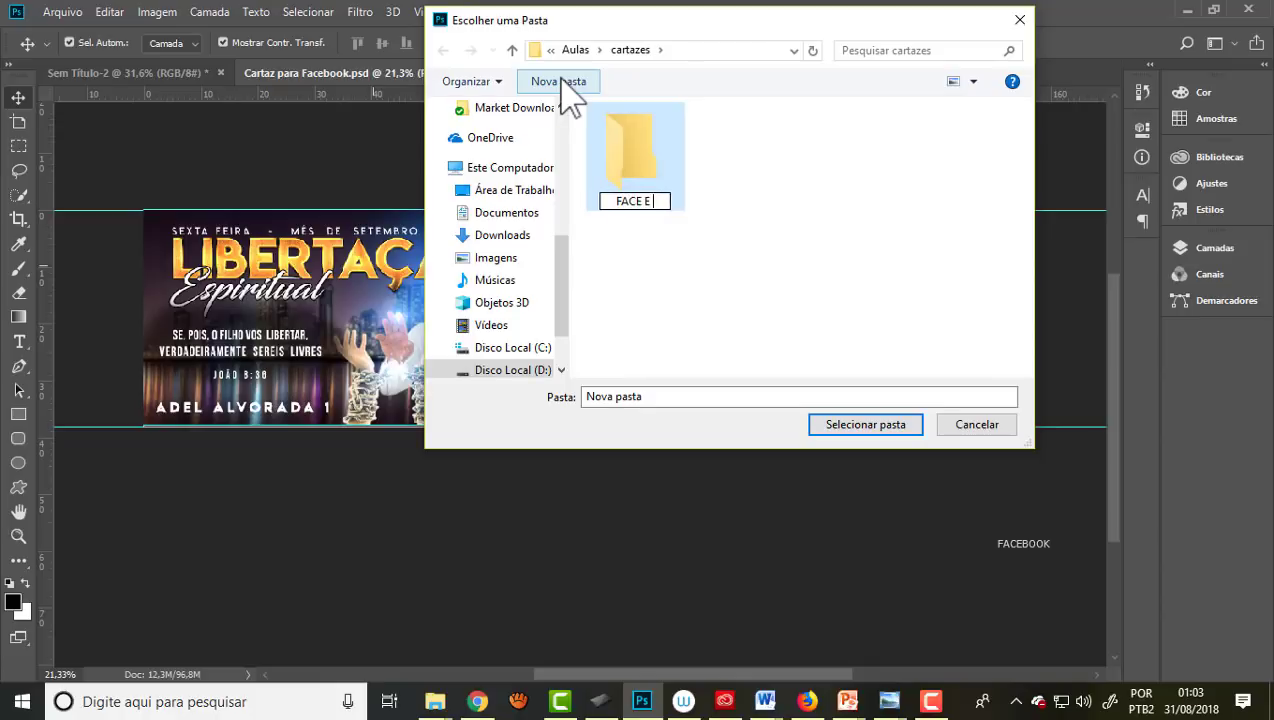
type("DATA")
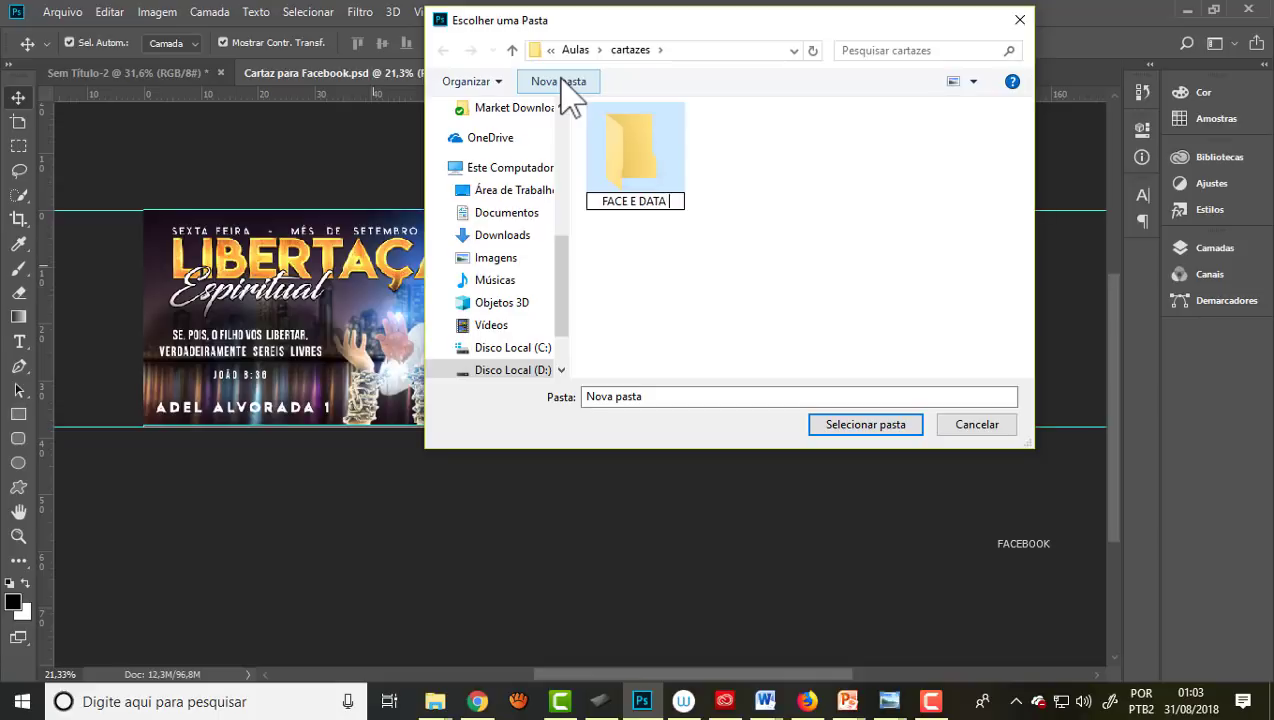
type("O")
type("W")
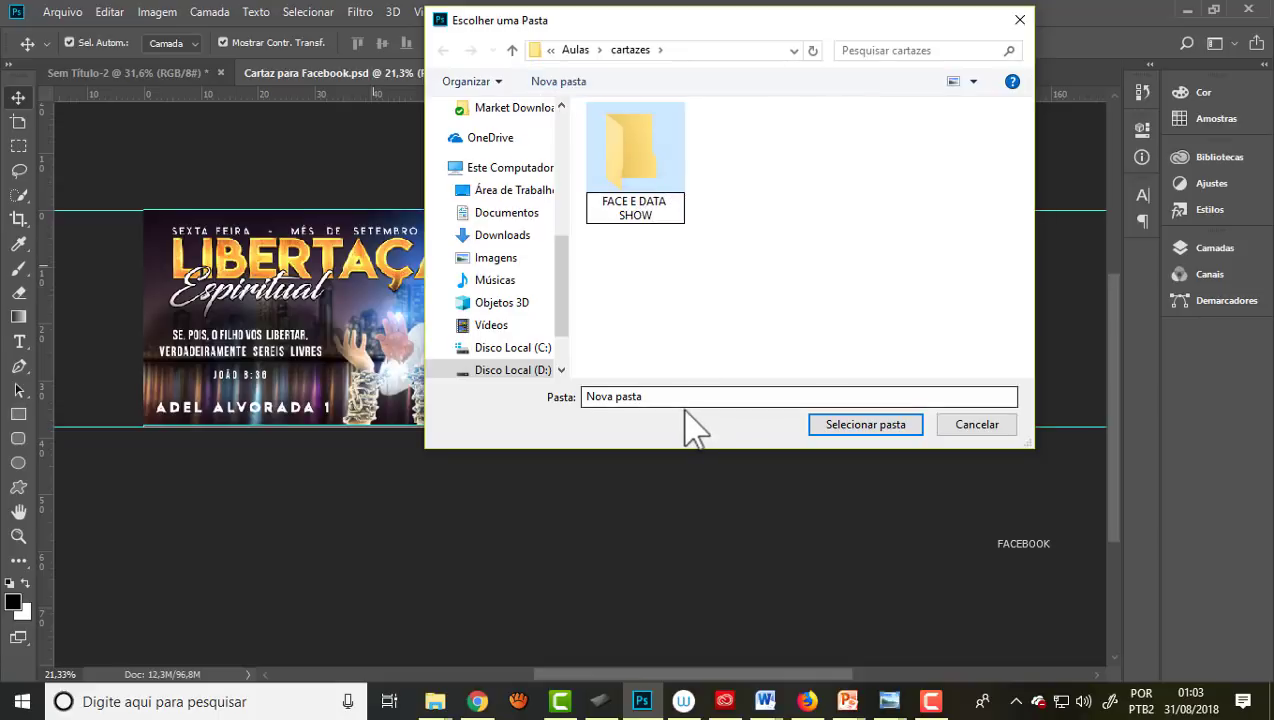
left_click(894, 431)
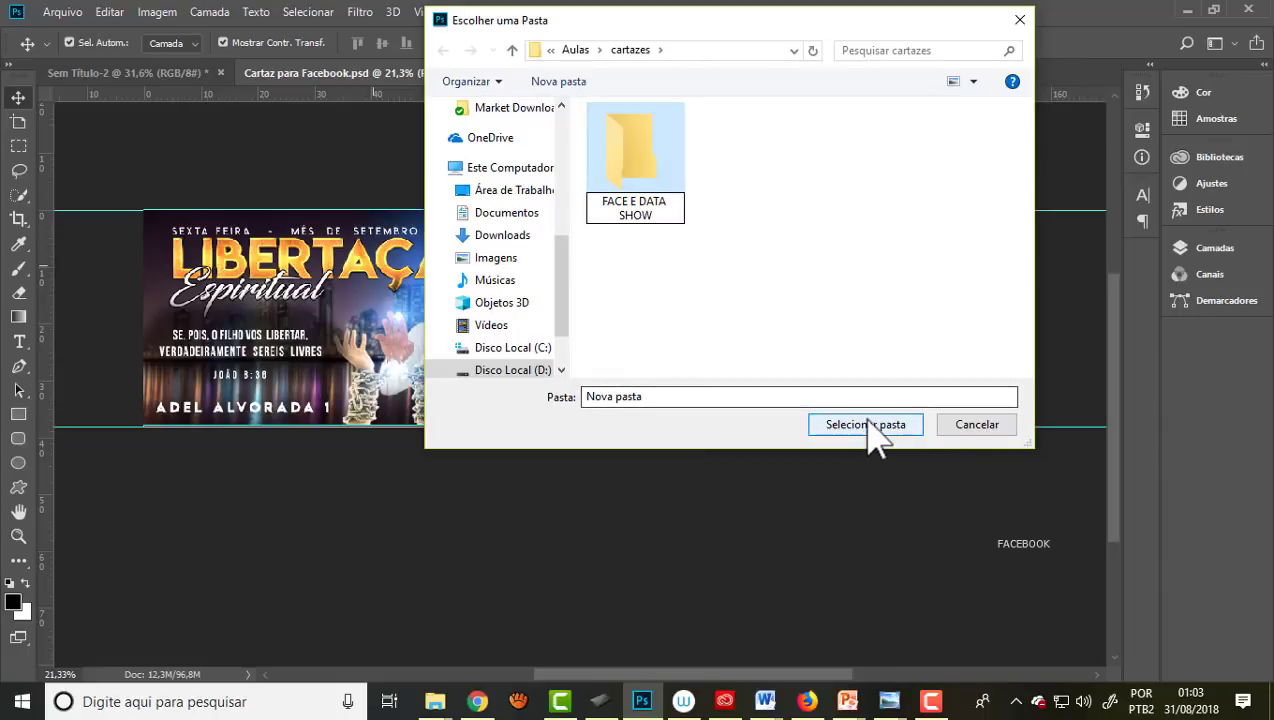
left_click(866, 424)
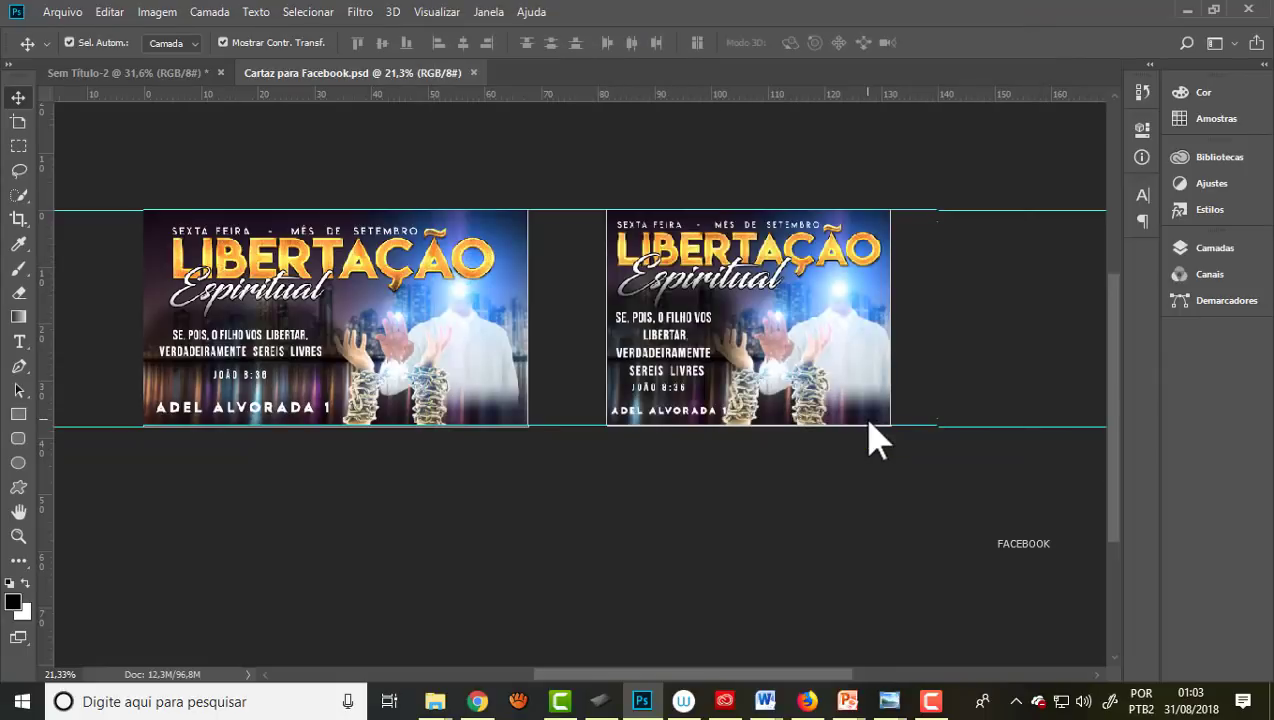
Step: Collapse the DATA SHOW and FACEBOOK layer groups, select FACEBOOK, and open cartazes in File Explorer
left_click(1198, 252)
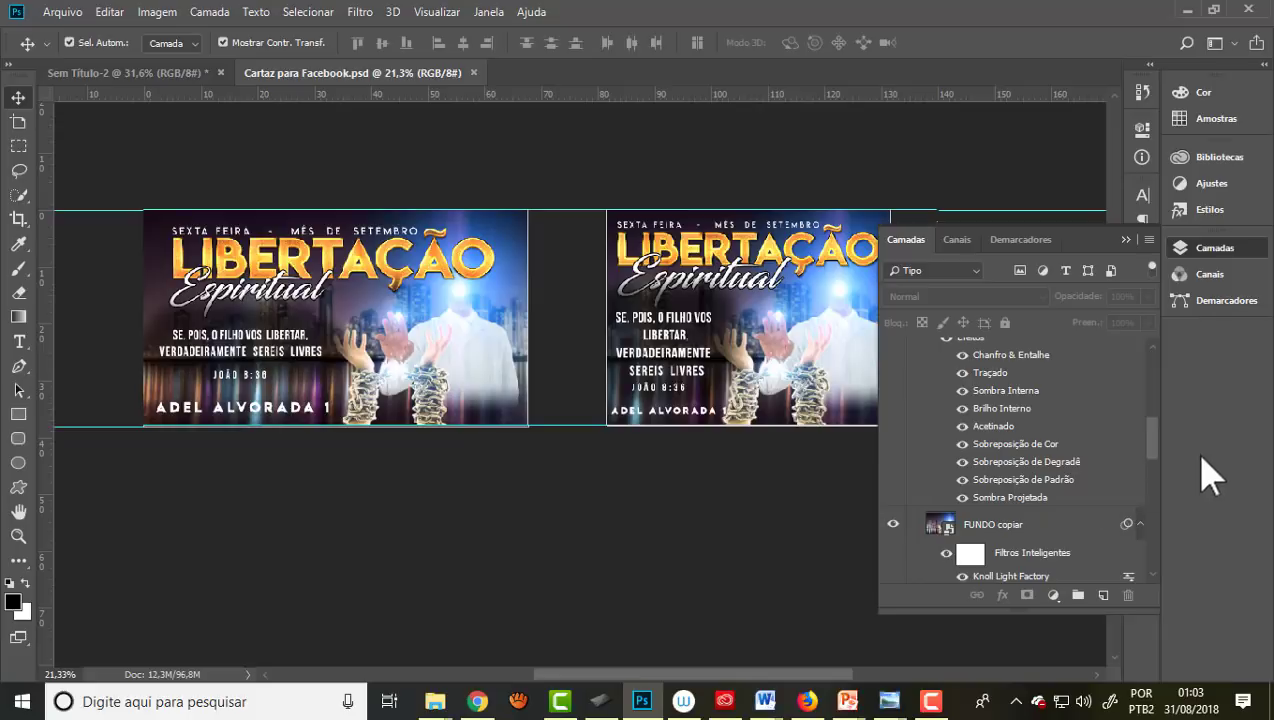
left_click_drag(1152, 448, 1175, 375)
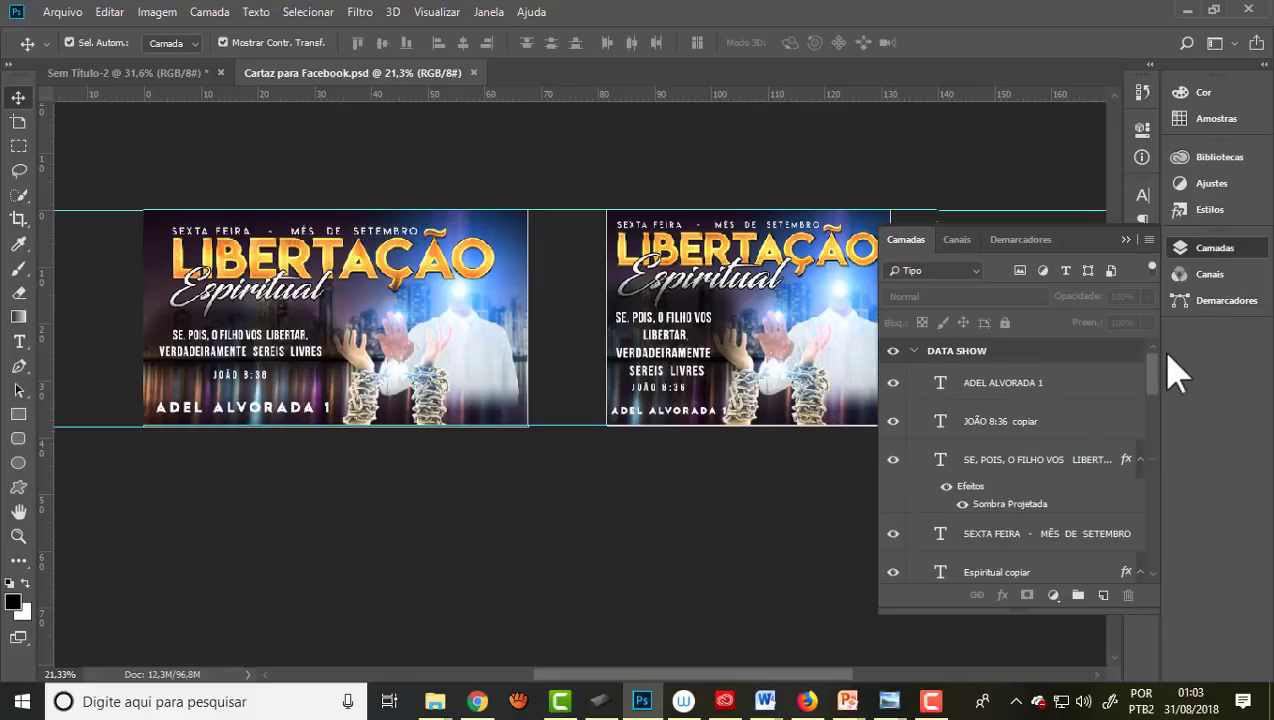
scroll(1060, 450, "down", 1)
scroll(1078, 447, "down", 3)
scroll(1075, 440, "up", 4)
left_click(914, 351)
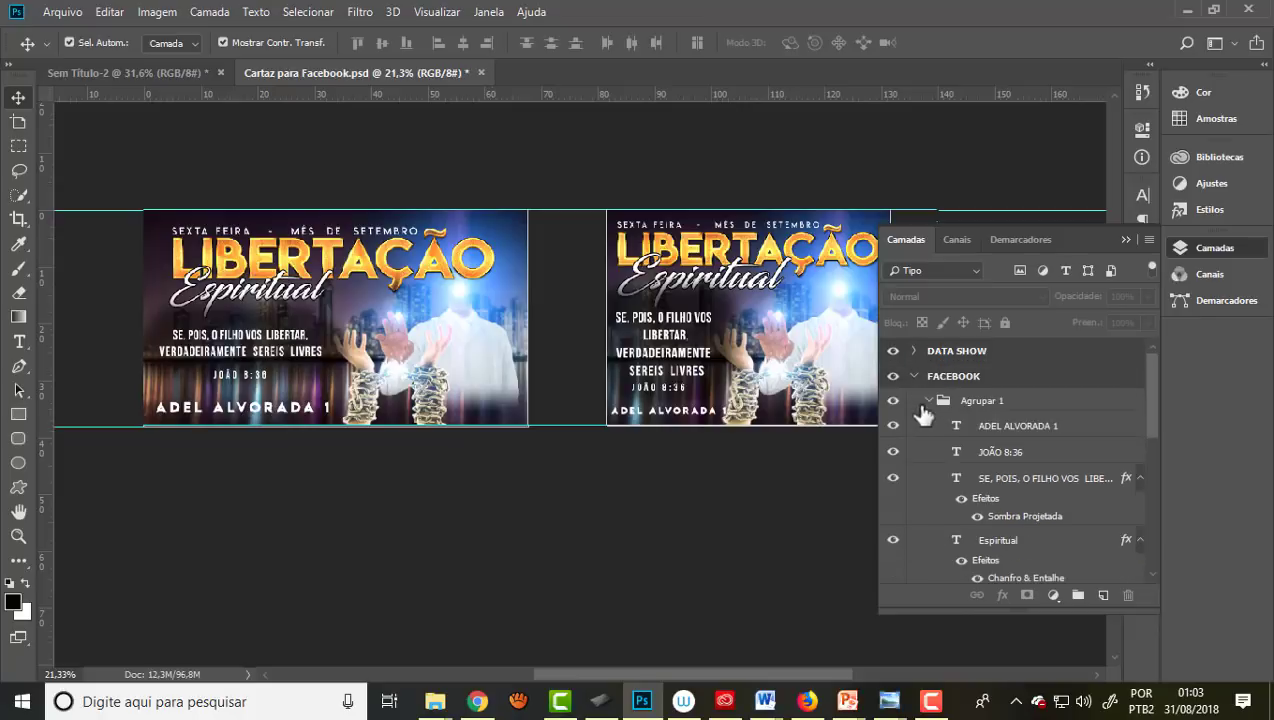
left_click(914, 376)
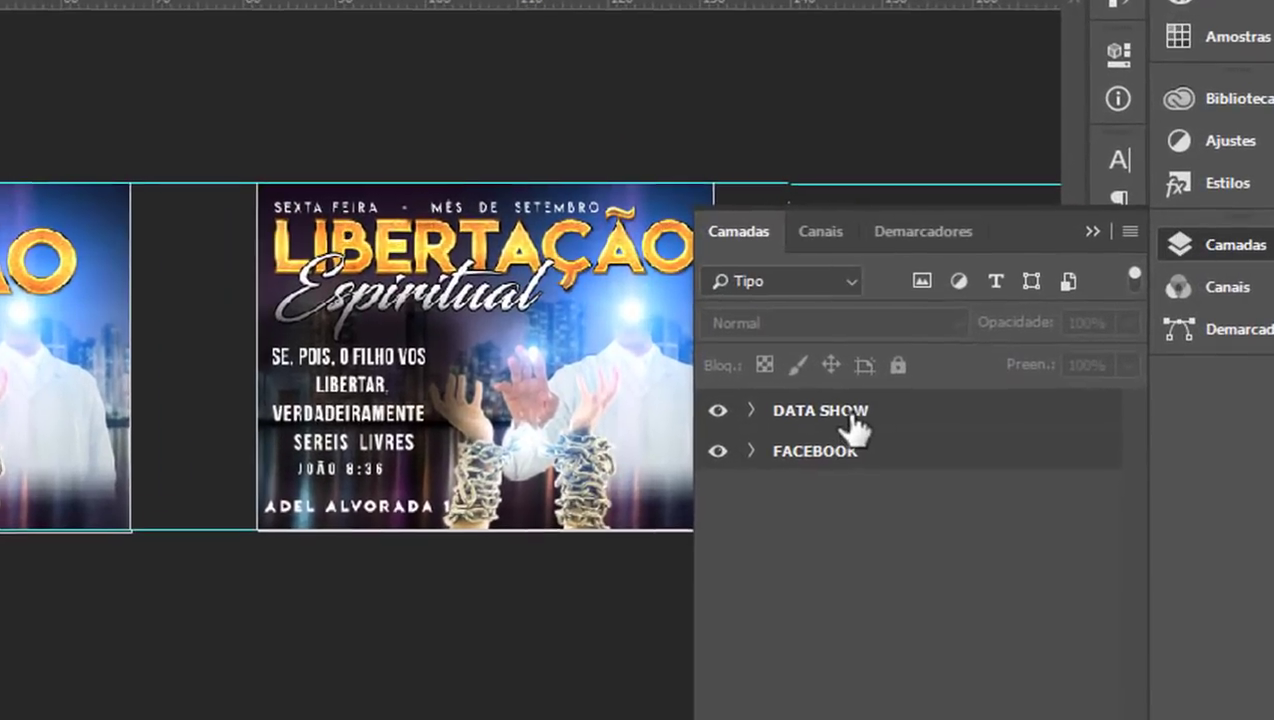
left_click(968, 377)
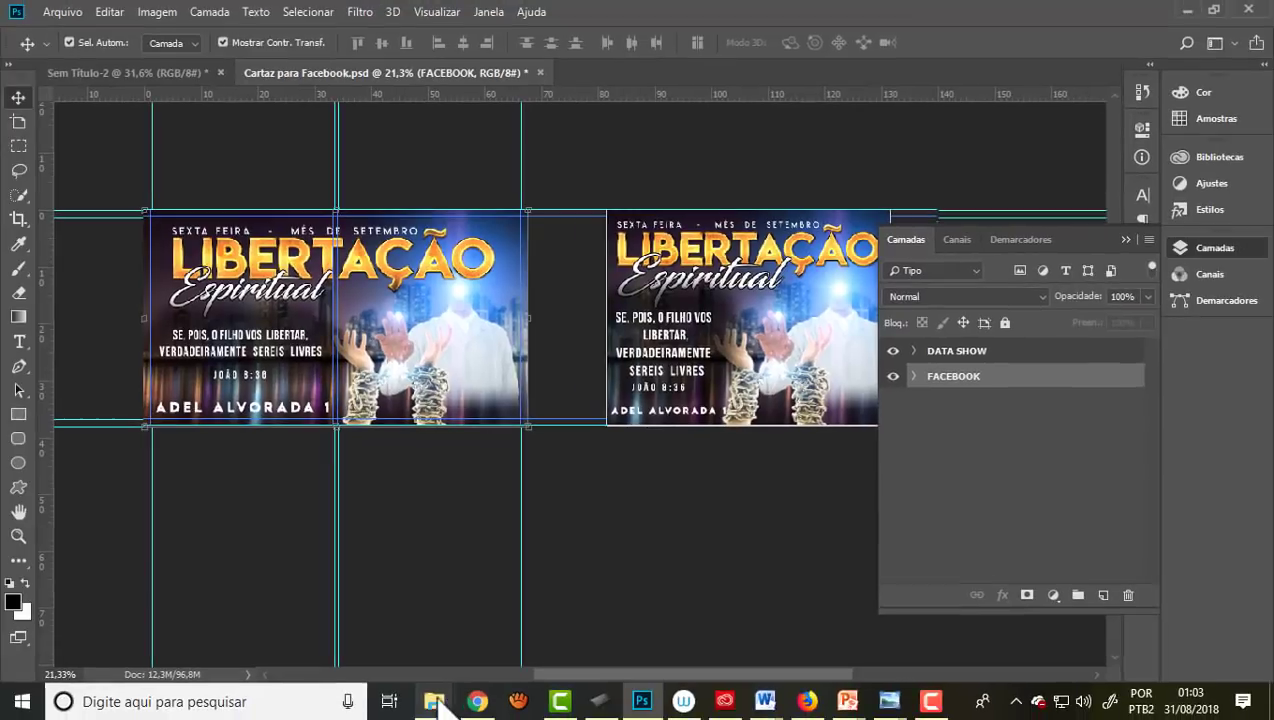
left_click(441, 703)
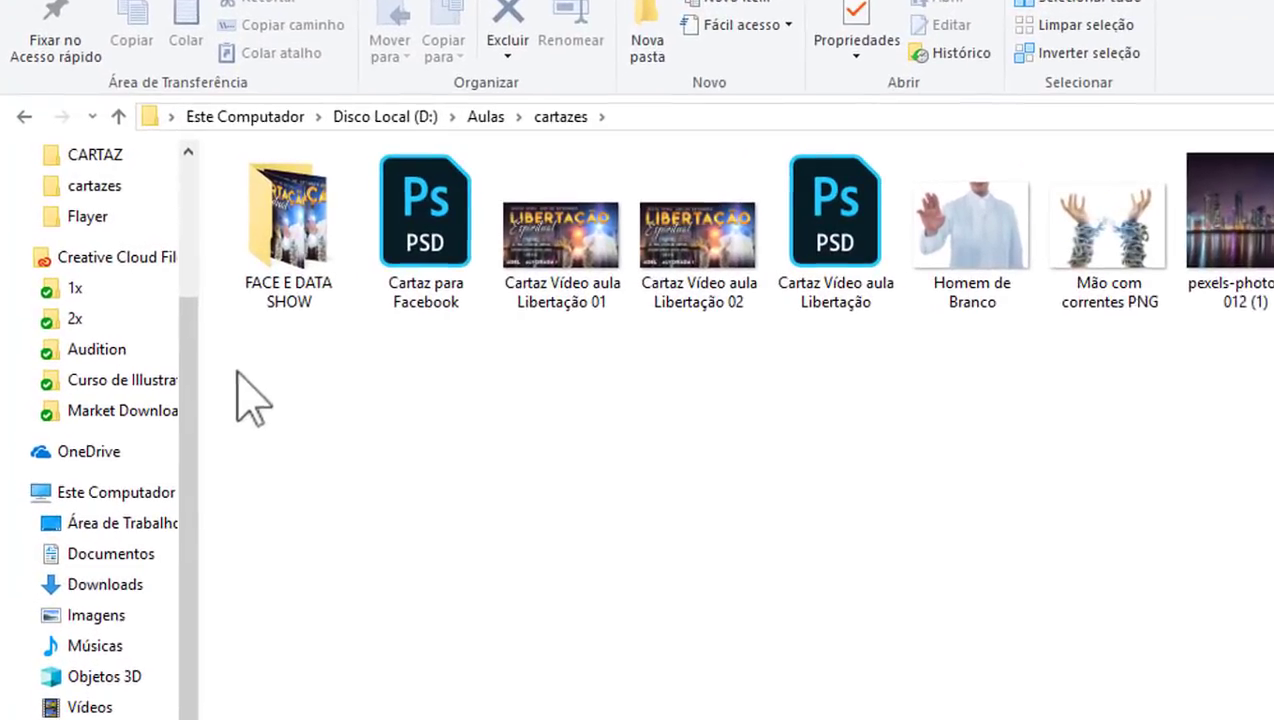
Step: Preview the exported DATA SHOW PNG from the FACE E DATA SHOW folder
double_click(296, 250)
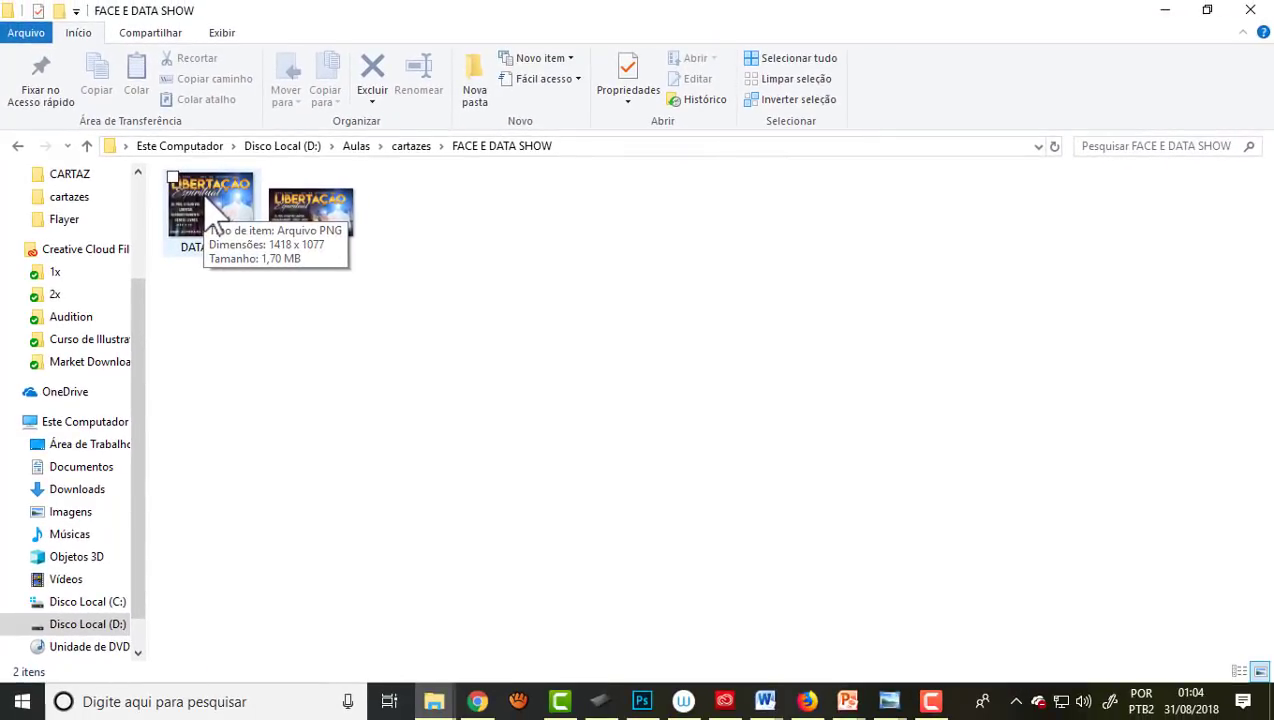
double_click(216, 207)
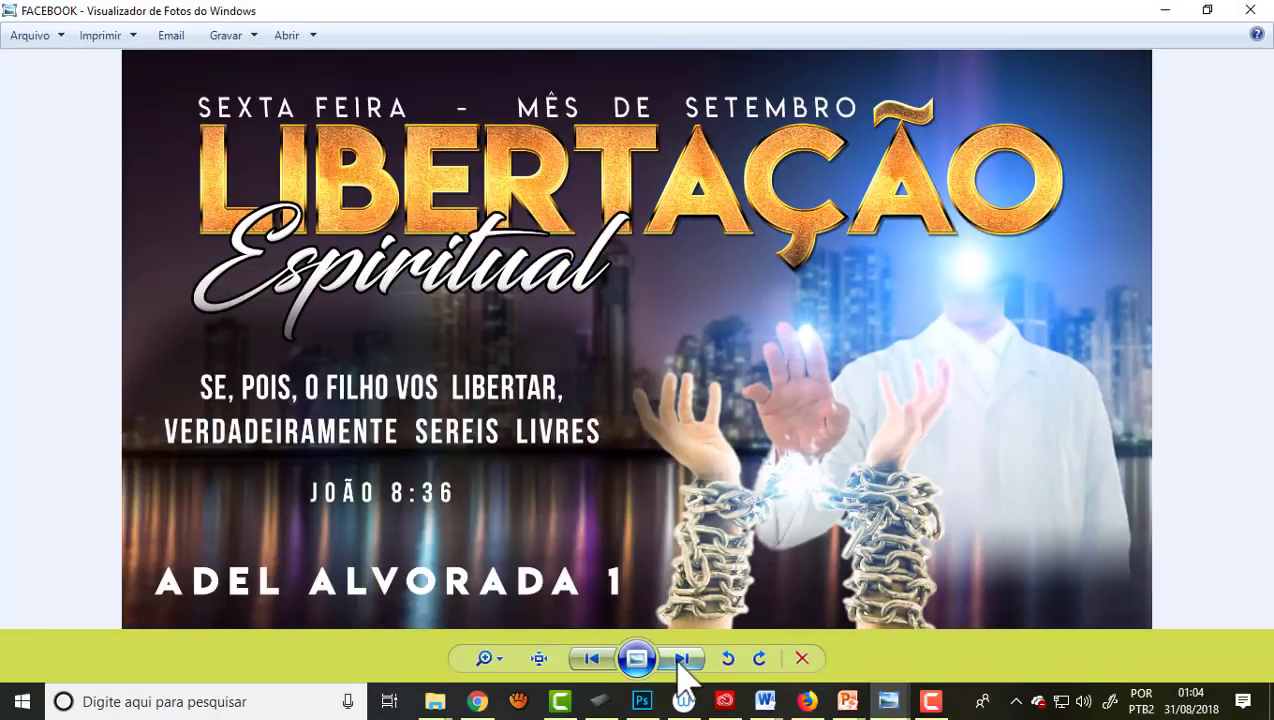
left_click(681, 658)
left_click(601, 662)
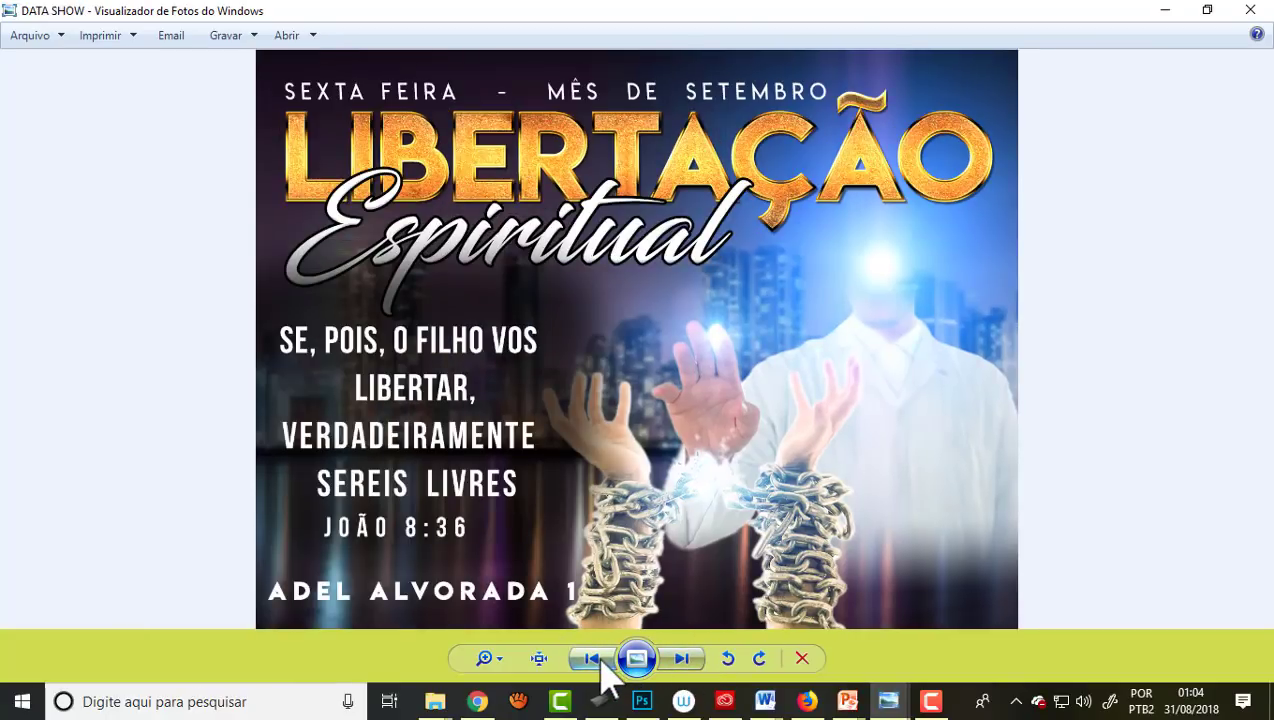